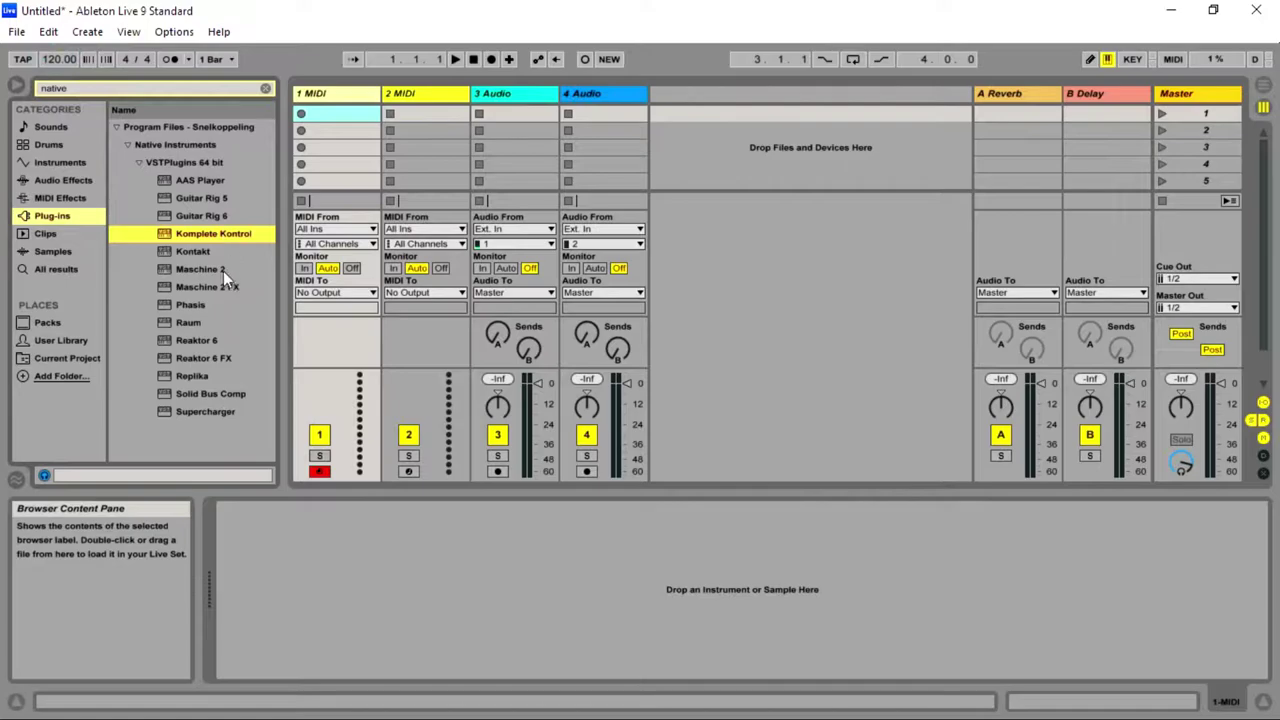
- Load Kontakt on the first MIDI track and look through its Expert, Database, Files and Libraries views
left_click(212, 257)
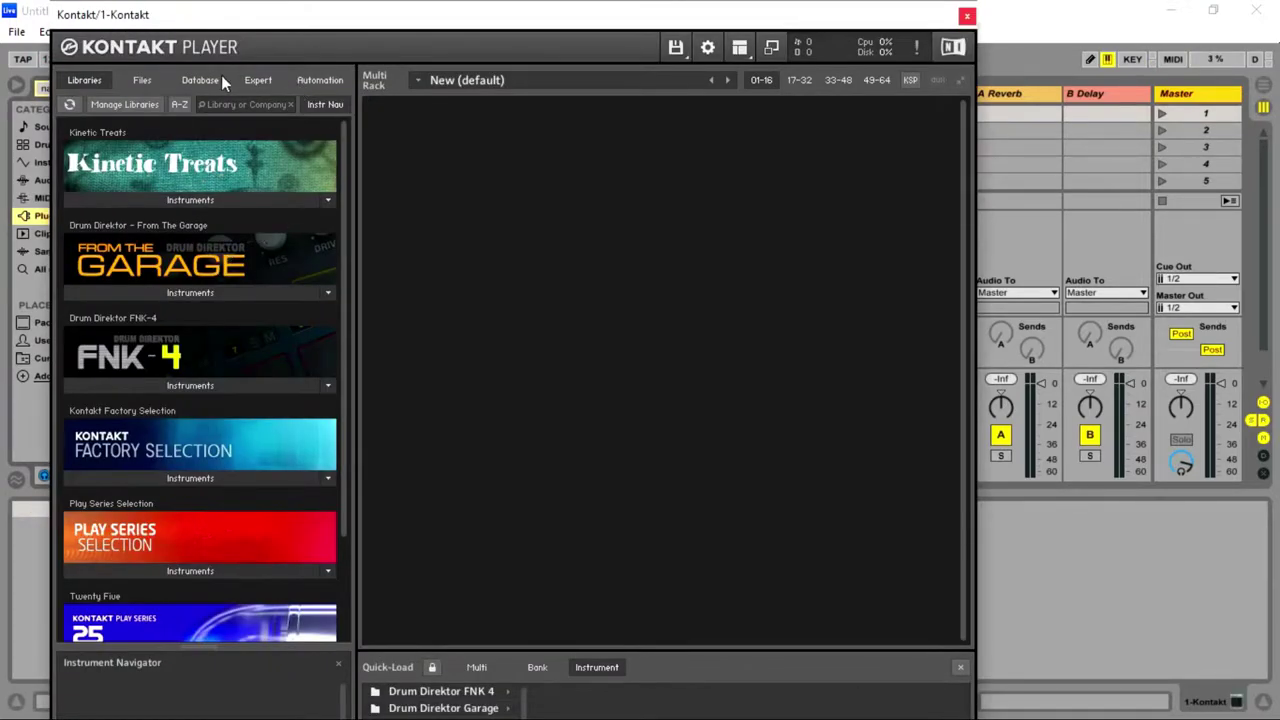
left_click(258, 79)
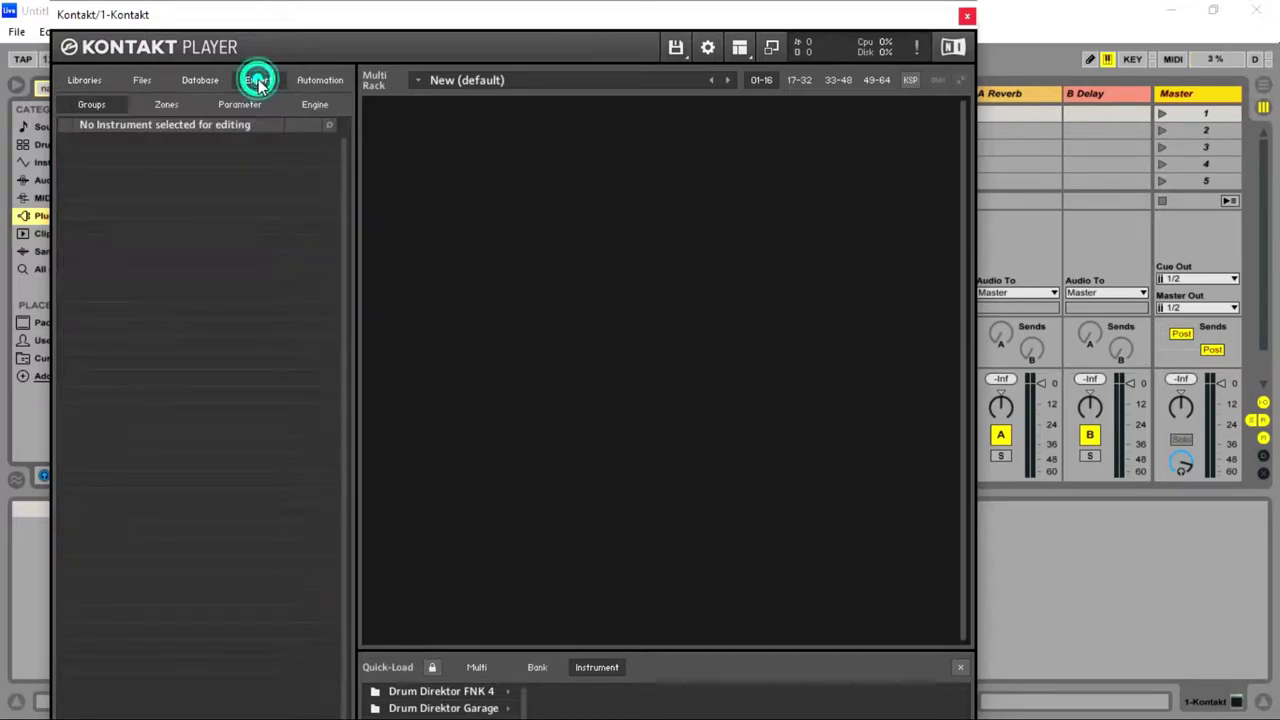
left_click(197, 79)
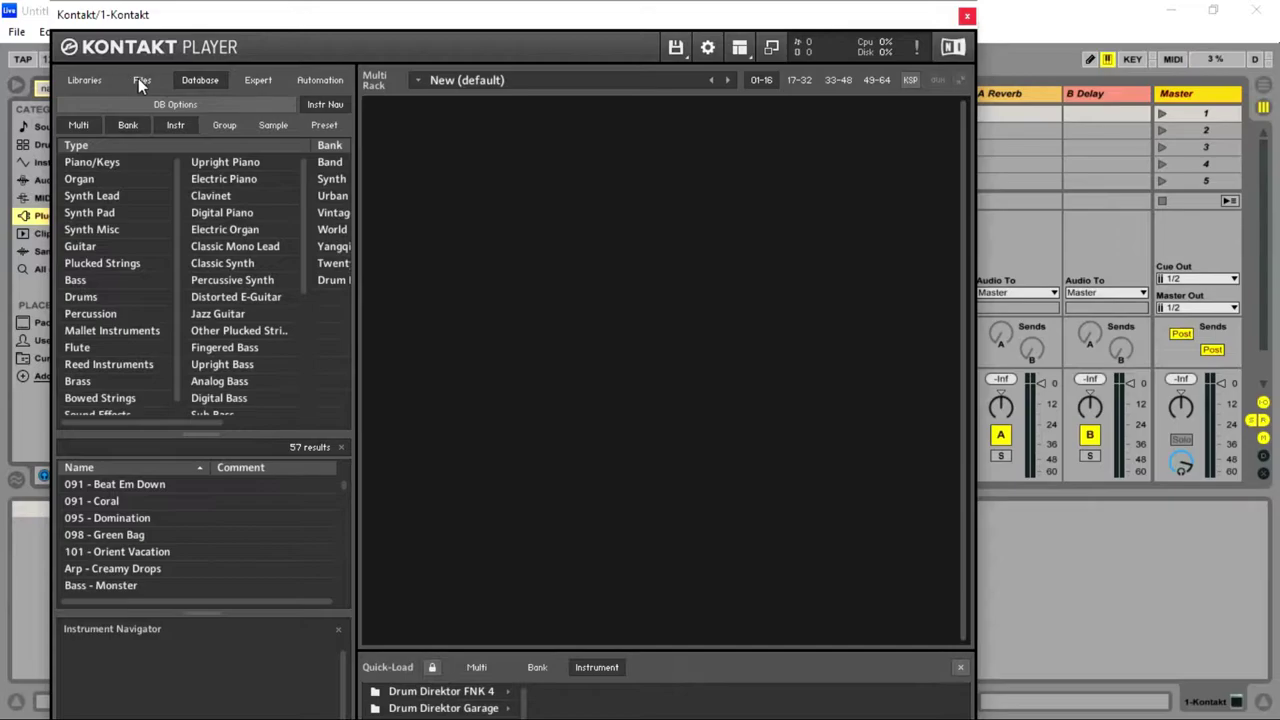
left_click(140, 80)
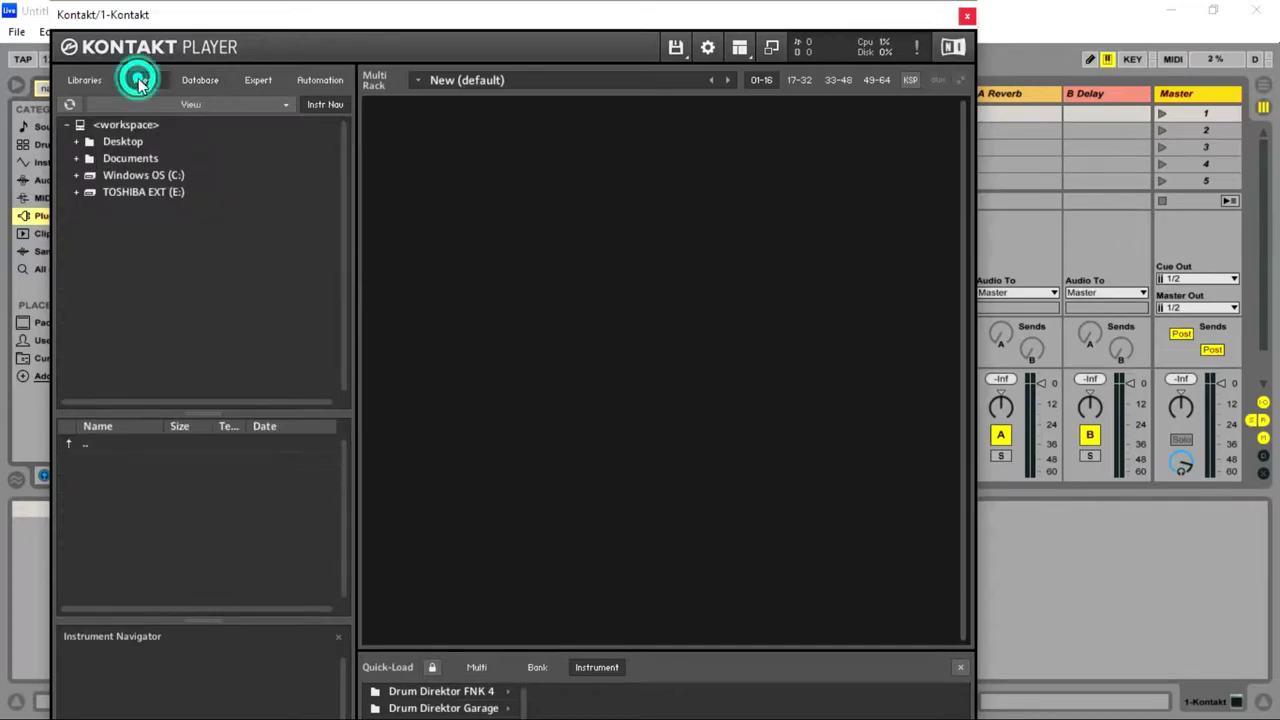
left_click(85, 81)
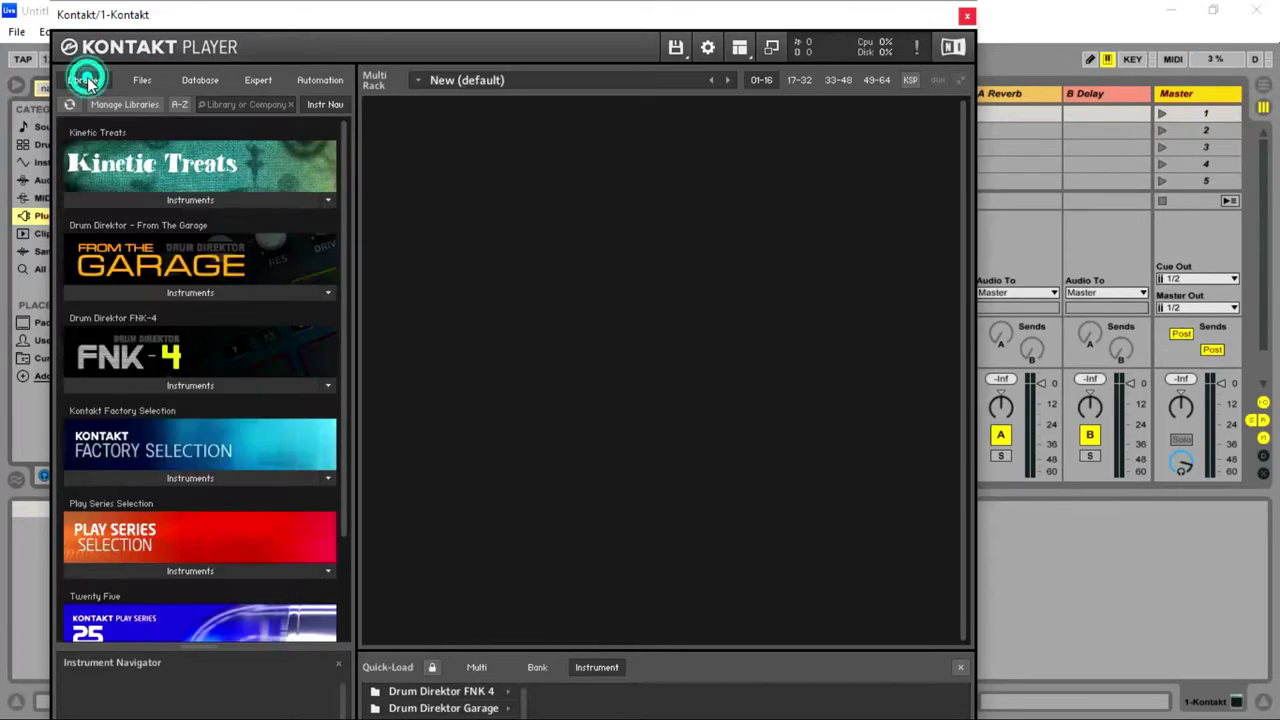
left_click(145, 81)
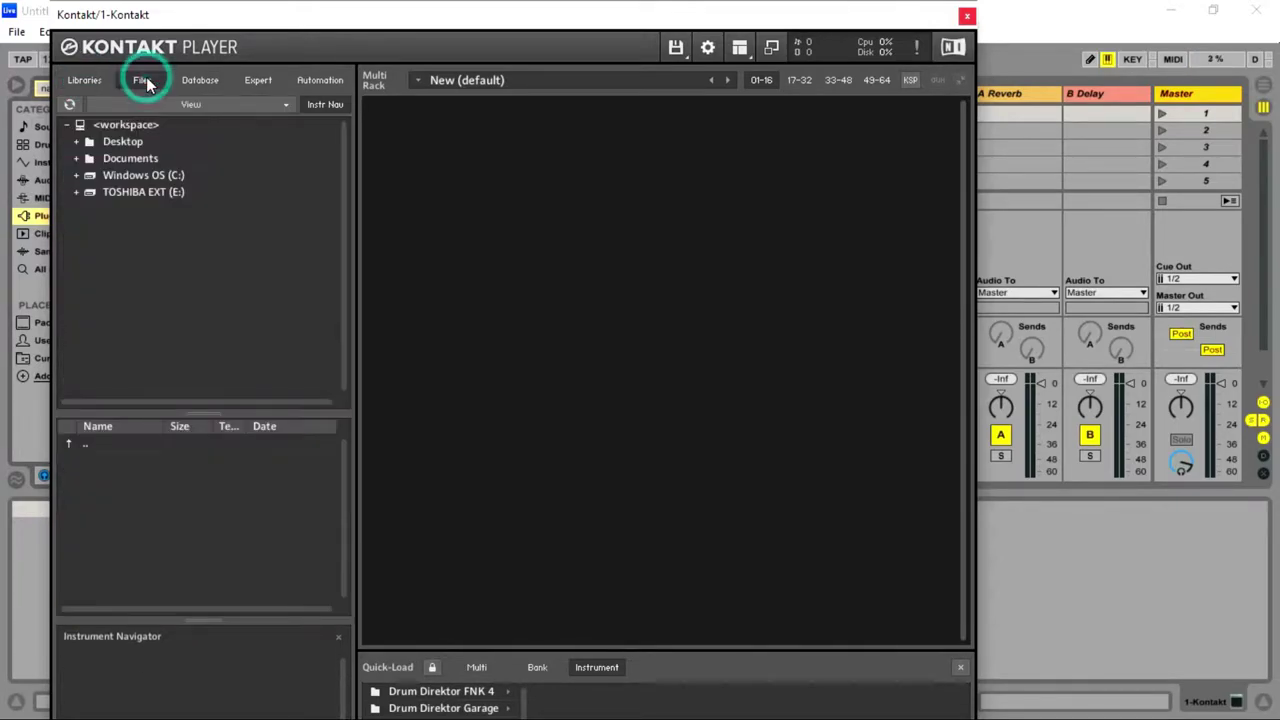
left_click(205, 81)
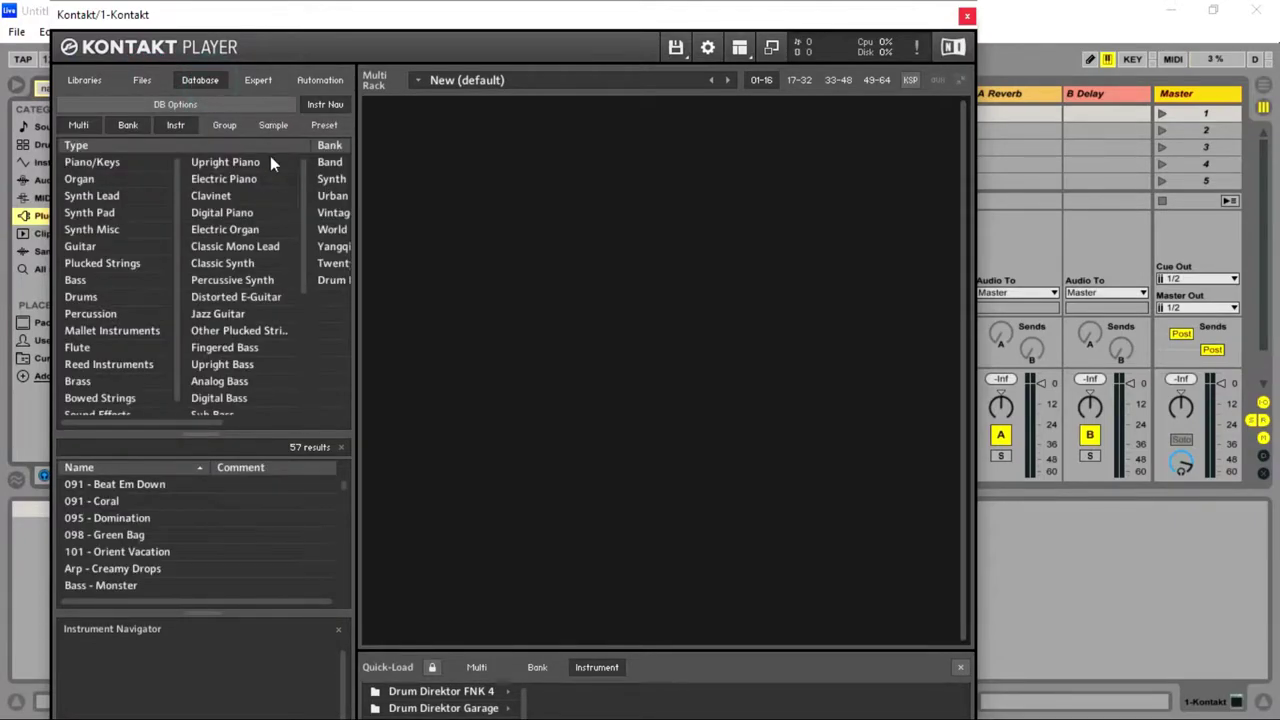
- Check the Group and Sample categories of the Kontakt database, and return to the file browser
left_click(224, 127)
left_click(267, 131)
left_click(268, 130)
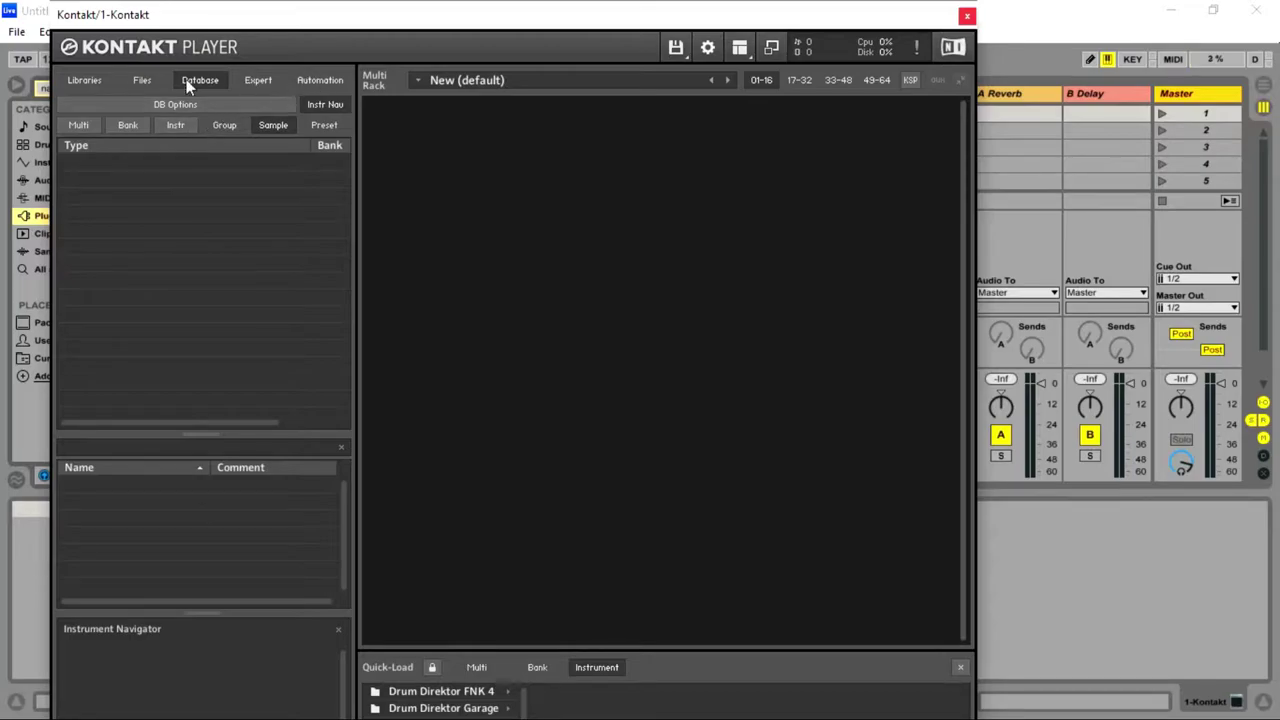
left_click(148, 79)
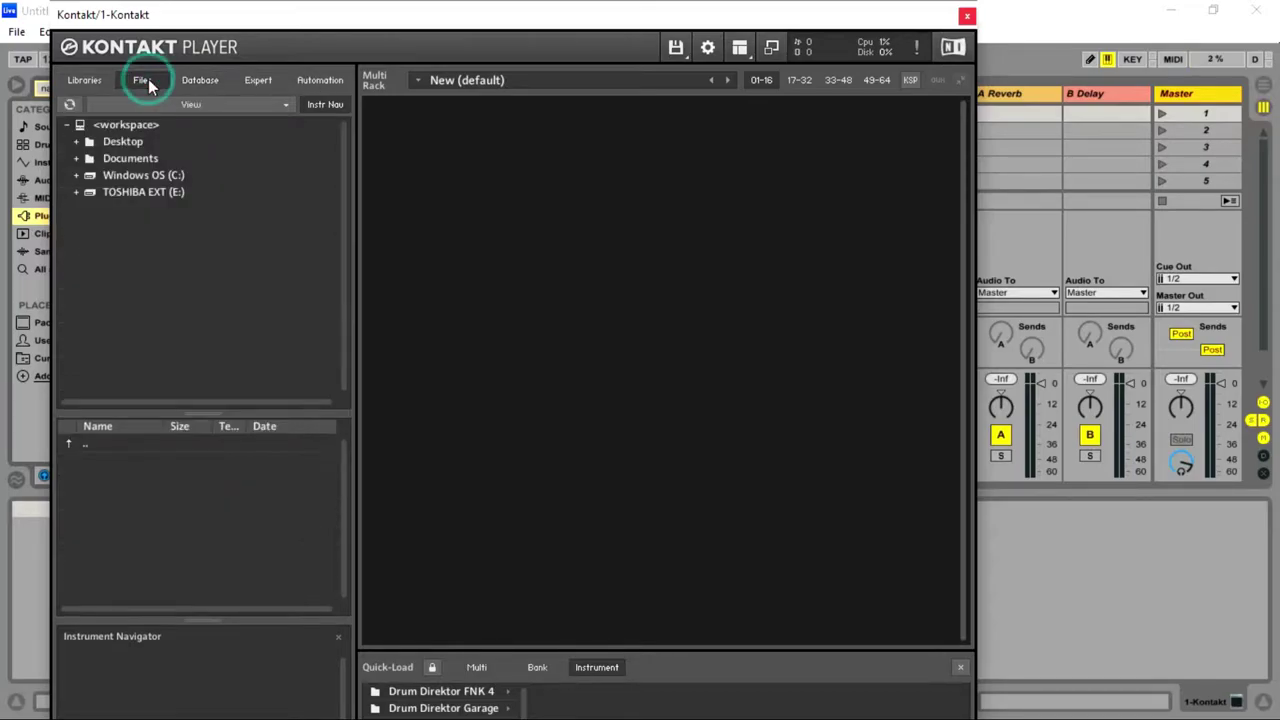
- Hide the Instrument Navigator in Kontakt's library browser and check which libraries are listed in the library management options
left_click(80, 80)
left_click(328, 104)
left_click(270, 104)
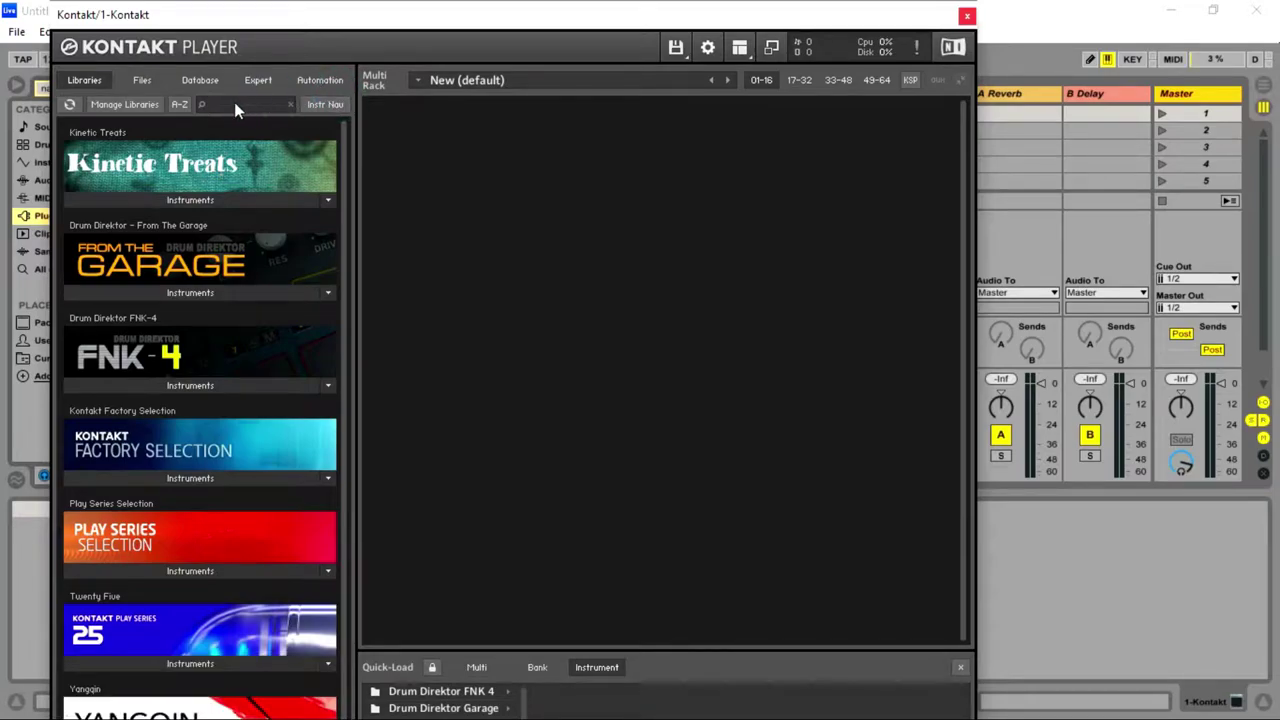
left_click(128, 105)
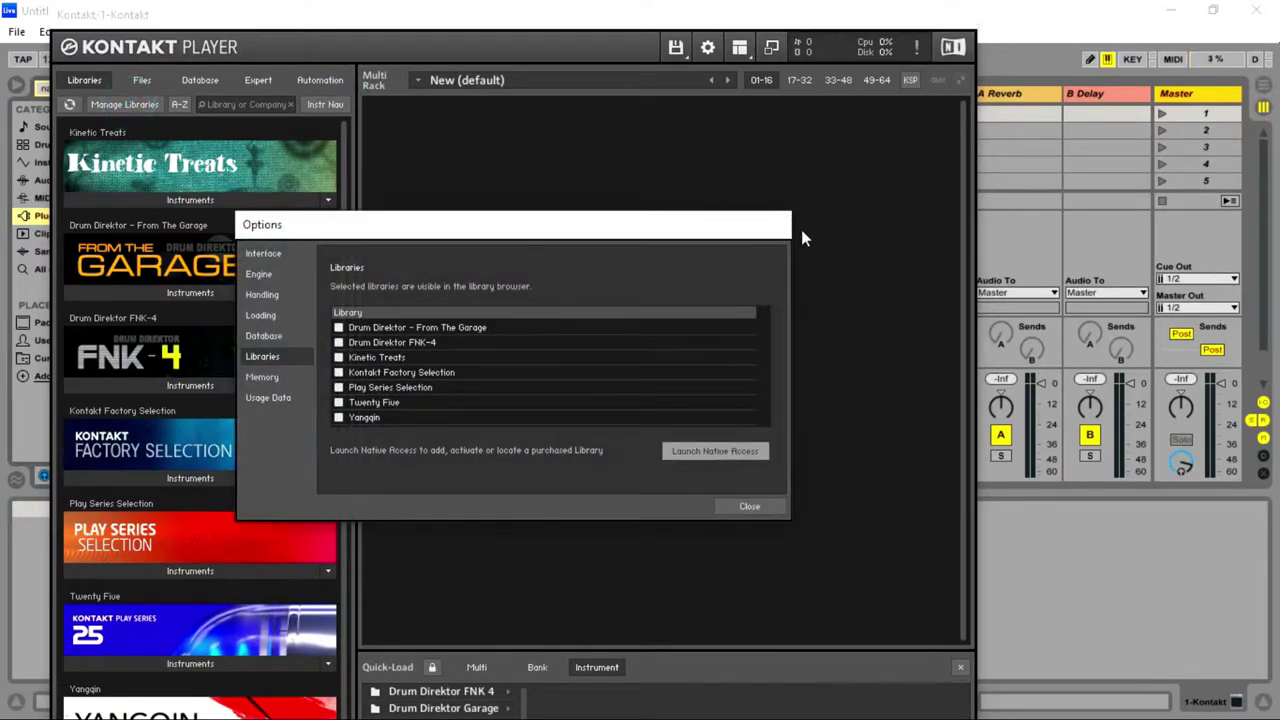
left_click(745, 506)
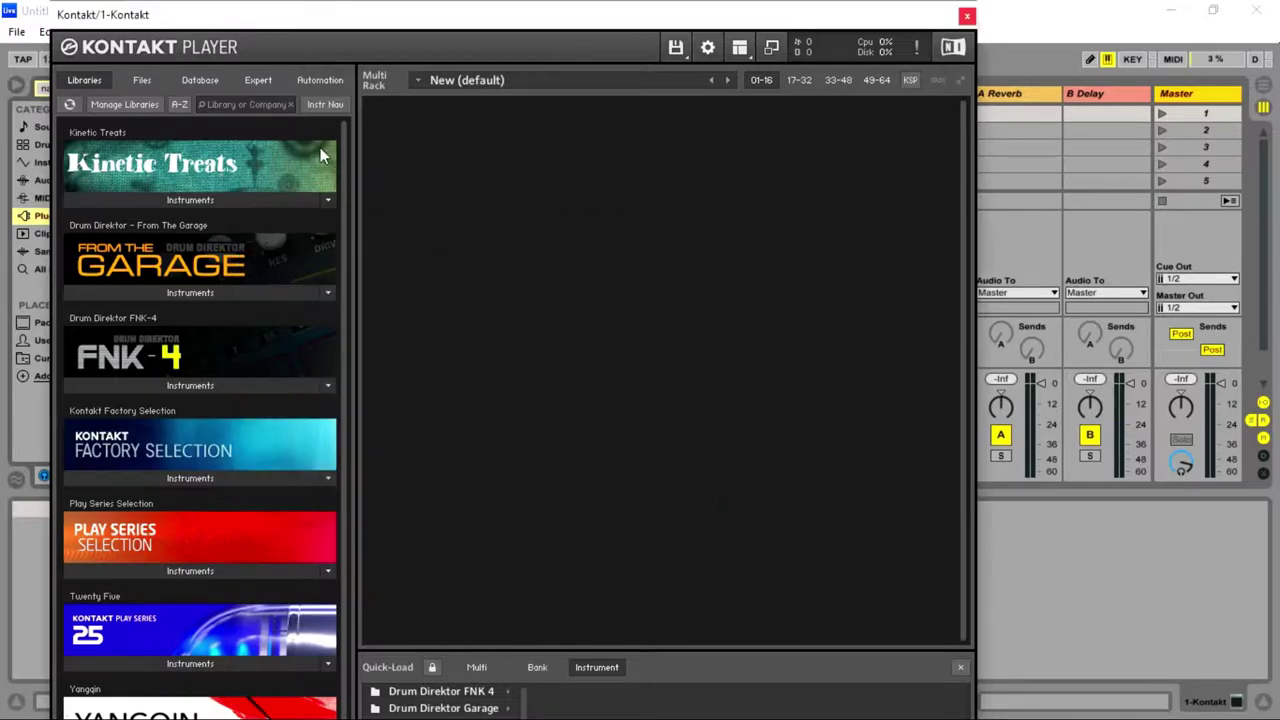
- Look through Kontakt's Expert, Database, Files and Automation views
left_click(258, 81)
left_click(205, 80)
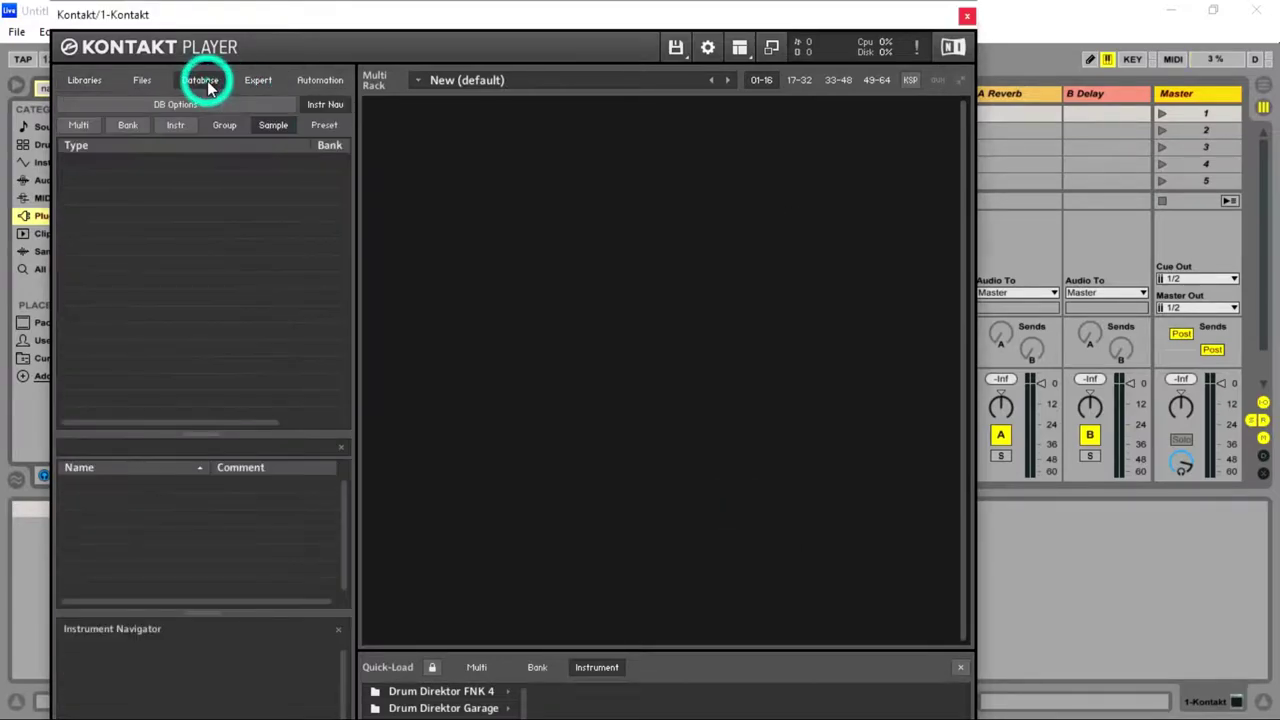
left_click(143, 82)
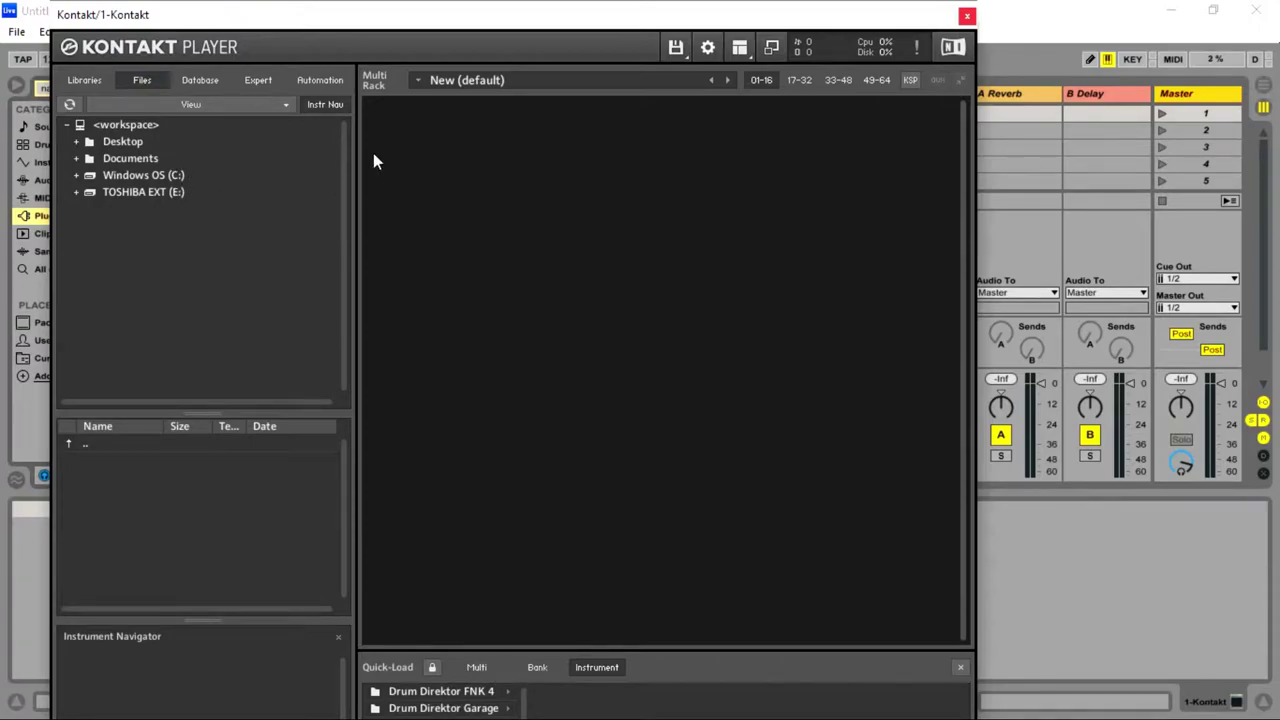
left_click(319, 82)
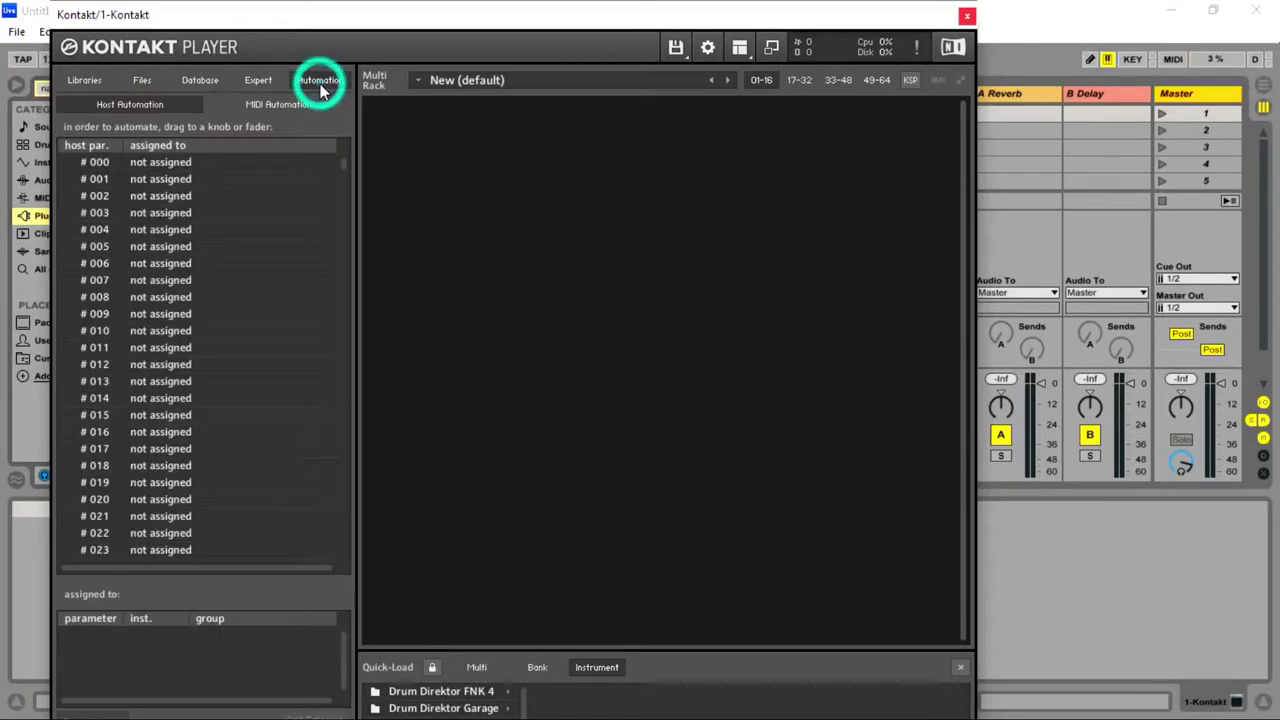
- Close the Kontakt window and undo loading the plug-in on the track
left_click(967, 15)
left_click(48, 31)
left_click(80, 46)
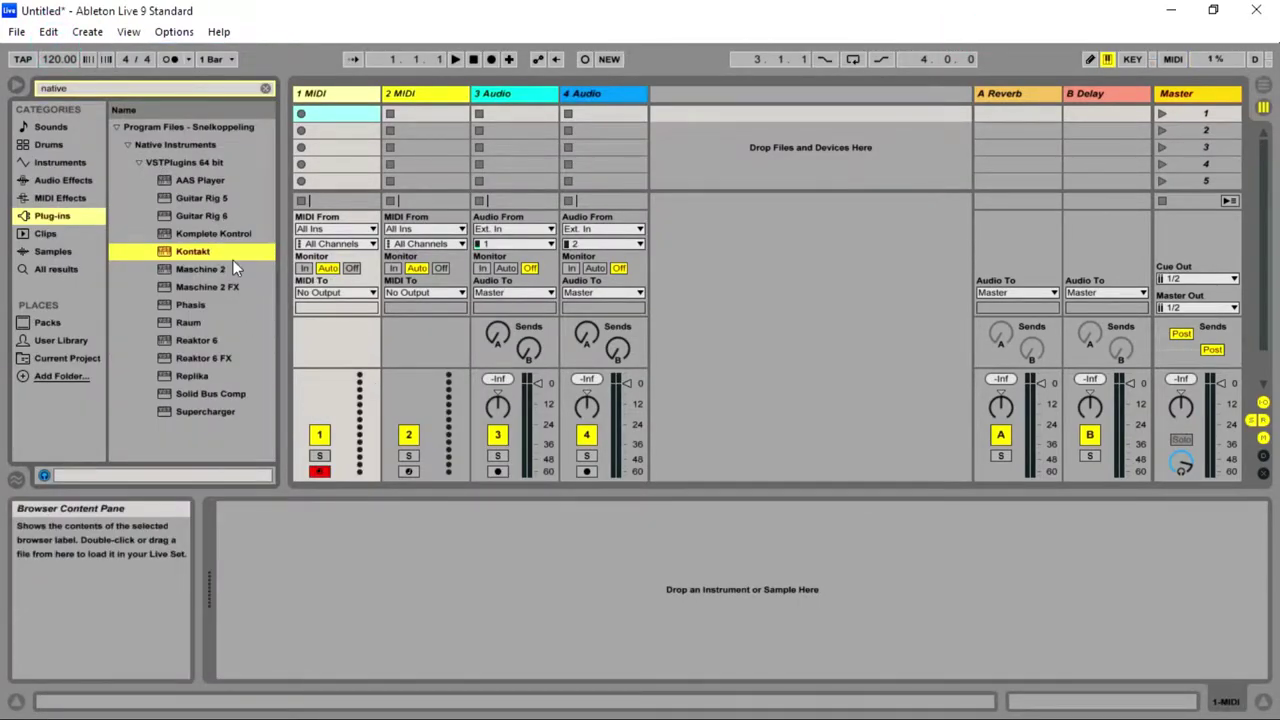
- Load Komplete Kontrol on the first MIDI track and filter its one-shot library to the Community Drive product
double_click(231, 234)
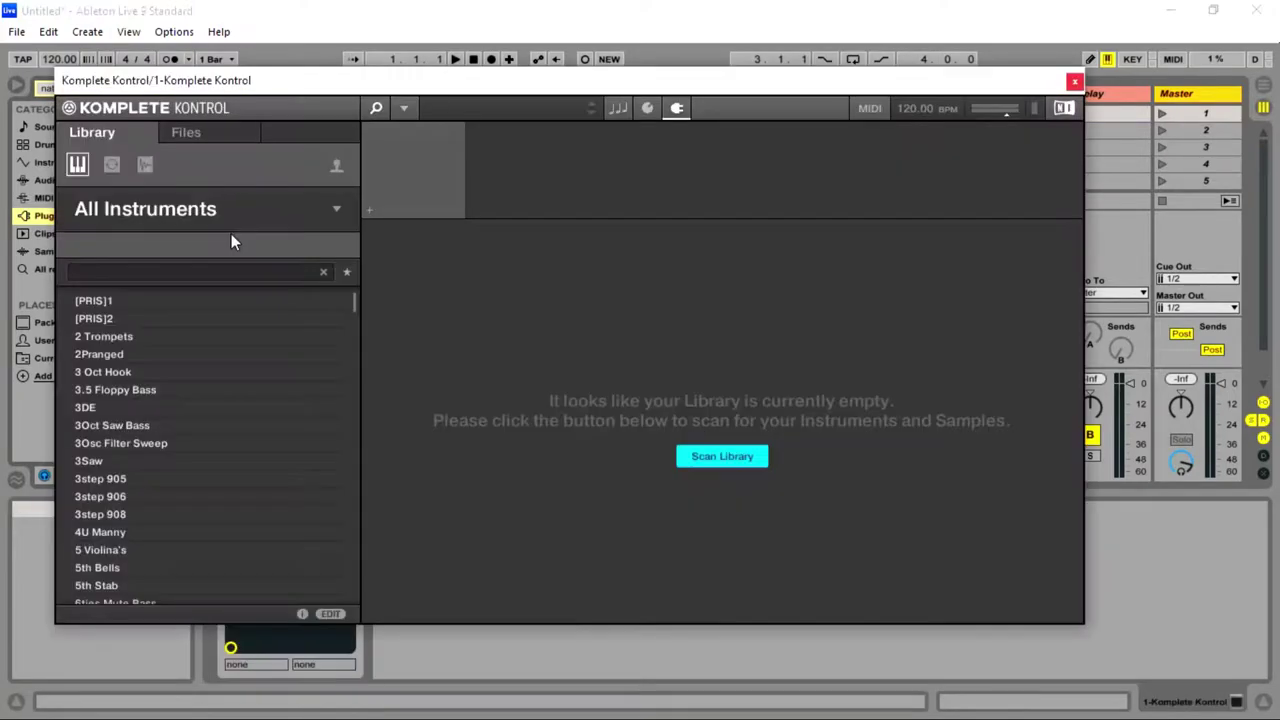
left_click(111, 165)
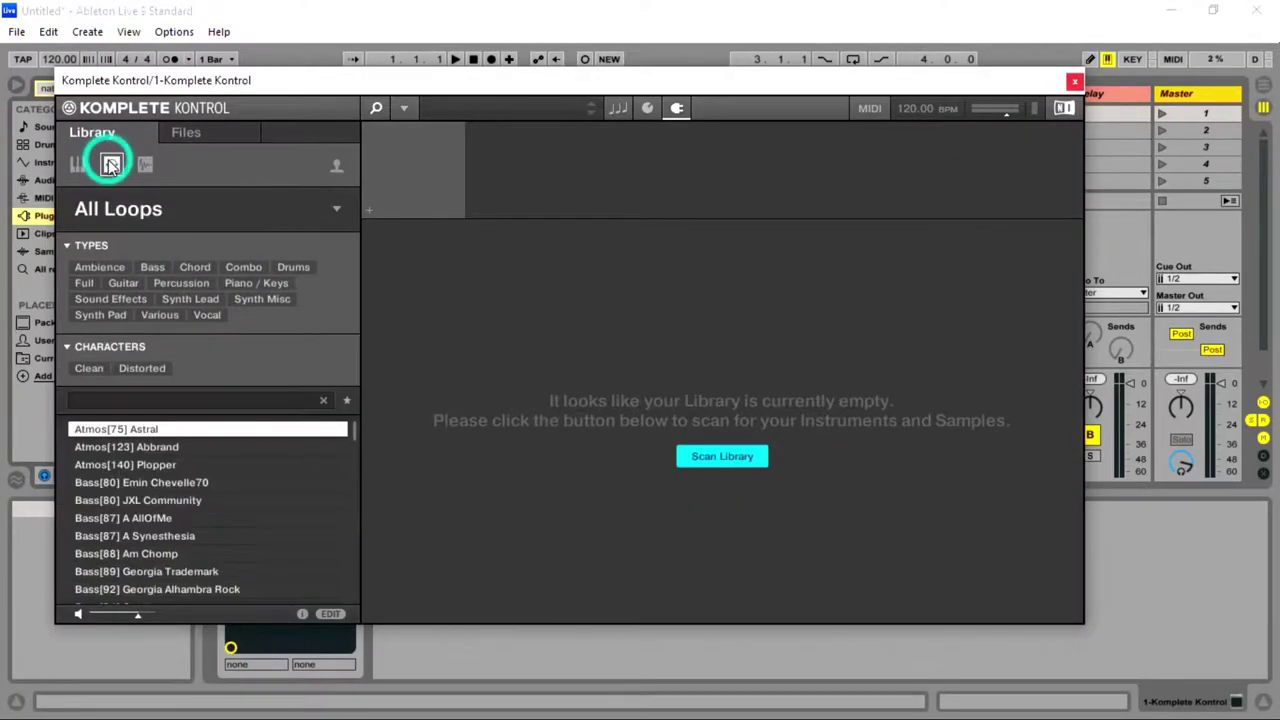
left_click(144, 166)
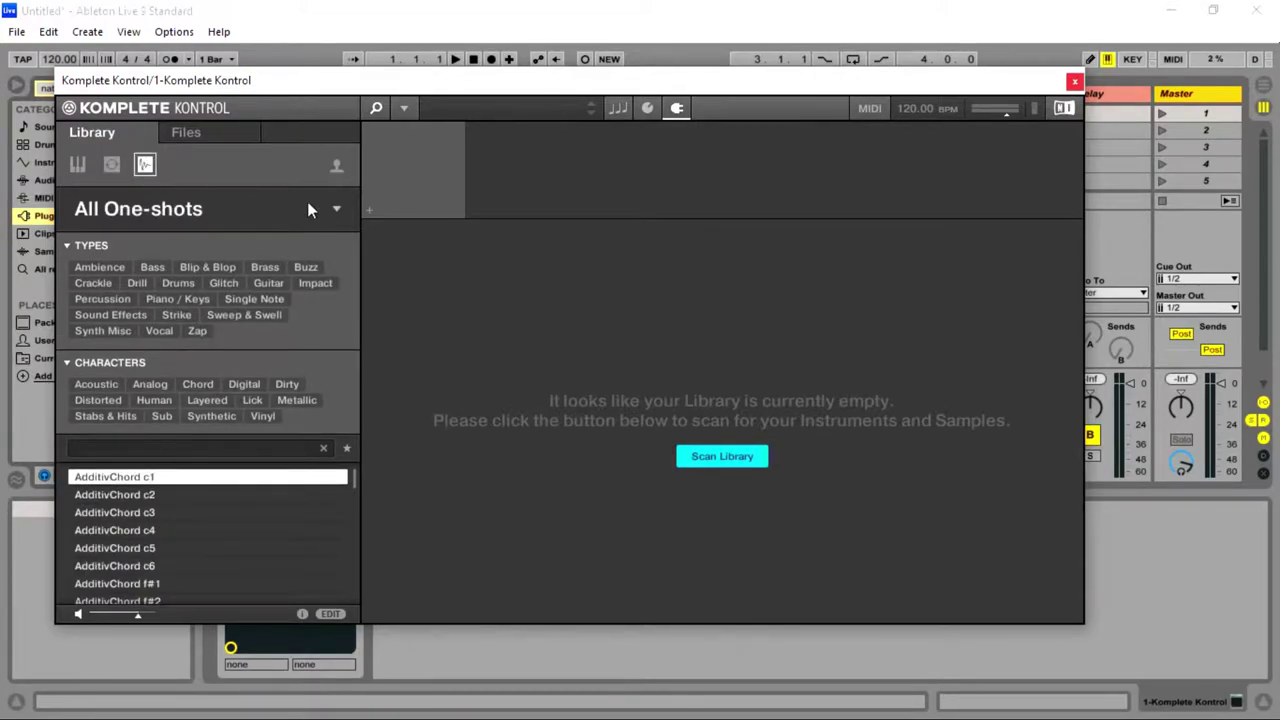
left_click(336, 209)
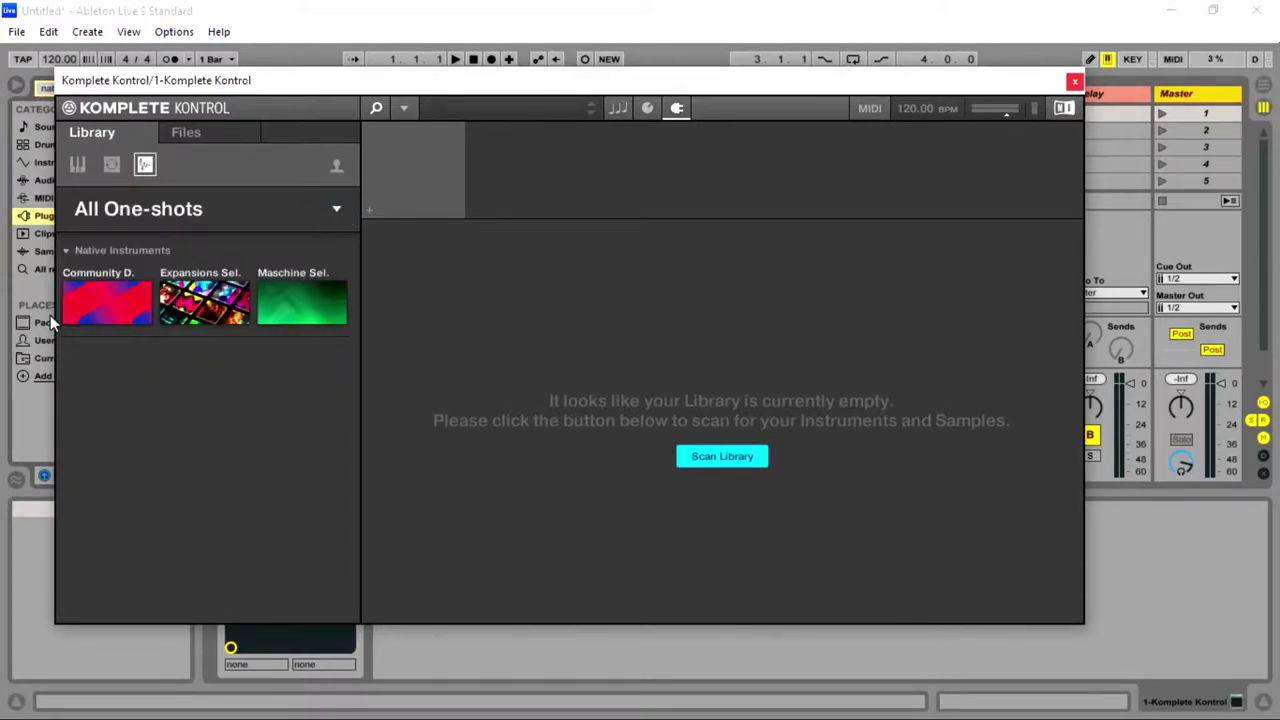
left_click(93, 305)
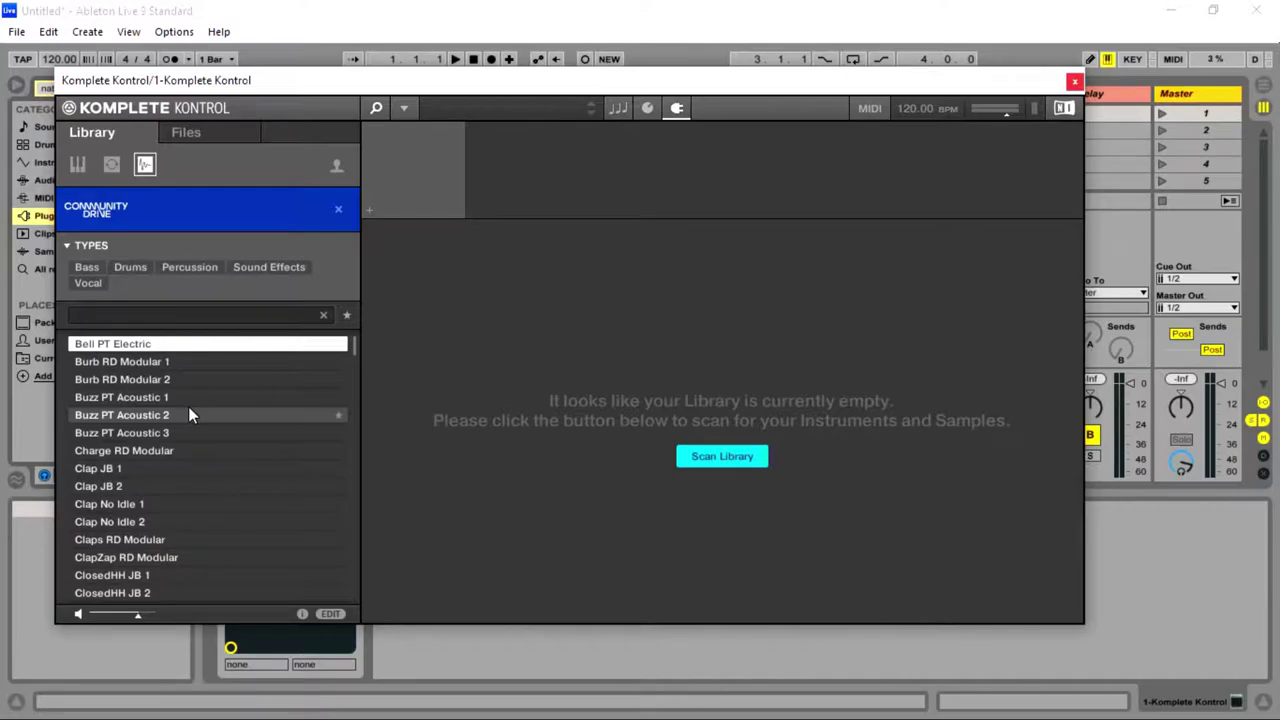
- Load the one-shot Vocal[120] Sia 1 from the Community Drive list into Komplete Kontrol's empty plug-in area
scroll(187, 408, "down", 1)
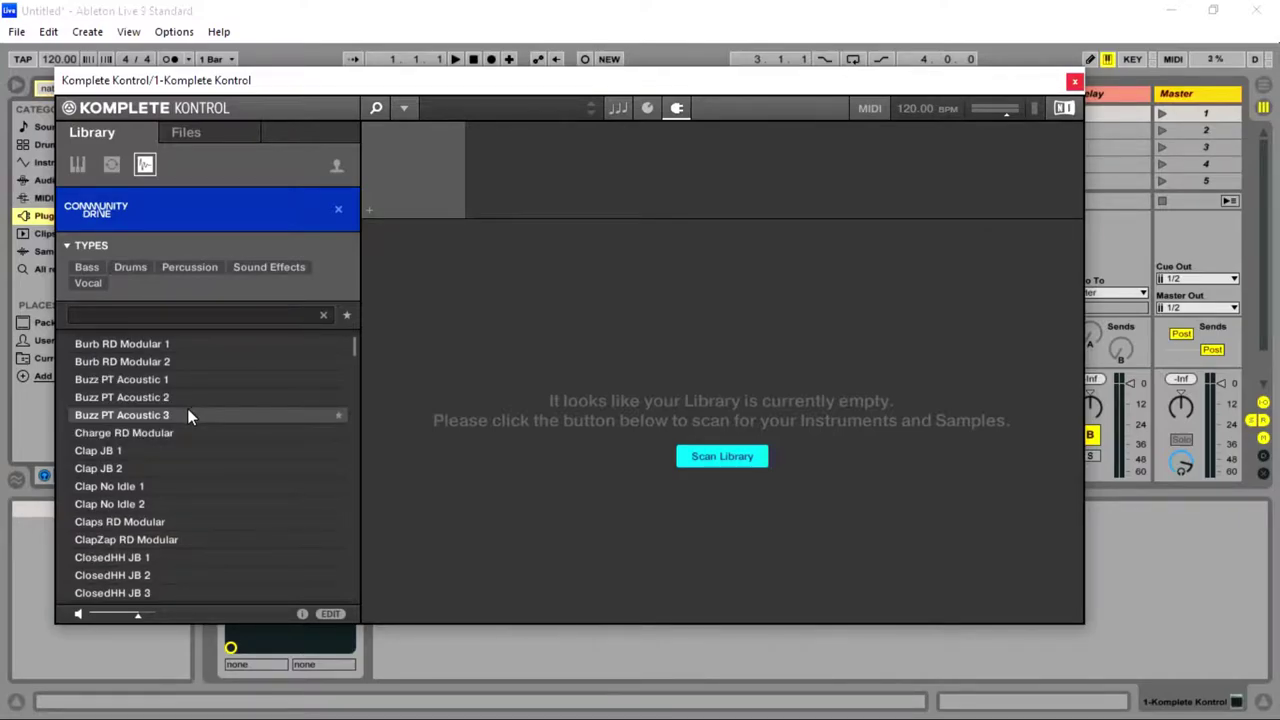
scroll(187, 415, "down", 10)
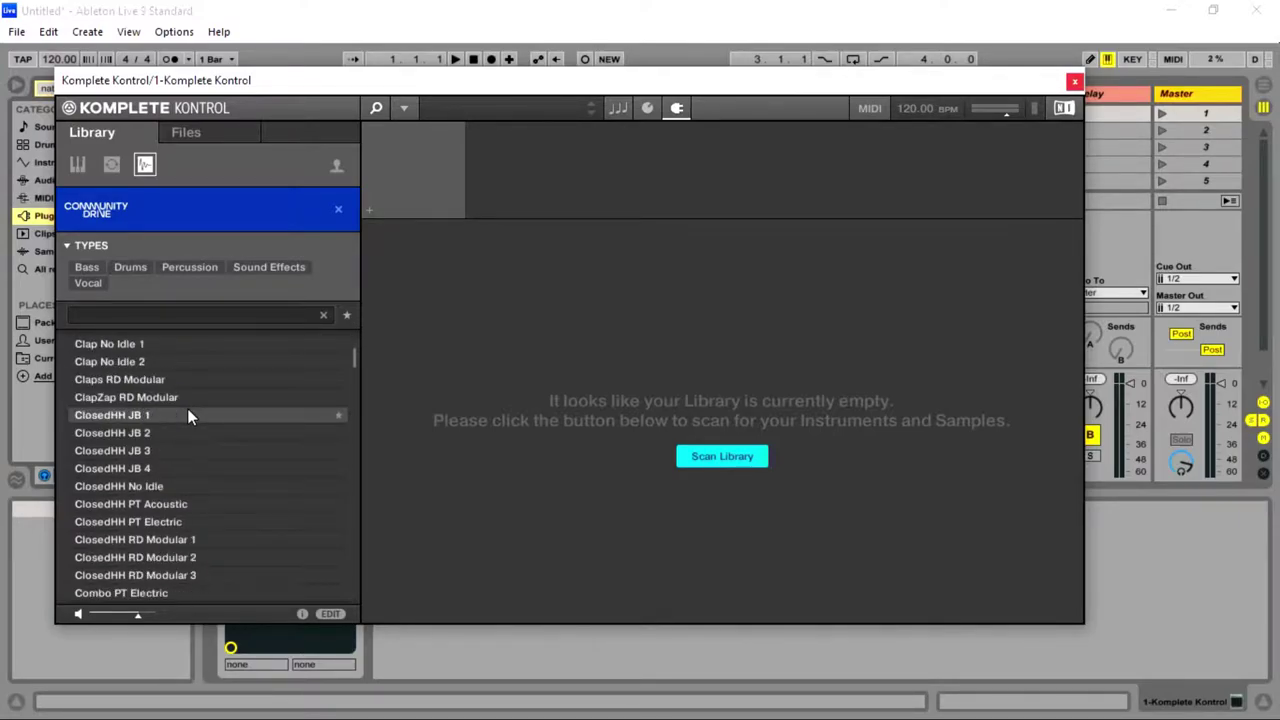
scroll(195, 449, "down", 11)
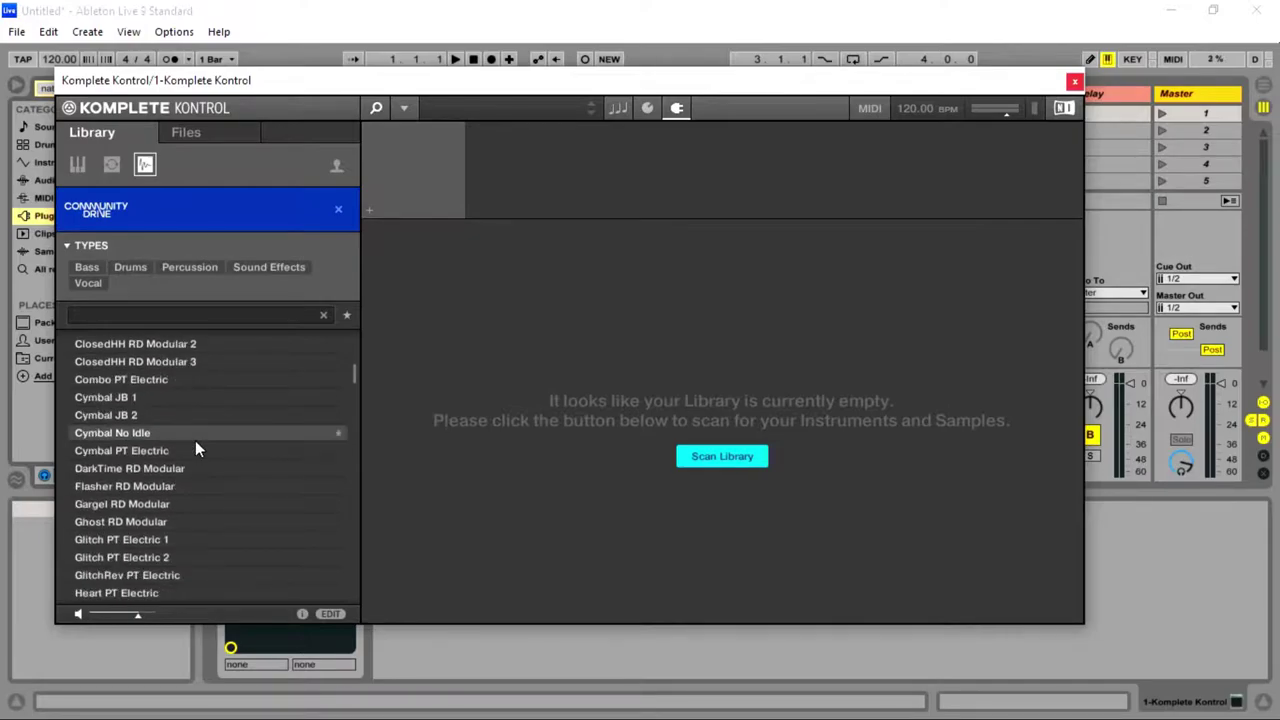
scroll(197, 450, "down", 8)
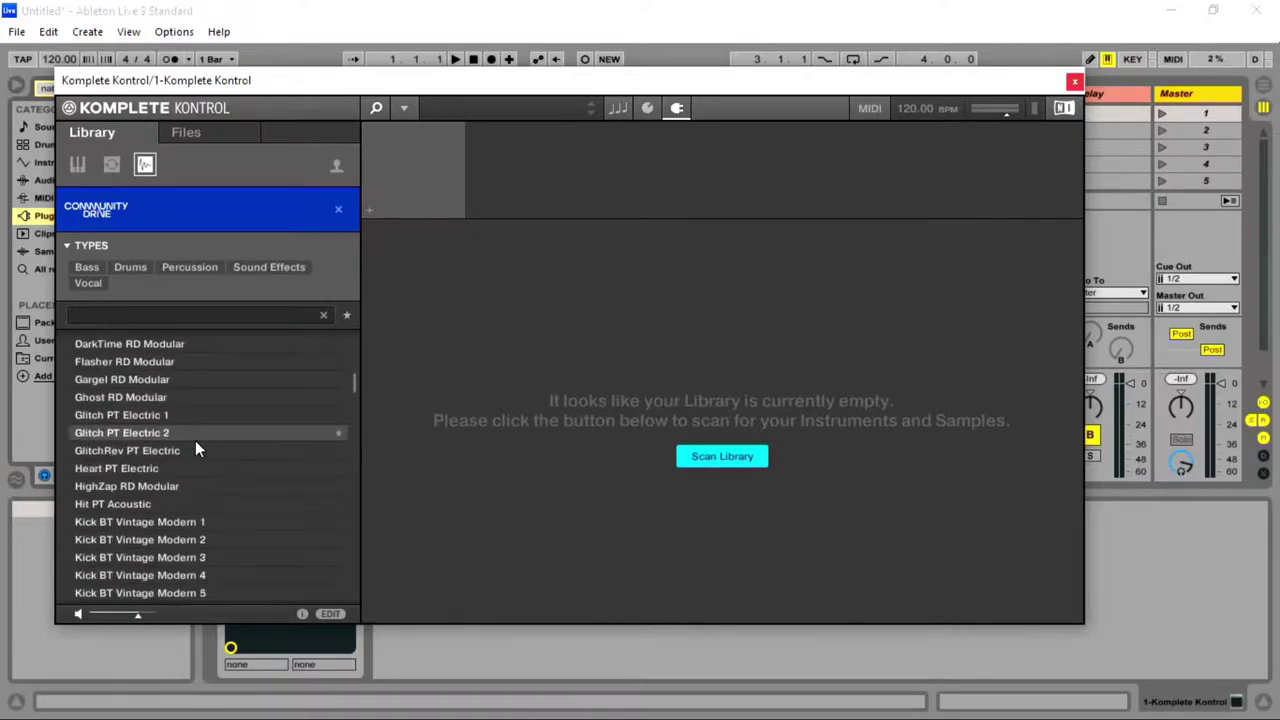
scroll(196, 445, "down", 14)
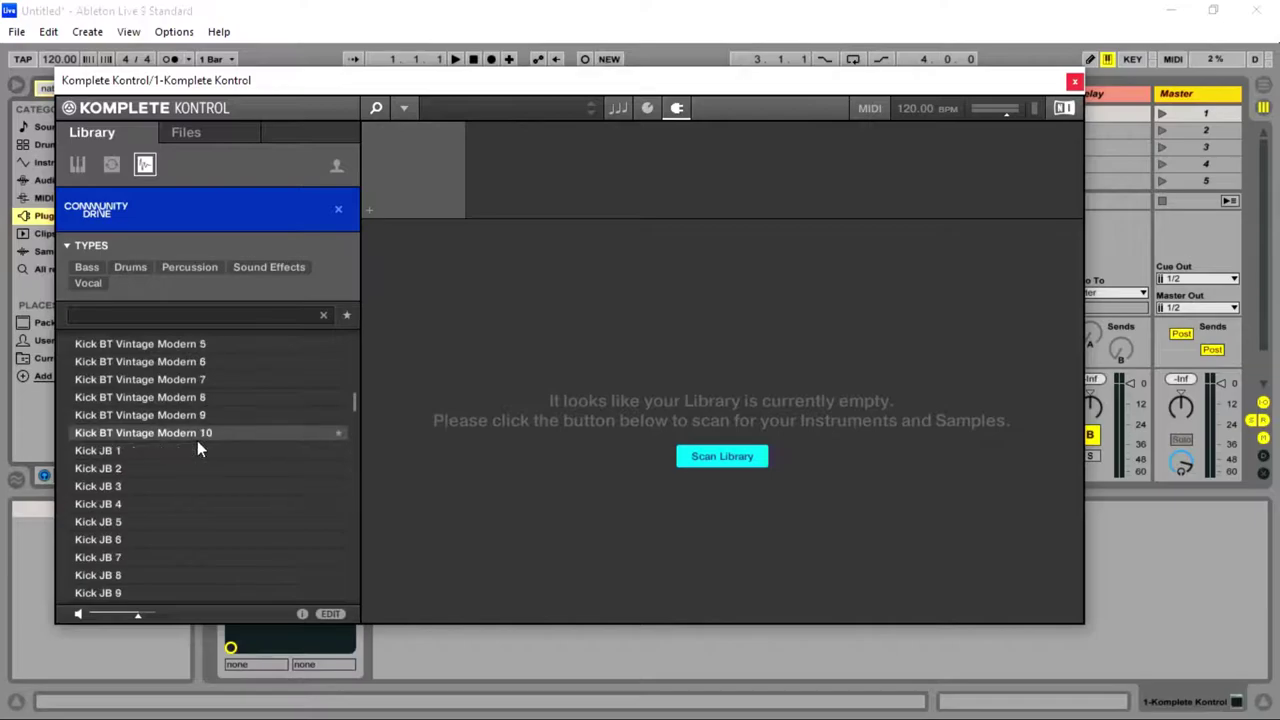
scroll(197, 440, "down", 15)
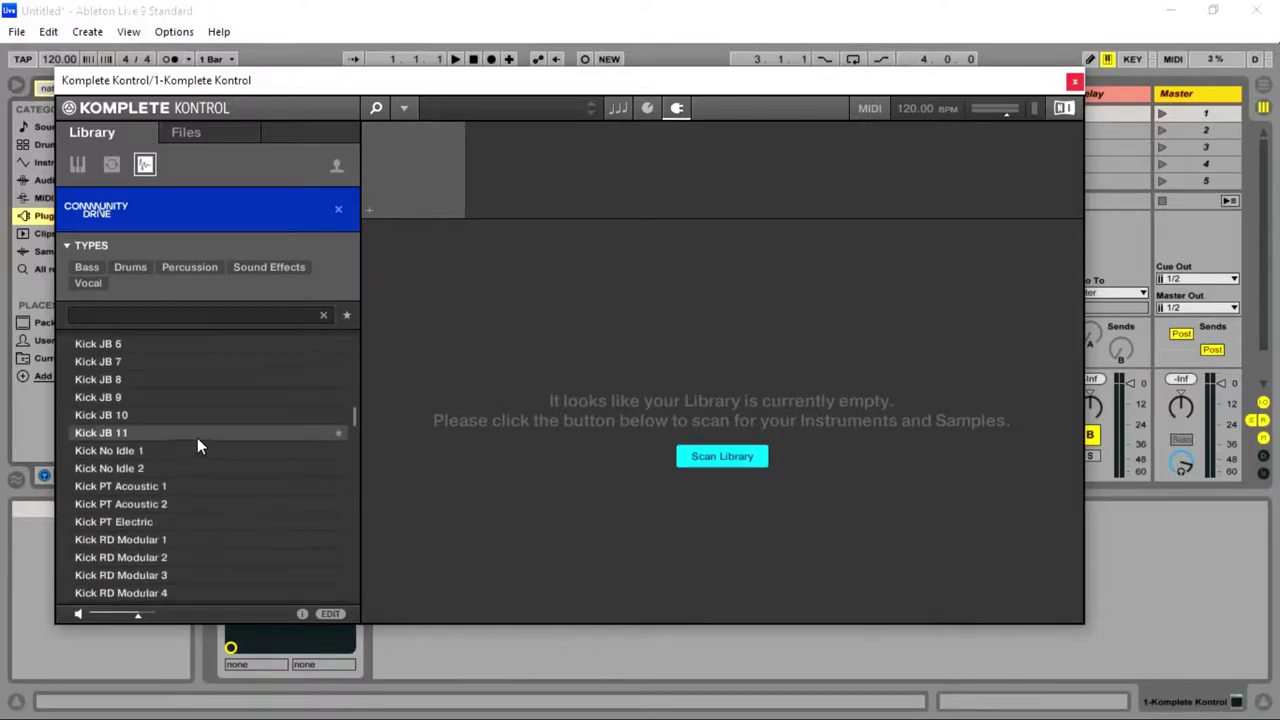
scroll(198, 445, "down", 13)
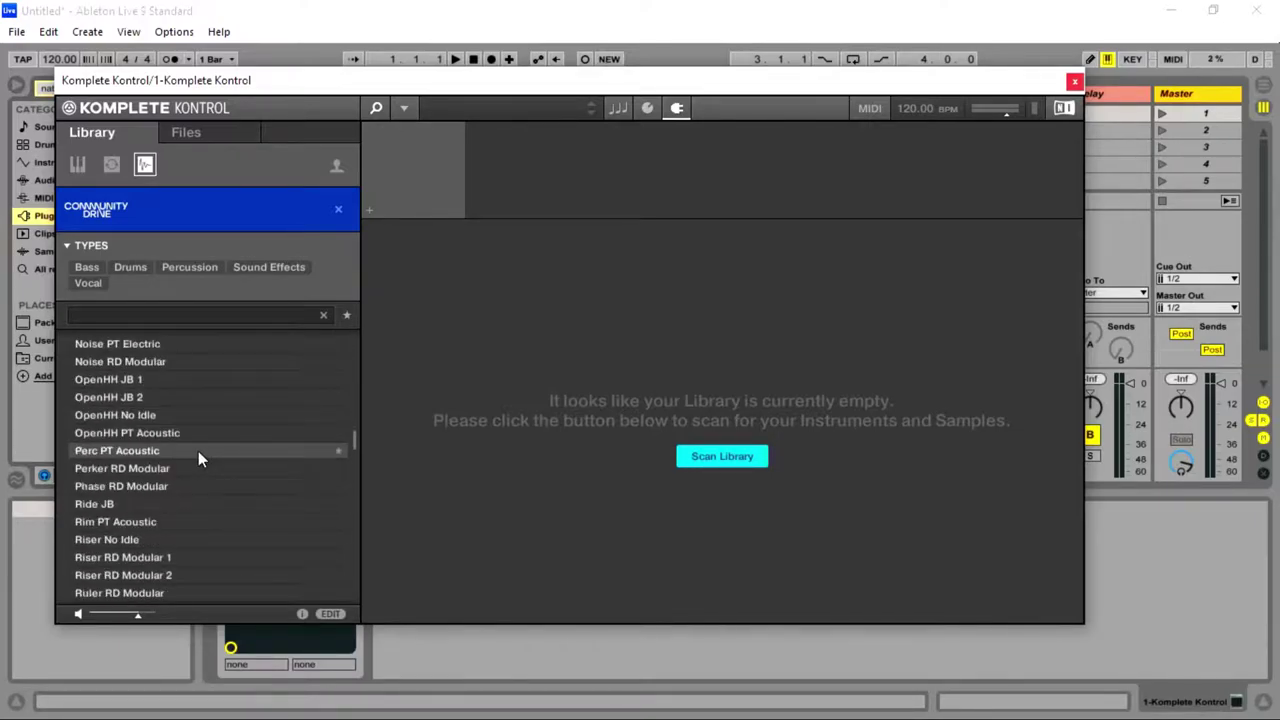
scroll(199, 453, "down", 17)
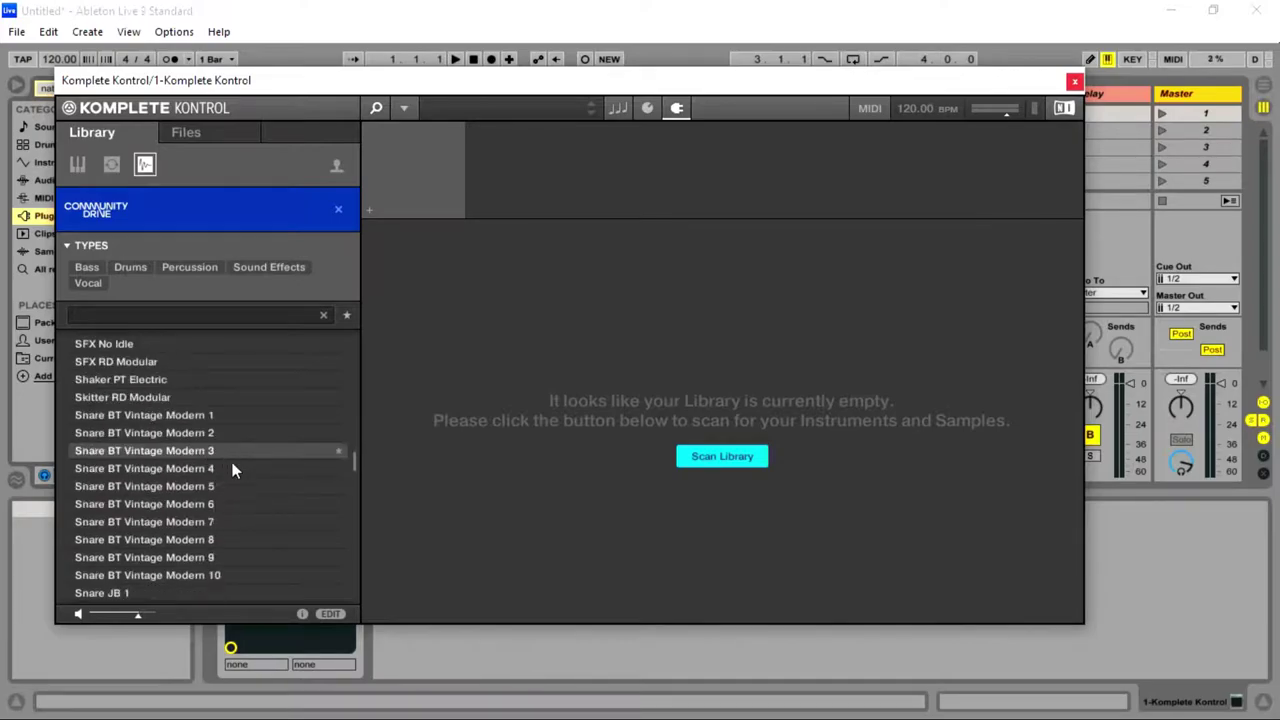
left_click_drag(353, 466, 371, 570)
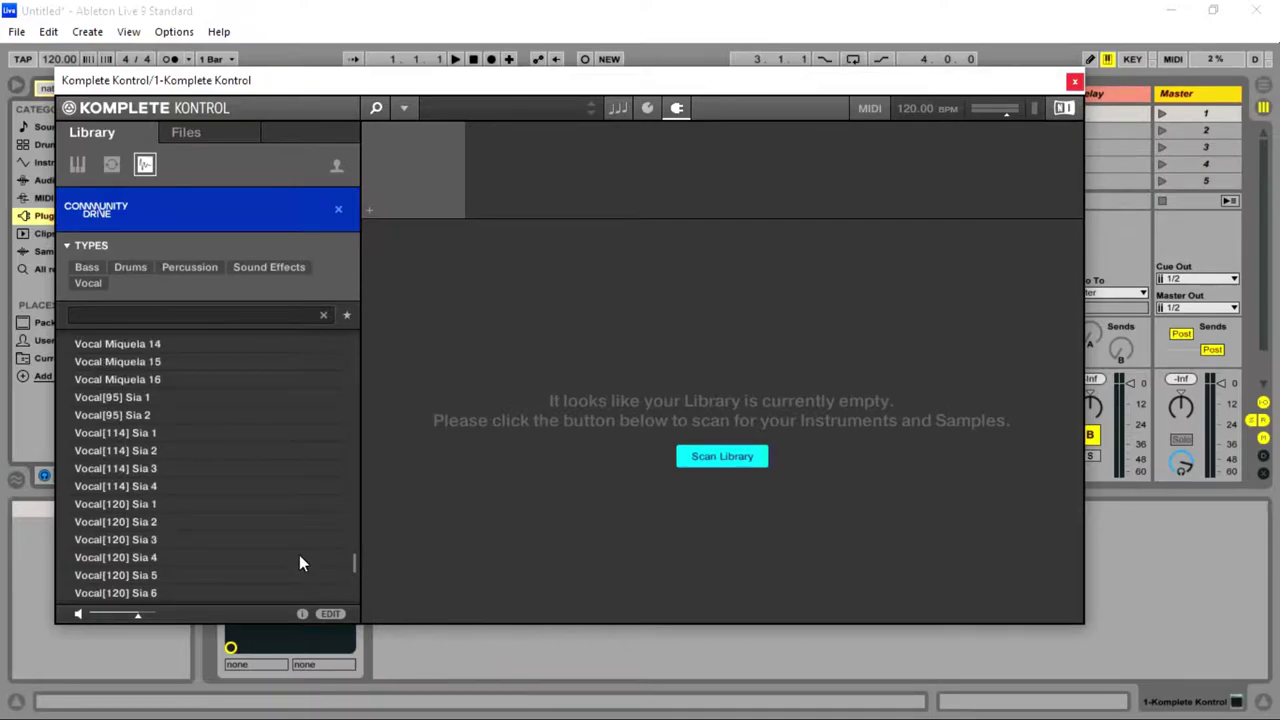
left_click_drag(129, 503, 476, 314)
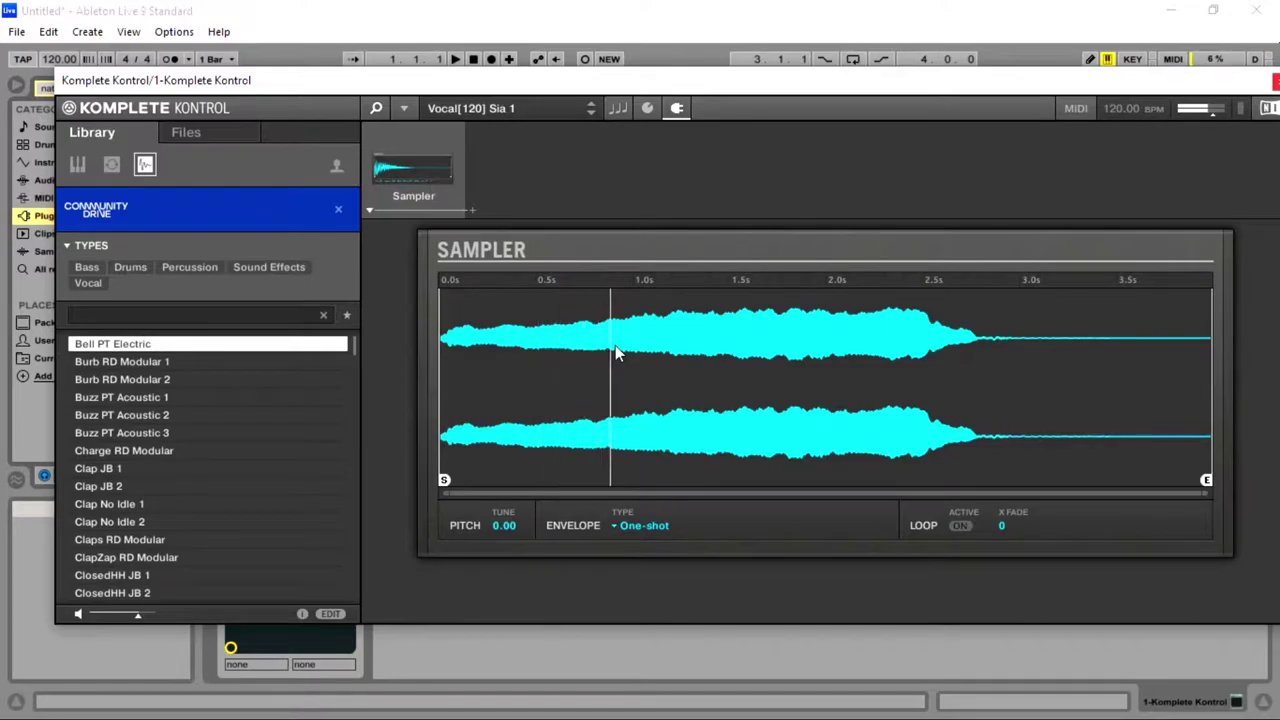
- Browse the Community Drive one-shots and load Swirl RD Modular 1 into the sampler
scroll(170, 480, "down", 5)
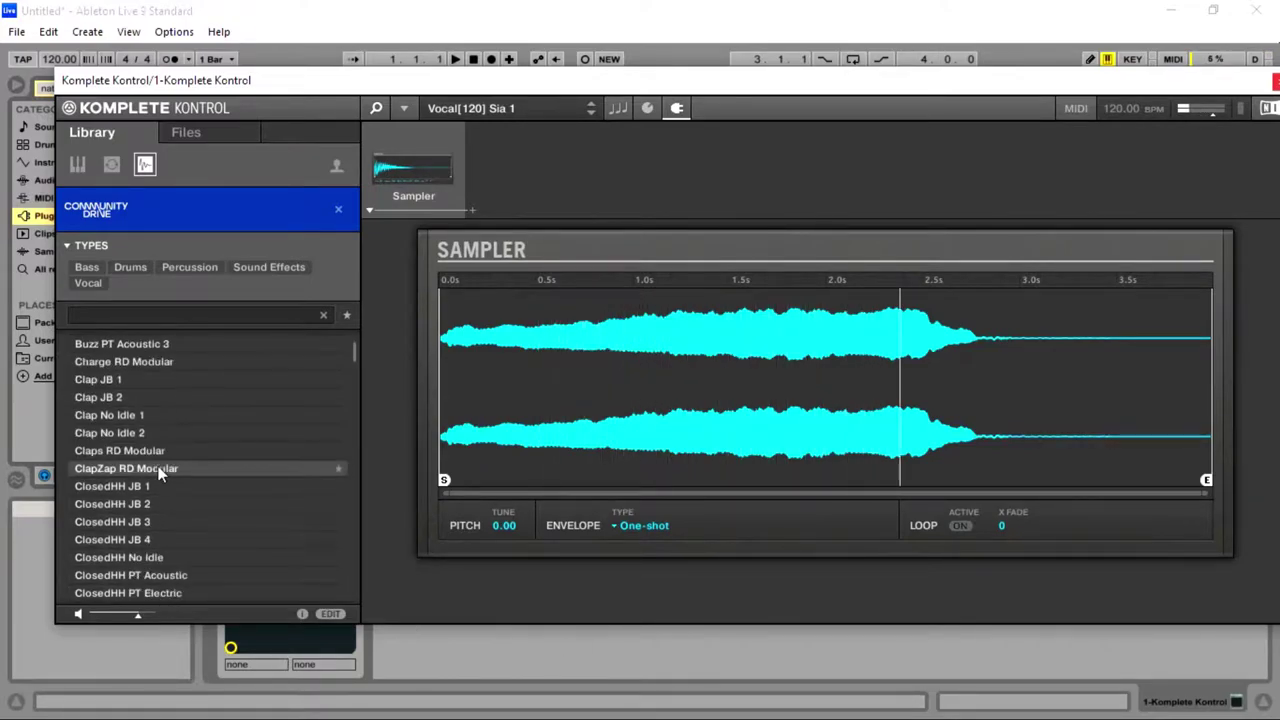
scroll(177, 493, "down", 3)
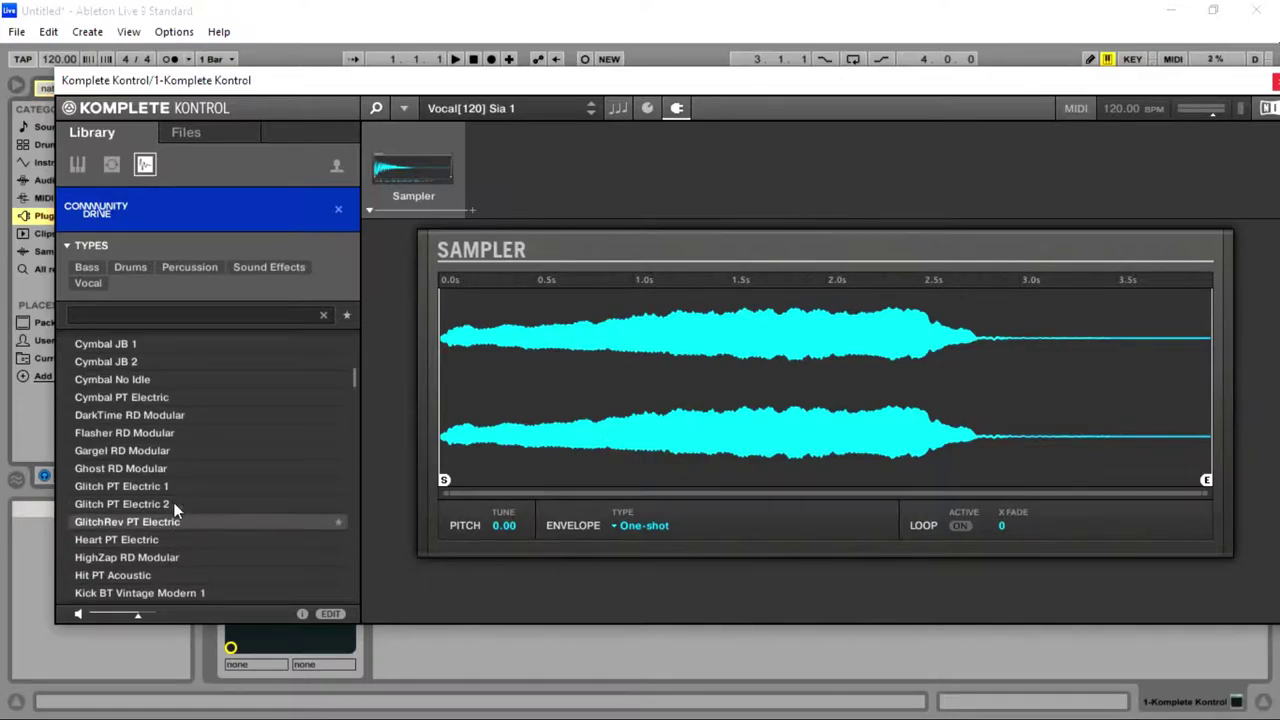
scroll(180, 495, "down", 10)
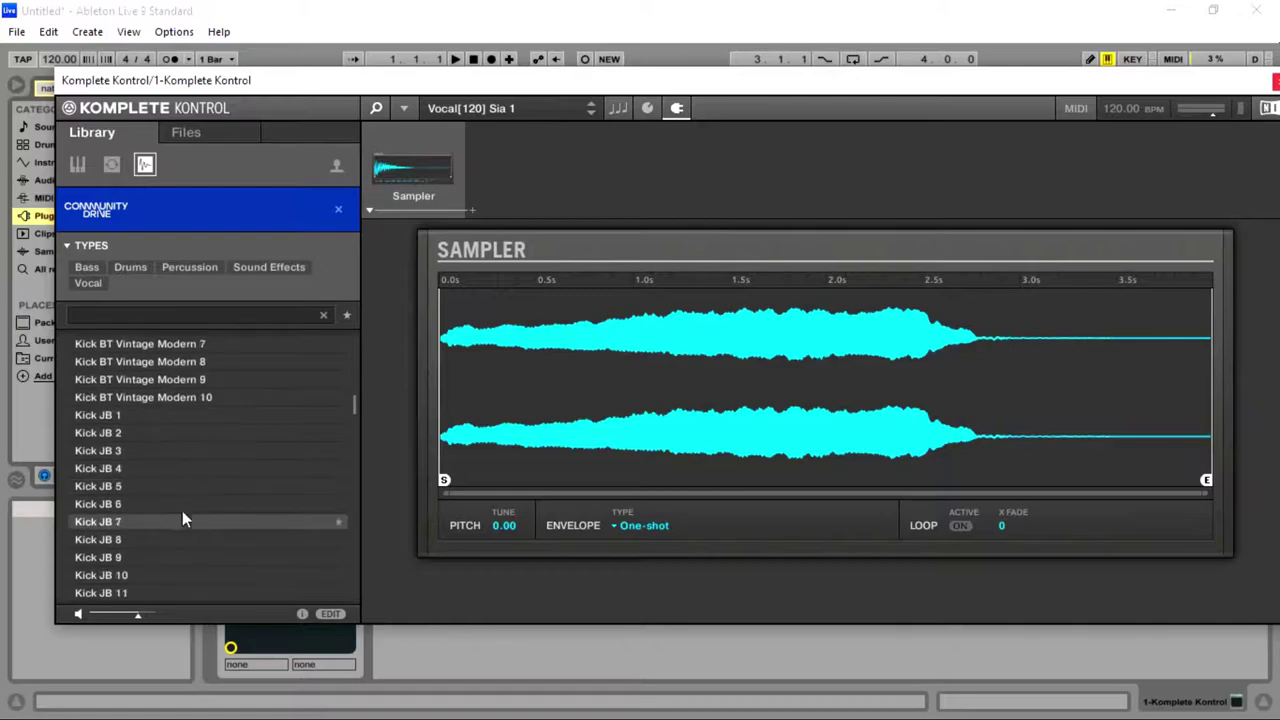
scroll(183, 505, "down", 4)
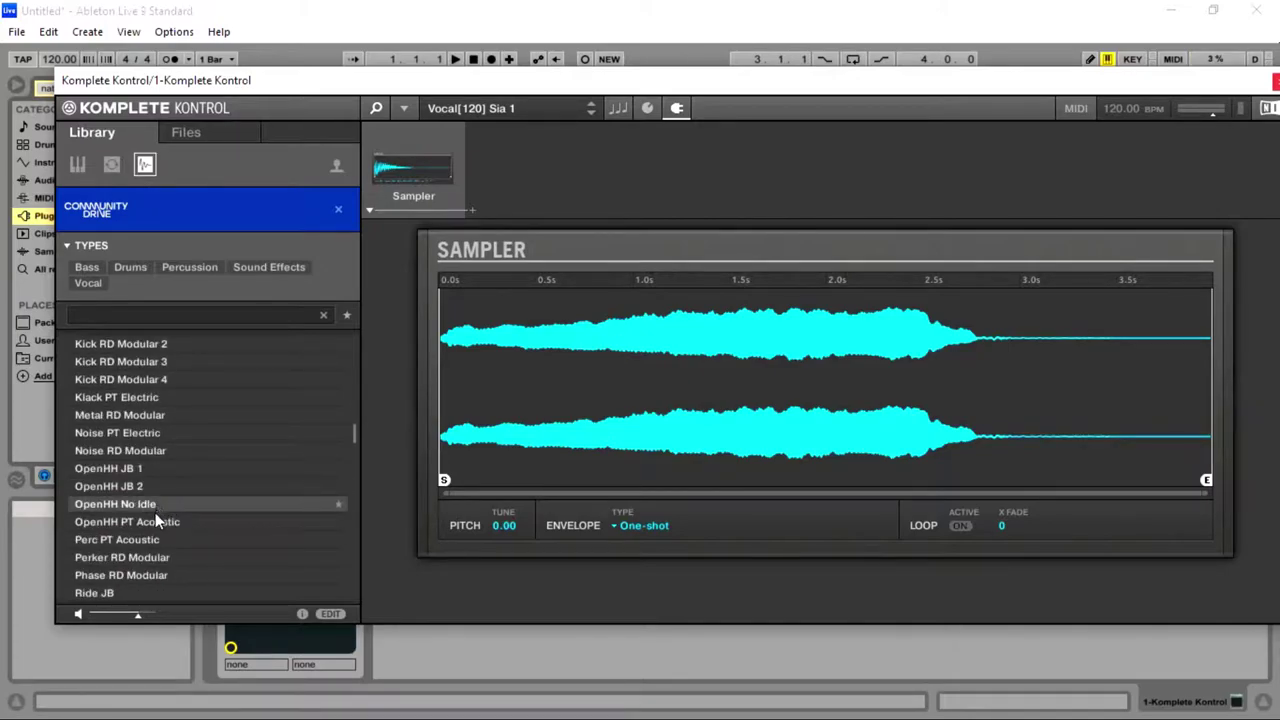
scroll(155, 514, "down", 1)
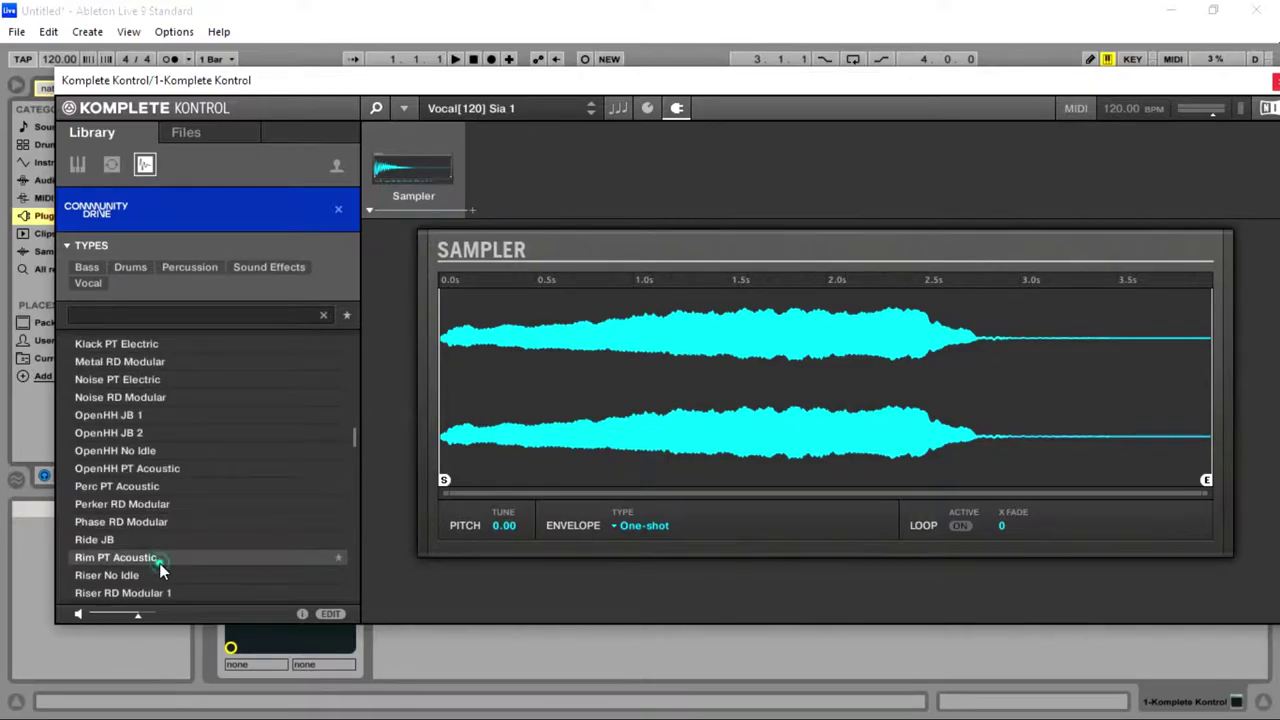
left_click(159, 562)
scroll(185, 545, "down", 6)
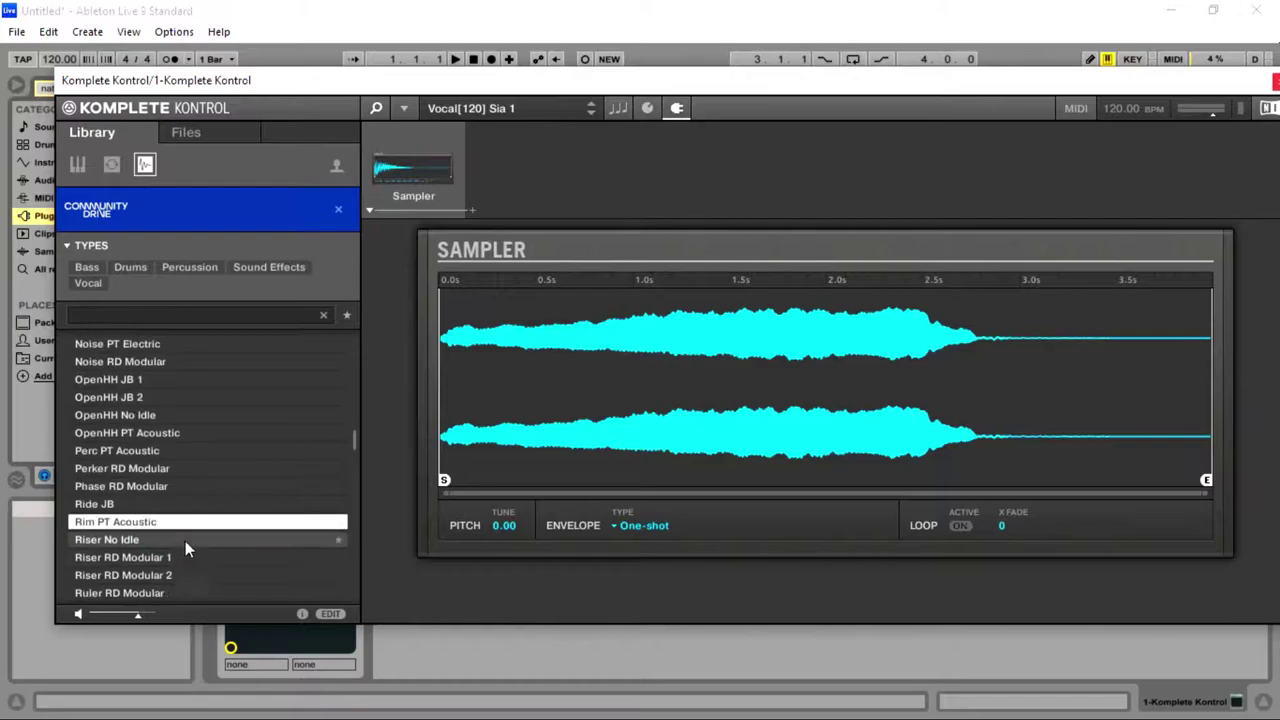
scroll(193, 537, "down", 13)
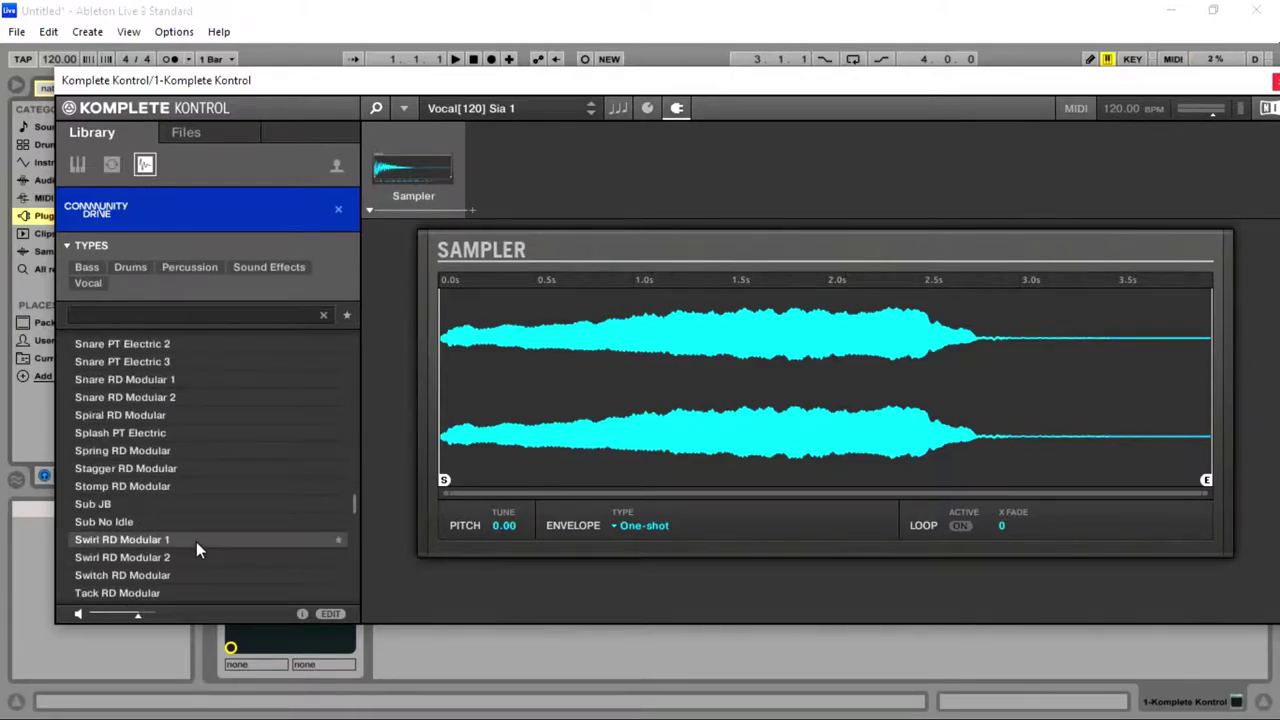
scroll(172, 490, "down", 1)
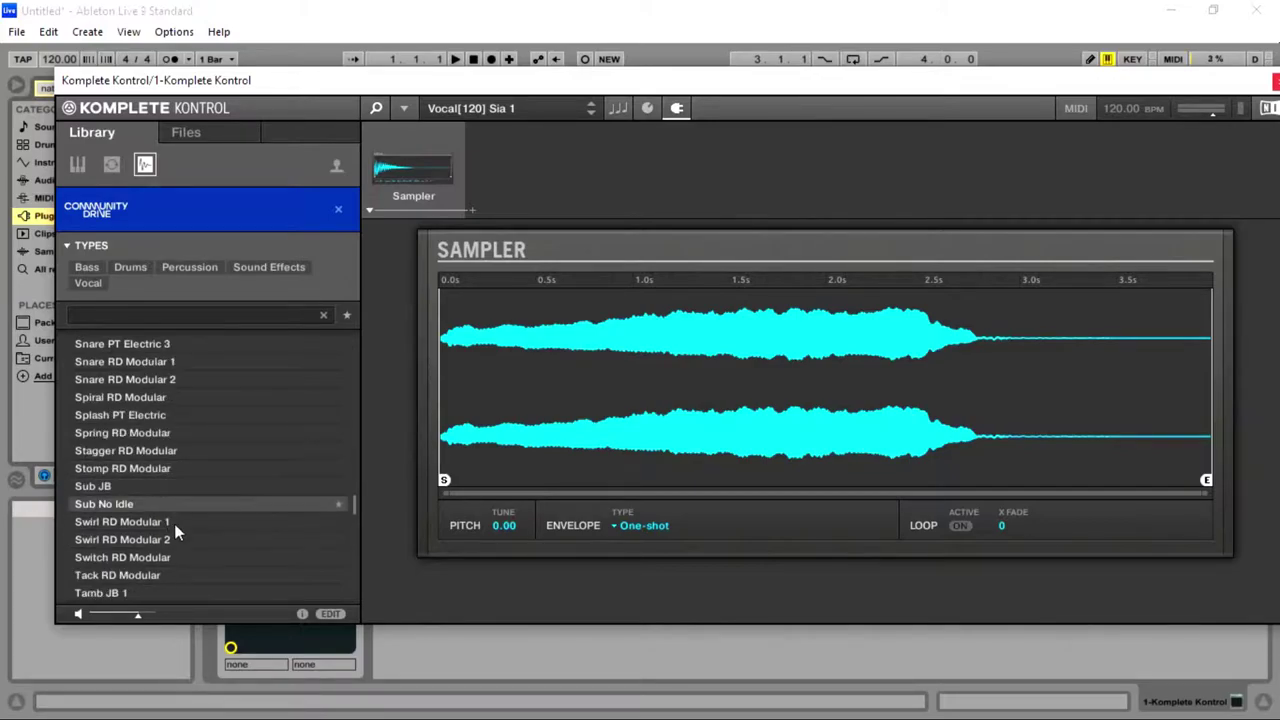
left_click_drag(152, 524, 601, 388)
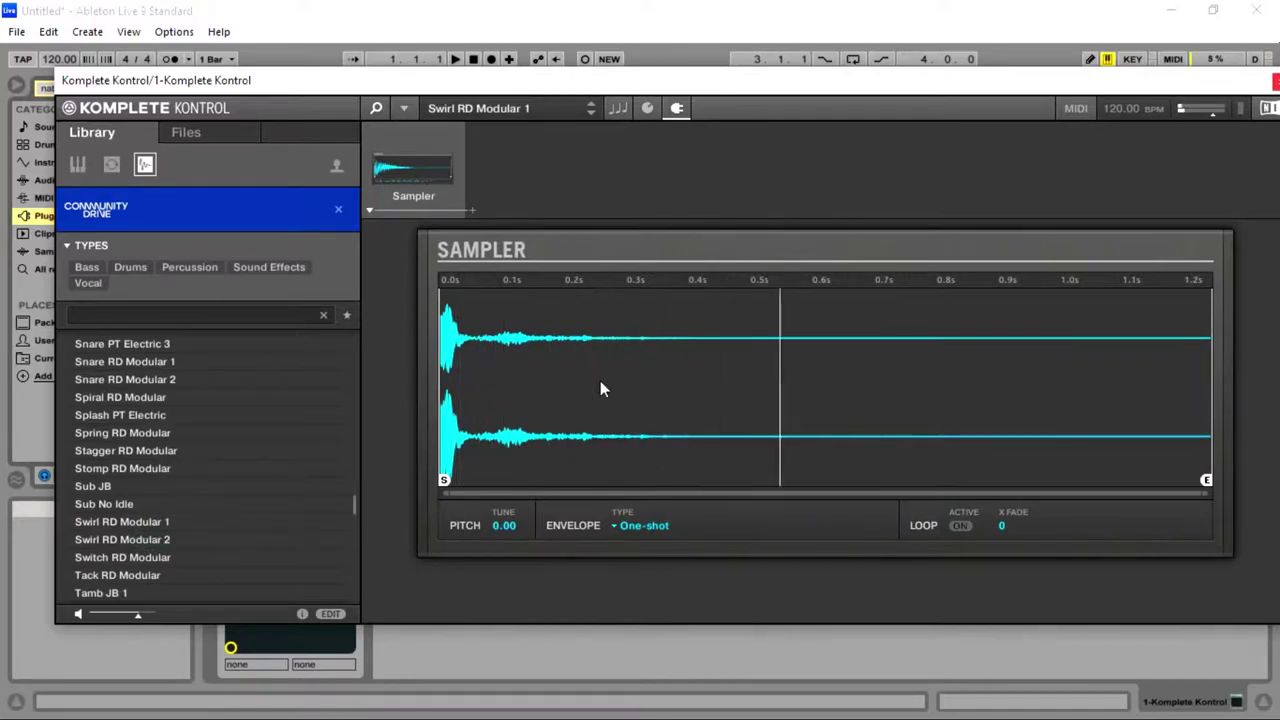
- Load the one-shot Vocal Miquela 1 from the Community Drive list into the sampler and hide the plug-in window
scroll(286, 557, "down", 6)
scroll(298, 591, "down", 5)
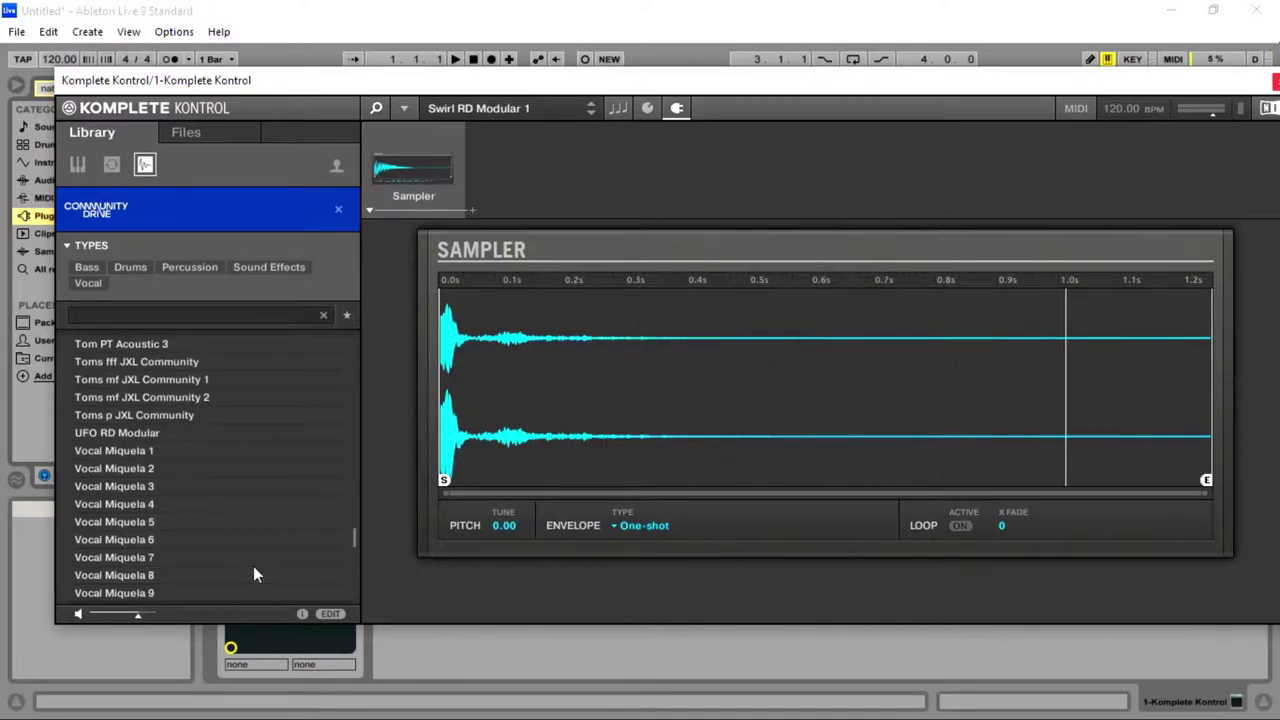
left_click_drag(162, 450, 586, 386)
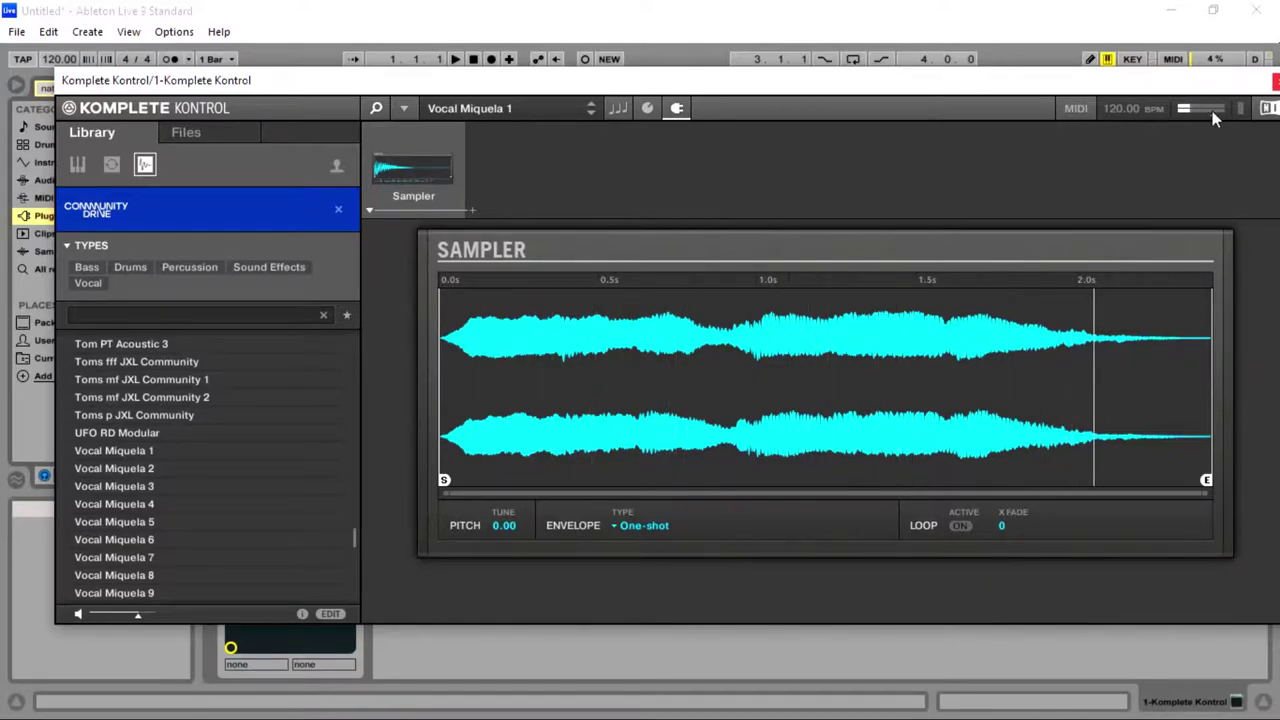
key("ctrl+alt+p")
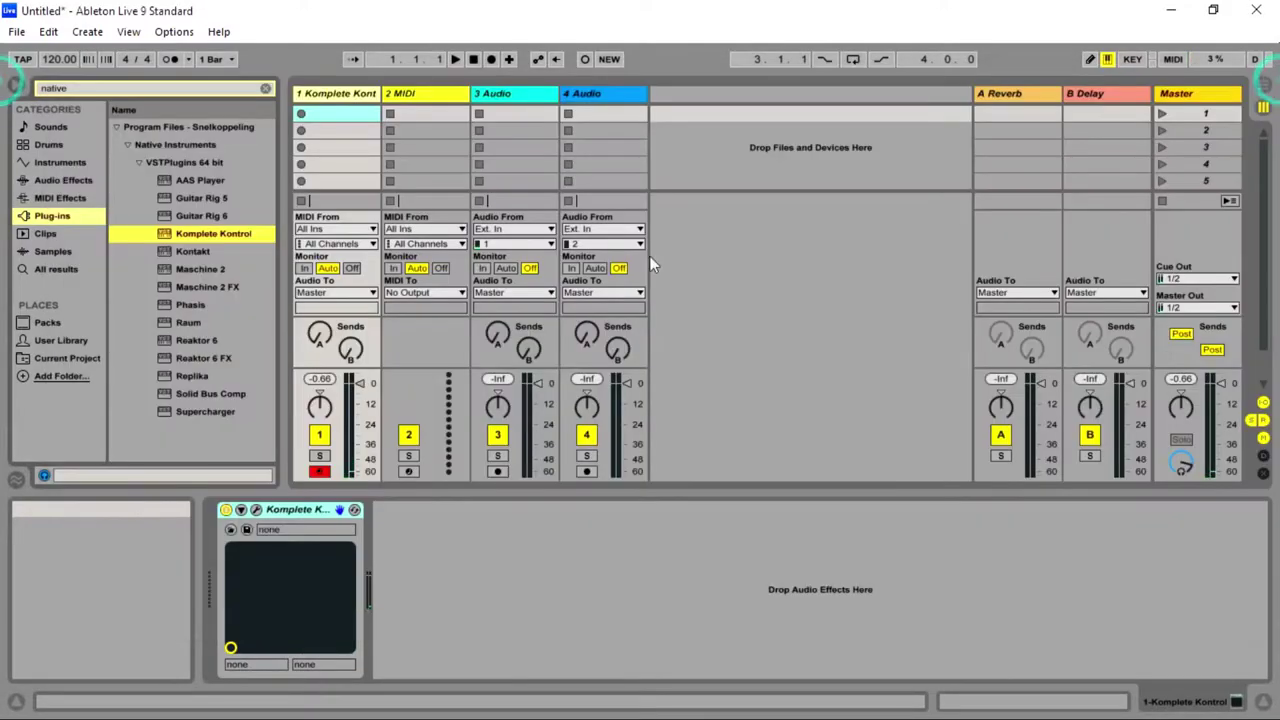
- Set the tempo to 90 BPM and turn on the metronome with the preview volume at about -11.5 dB
left_click(56, 58)
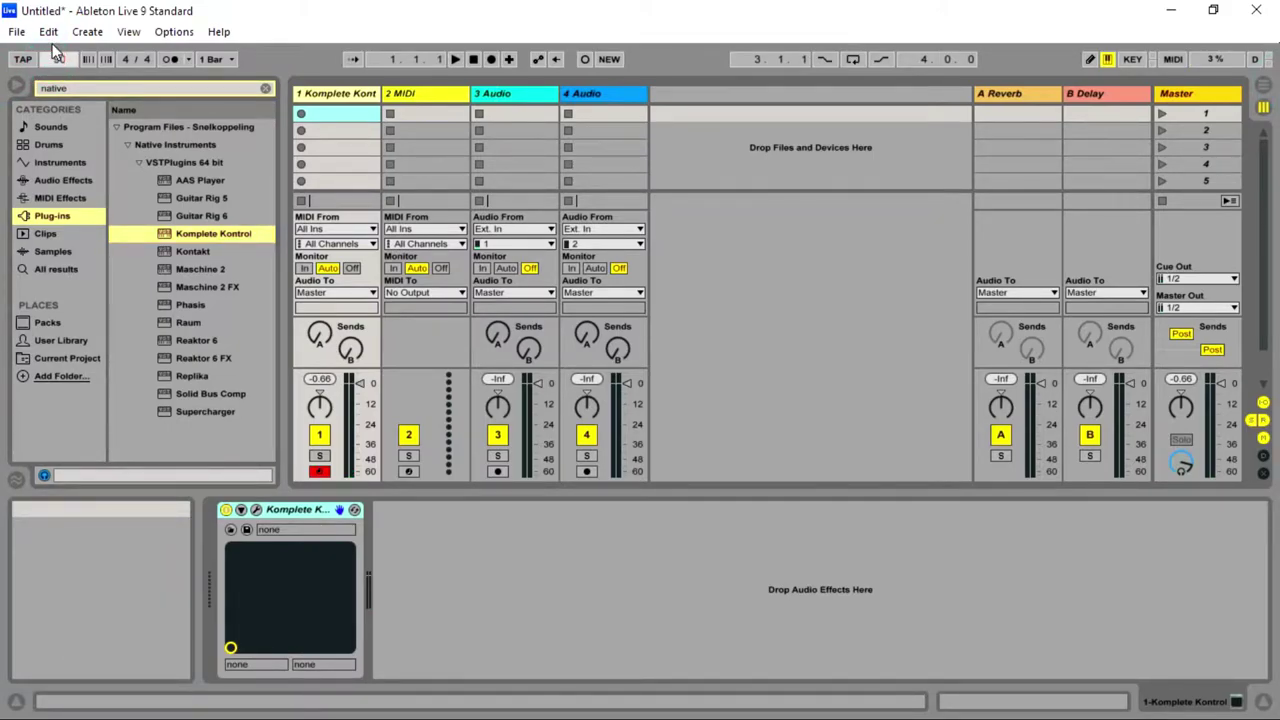
left_click(170, 59)
left_click(491, 60)
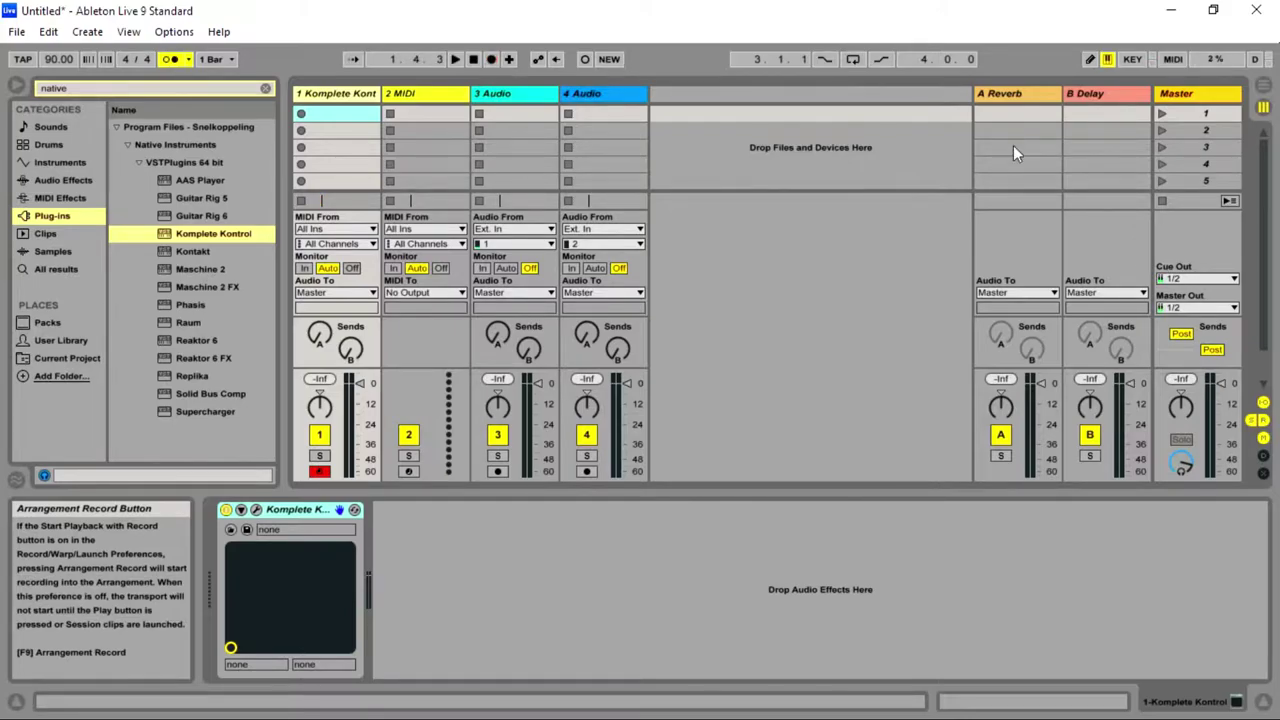
left_click(1181, 462)
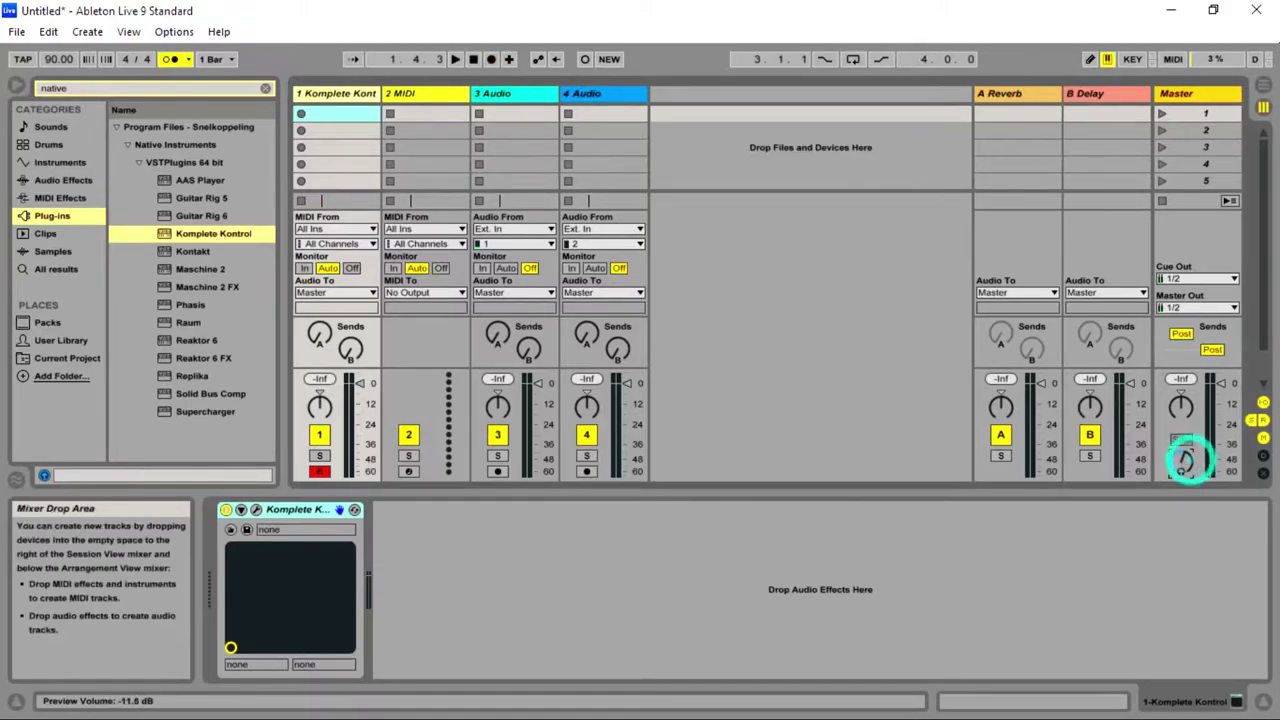
- Record a MIDI part for the vocal one-shot on the Komplete Kontrol track, restarting until a full take is captured
left_click(491, 59)
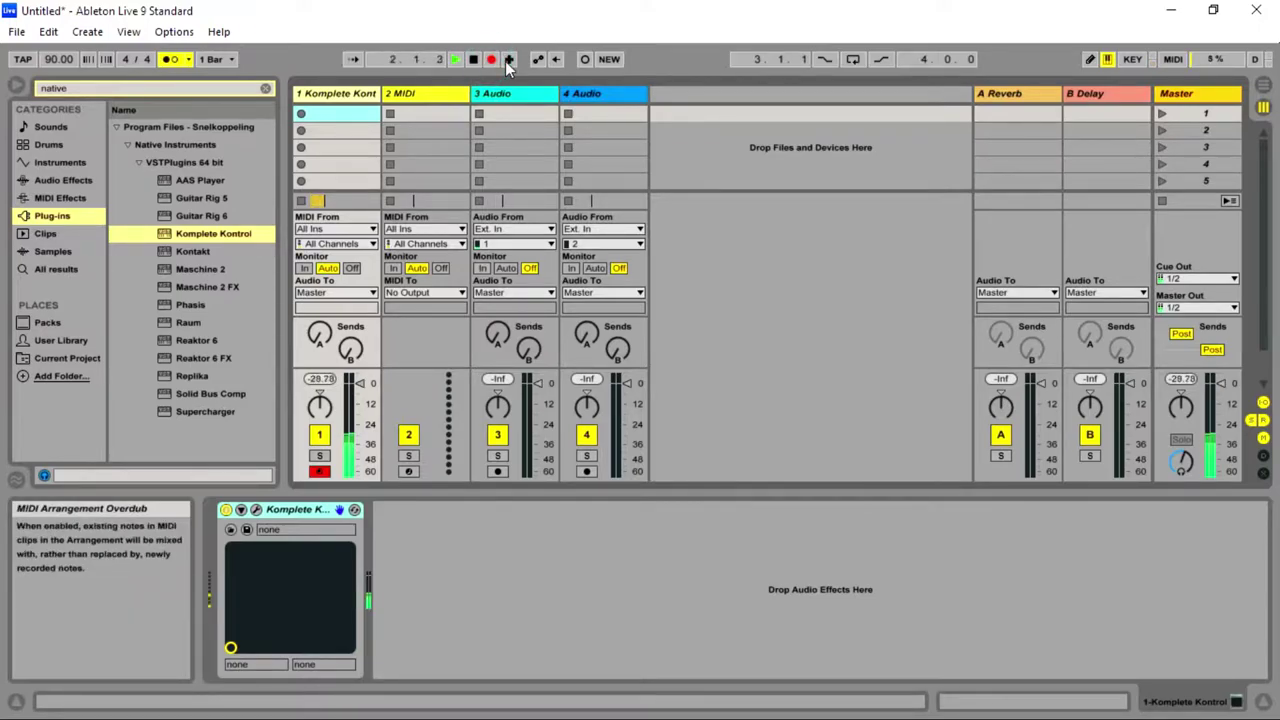
key("space")
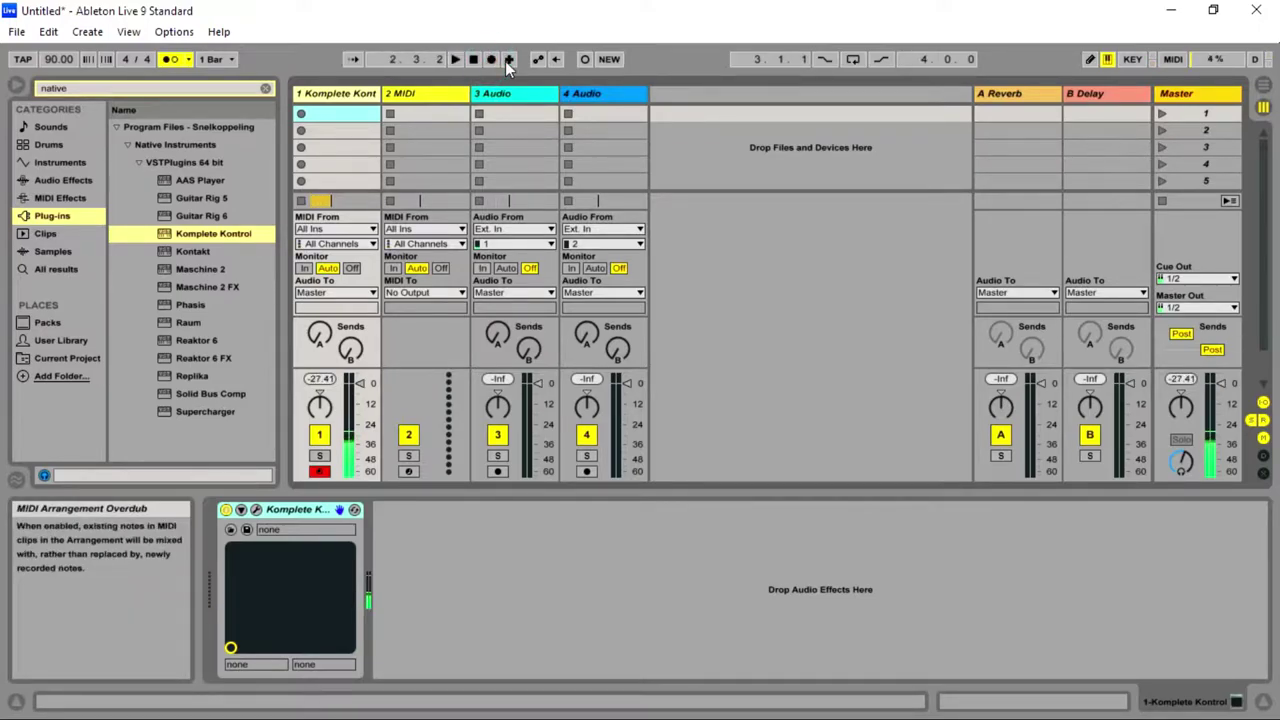
left_click(491, 60)
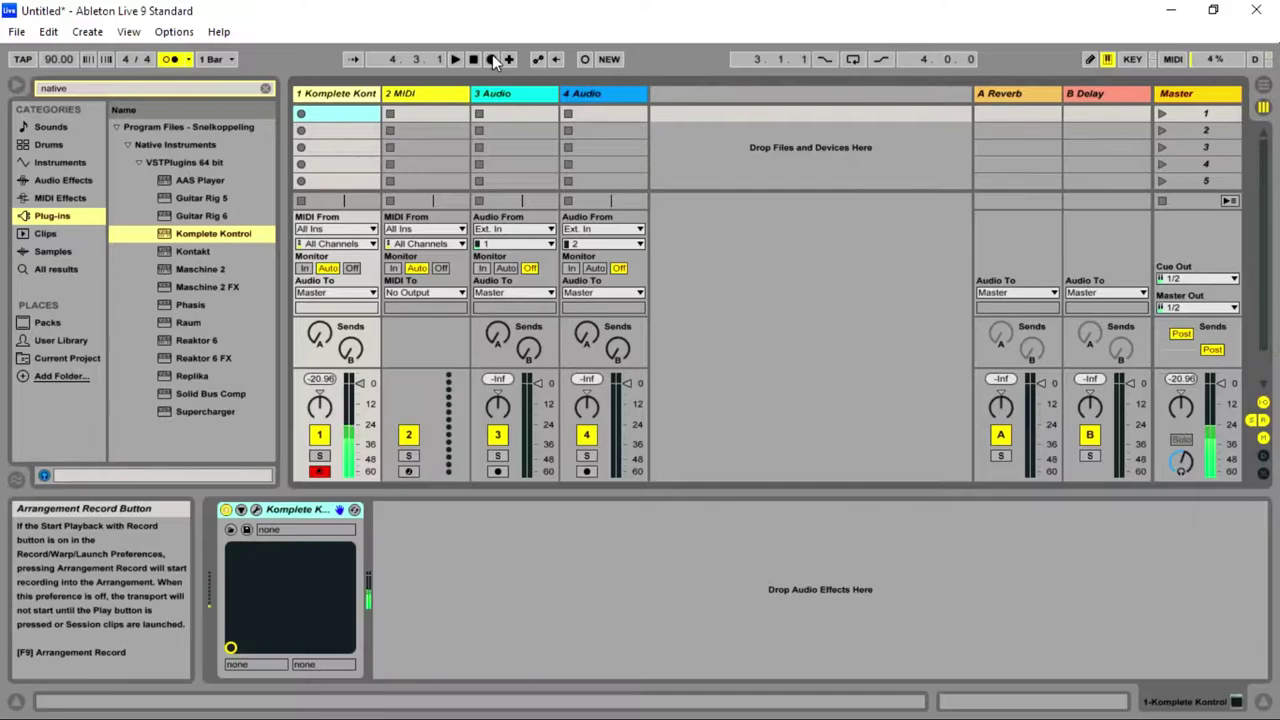
left_click(492, 60)
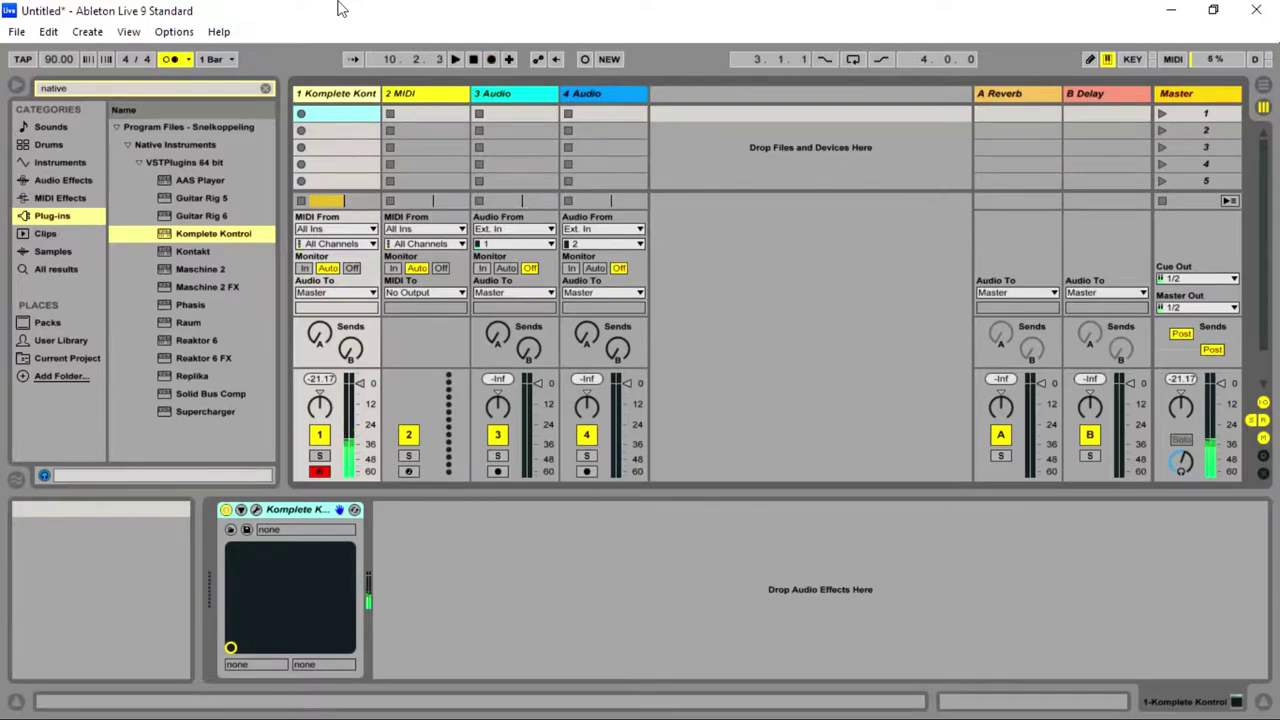
- Move the recorded clip to the start of the arrangement and loop it over eight bars, trimming the clip to match
key("Tab")
left_click_drag(330, 103, 327, 168)
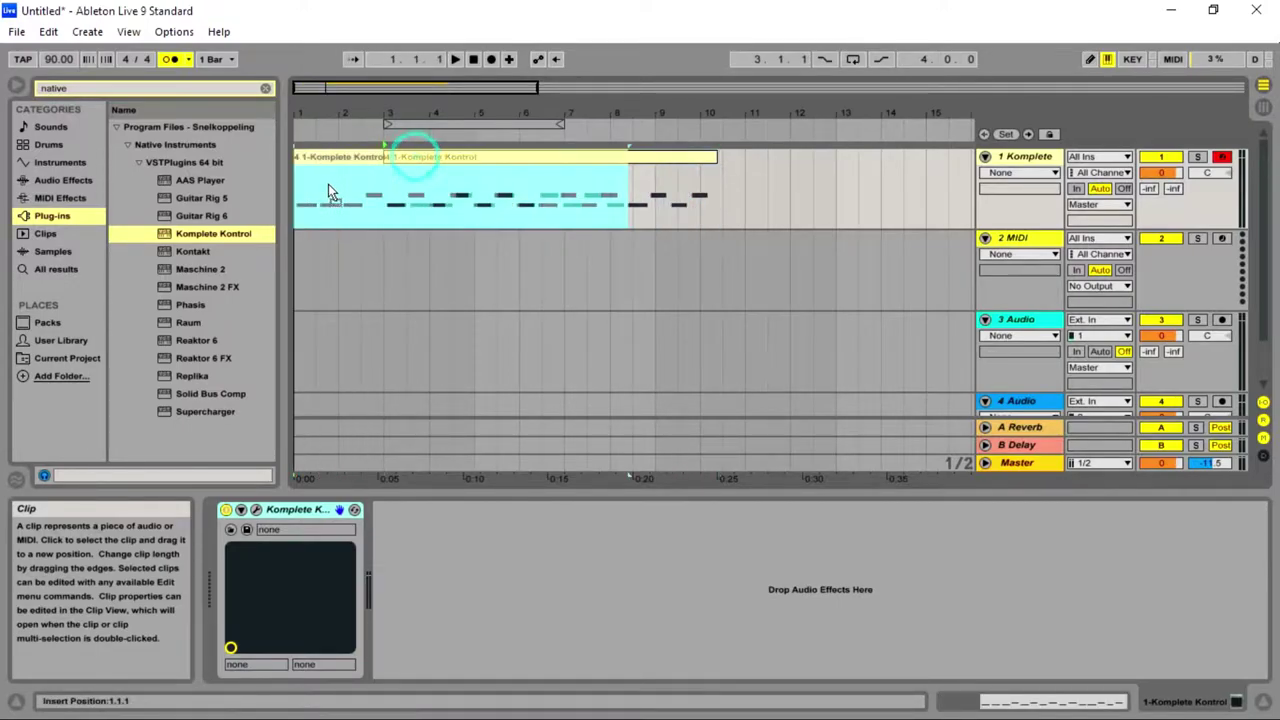
left_click(496, 129)
left_click_drag(426, 125, 337, 125)
left_click_drag(476, 124, 655, 160)
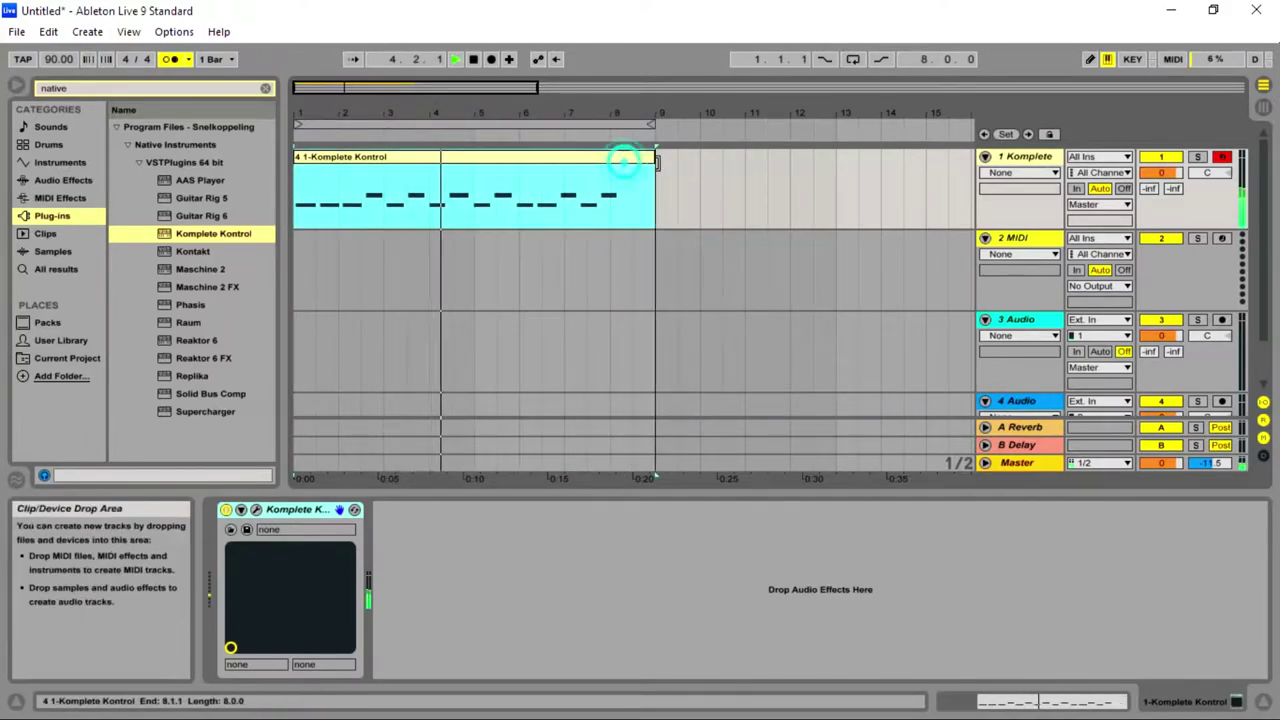
left_click(841, 61)
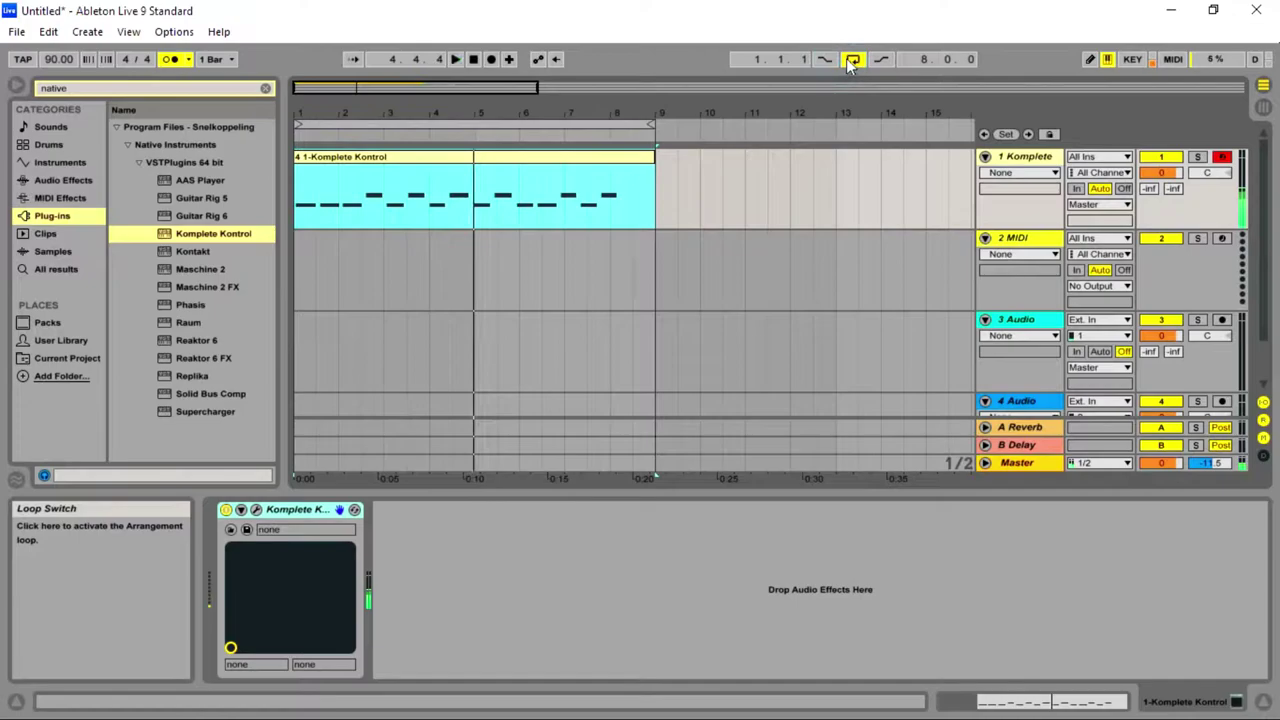
- Quantize all the G2 and A2 notes in the recorded Komplete Kontrol clip
double_click(430, 160)
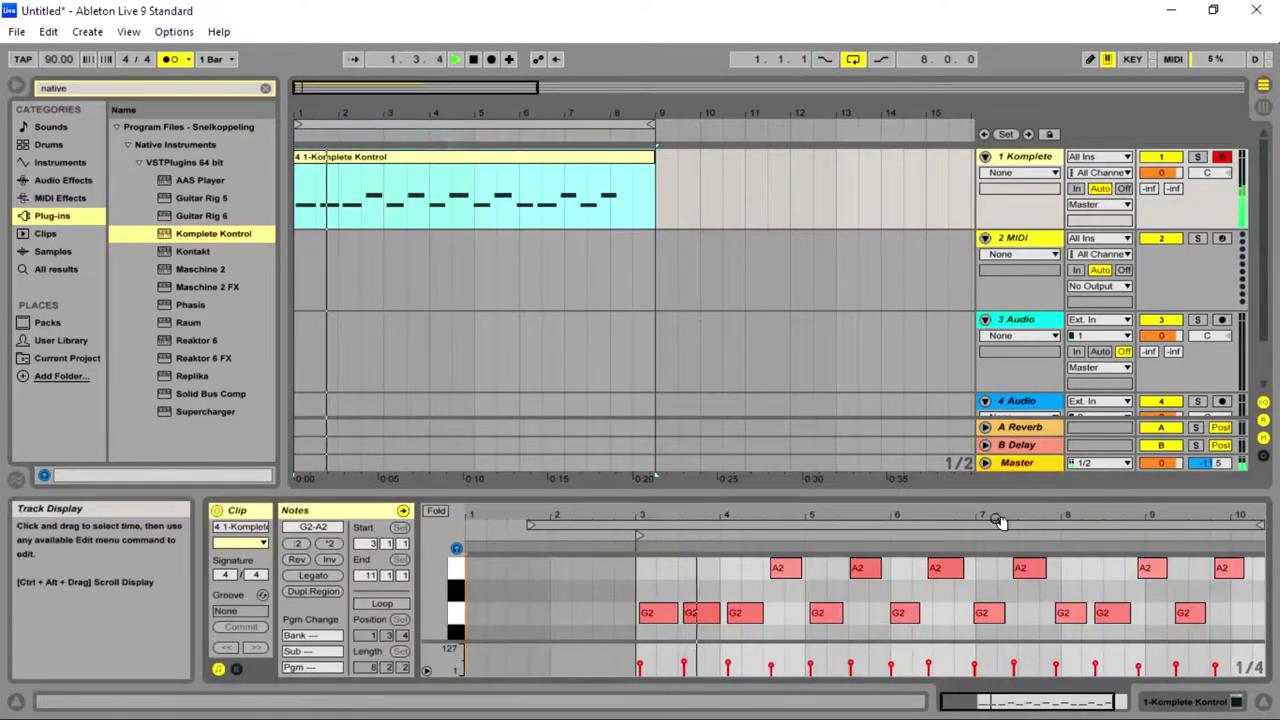
left_click(656, 566)
left_click_drag(661, 571, 1215, 600)
right_click(912, 622)
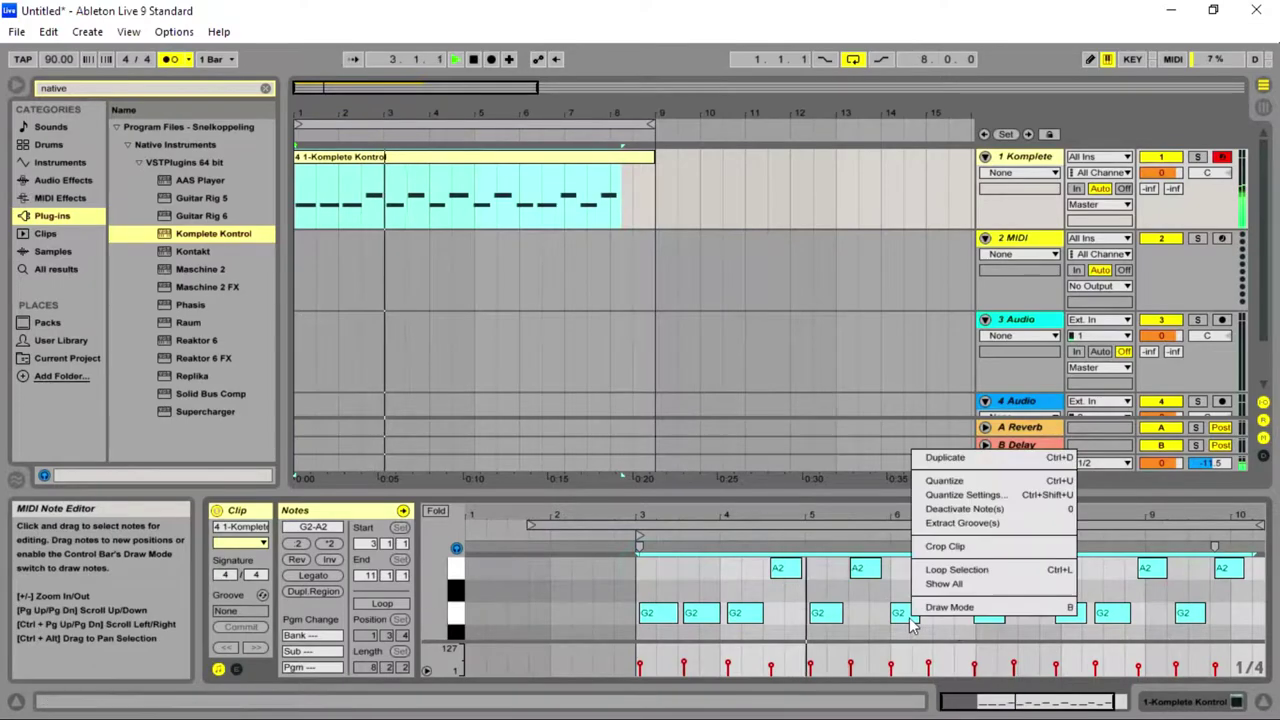
left_click(944, 481)
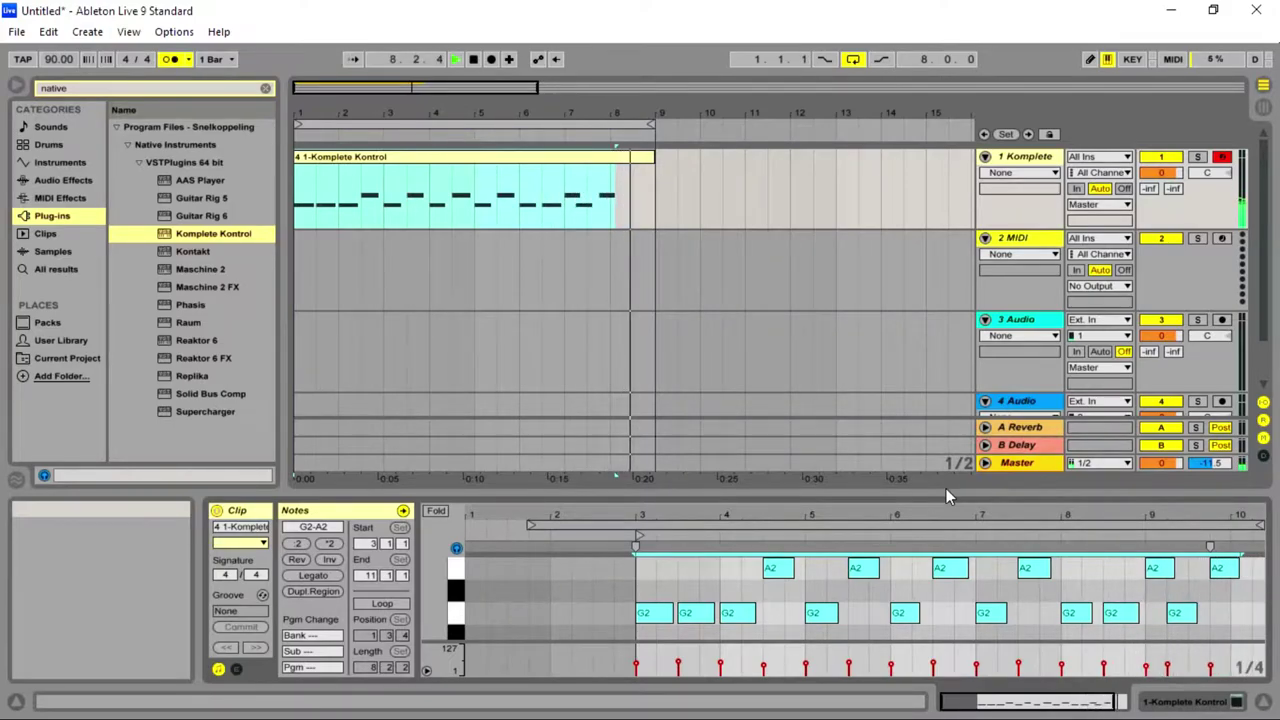
- Shorten the arrangement loop and the clip to seven bars and trim the last A2 note to the clip's end
left_click_drag(1025, 703, 1043, 697)
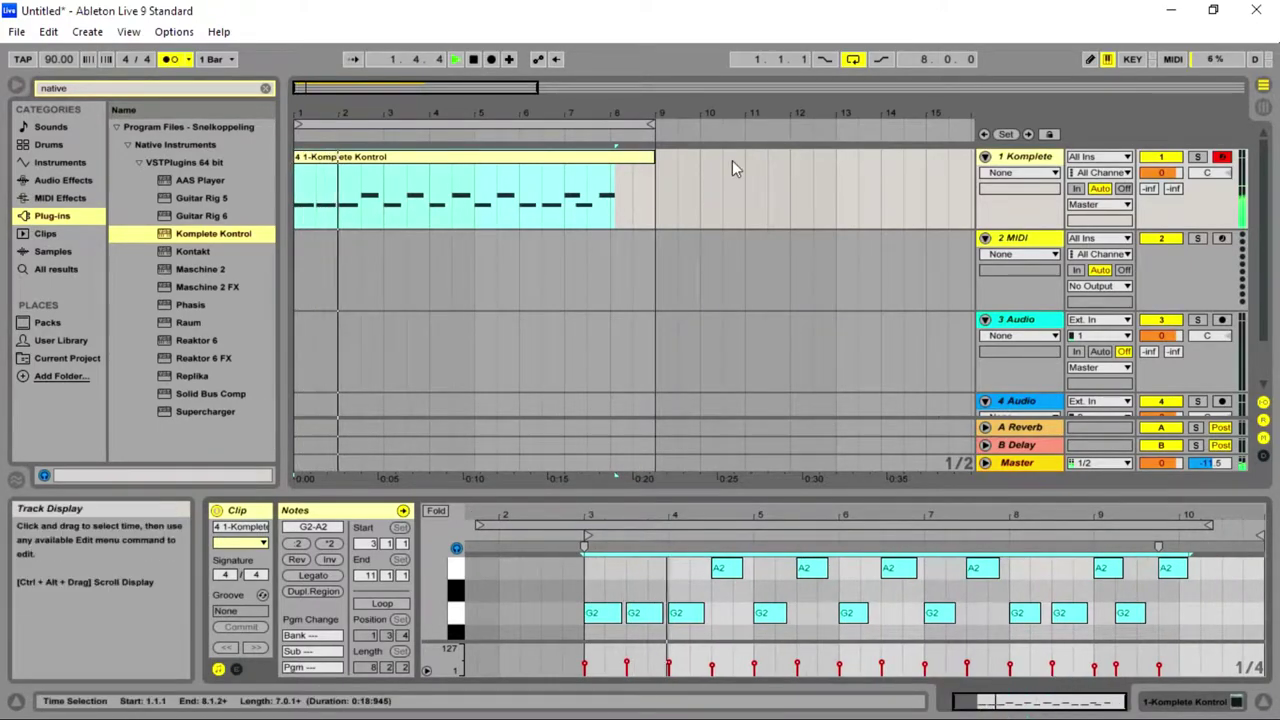
left_click_drag(447, 90, 600, 300)
left_click_drag(673, 126, 538, 126)
left_click_drag(663, 157, 538, 157)
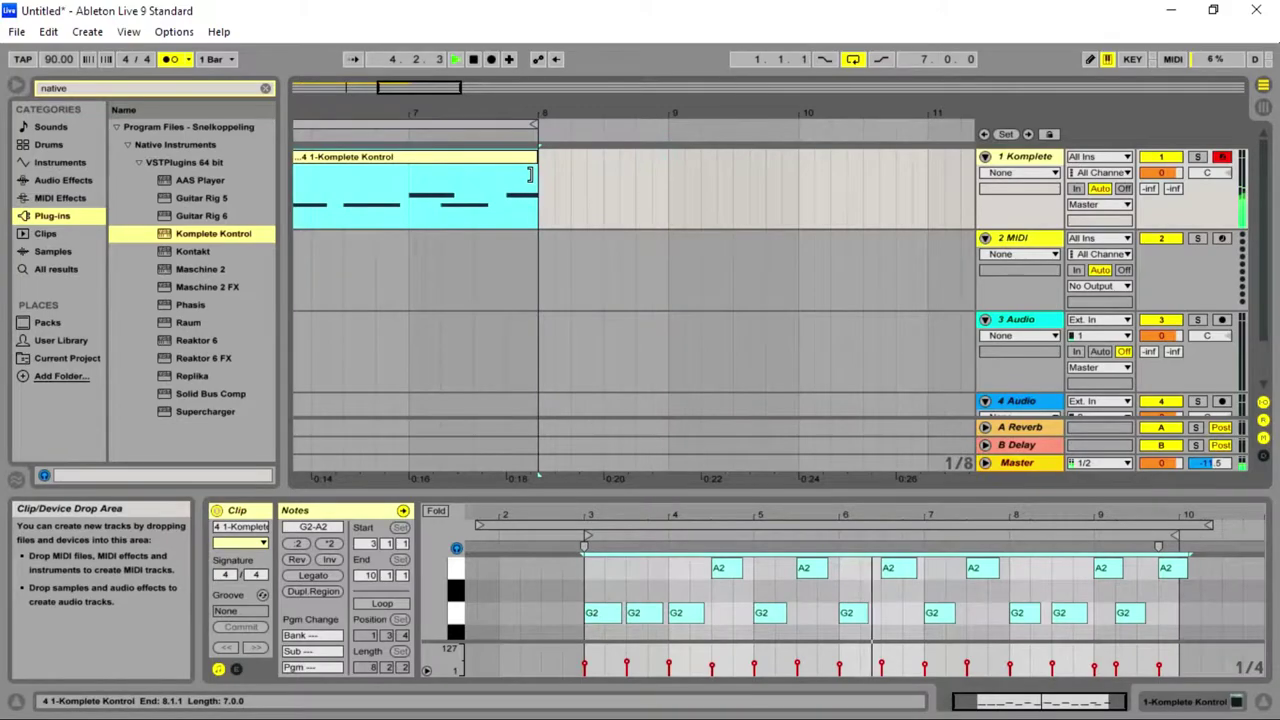
left_click(1205, 584)
left_click_drag(1186, 571, 1177, 570)
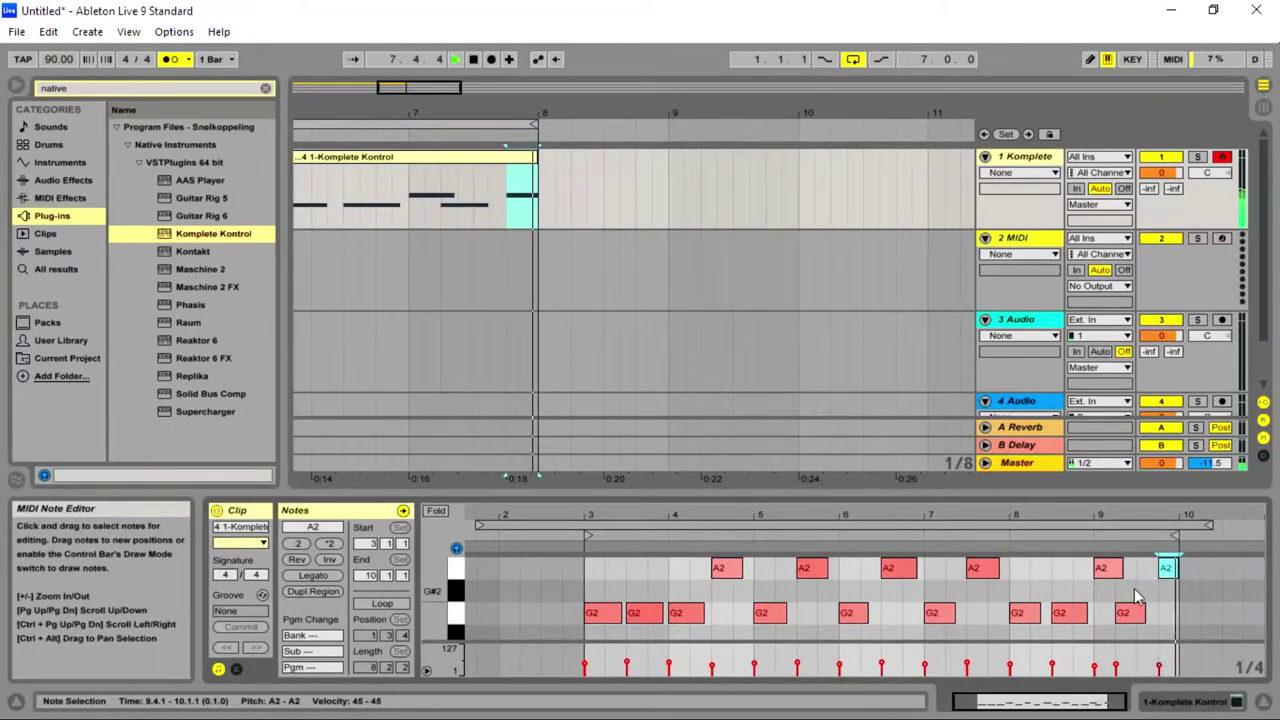
- Return to Session View and check the sample loaded in Komplete Kontrol on the first track, closing its window again
key("Tab")
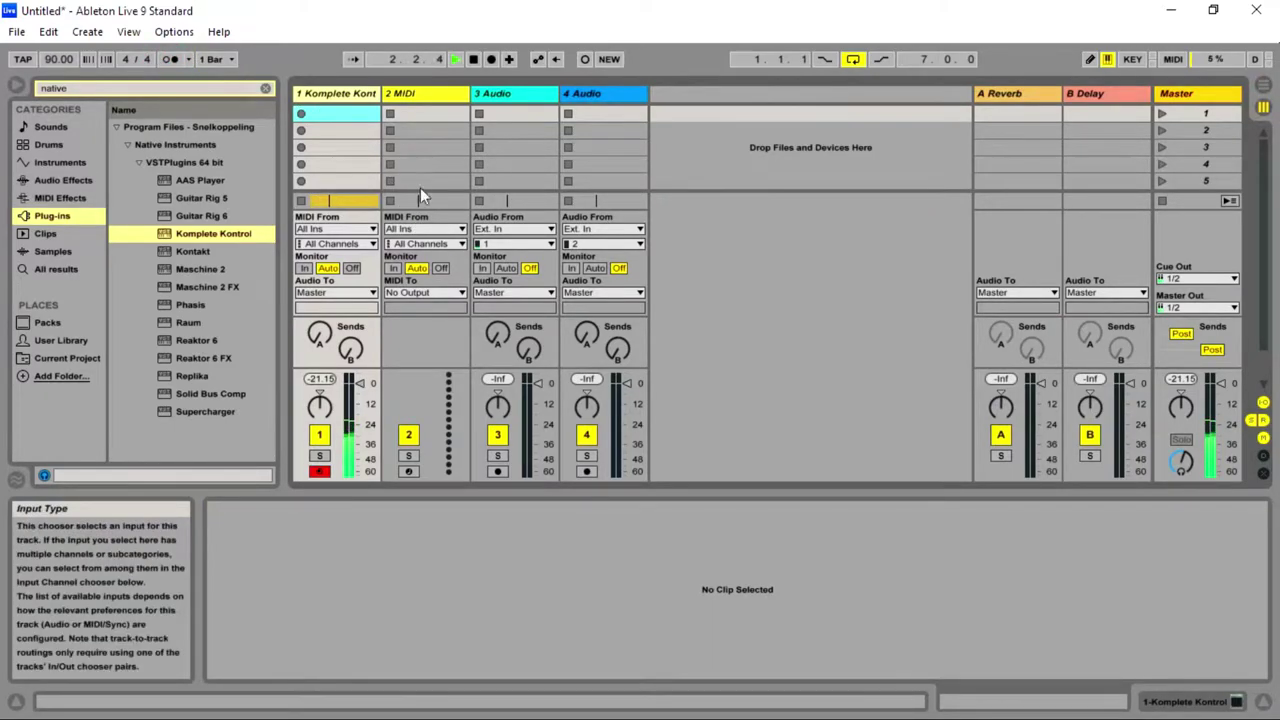
left_click(342, 94)
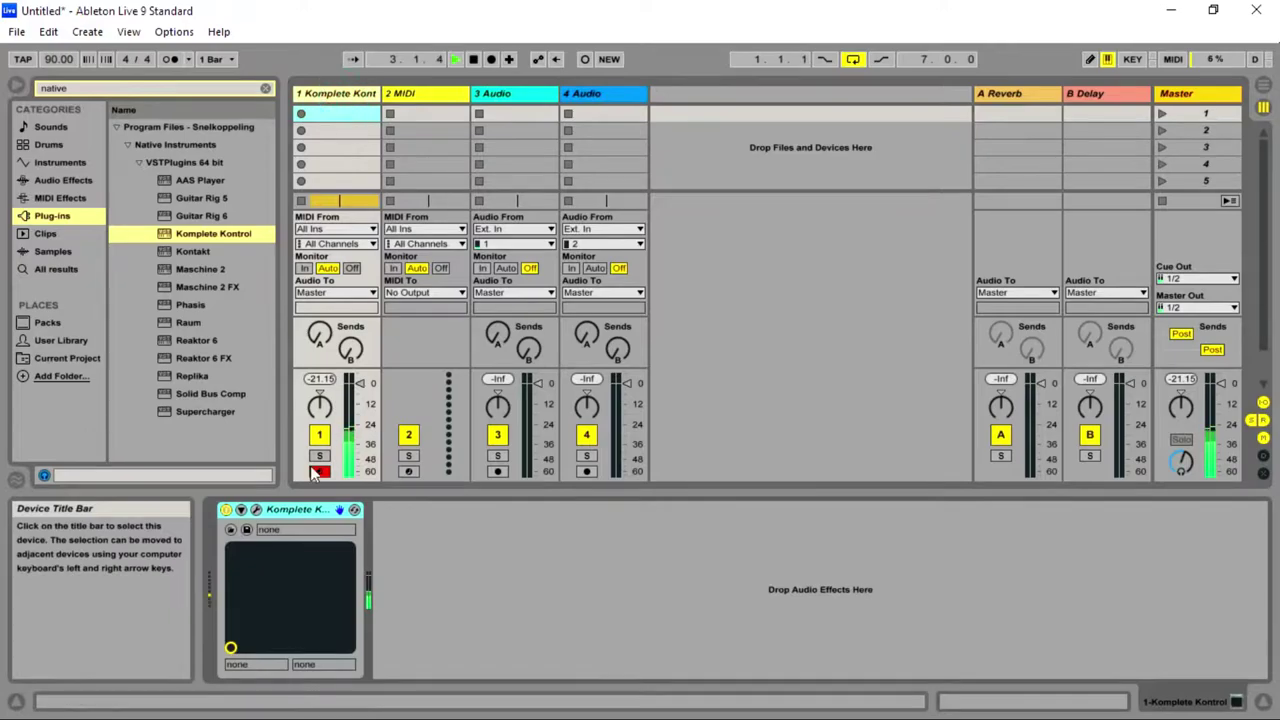
left_click(256, 510)
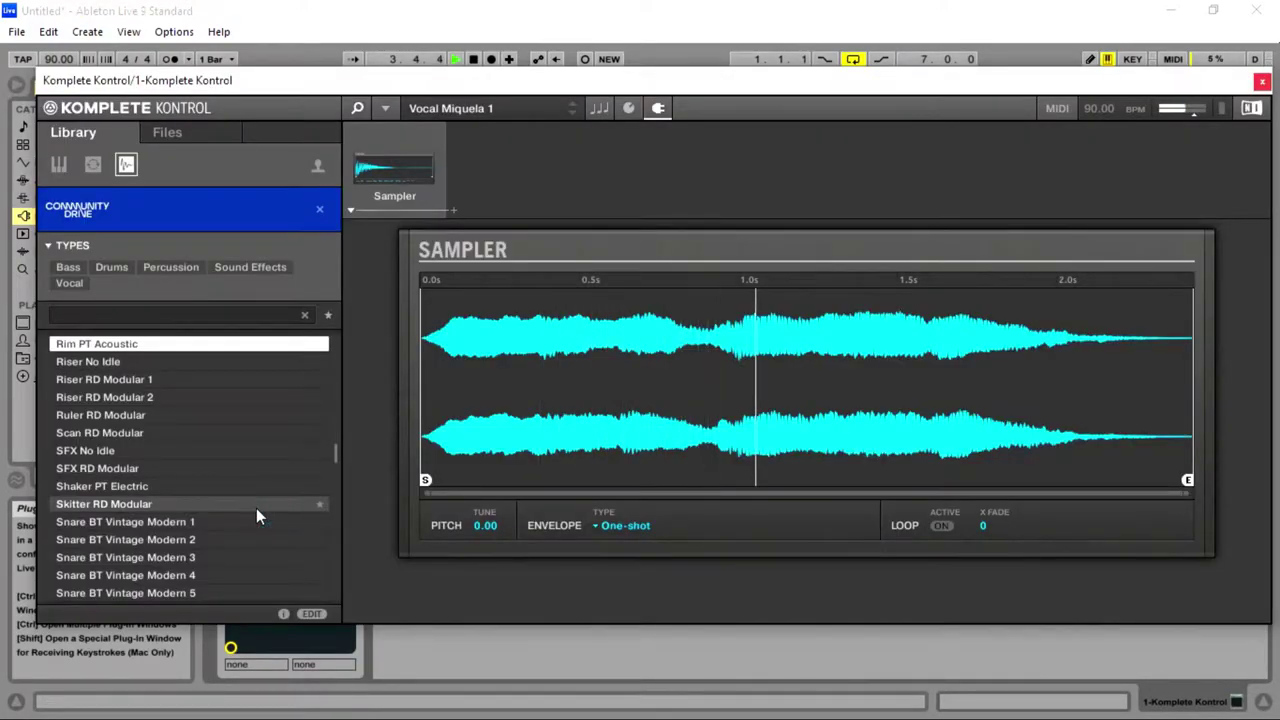
left_click(1262, 81)
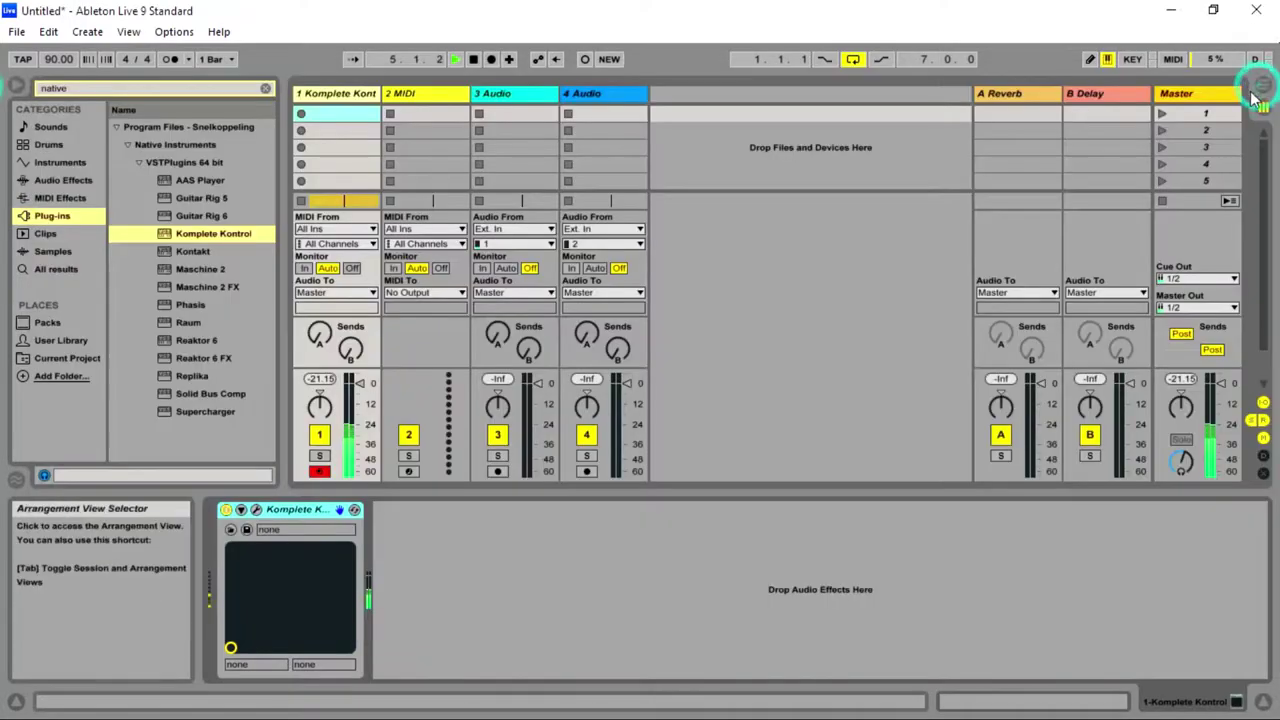
- Clear the browser's plug-in search and select the Komplete Kontrol track
left_click(265, 88)
left_click(437, 112)
left_click(185, 88)
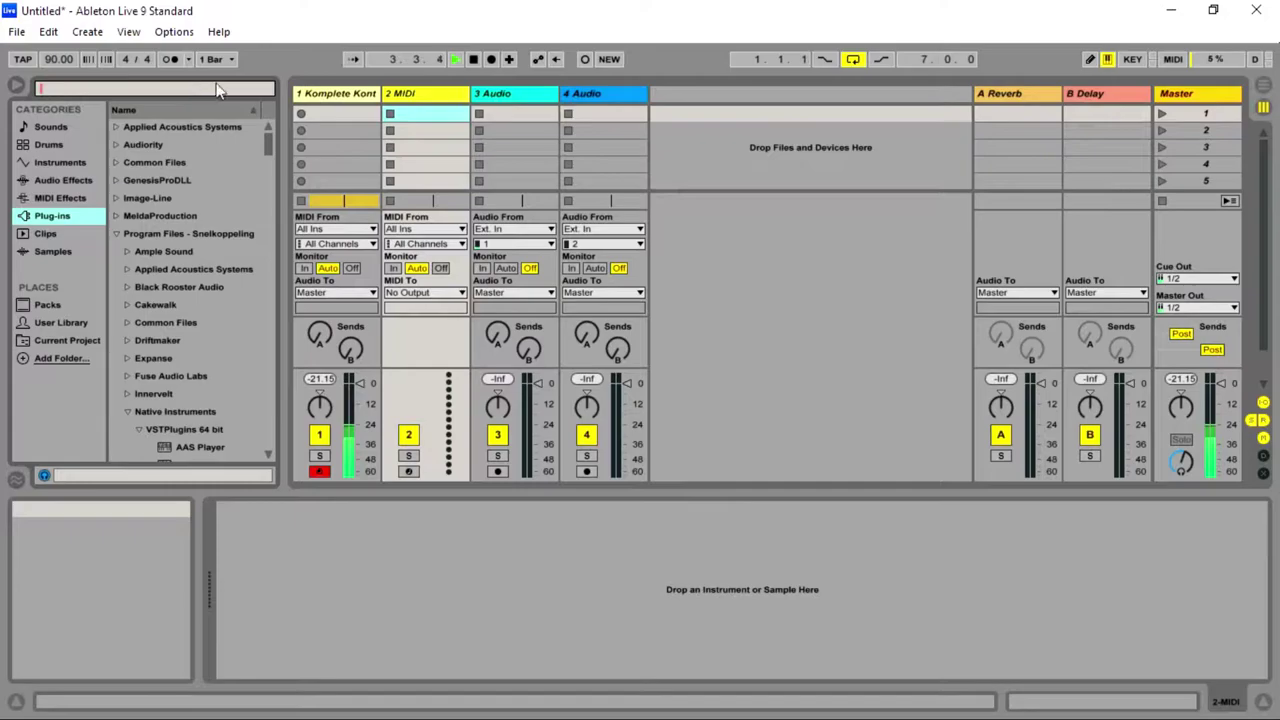
left_click(418, 100)
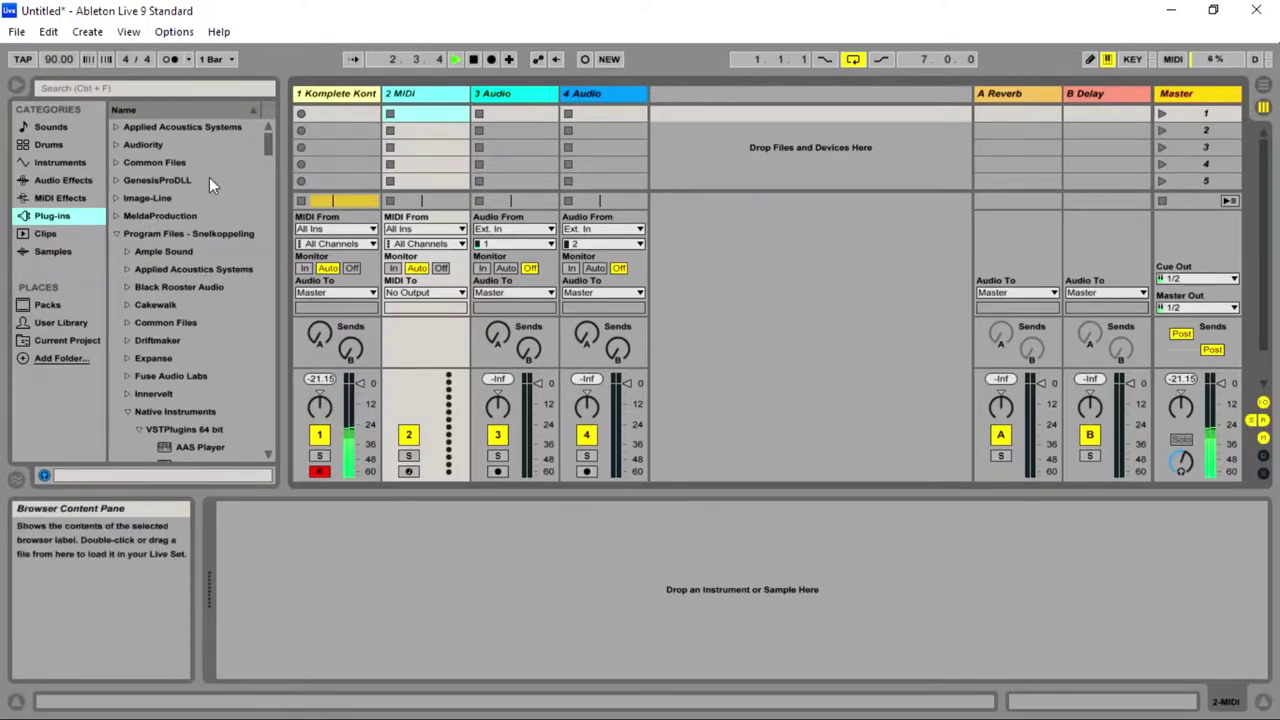
left_click(344, 97)
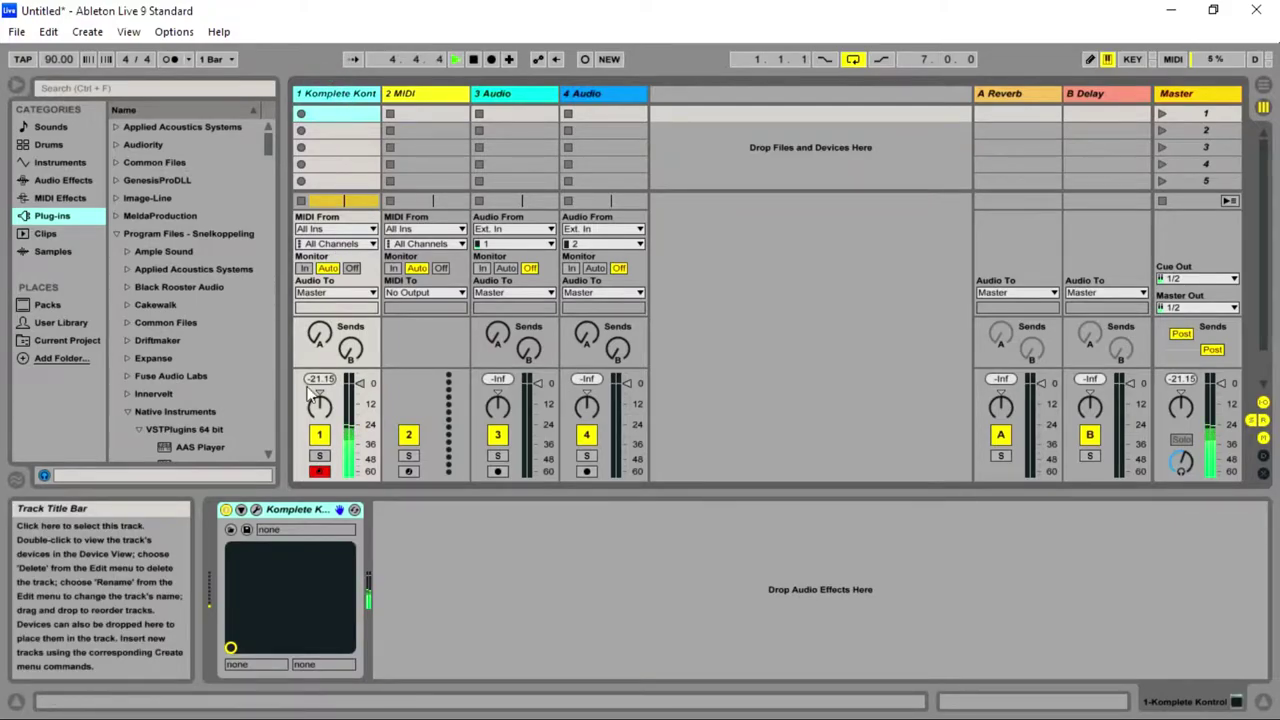
- Check the sample in the first track's Komplete Kontrol, close its window, and load another Komplete Kontrol on the 2 MIDI track
left_click(256, 511)
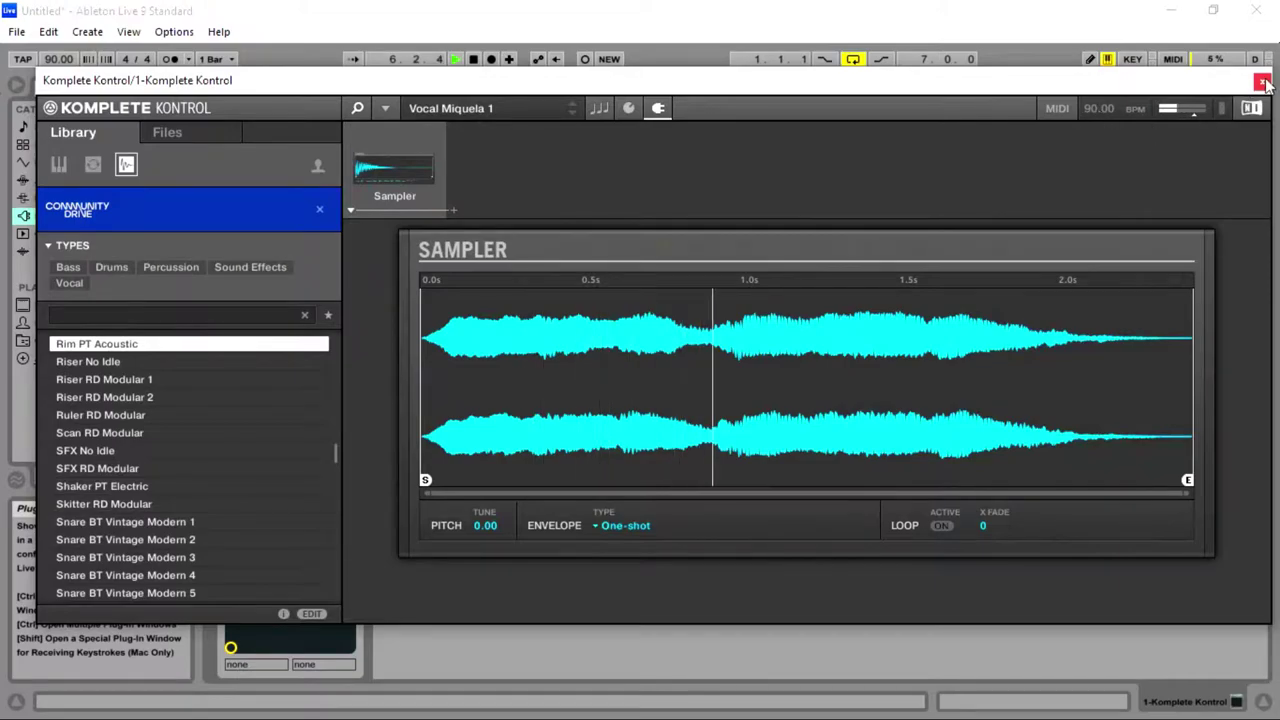
left_click(1262, 82)
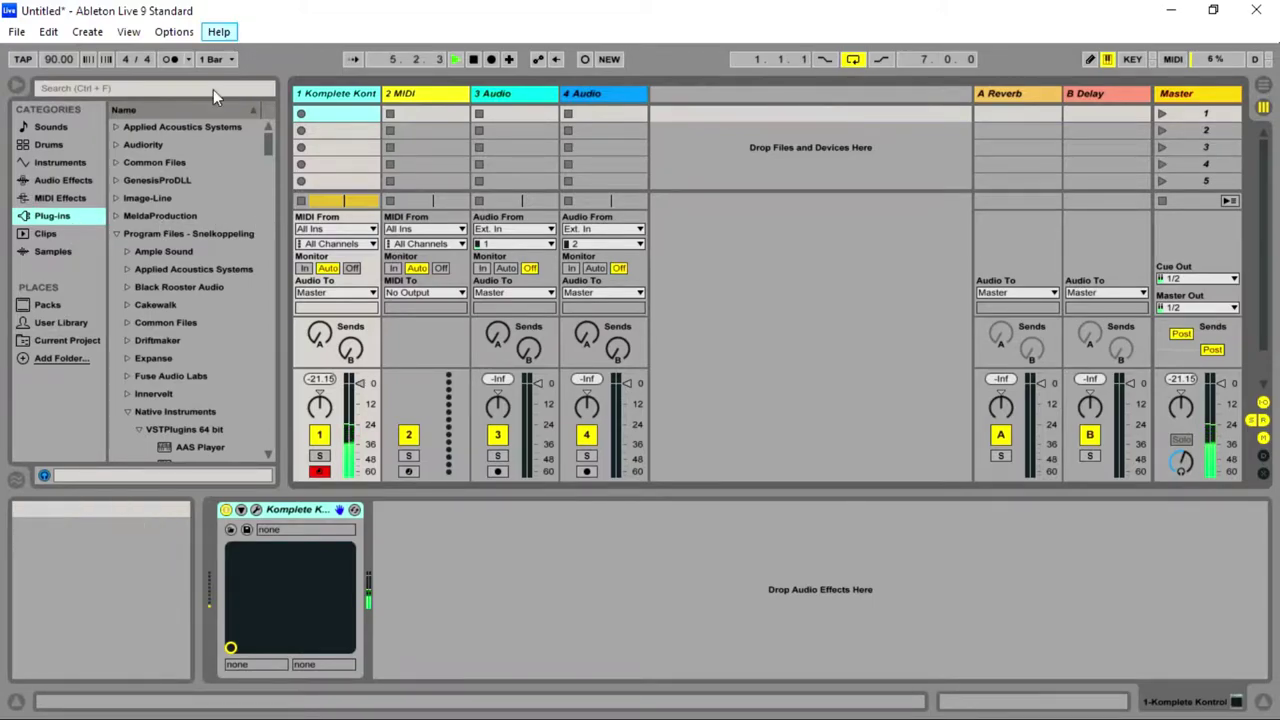
scroll(231, 224, "down", 5)
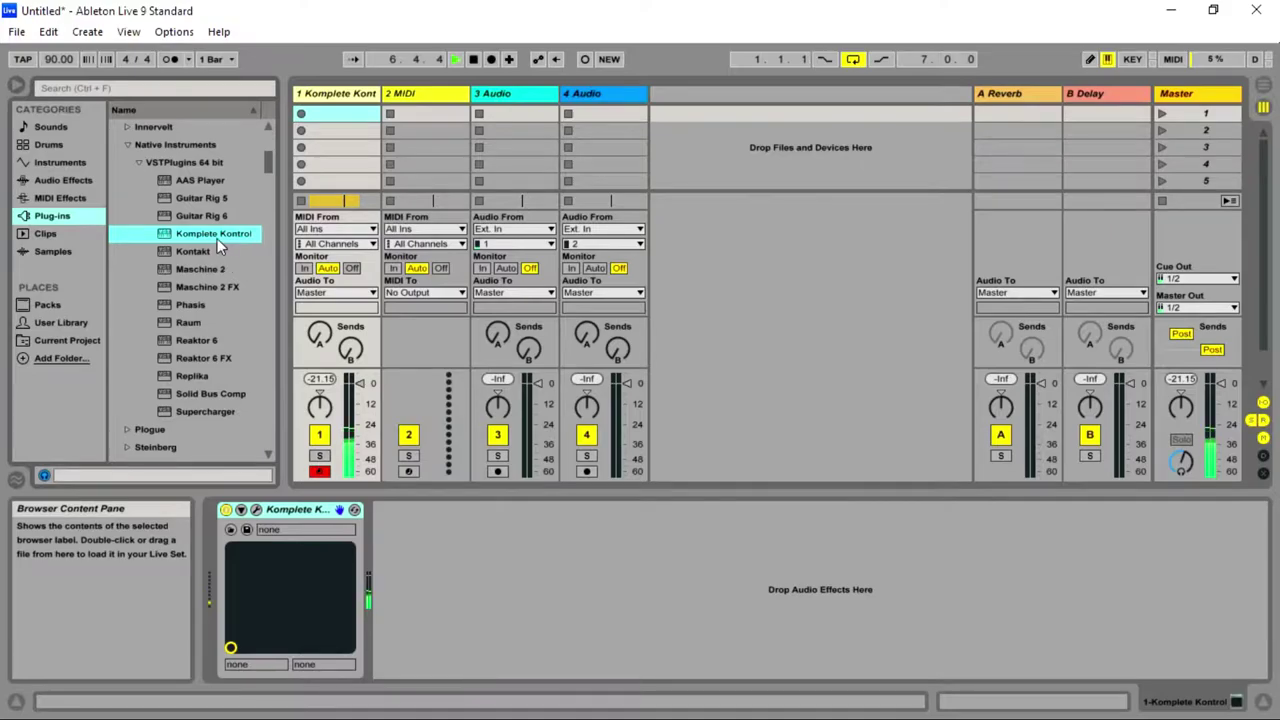
left_click(420, 94)
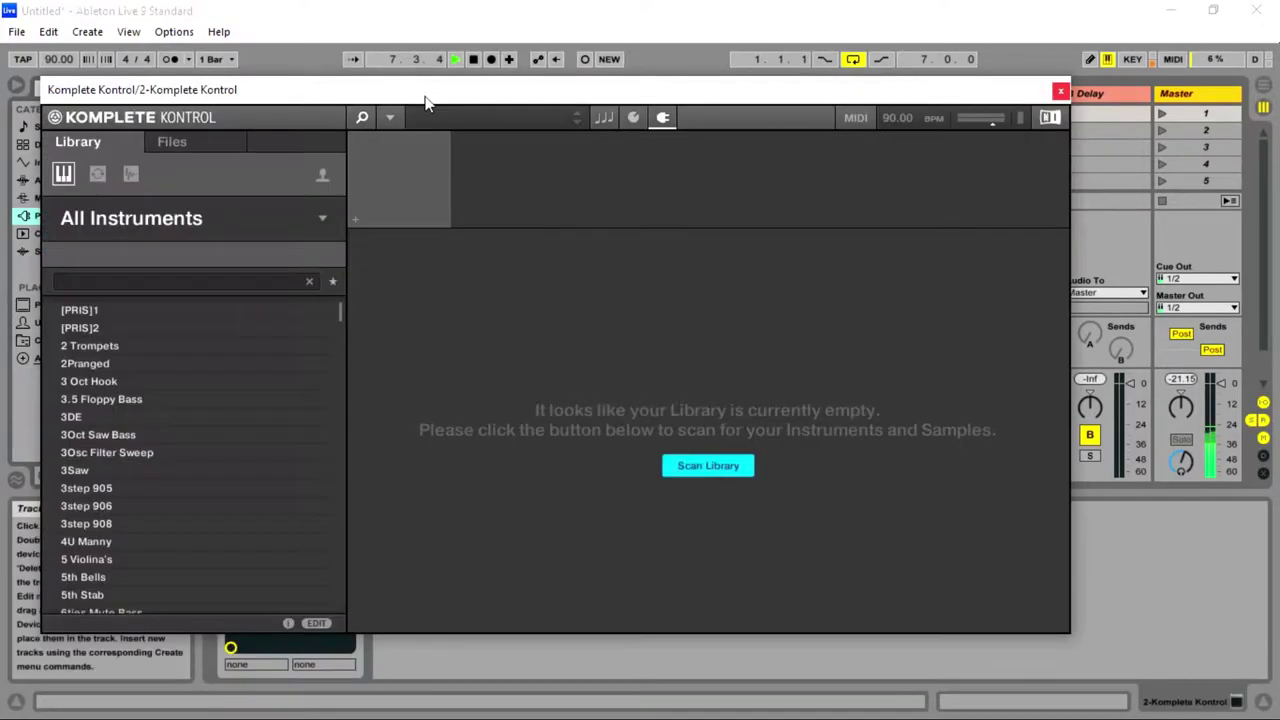
- Filter the new Komplete Kontrol's library to one-shots from the Community Drive collection
scroll(237, 450, "down", 1)
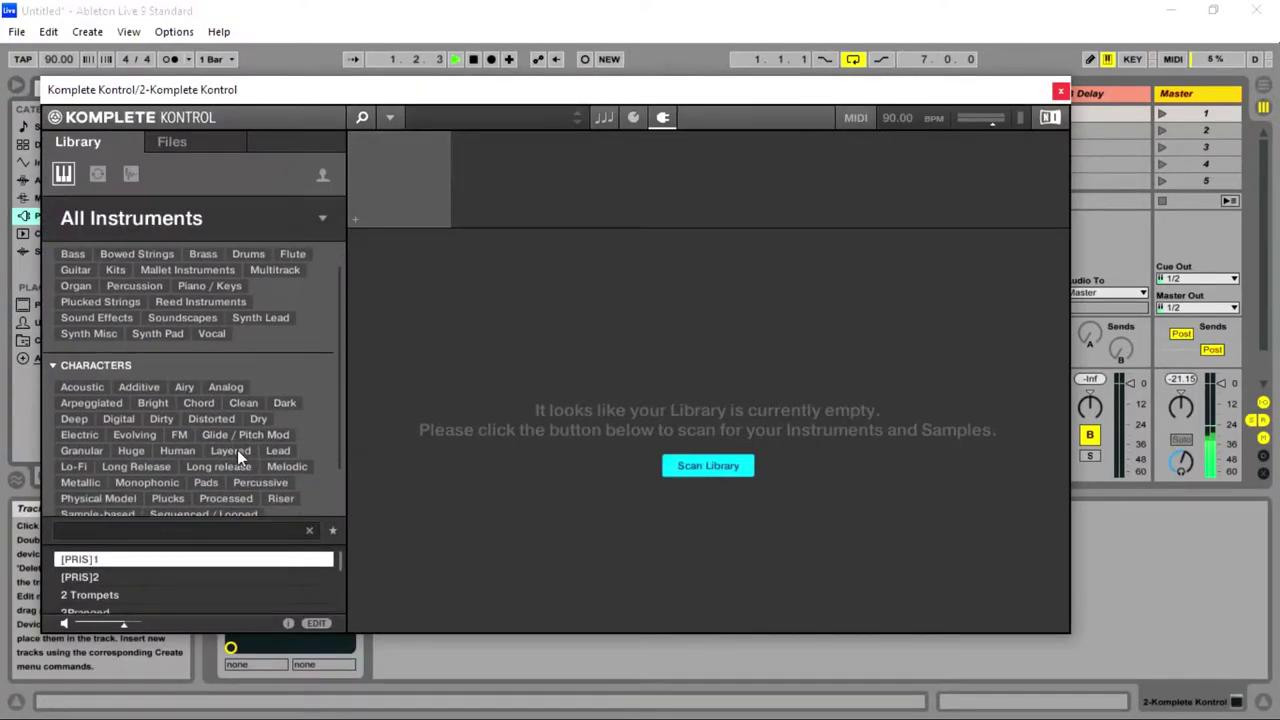
scroll(150, 584, "down", 2)
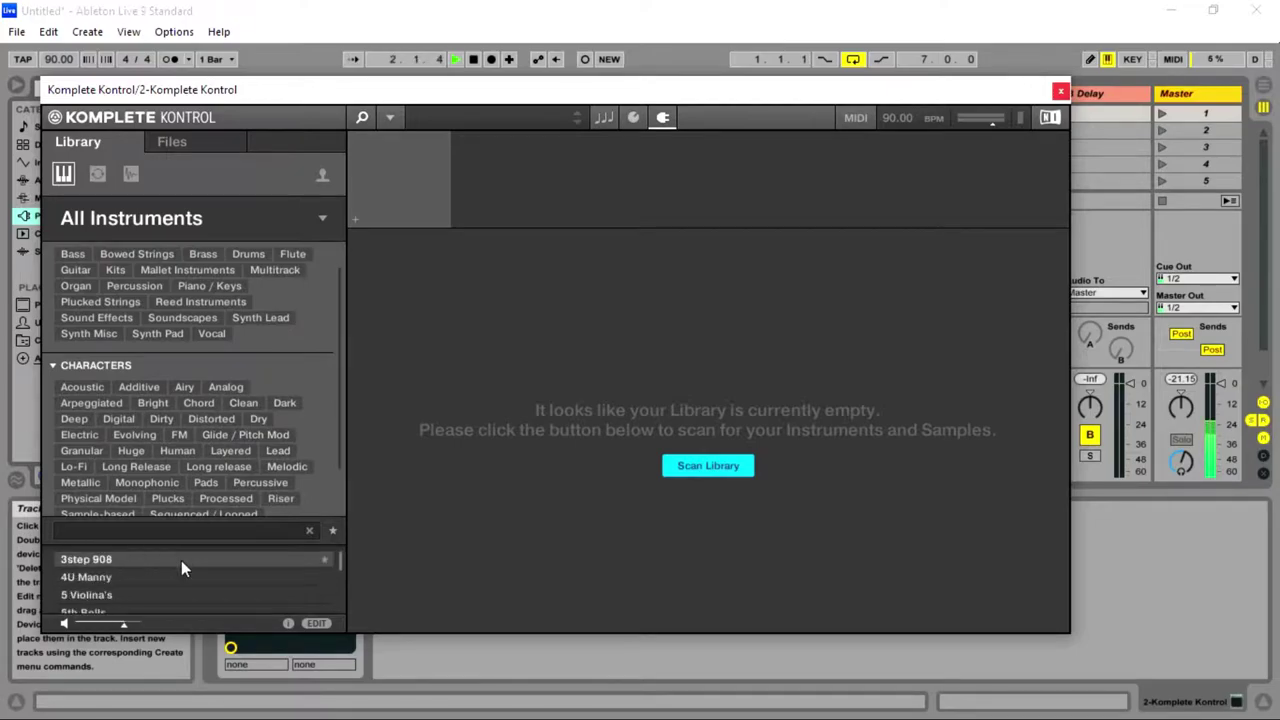
scroll(183, 564, "up", 3)
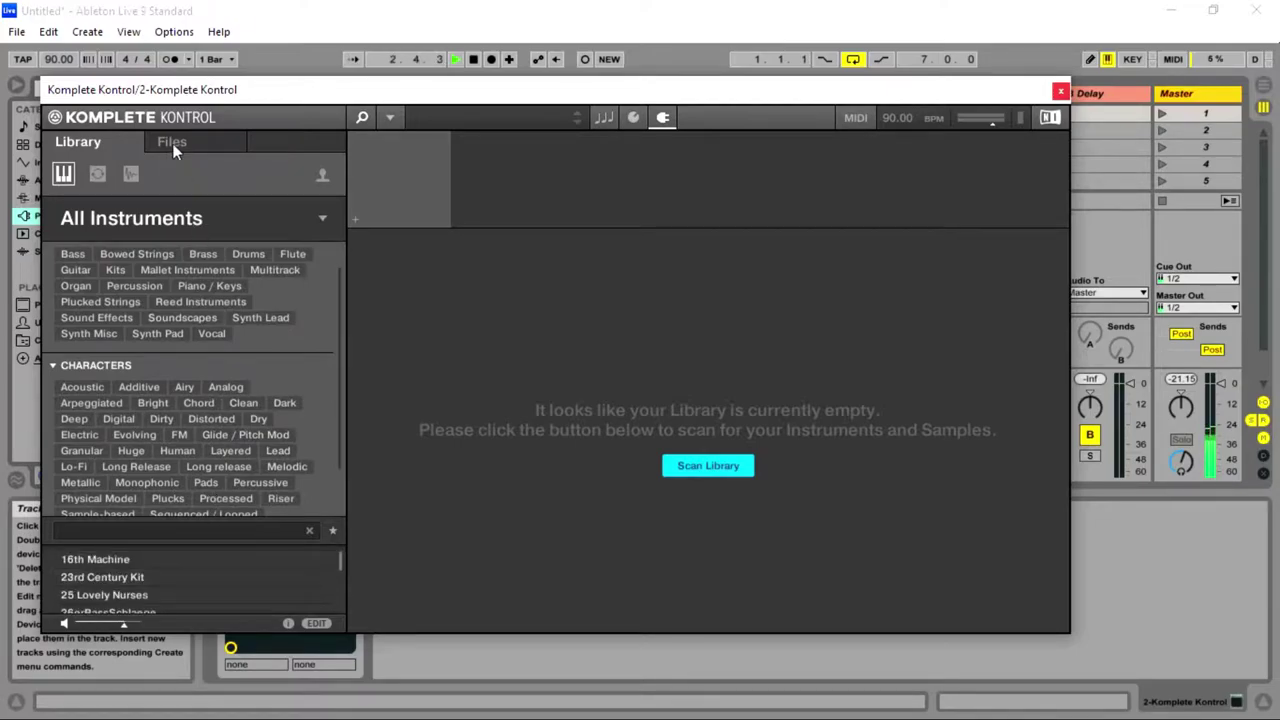
left_click(130, 176)
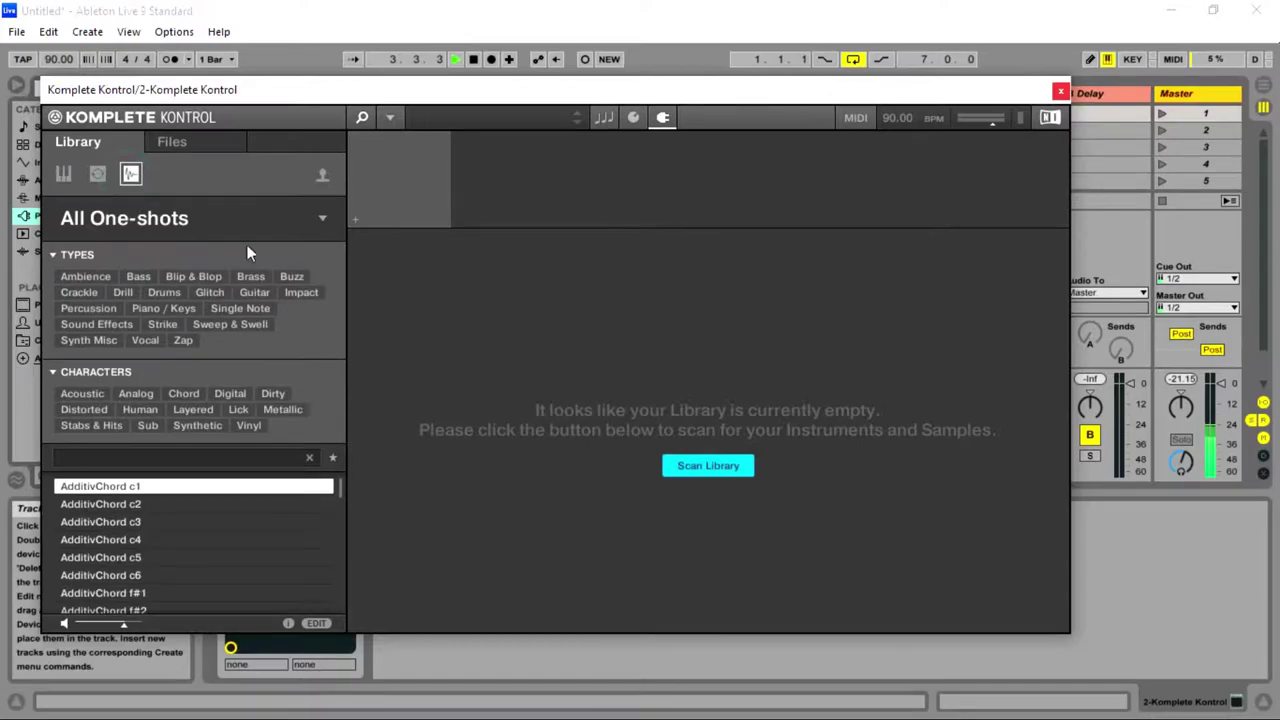
left_click(321, 220)
left_click(133, 301)
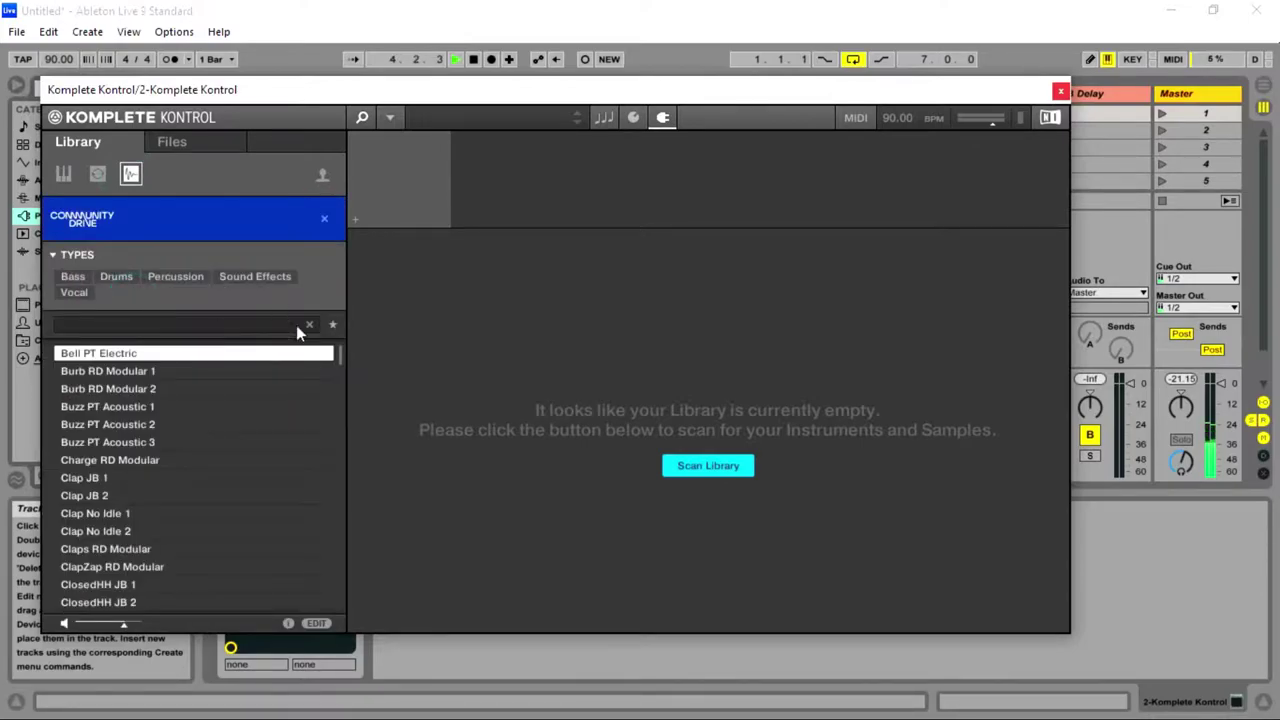
- Load and audition the samples Kick JB 6 and Kick BT Vintage Modern 10, 9 and 7 in the sampler
left_click_drag(345, 353, 346, 425)
left_click_drag(128, 463, 368, 412)
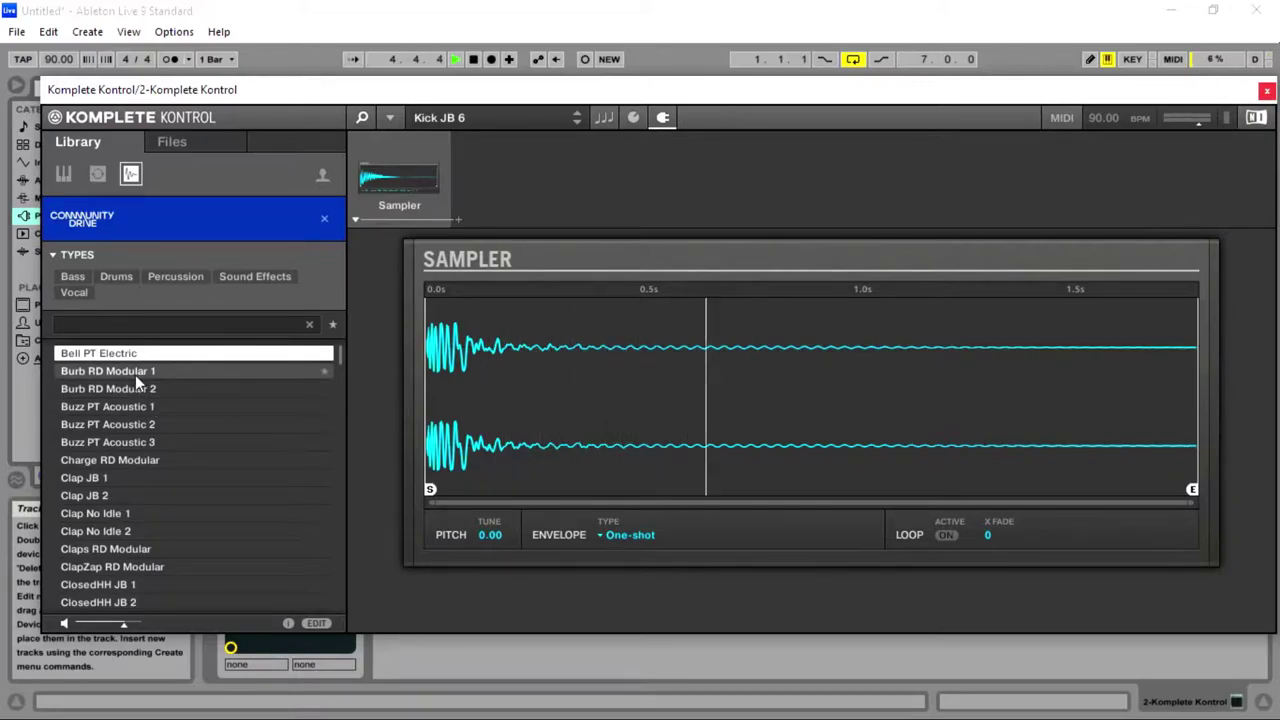
scroll(154, 387, "down", 5)
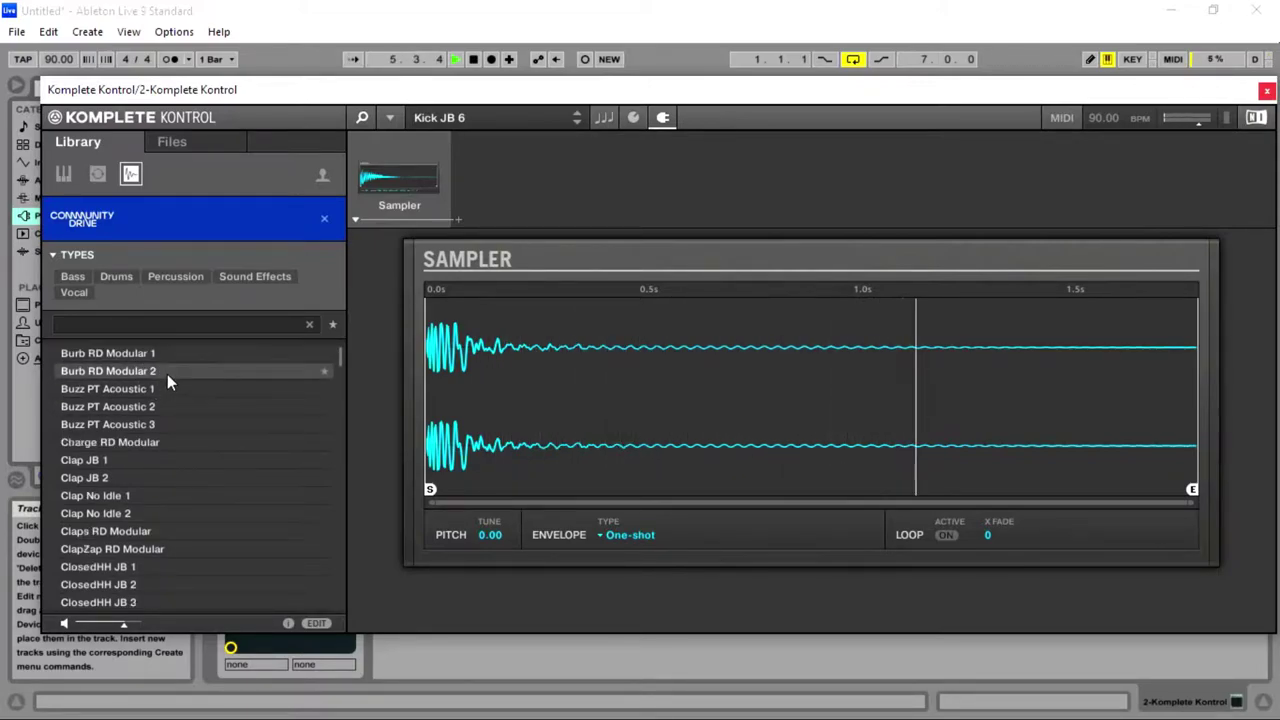
scroll(190, 464, "down", 1)
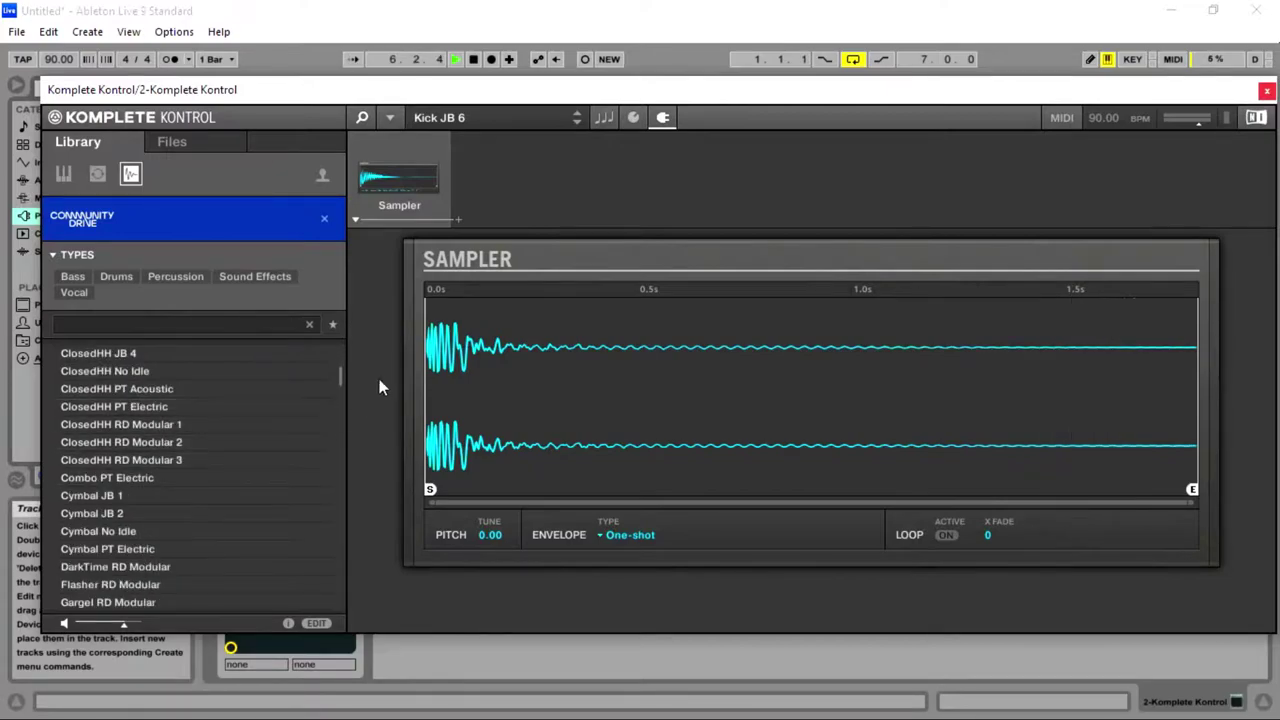
left_click_drag(341, 379, 334, 407)
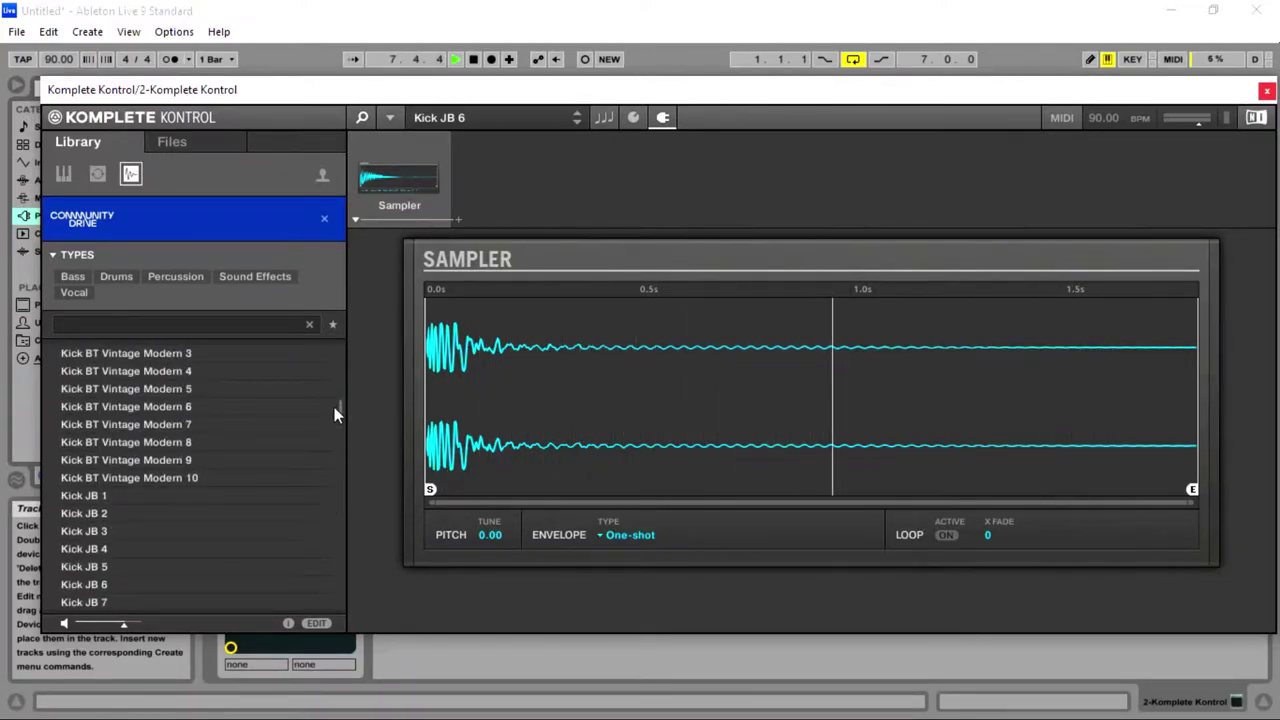
left_click_drag(174, 478, 532, 387)
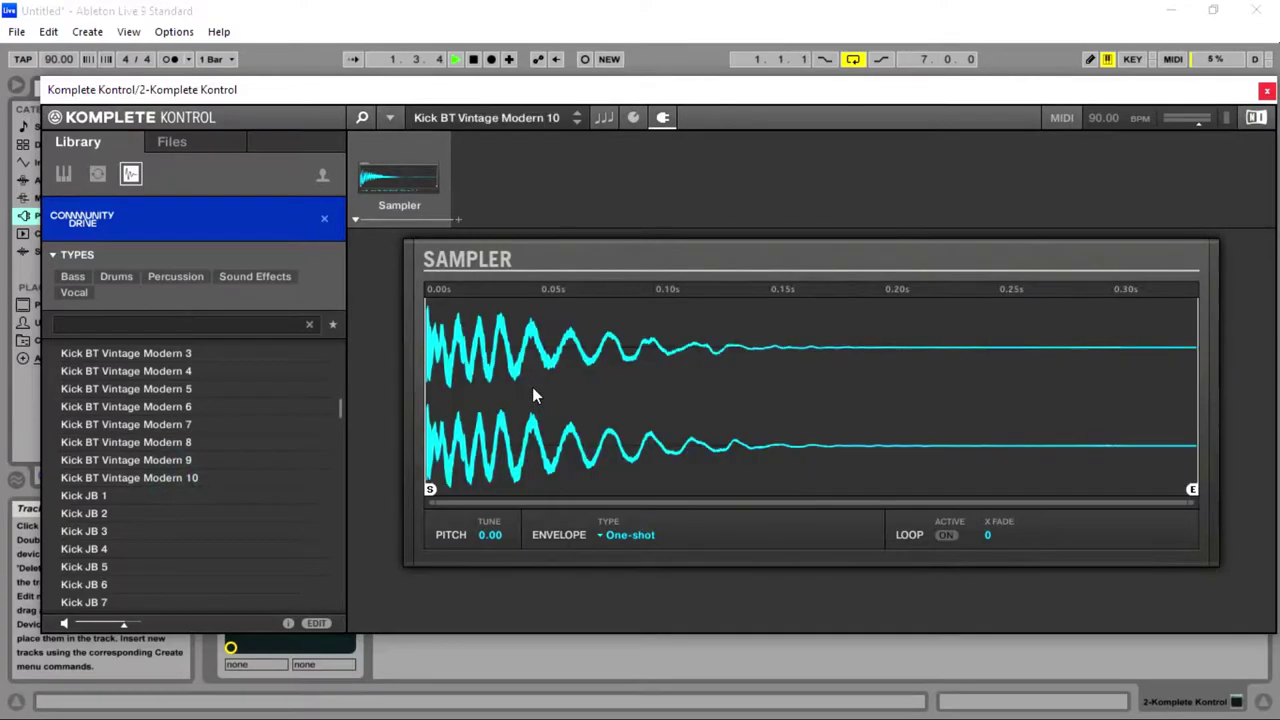
left_click_drag(196, 459, 680, 420)
left_click_drag(170, 427, 430, 420)
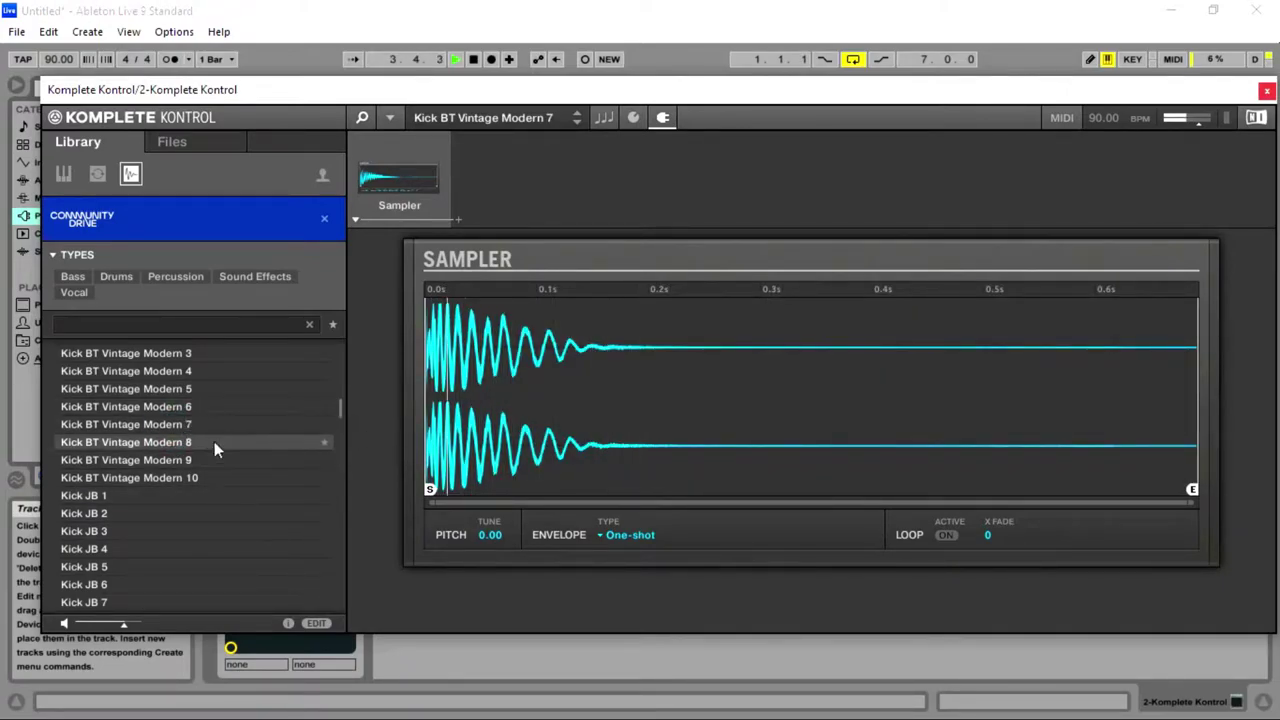
- Try the Kick BT Vintage Modern samples 6, 5, 4, 3 and 2 one after another in the sampler
left_click_drag(200, 412, 670, 448)
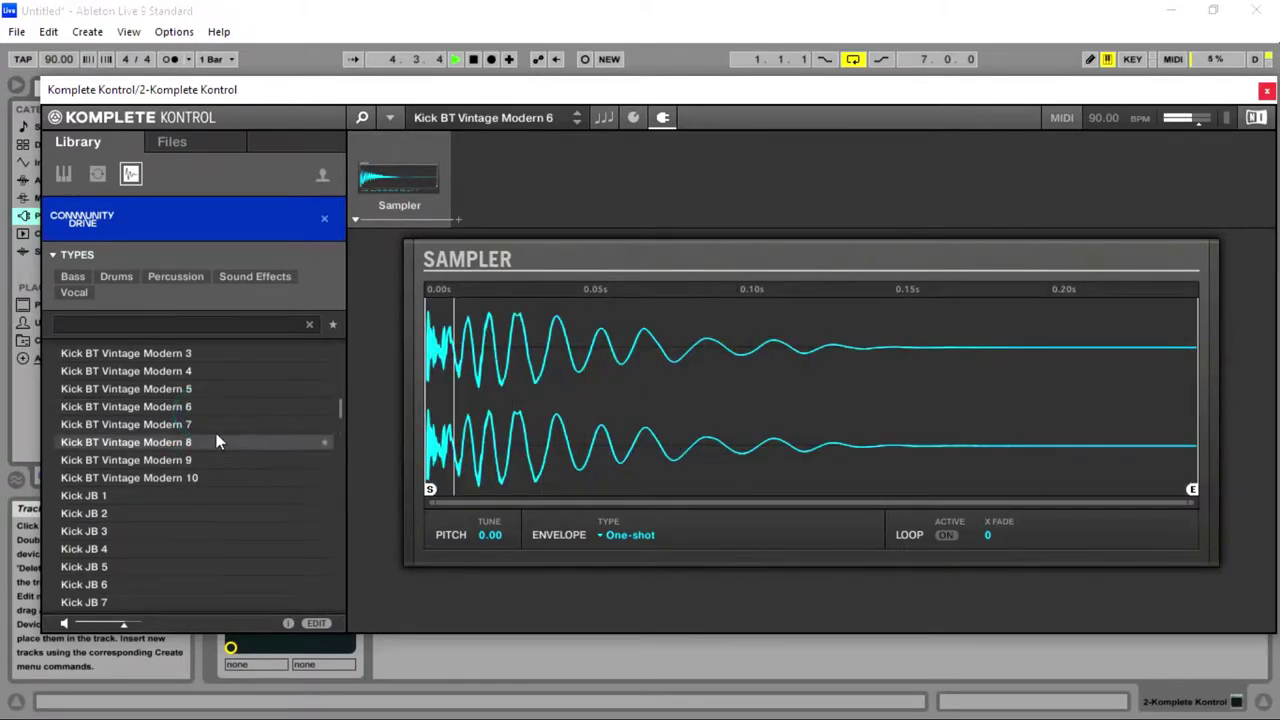
left_click_drag(195, 407, 634, 425)
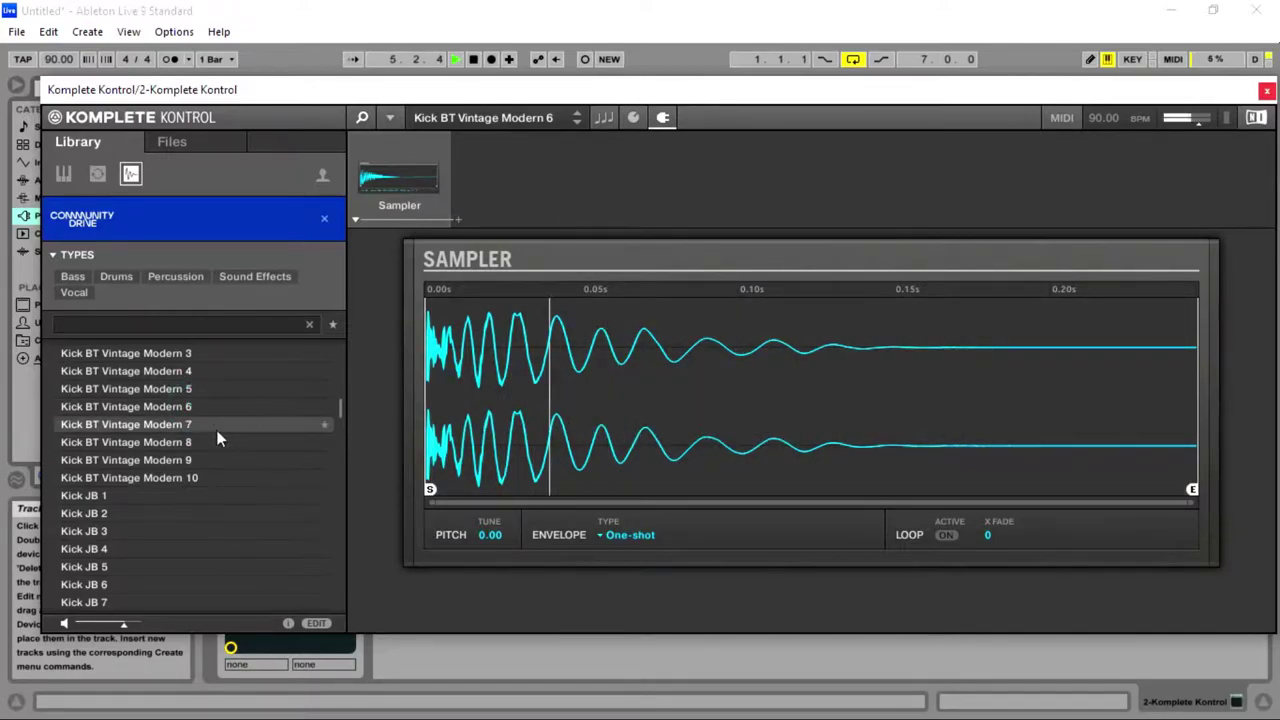
left_click_drag(199, 394, 604, 404)
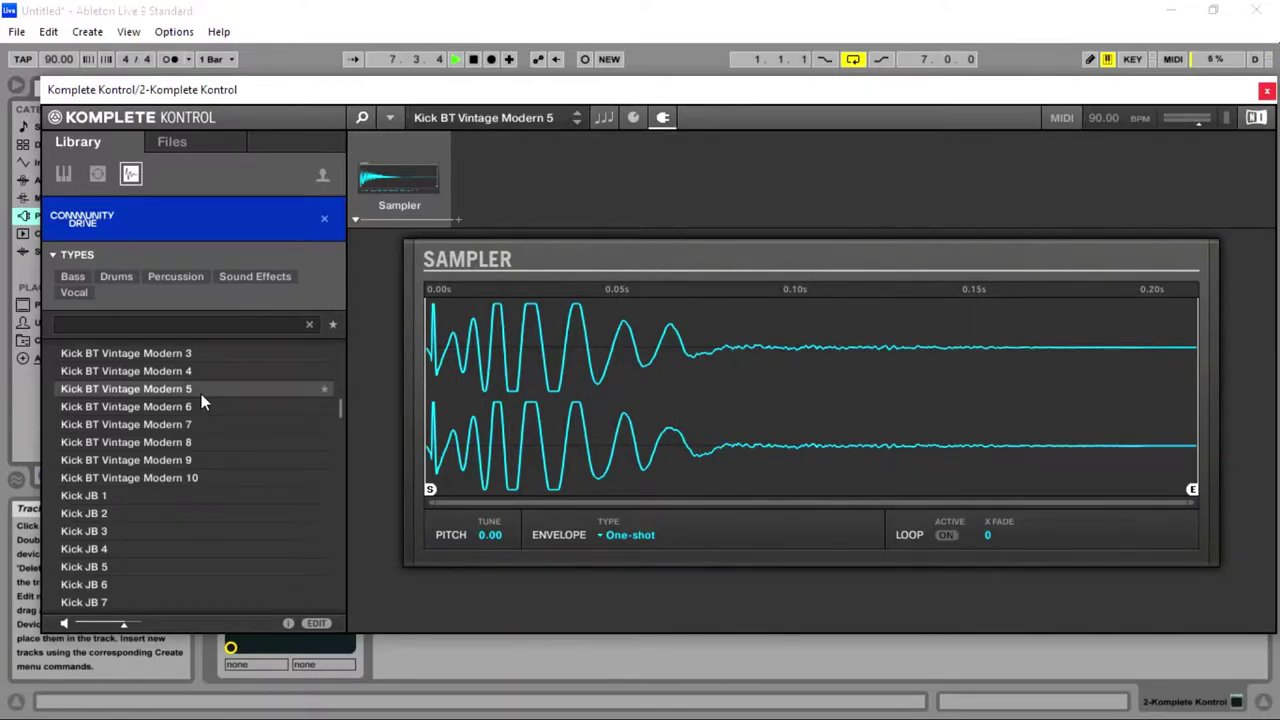
left_click_drag(191, 374, 503, 403)
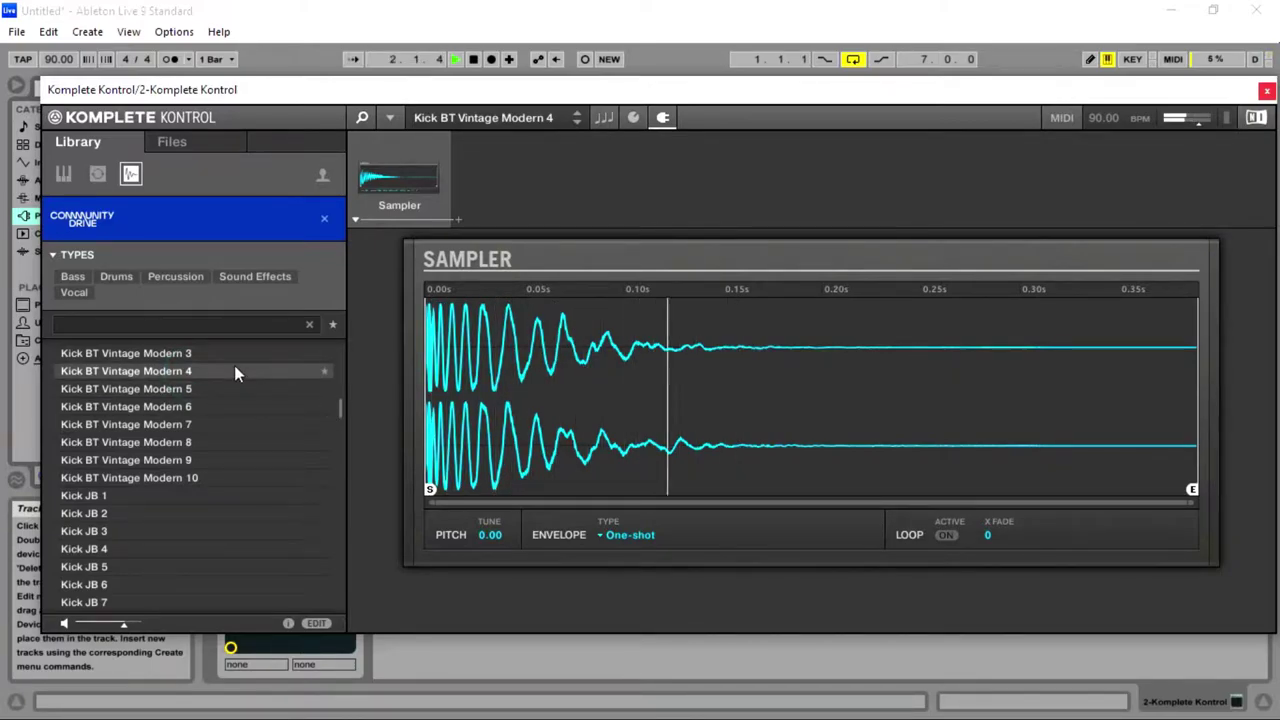
left_click(189, 389)
left_click_drag(220, 389, 512, 406)
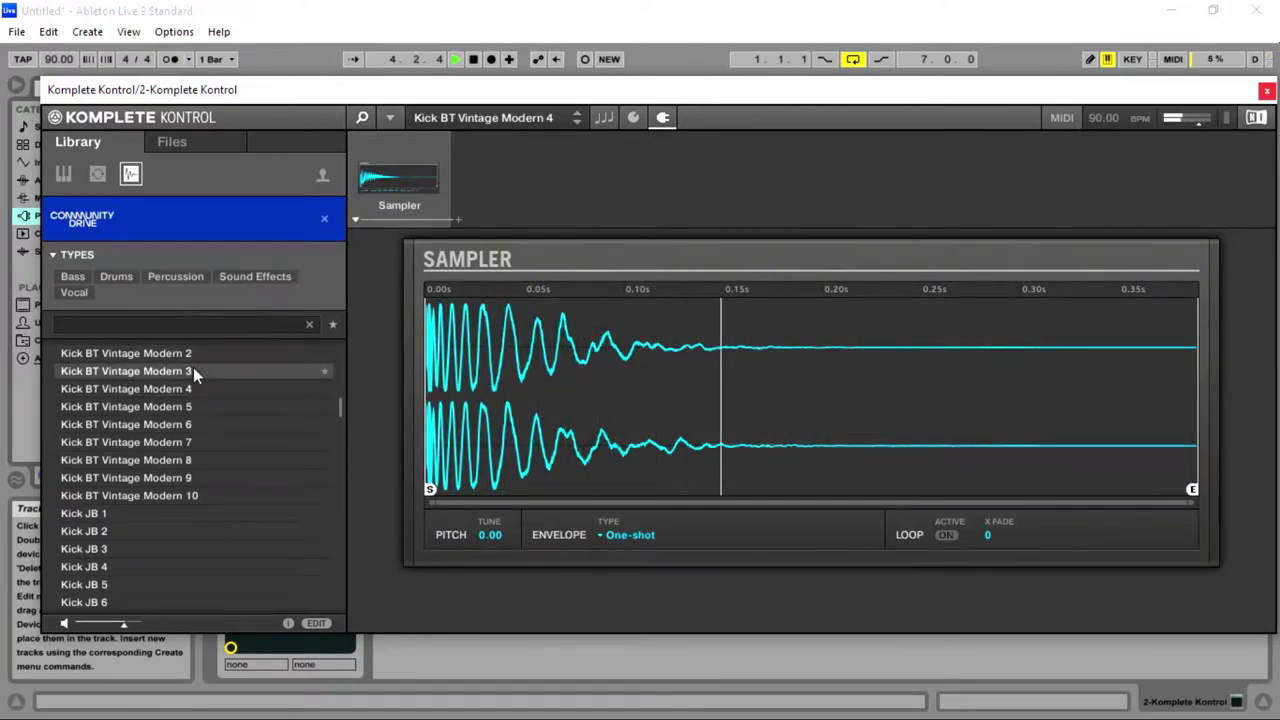
left_click_drag(193, 369, 531, 387)
left_click_drag(192, 355, 584, 379)
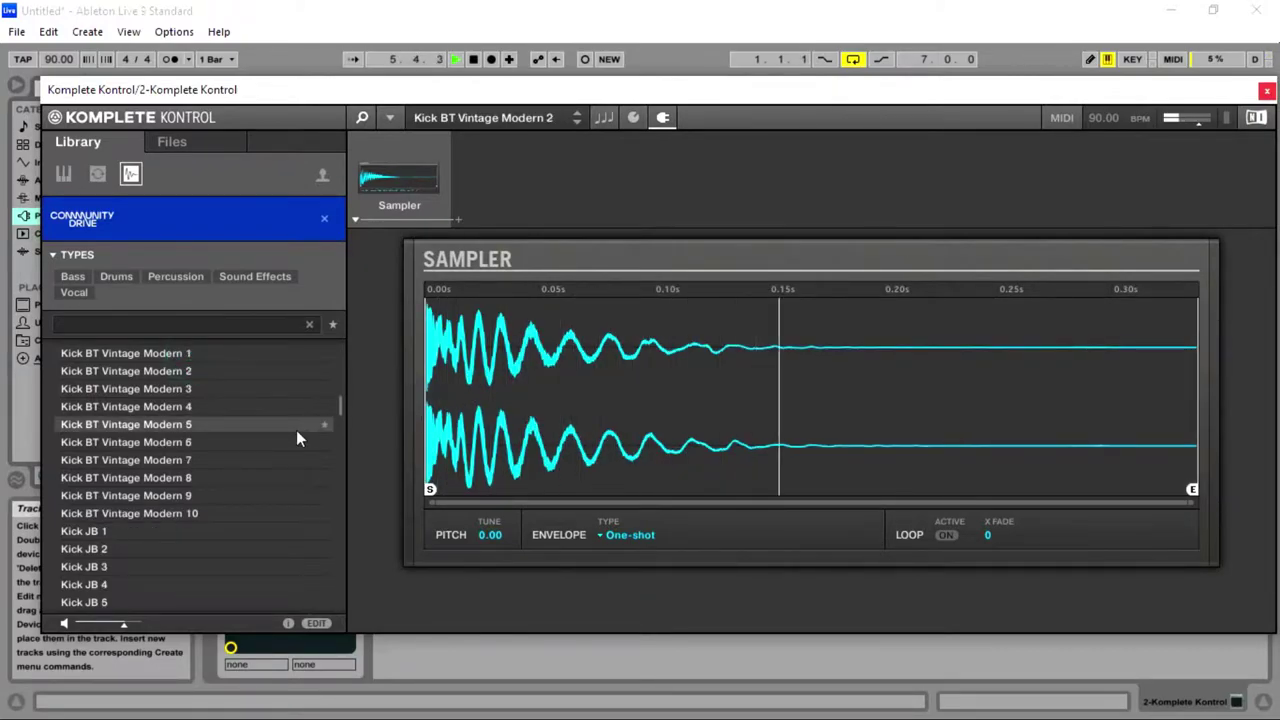
- Compare the Kick BT Vintage Modern samples 1, 2, 3, 9, 10, 7 and 6 by loading each in the sampler
scroll(296, 430, "up", 1)
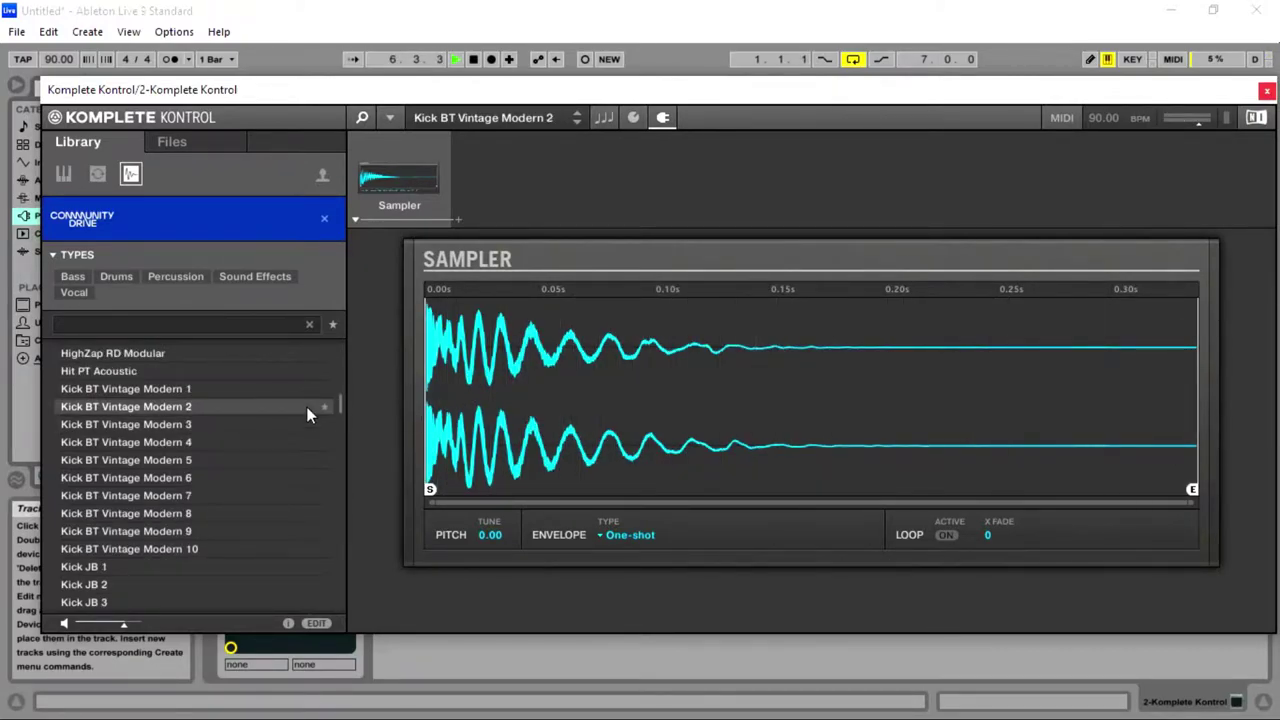
left_click_drag(186, 391, 475, 408)
left_click_drag(190, 406, 560, 420)
left_click_drag(191, 424, 525, 452)
left_click_drag(192, 528, 440, 470)
left_click_drag(172, 549, 527, 462)
left_click_drag(190, 496, 500, 442)
left_click_drag(183, 477, 436, 456)
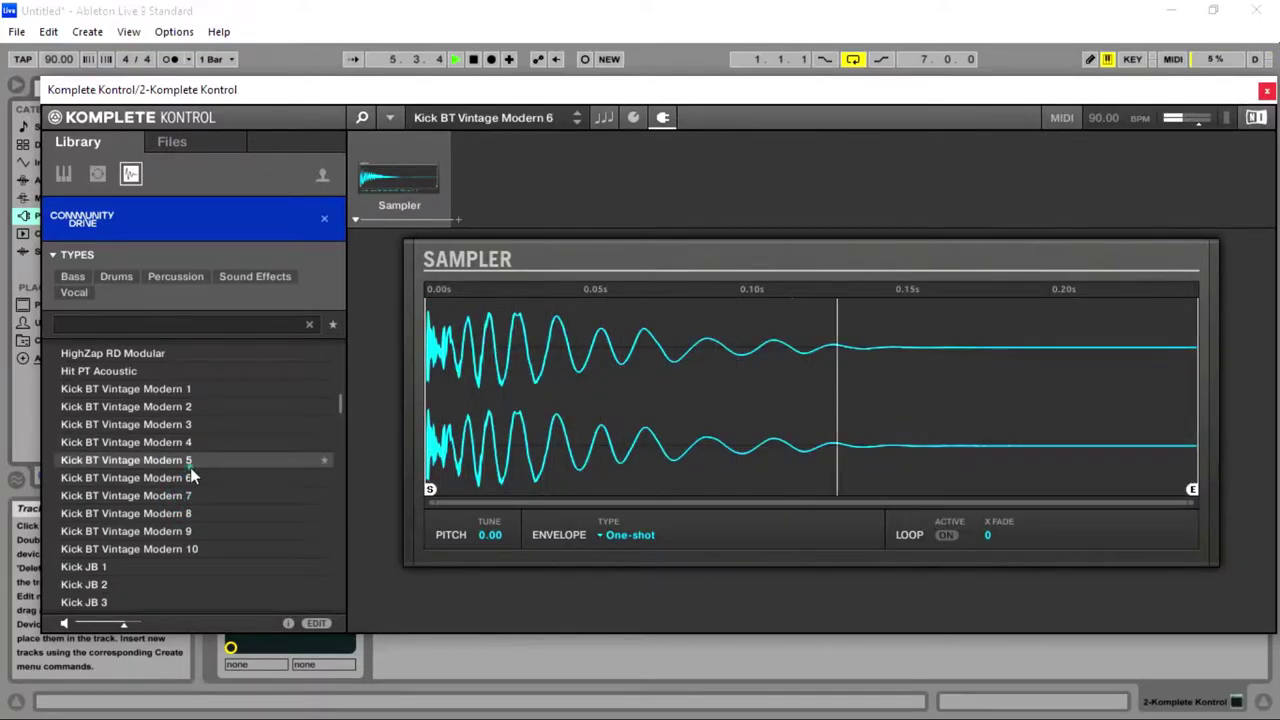
- Load the Kick BT Vintage Modern 5 sample into the sampler and close the plug-in window
left_click_drag(190, 465, 499, 445)
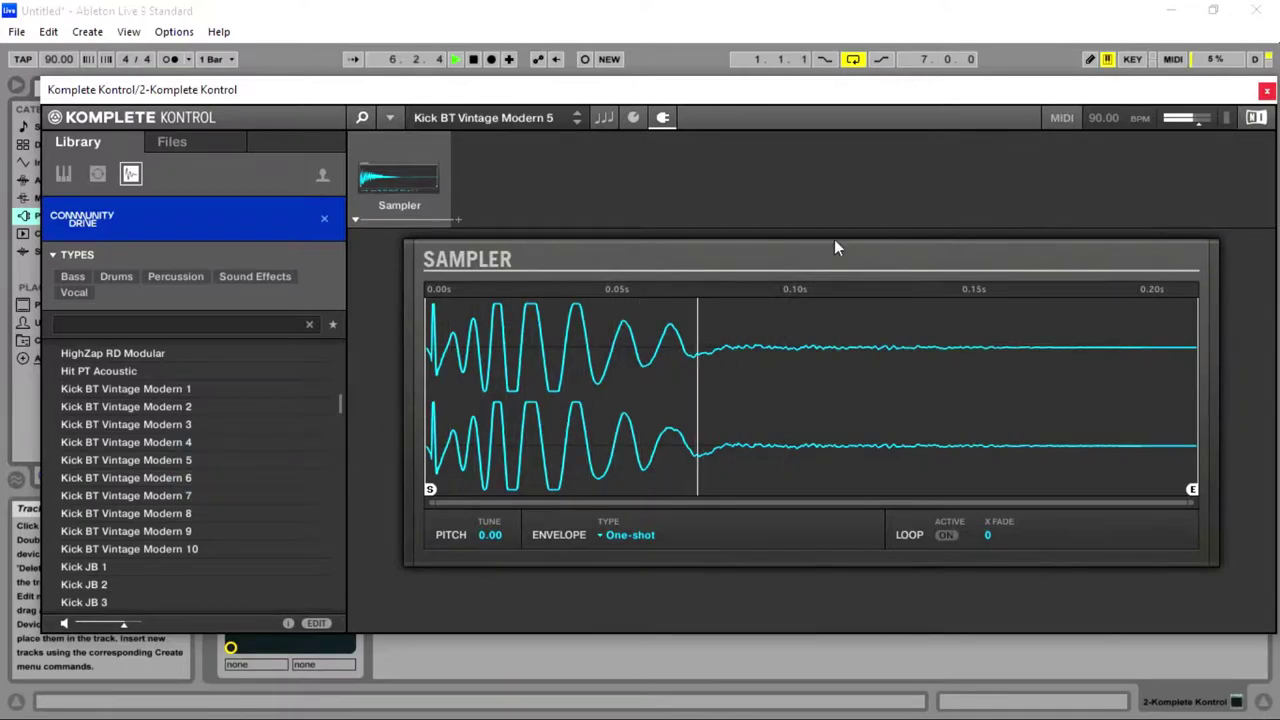
left_click(1266, 91)
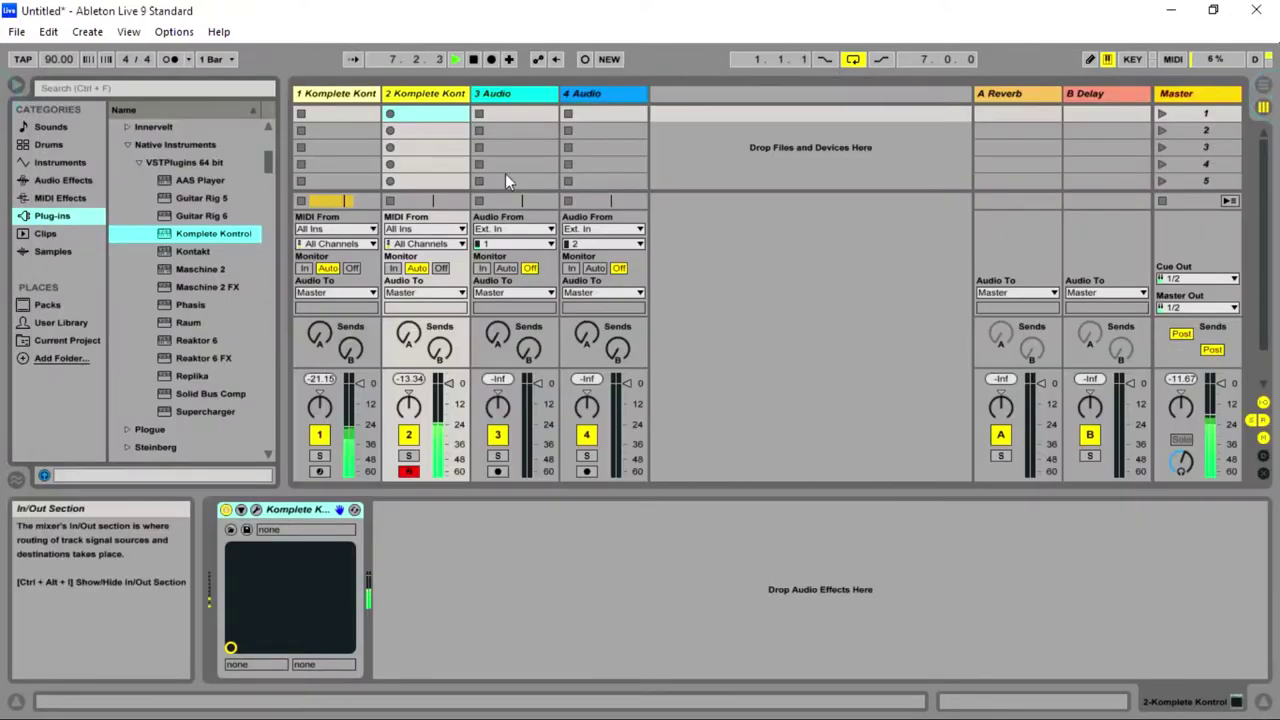
- Add EQ Eight to the second Komplete Kontrol track, cutting band 1 at about 50 Hz by 14.5 dB and pulling band 4 down
left_click(64, 181)
left_click(185, 252)
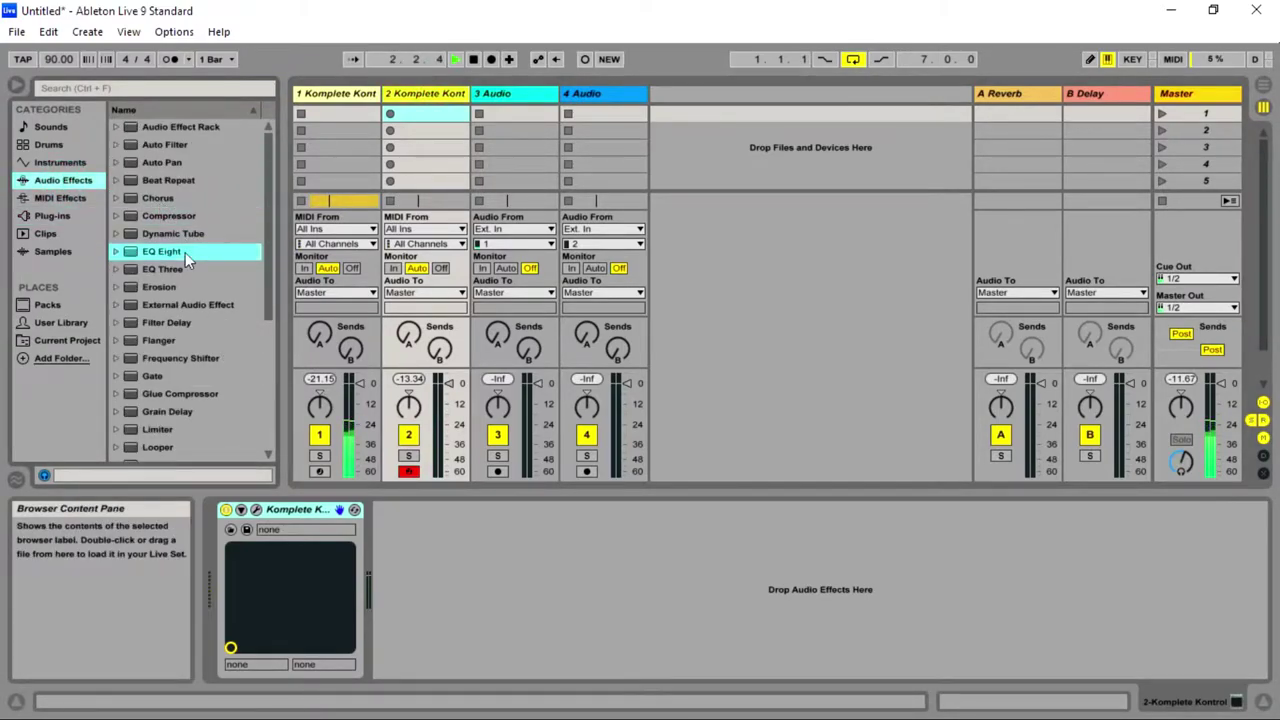
double_click(185, 252)
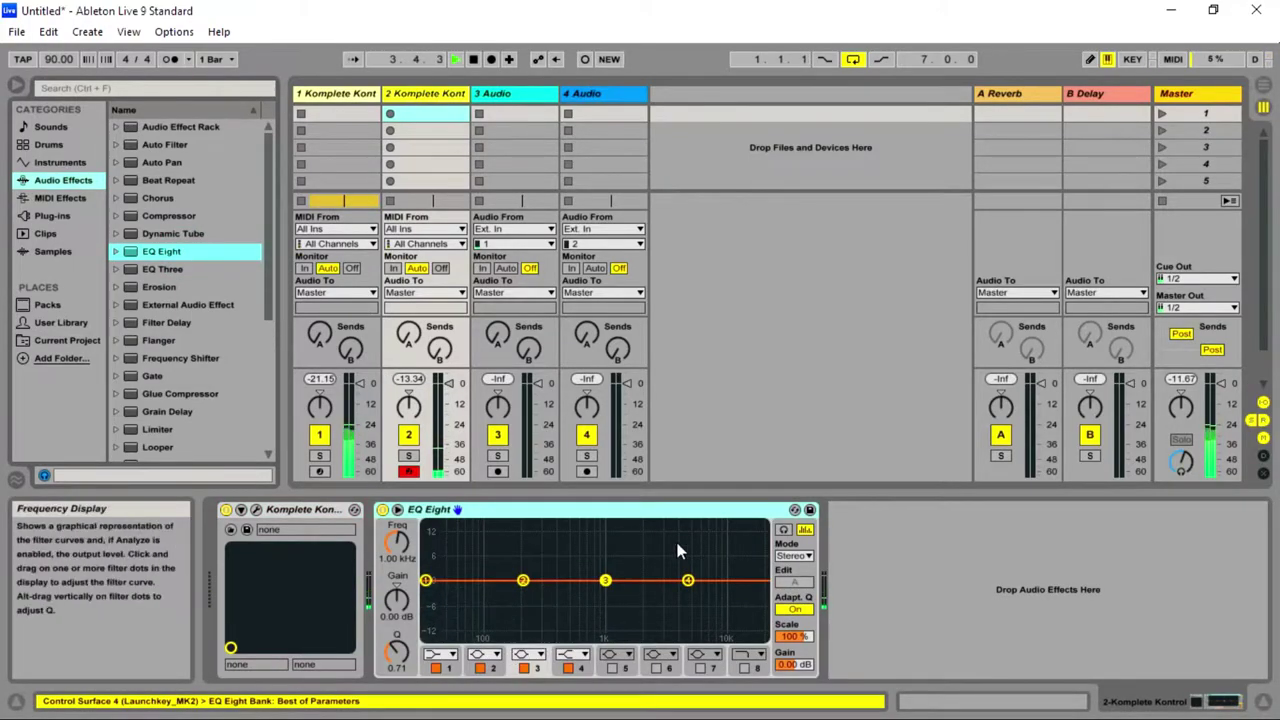
left_click_drag(428, 590, 452, 637)
left_click_drag(688, 580, 701, 631)
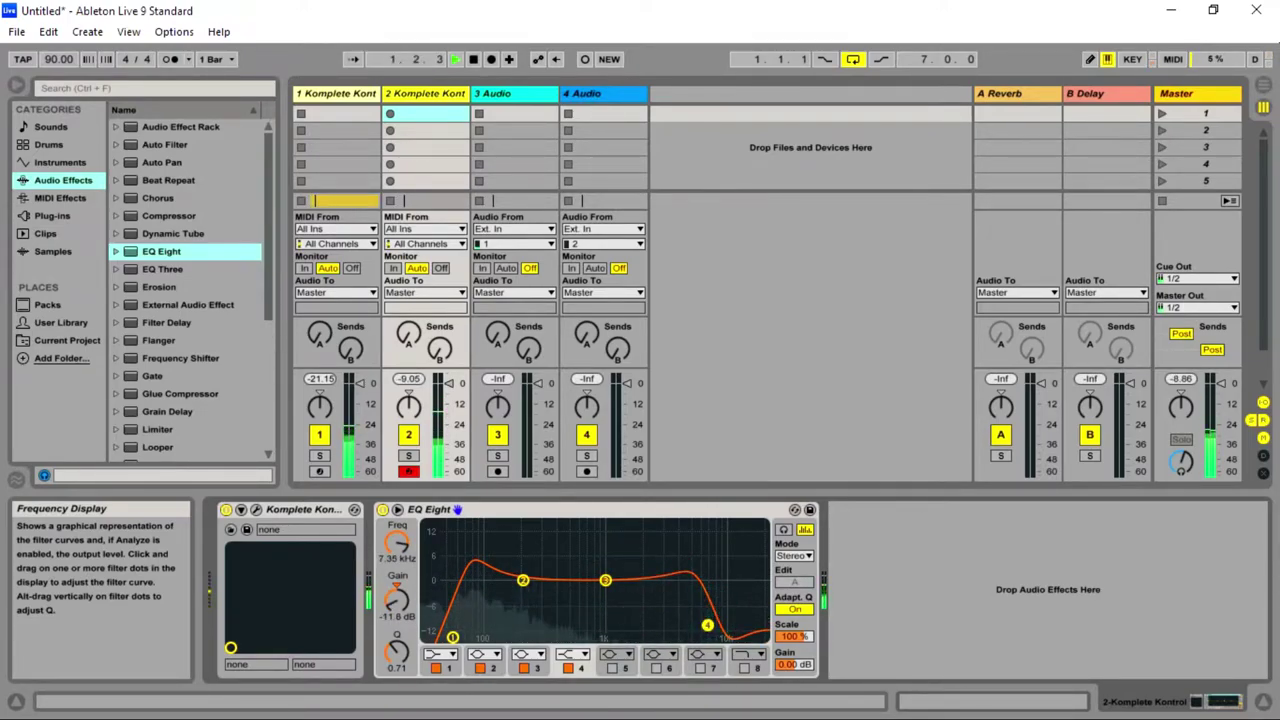
mouse_move(447, 641)
left_mouse_down()
mouse_move(429, 632)
mouse_move(451, 636)
left_mouse_up()
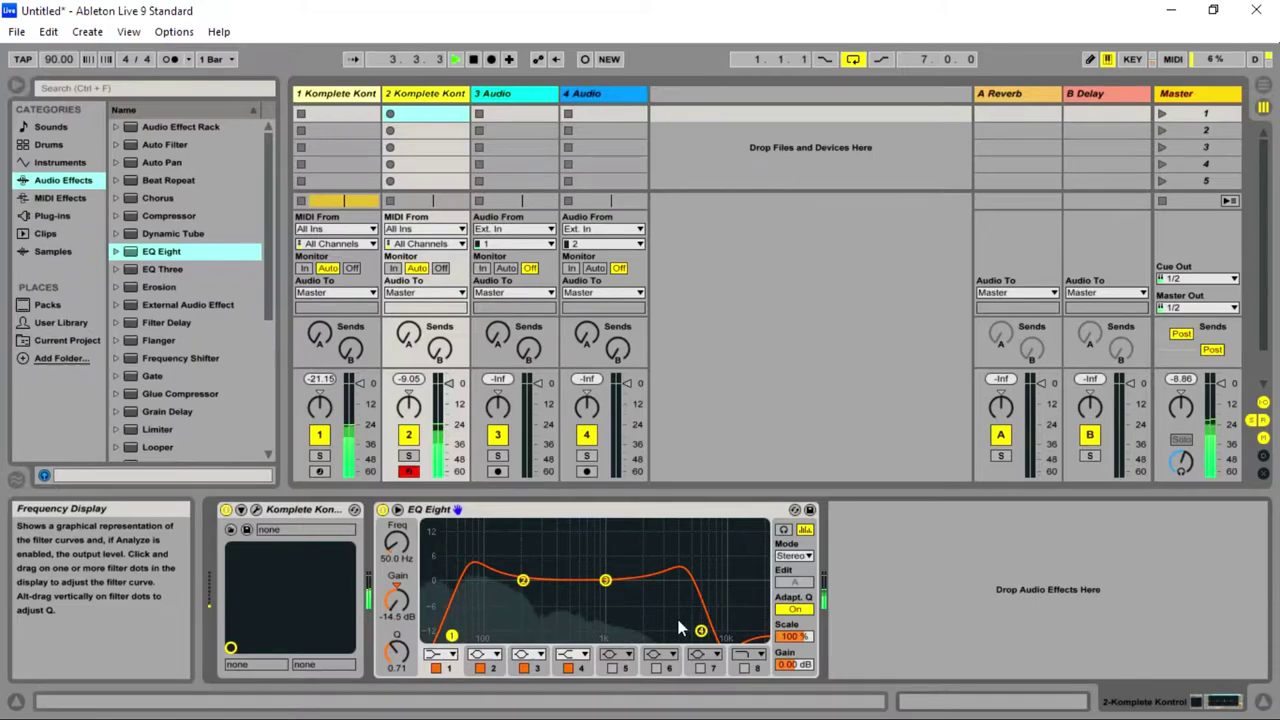
- Move EQ Eight's band 1 to about 30 Hz and sweep band 4 down to about 97 Hz and back up to 22 kHz
left_click_drag(700, 630, 747, 636)
left_click_drag(451, 637, 425, 636)
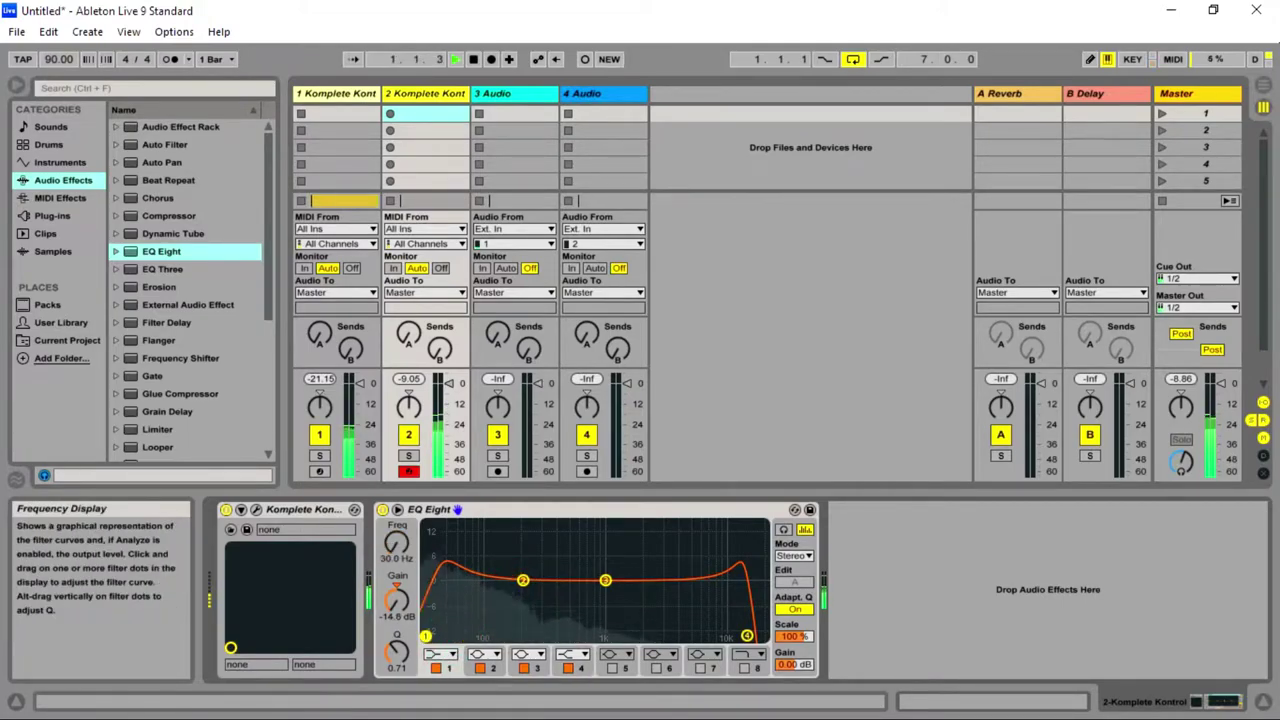
left_click_drag(747, 636, 485, 636)
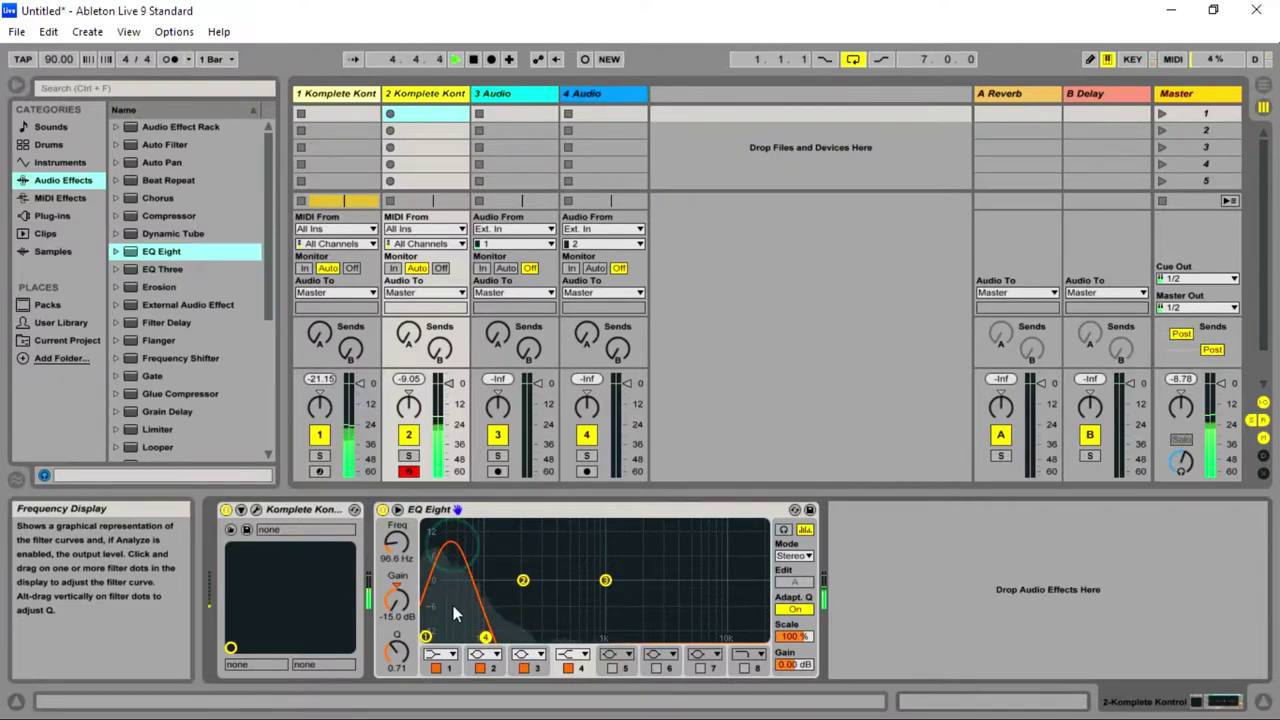
left_click_drag(486, 637, 764, 637)
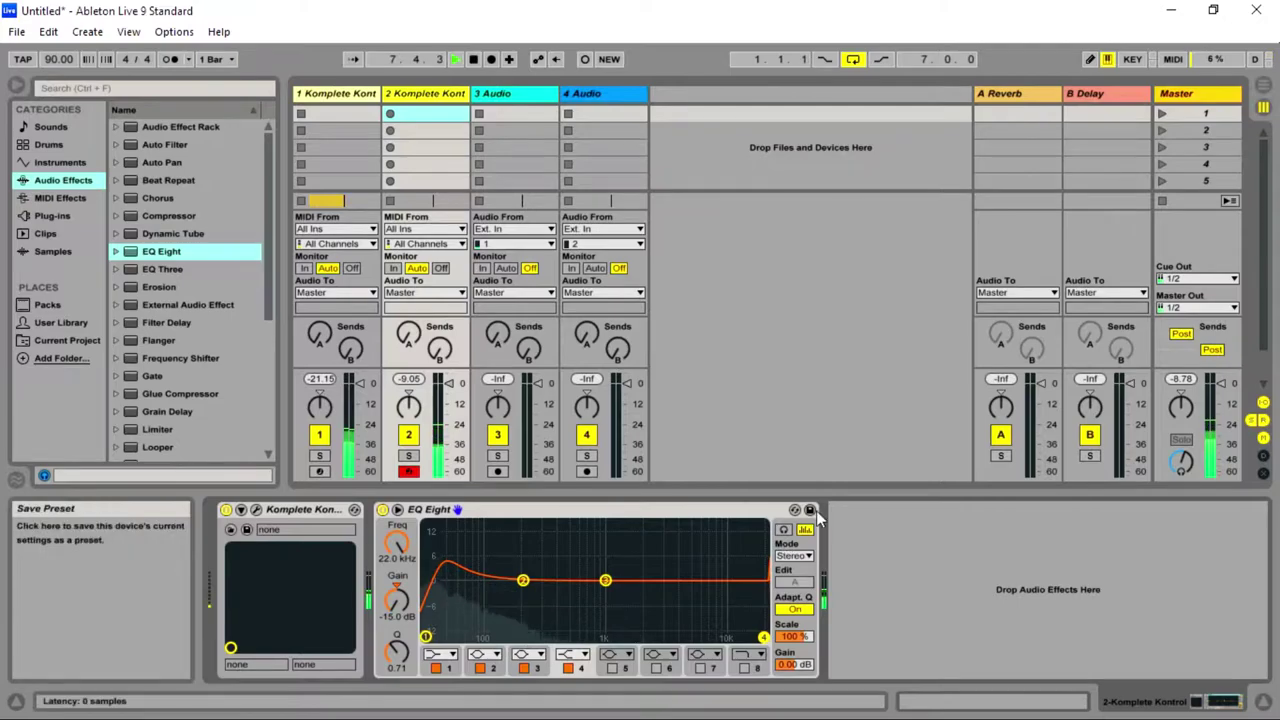
- Delete the EQ Eight device from the second Komplete Kontrol track
right_click(495, 515)
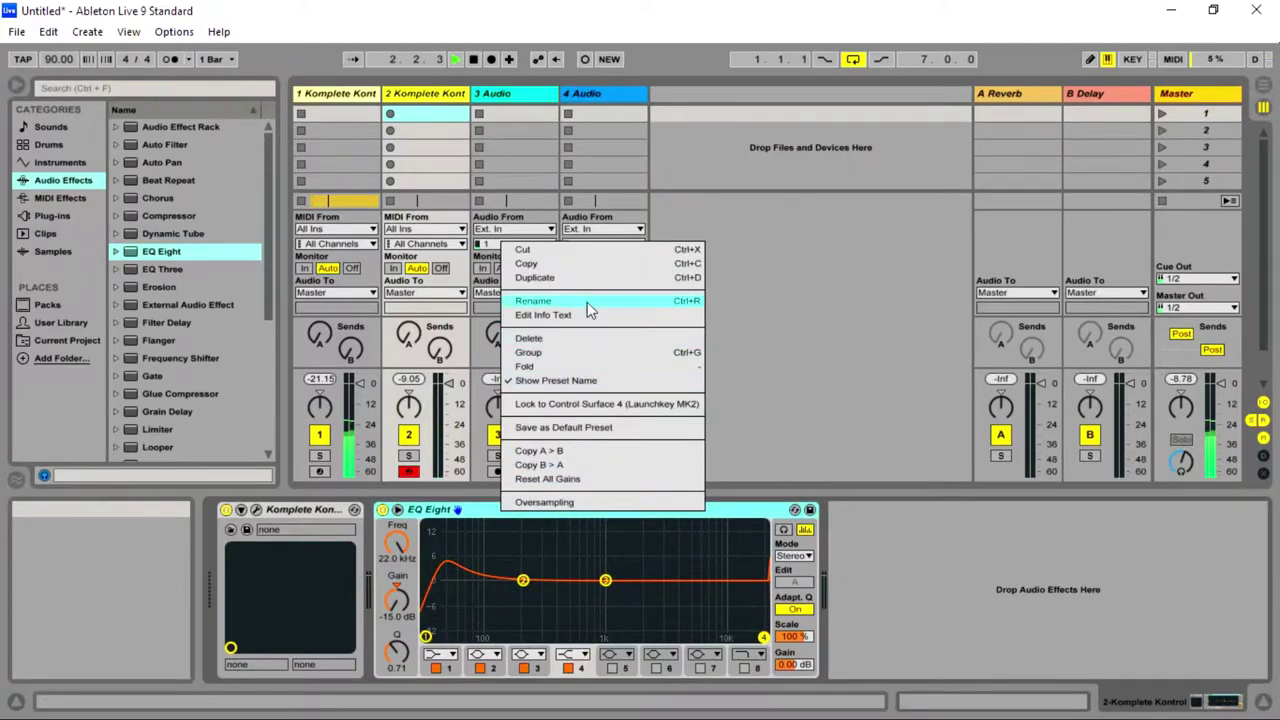
left_click(571, 338)
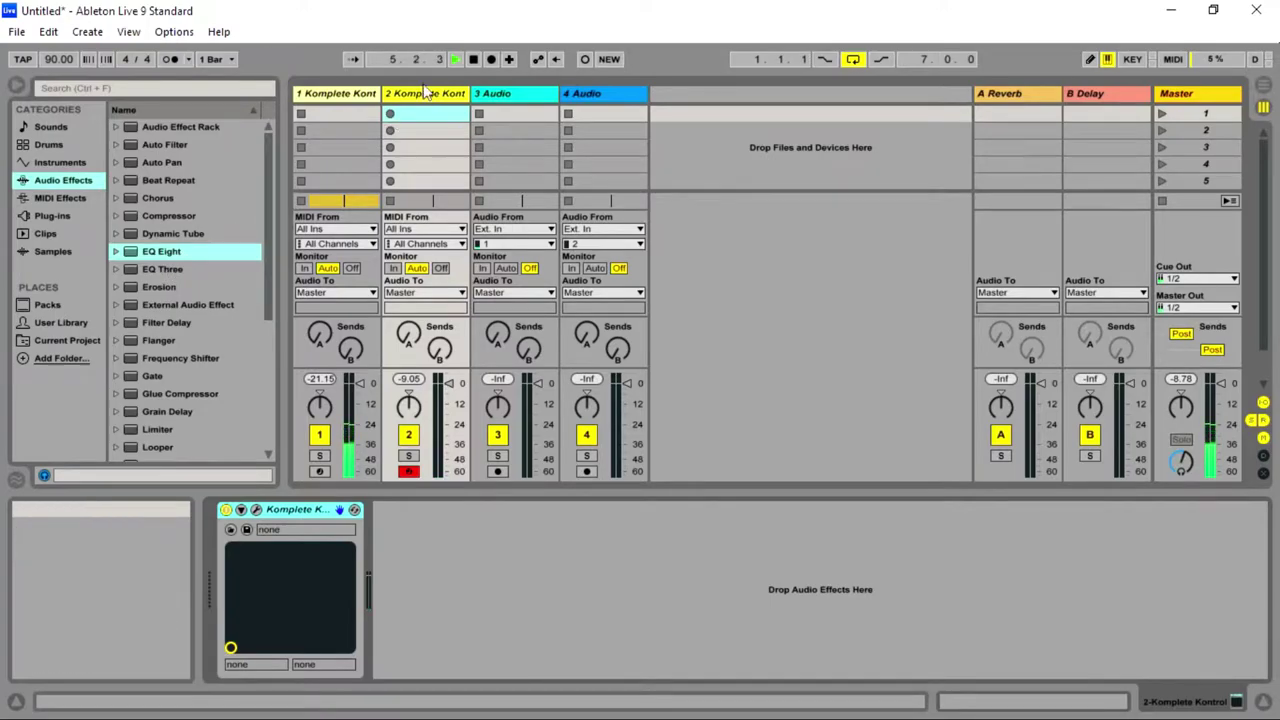
scroll(224, 295, "down", 5)
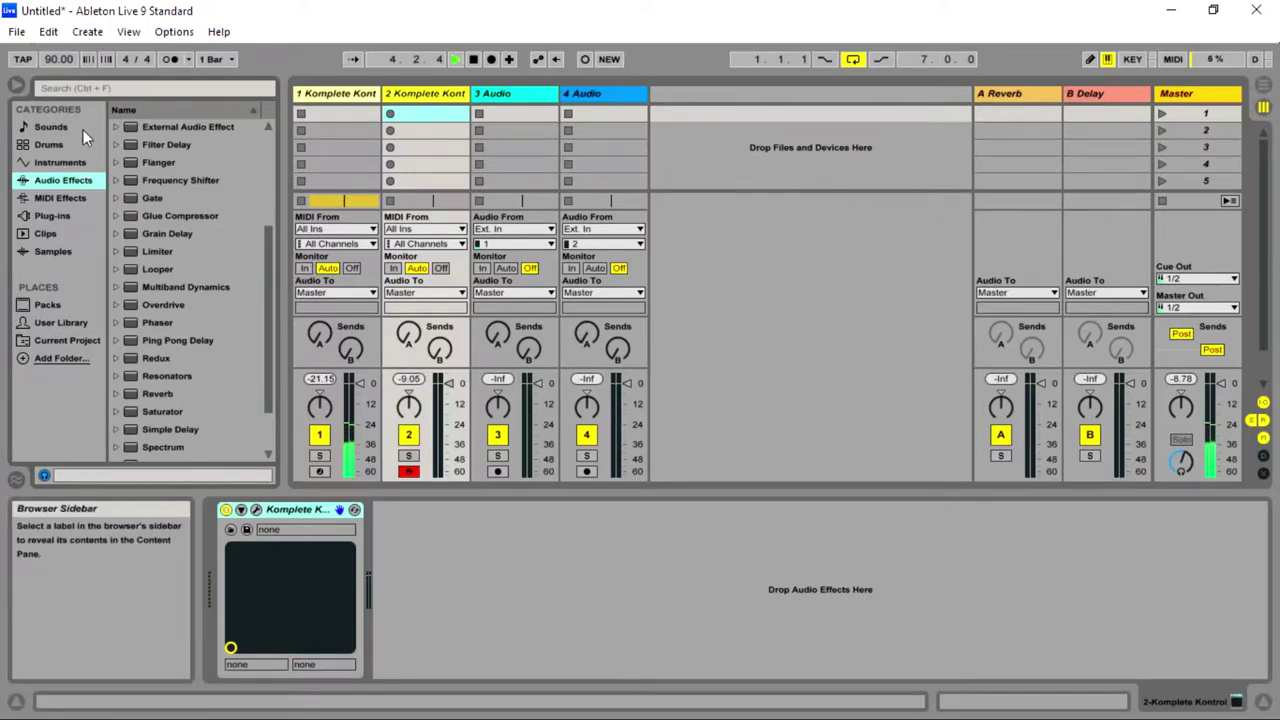
- Try Simpler and an empty Instrument Rack in turn as the second track's instrument
left_click(55, 128)
left_click(58, 144)
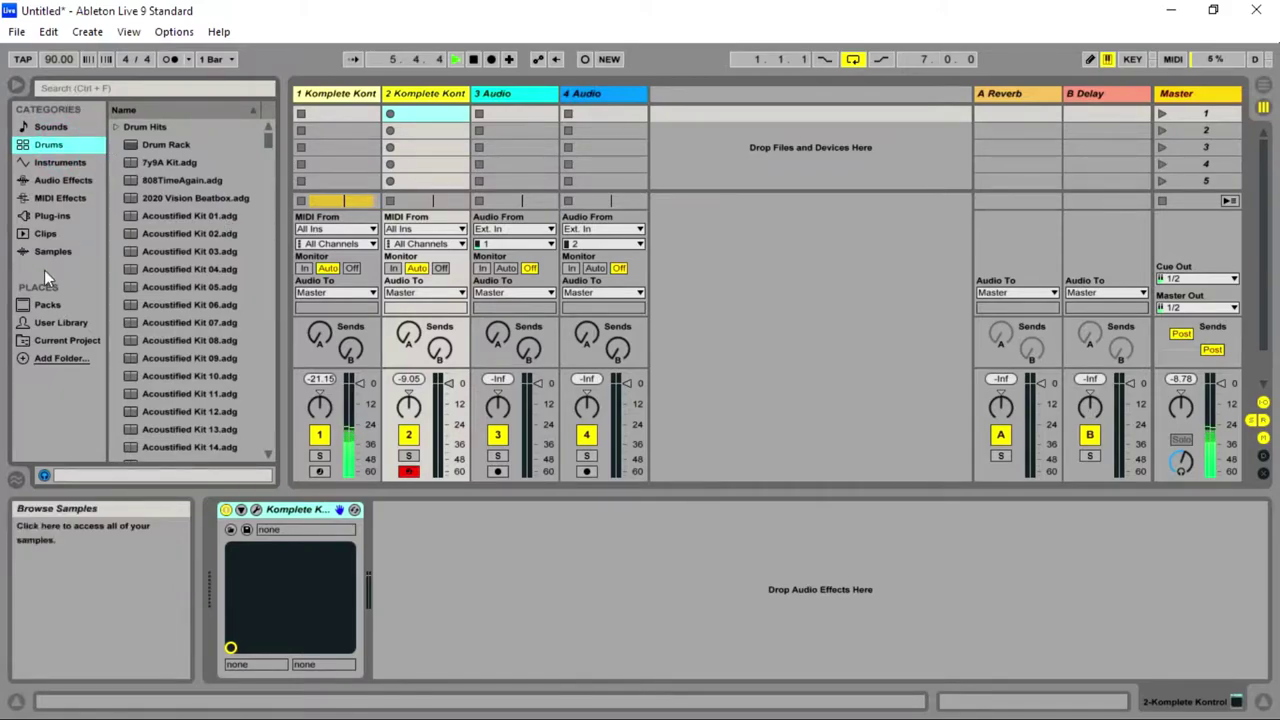
left_click(78, 161)
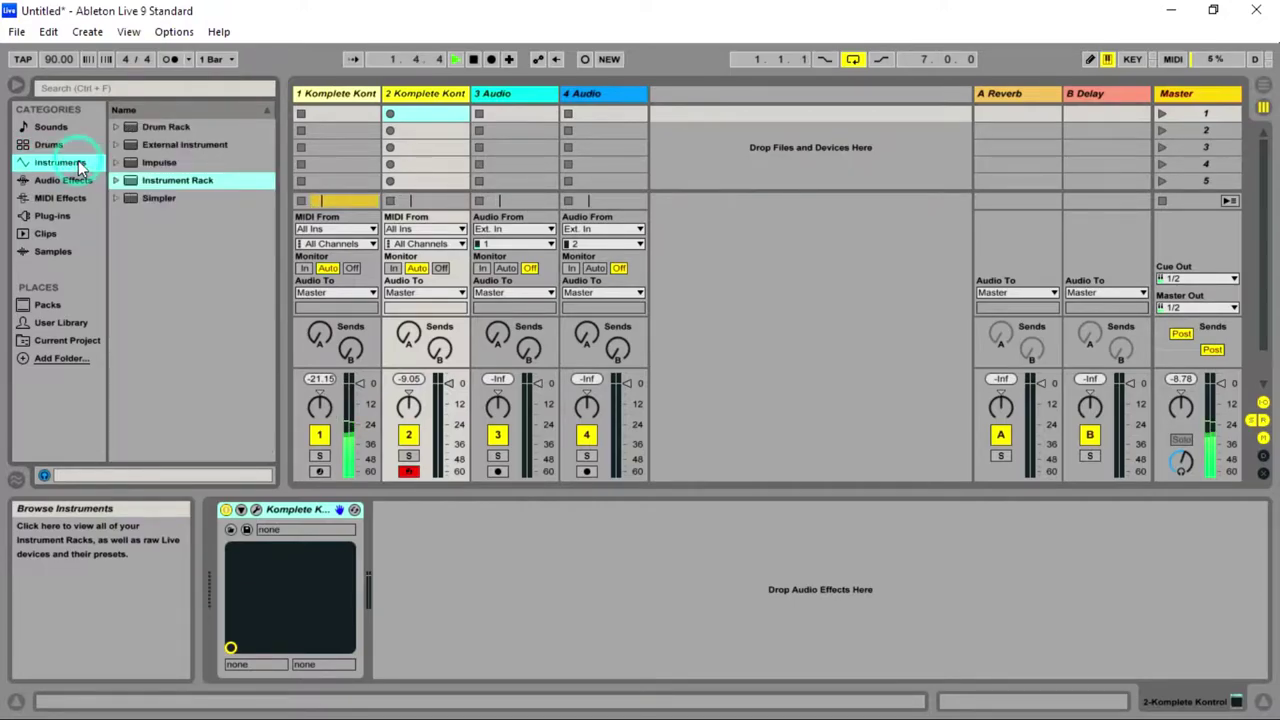
left_click(166, 199)
left_click_drag(381, 137, 425, 95)
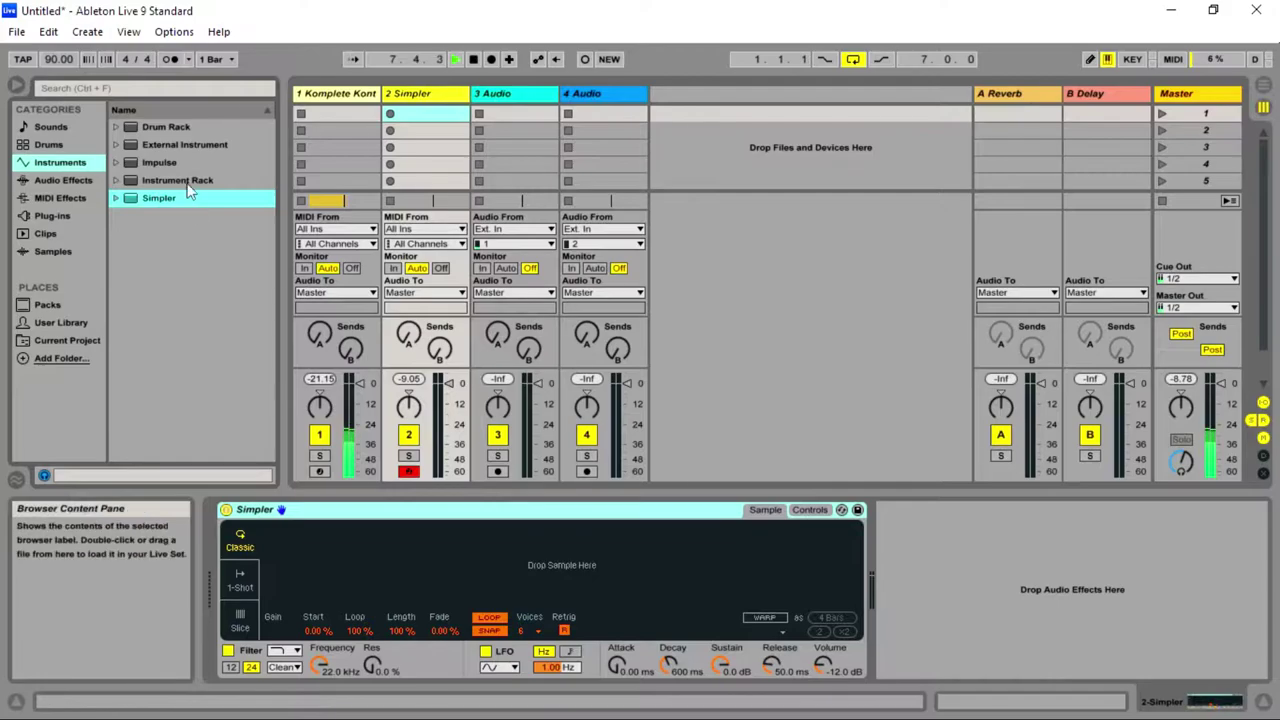
left_click_drag(180, 182, 407, 90)
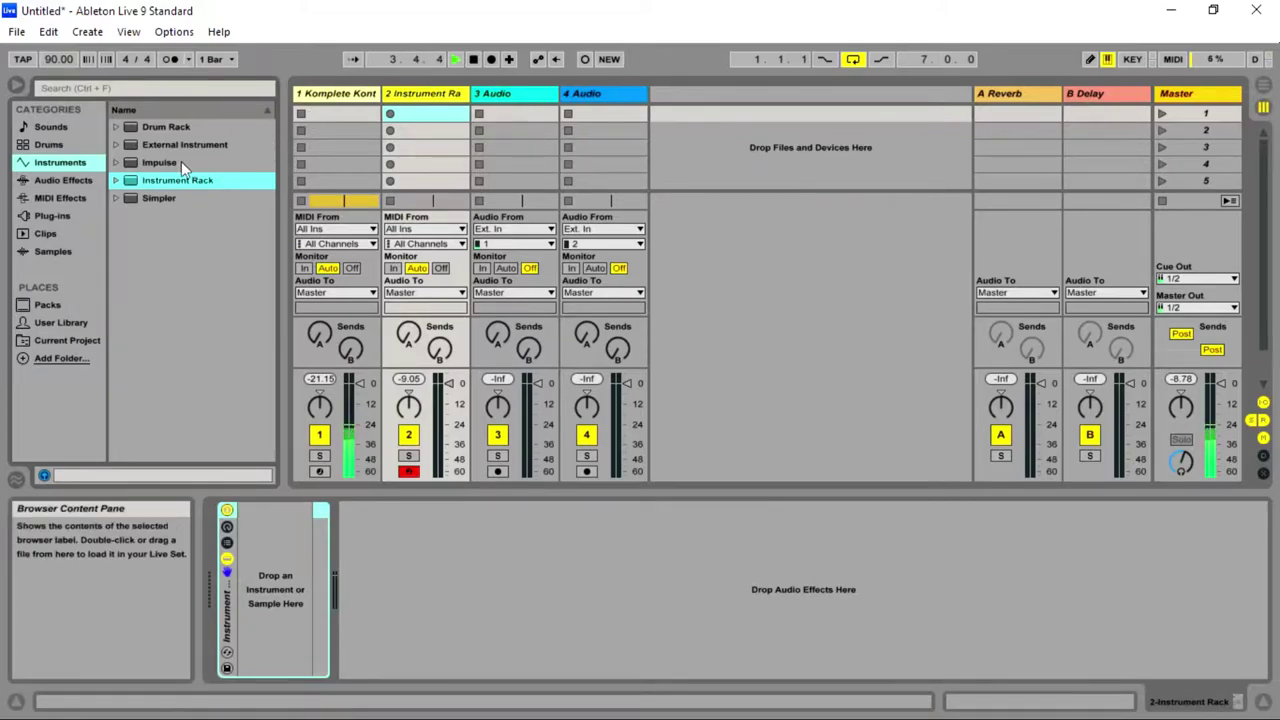
- Load Impulse on the second track, select its first sample slot and save the device as a preset
left_click_drag(150, 163, 415, 93)
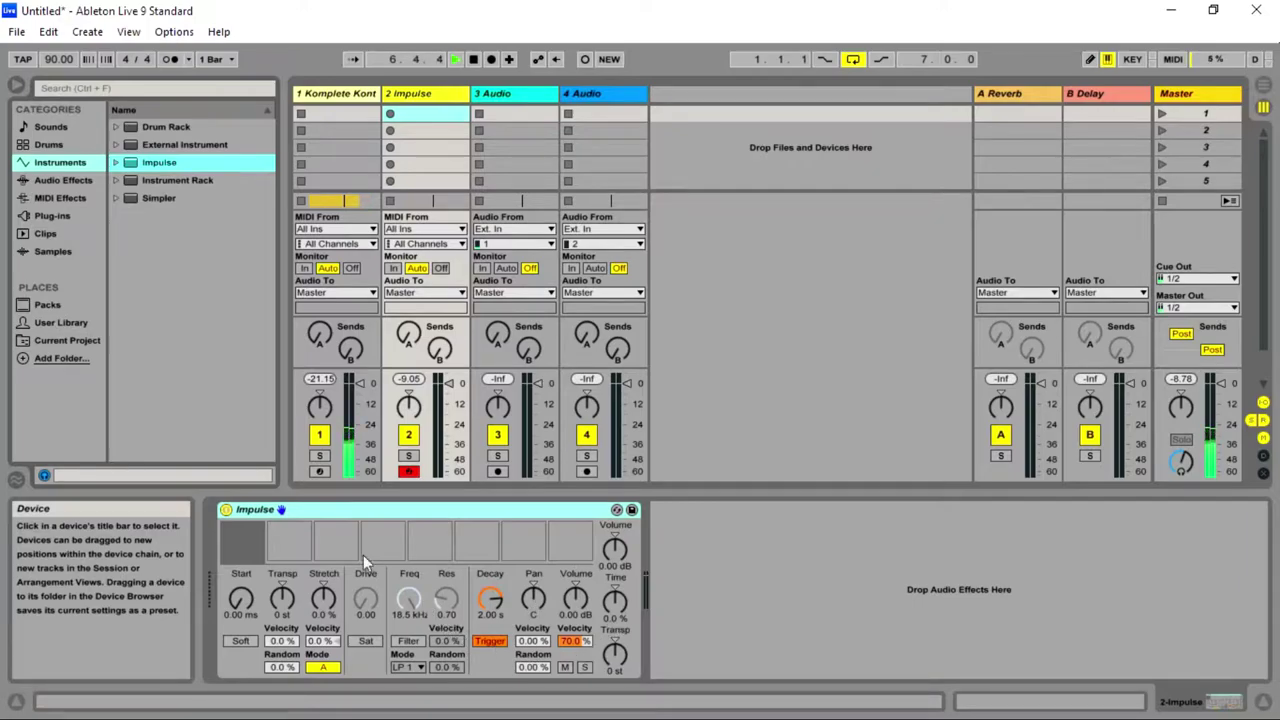
left_click(240, 543)
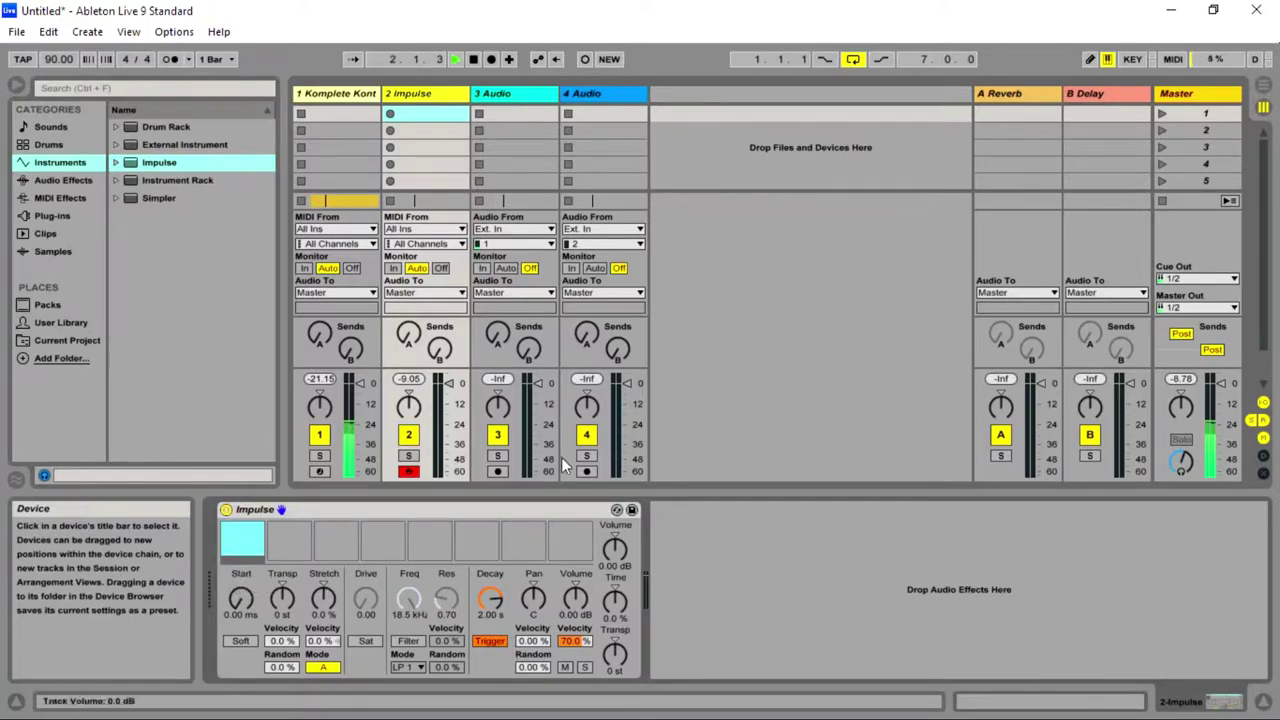
left_click(632, 510)
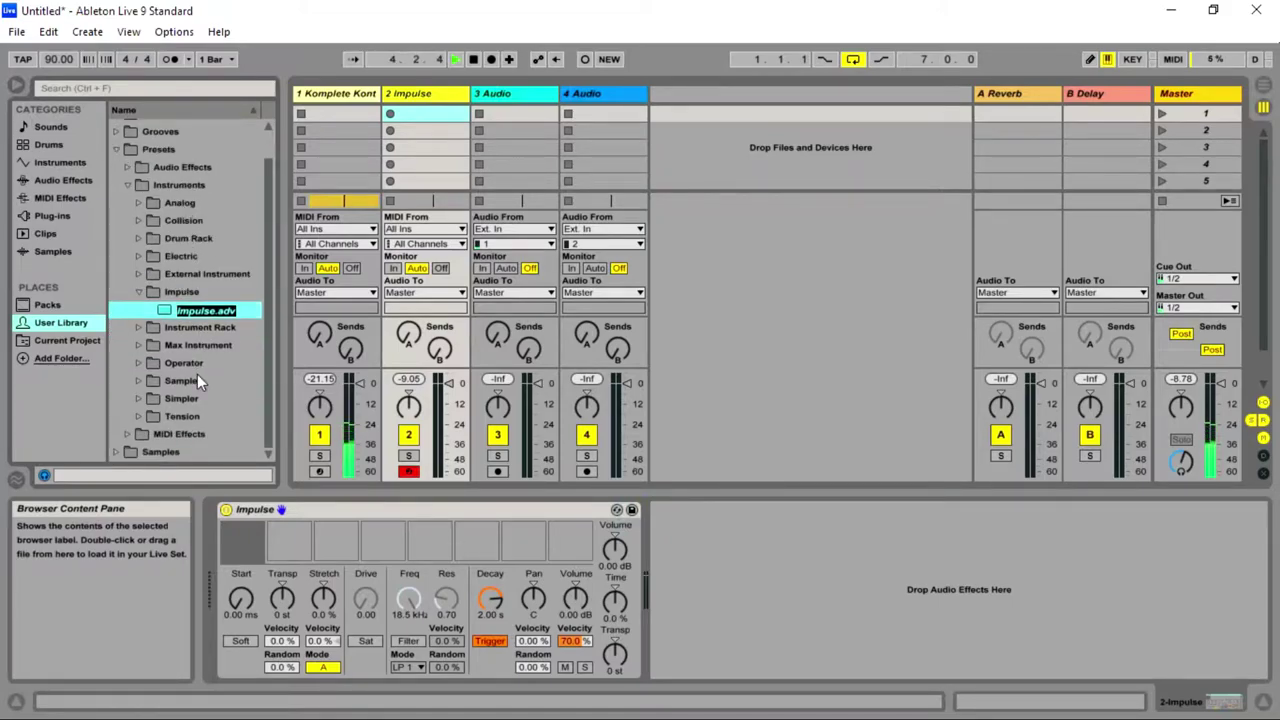
- Examine the User Library's instrument preset folders, including Drum Rack, External Instrument, Impulse, Sampler and Simpler, and collapse them again
left_click(220, 238)
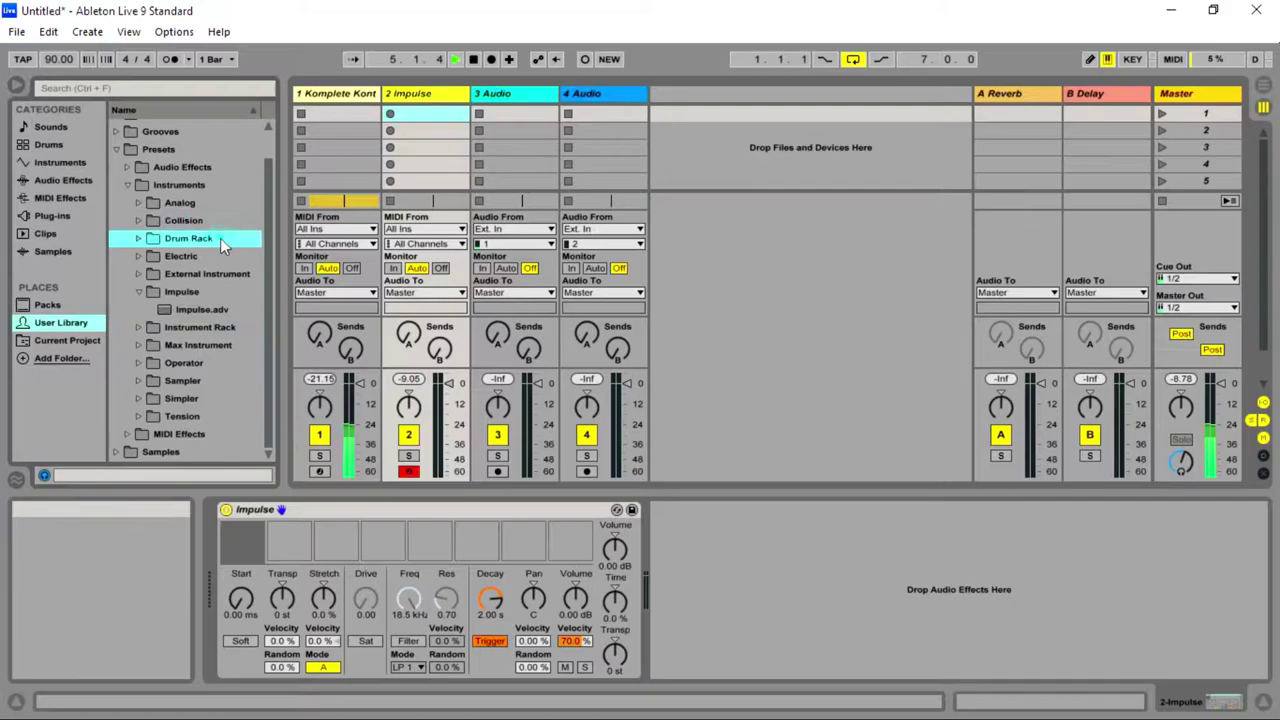
left_click(201, 249)
left_click(204, 242)
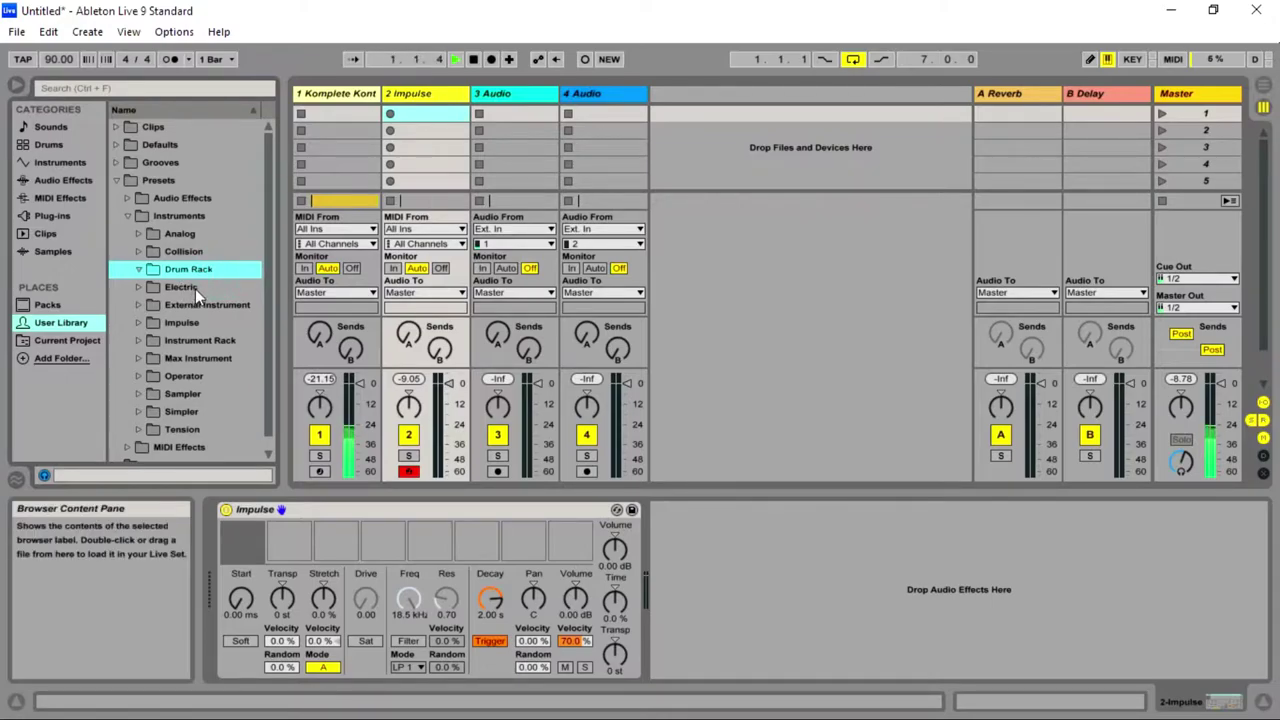
left_click(195, 288)
left_click(215, 306)
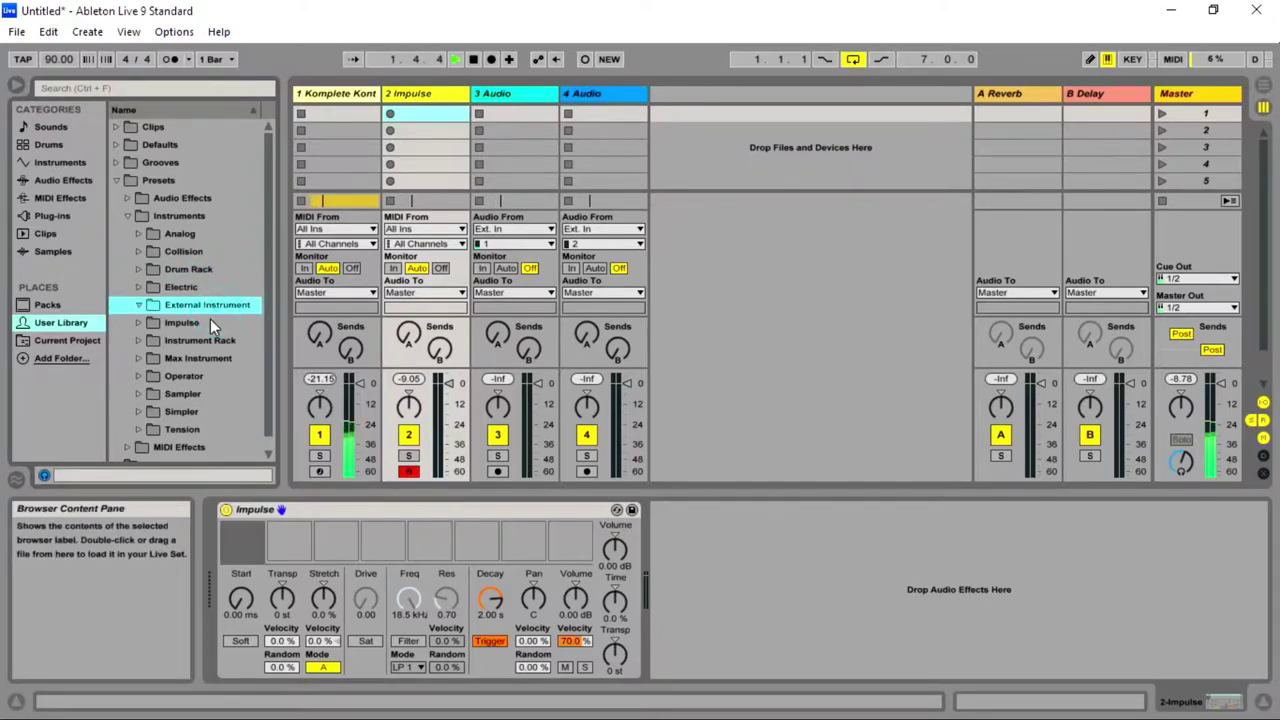
left_click(210, 320)
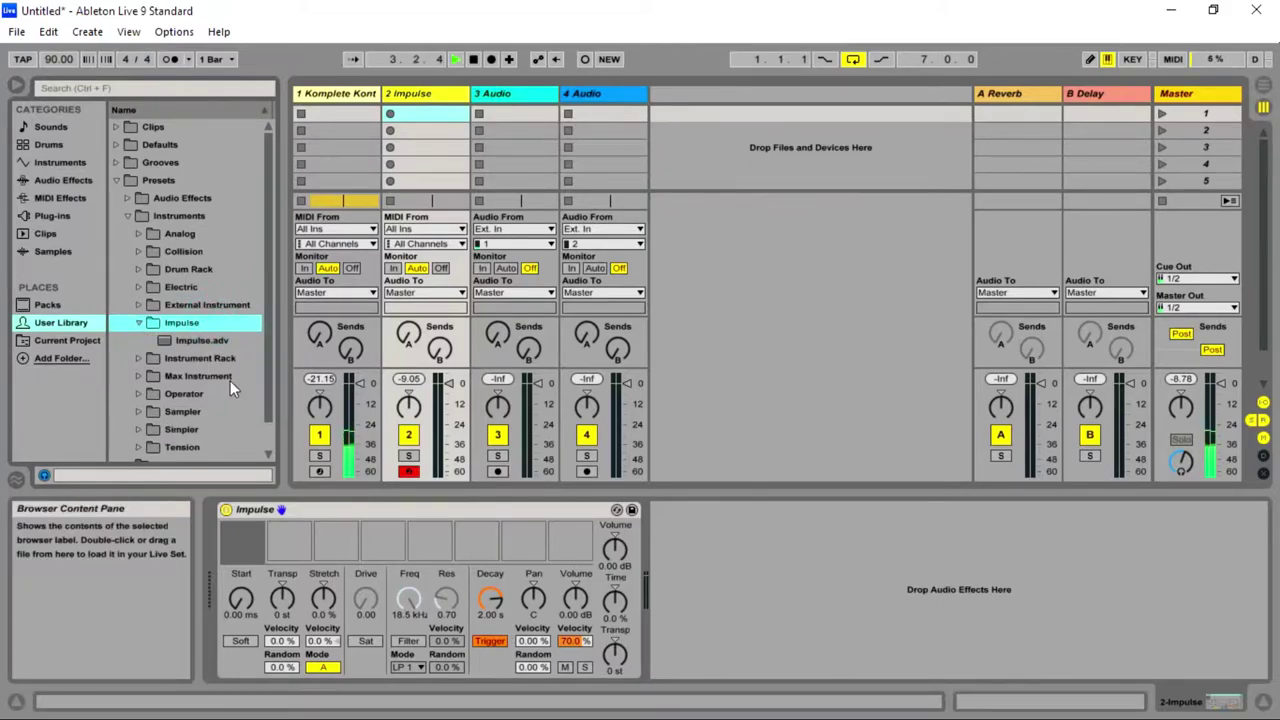
left_click(209, 305)
left_click(203, 322)
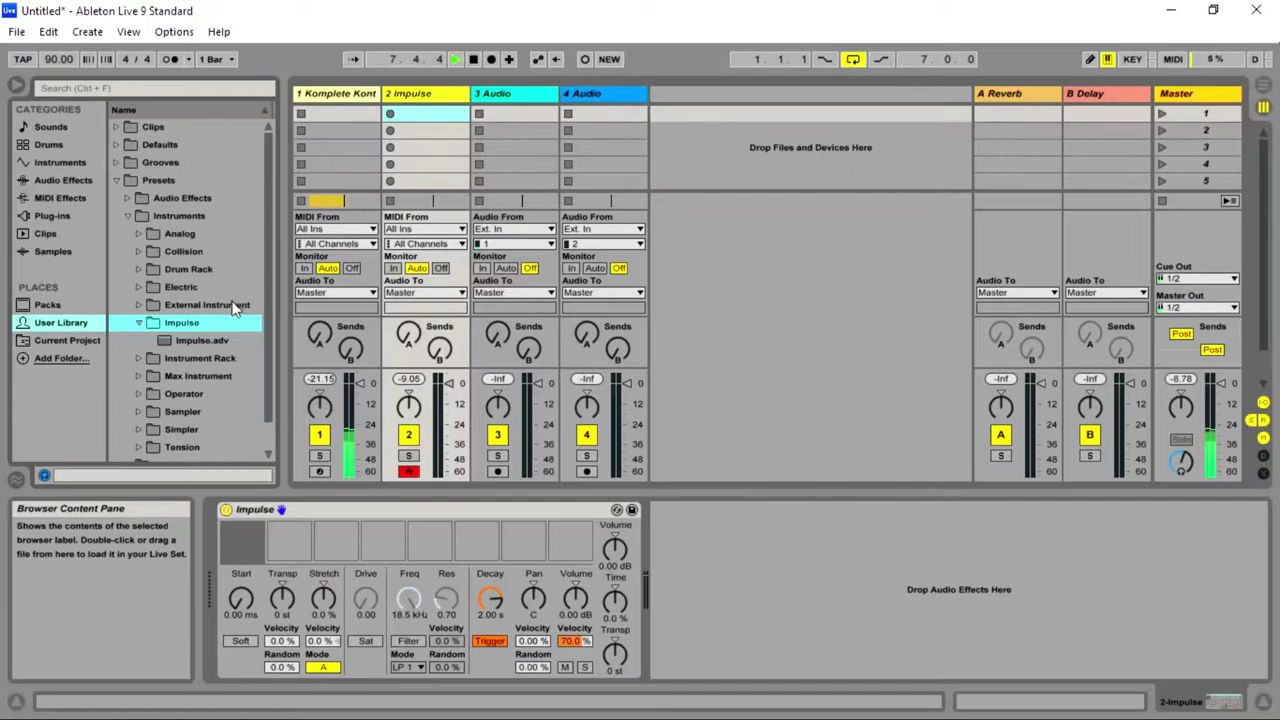
scroll(218, 341, "down", 2)
scroll(218, 341, "up", 2)
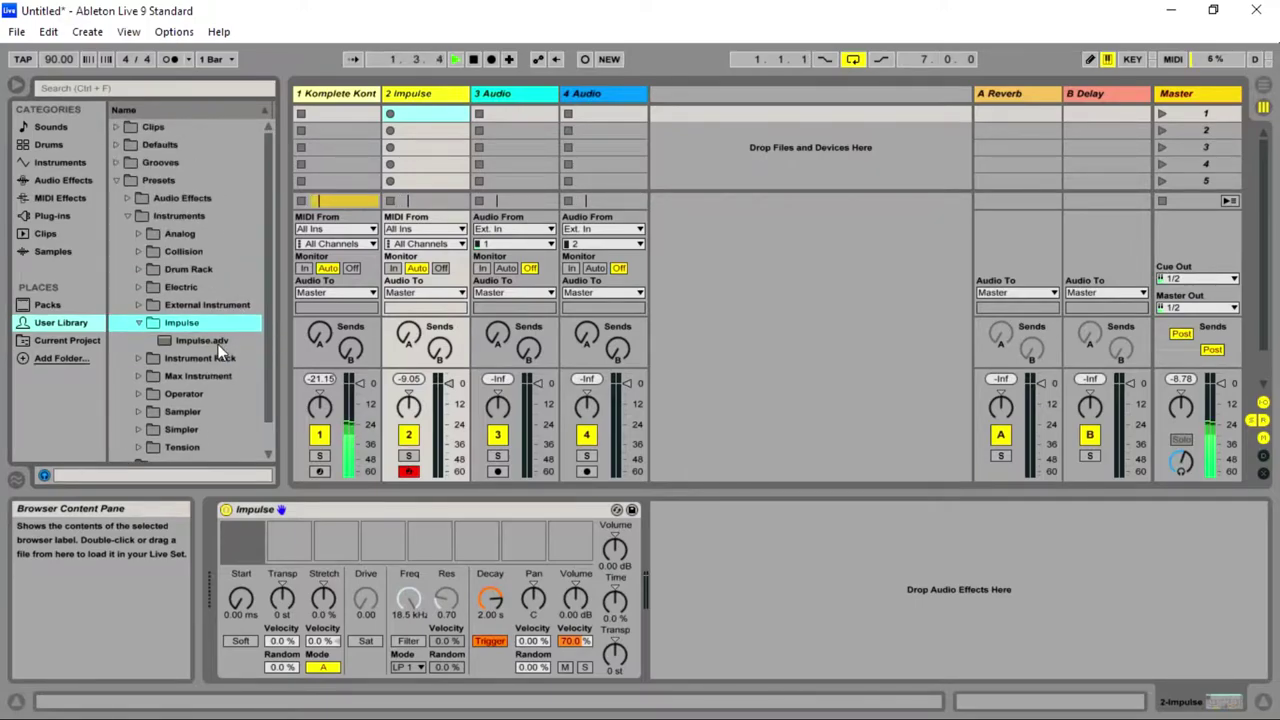
scroll(217, 350, "down", 2)
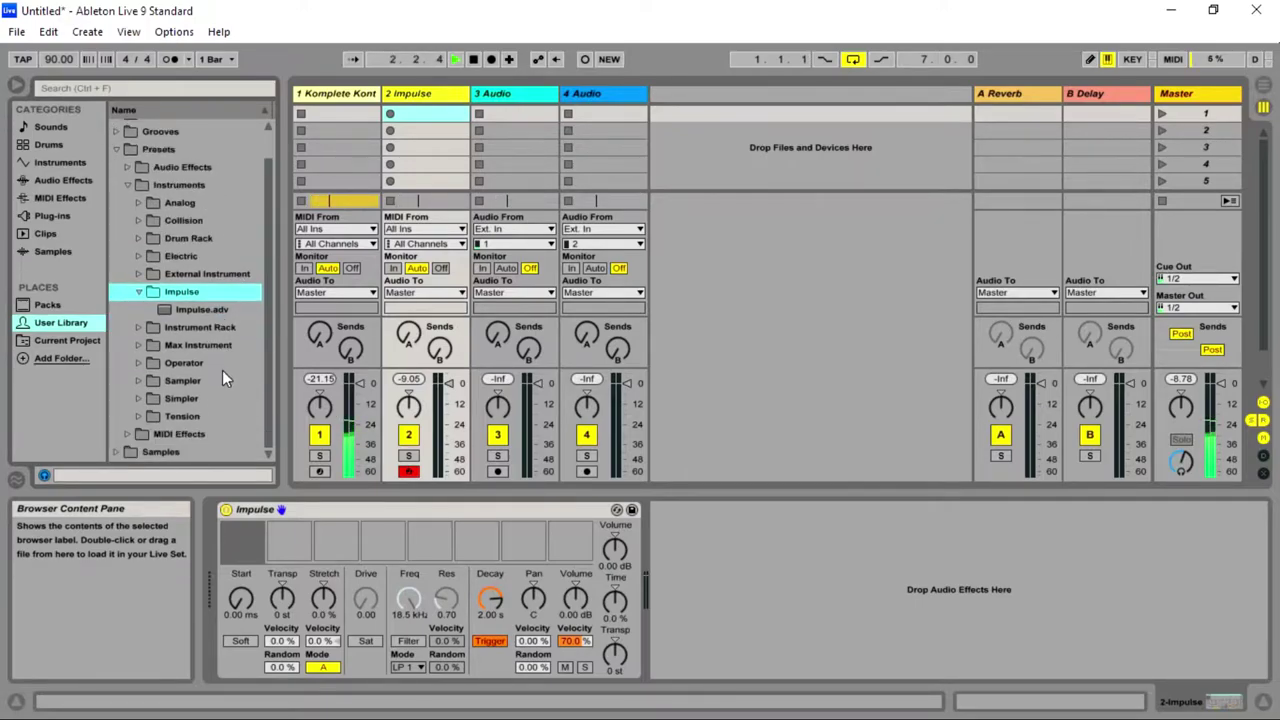
left_click(194, 384)
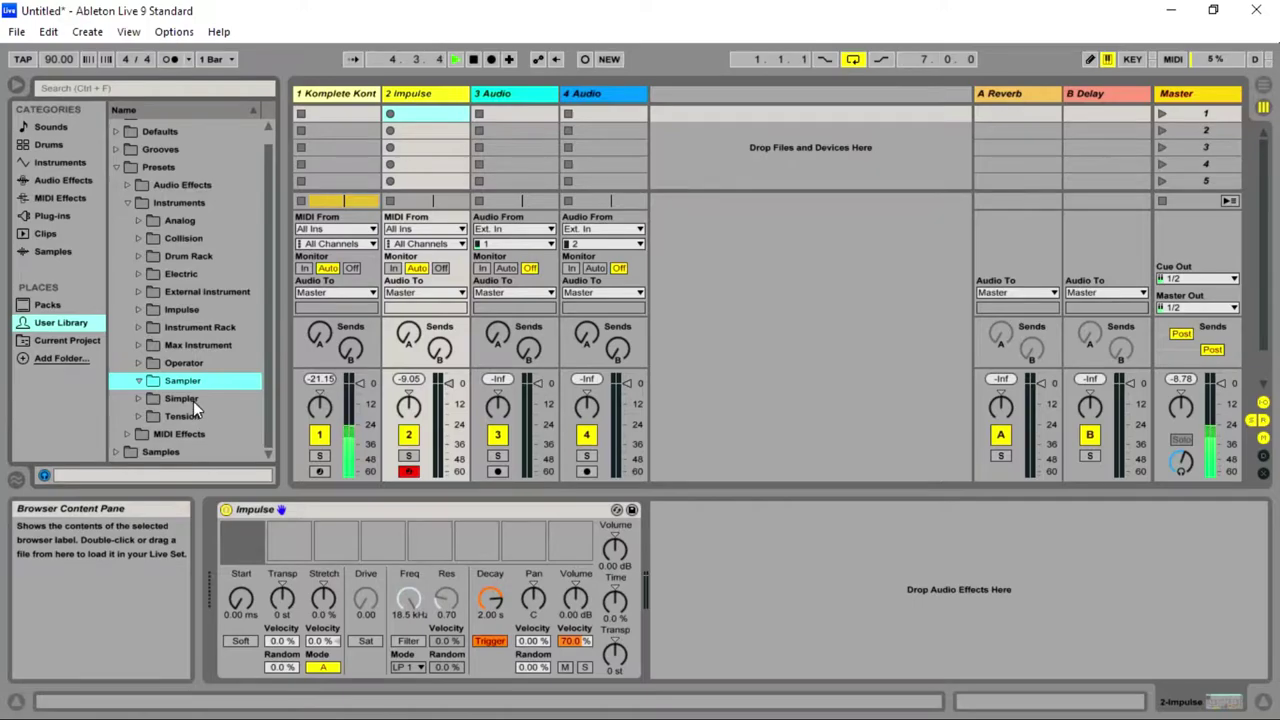
left_click(193, 401)
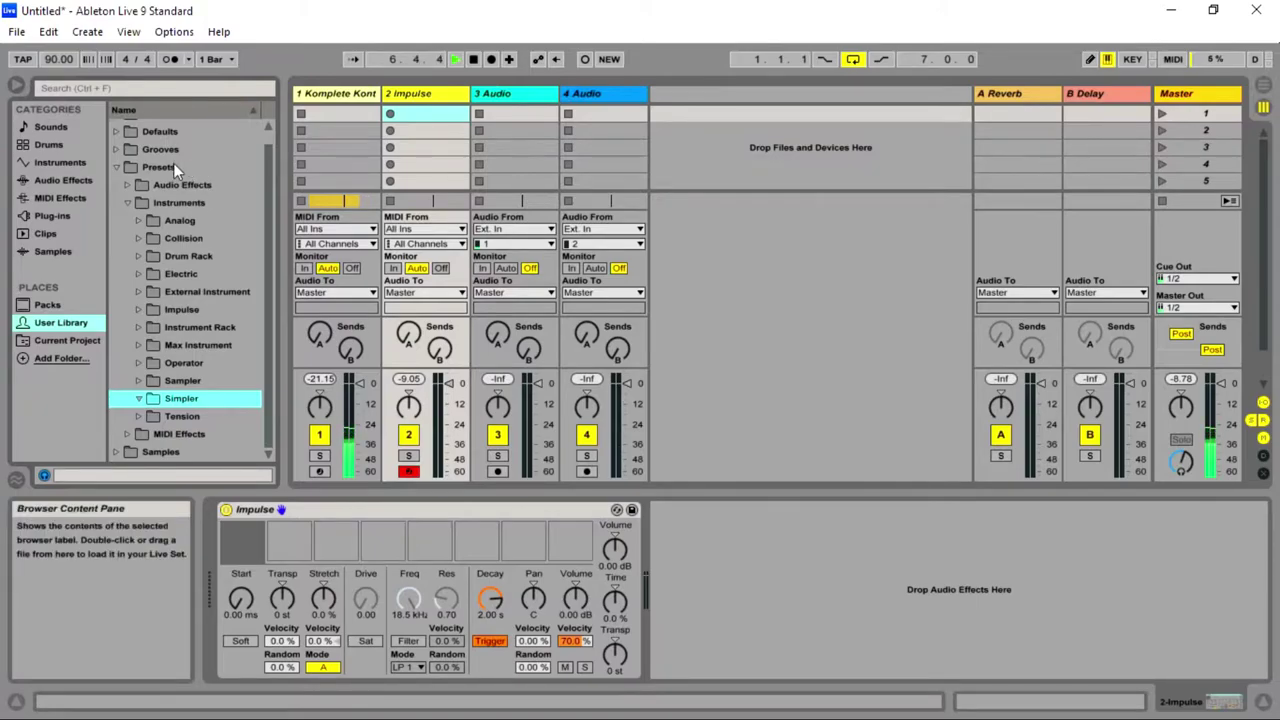
scroll(207, 335, "up", 1)
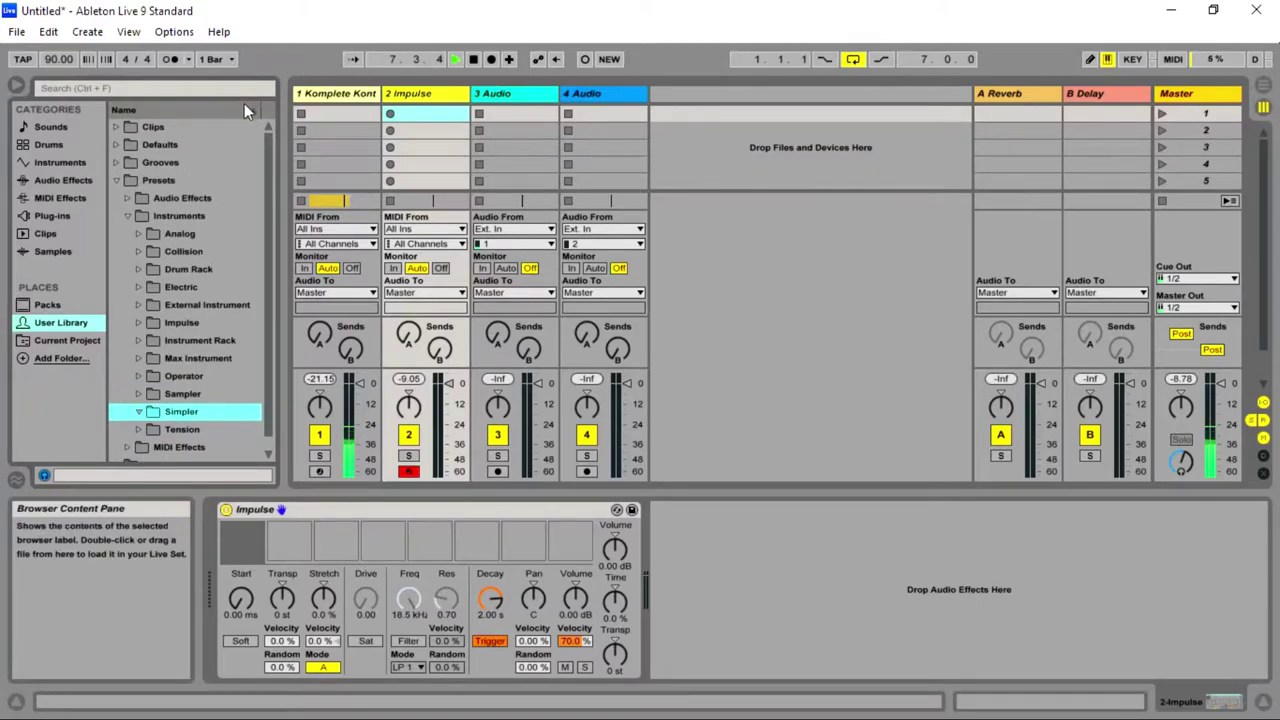
double_click(194, 215)
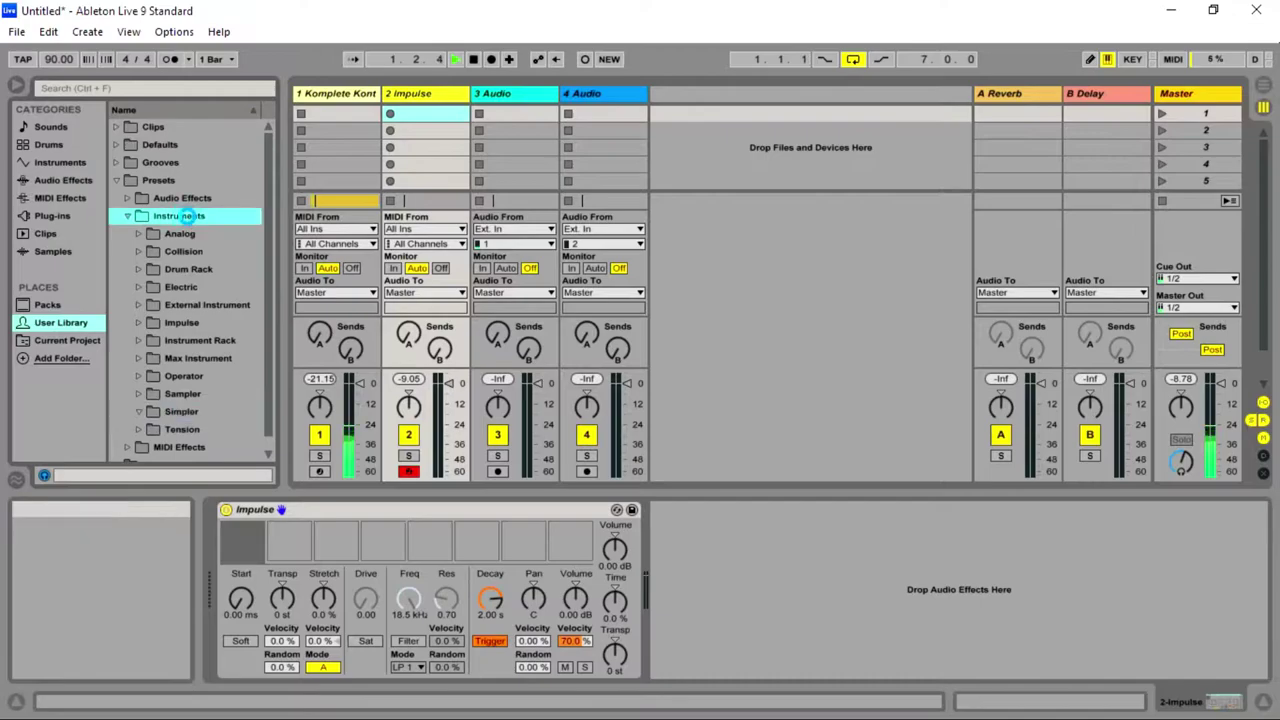
double_click(175, 255)
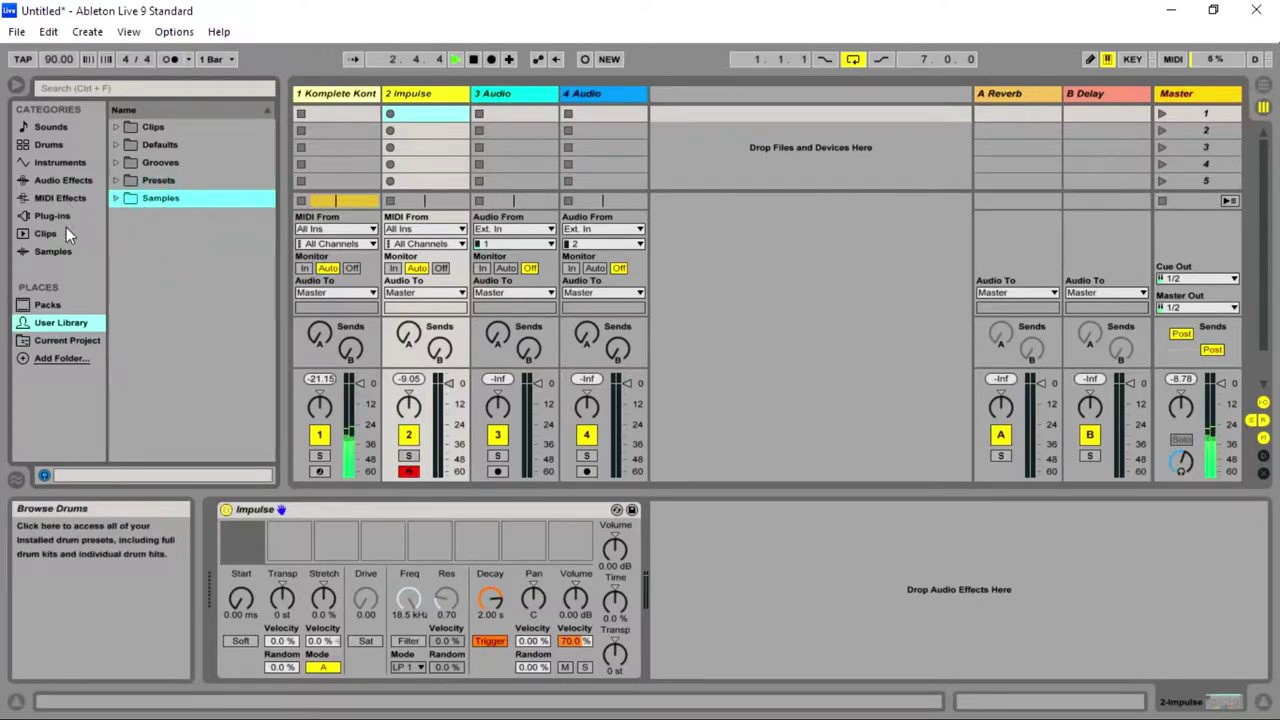
- Search the drum presets for "hip", load HipHop Vocal Beatbox onto the second track and lower the track volume to -11.3 dB
left_click(62, 165)
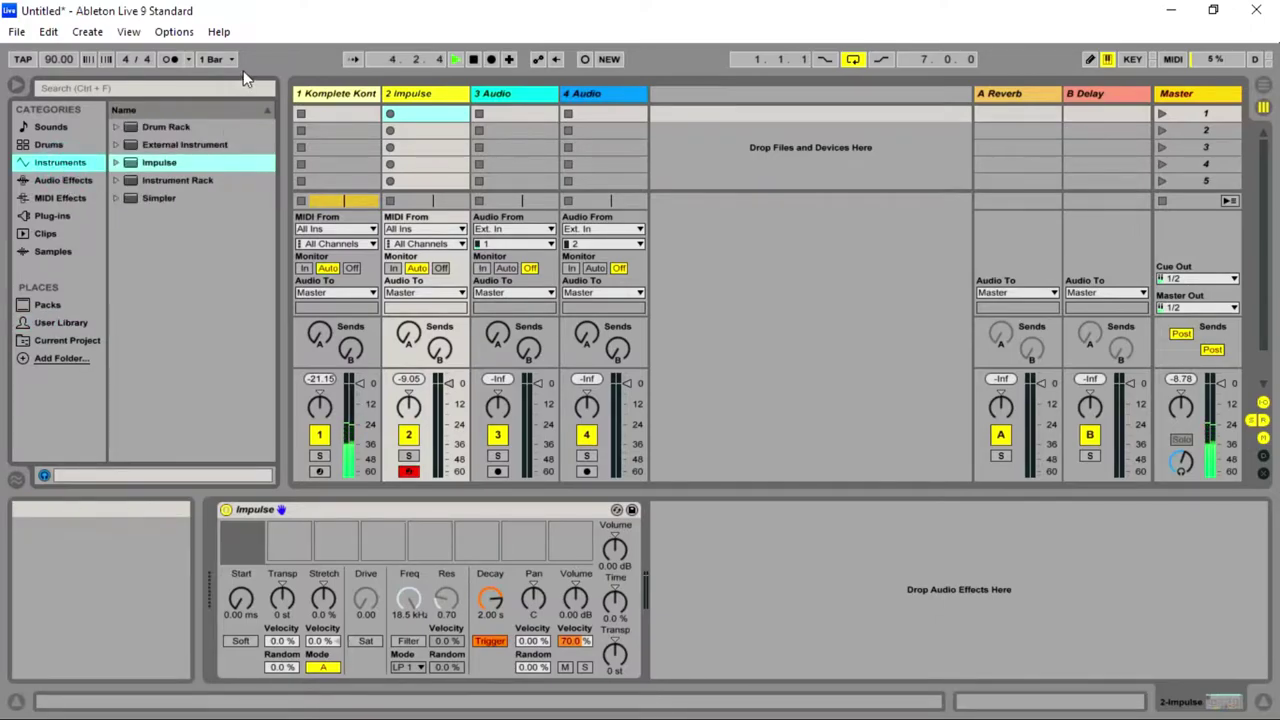
left_click(59, 139)
left_click(143, 90)
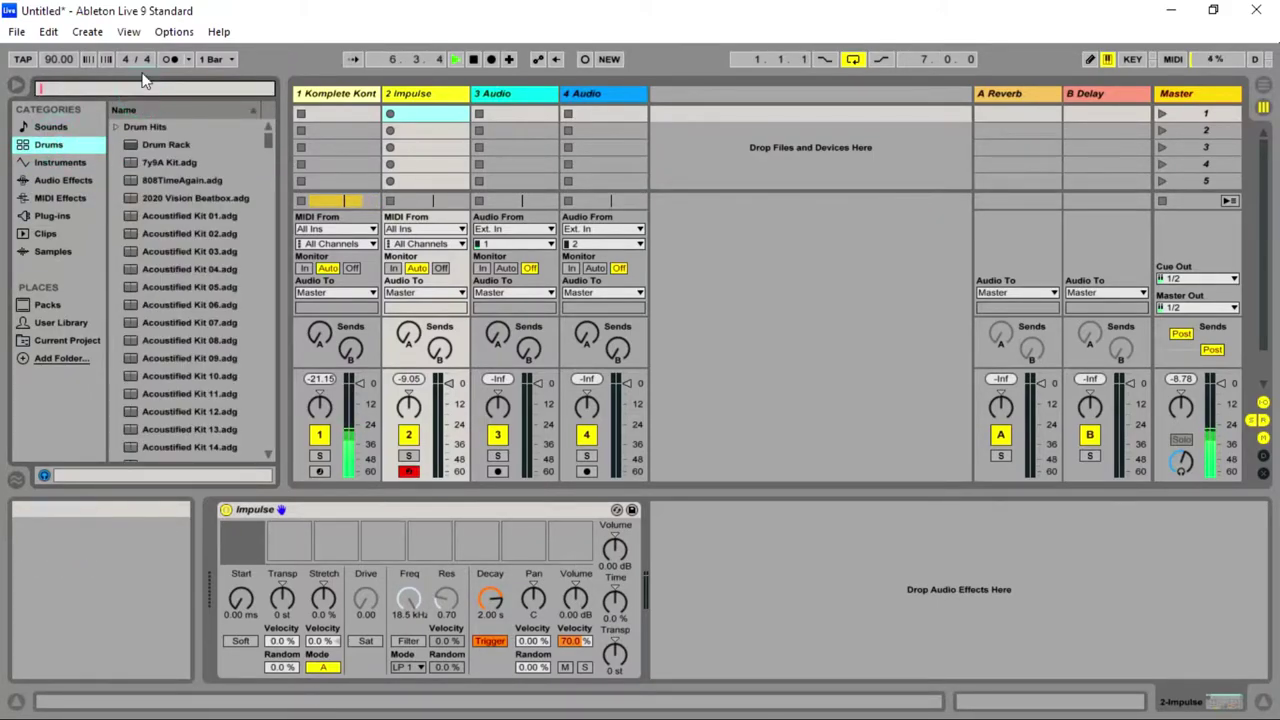
type("hip")
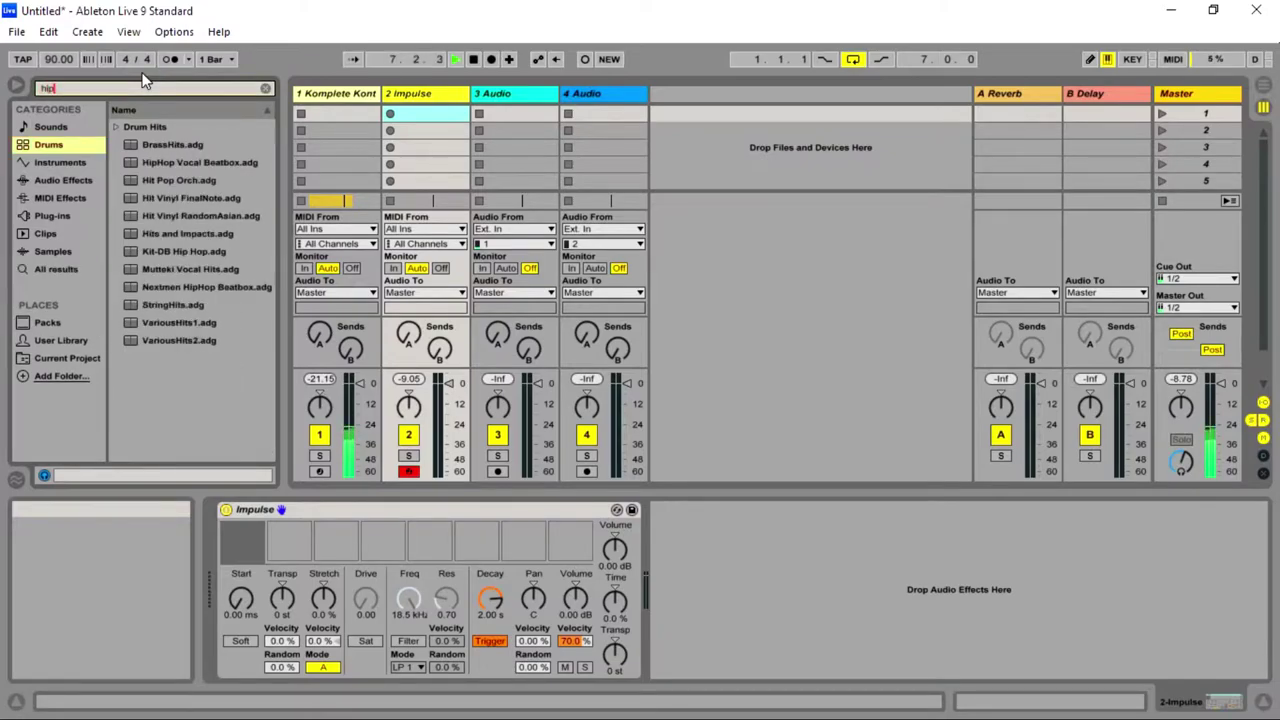
left_click_drag(200, 144, 445, 395)
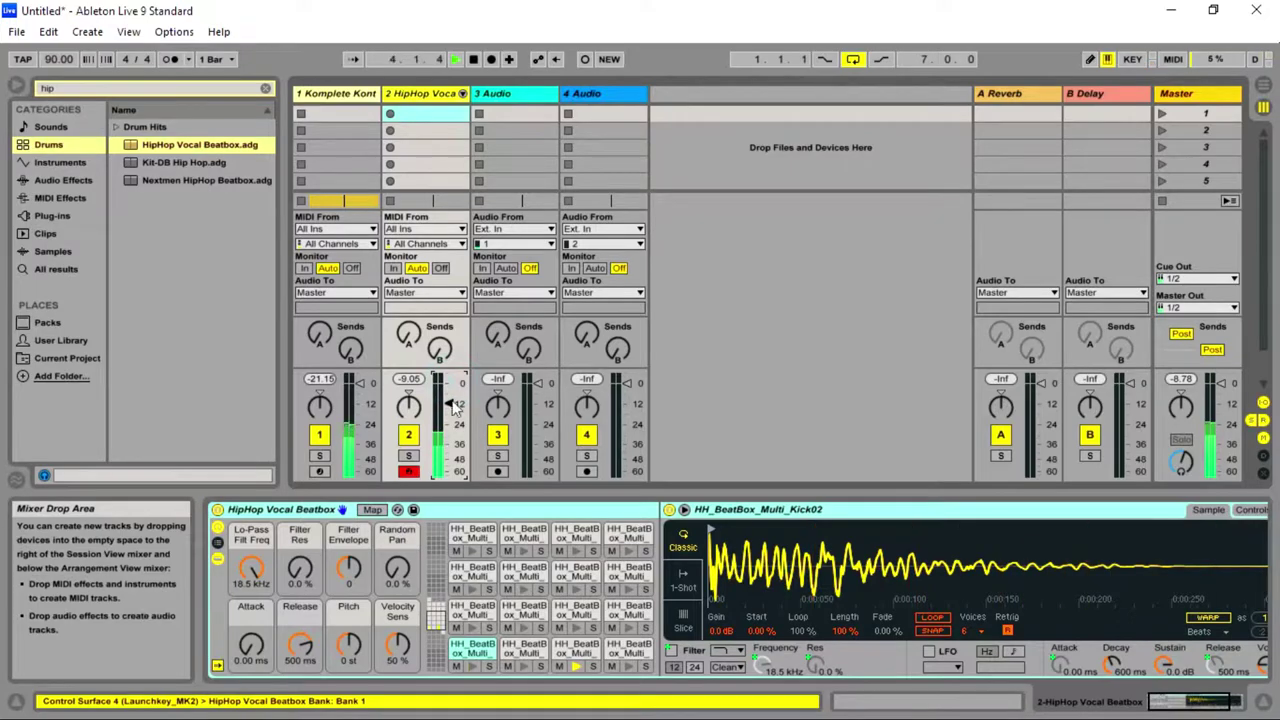
- Replace the second track's instrument with the Kit-DB Hip Hop preset and unfold its chain in the mixer
left_click_drag(172, 162, 402, 93)
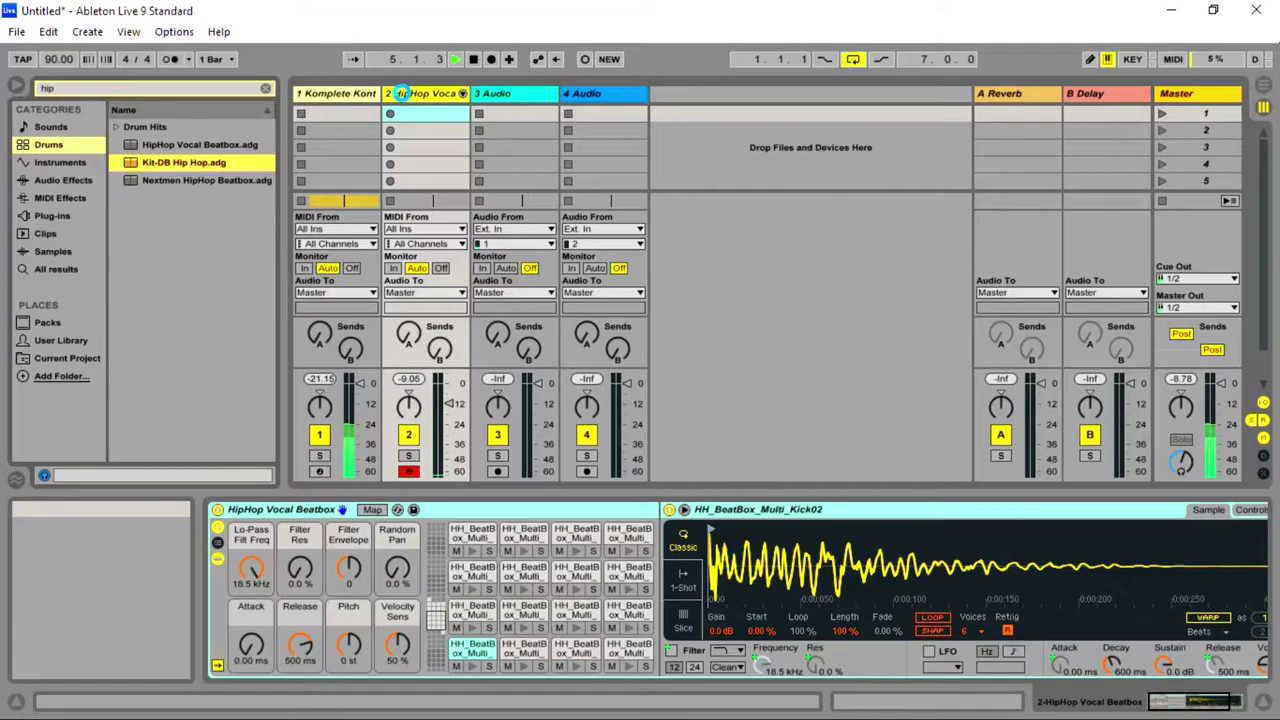
left_click_drag(402, 93, 402, 93)
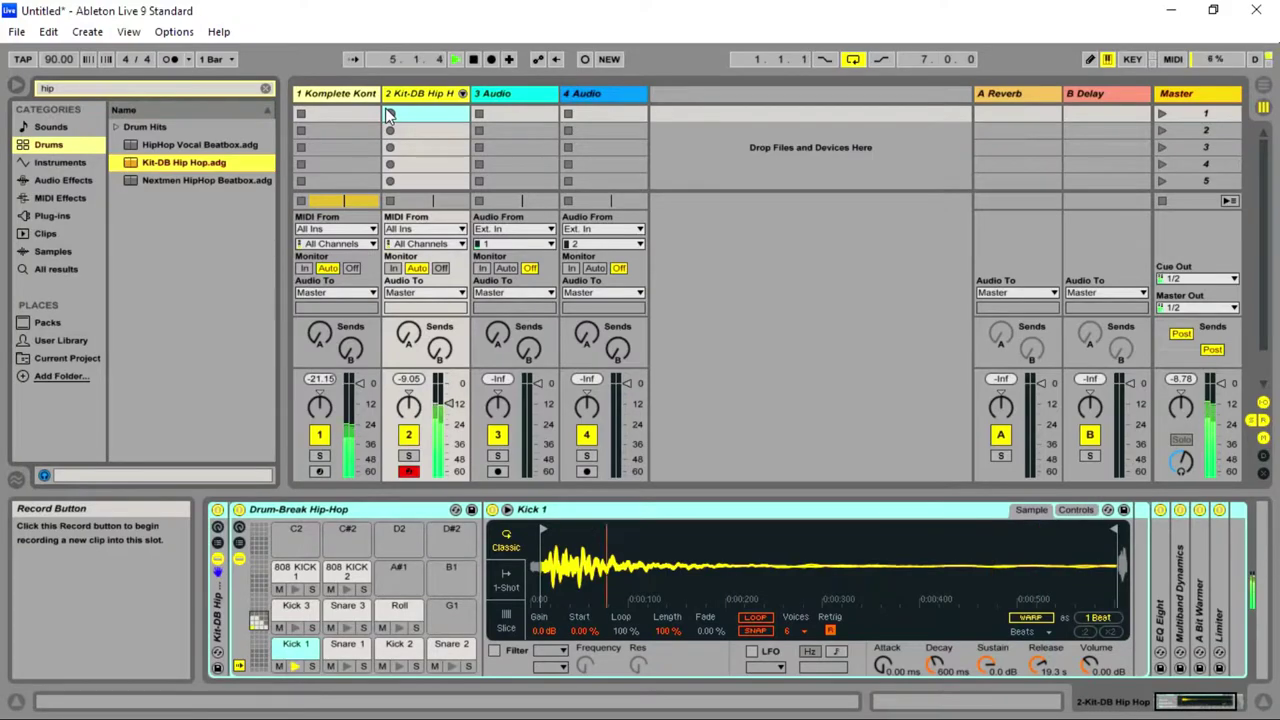
left_click(461, 93)
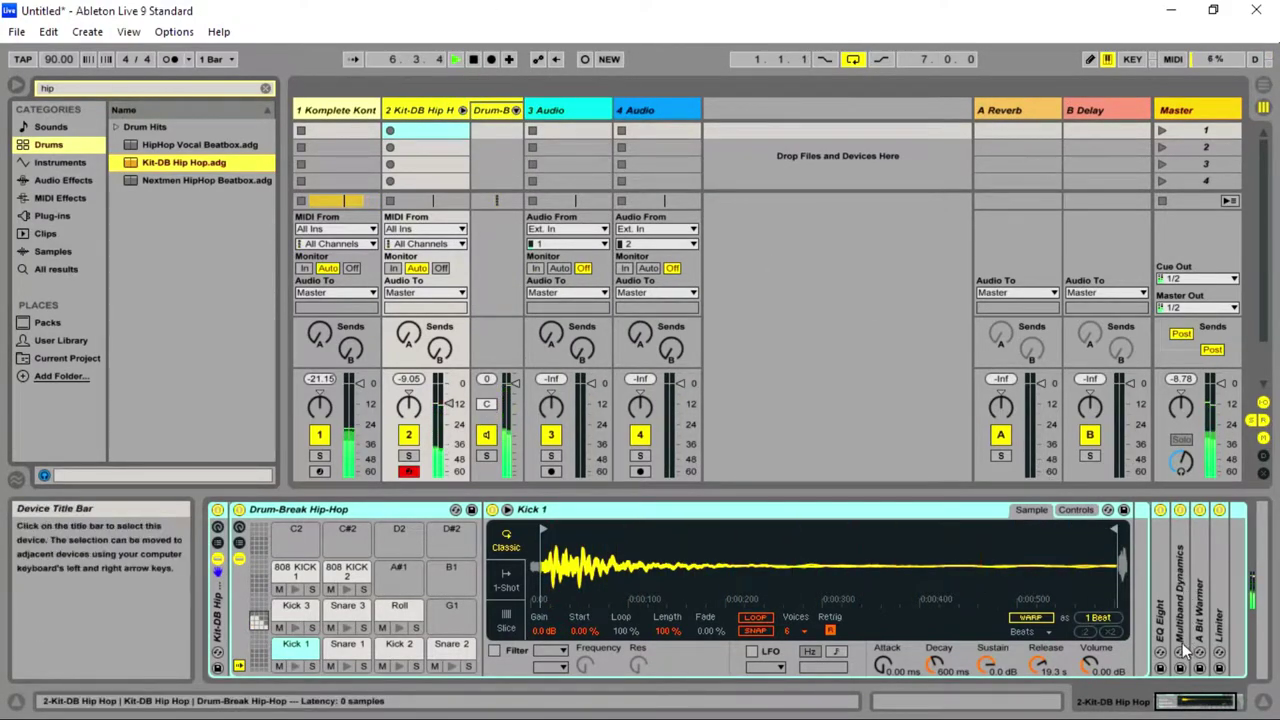
- Expand the kit's EQ Eight, raise band 1 slightly and move band 4 to about 2.74 kHz at -14.5 dB
left_click(1163, 620)
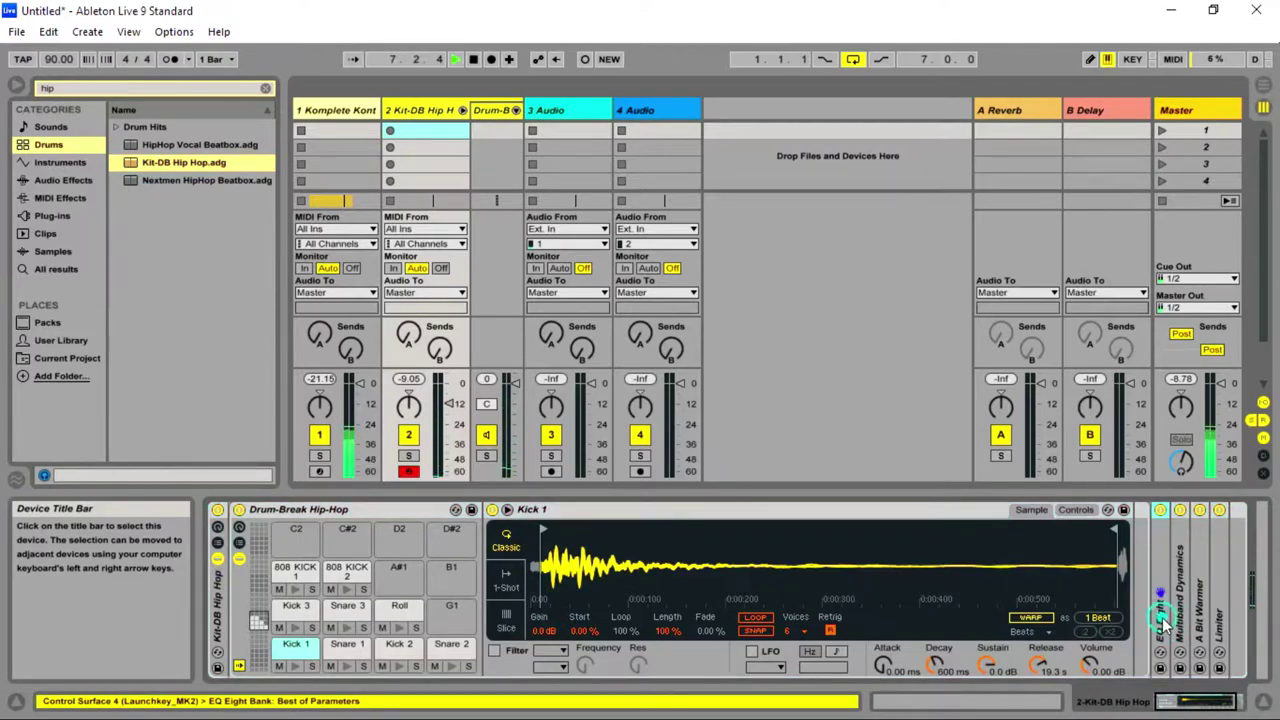
double_click(1165, 623)
left_click(1186, 698)
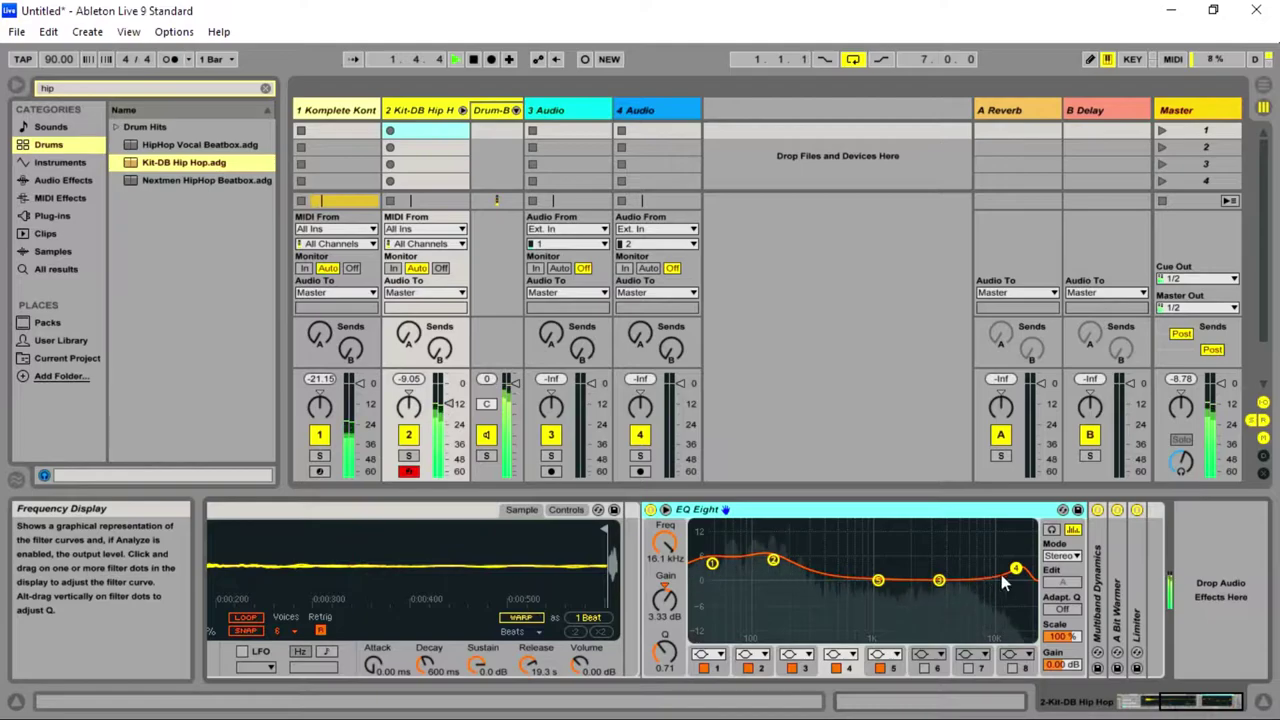
left_click(712, 563)
left_click_drag(712, 563, 726, 555)
left_click(1015, 568)
left_click_drag(1015, 568, 925, 635)
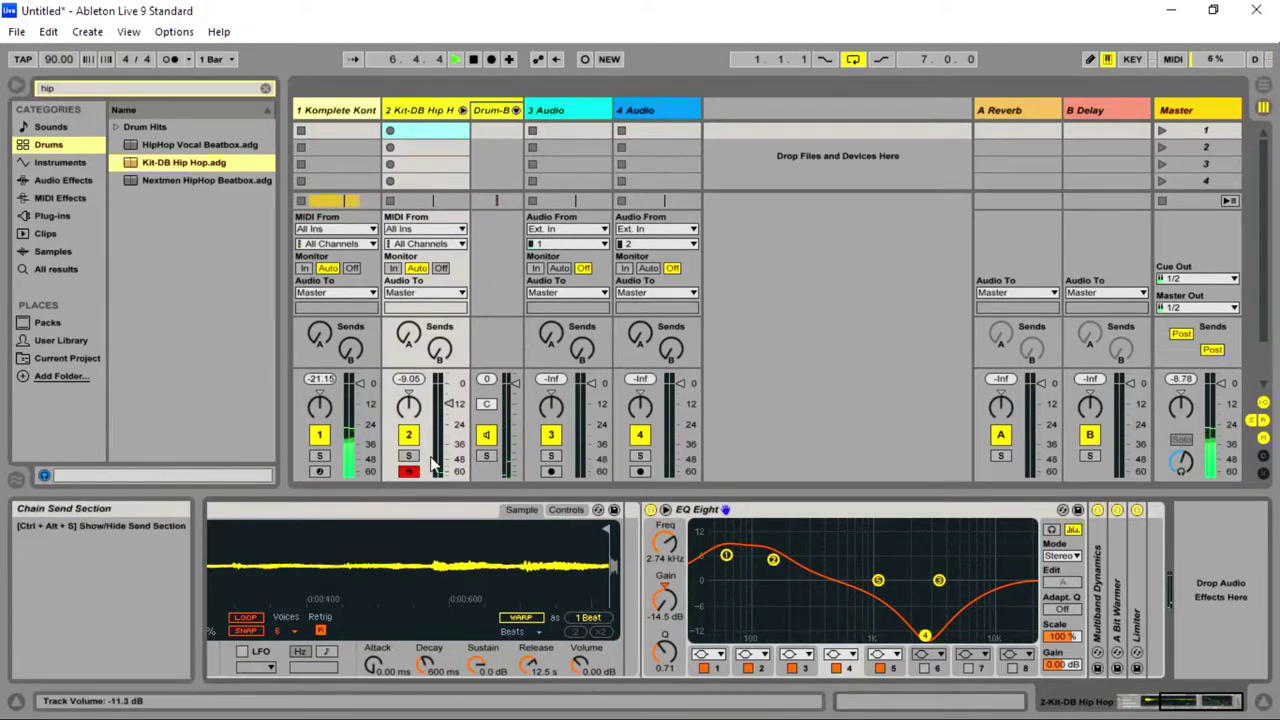
- Return to the Drum-Break Hip-Hop rack and hide the Snare 1 pad's sample device, leaving the track's chain unfolded
left_click(462, 110)
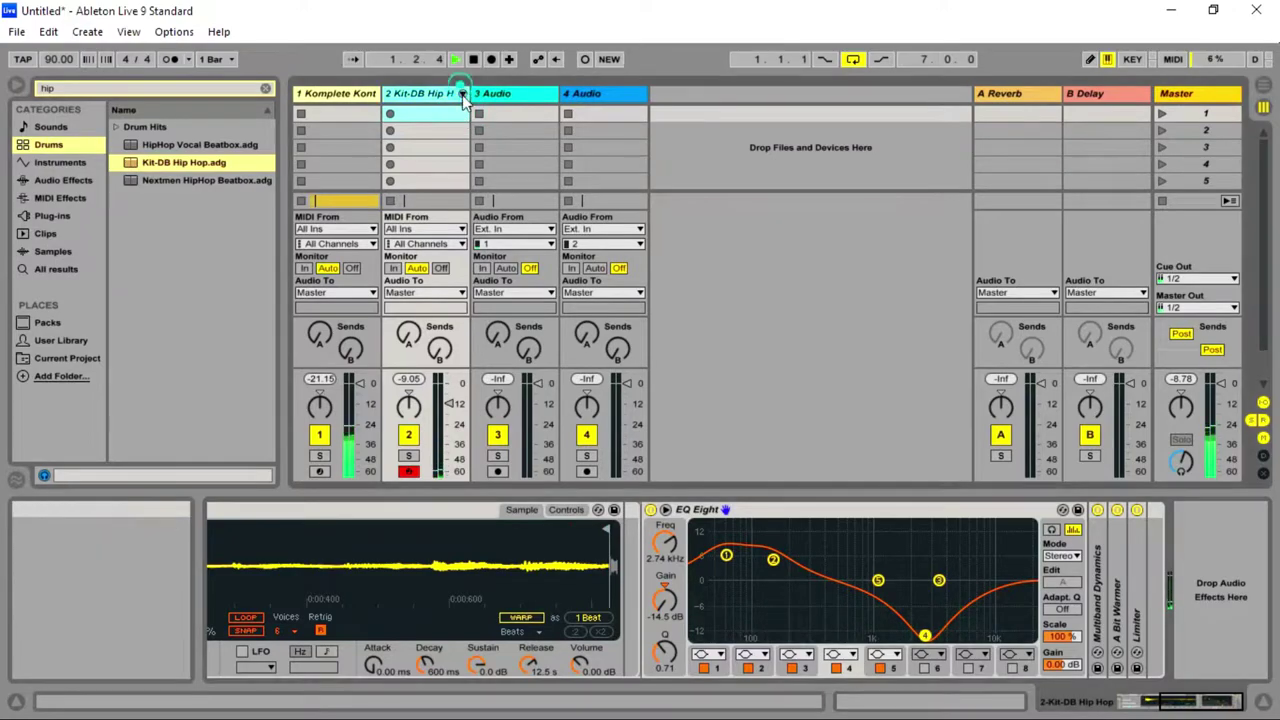
left_click(462, 93)
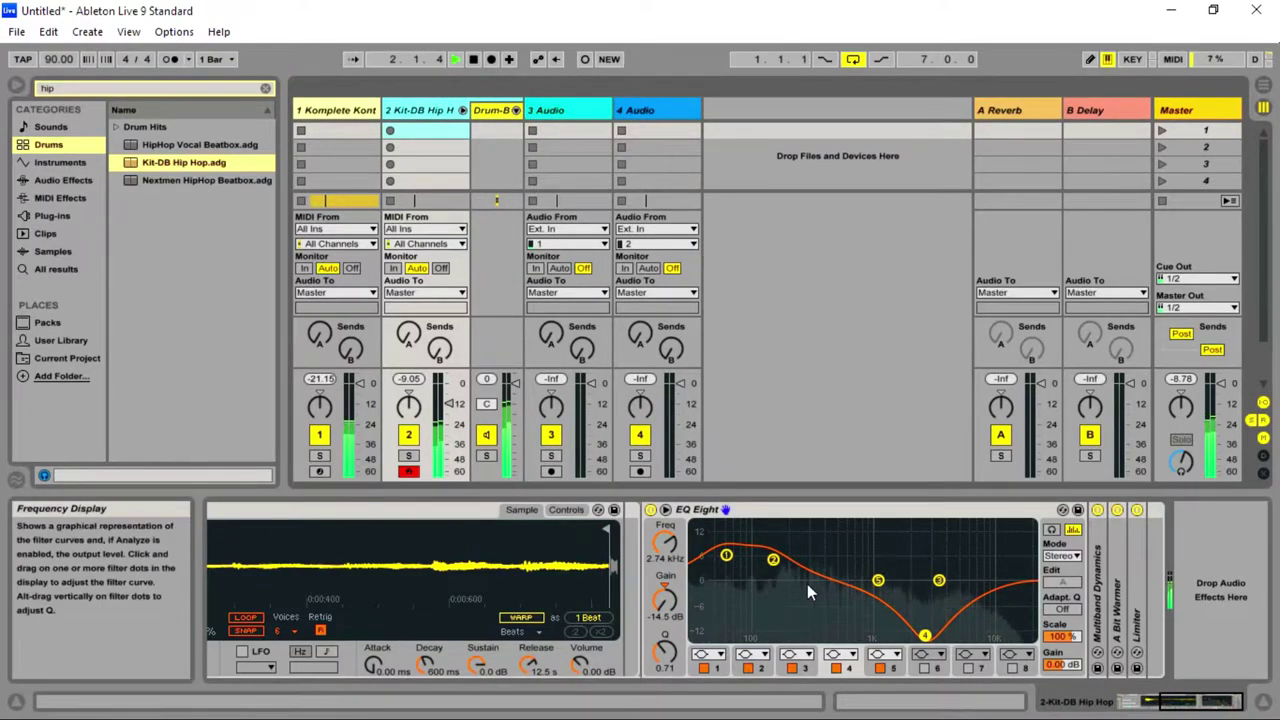
left_click(1168, 705)
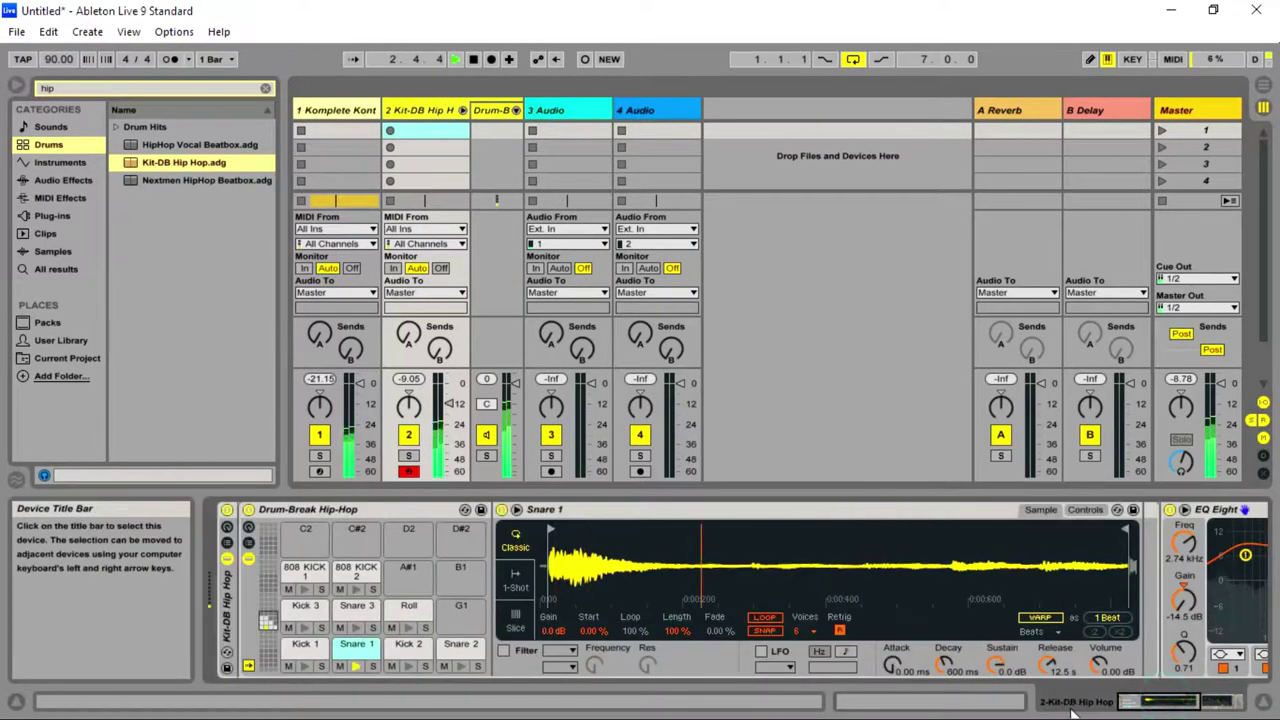
left_click(352, 648)
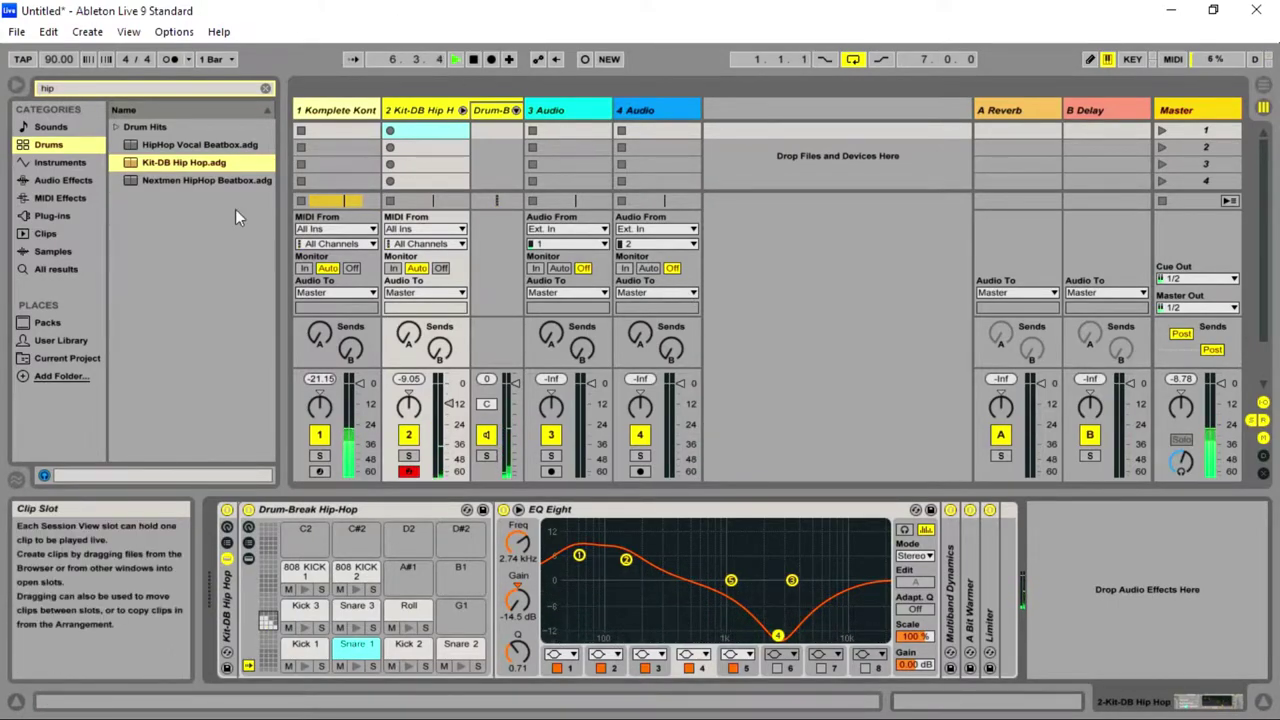
- Search the plug-ins for "dope" and load UJAM's BM-DOPE onto the second track
left_click(266, 88)
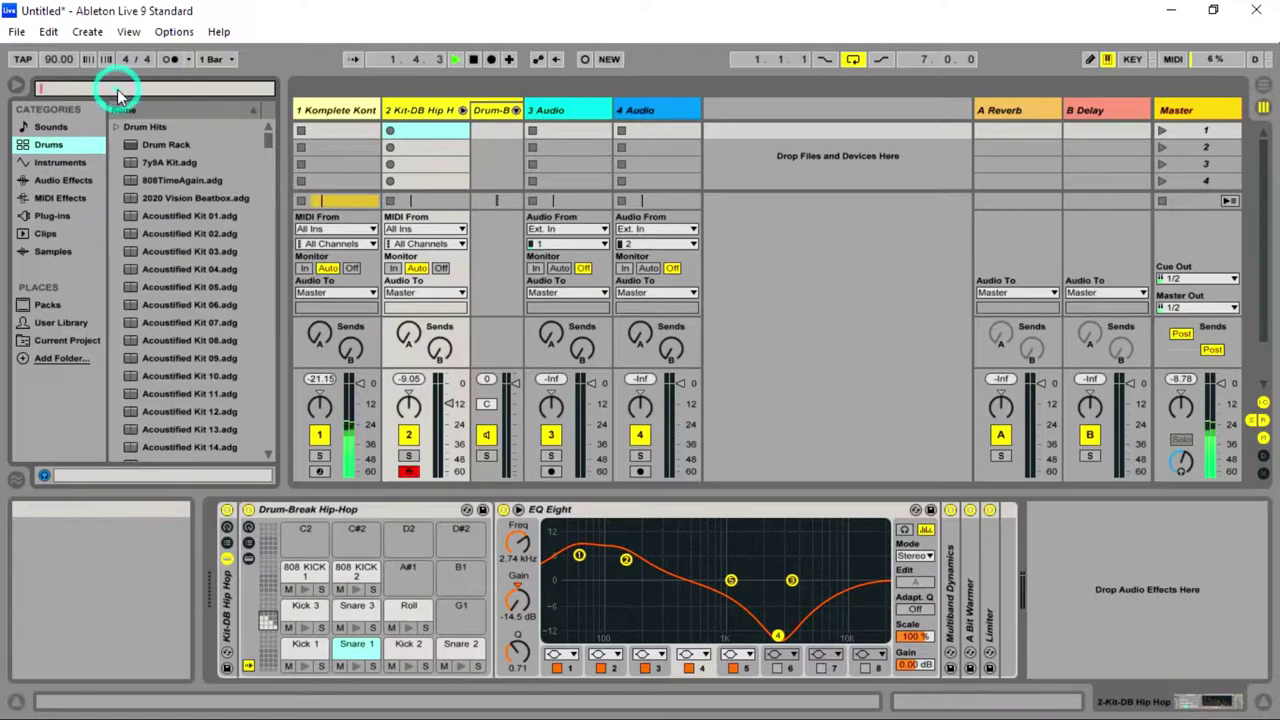
left_click(66, 221)
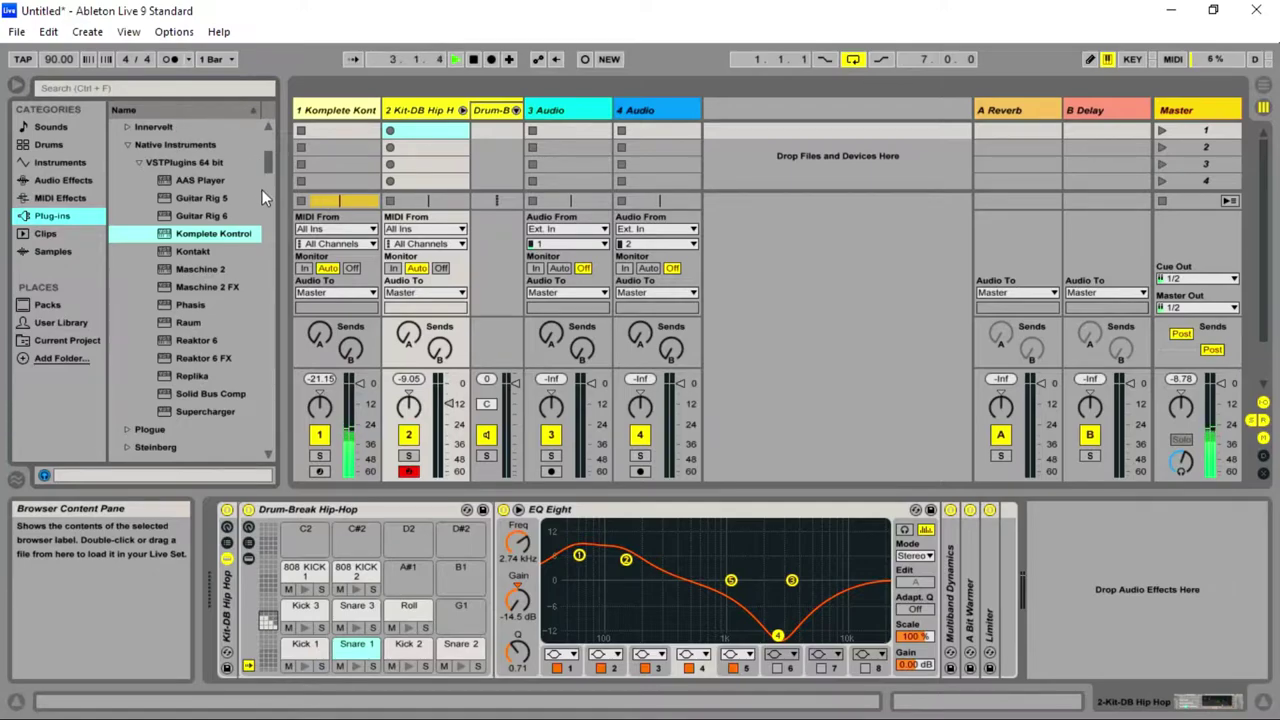
left_click_drag(268, 162, 260, 211)
scroll(258, 214, "down", 2)
left_click(145, 89)
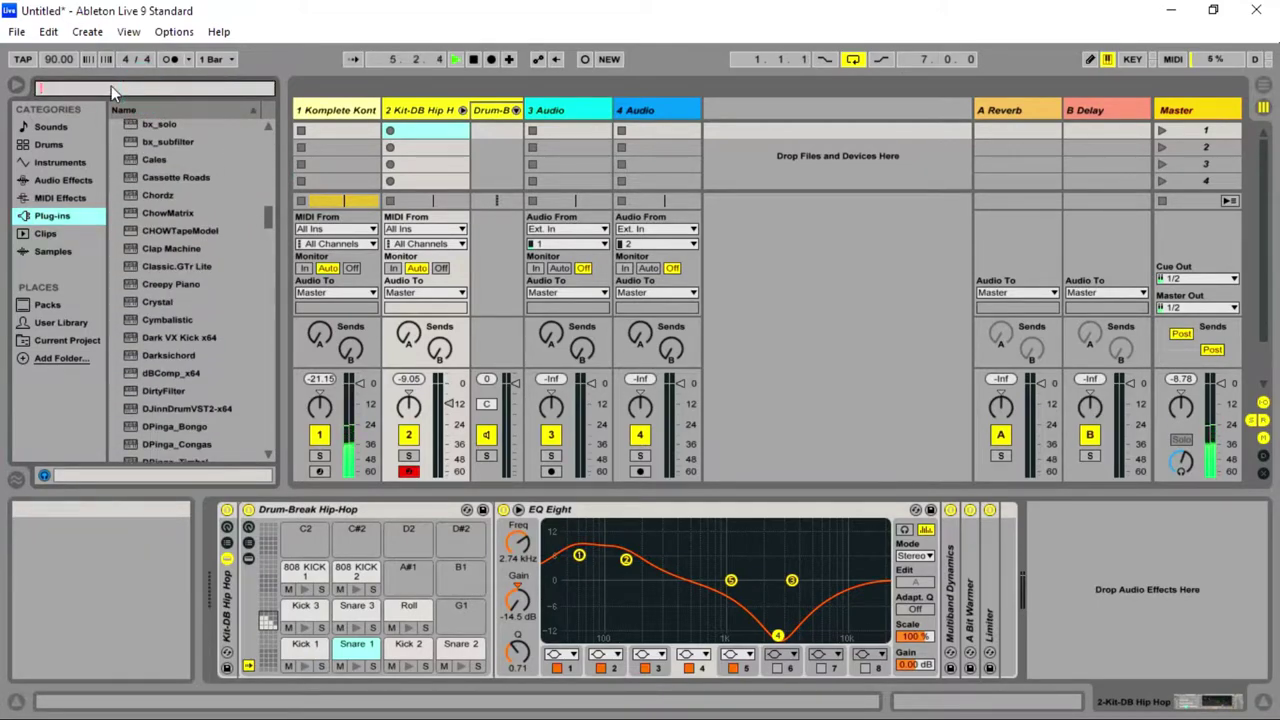
type("dope")
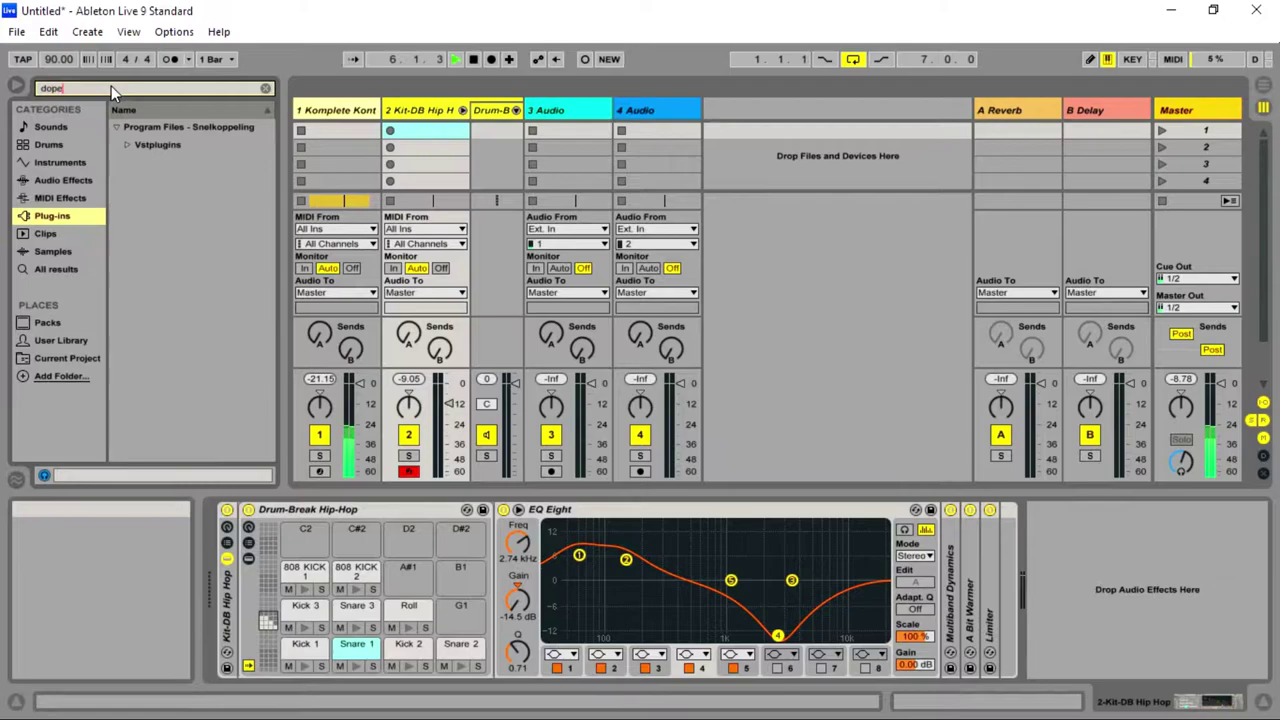
left_click(155, 144)
left_click(161, 166)
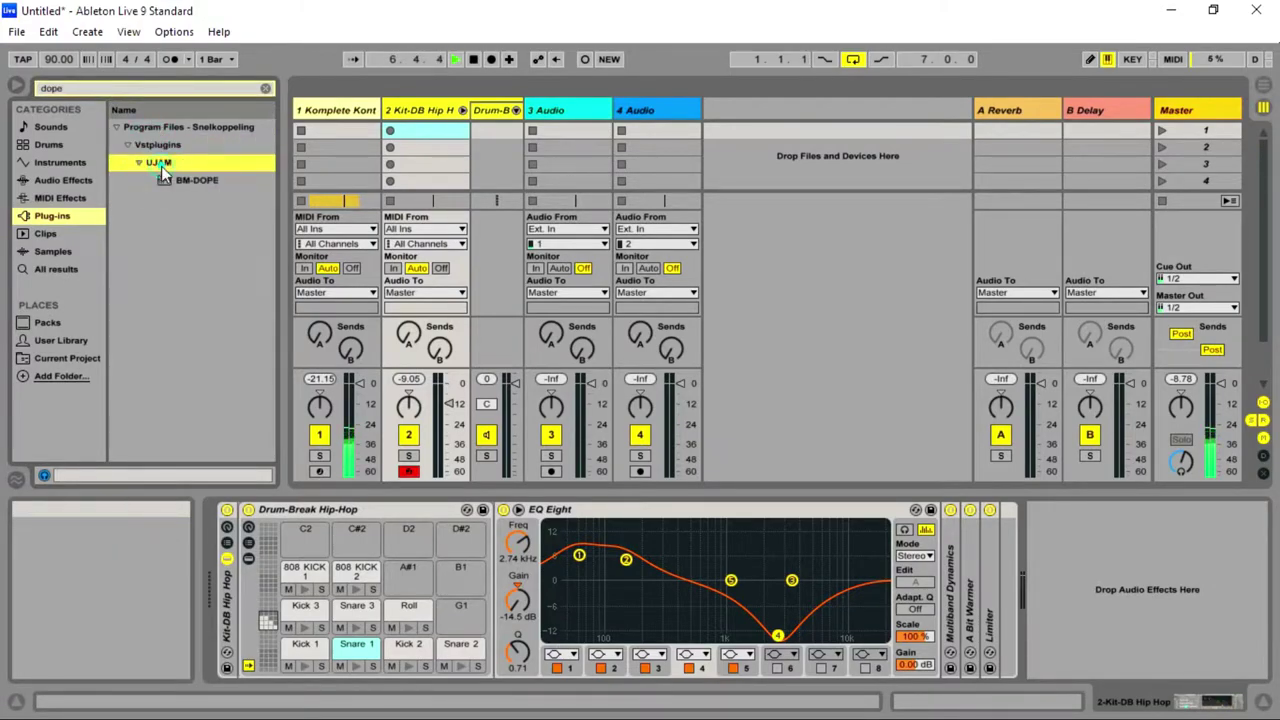
left_click_drag(190, 181, 413, 101)
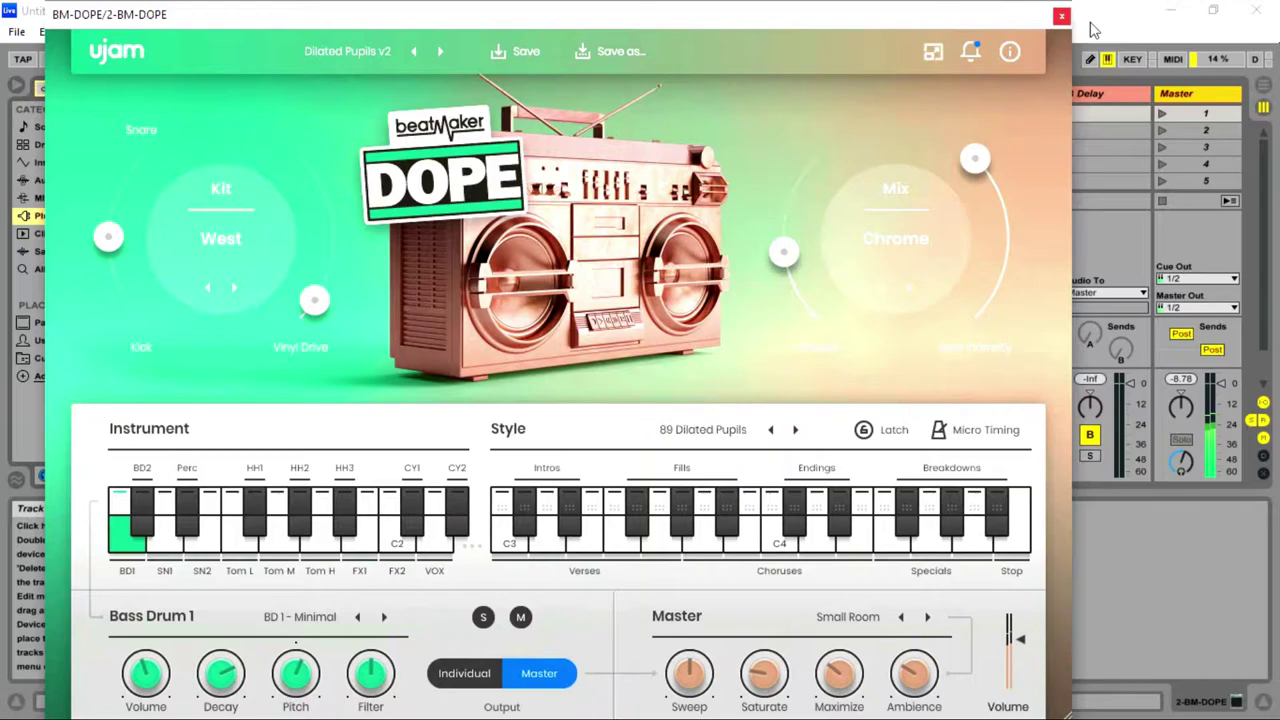
- Browse forward through the BM-DOPE presets to Metal Slug v2 and close the plug-in window
left_click(432, 57)
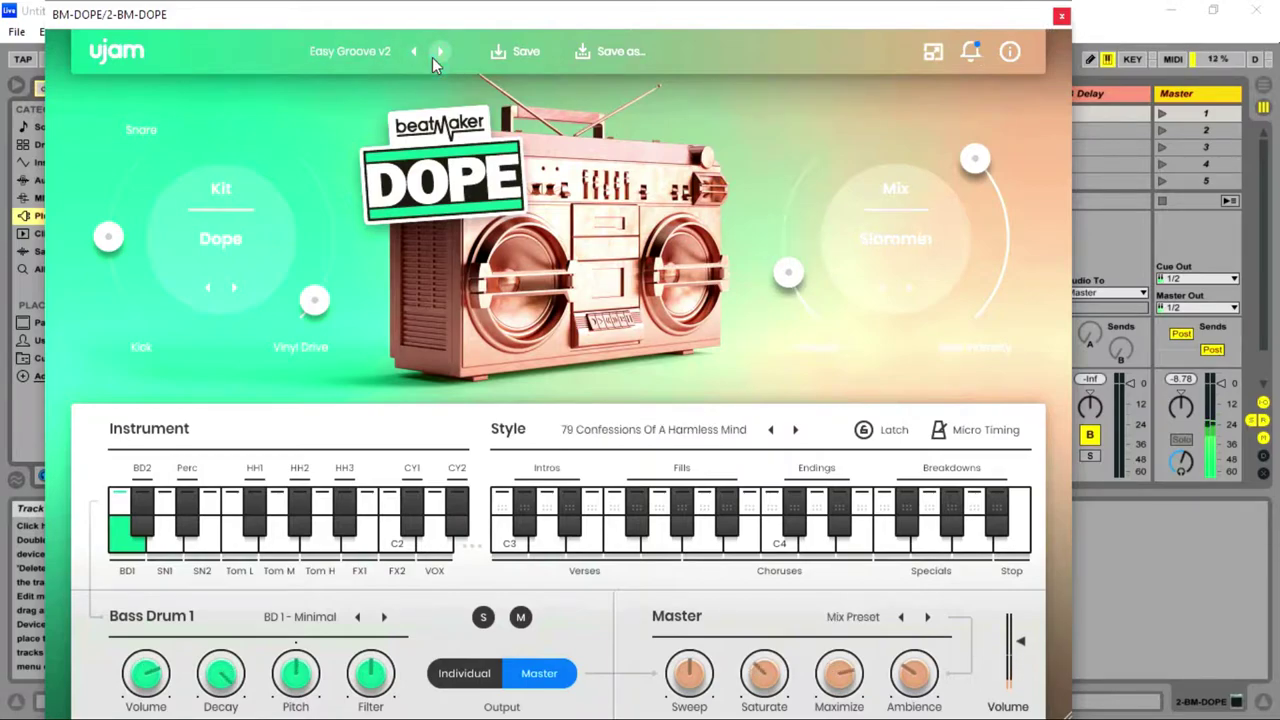
left_click(432, 57)
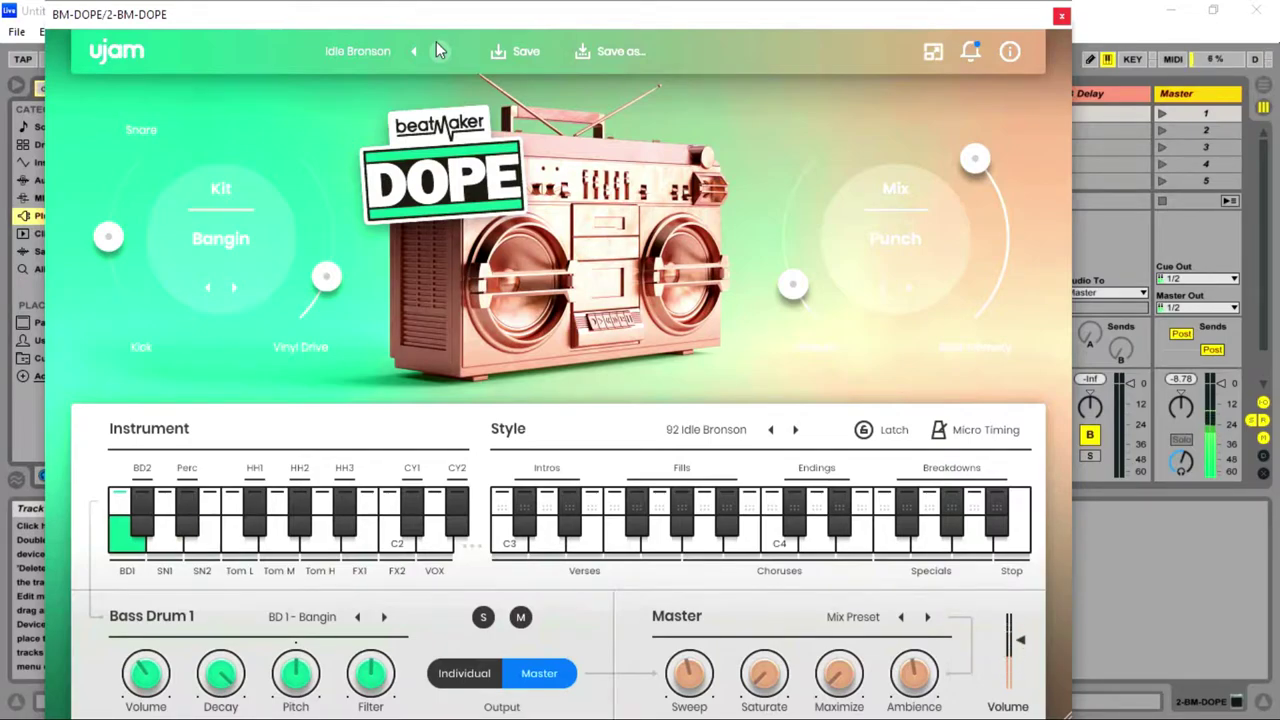
left_click(436, 50)
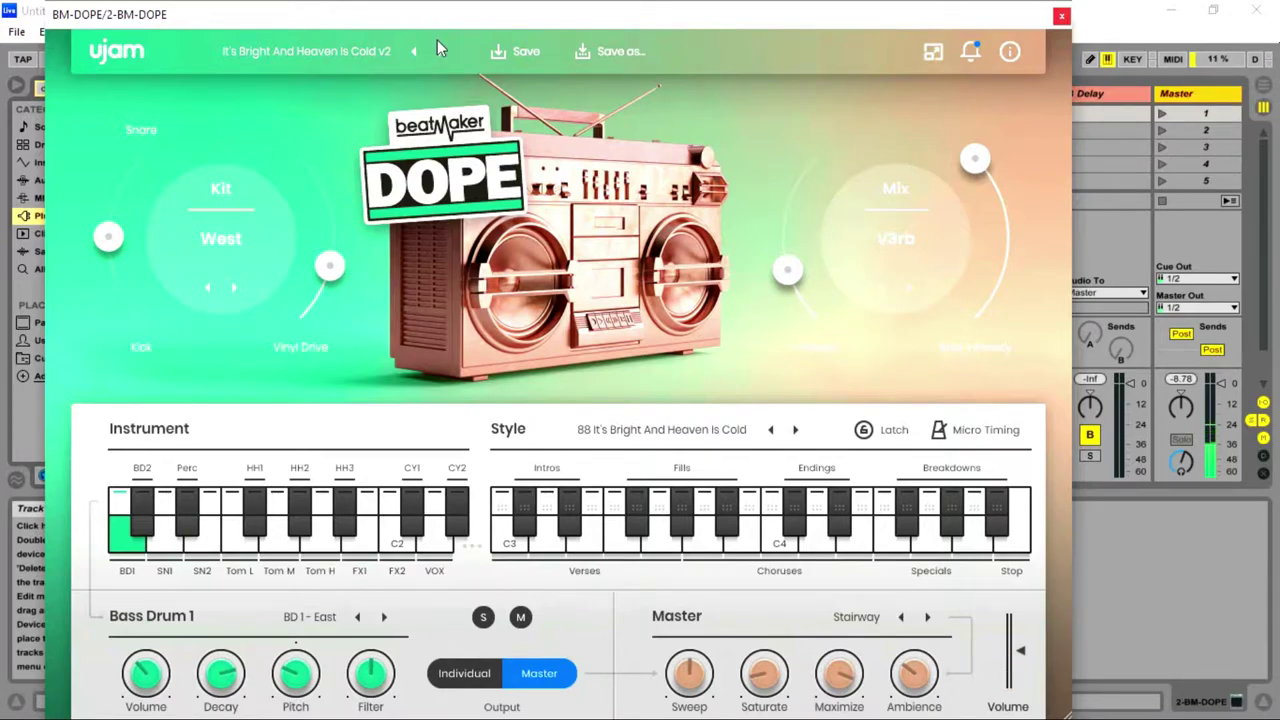
left_click(438, 50)
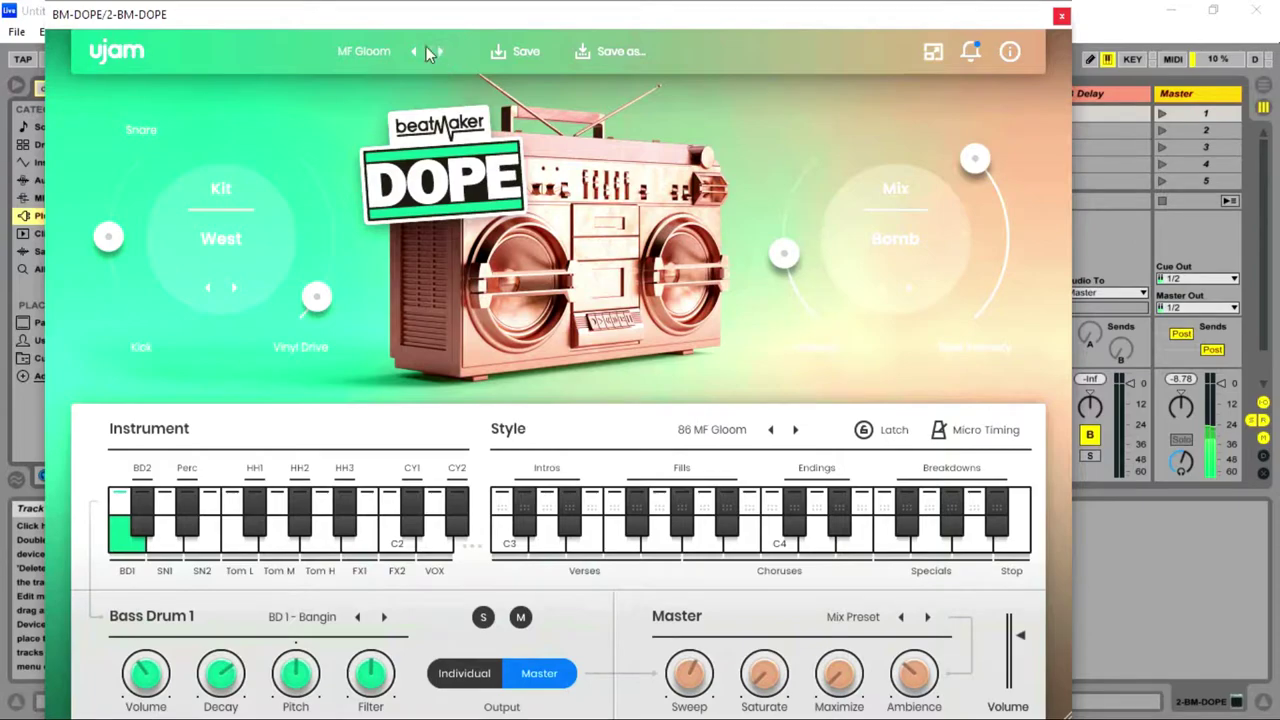
left_click_drag(494, 27, 461, 8)
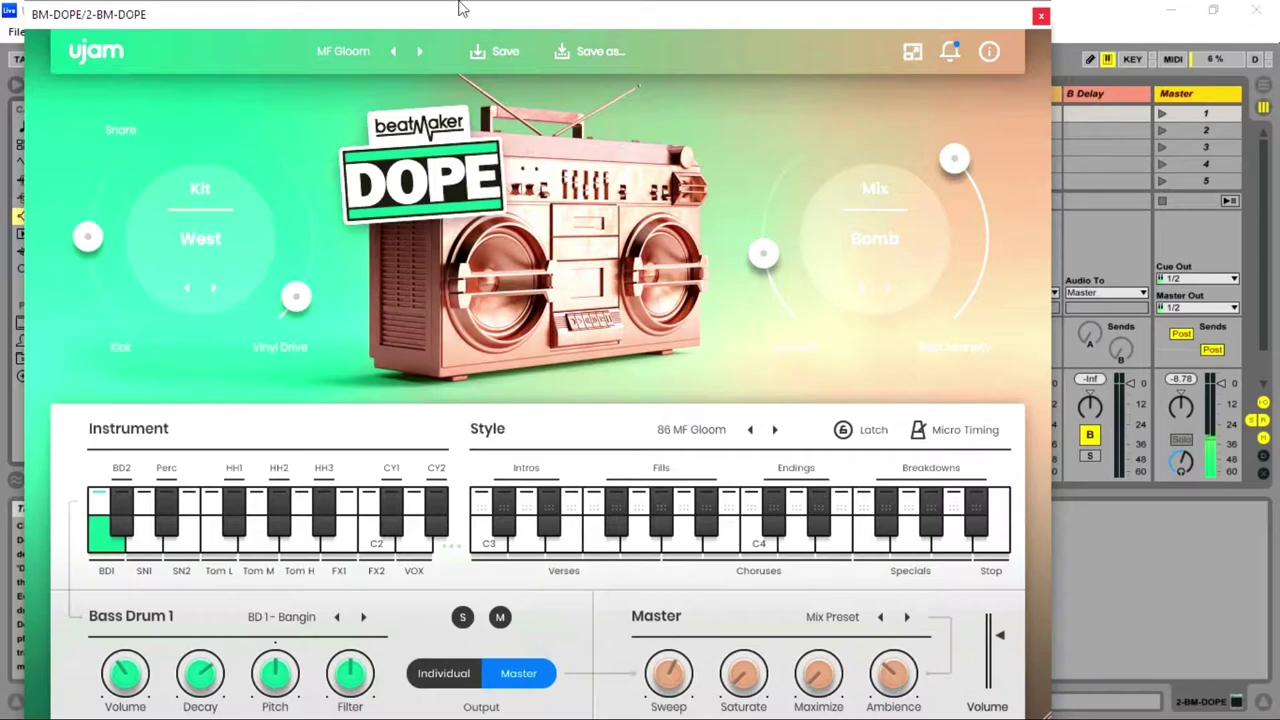
left_click(421, 51)
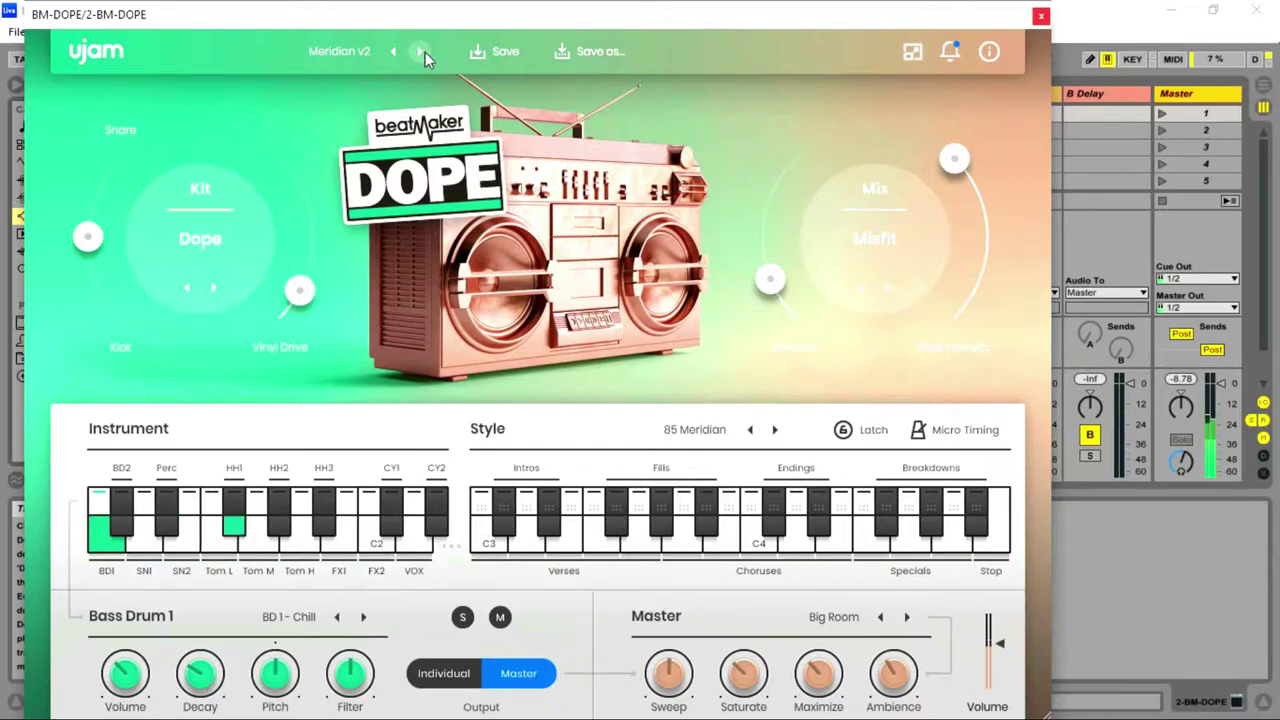
left_click(423, 51)
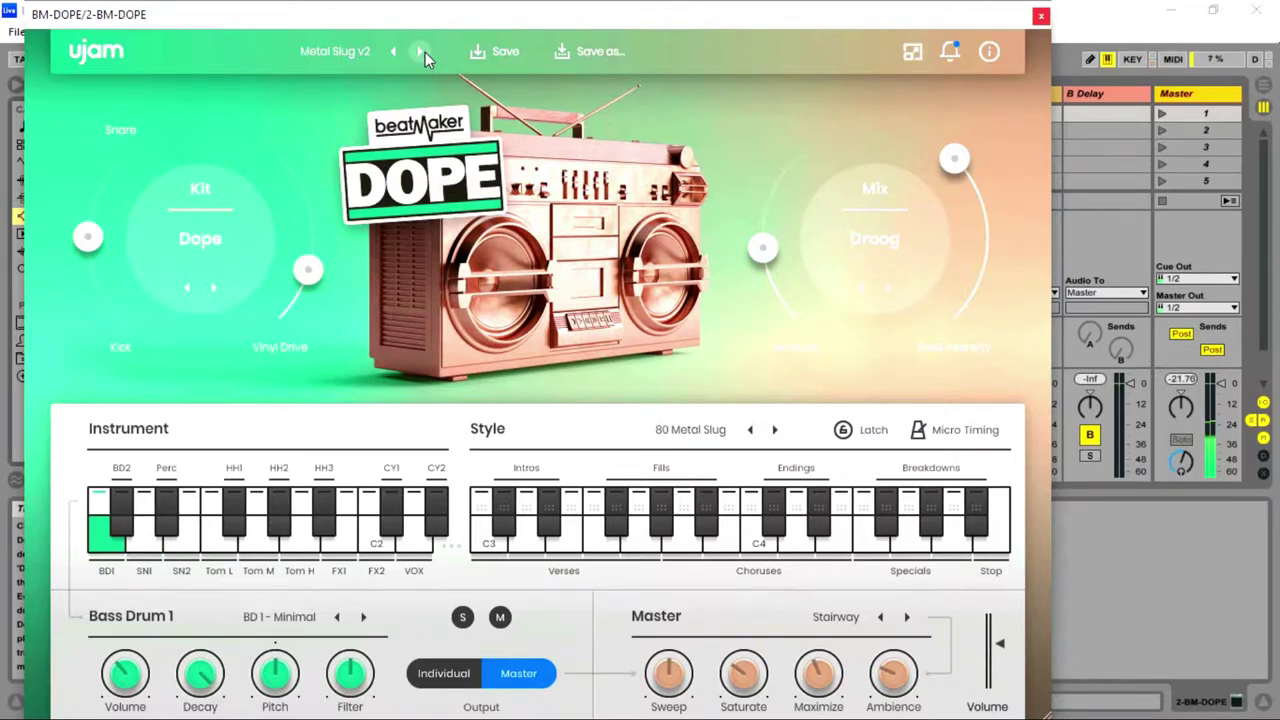
left_click(1040, 18)
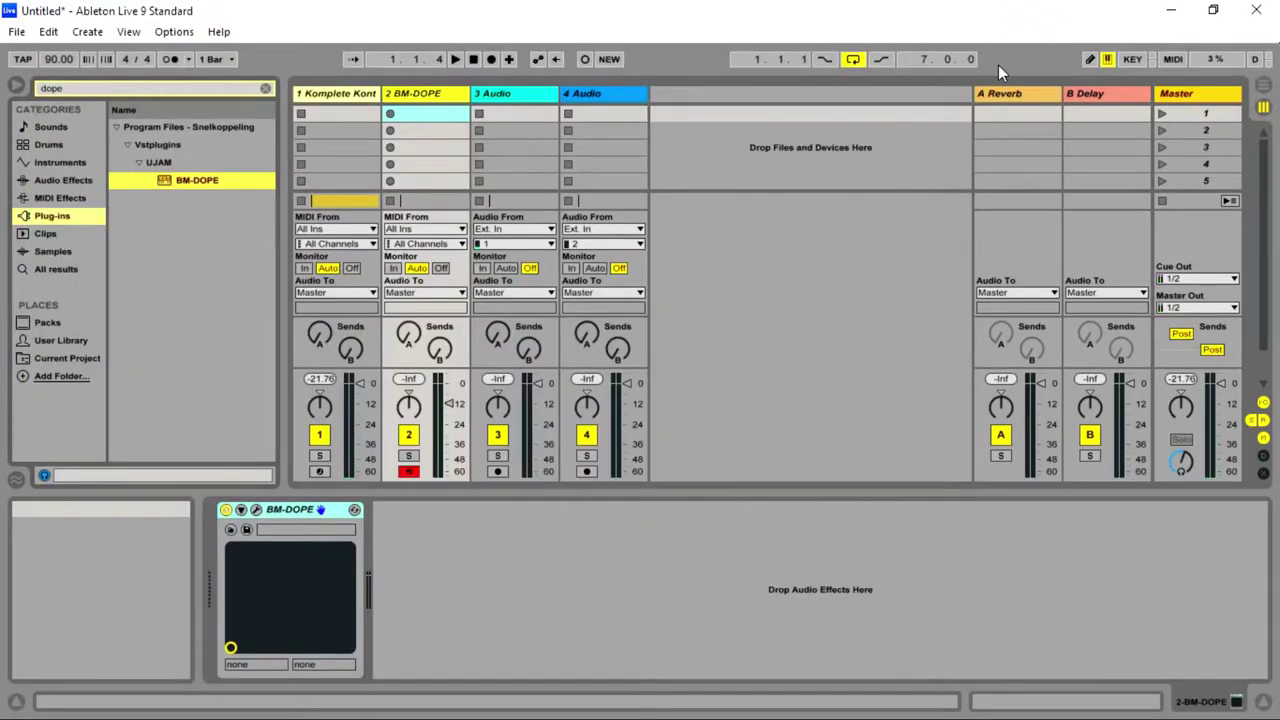
- Audition the BM-DOPE drums by playing them along with the looped Komplete Kontrol part
key("space")
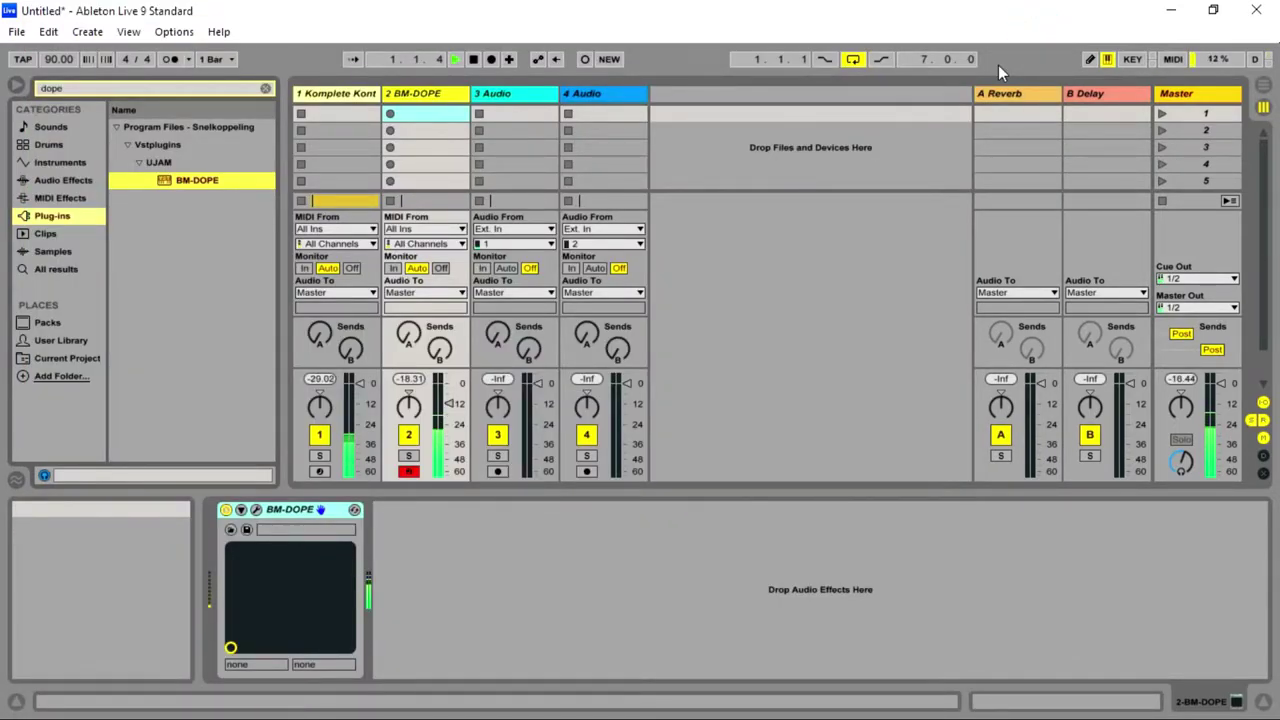
key("space")
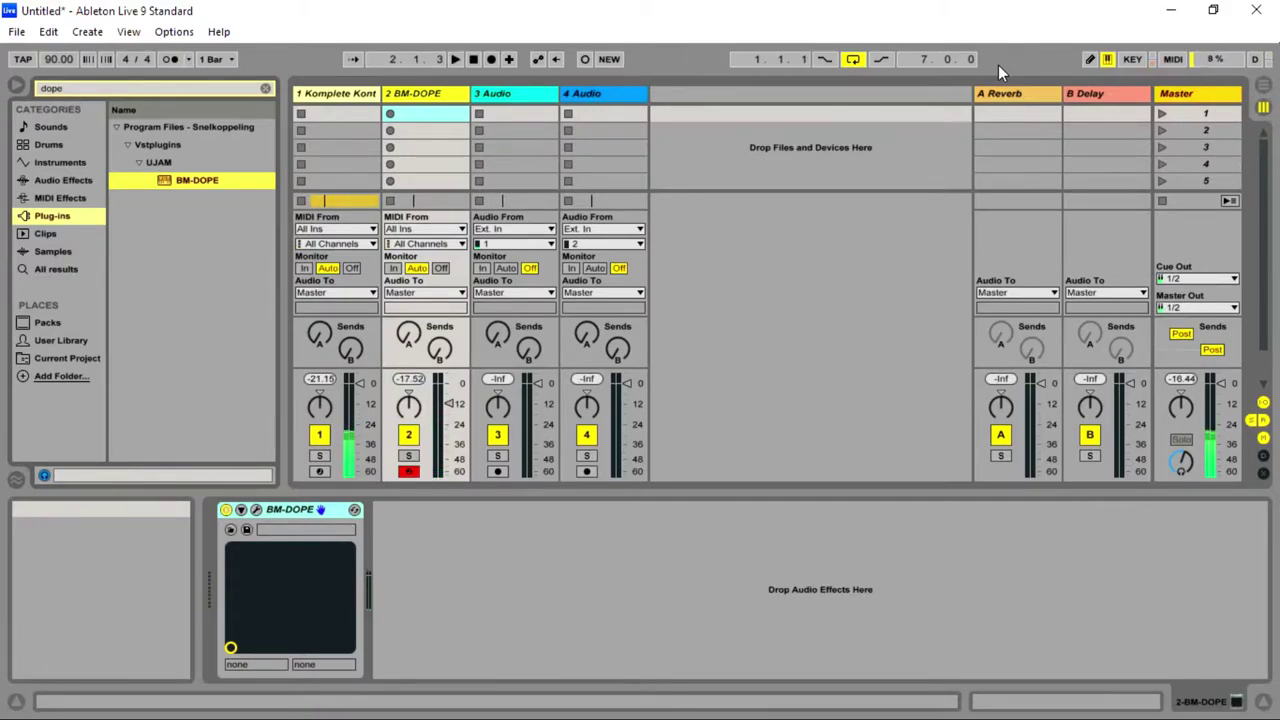
key("space")
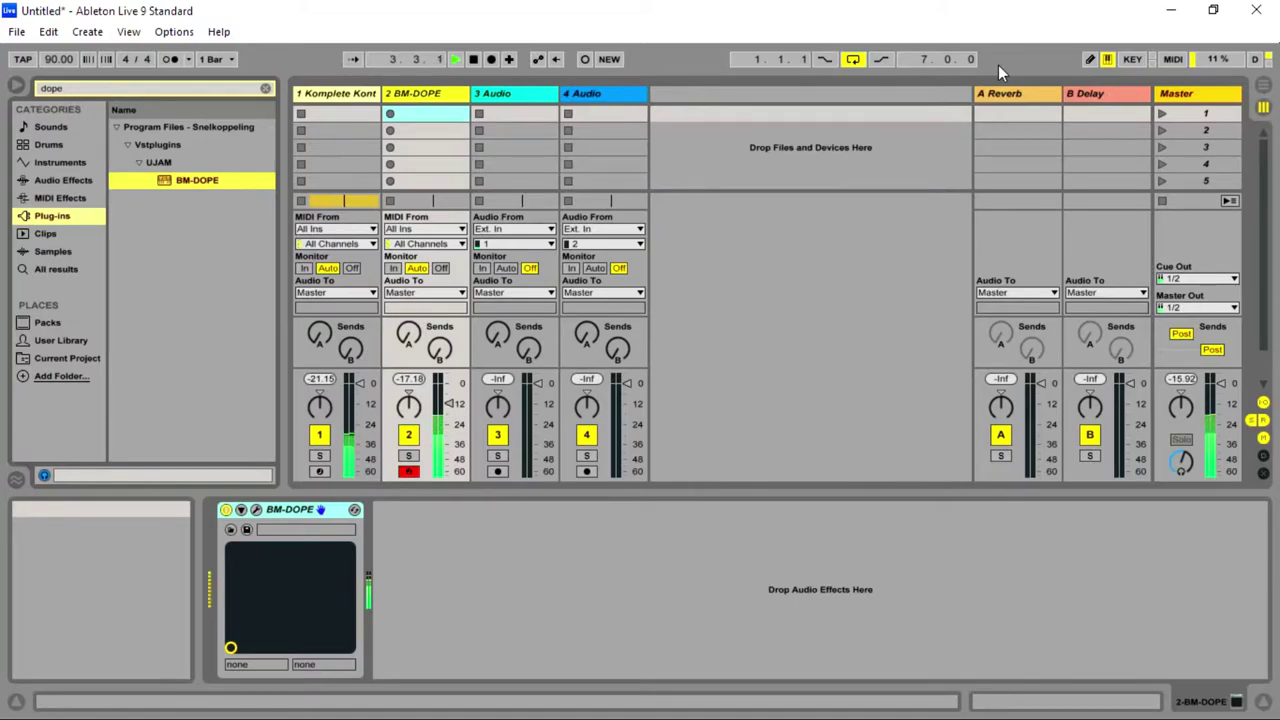
key("space")
- In the Arrangement, record a drum take on the BM-DOPE track over the loop, restarting the aborted first attempt
key("Tab")
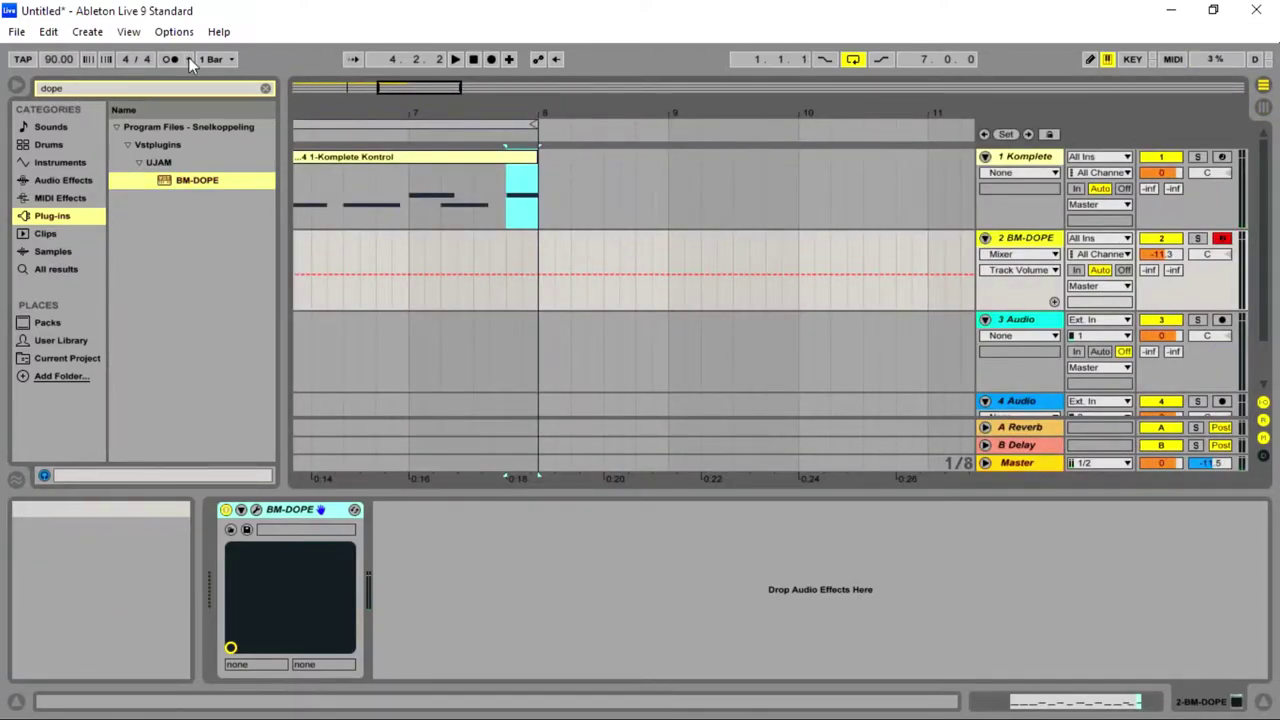
left_click(491, 59)
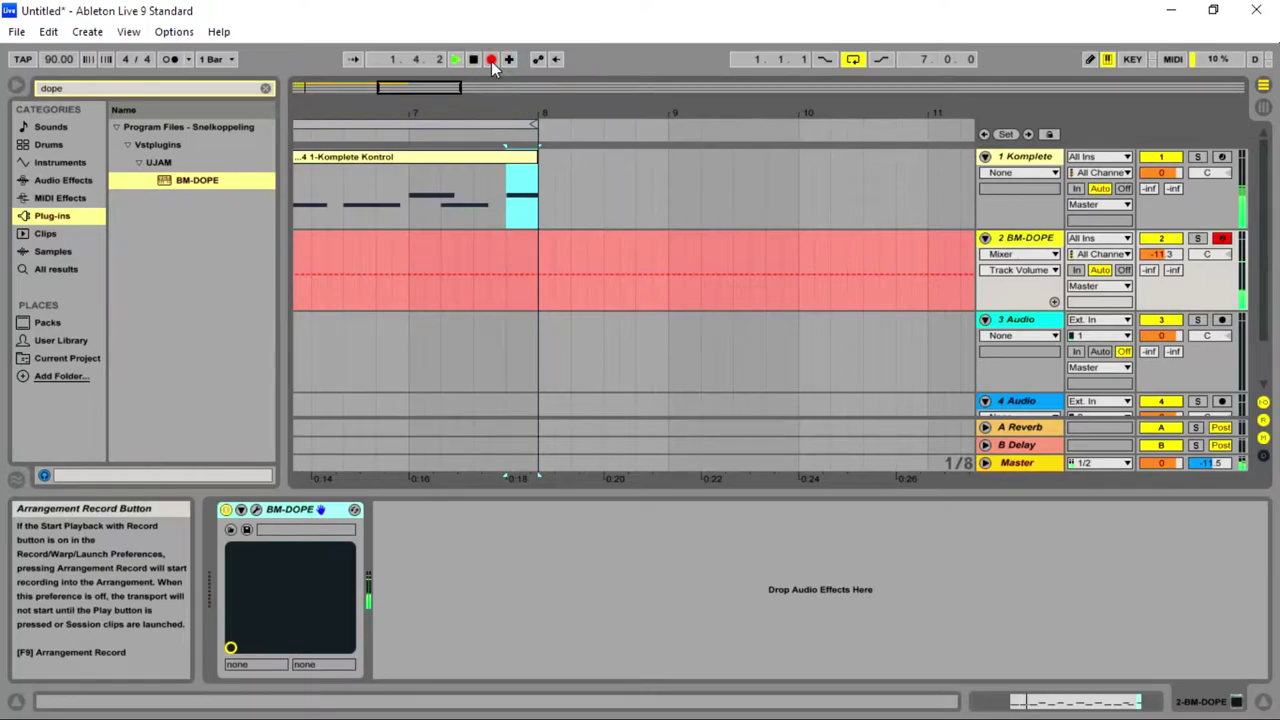
left_click(491, 59)
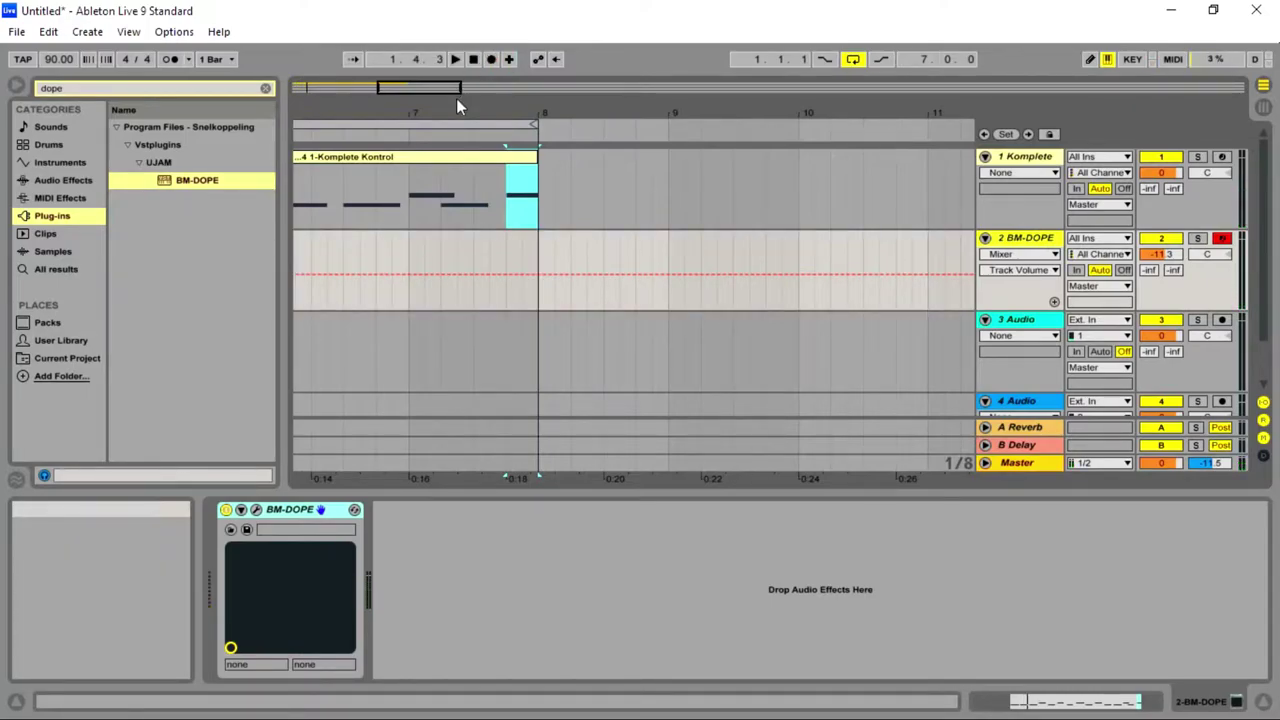
left_click(440, 123)
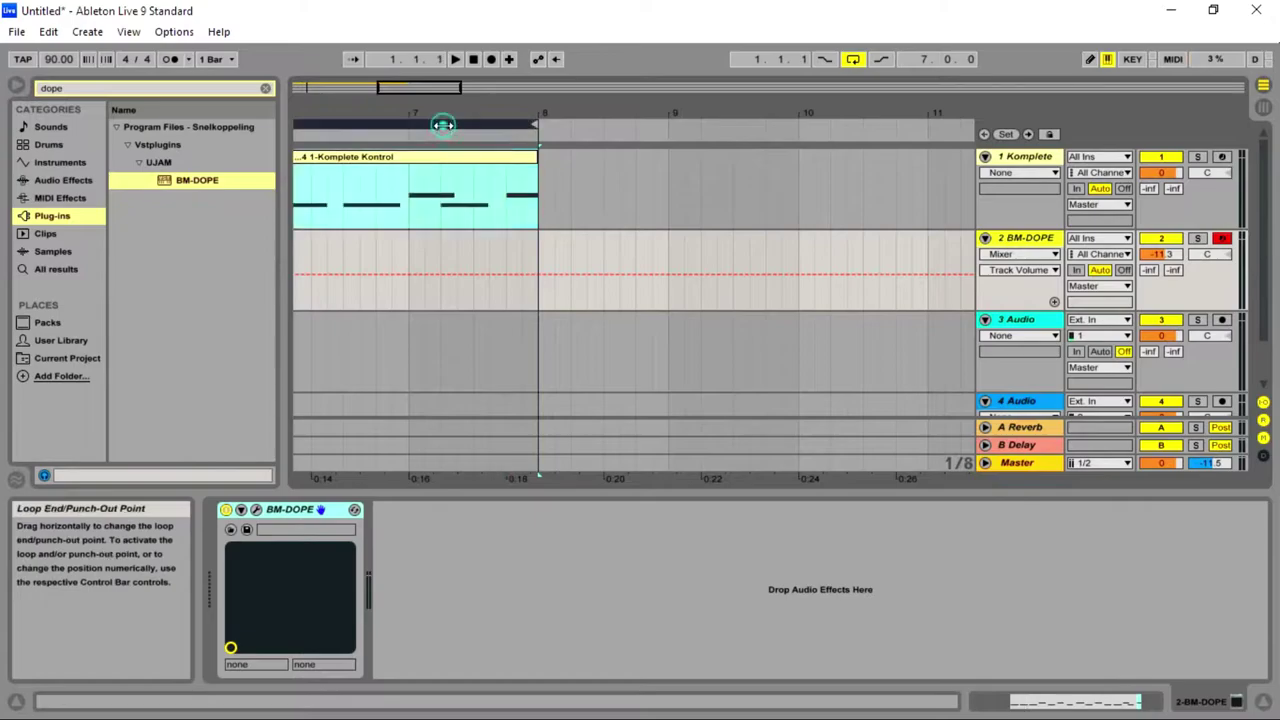
left_click(492, 60)
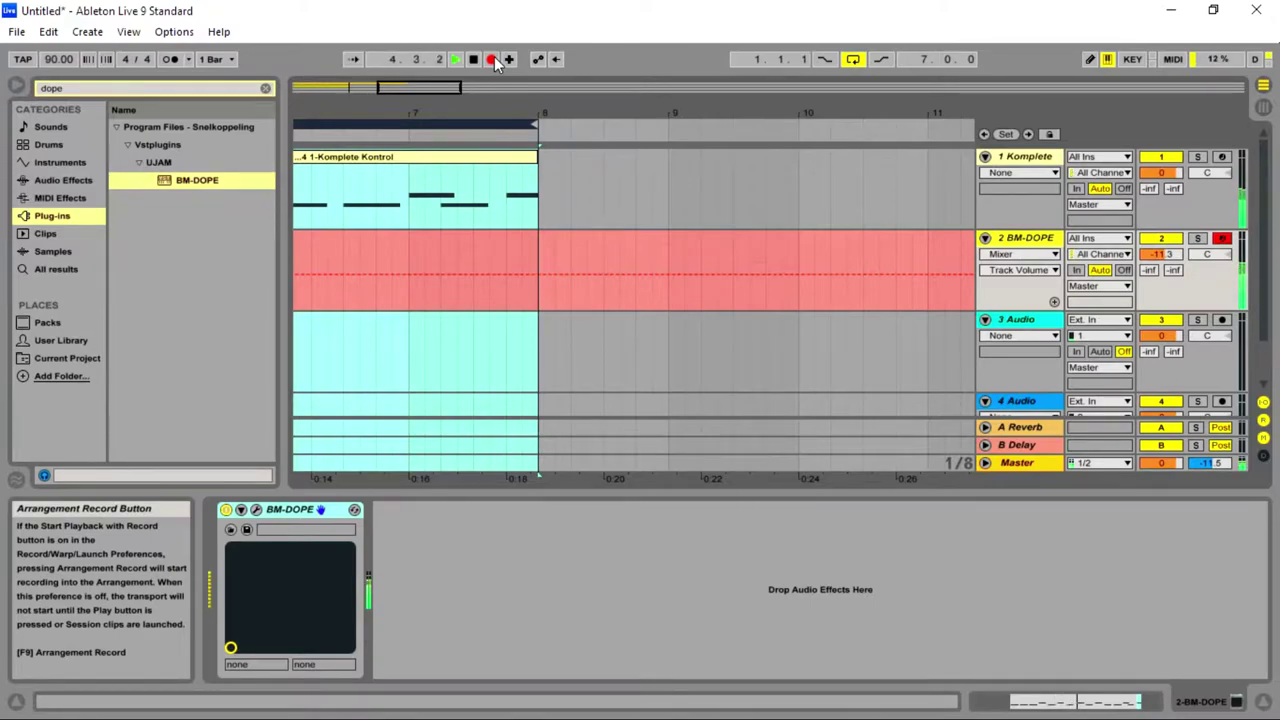
left_click(492, 60)
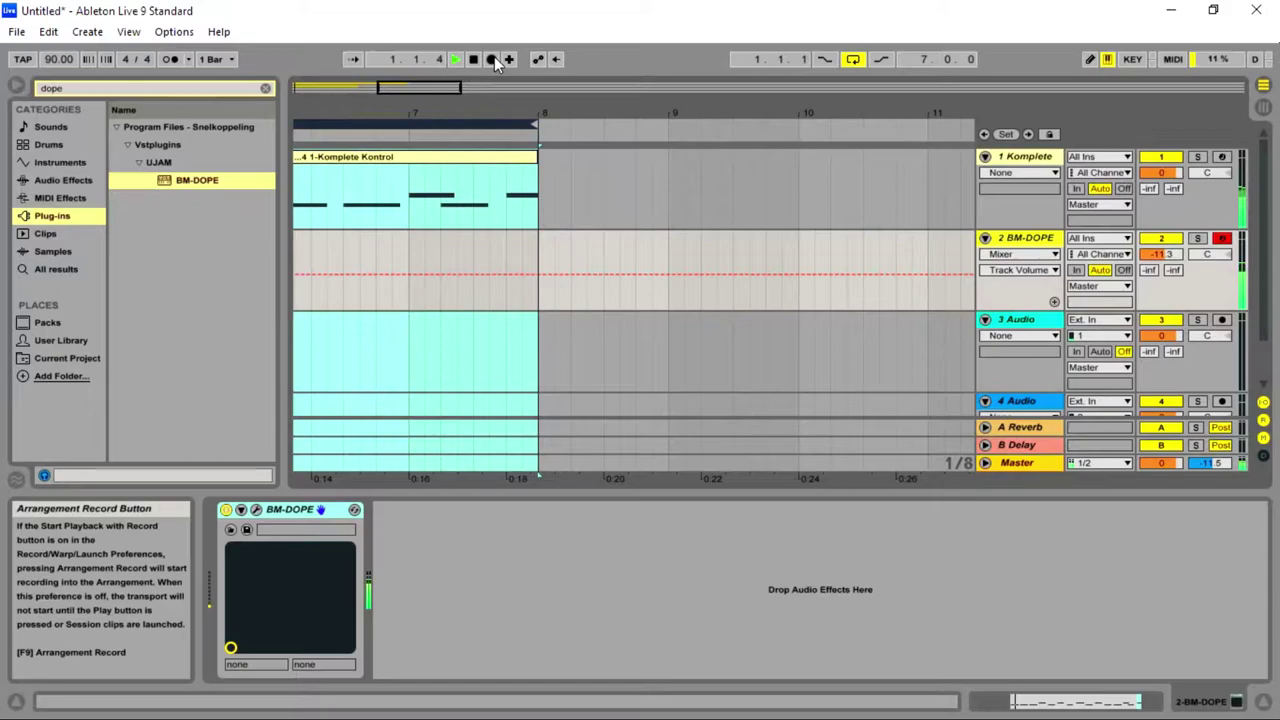
- Shorten the arrangement loop to four bars and extend the BM-DOPE clip's end to 5.1.1
left_click_drag(429, 86, 400, 100)
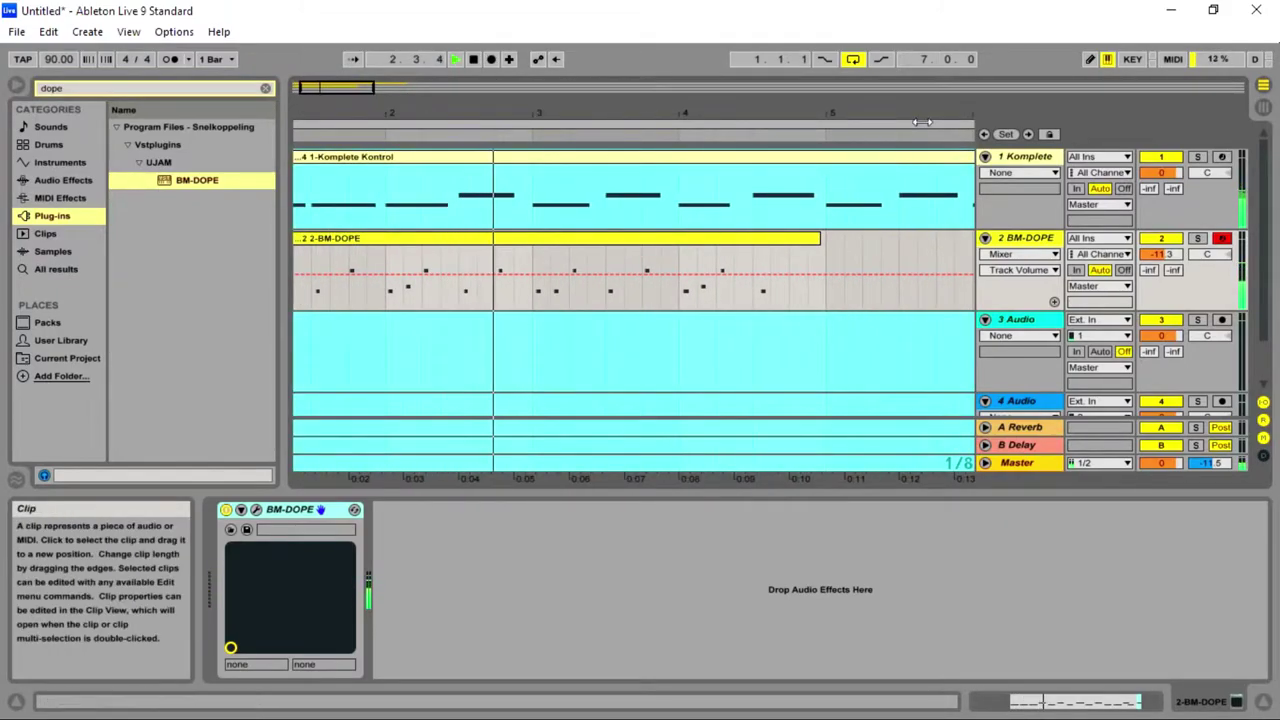
left_click_drag(966, 126, 824, 150)
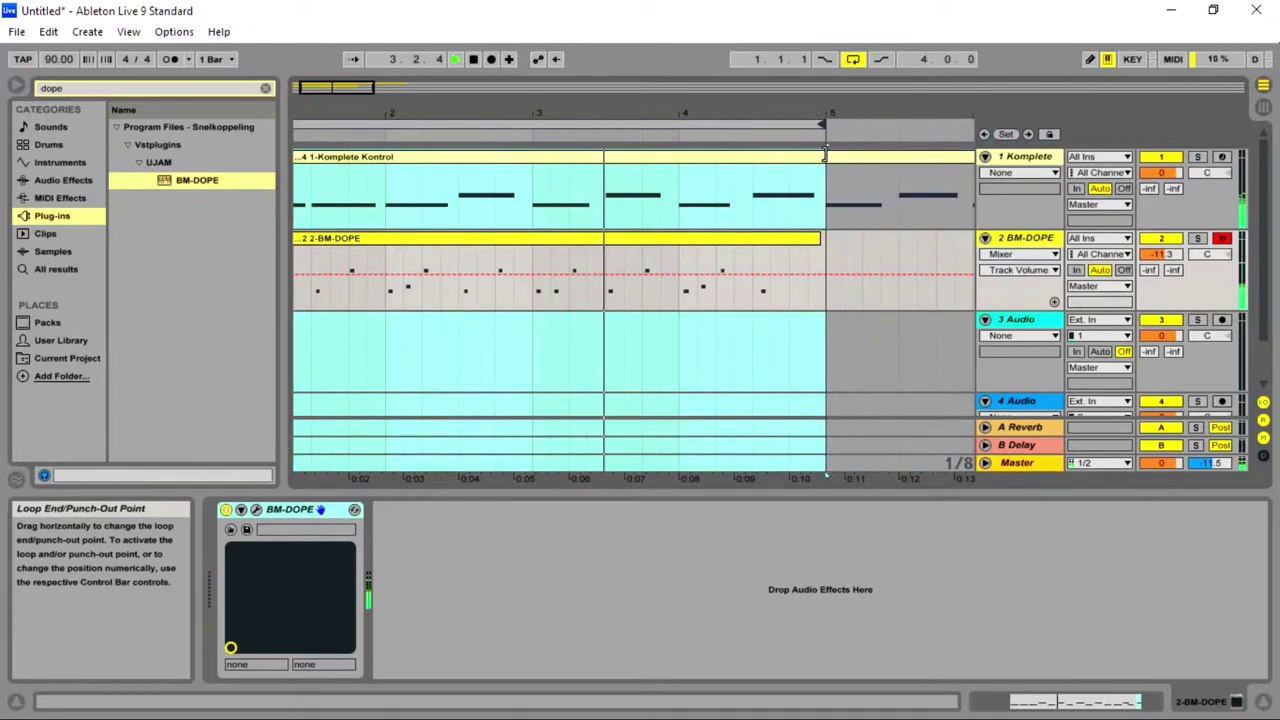
left_click(826, 240)
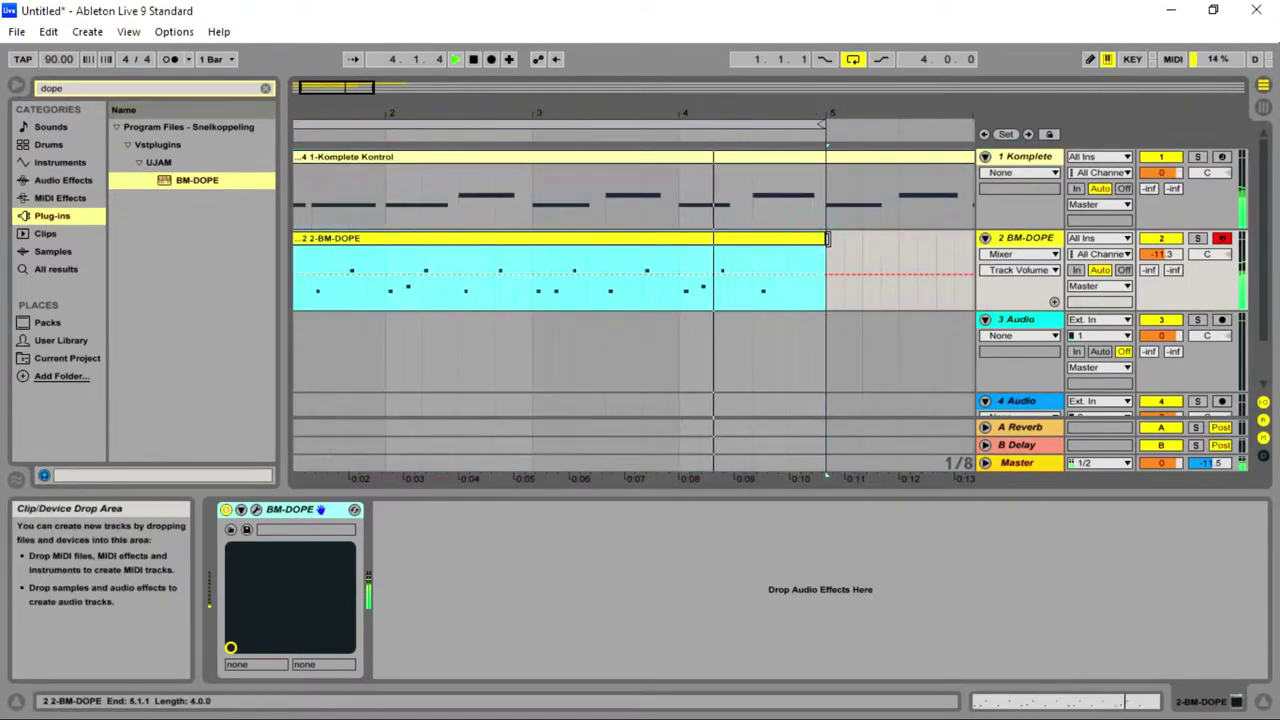
- Open the BM-DOPE clip's notes and quantize the first two C1 notes in bar 1
double_click(805, 240)
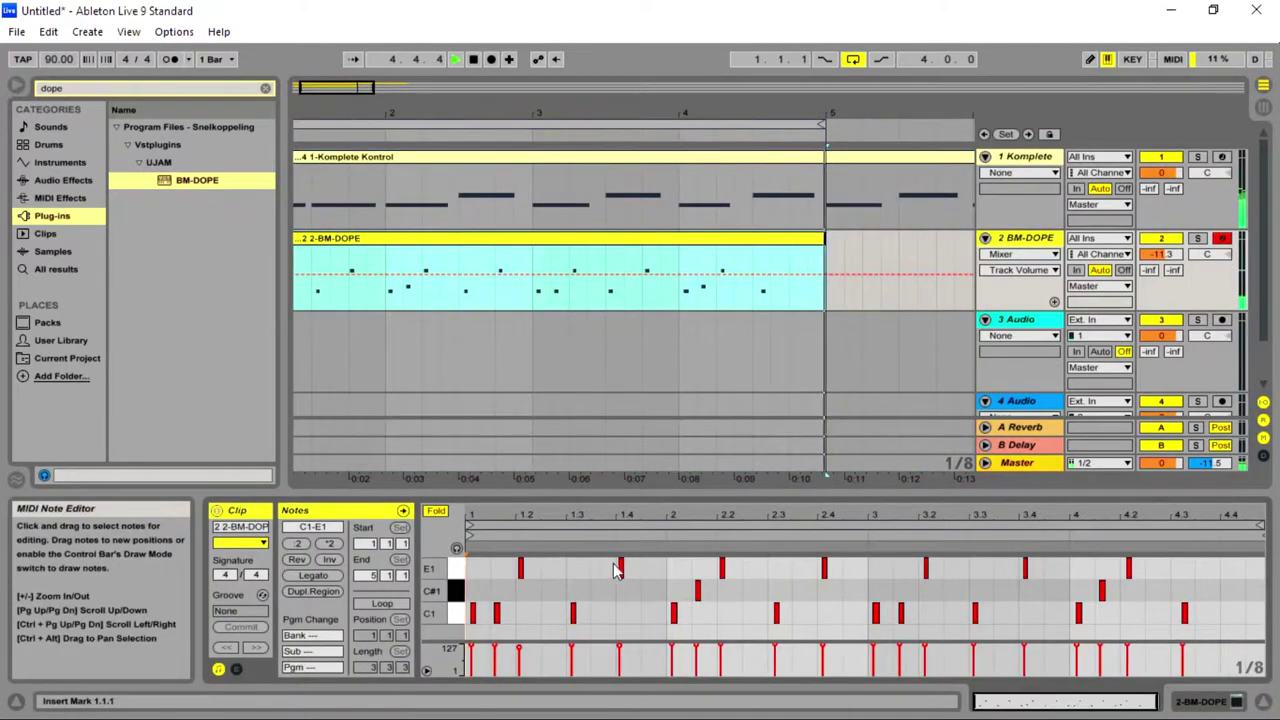
left_click_drag(987, 704, 985, 706)
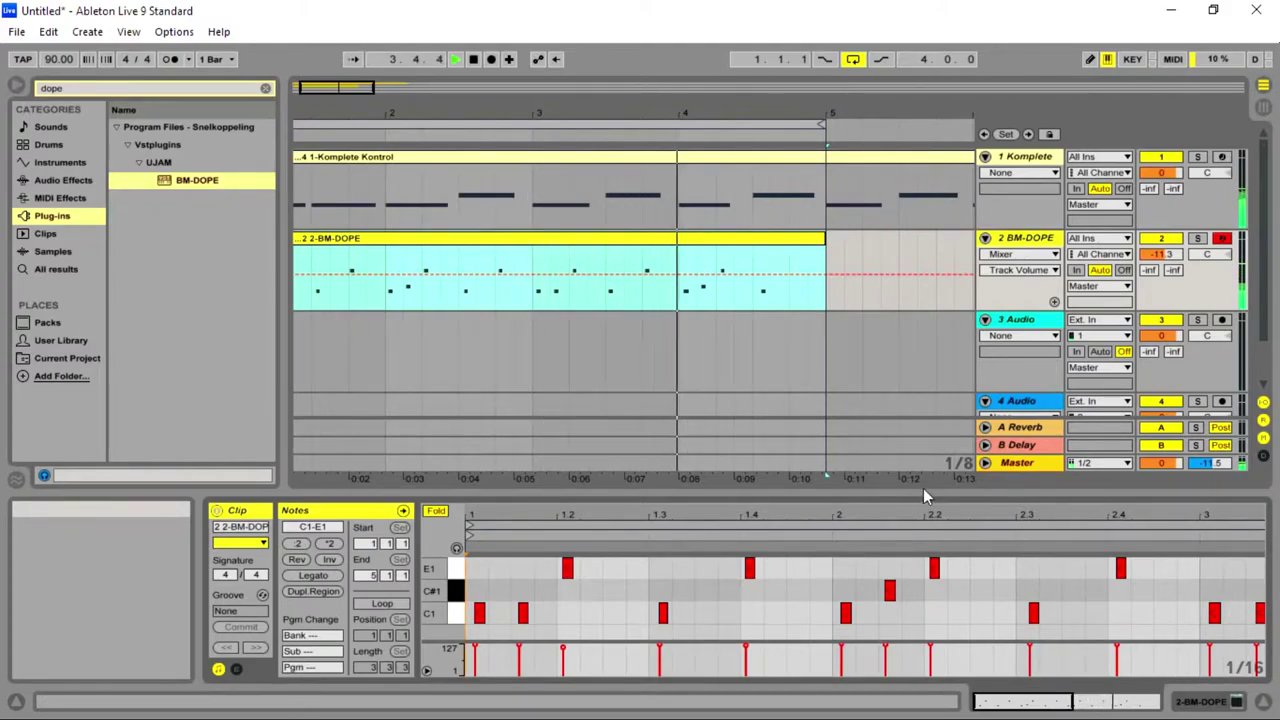
left_click_drag(1000, 701, 1000, 695)
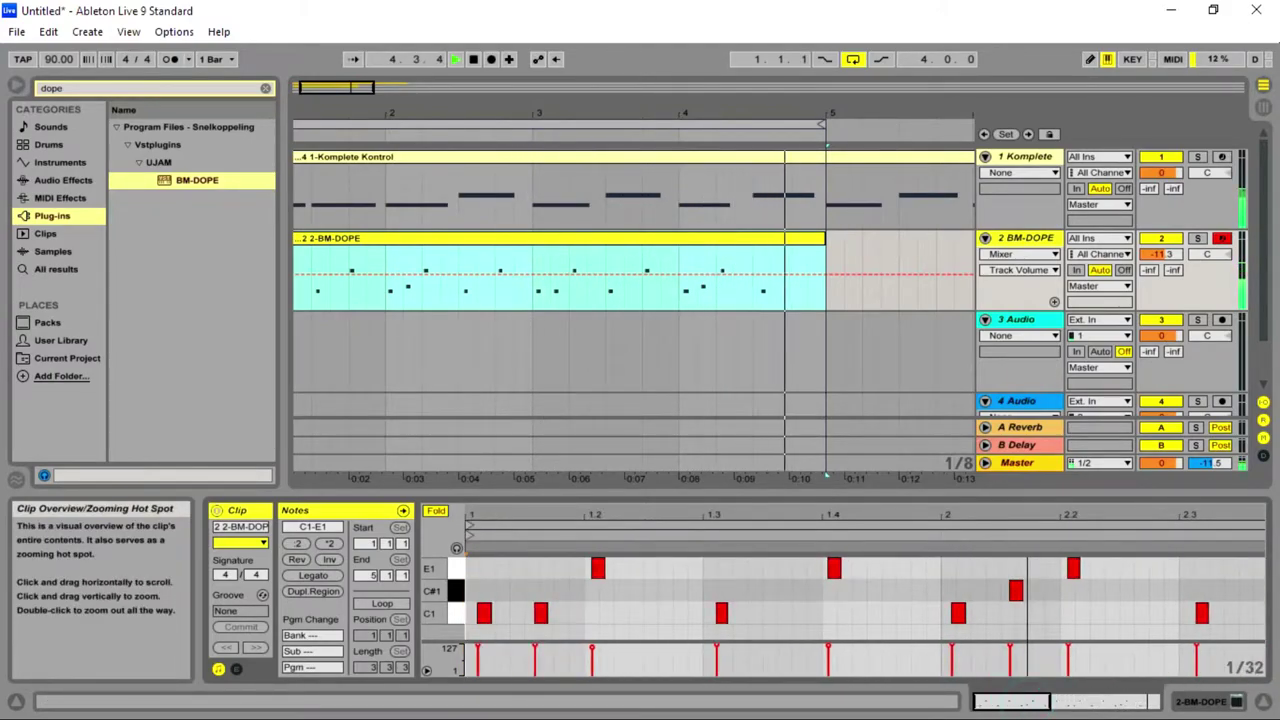
left_click_drag(556, 606, 474, 618)
right_click(474, 618)
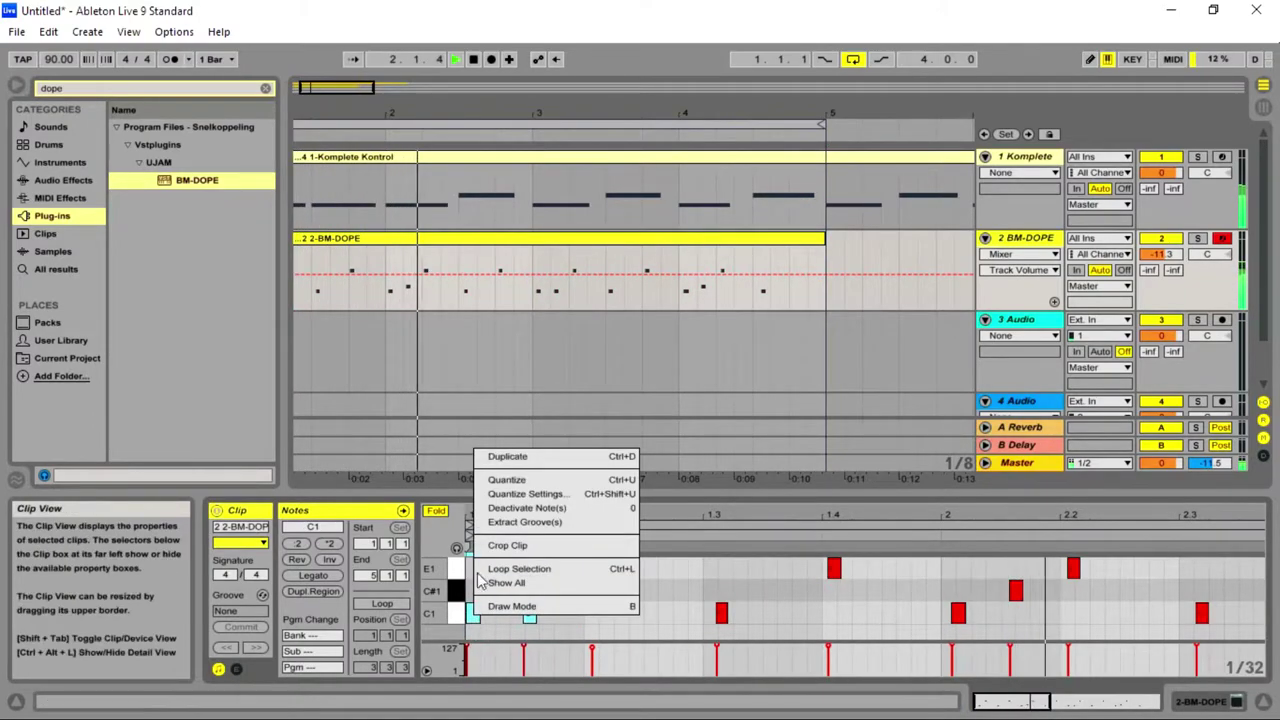
left_click(494, 480)
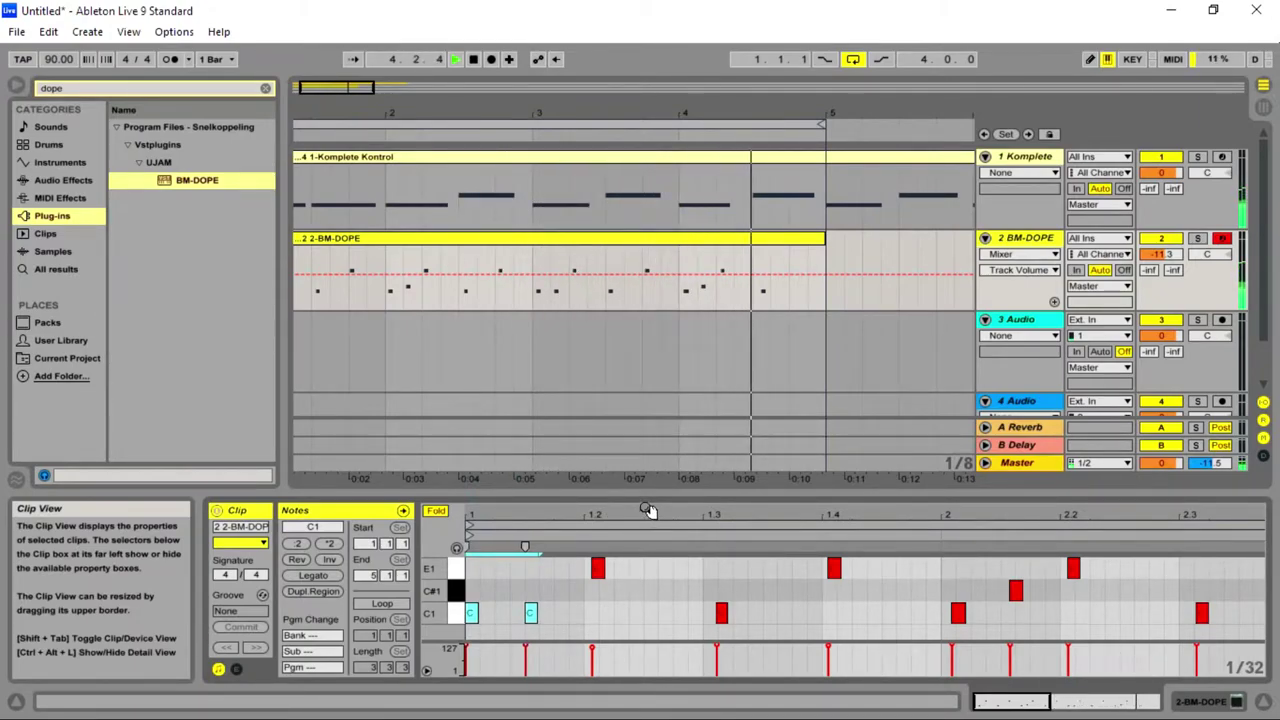
- Quantize the E1 note near 1.2 together with the C1 note near 1.3
mouse_move(765, 560)
left_mouse_down()
mouse_move(583, 553)
mouse_move(723, 622)
left_mouse_up()
right_click(604, 575)
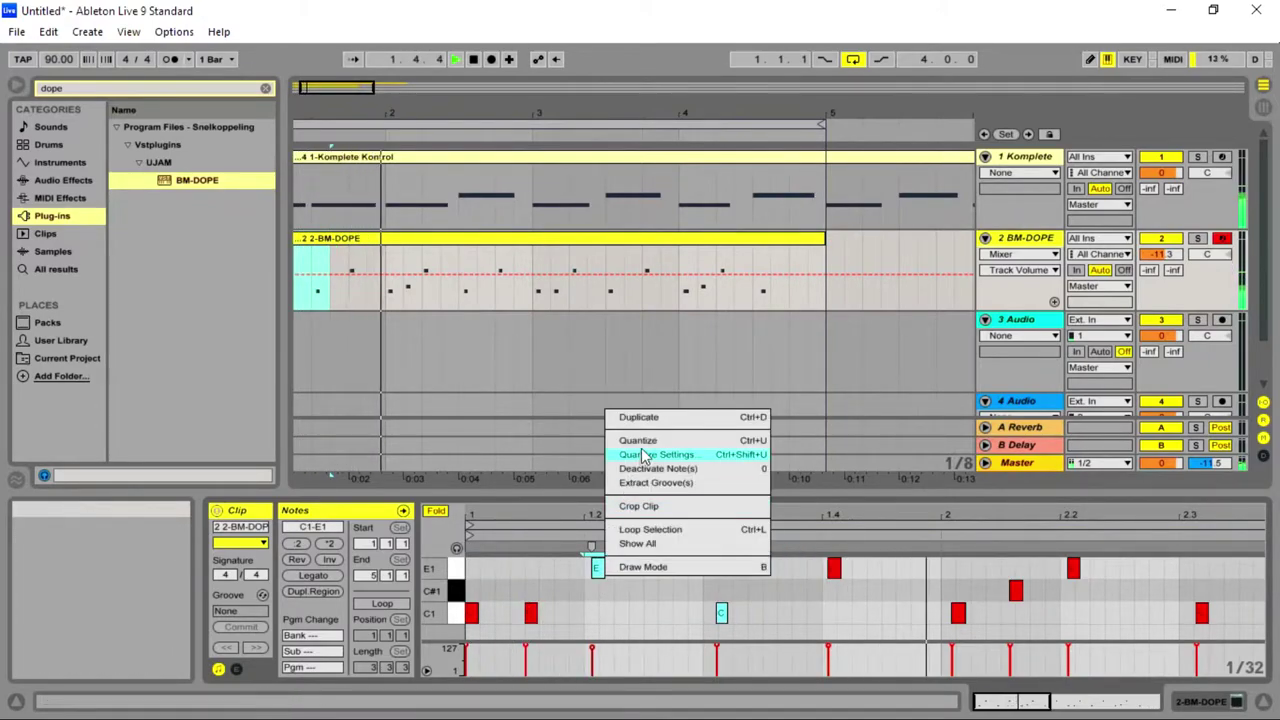
left_click(638, 441)
left_click(745, 621)
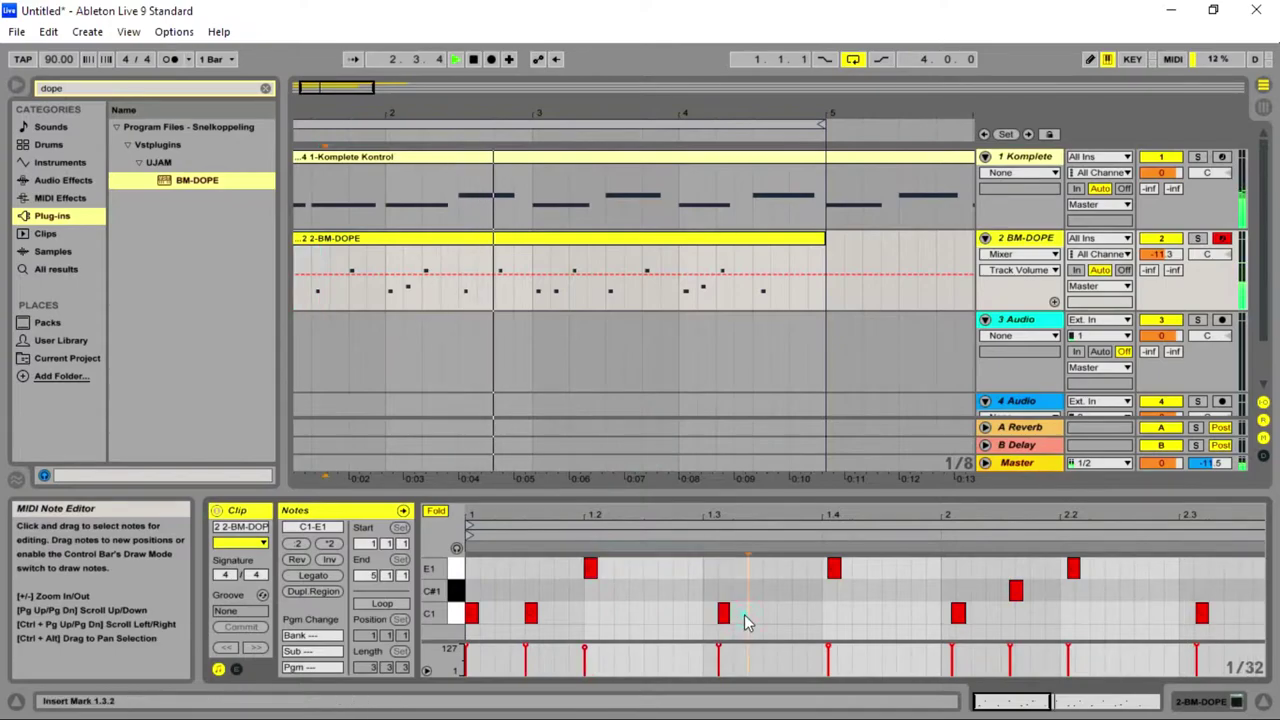
- Quantize the start of the C1 note near 1.3 to 1/4
right_click(724, 613)
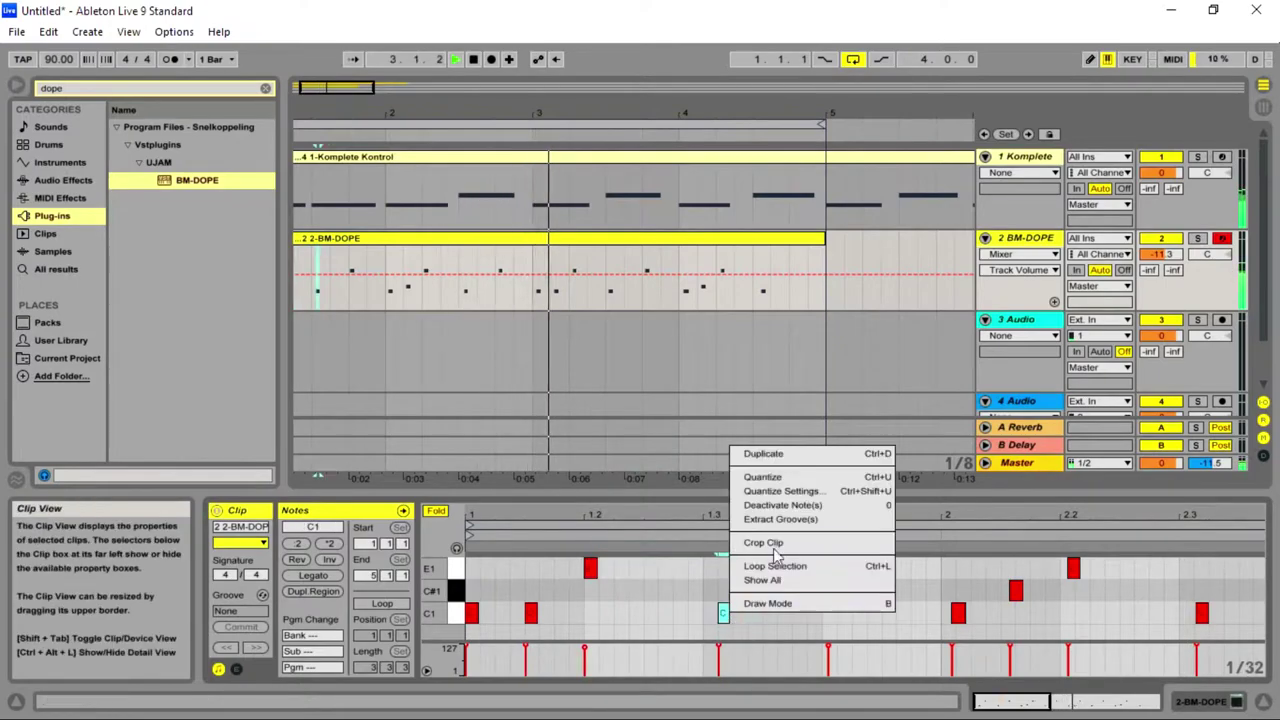
left_click(795, 492)
left_click(705, 348)
left_click(686, 370)
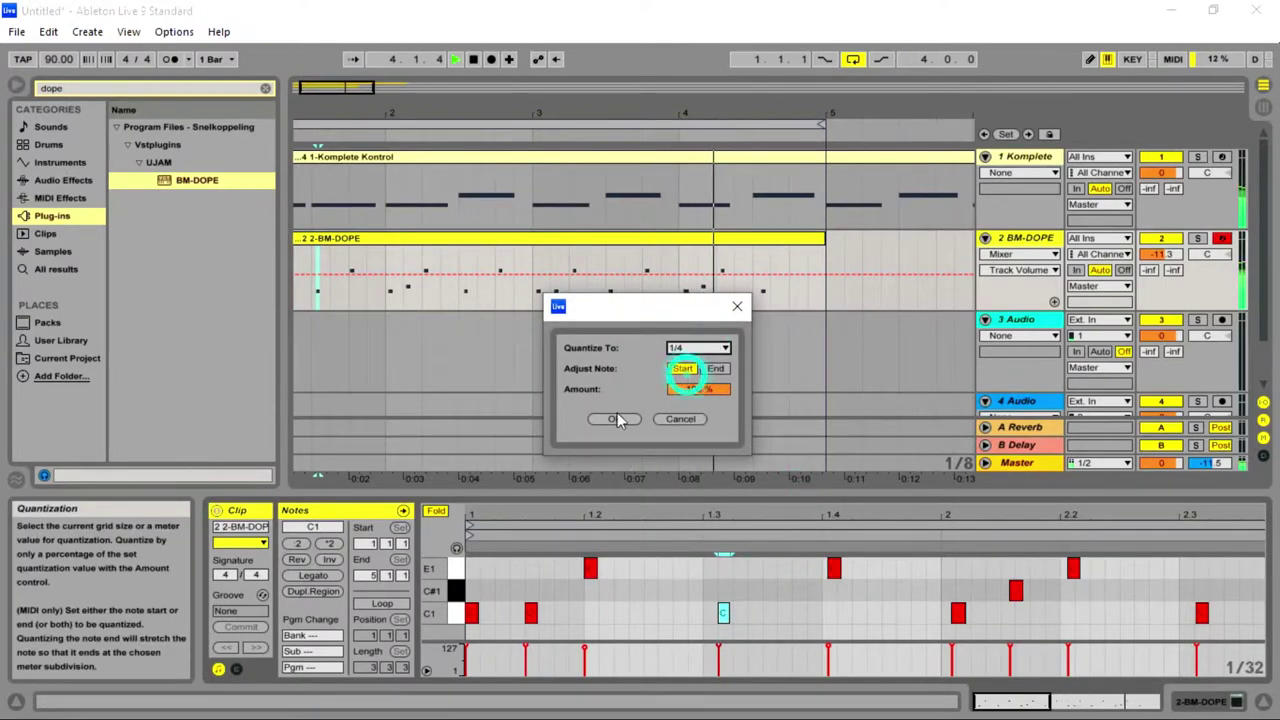
left_click(614, 419)
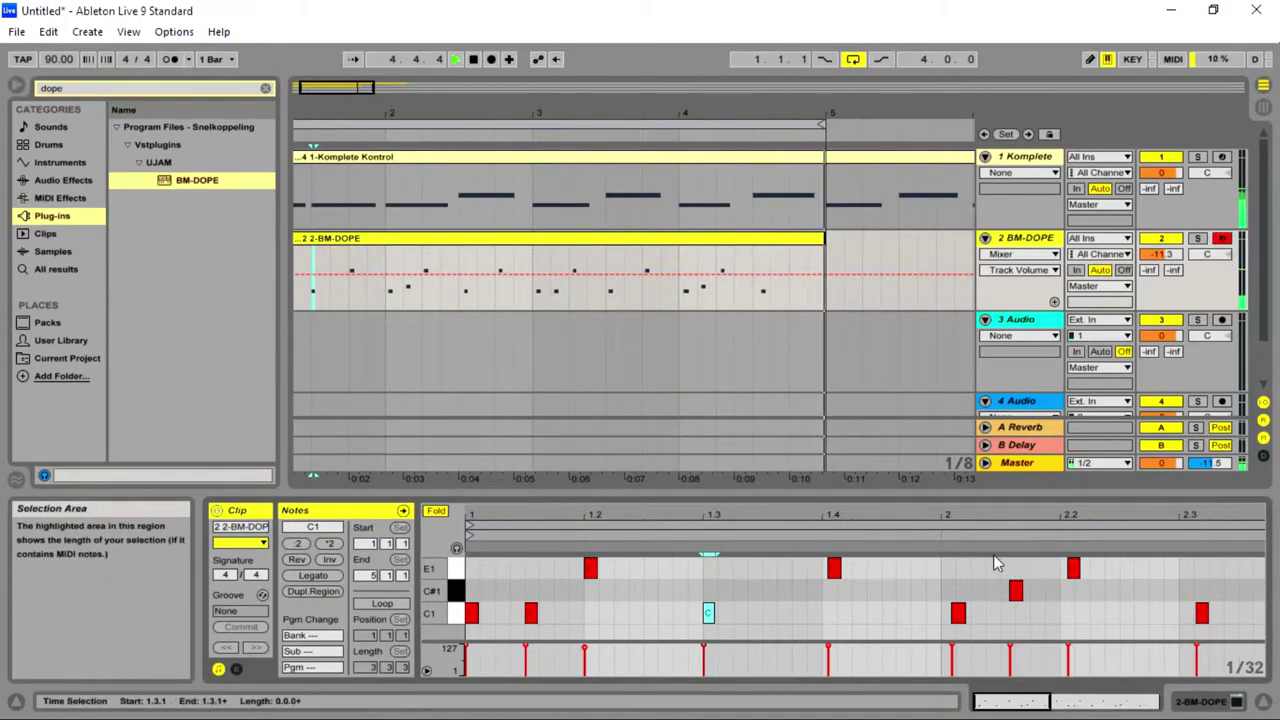
- Quantize the E1 note near 1.4 together with the C1 note near the start of bar 2
left_click_drag(843, 545, 986, 543)
left_click_drag(808, 560, 972, 643)
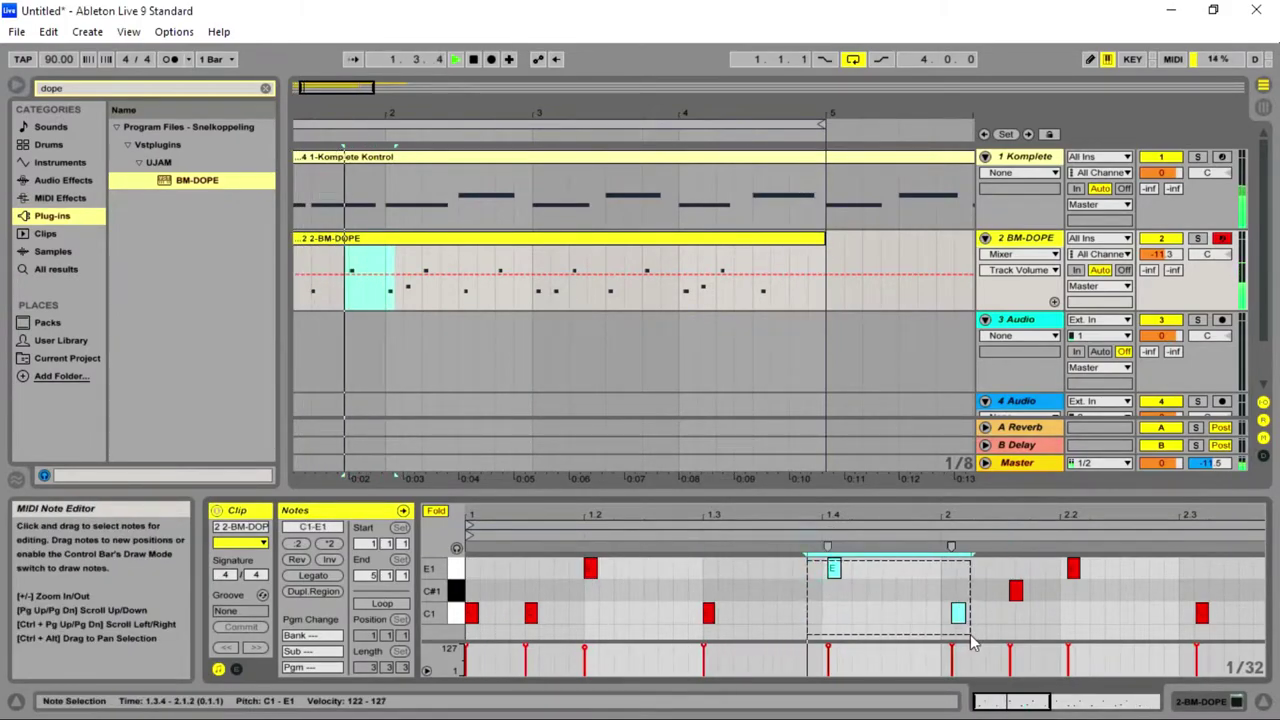
right_click(960, 638)
left_click(1040, 486)
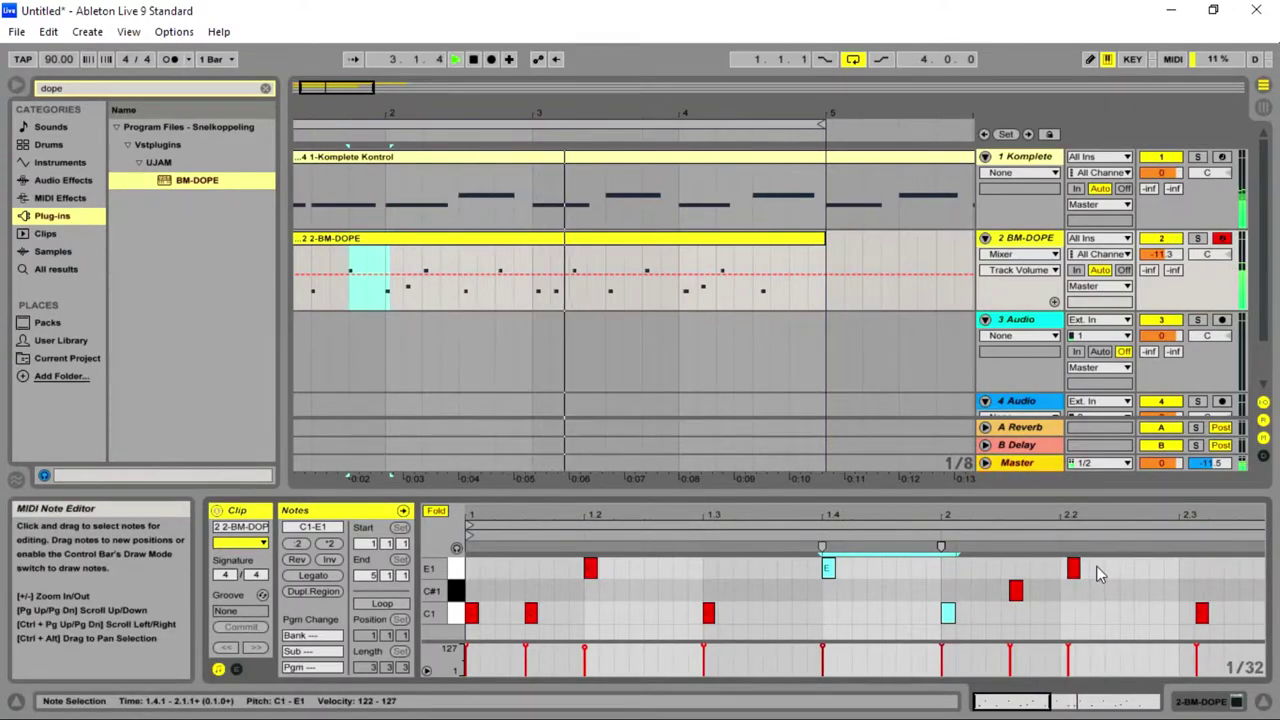
- Try to quantize the C#1 note near 2.1.3 together with the E1 note near 2.2, and undo it
left_click_drag(1023, 696, 1021, 707)
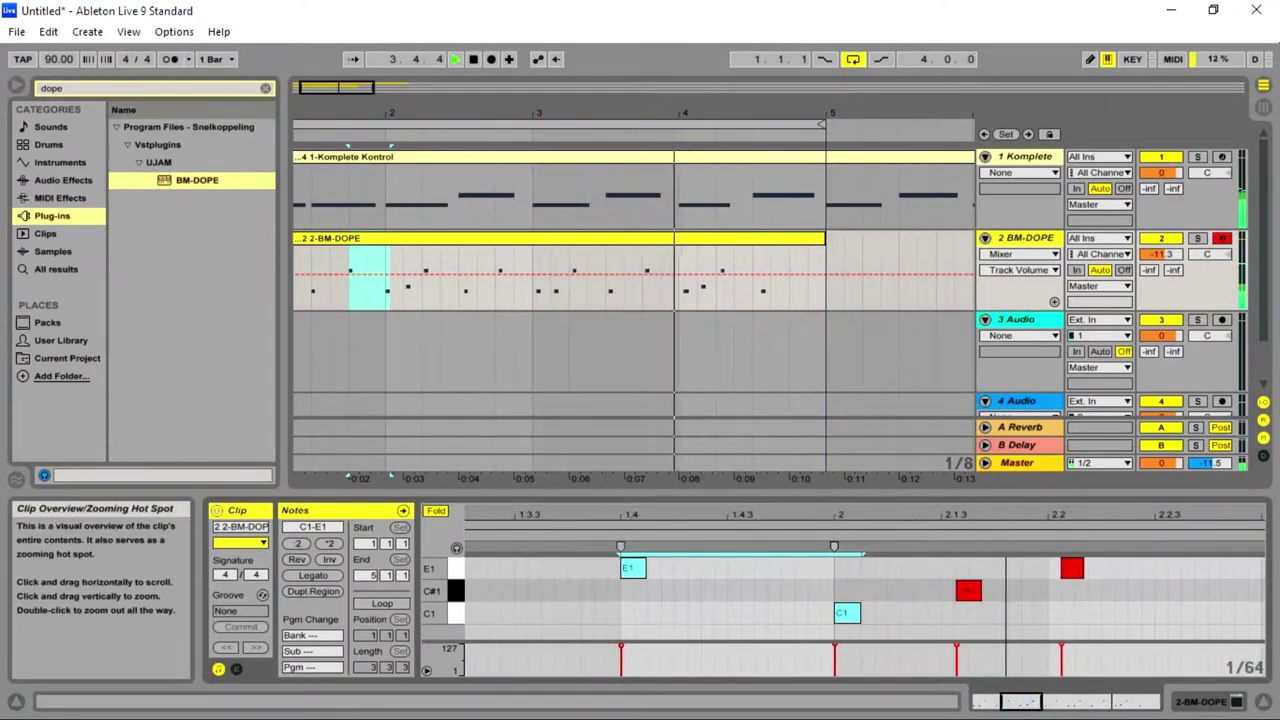
left_click_drag(966, 567, 1099, 600)
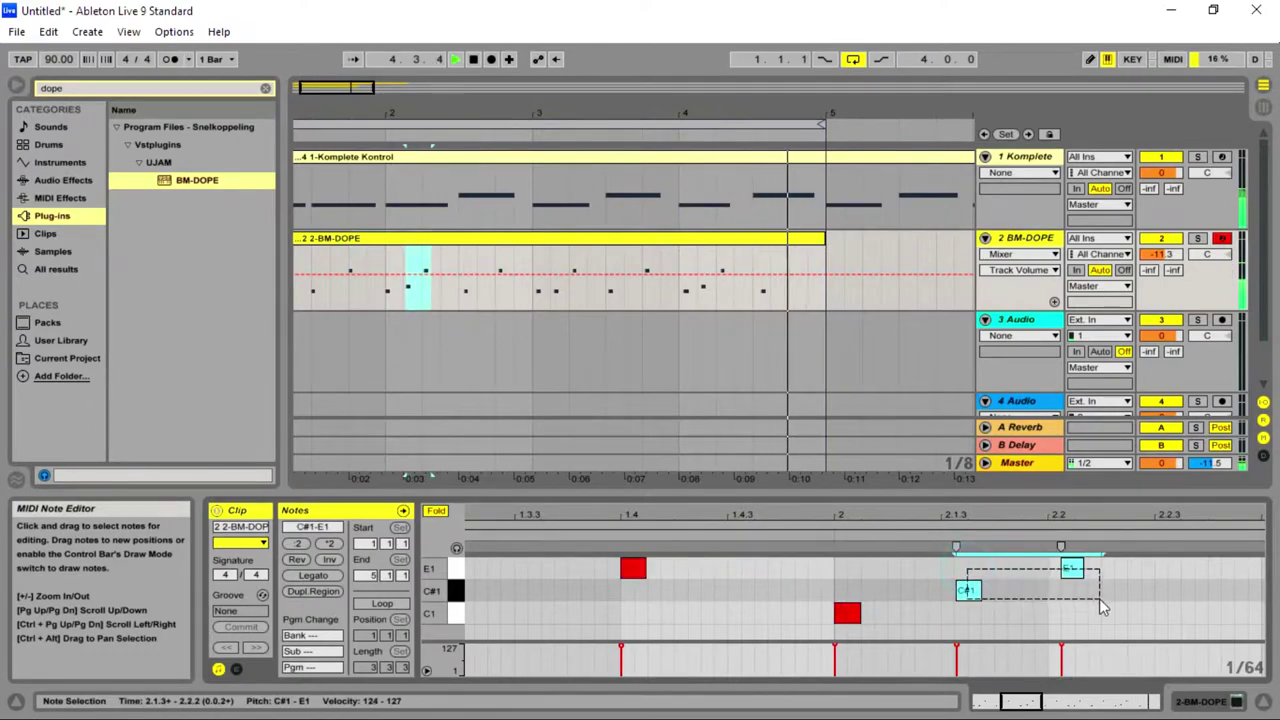
right_click(983, 596)
left_click(990, 455)
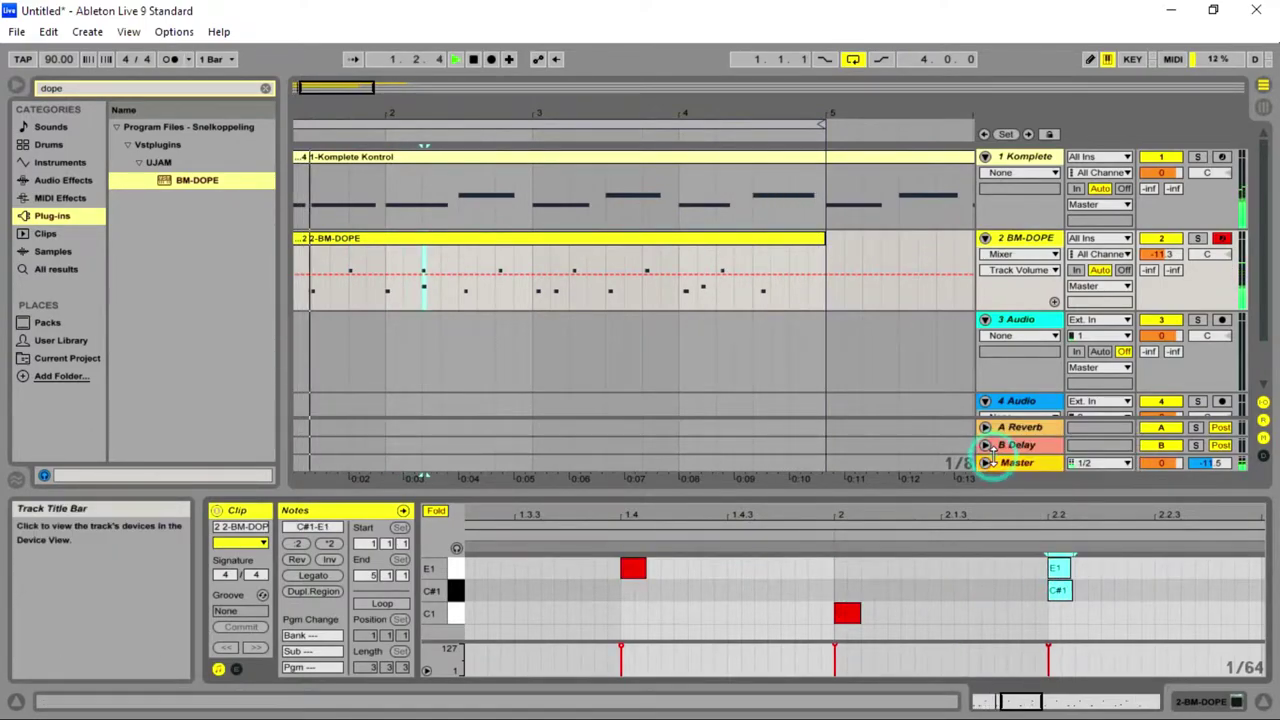
key("ctrl+z")
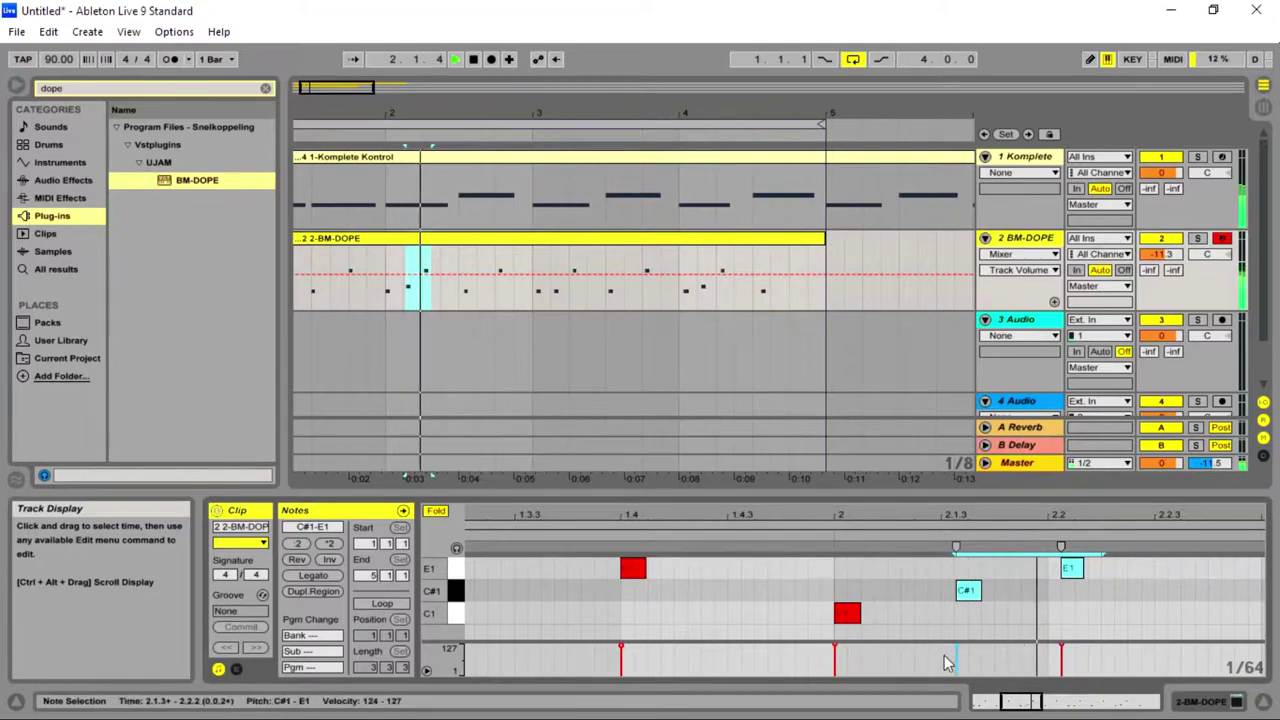
- Quantize only the E1 note near 2.2
left_click(1068, 568)
right_click(1068, 568)
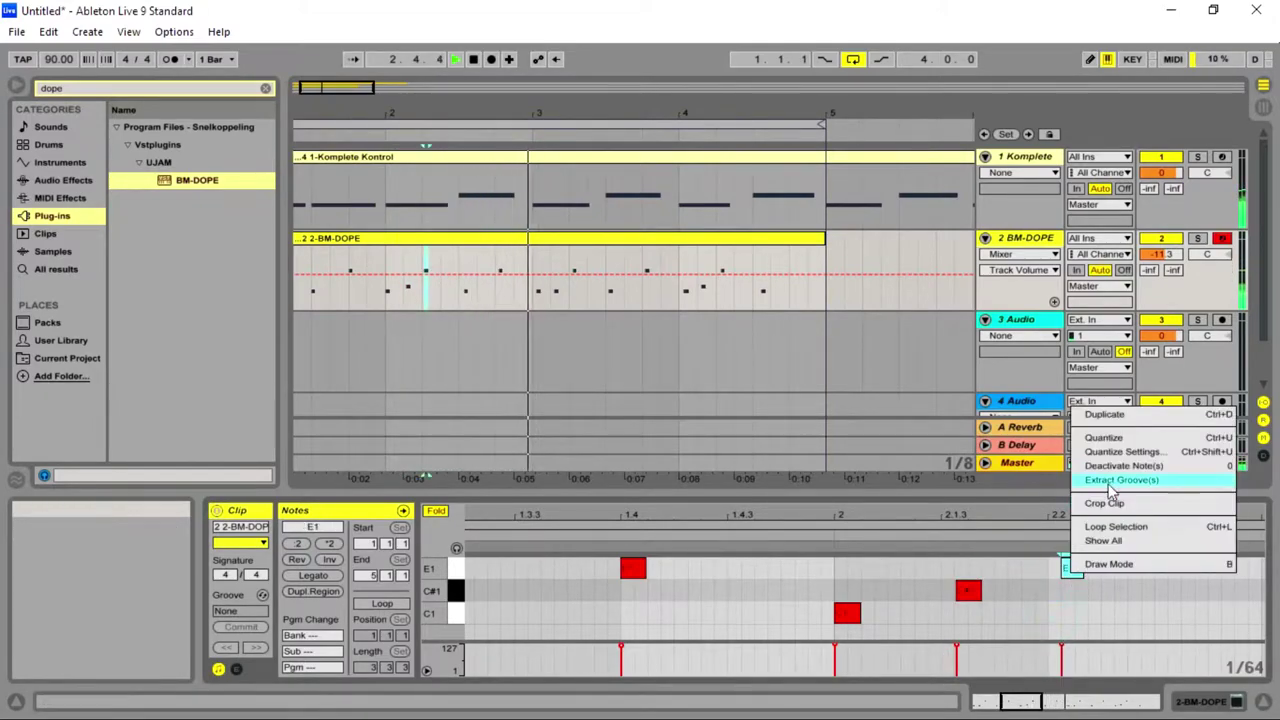
left_click(1102, 438)
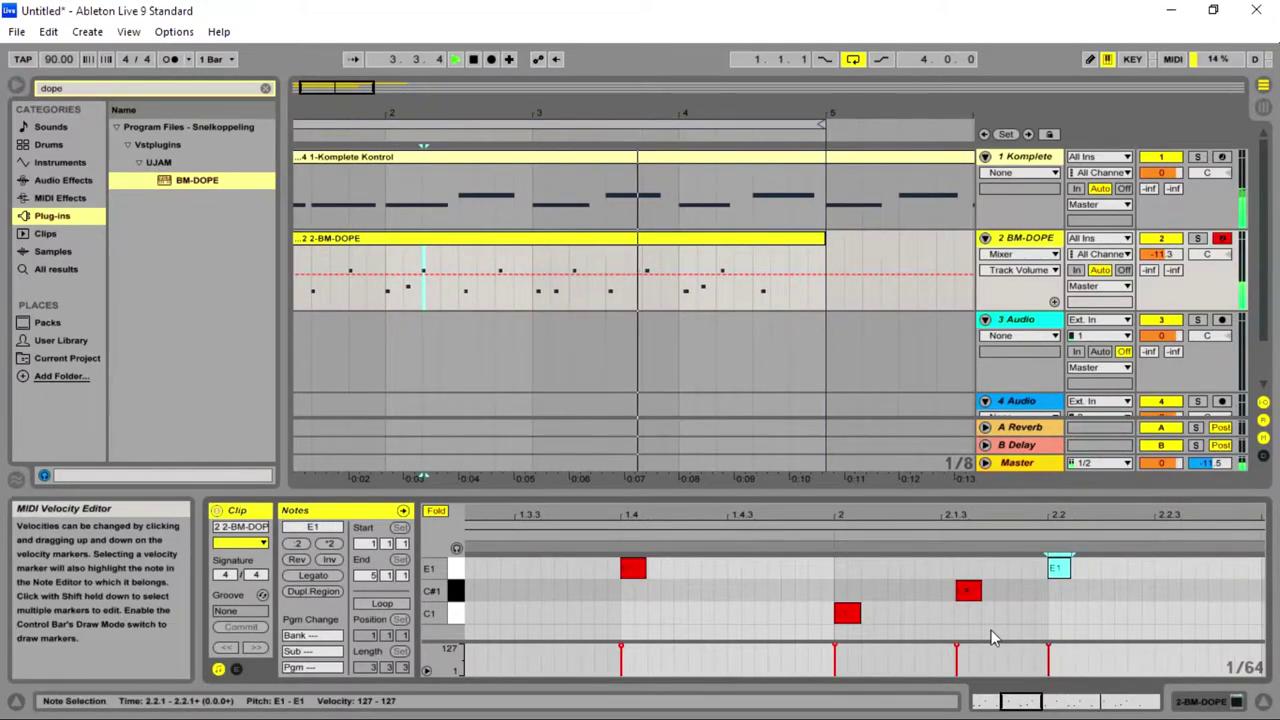
- Quantize the C#1 note near 2.1.3 to the current grid
right_click(970, 591)
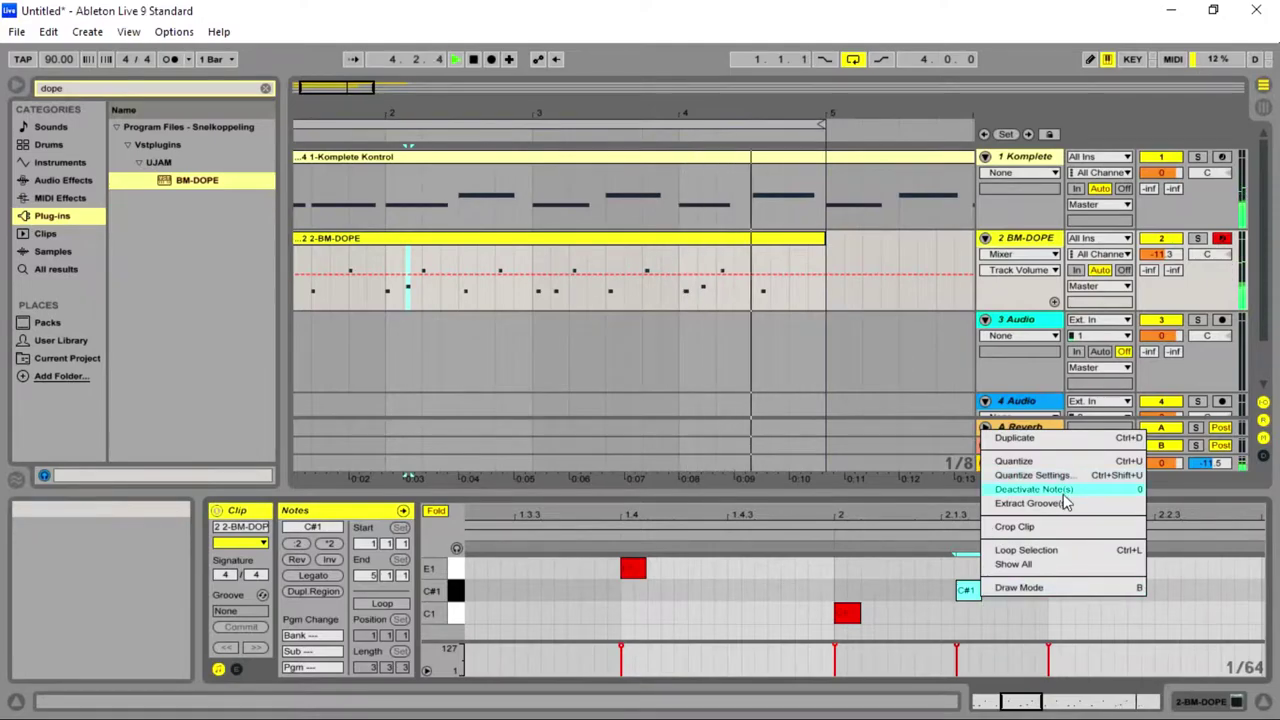
left_click(1040, 475)
left_click(698, 347)
left_click(698, 362)
left_click(612, 418)
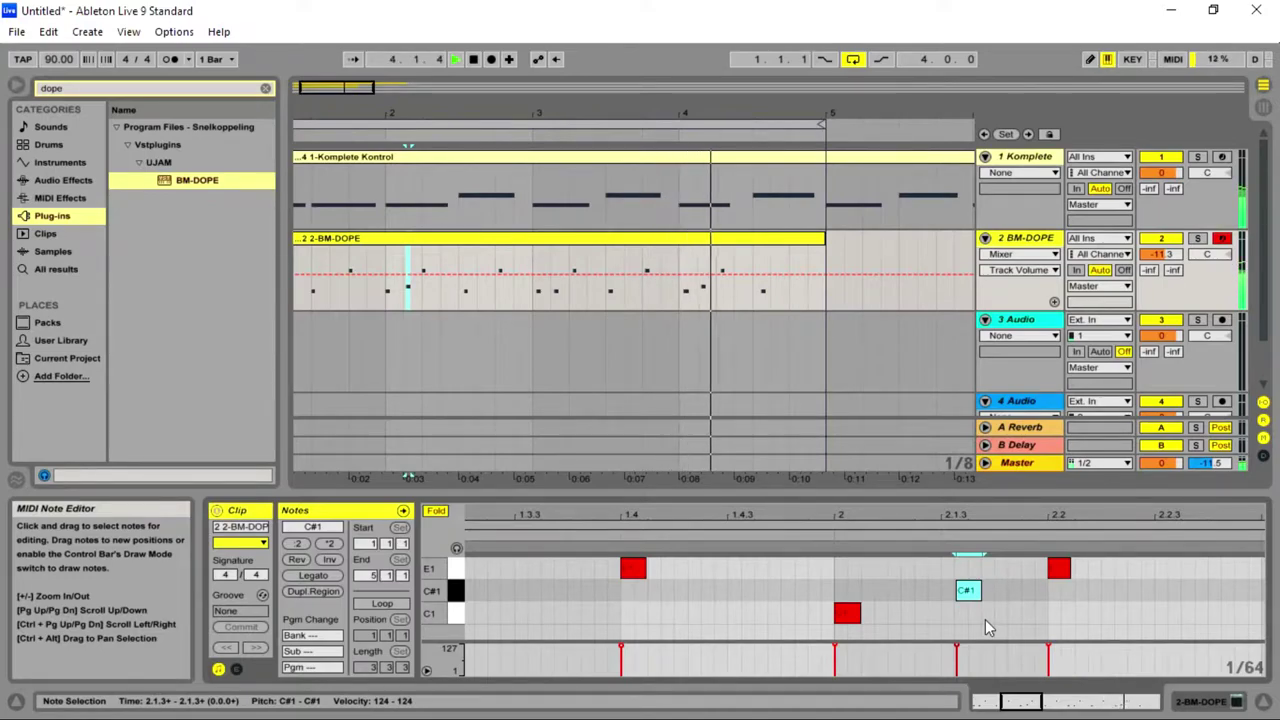
- Show the Session mixer and set the BM-DOPE track's volume to -6.4 dB
left_click_drag(1014, 699, 1021, 704)
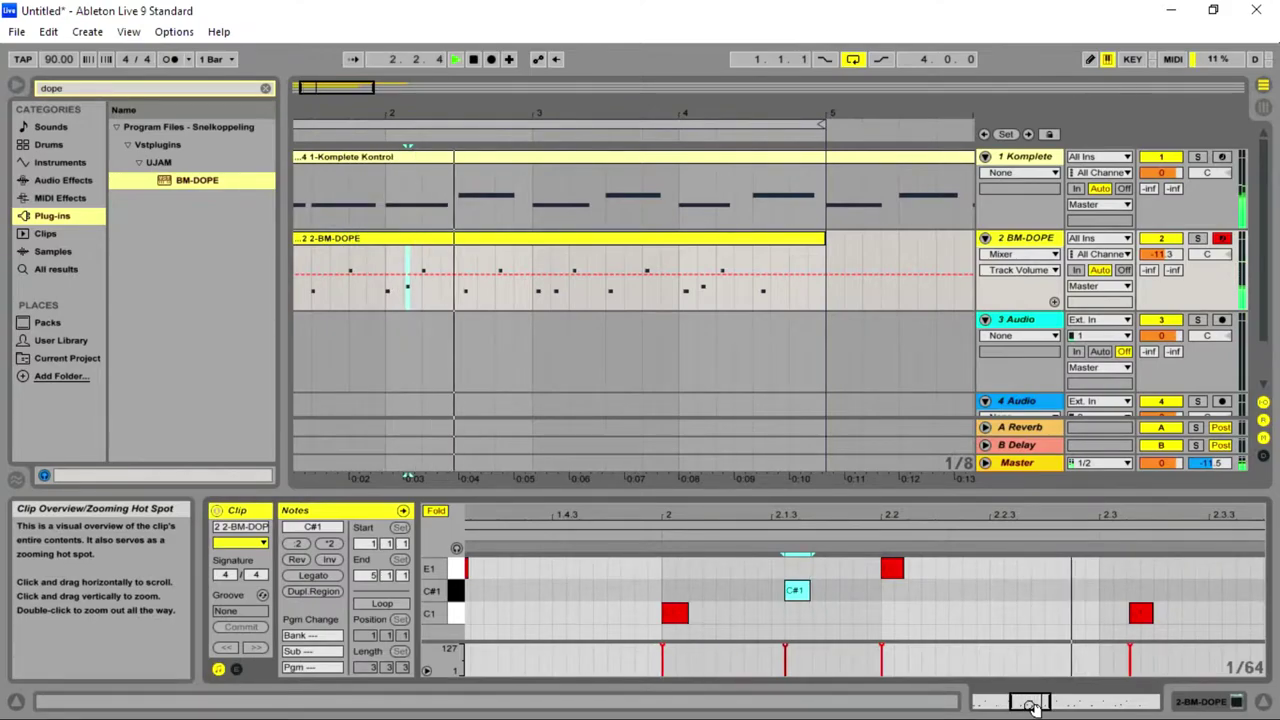
key("Tab")
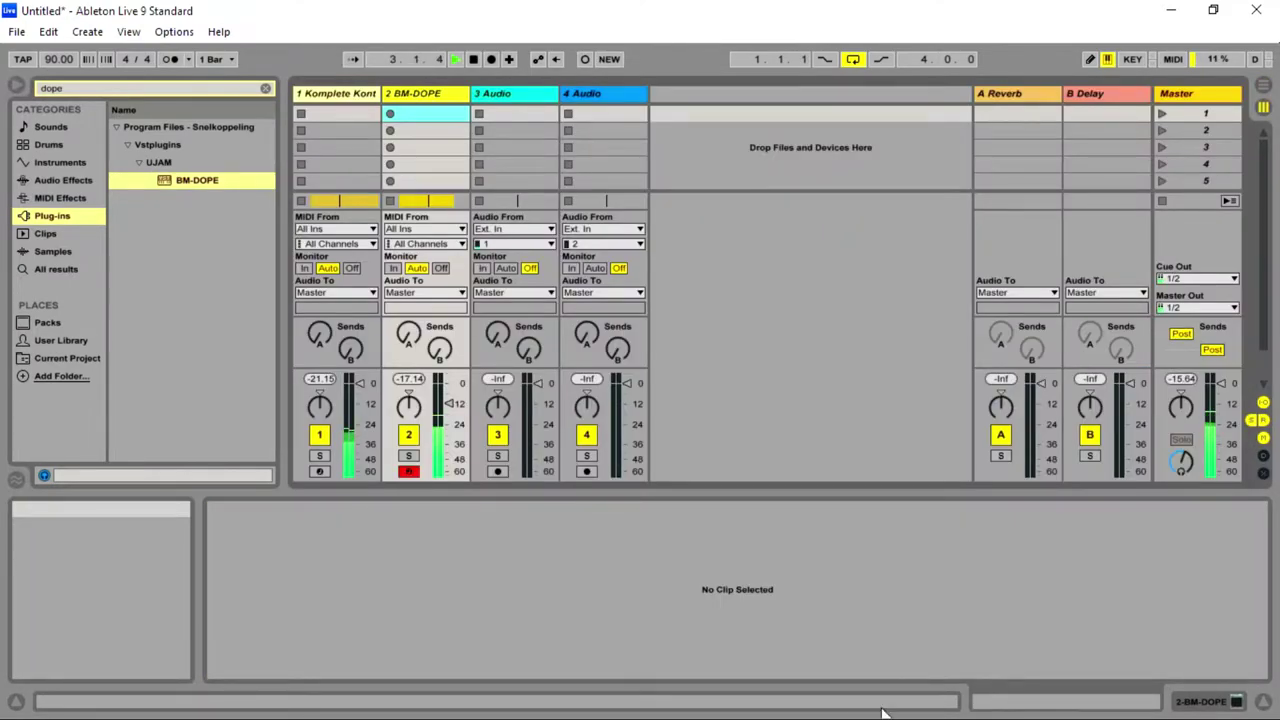
left_click_drag(453, 410, 450, 397)
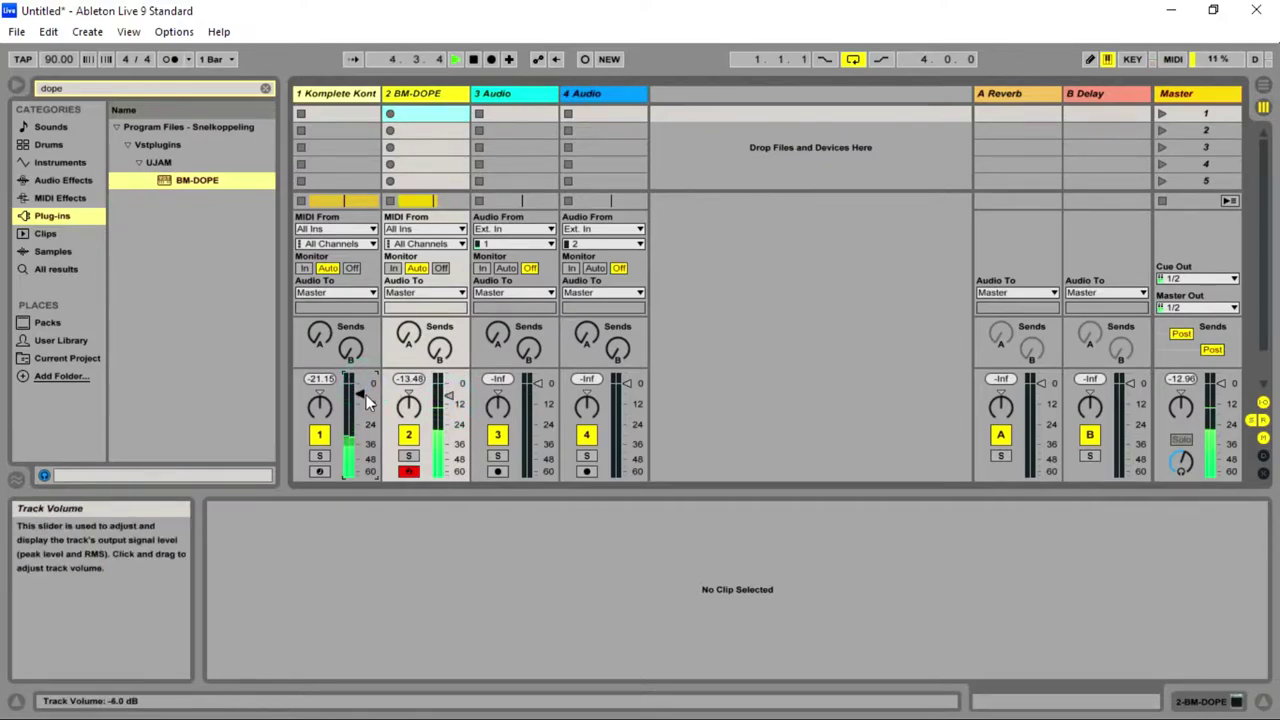
left_click(447, 395)
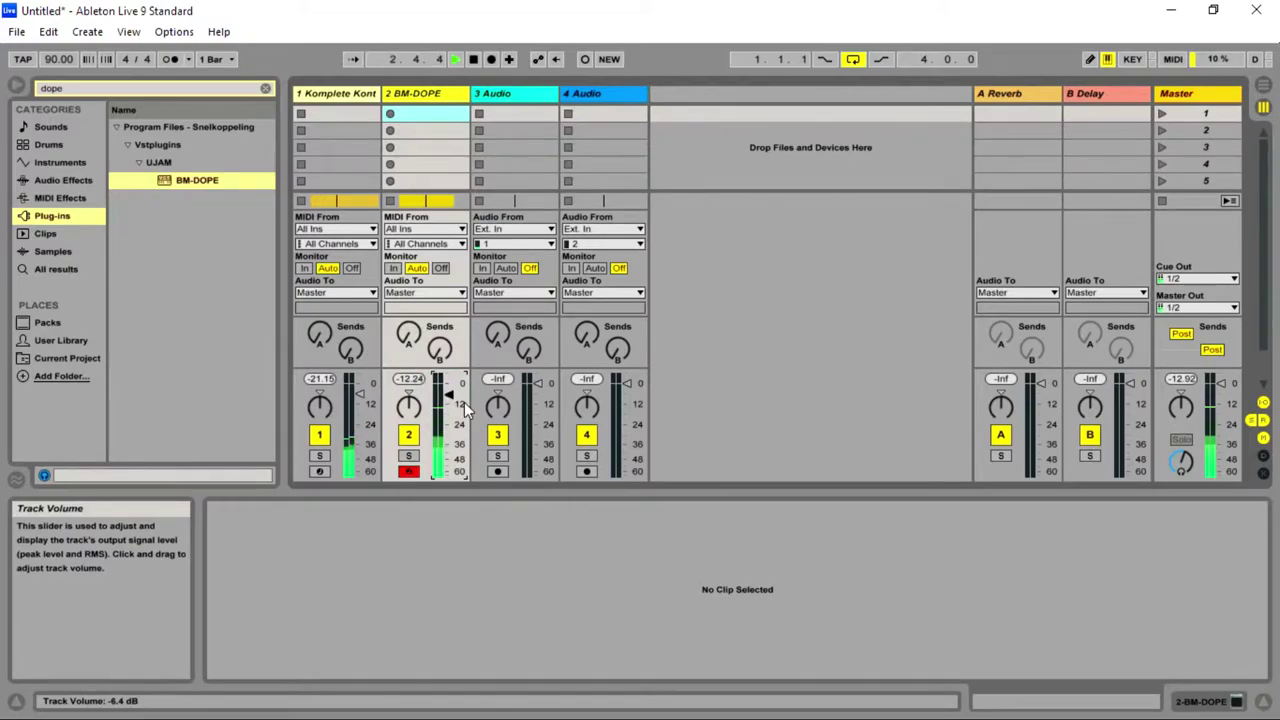
- Reopen the BM-DOPE clip's notes and quantize the C1 note near 2.3 and the E1 note near 2.4 to 1/4
left_click(430, 203)
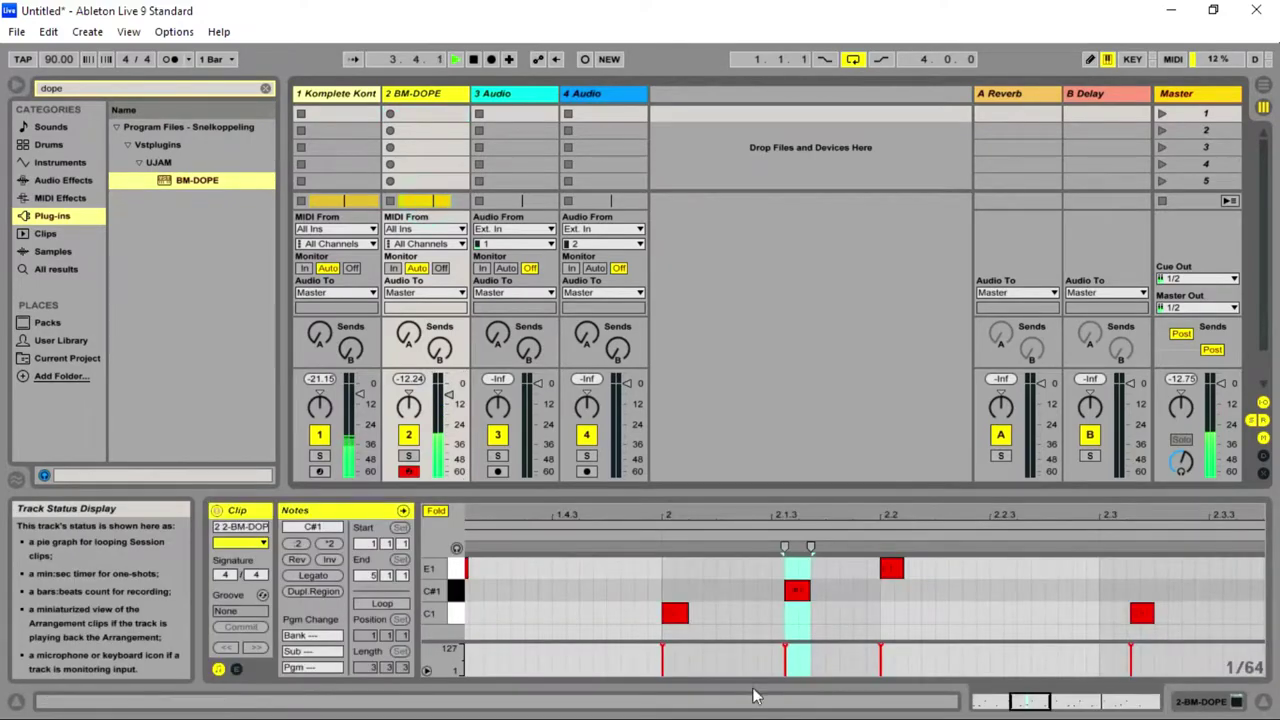
mouse_move(1030, 701)
left_mouse_down()
mouse_move(1055, 695)
mouse_move(1052, 705)
left_mouse_up()
left_click_drag(1052, 572, 786, 618)
right_click(786, 614)
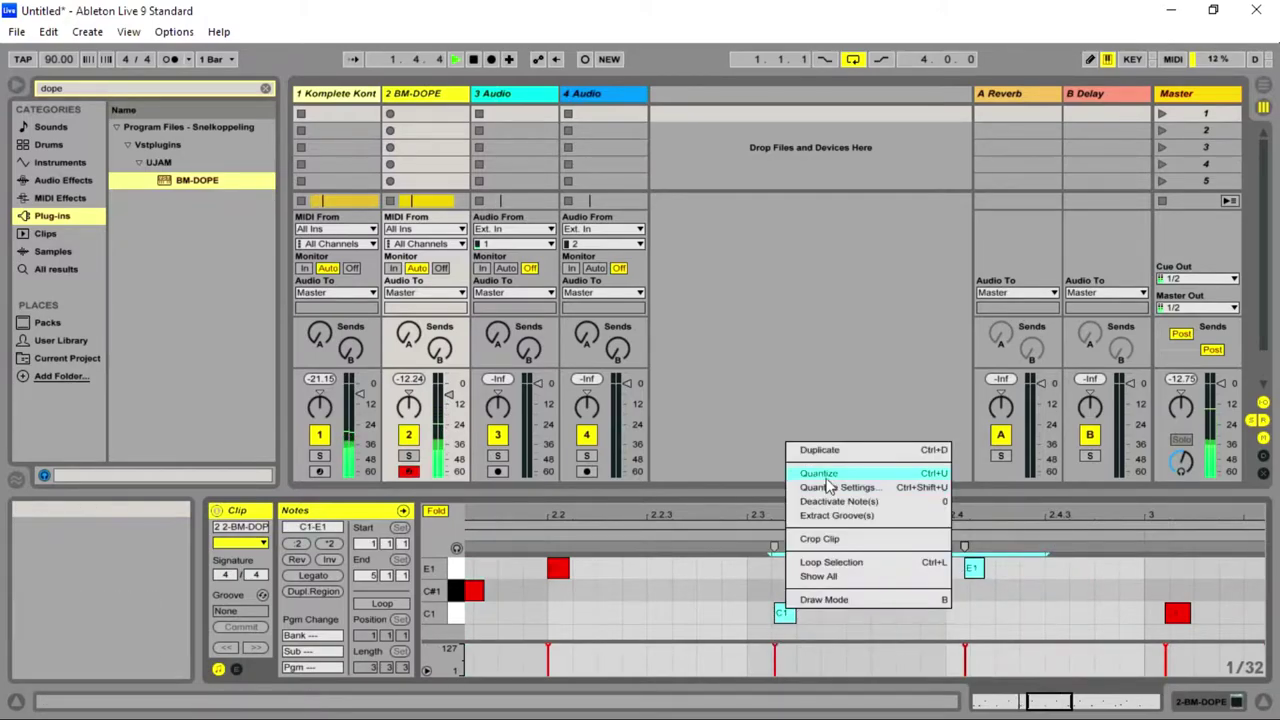
left_click(838, 487)
left_click(698, 347)
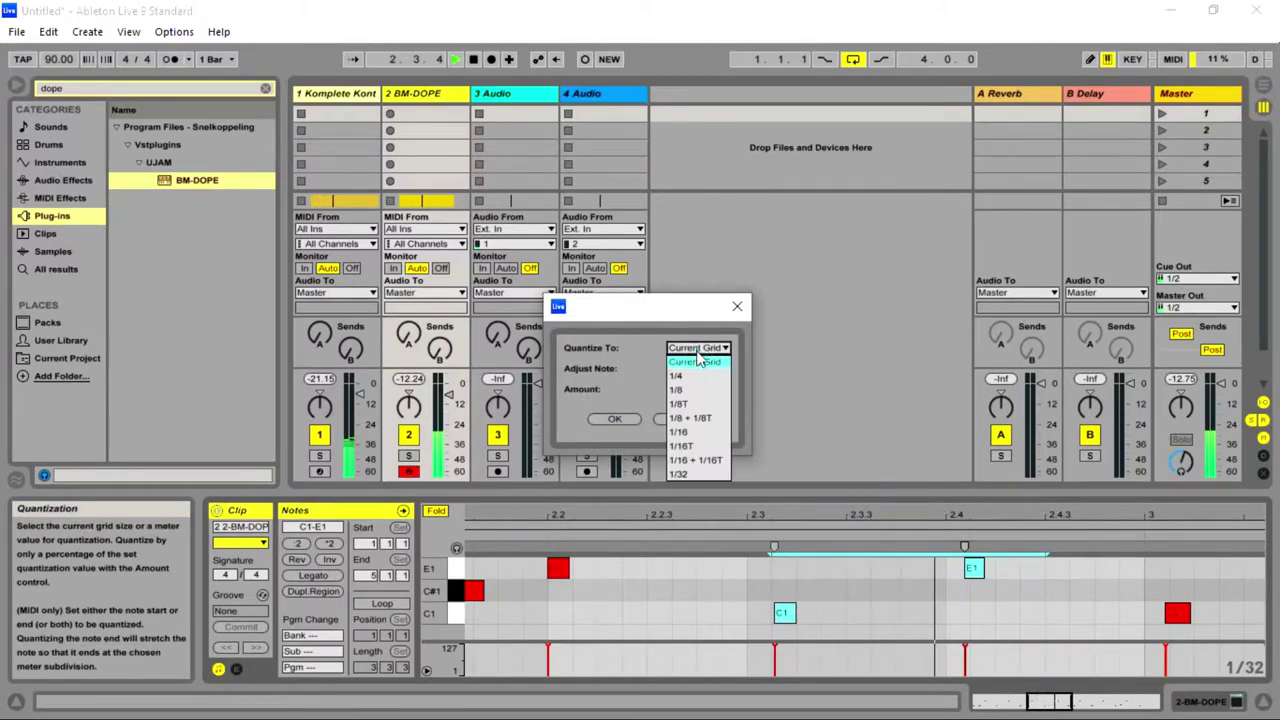
left_click(693, 376)
left_click(614, 419)
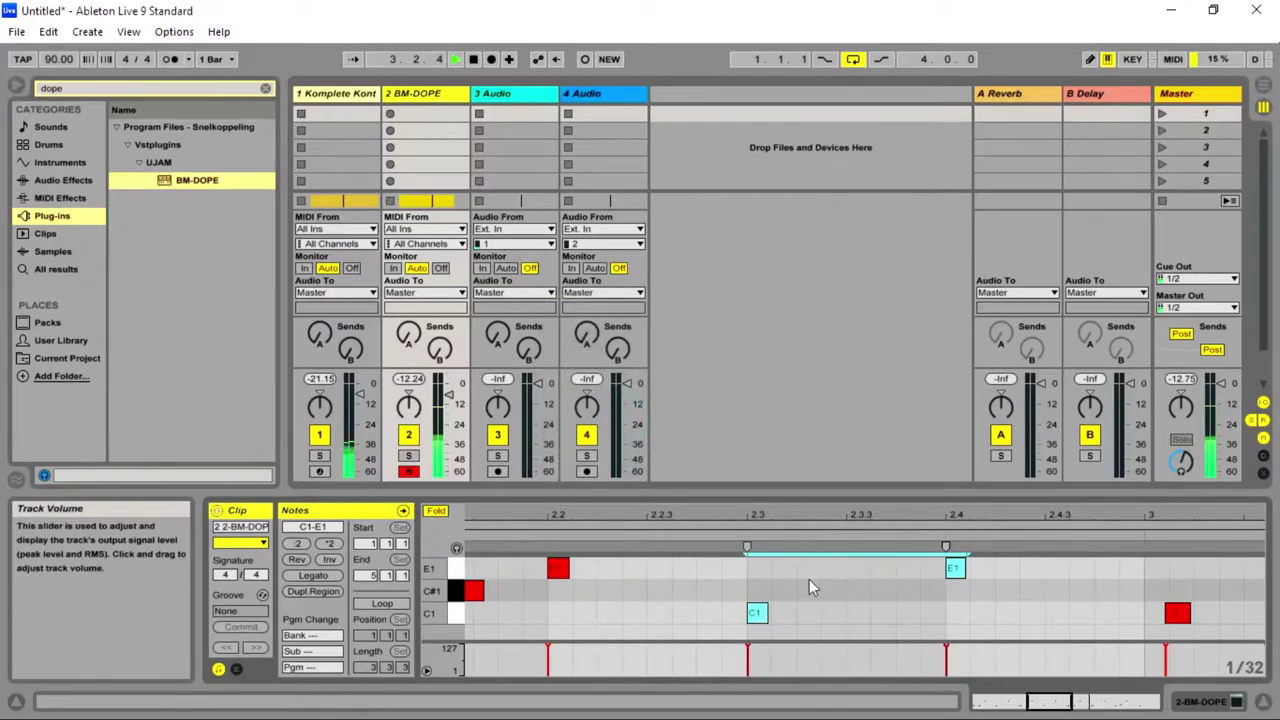
- Quantize the C1 note near the start of bar 3 and the E1 note near 3.2 separately
left_click_drag(1045, 707, 1057, 699)
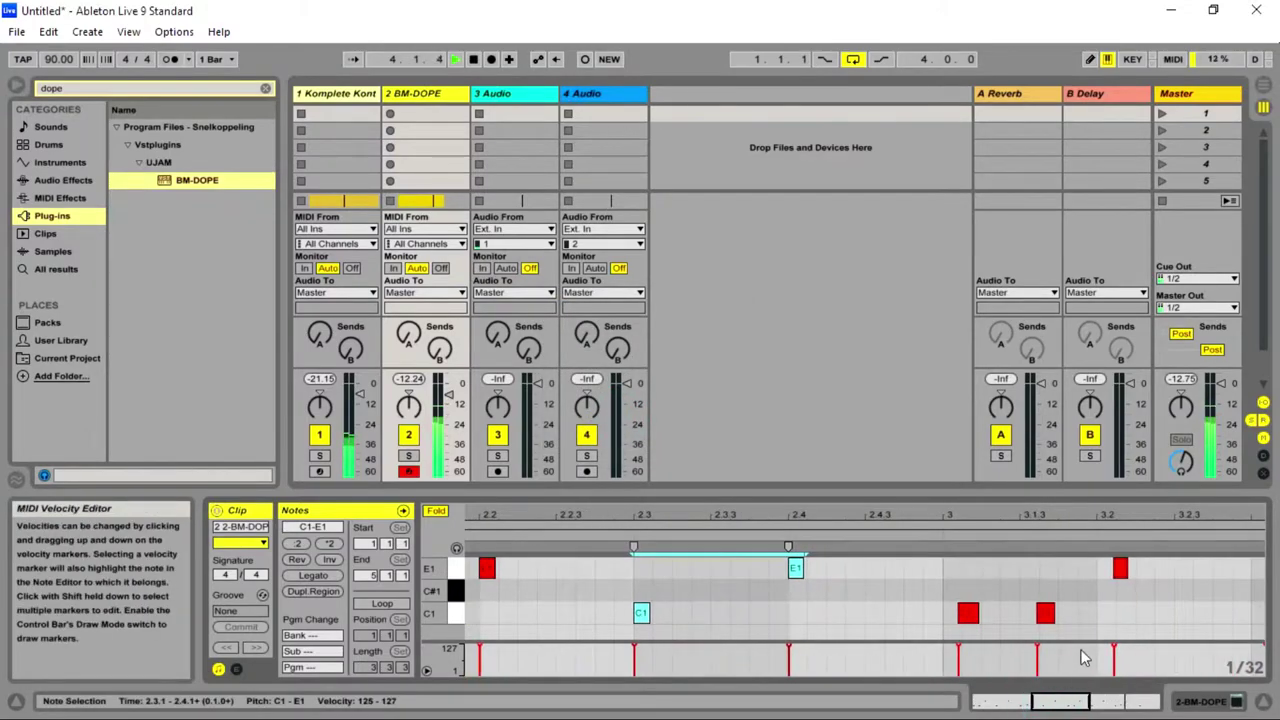
right_click(975, 622)
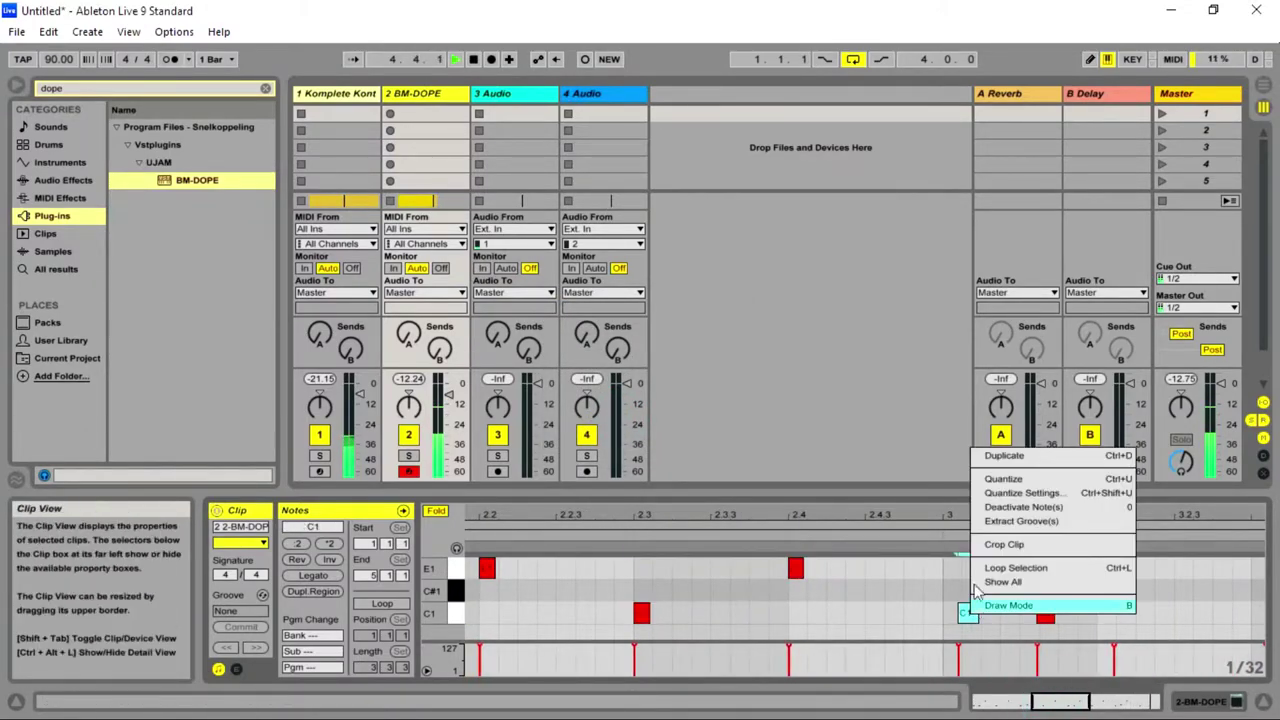
left_click(986, 479)
right_click(1117, 567)
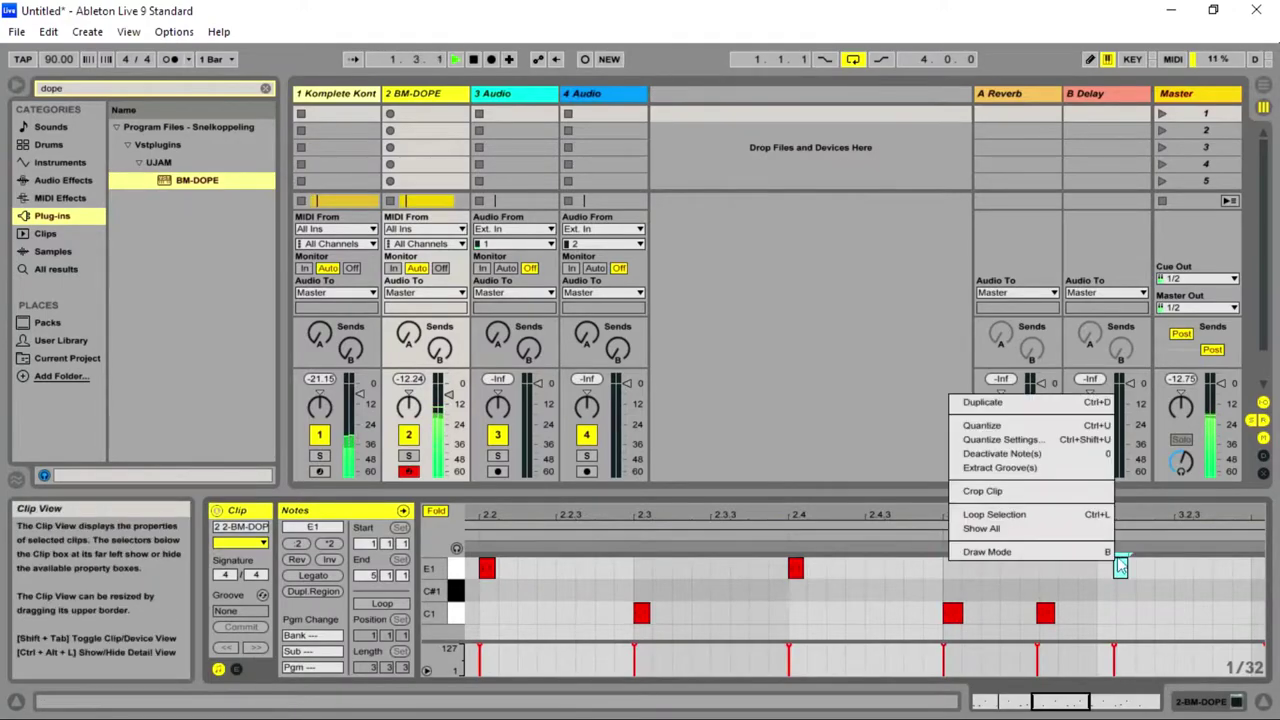
left_click(1032, 426)
- Quantize the C1 note near 3.3, the E1 note near 3.4 and the C1 note near the start of bar 4 together
left_click_drag(892, 530, 861, 530)
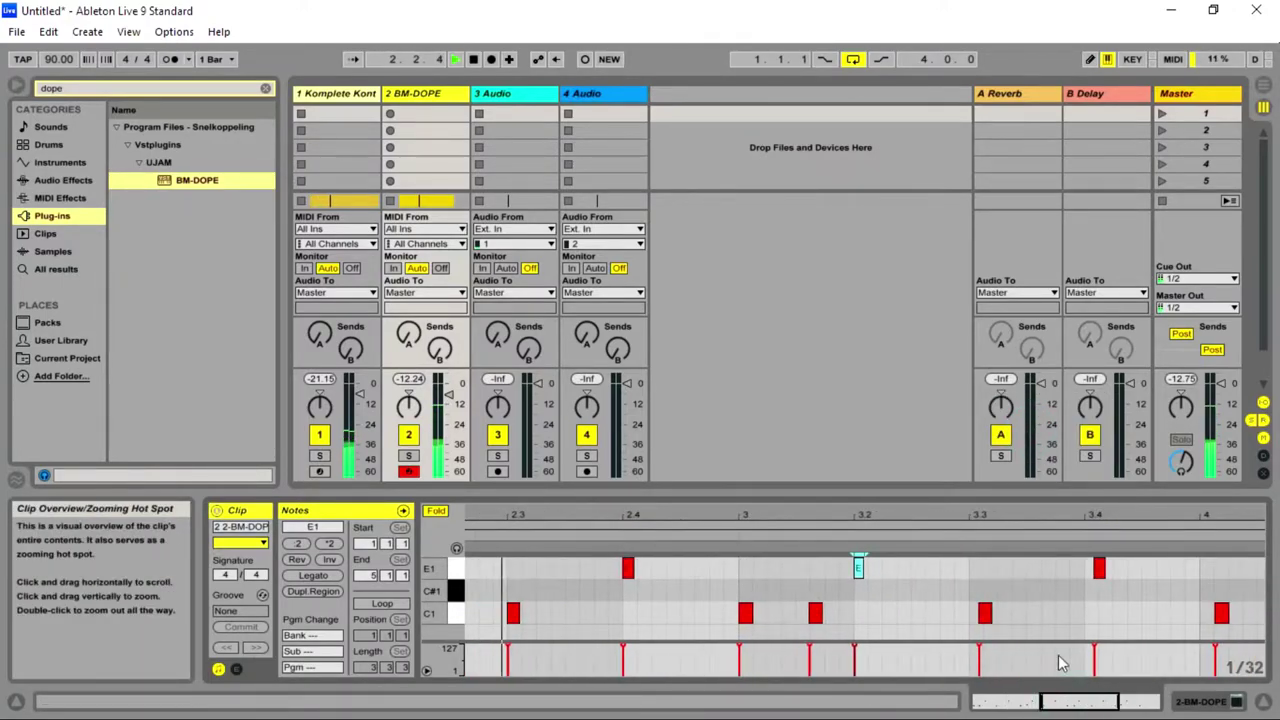
left_click_drag(1229, 570, 985, 638)
right_click(985, 621)
left_click(1010, 482)
- Quantize the second C1 note in bar 3, just before 3.2, to 1/8 at 100 %
right_click(844, 615)
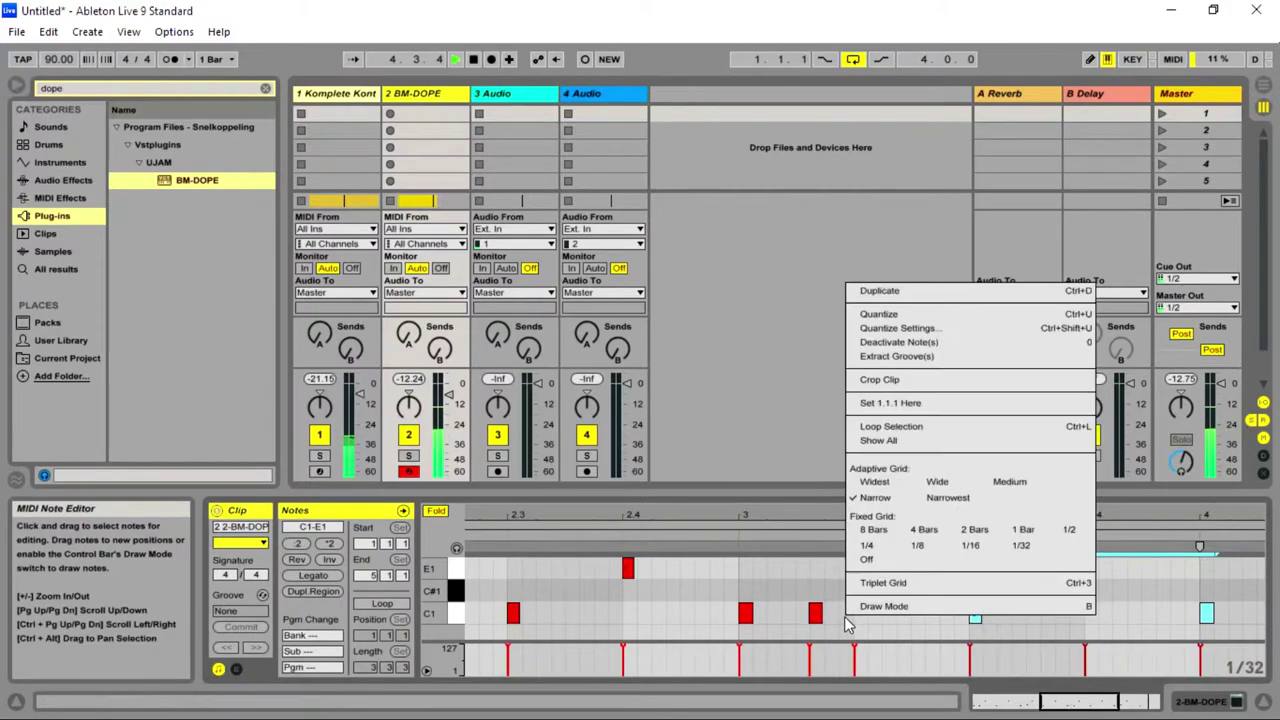
left_click(771, 599)
left_click(815, 613)
right_click(815, 612)
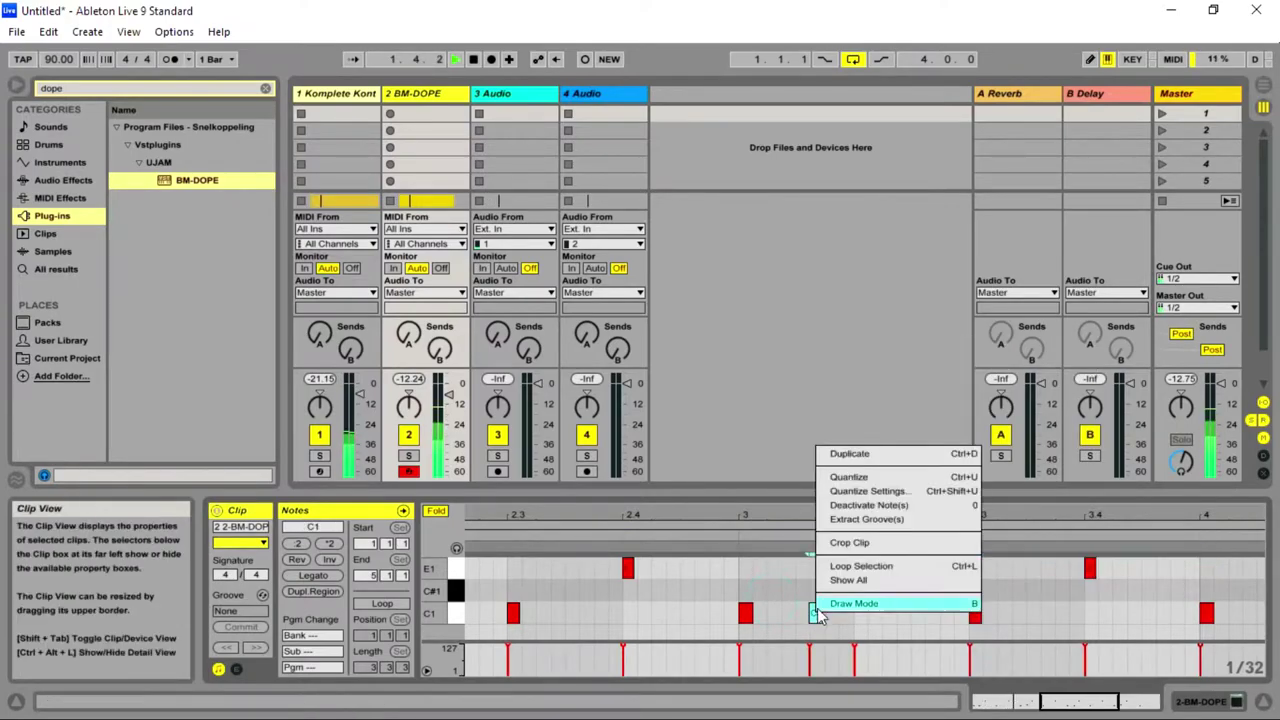
left_click(897, 491)
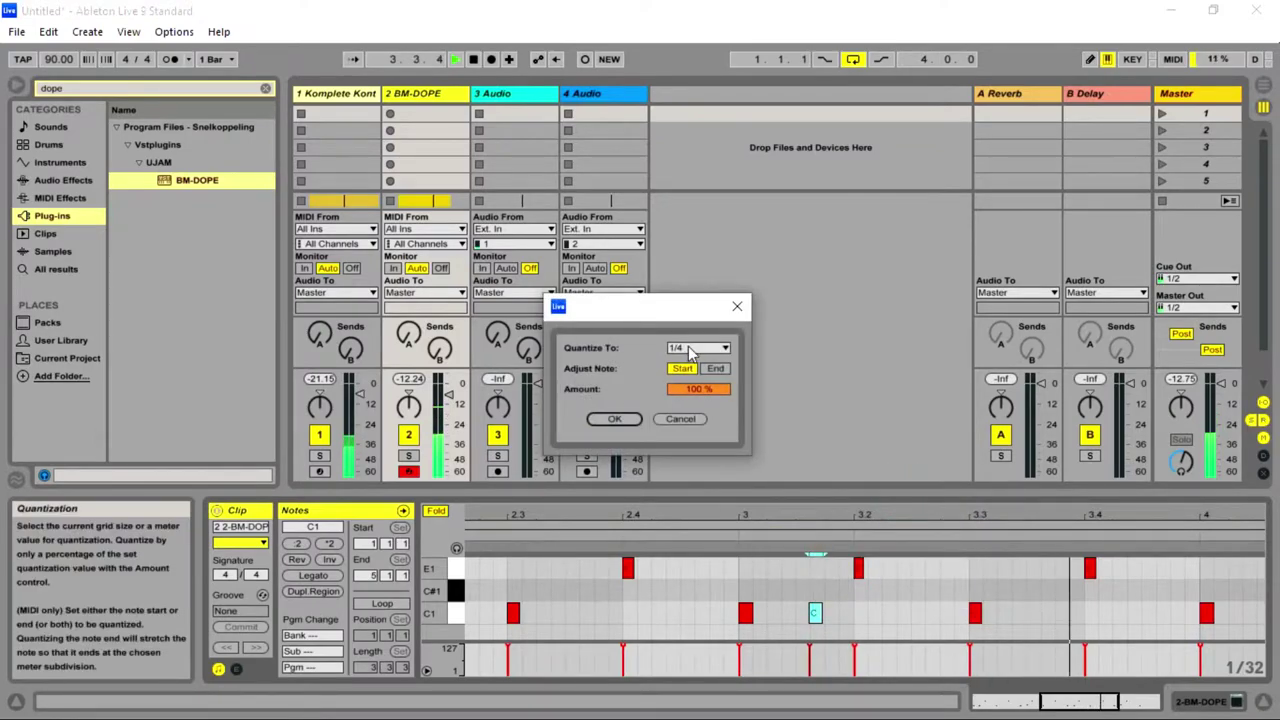
left_click(690, 350)
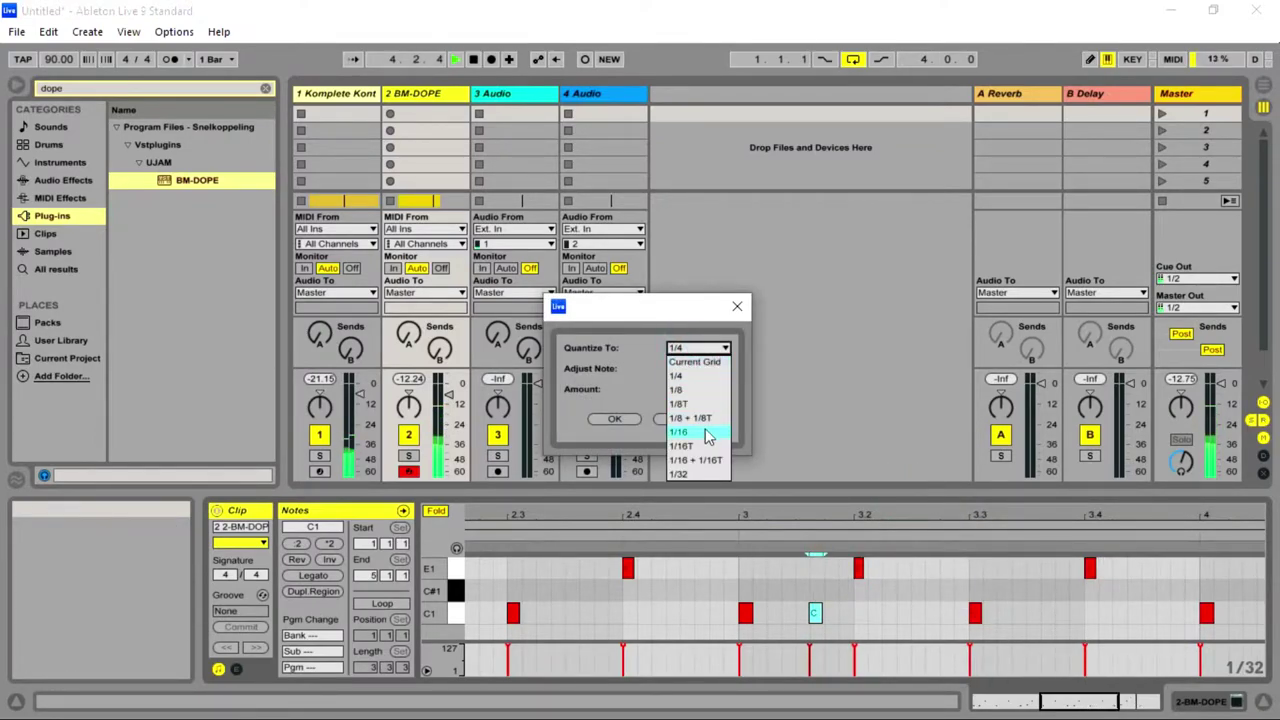
left_click(697, 404)
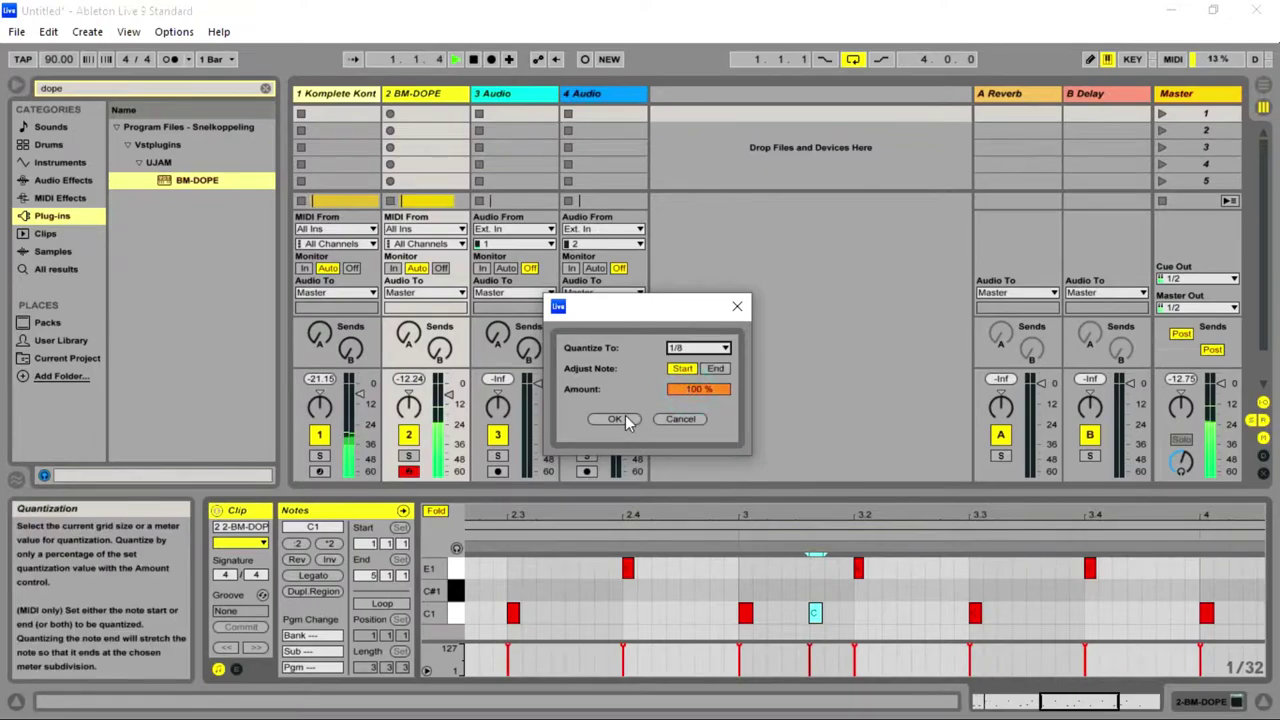
left_click(622, 418)
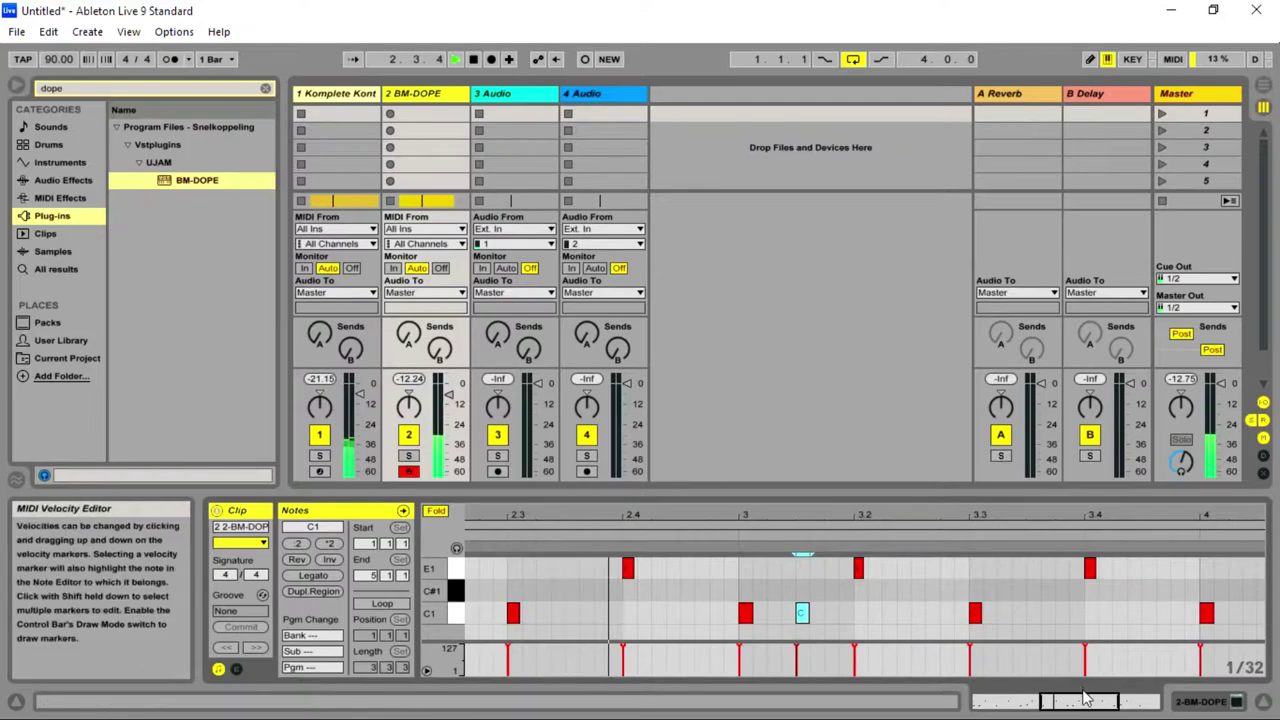
- Try to quantize the C#1 note shortly after the start of bar 4 to the current grid at 100 %, and undo it
left_click_drag(1080, 703, 1101, 703)
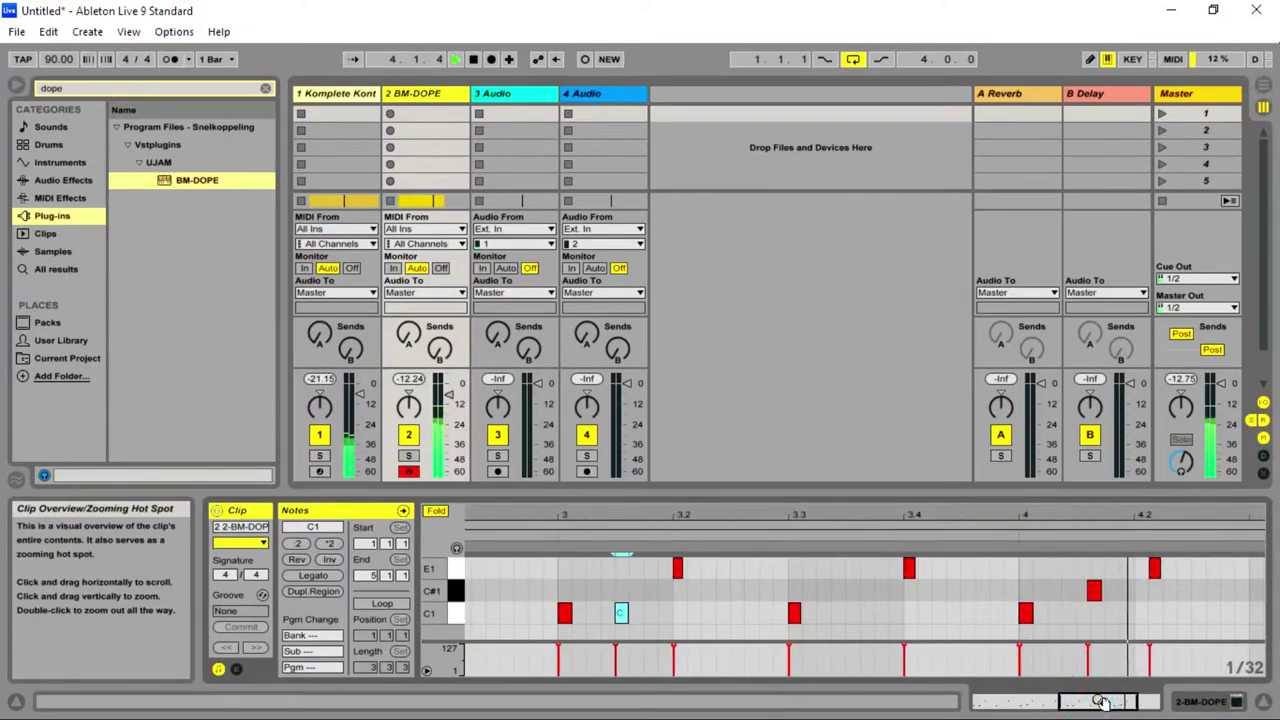
right_click(1098, 597)
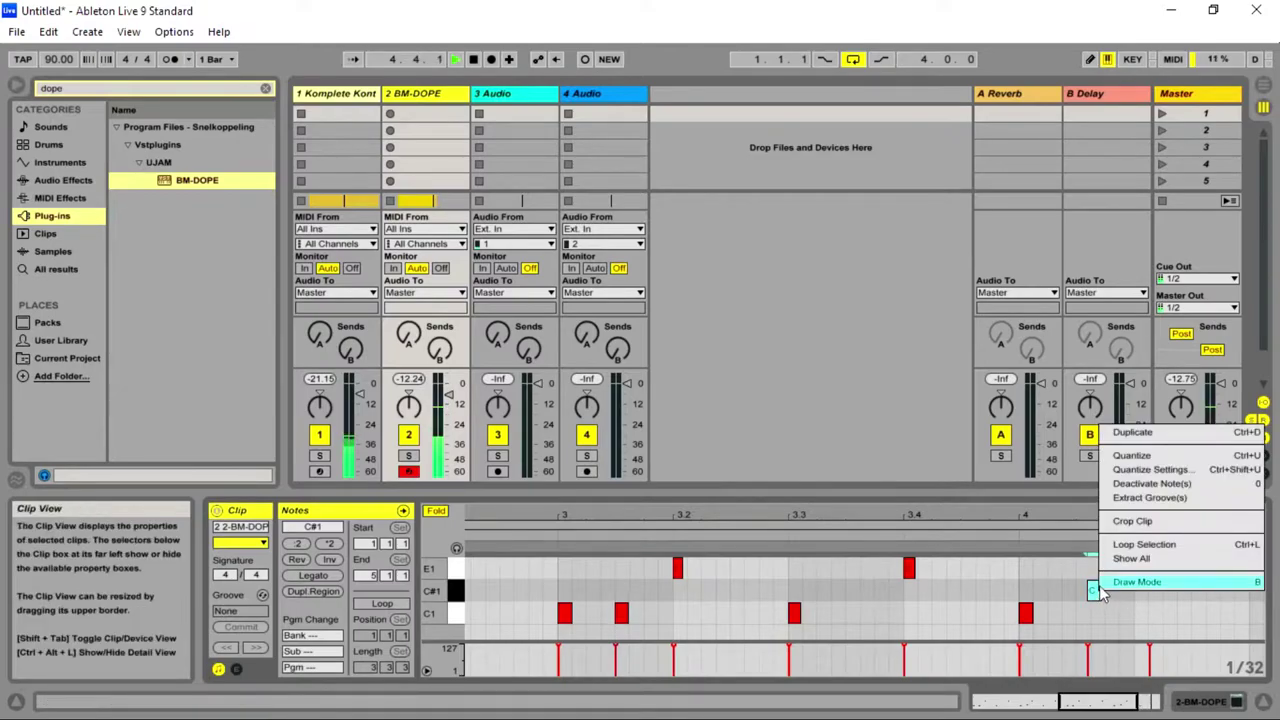
left_click(1128, 457)
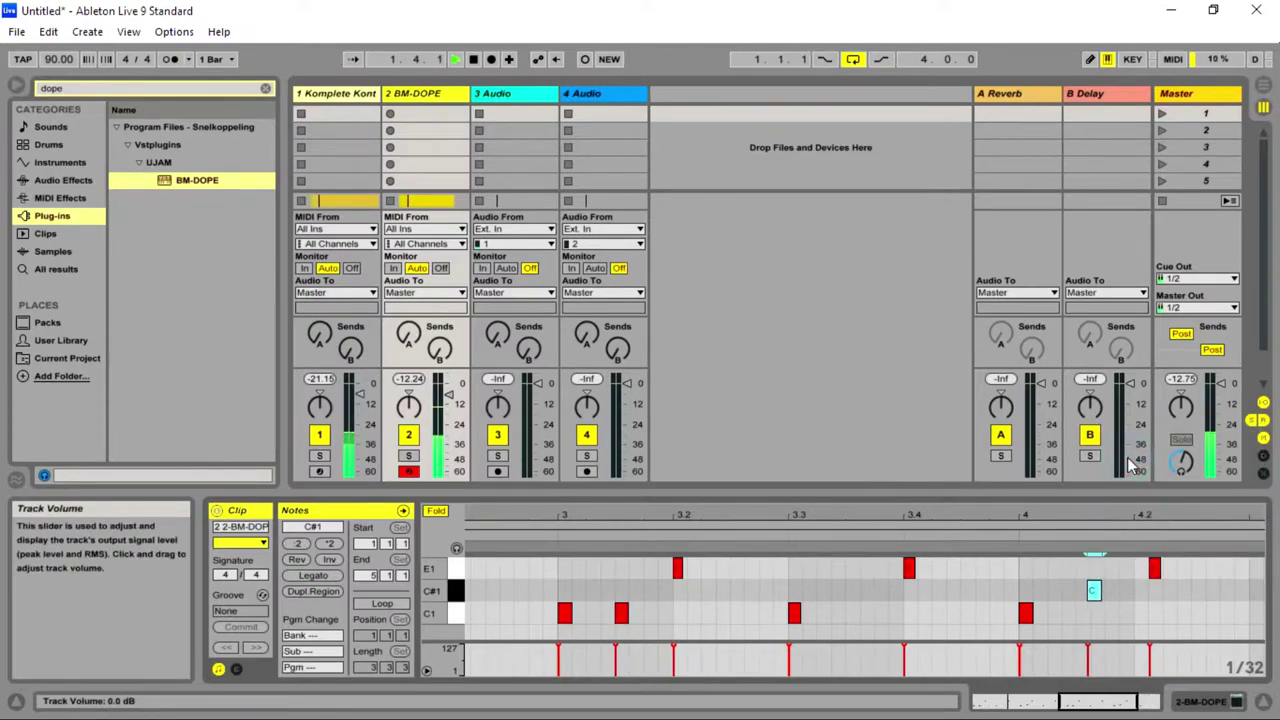
right_click(1094, 591)
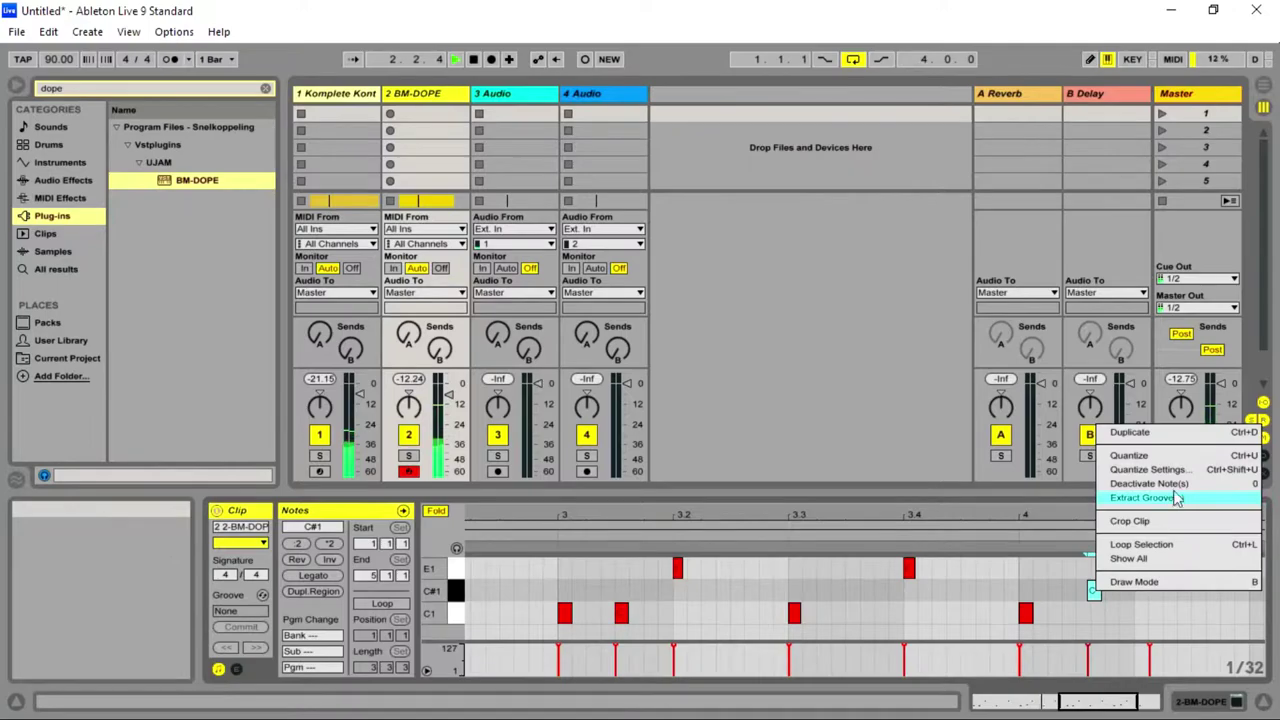
left_click(1198, 471)
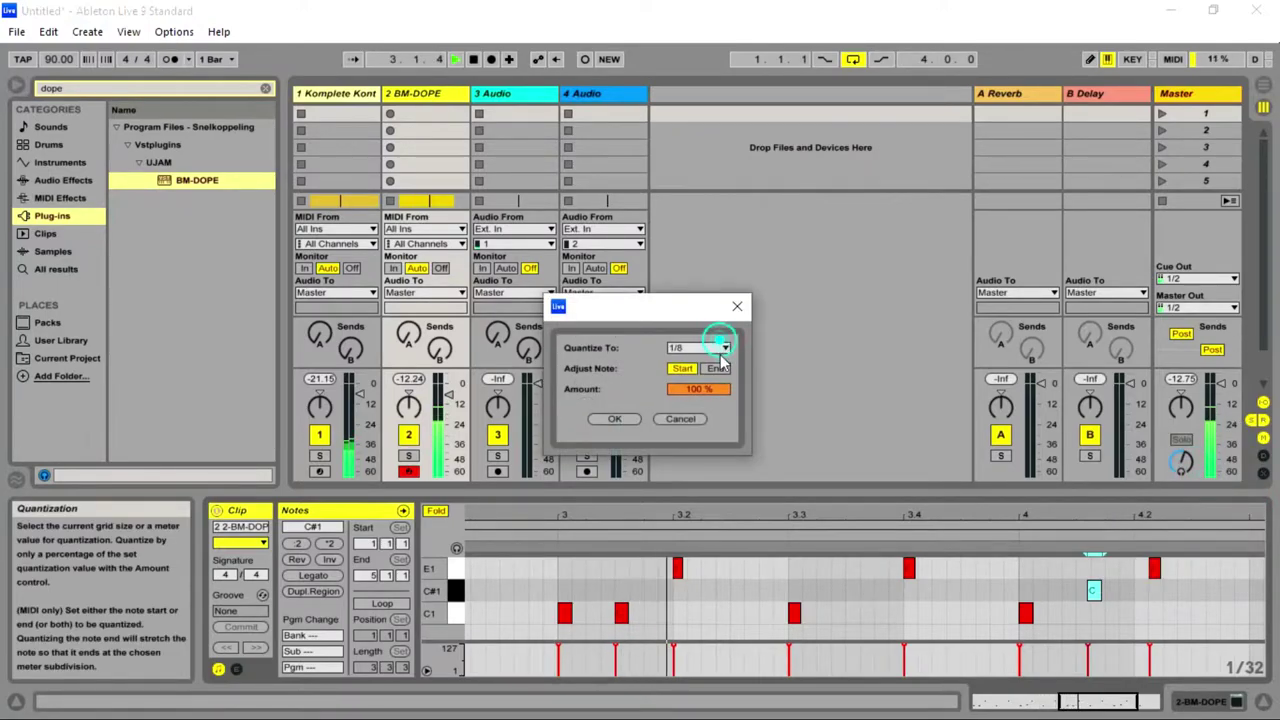
left_click(722, 350)
left_click(715, 347)
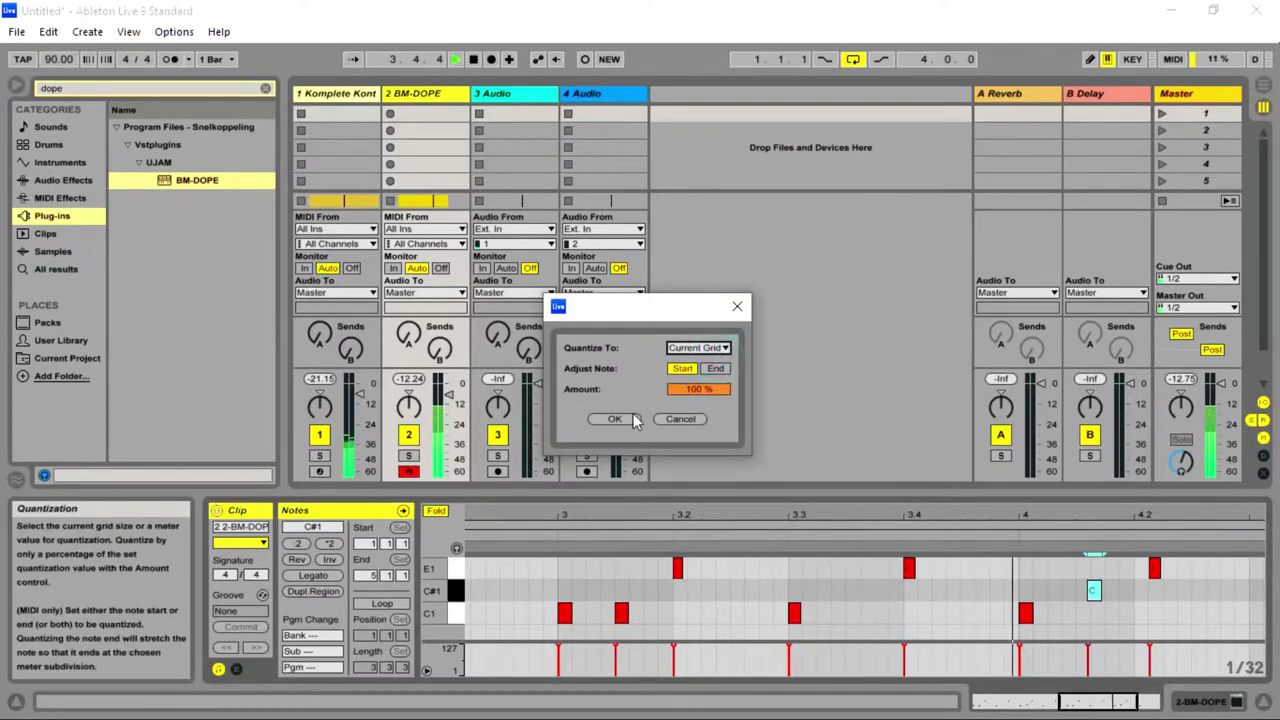
left_click(633, 421)
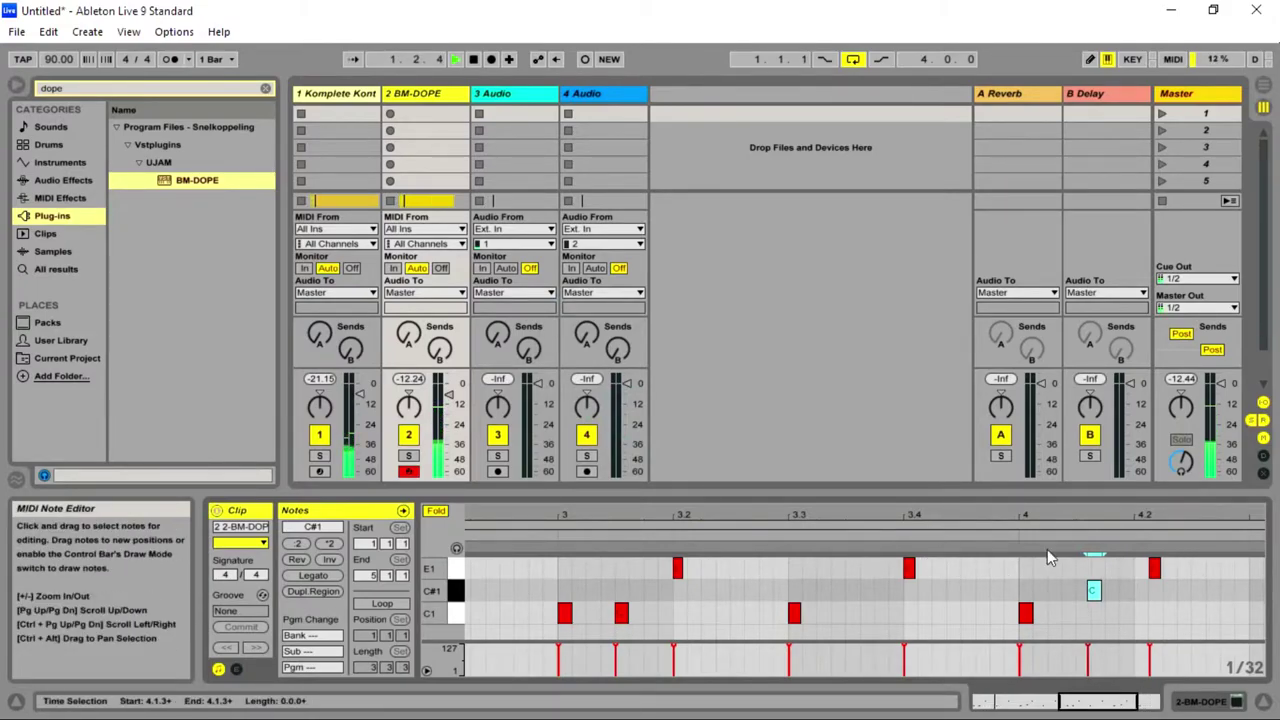
key("ctrl+u")
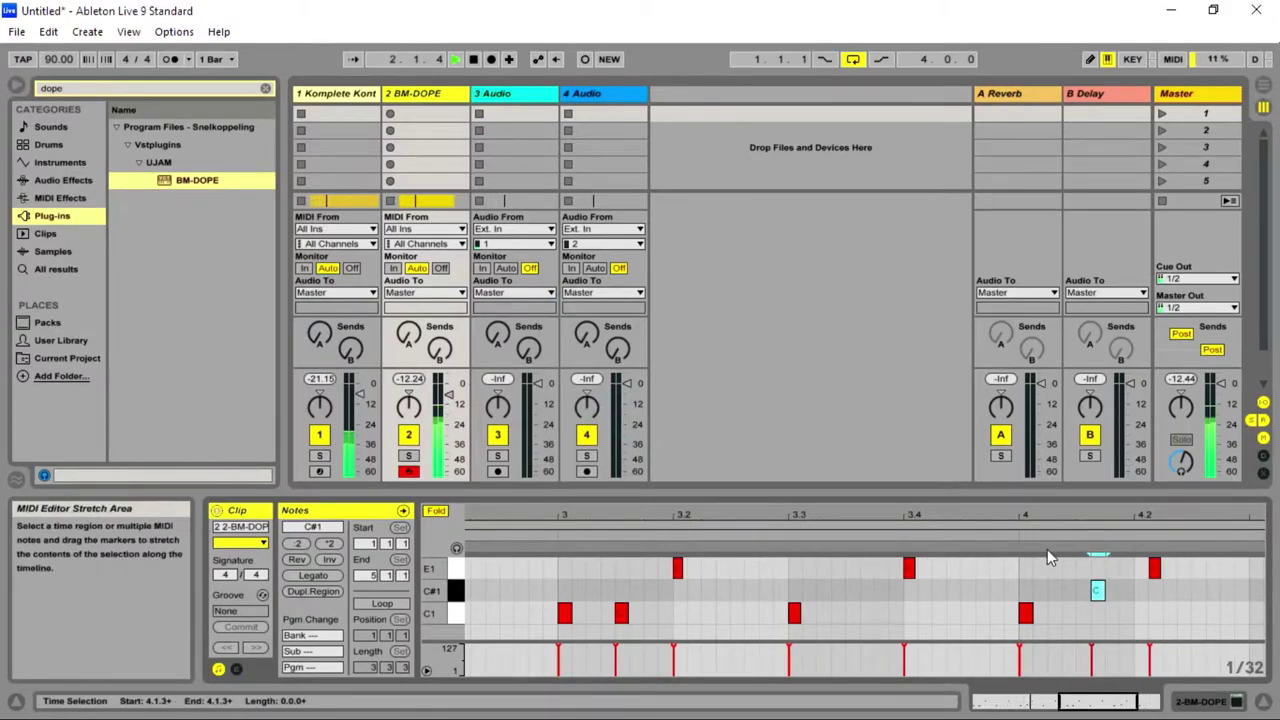
key("ctrl+z")
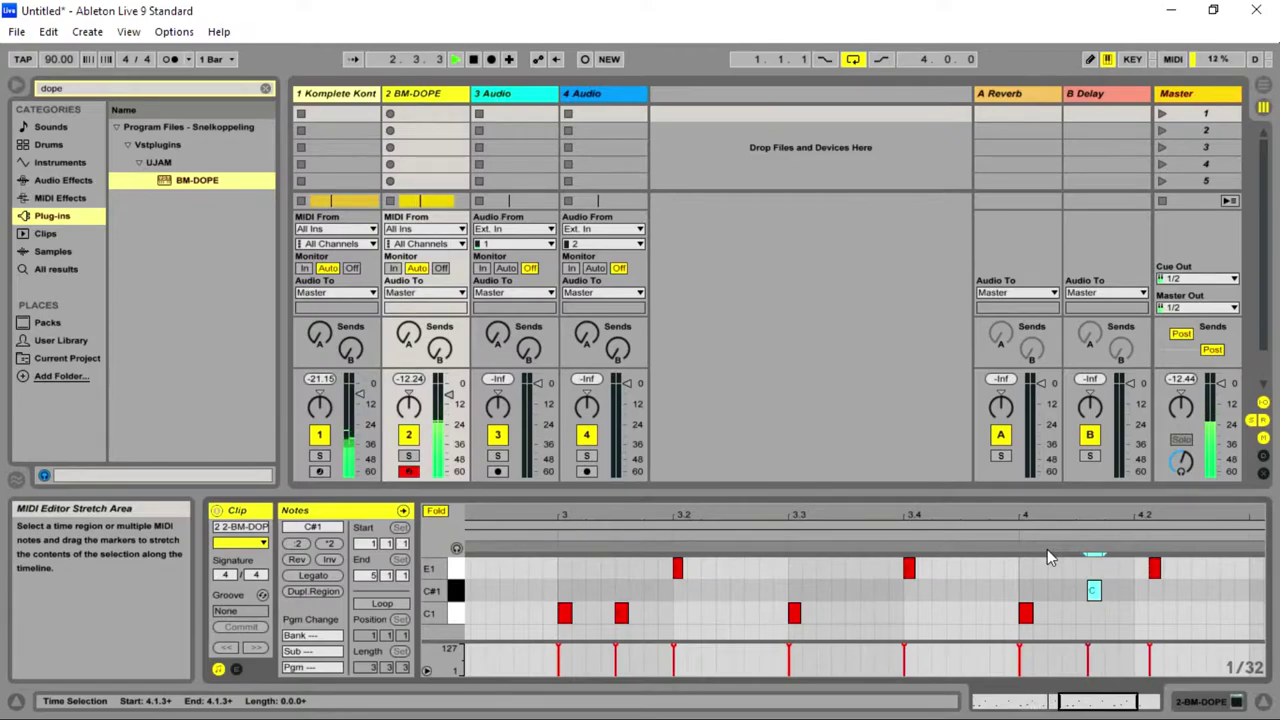
- Quantize the C#1 note shortly after the start of bar 4 so that it starts at 4.1.3
right_click(1097, 609)
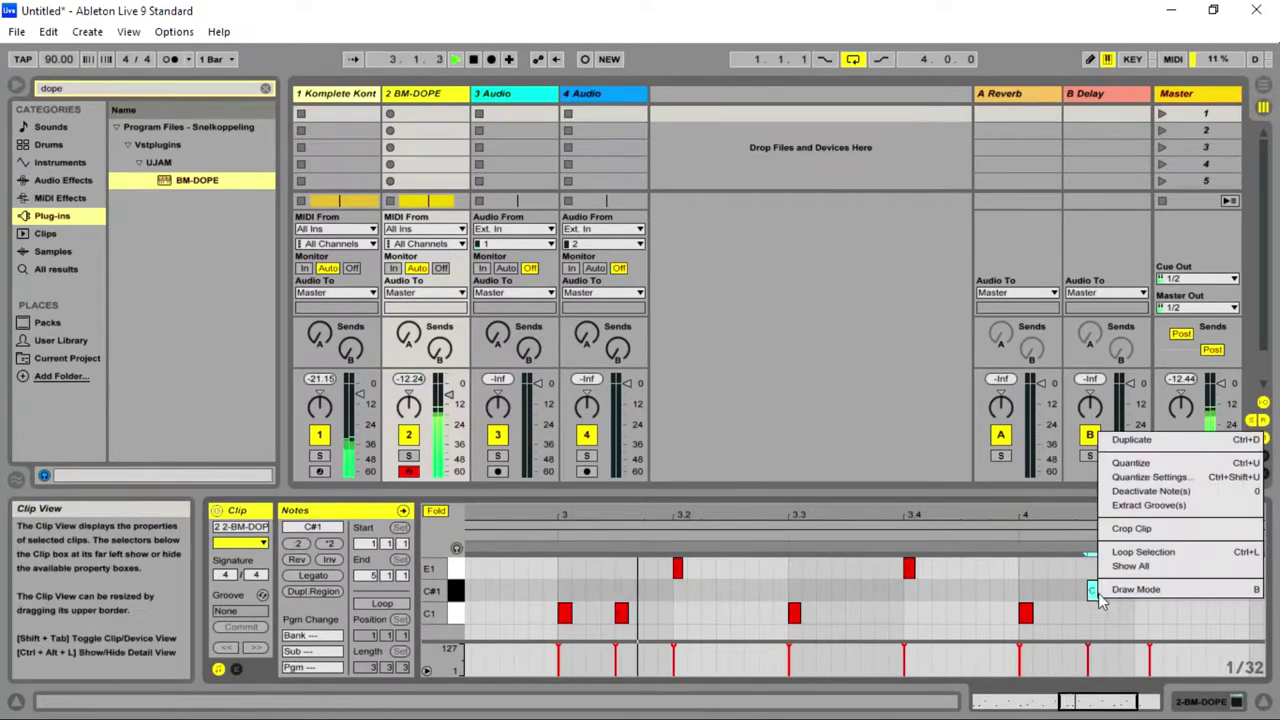
left_click(1180, 477)
left_click(698, 347)
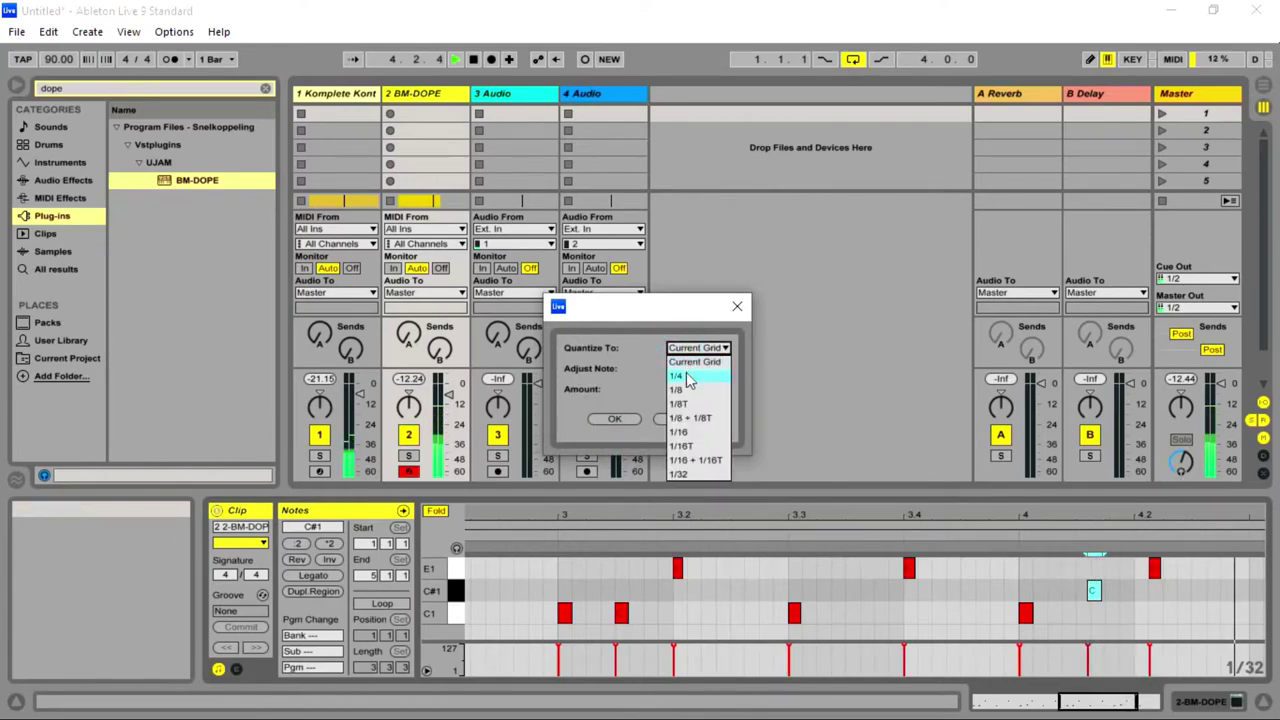
left_click(687, 378)
left_click(614, 418)
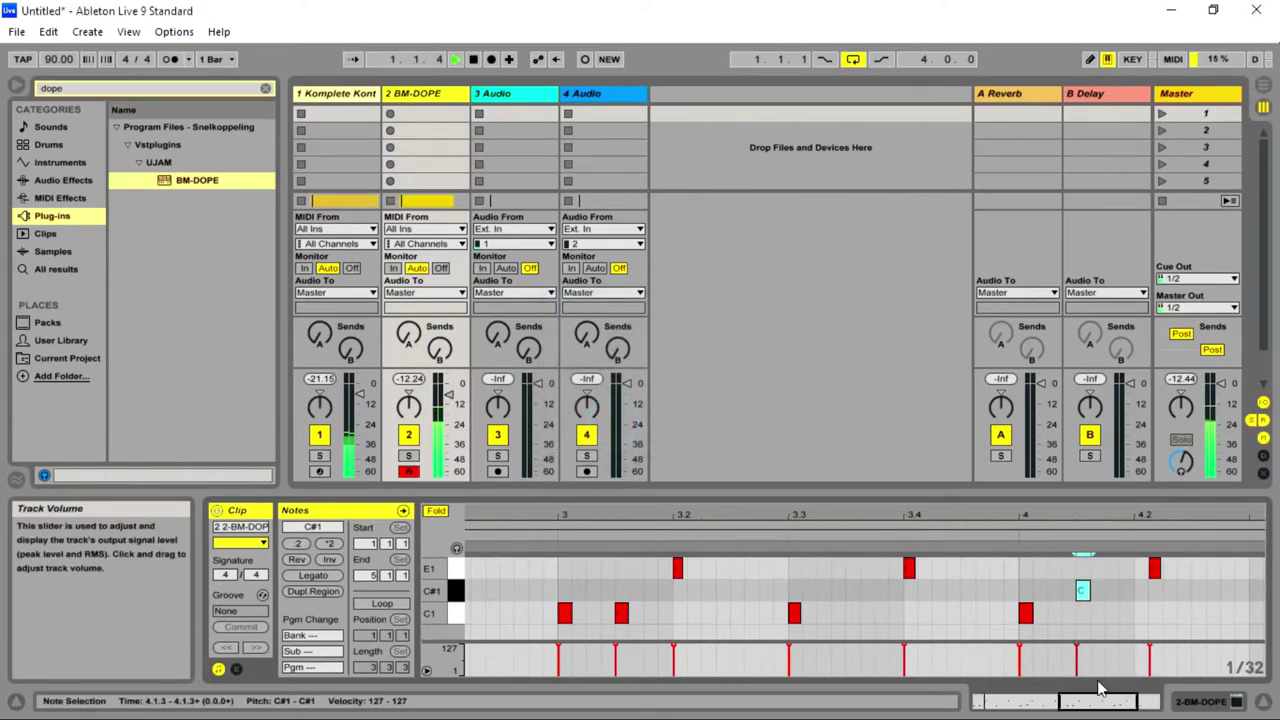
- Quantize the E1 note near 4.2 with the current settings and the C1 note near 4.3 to 1/4 at 100 %
right_click(1155, 568)
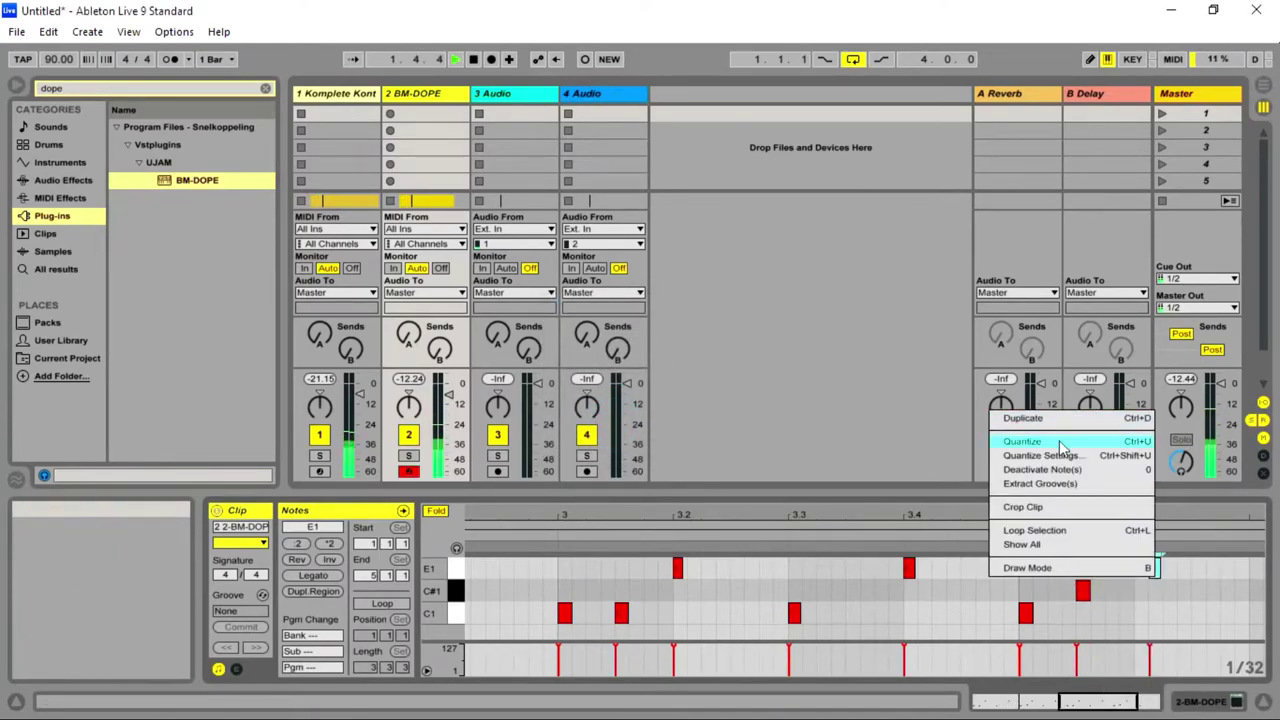
left_click(1050, 440)
left_click_drag(1130, 514, 956, 514)
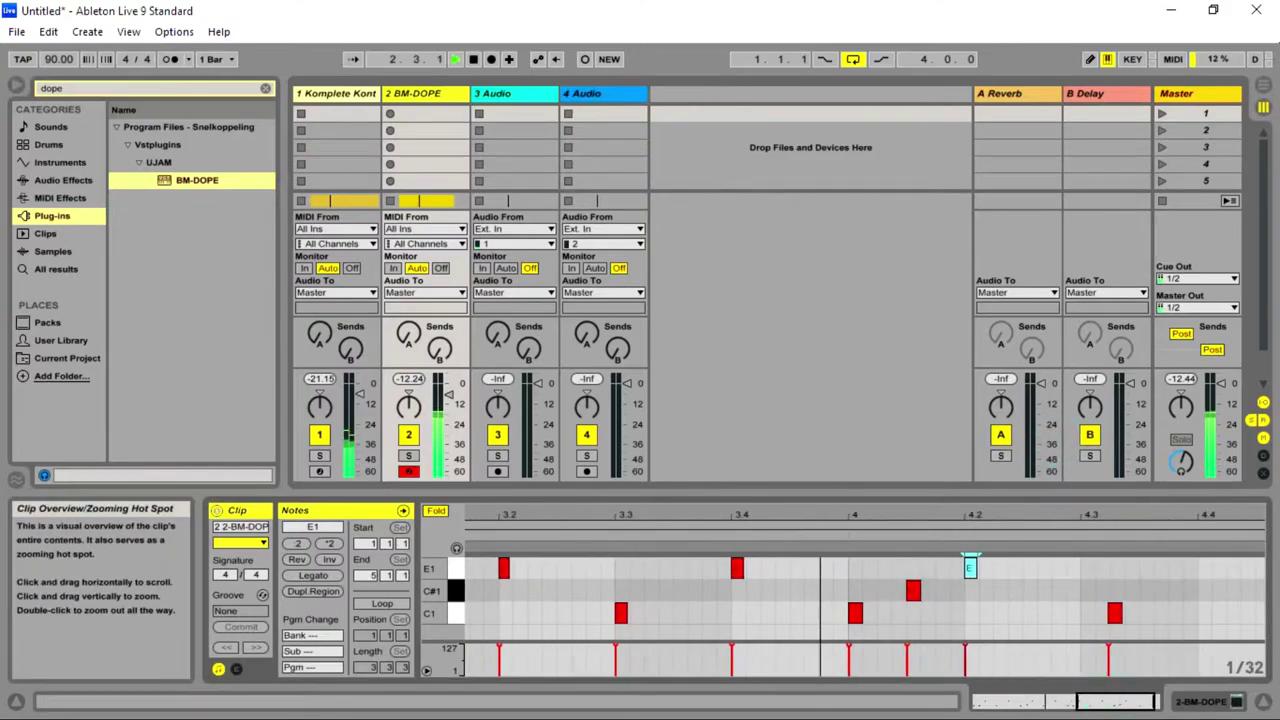
right_click(1118, 617)
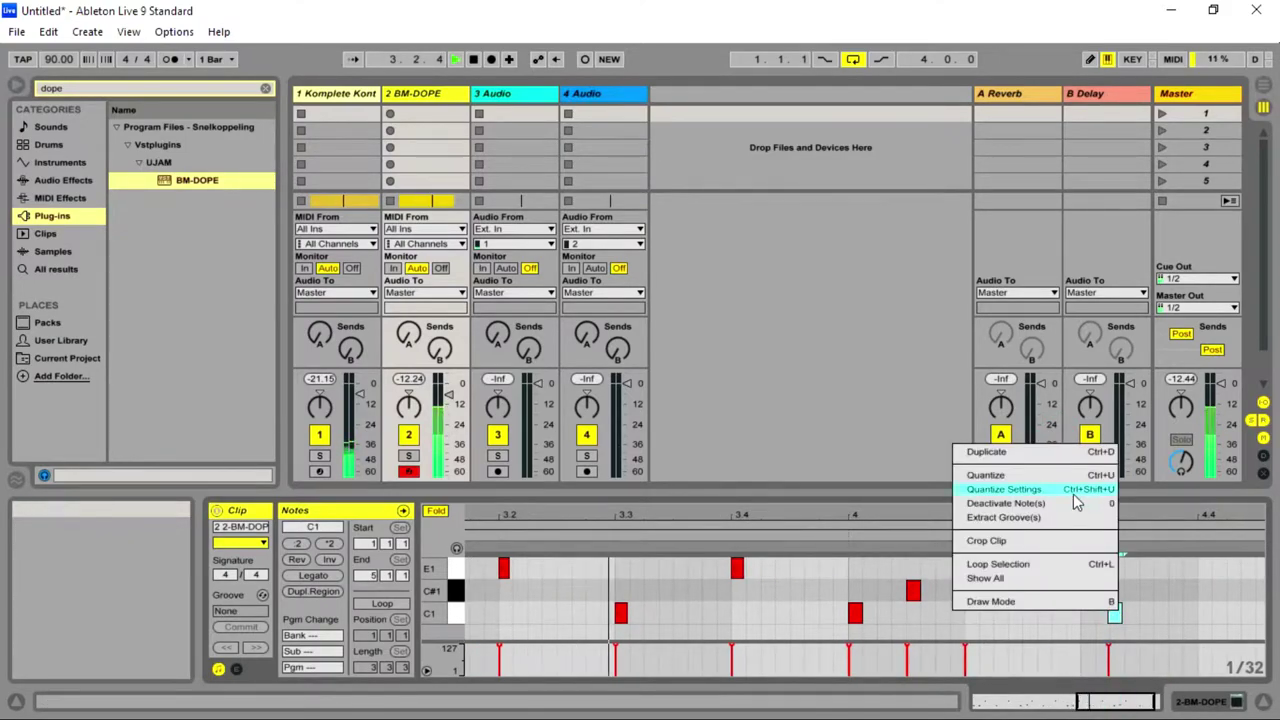
left_click(1073, 492)
left_click(680, 350)
left_click(679, 349)
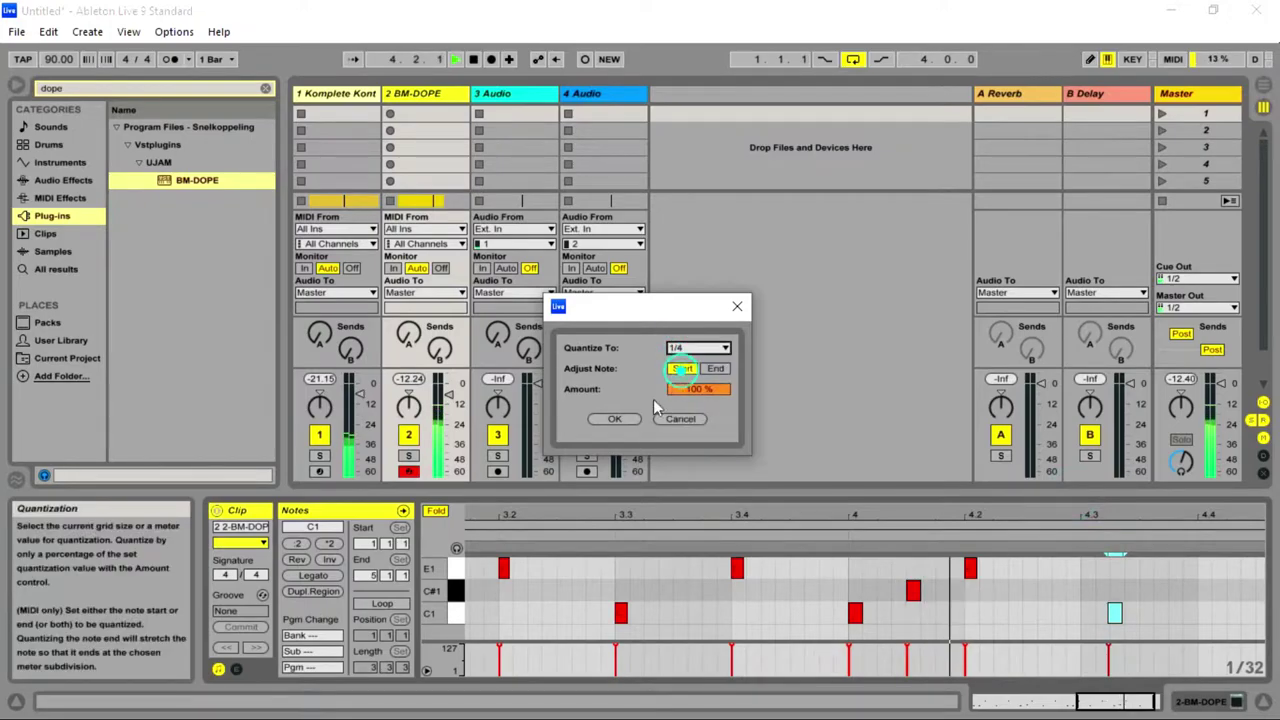
left_click(614, 419)
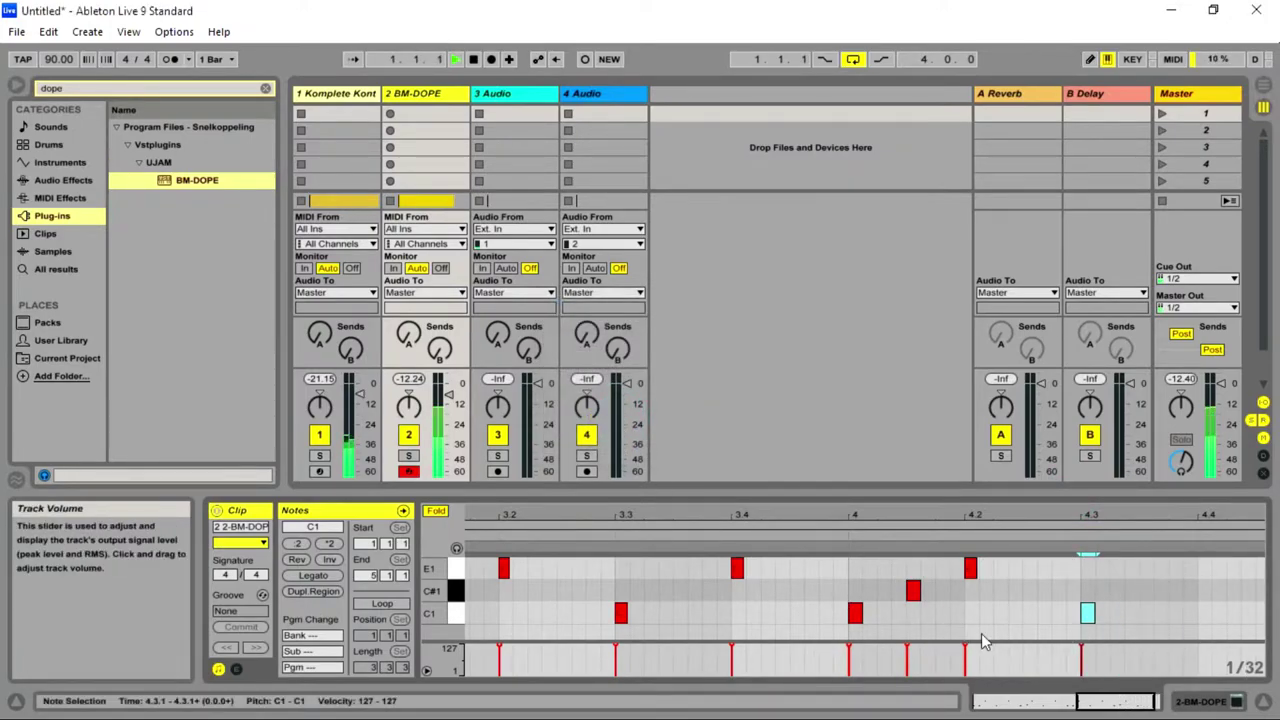
- Try to quantize the C#1 note in bar 2, just before 2.2, with the last-used 1/4 setting, and undo it
left_click_drag(1126, 700, 1037, 690)
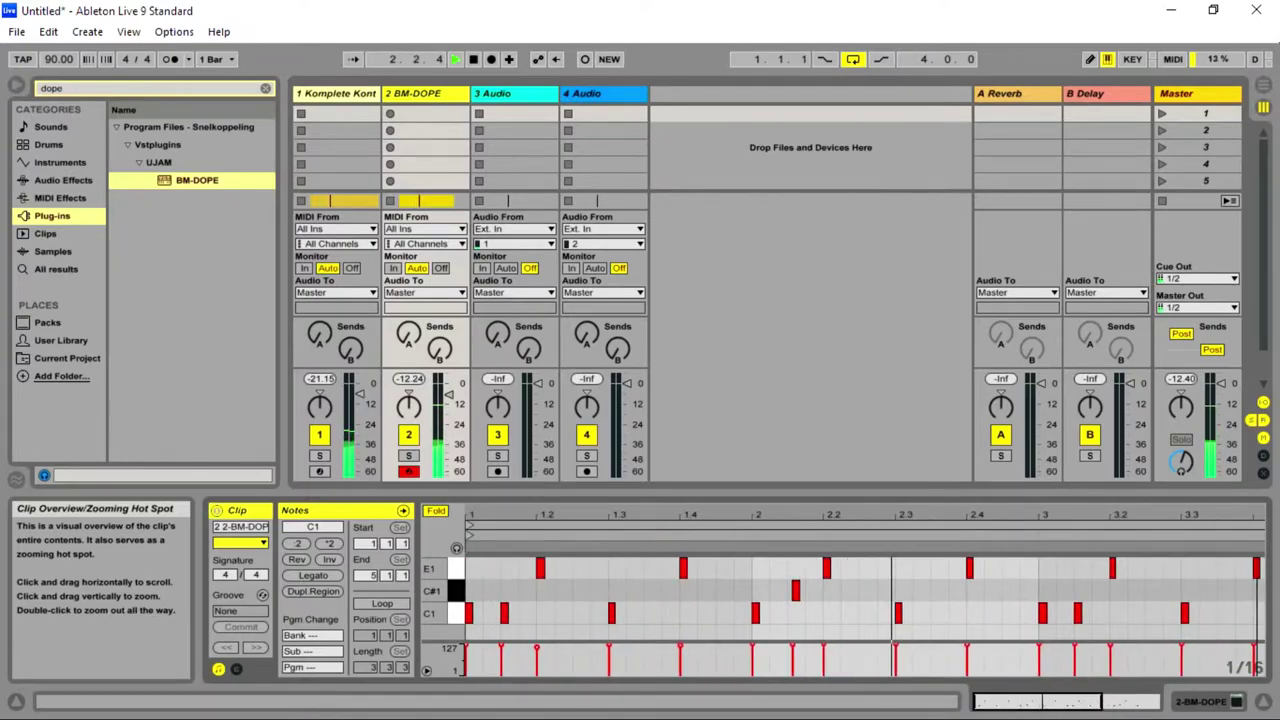
left_click_drag(1037, 690, 1040, 698)
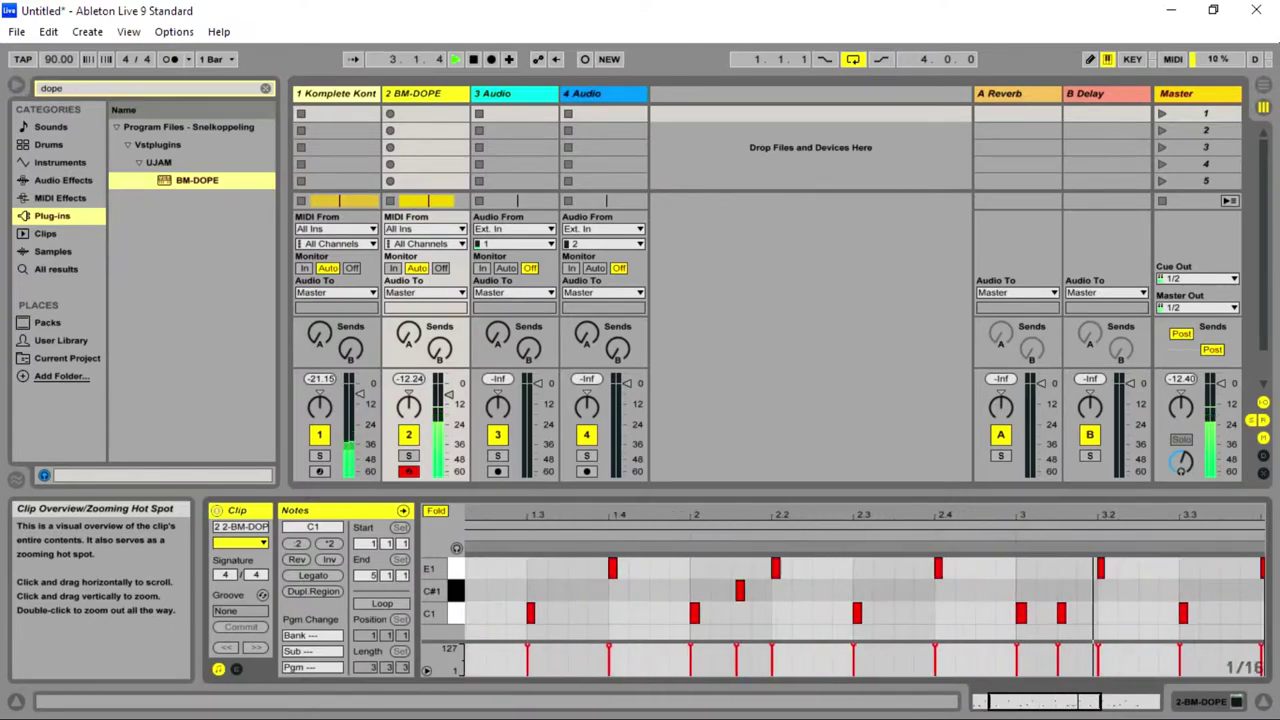
right_click(740, 594)
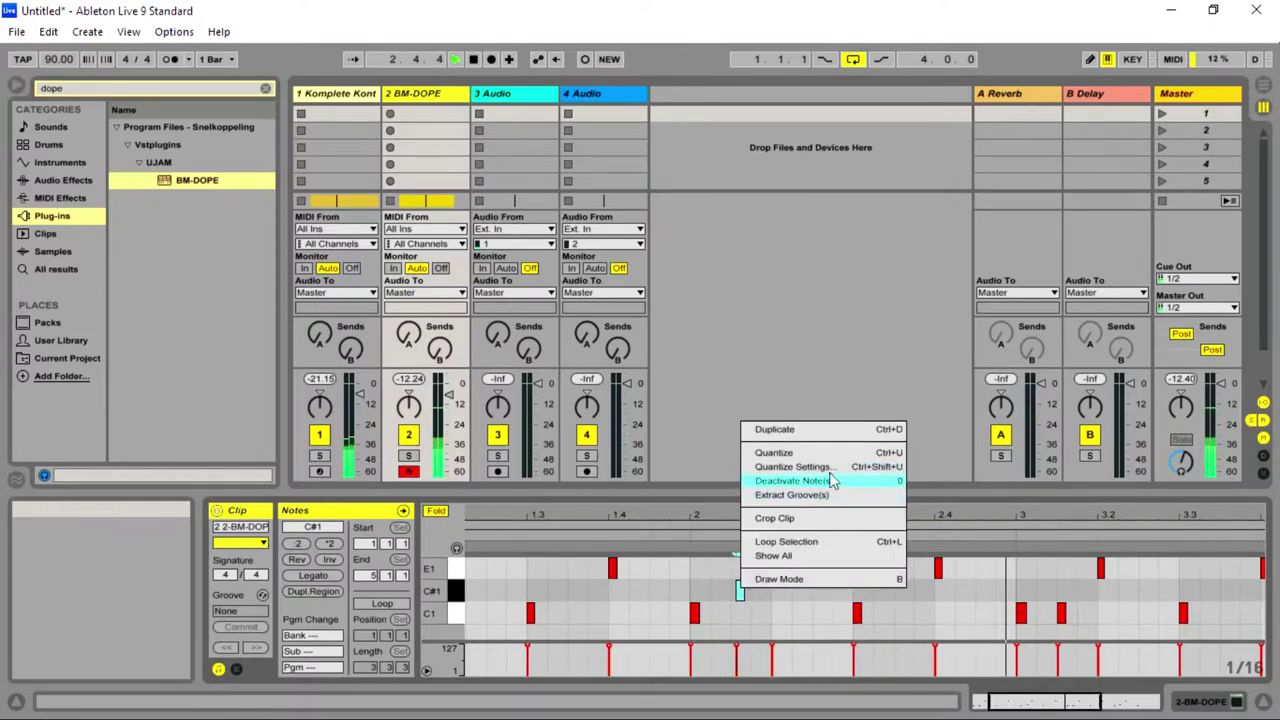
left_click(805, 455)
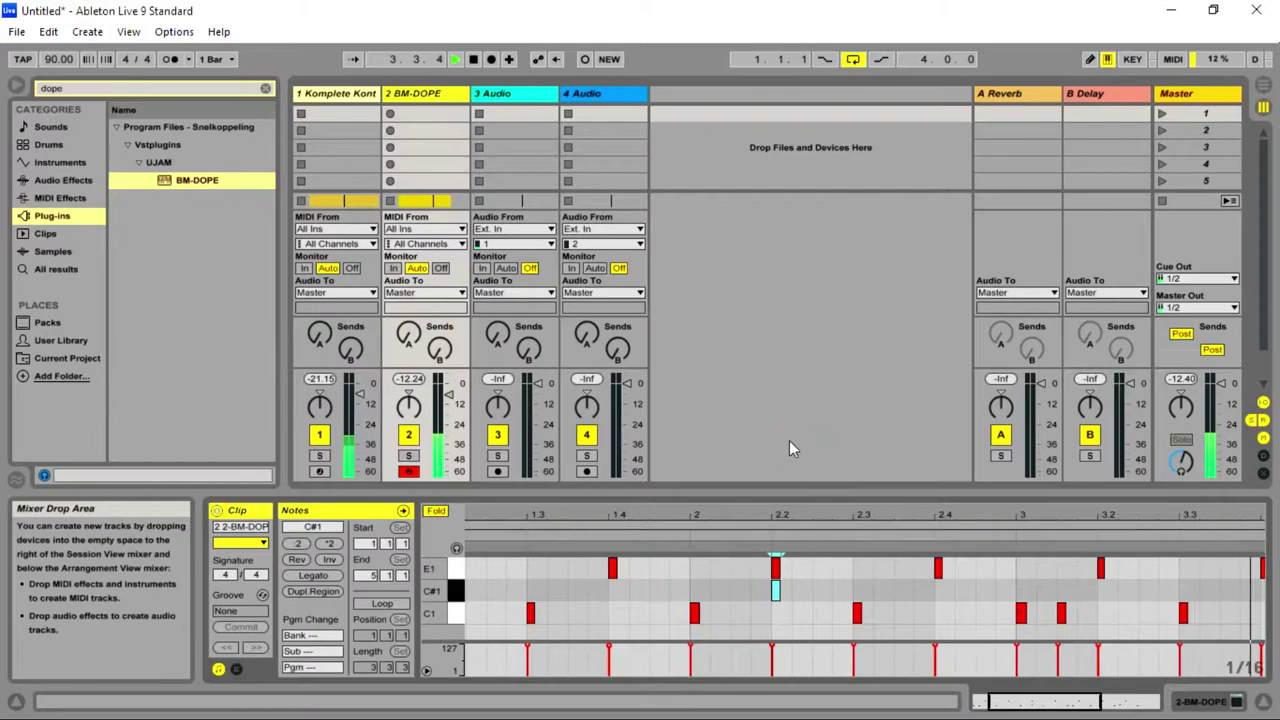
key("ctrl+z")
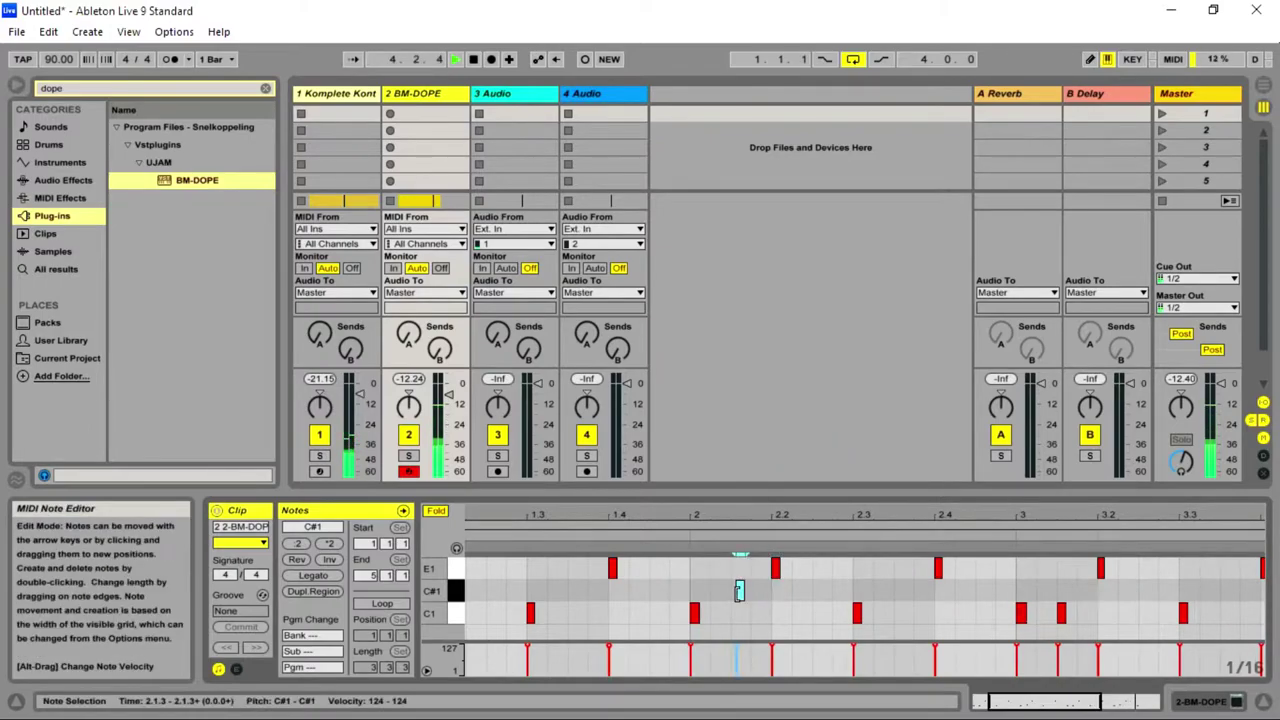
- Quantize the C#1 note in bar 2, just before 2.2, to the current grid at 100 %
right_click(739, 590)
left_click(790, 471)
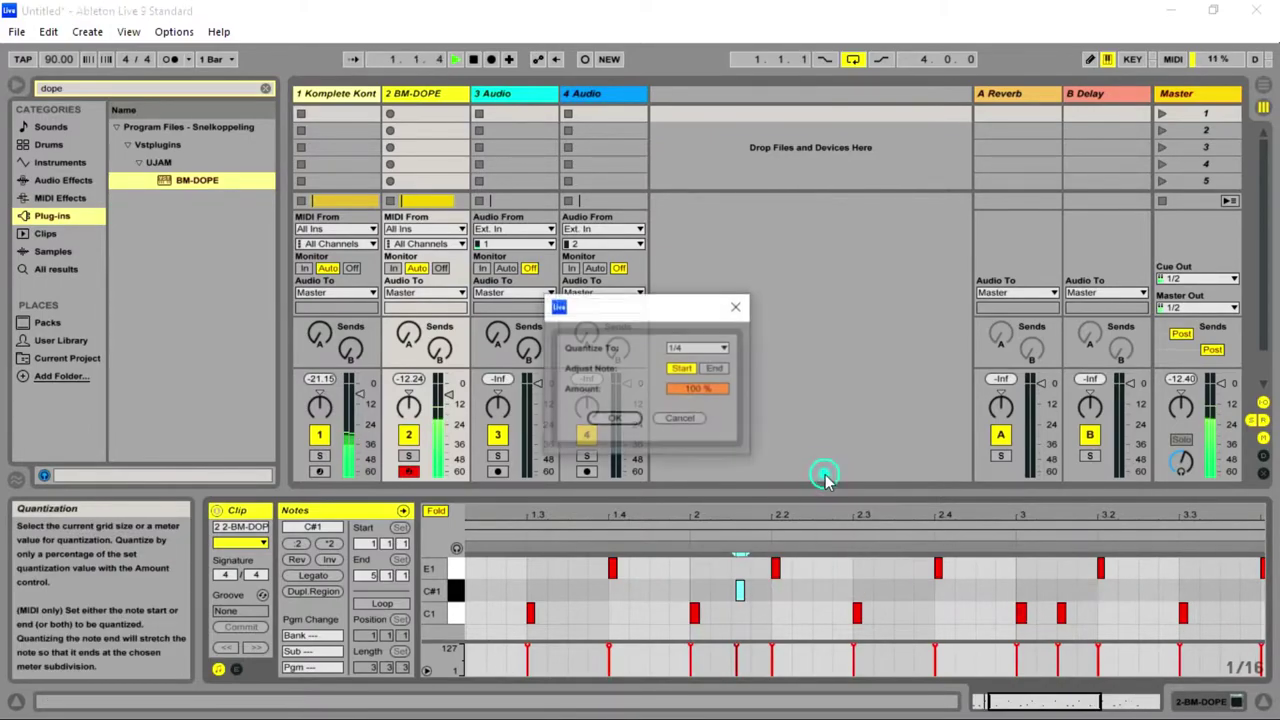
left_click(698, 348)
left_click(700, 365)
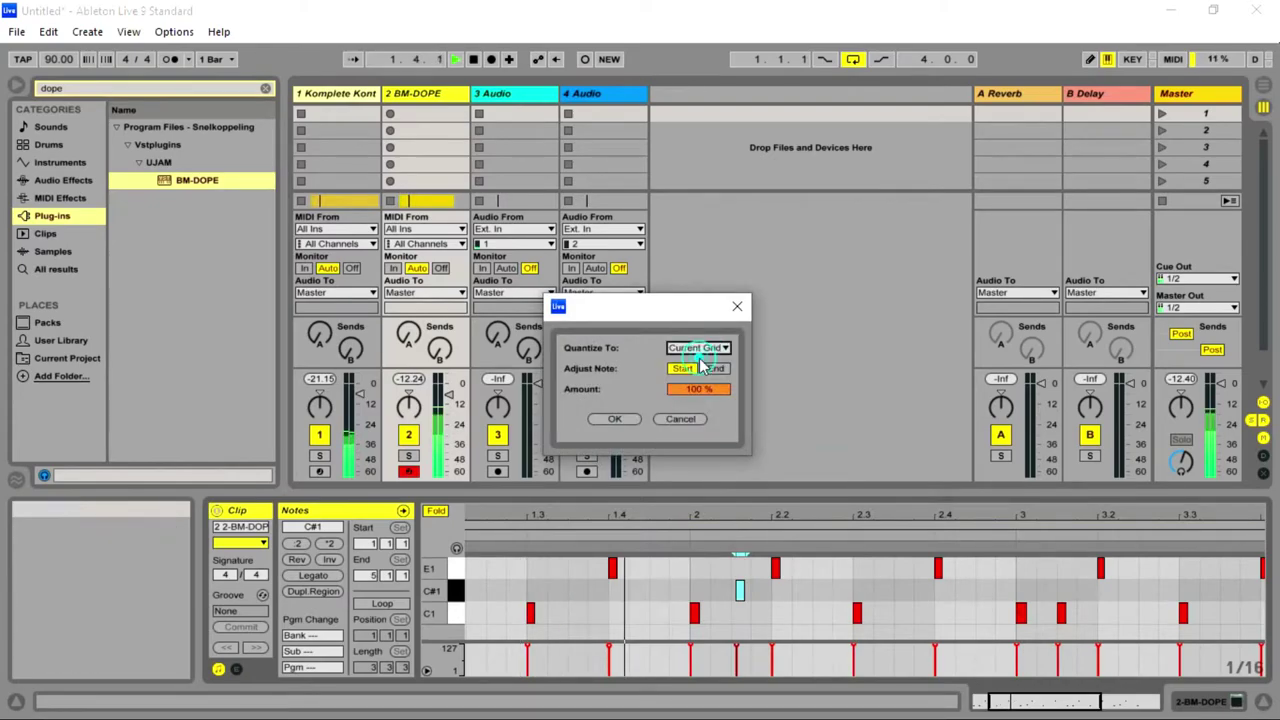
left_click(615, 418)
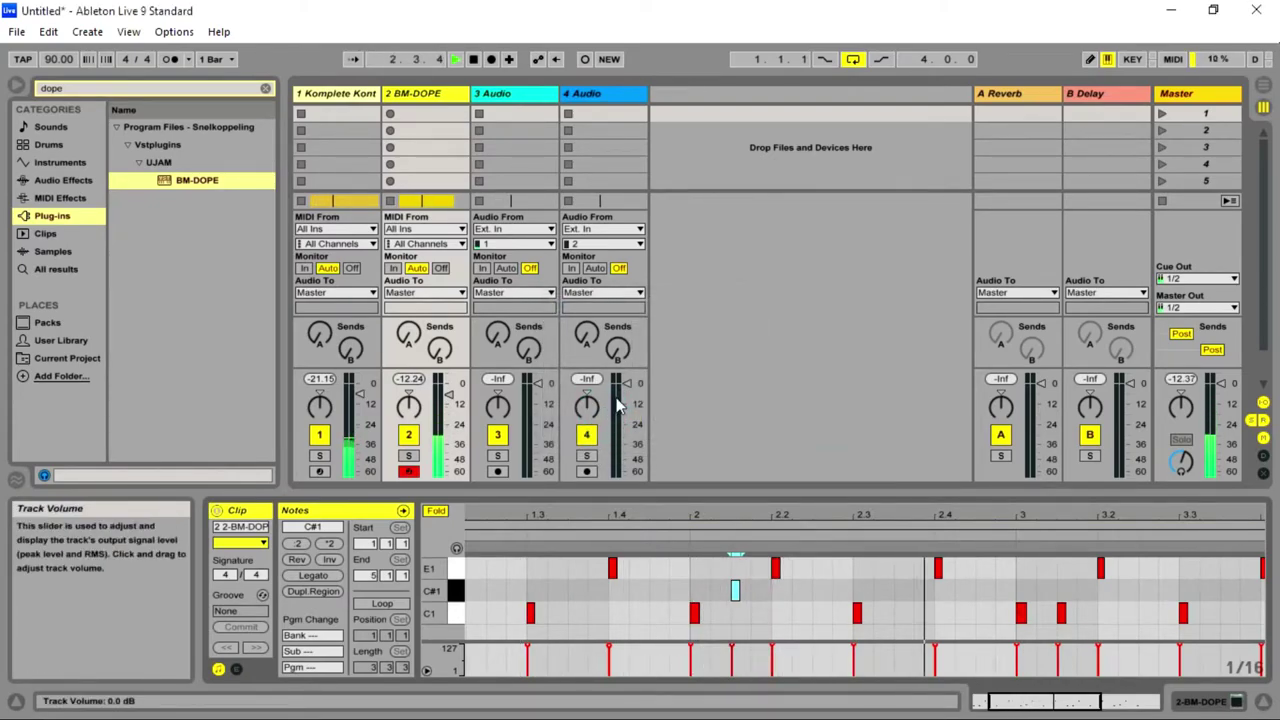
- In the arrangement, shorten the Komplete Kontrol clip so that it ends at bar 5, level with the BM-DOPE clip
key("Tab")
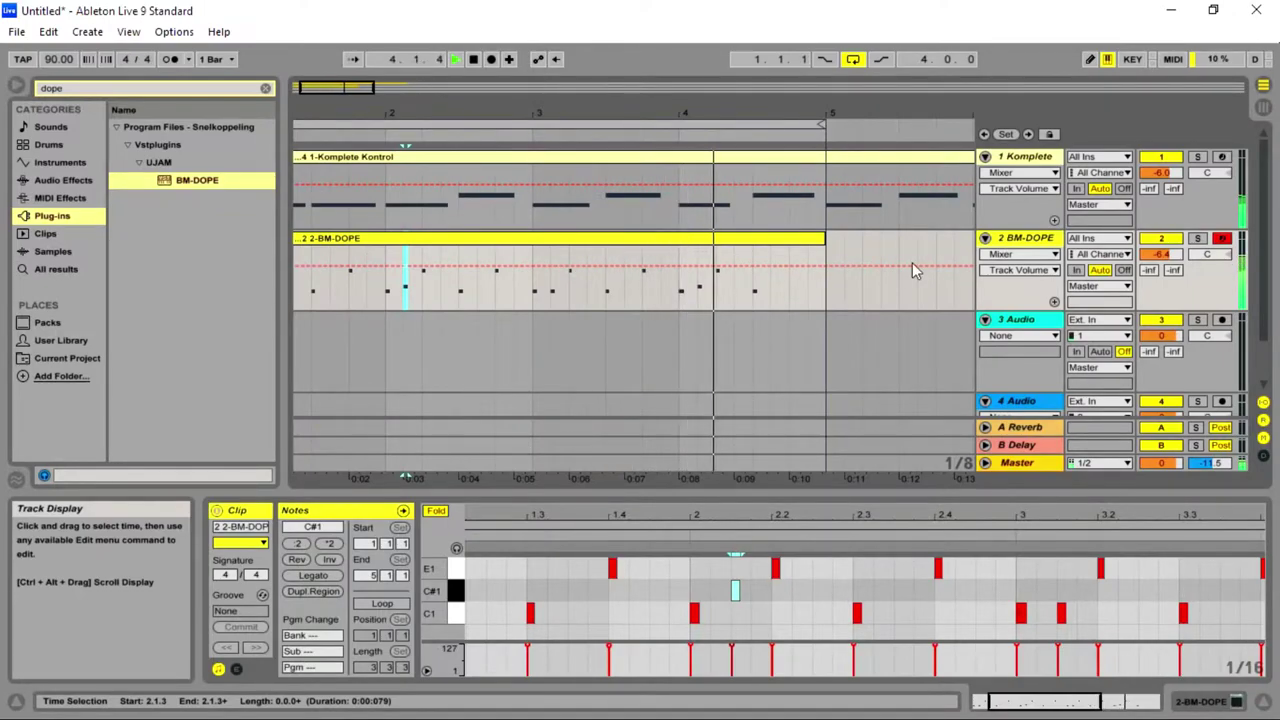
left_click_drag(372, 88, 356, 78)
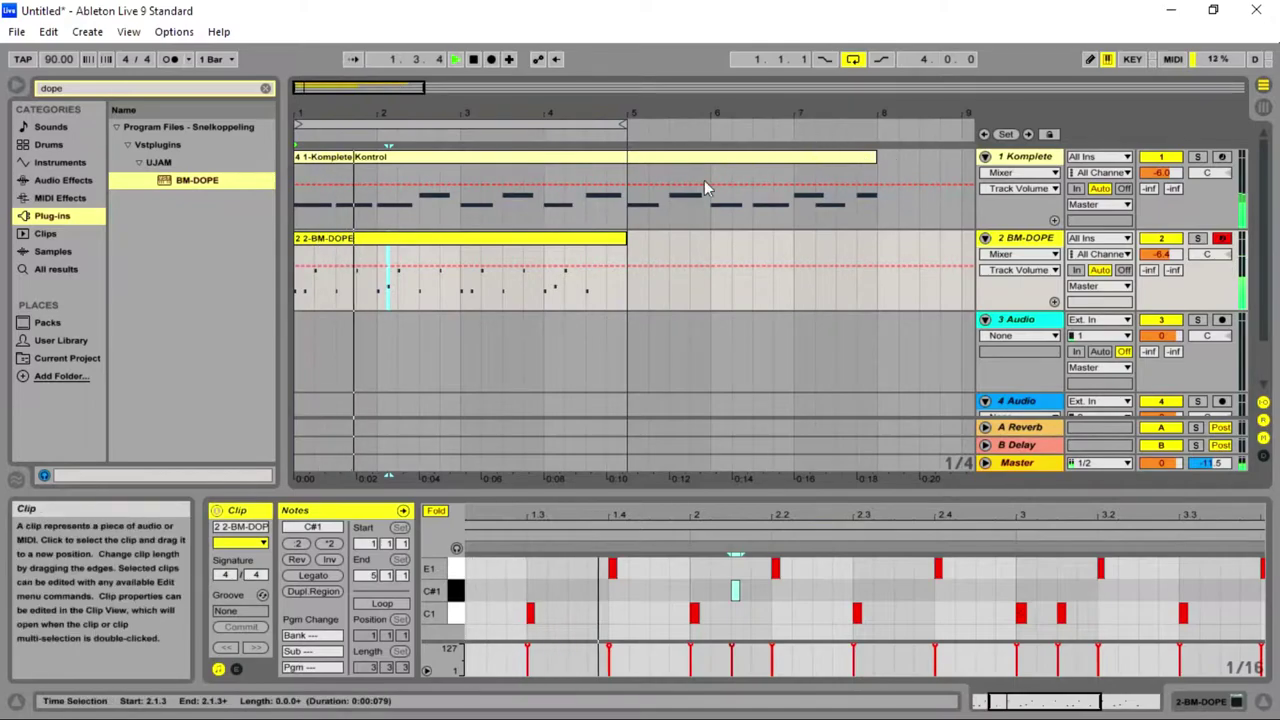
left_click_drag(878, 157, 625, 170)
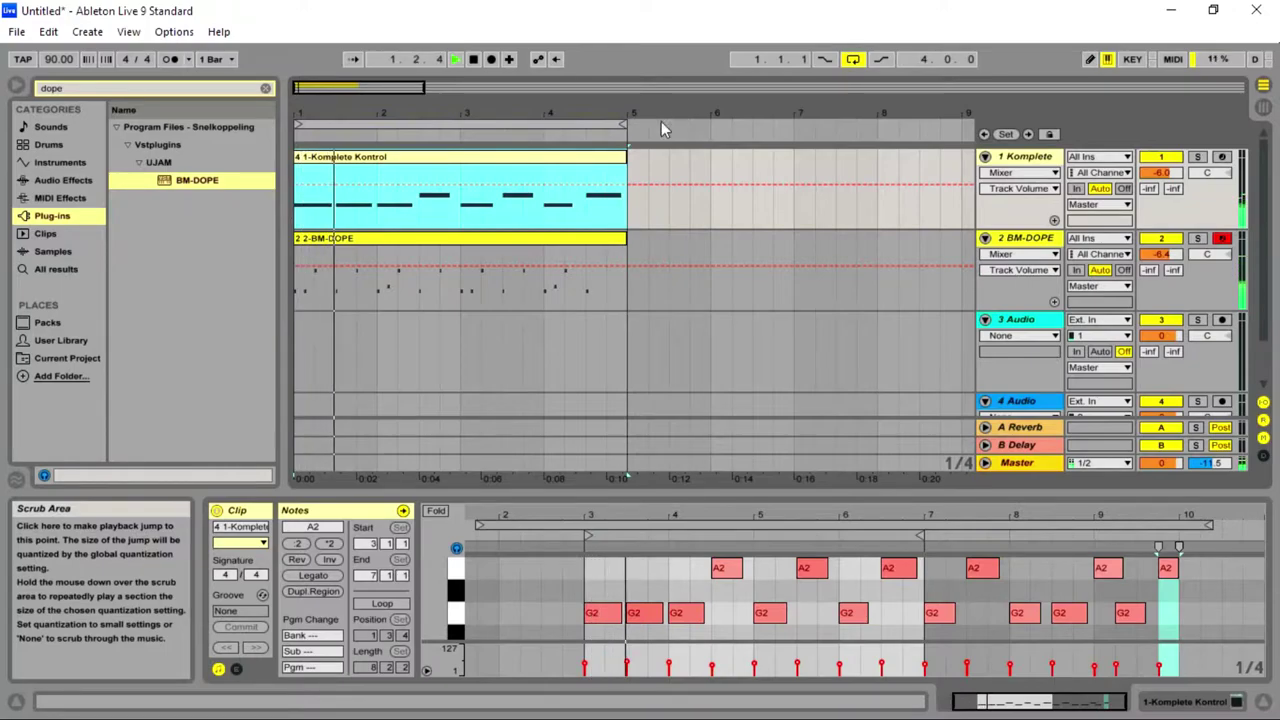
- Select the BM-DOPE clip in the arrangement and show all four bars of its notes in the note editor
key("Tab")
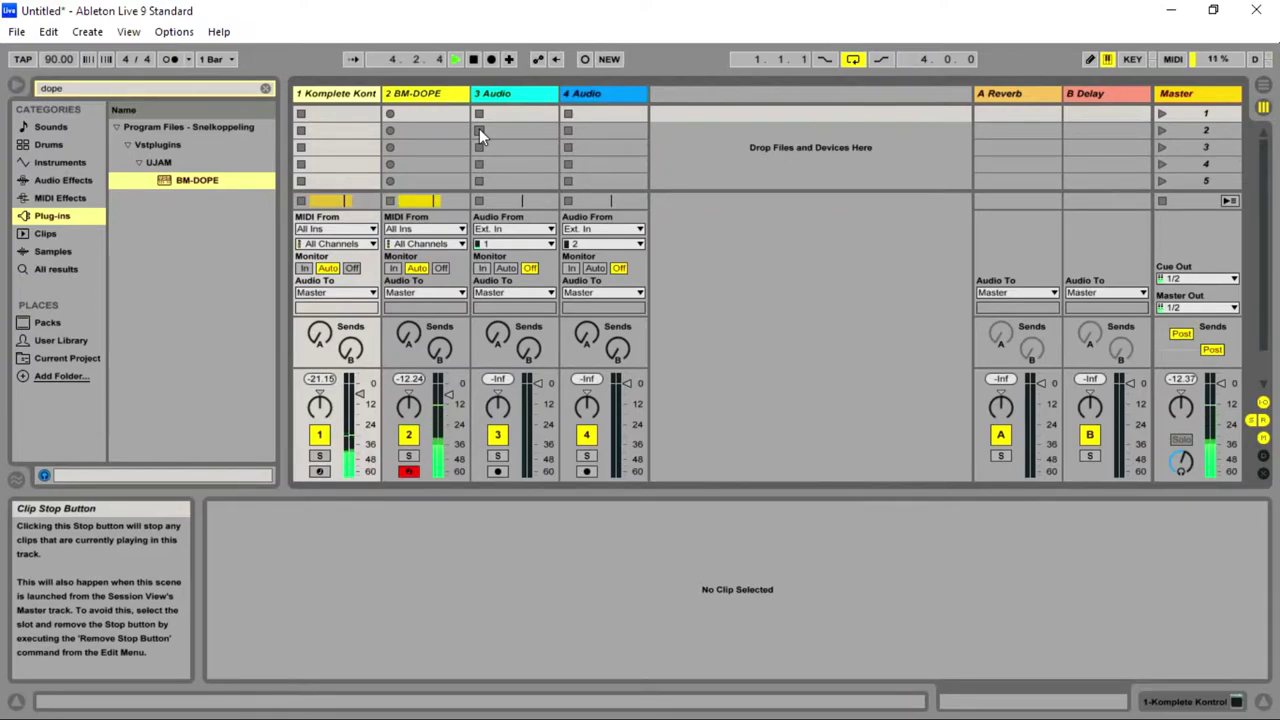
key("Tab")
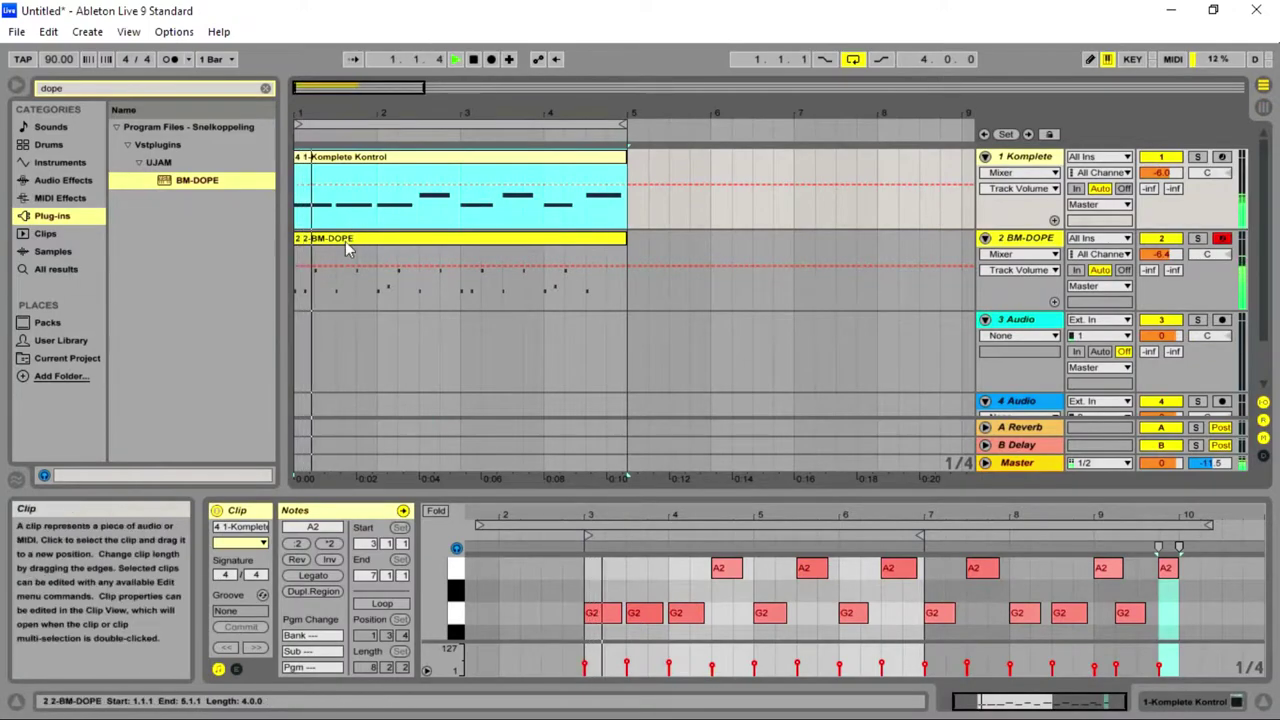
key("ctrl+a")
left_click(393, 190)
left_click(437, 240)
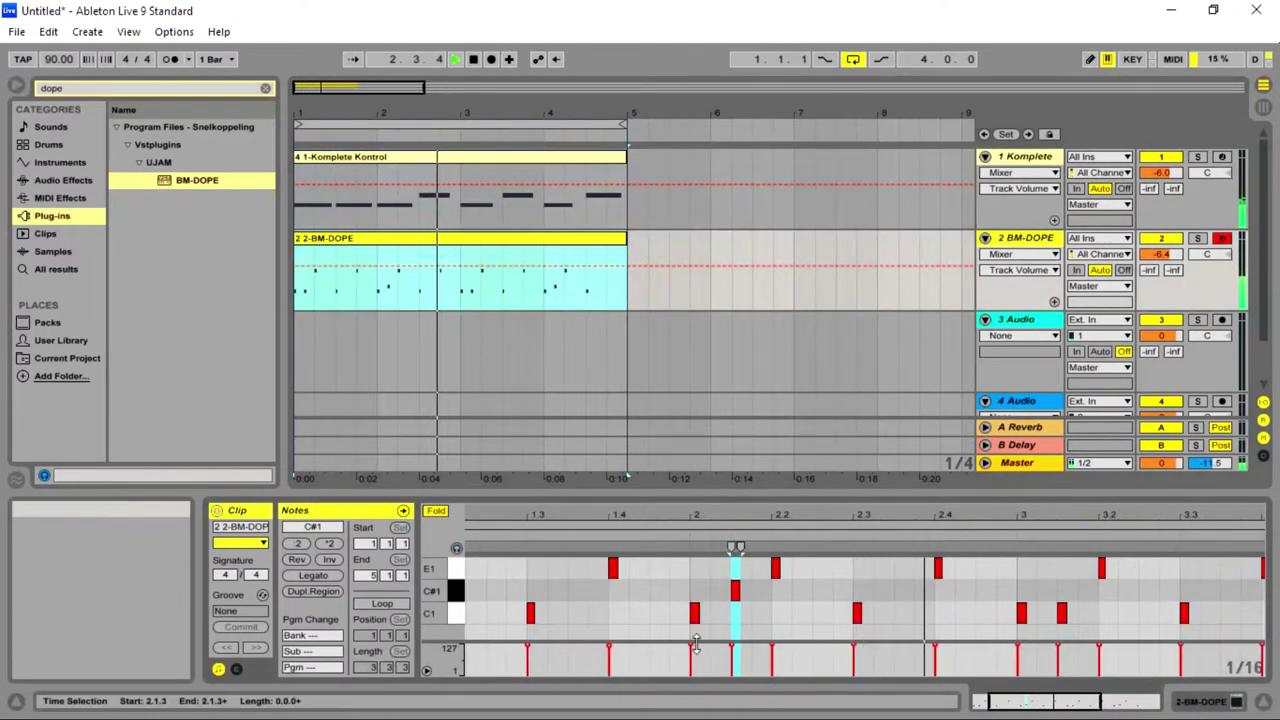
double_click(1066, 694)
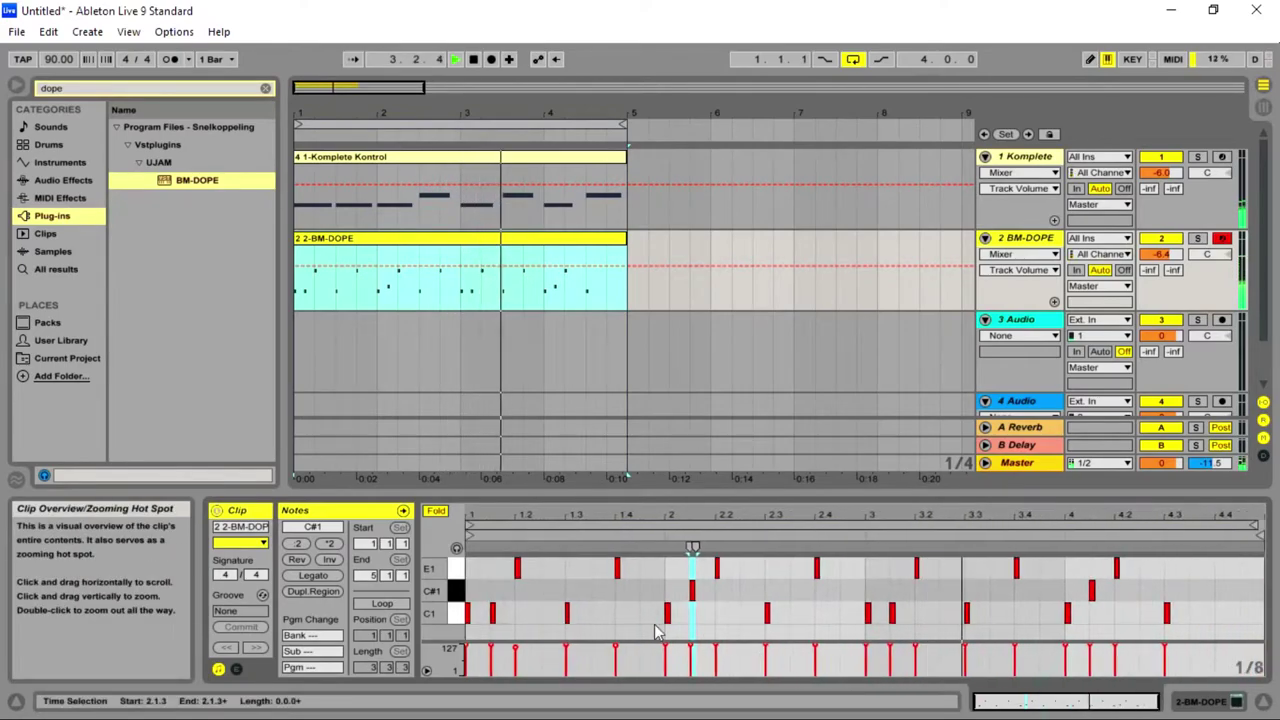
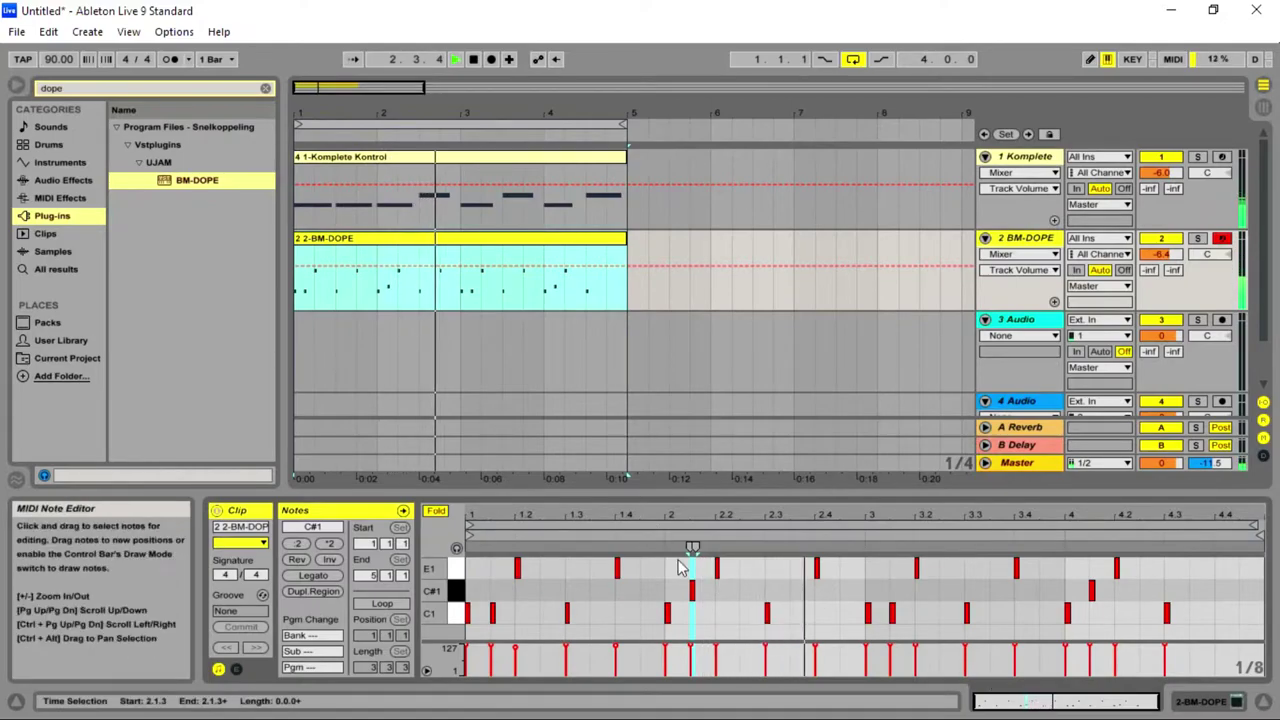
- Hide the BM-DOPE clip's velocity editor and show its clip envelope settings
left_click(426, 670)
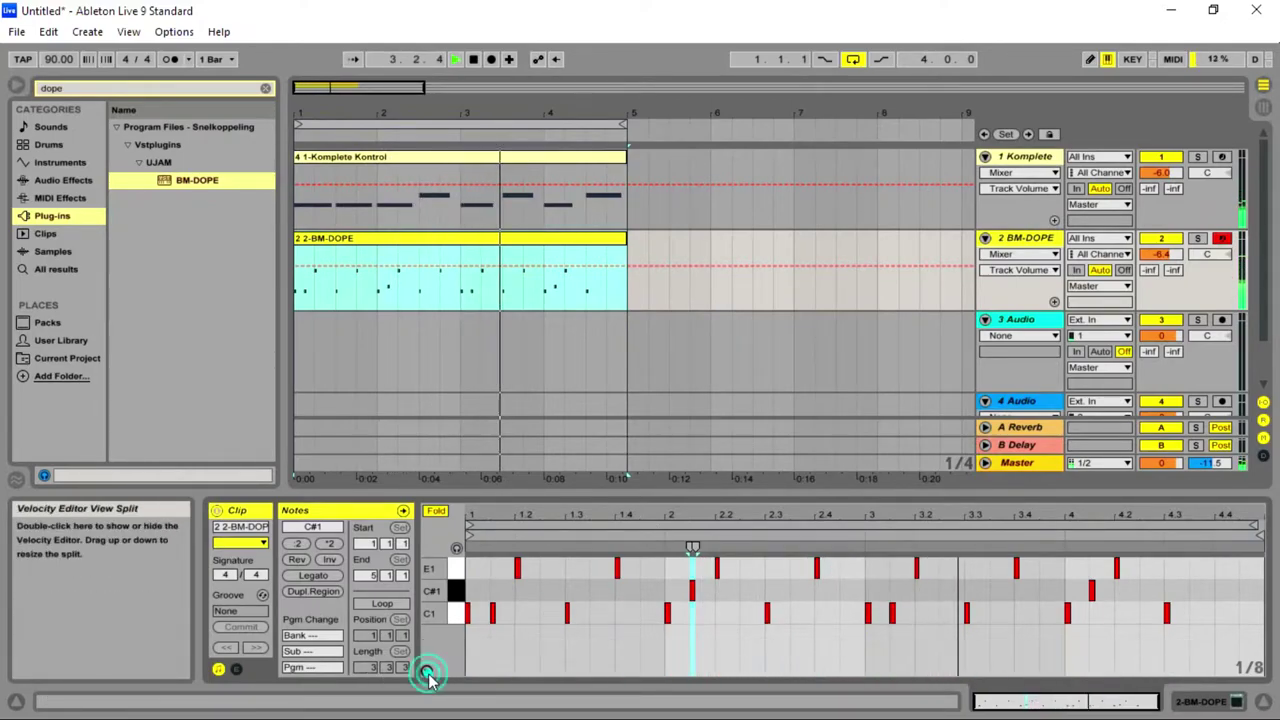
left_click(241, 668)
left_click(238, 670)
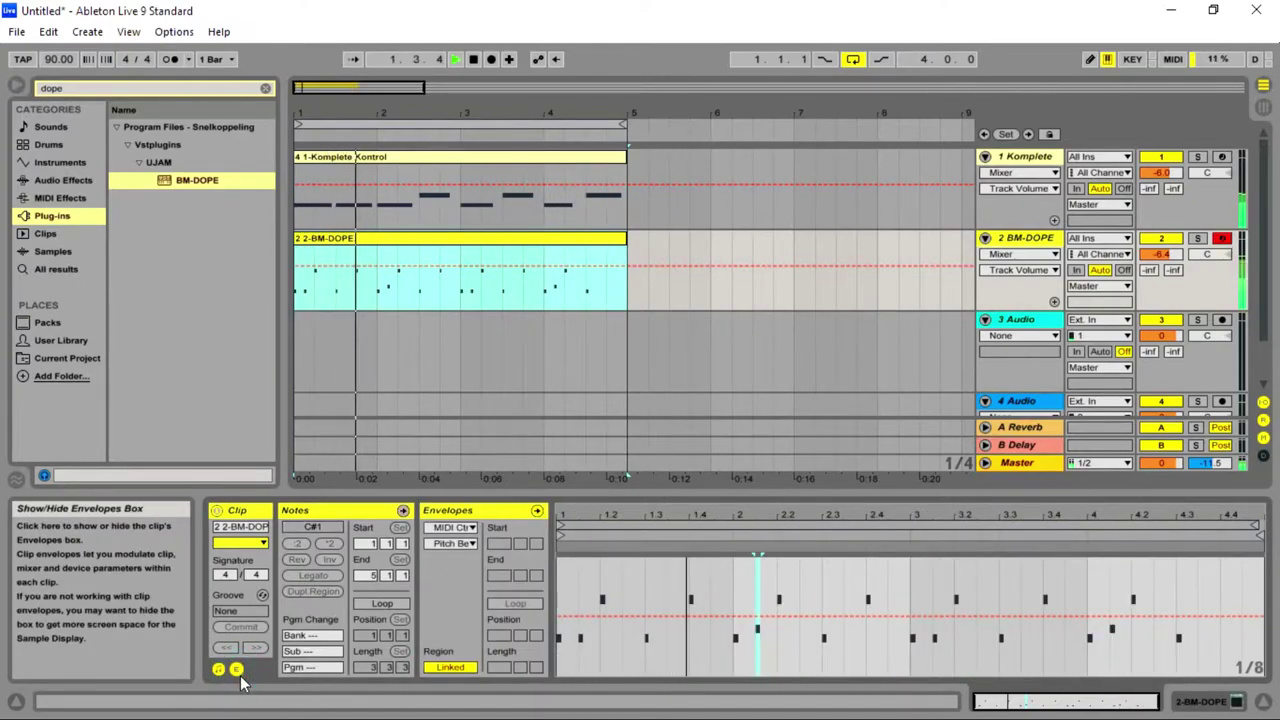
- Return the BM-DOPE clip to its note editor, enlarge it slightly and select the C#1 note in bar 4
left_click(238, 671)
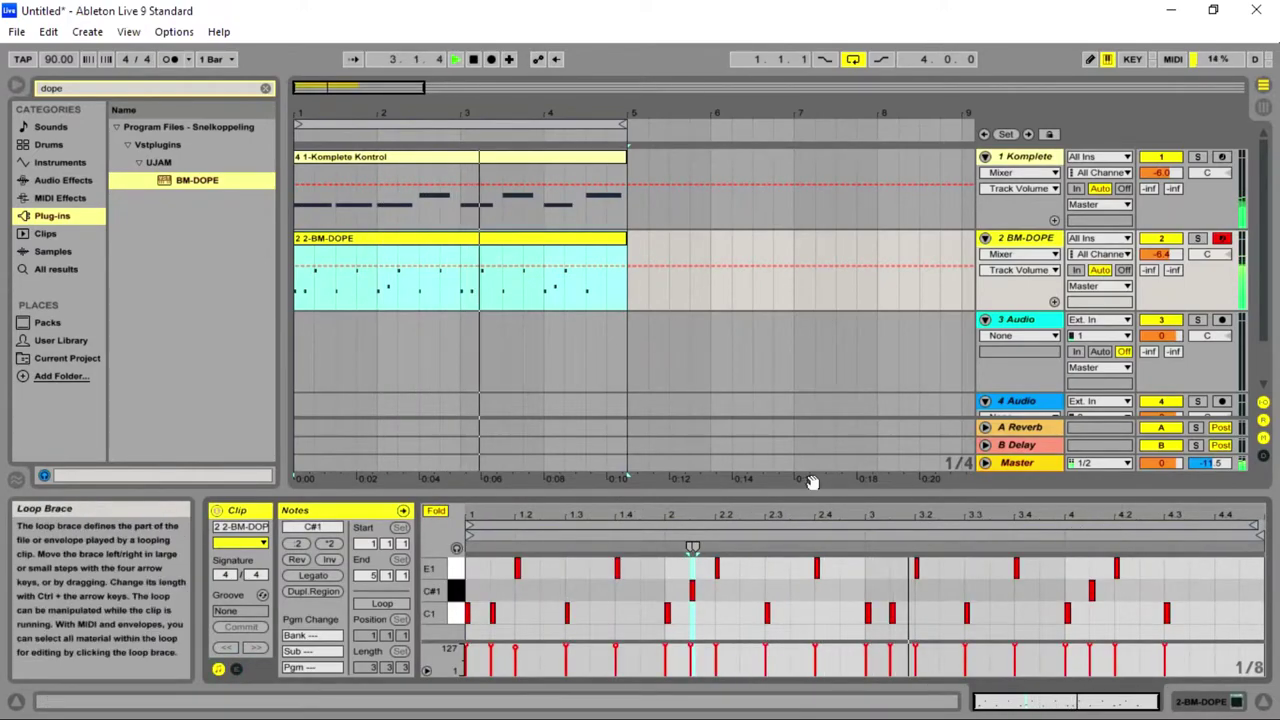
mouse_move(757, 490)
left_mouse_down()
mouse_move(771, 298)
mouse_move(757, 477)
left_mouse_up()
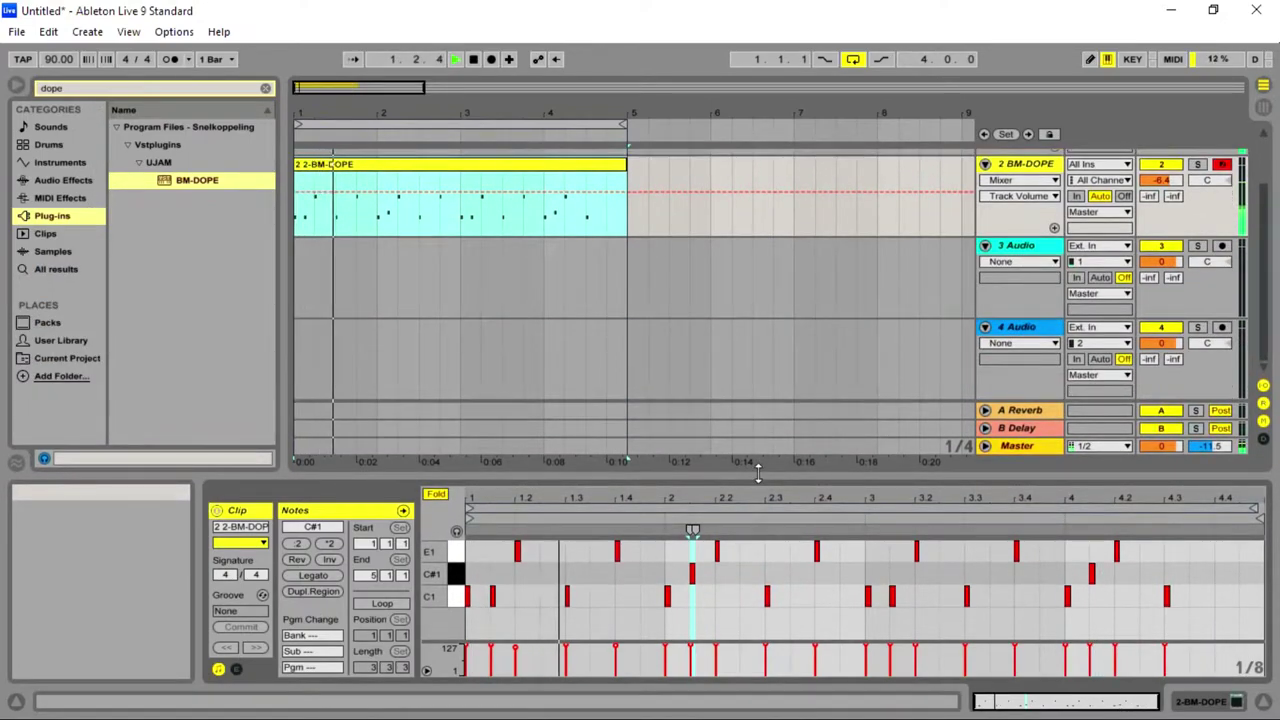
left_click(458, 575)
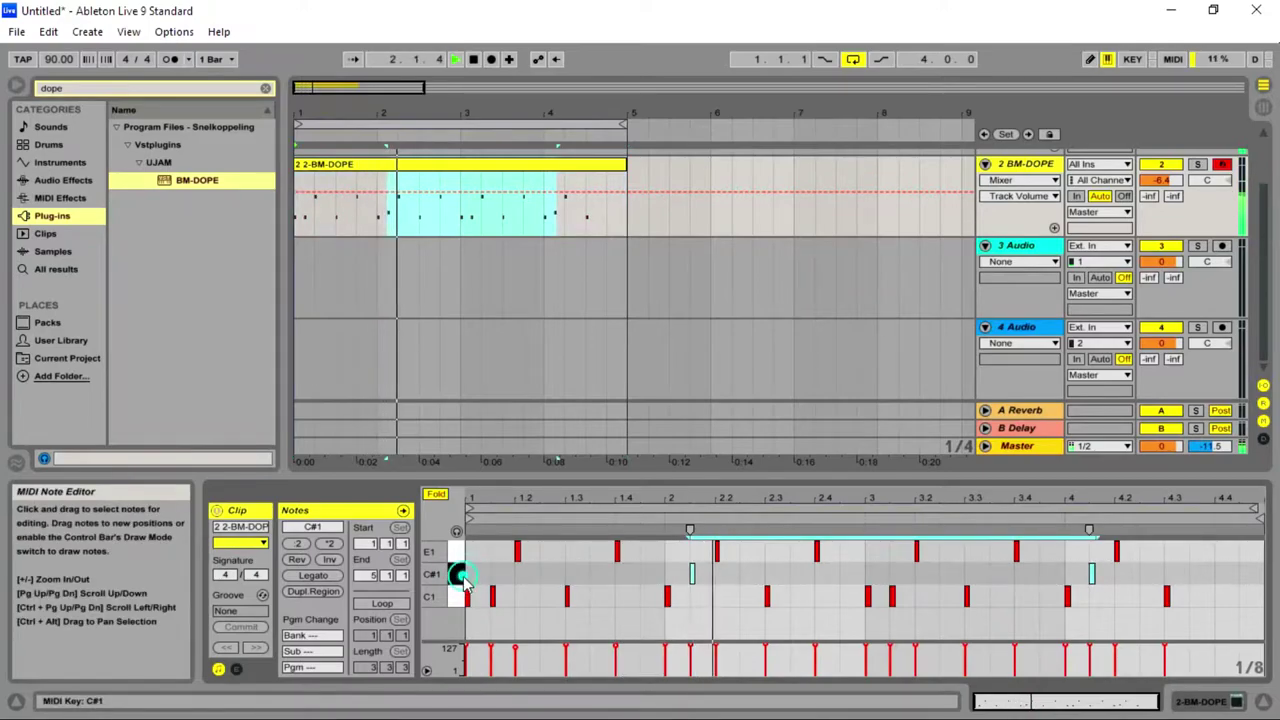
left_click(1092, 578)
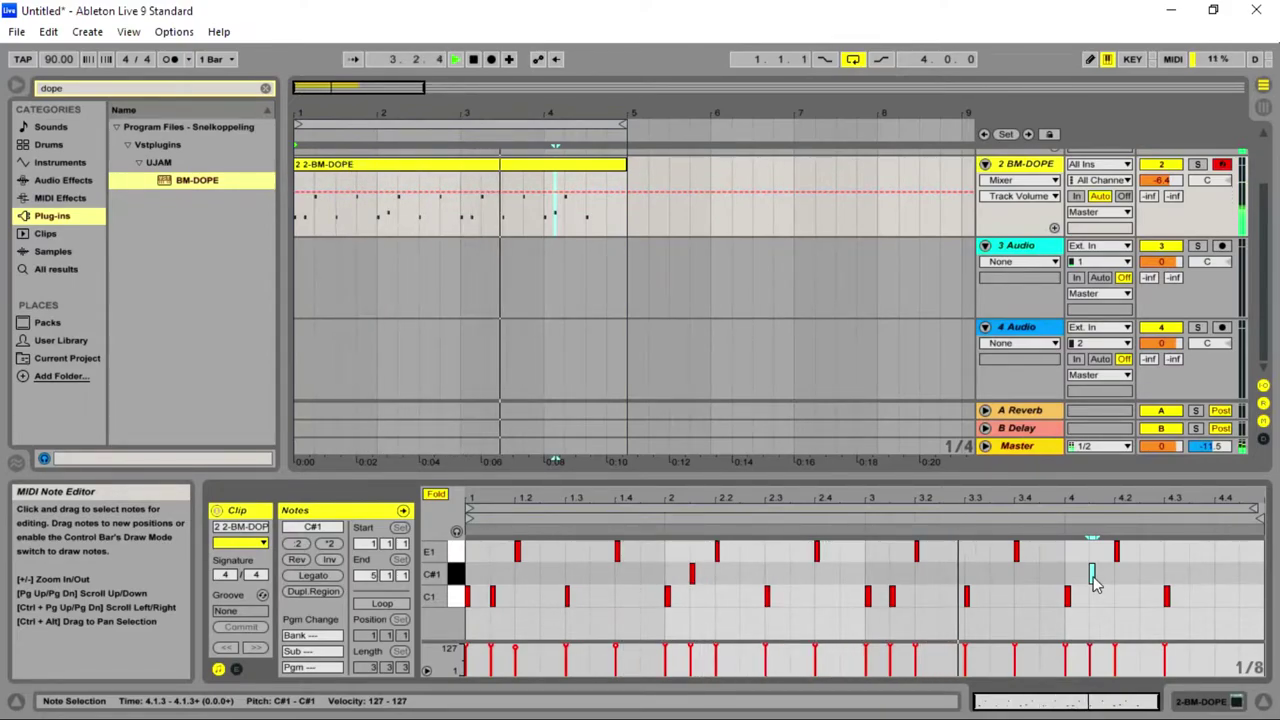
- Duplicate the BM-DOPE track in the session view, stop playback and return to the arrangement
key("Tab")
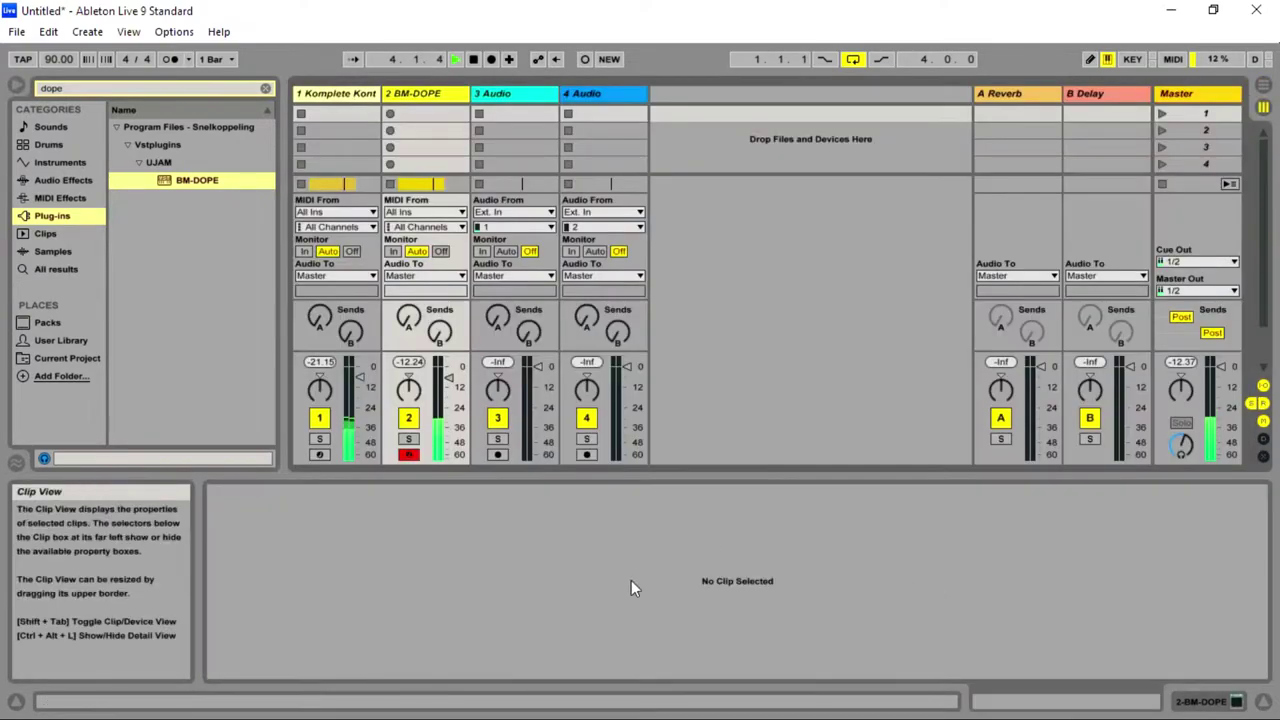
key("Tab")
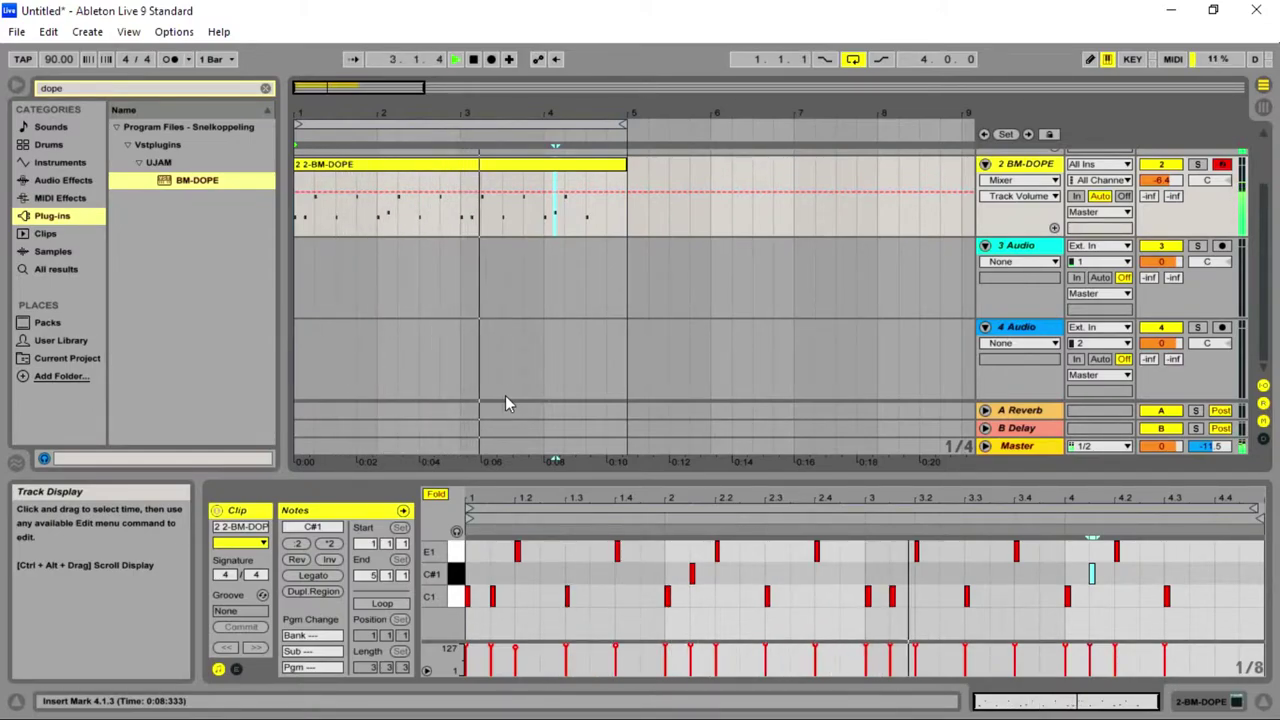
key("Tab")
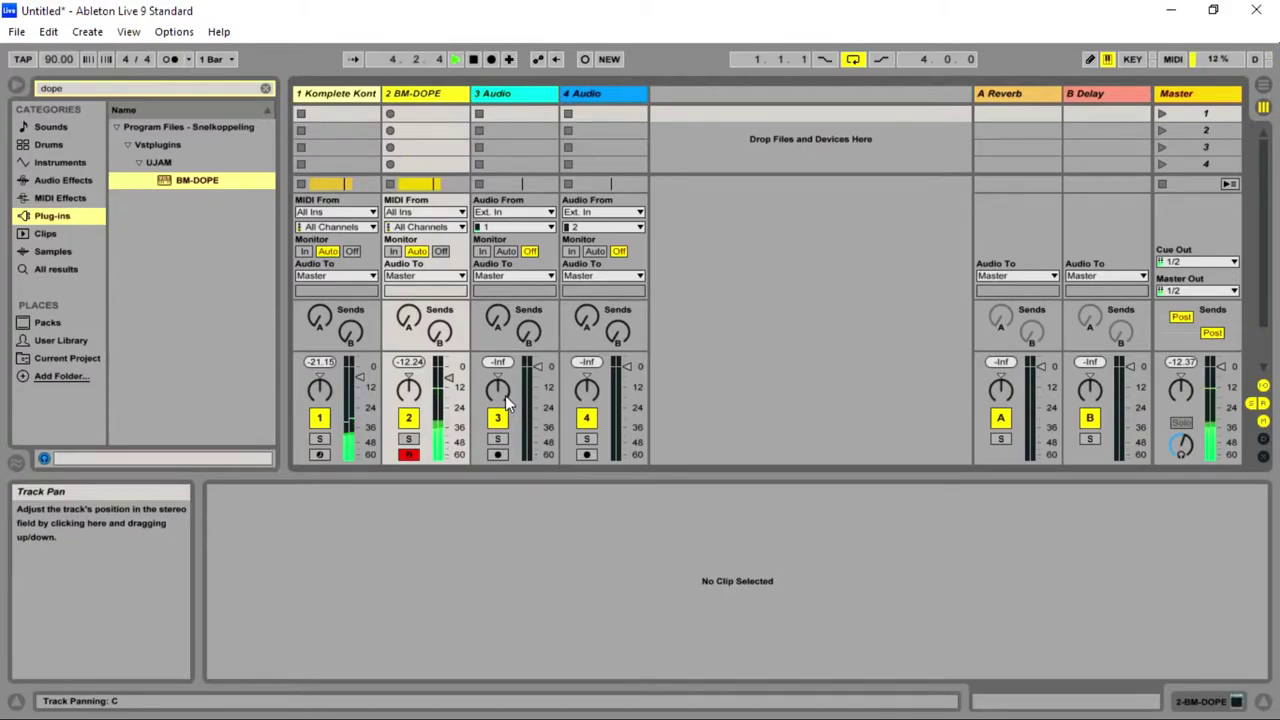
right_click(447, 89)
key("space")
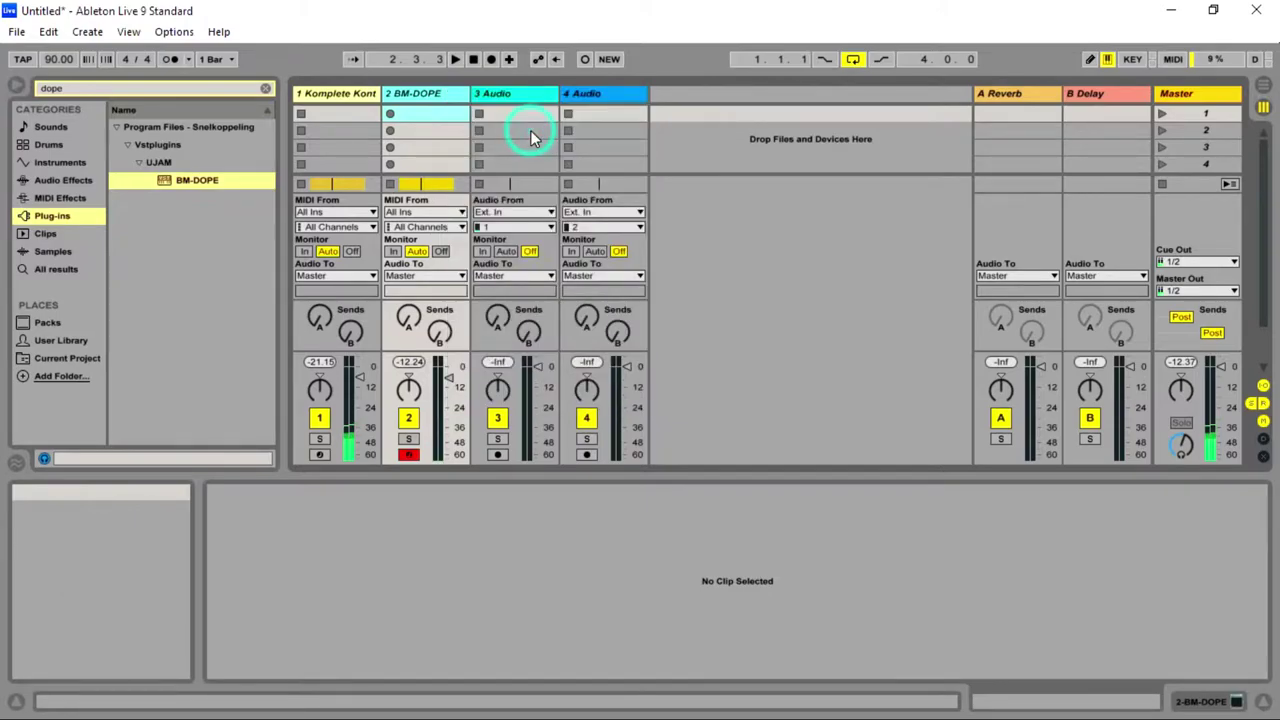
key("Tab")
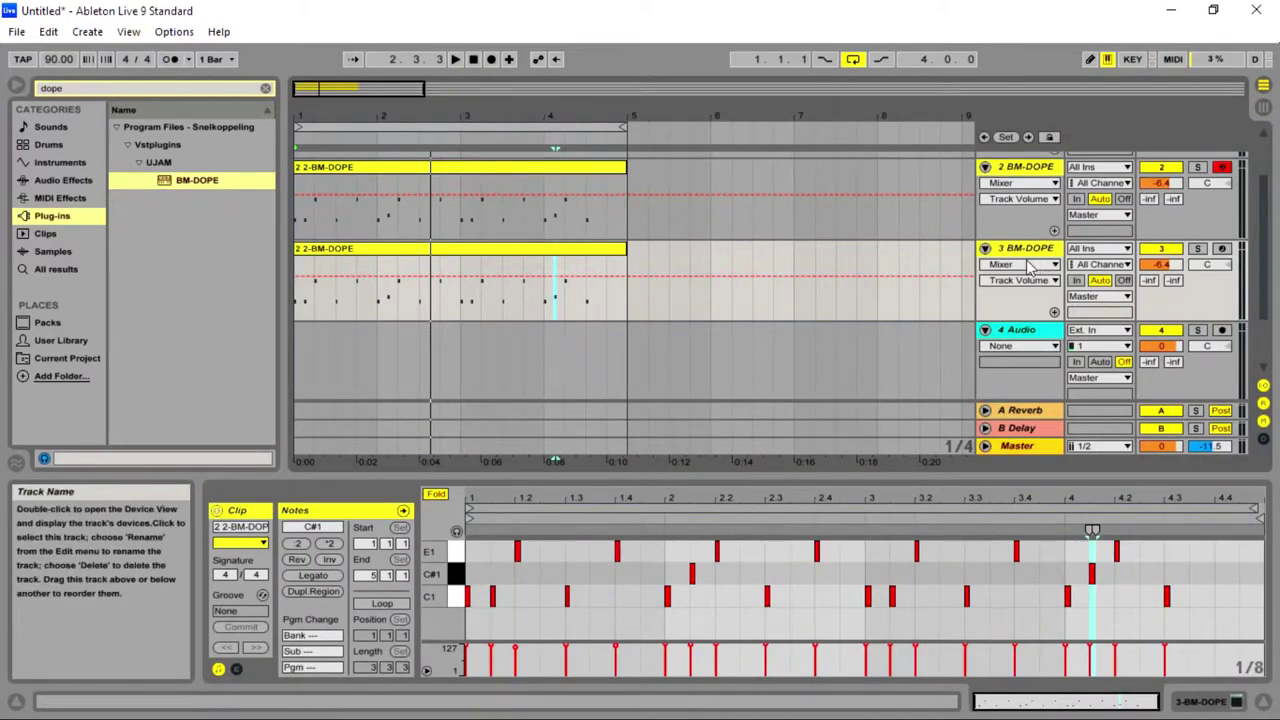
- Replace the clip on the duplicated BM-DOPE track with an empty MIDI clip covering bars 1 to 4
left_click(567, 248)
key("Delete")
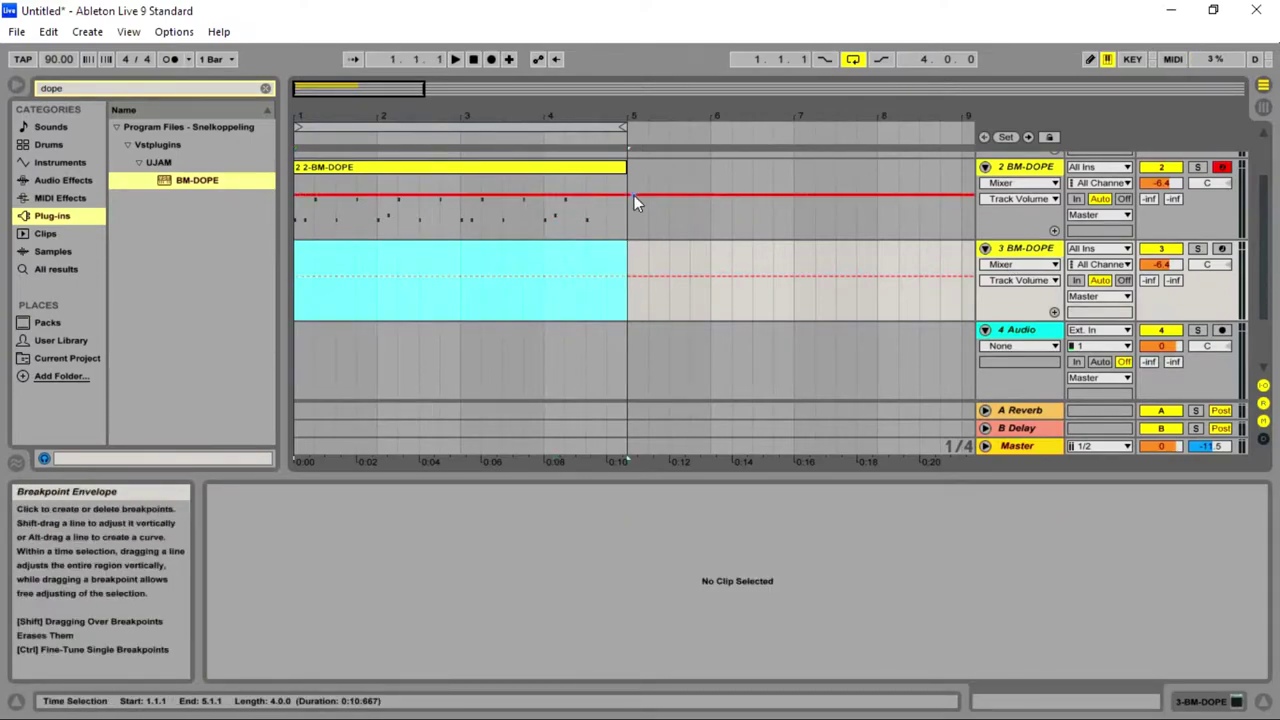
key("ctrl+shift+m")
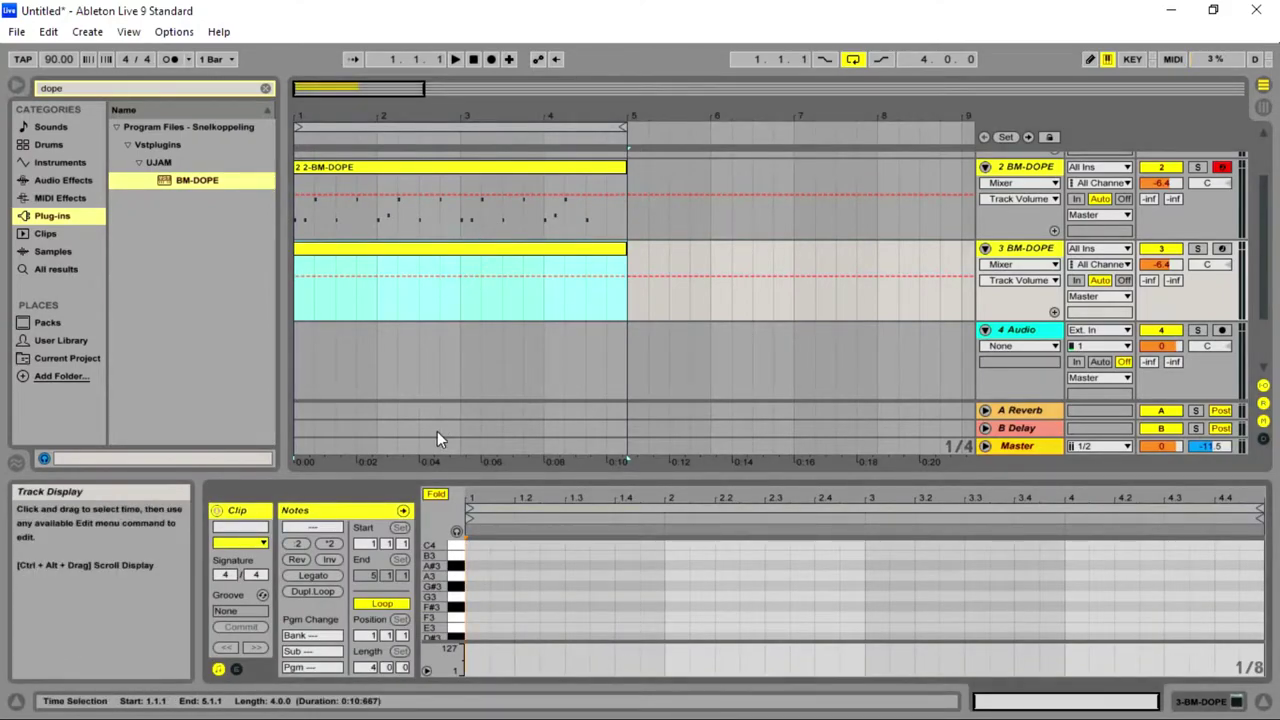
- Play the loop and look through the empty clip's full range of note rows for a suitable BM-DOPE sound
key("space")
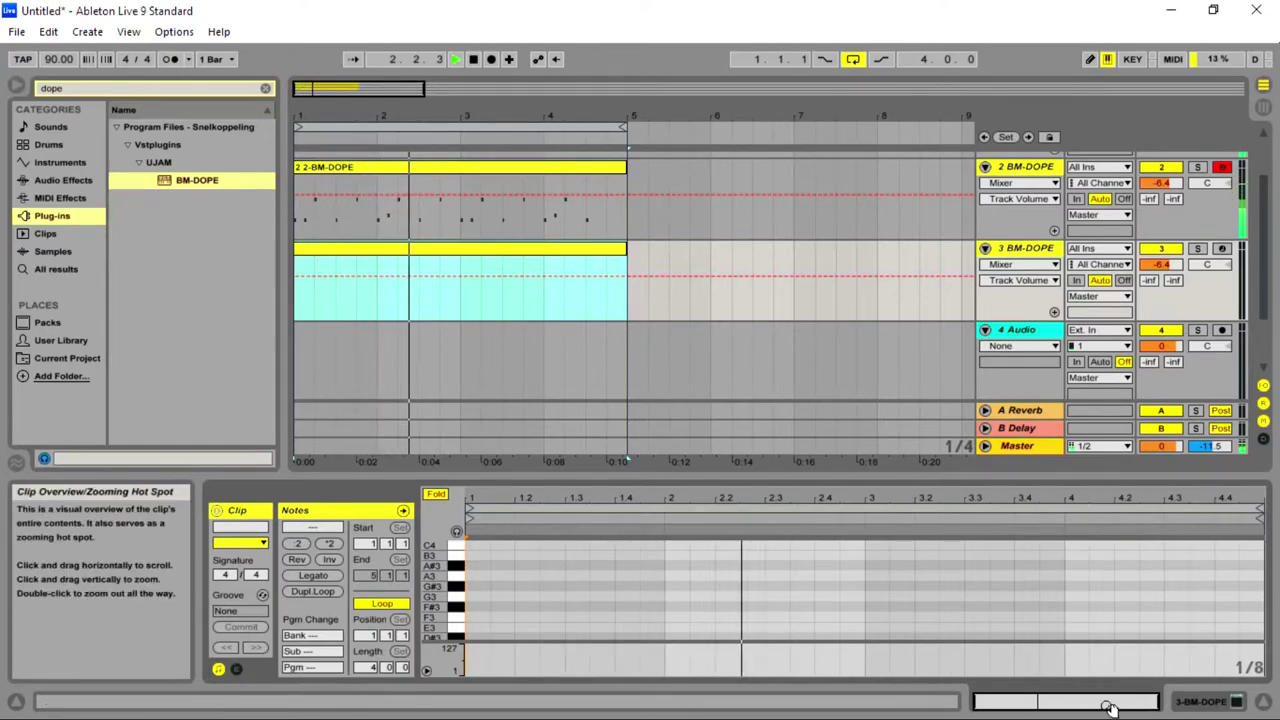
left_click(514, 277)
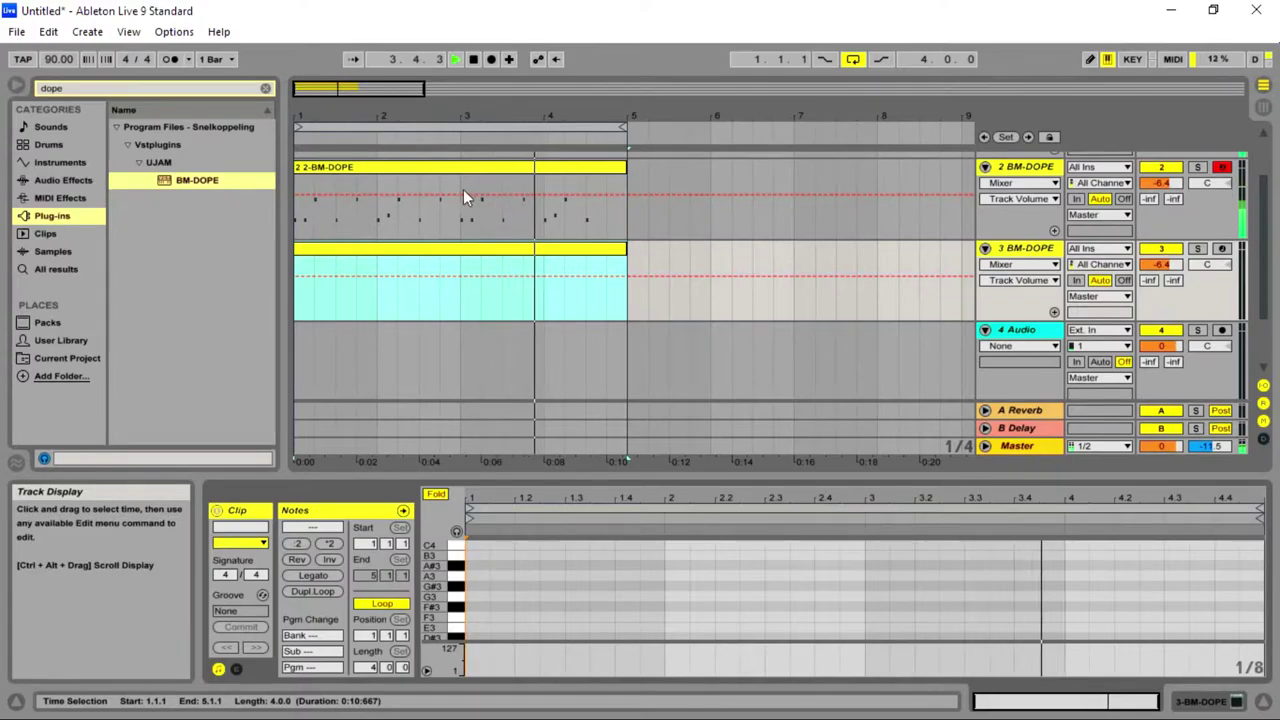
scroll(510, 585, "up", 5)
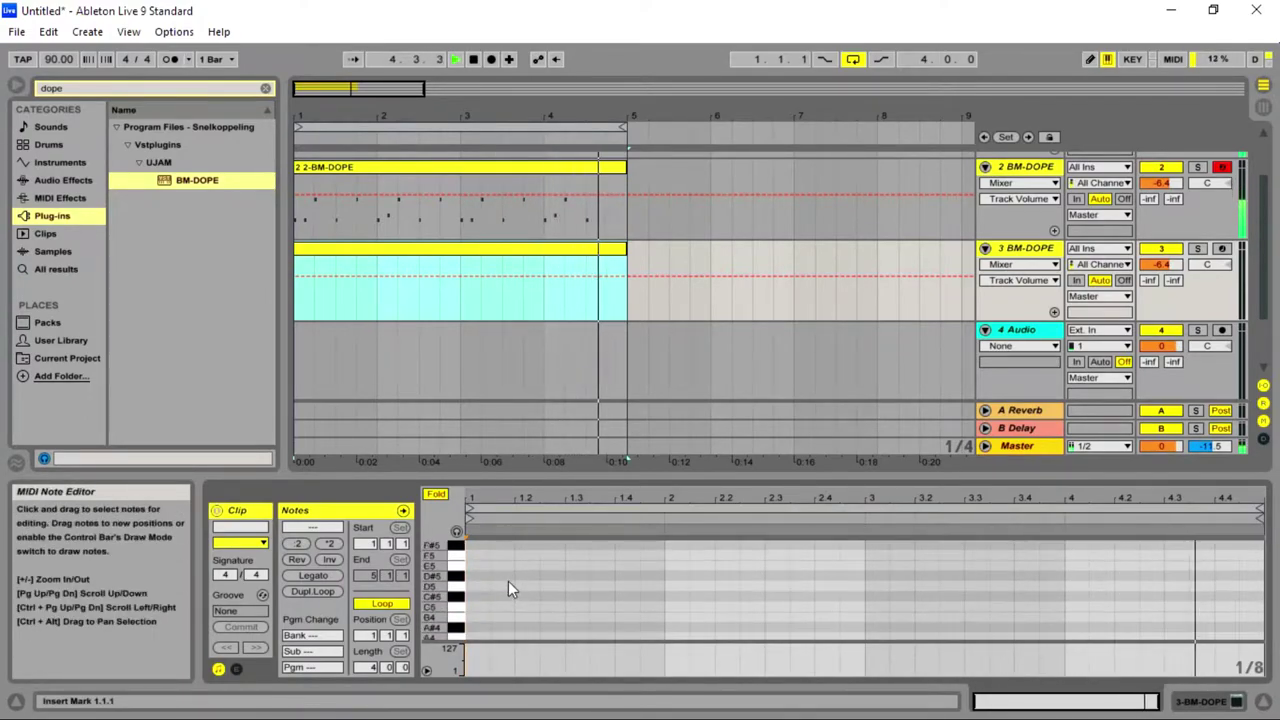
scroll(504, 572, "down", 8)
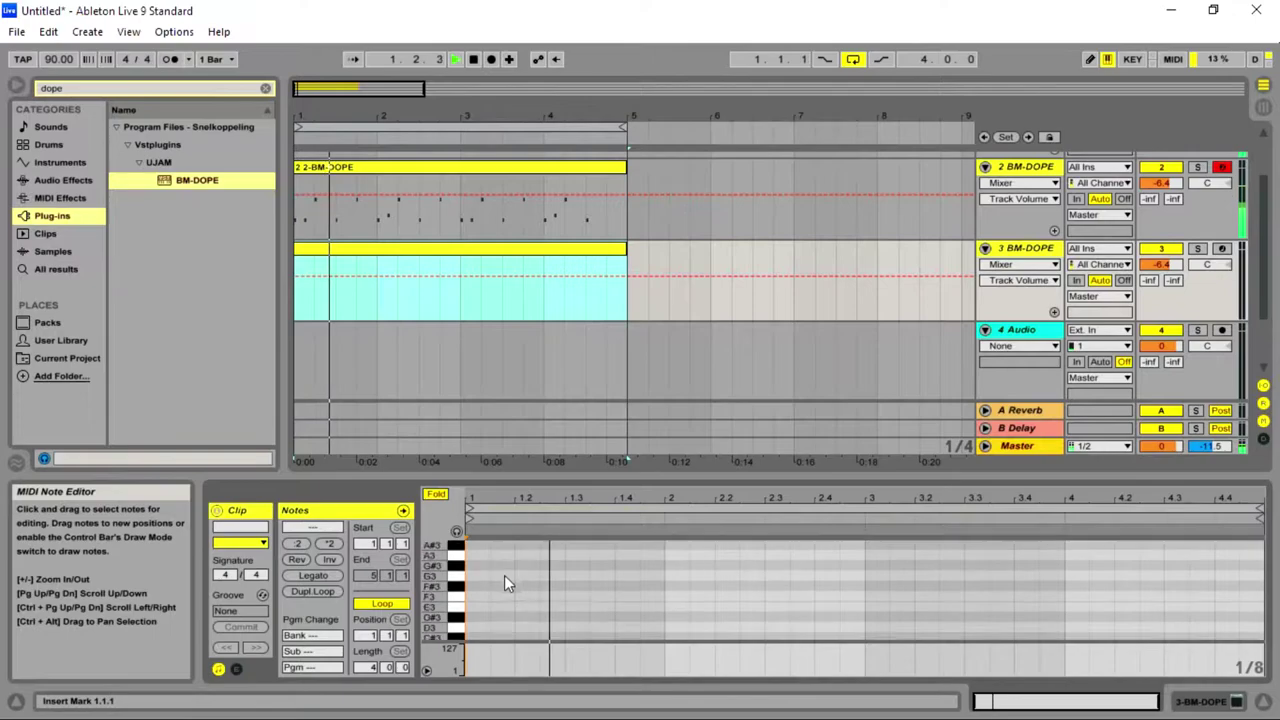
scroll(504, 578, "down", 6)
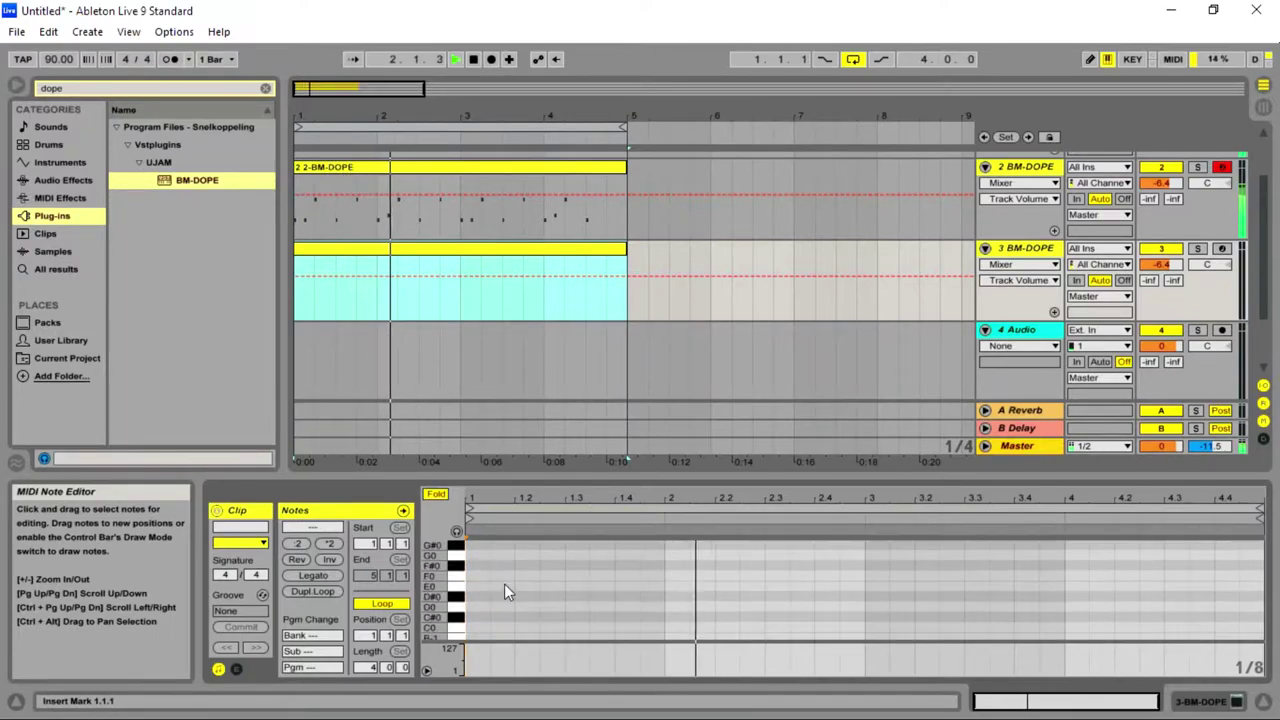
scroll(510, 600, "down", 3)
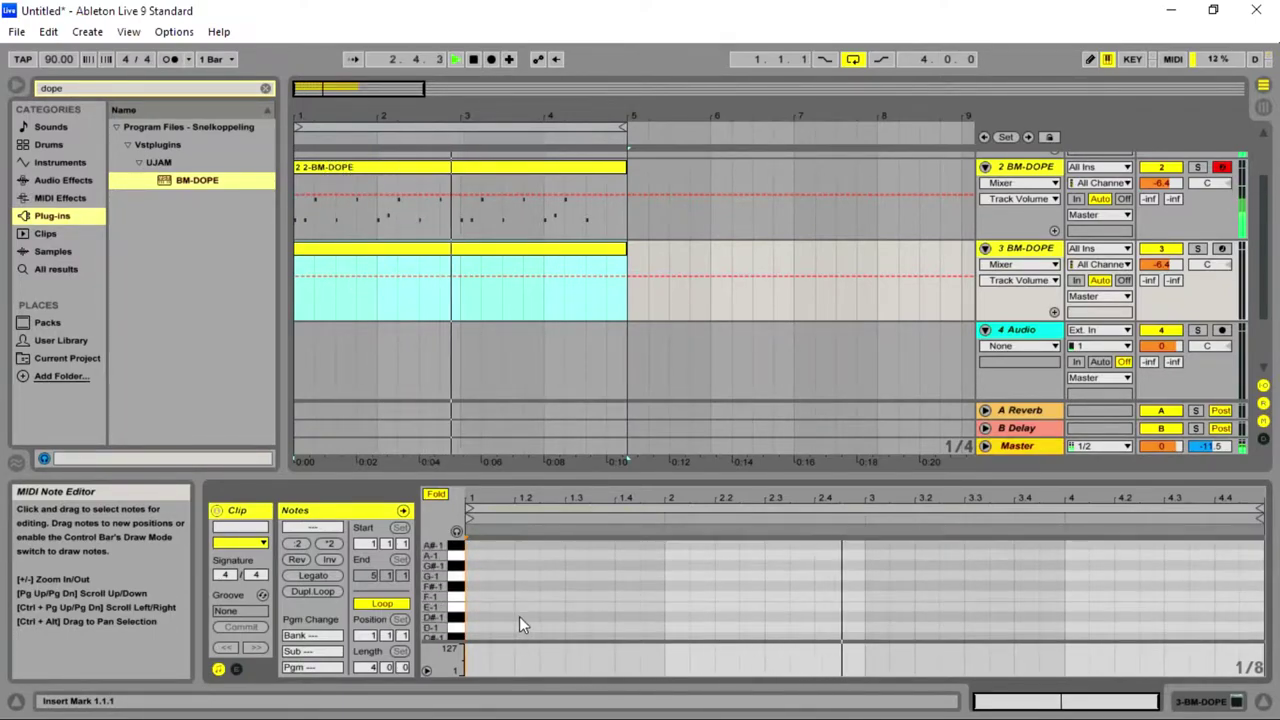
scroll(522, 611, "up", 5)
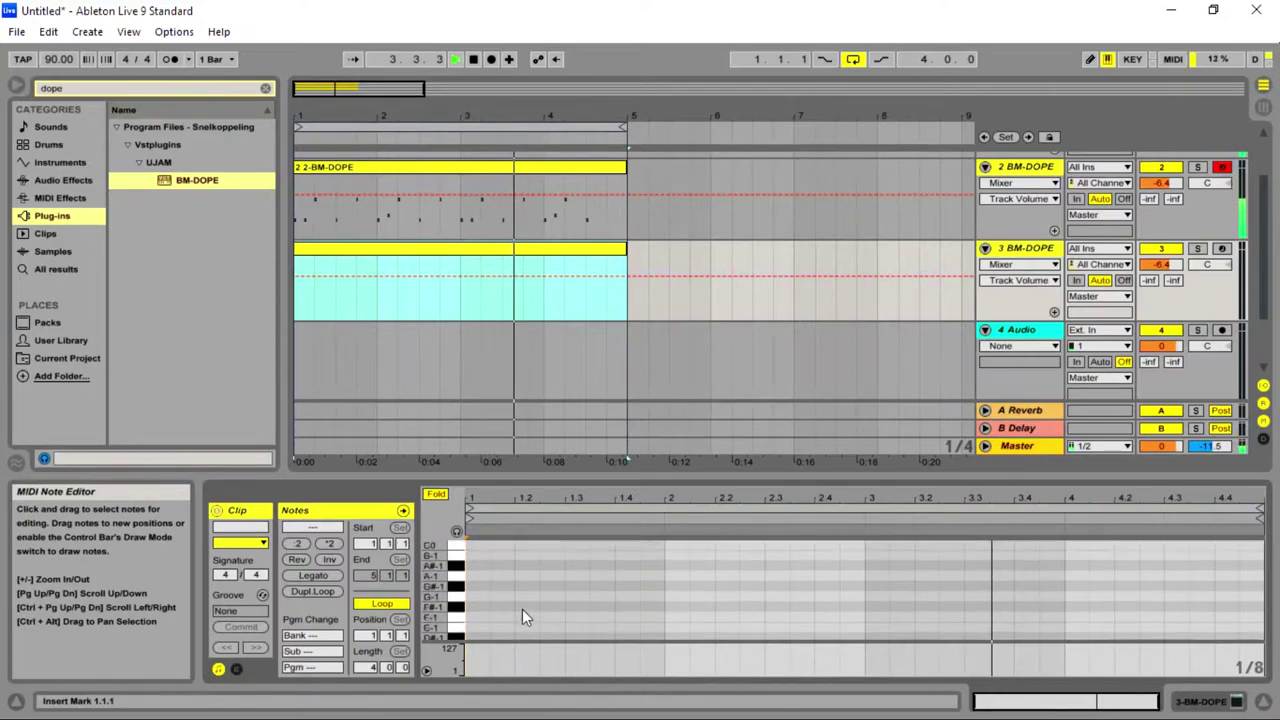
scroll(524, 596, "up", 10)
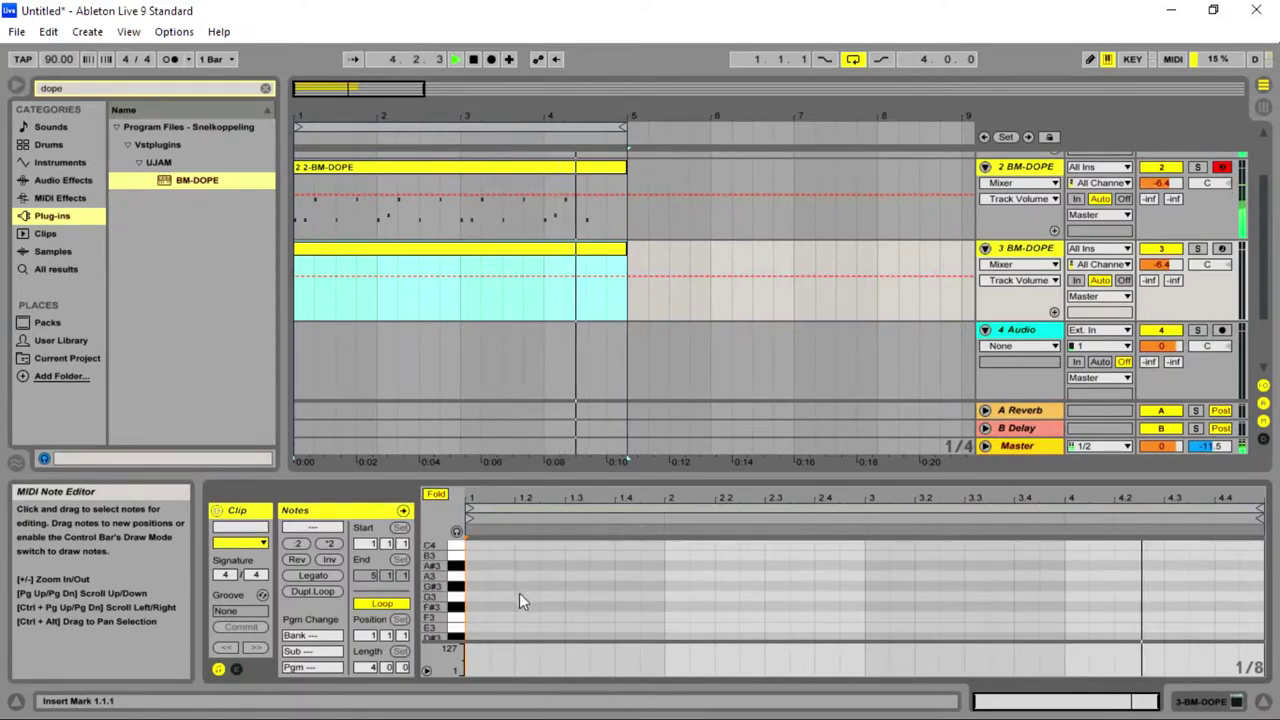
scroll(516, 593, "up", 8)
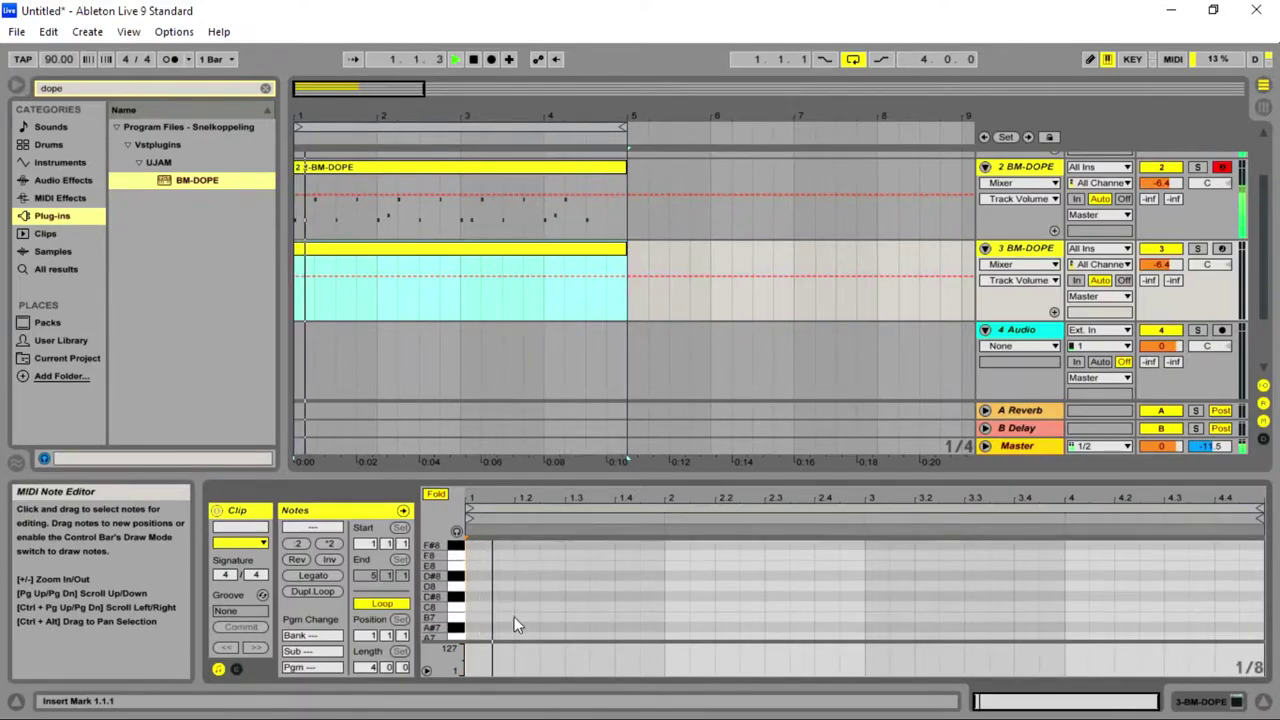
scroll(508, 562, "down", 2)
scroll(524, 578, "down", 2)
scroll(503, 583, "down", 7)
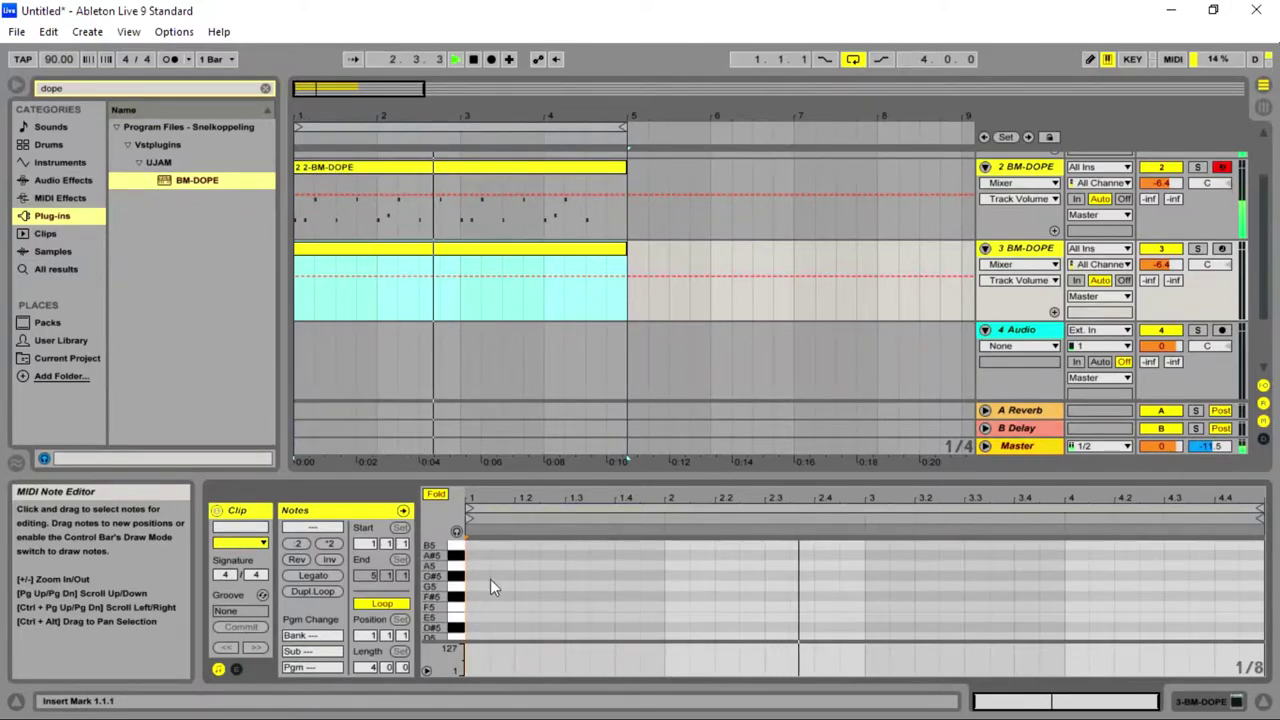
scroll(512, 598, "down", 8)
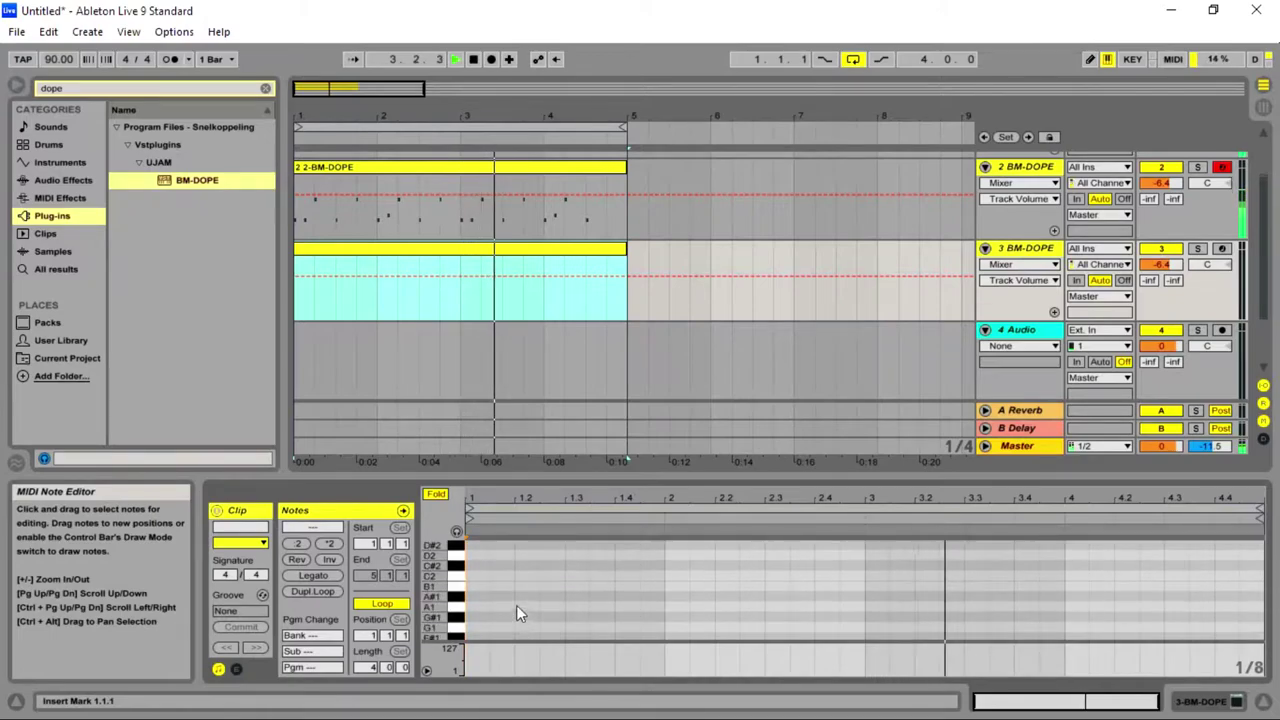
scroll(529, 590, "down", 1)
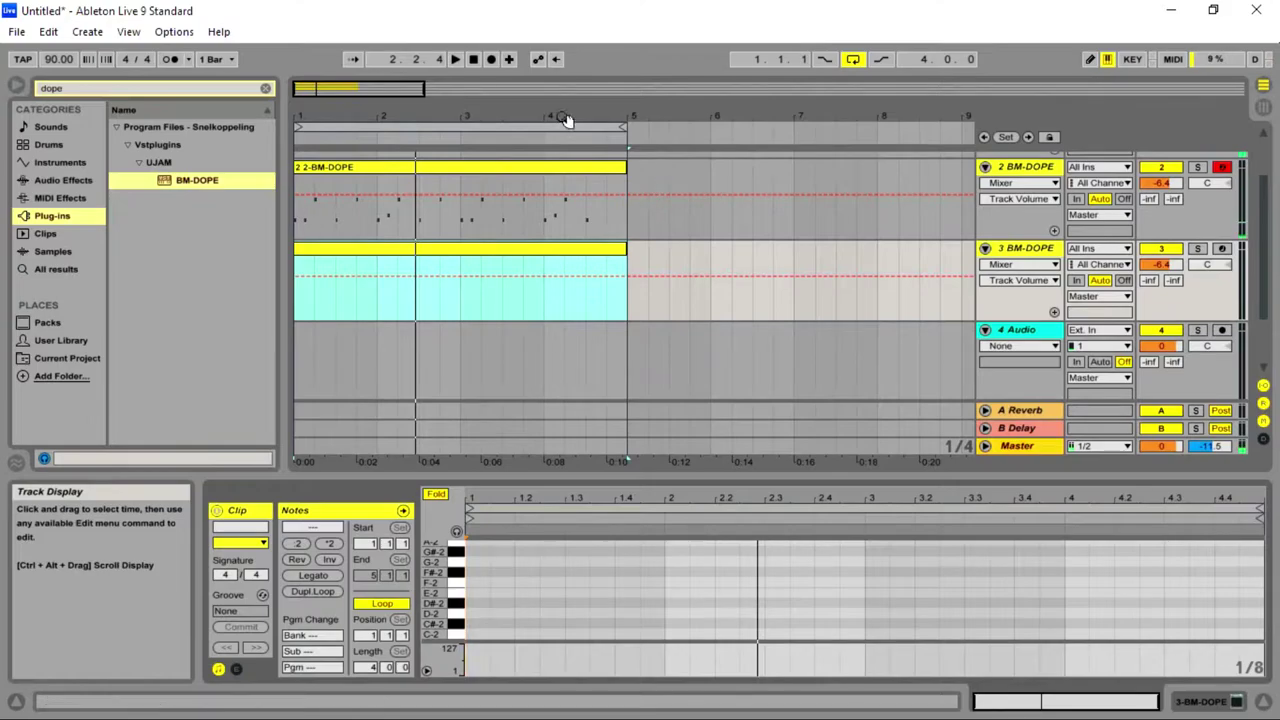
- Arm the duplicated BM-DOPE track for recording instead of the original one and restart playback of the loop
left_click(491, 59)
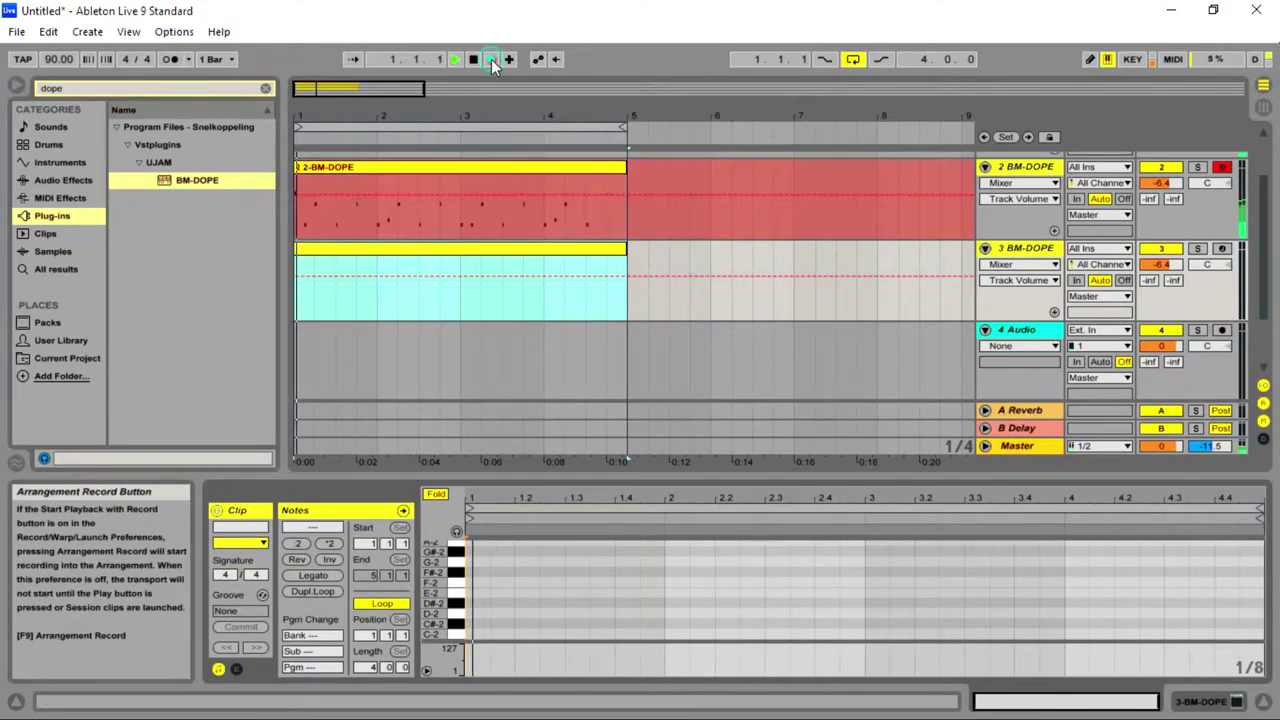
key("space")
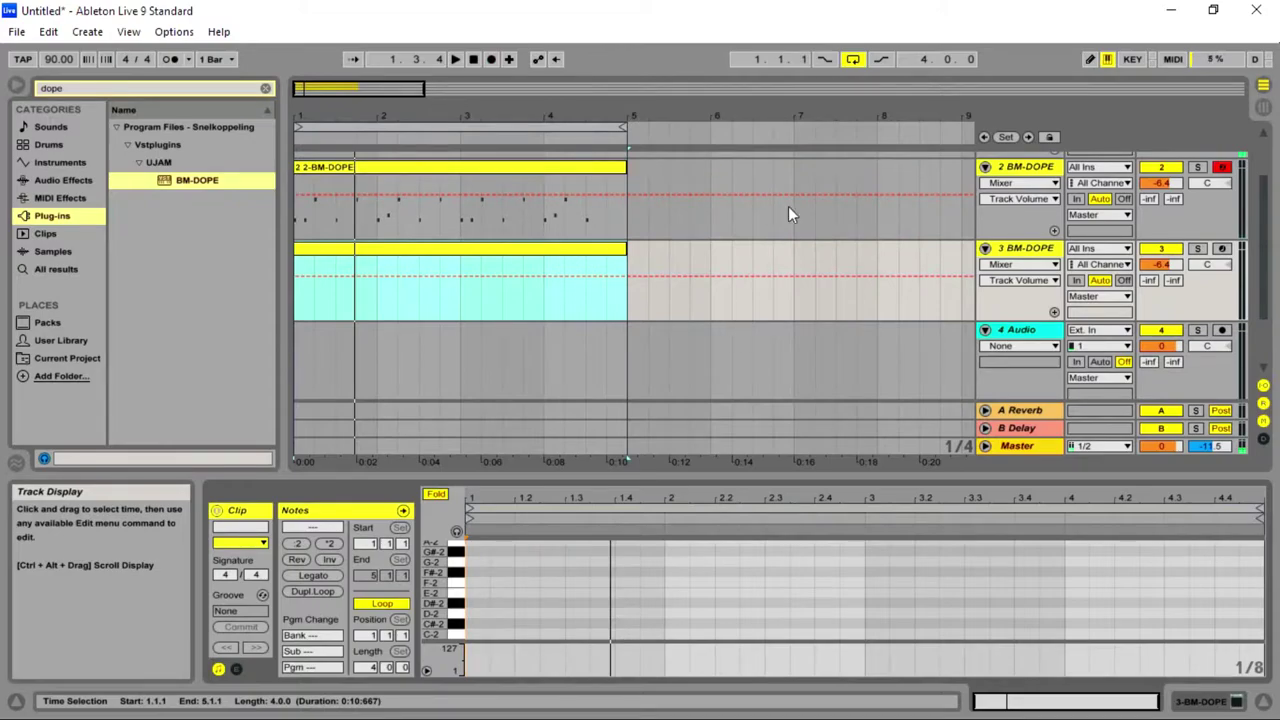
left_click(1221, 248)
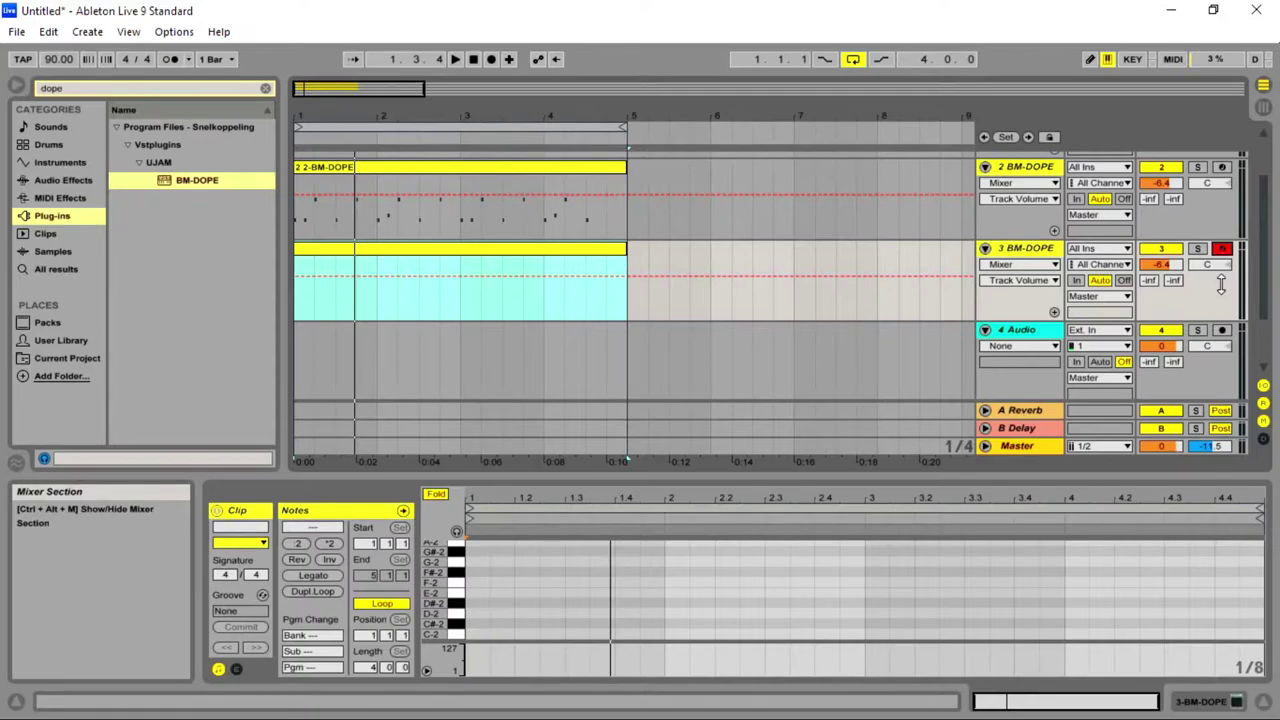
key("space")
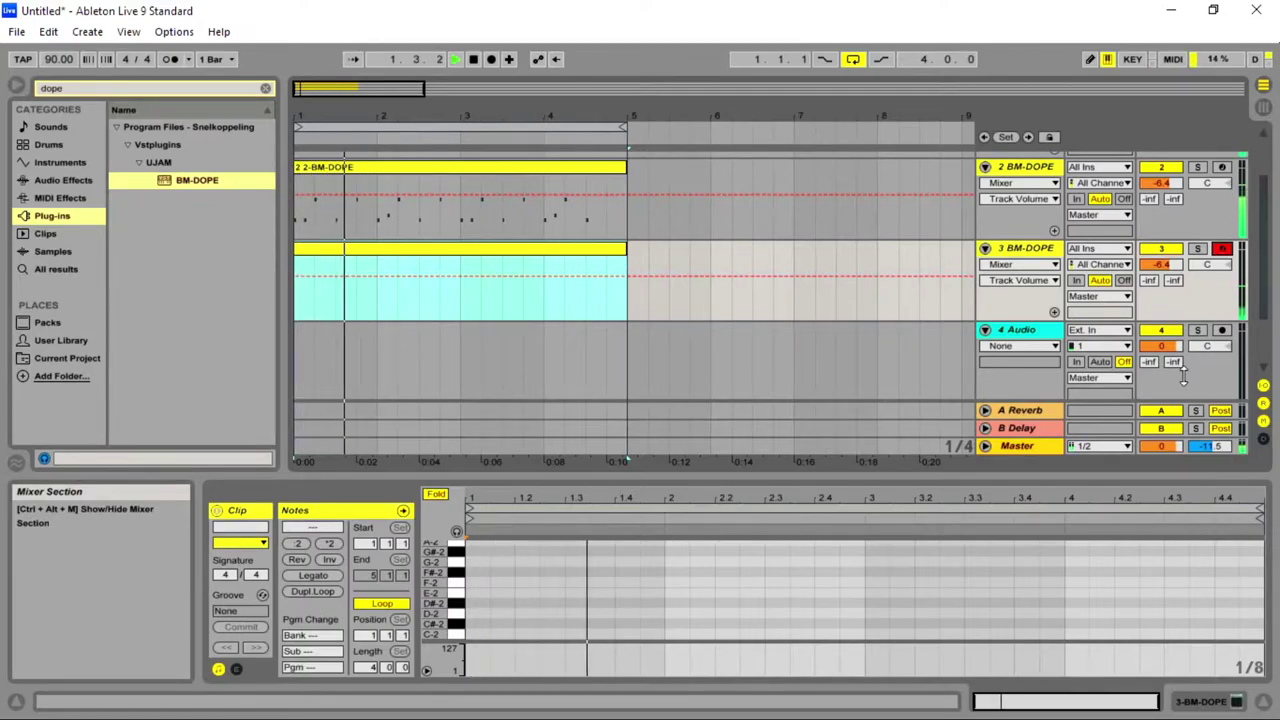
- Set the note grid to fixed 1/8 and add eighth-length F#1 notes on beats 1.1 and 1.2 of the empty clip
scroll(529, 595, "down", 3)
scroll(529, 594, "up", 6)
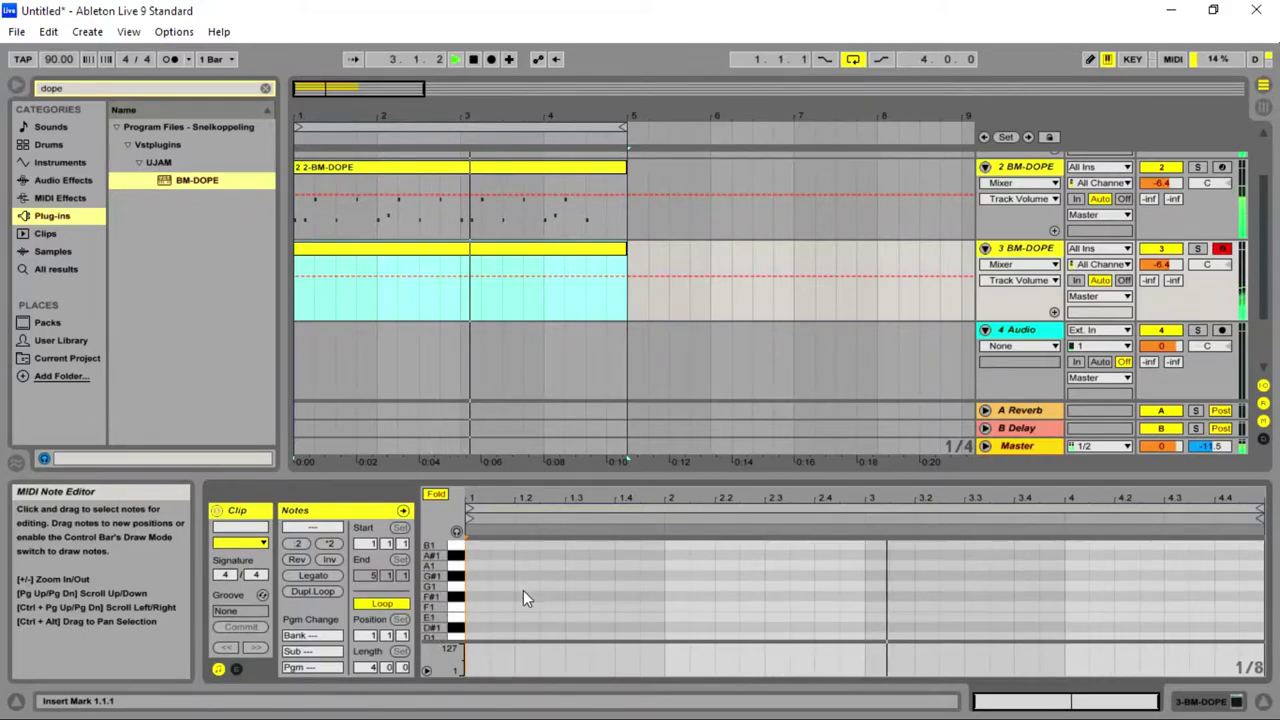
right_click(503, 599)
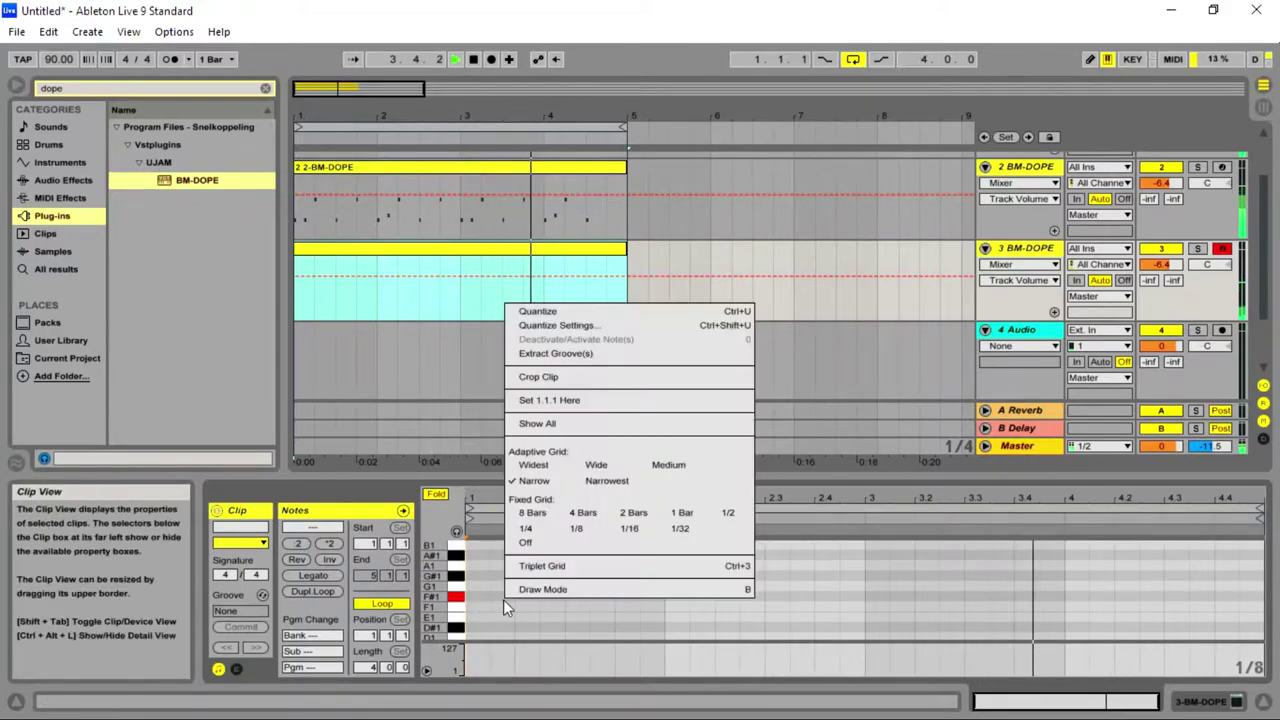
left_click(587, 531)
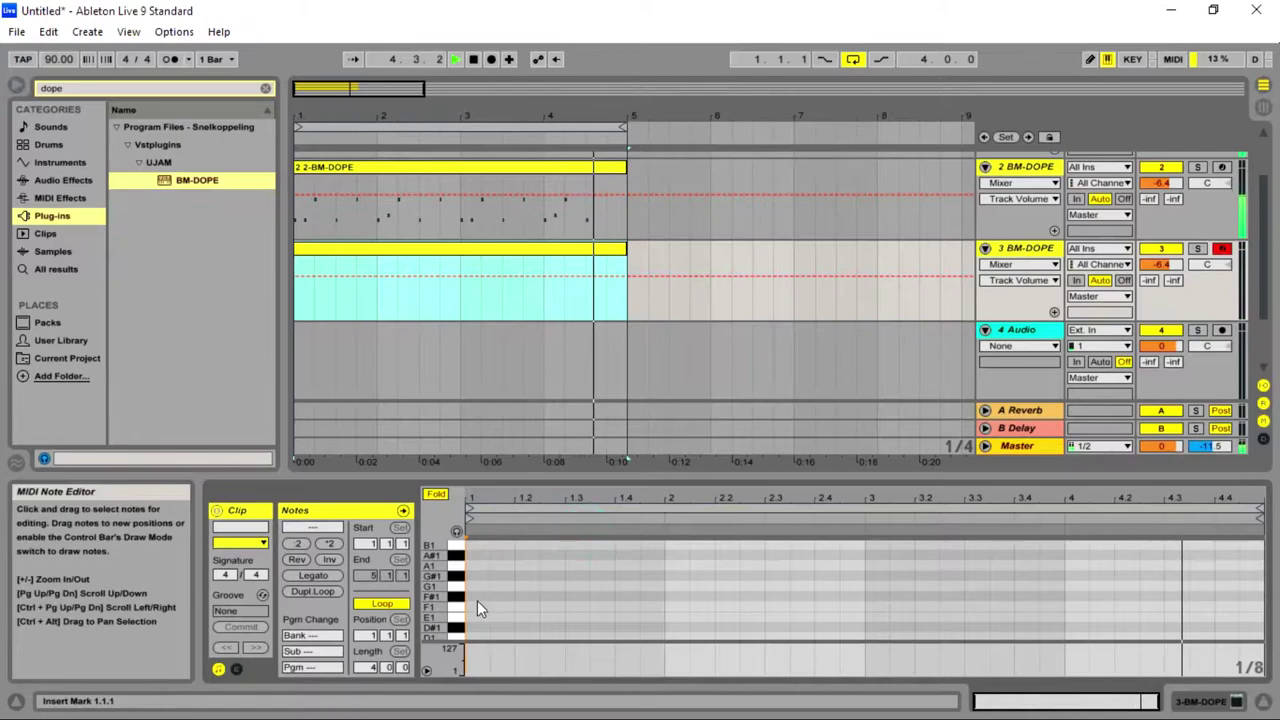
double_click(477, 597)
double_click(536, 599)
- Repeat the F#1 note on every beat up to the end of bar 4, undoing the copies beyond the clip's end
left_click_drag(565, 599, 490, 600)
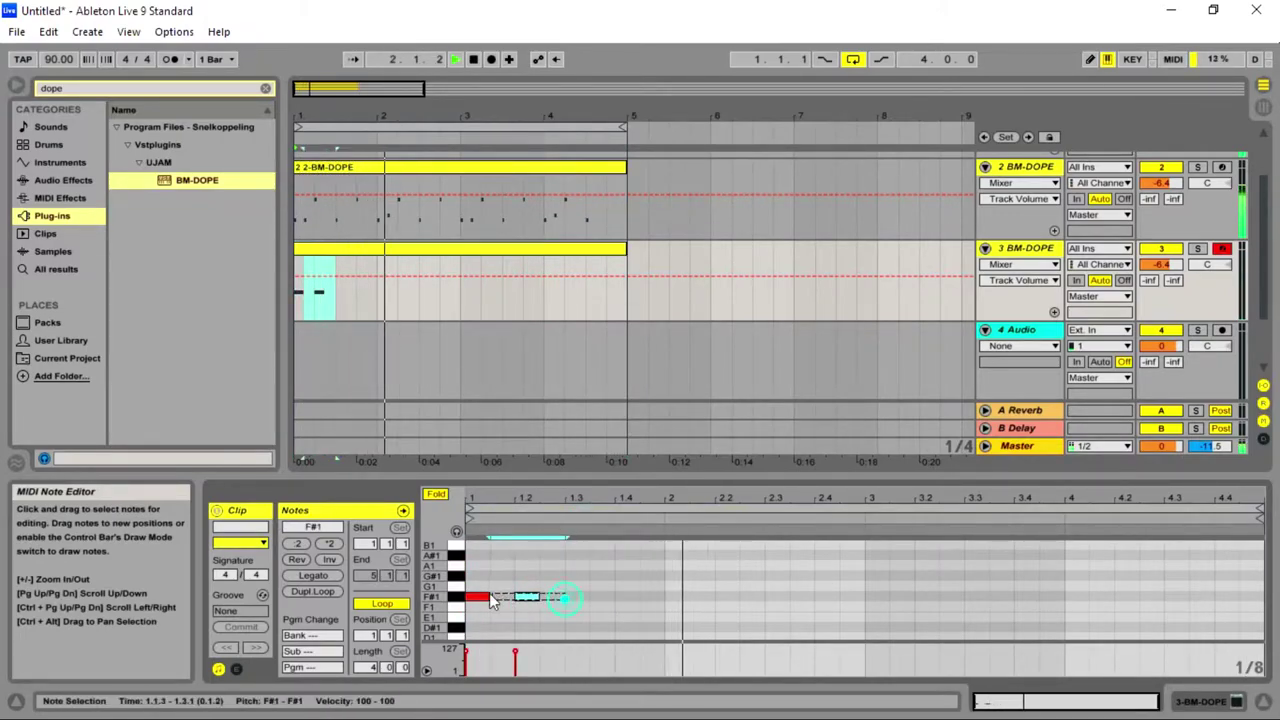
key("ctrl+d")
key("ctrl+d")
key("ctrl+d")
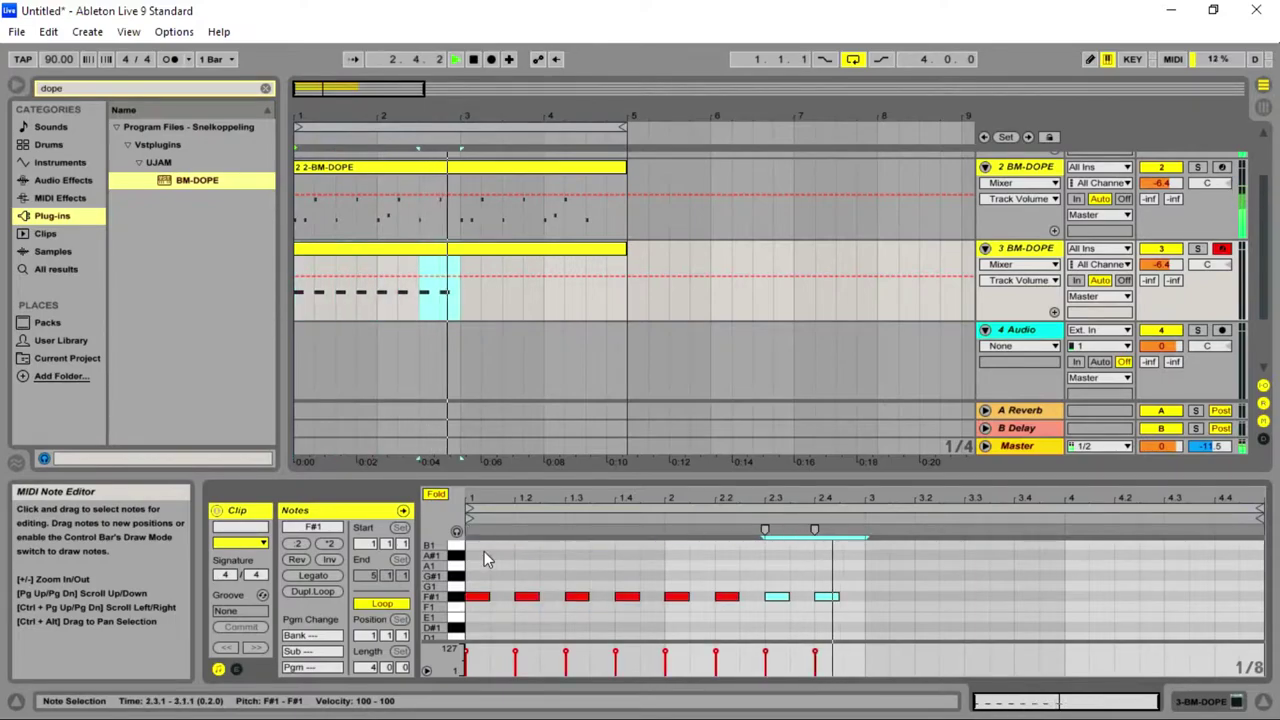
key("ctrl+d")
key("ctrl+d")
key("ctrl+d")
key("ctrl+d")
key("ctrl+d")
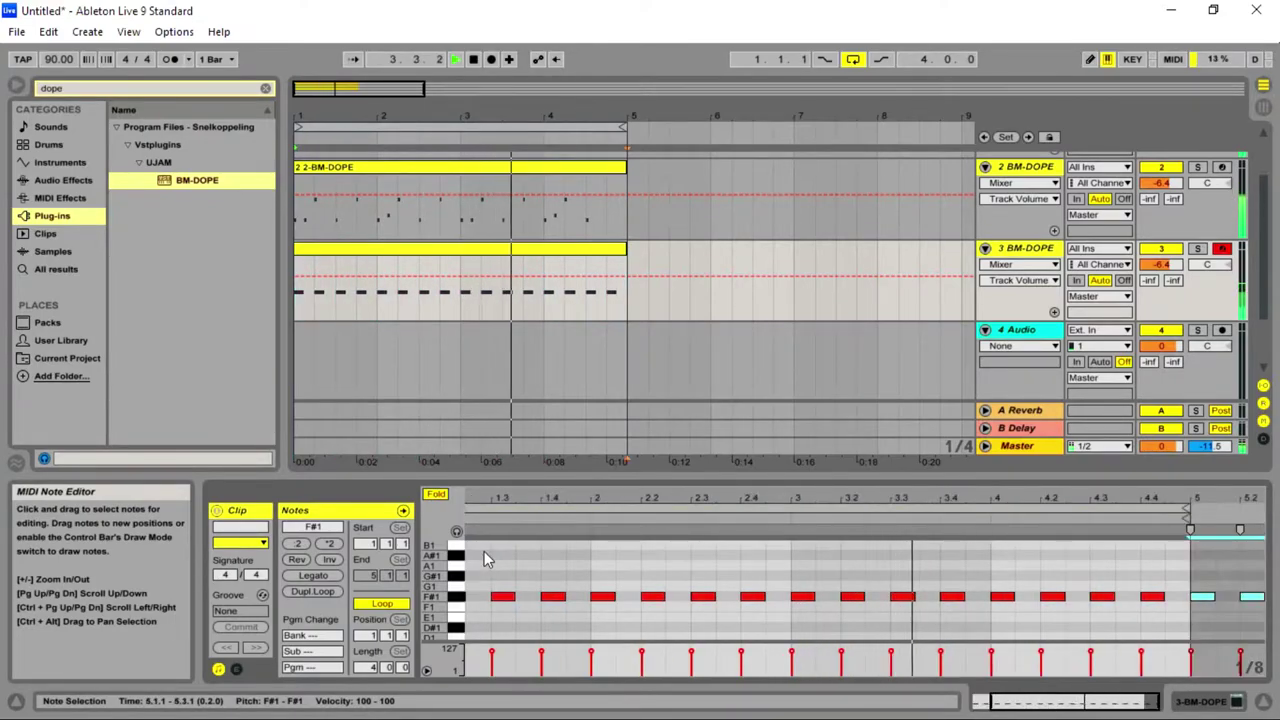
key("ctrl+z")
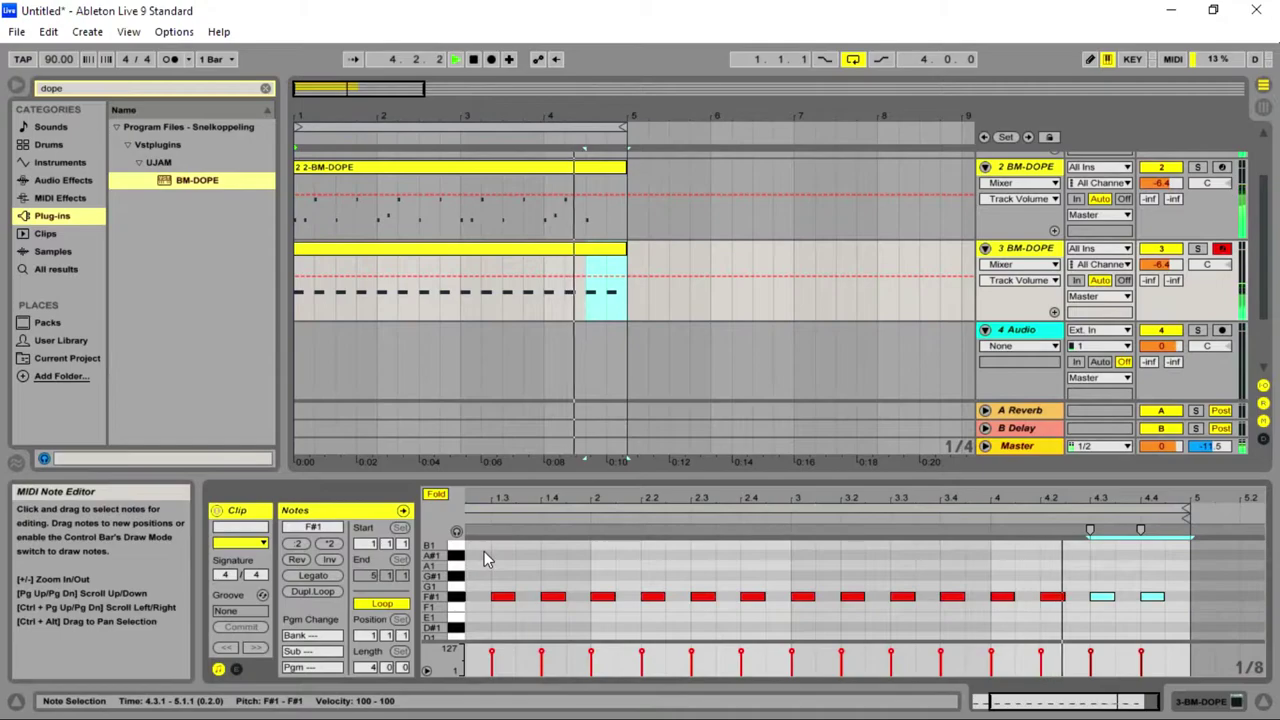
- Set the duplicated BM-DOPE track's clip grid to 1/16 and add F#1 sixteenth notes at 1.1.4, 2.1.3, 3.1.3 and 3.3.3
key("Tab")
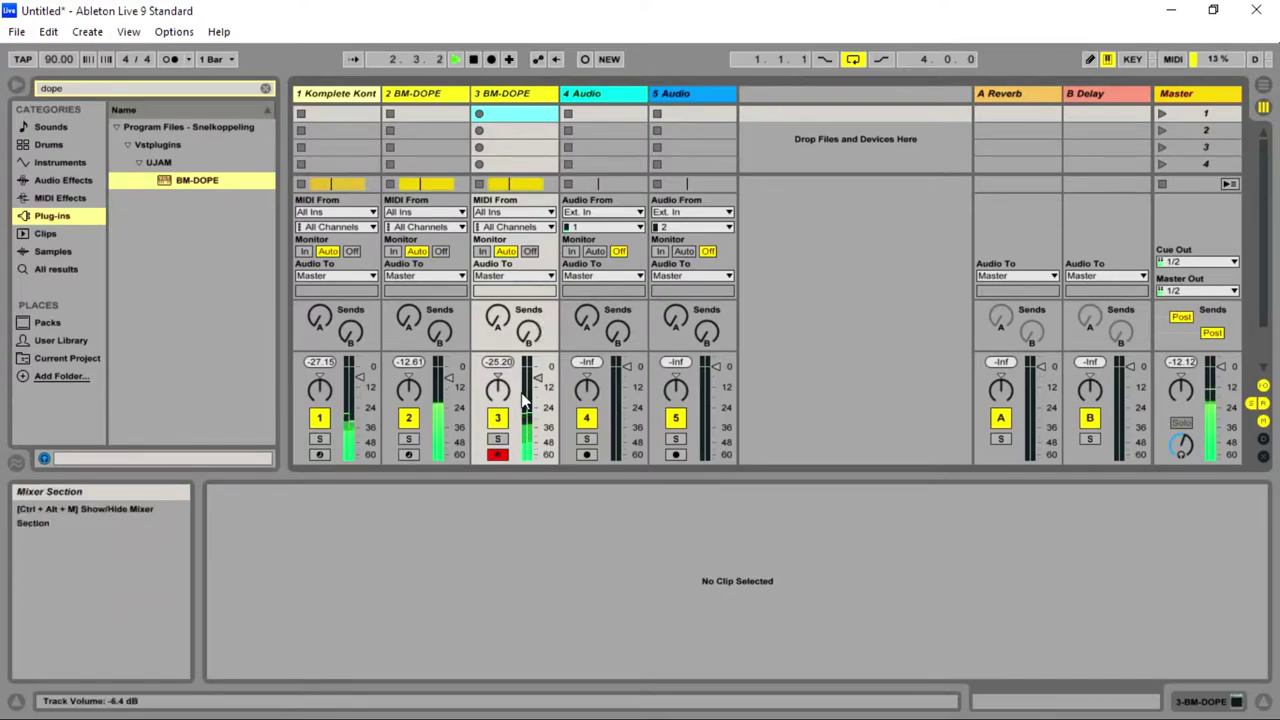
left_click(518, 184)
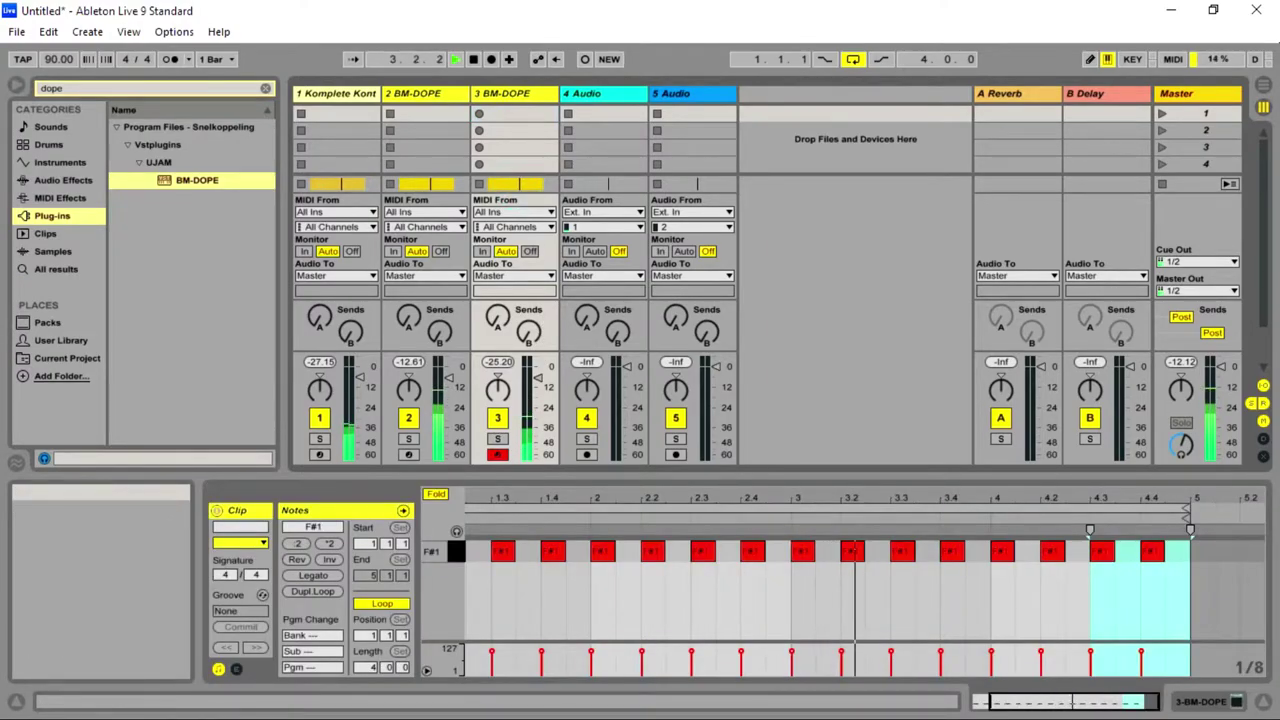
left_click_drag(1051, 700, 700, 680)
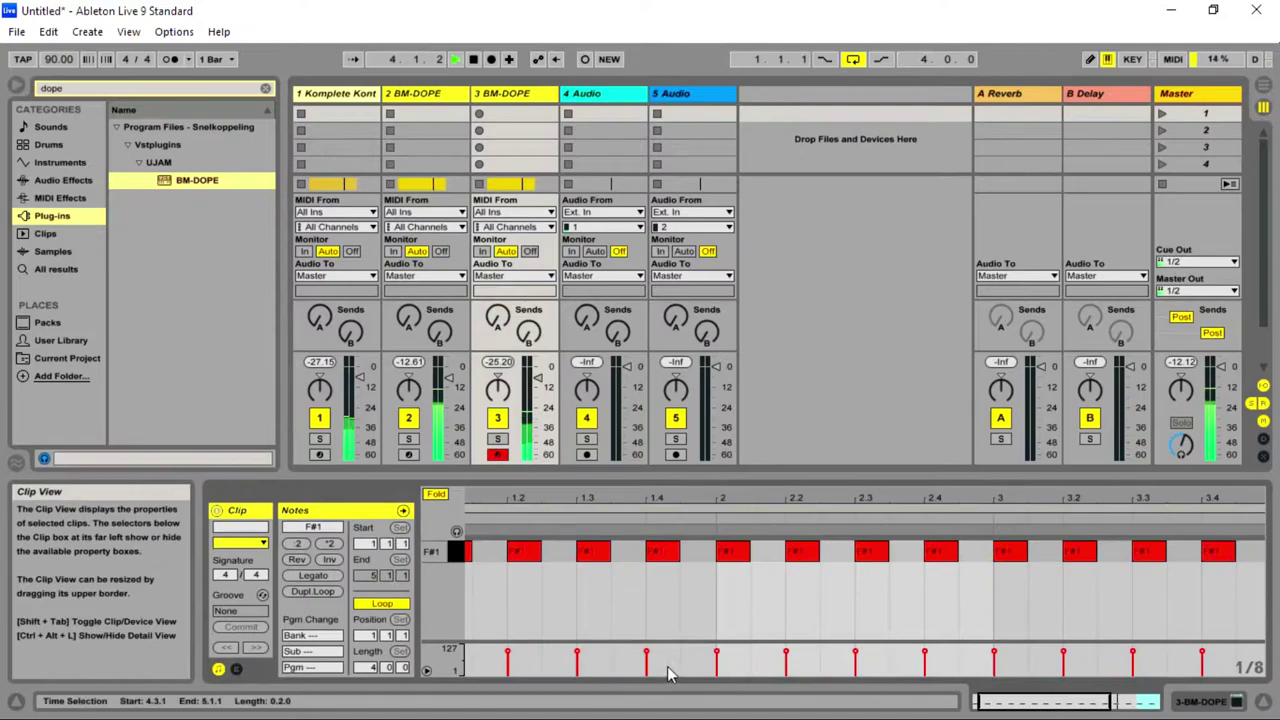
right_click(518, 621)
left_click(645, 547)
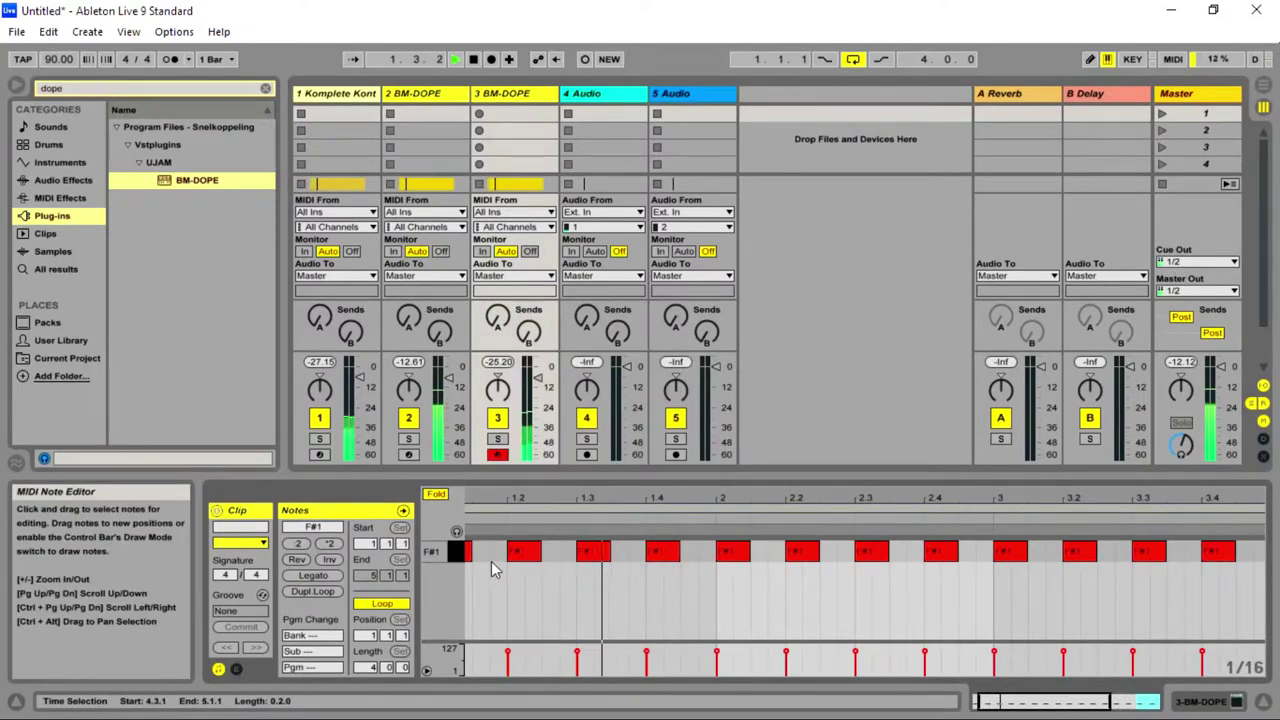
double_click(498, 553)
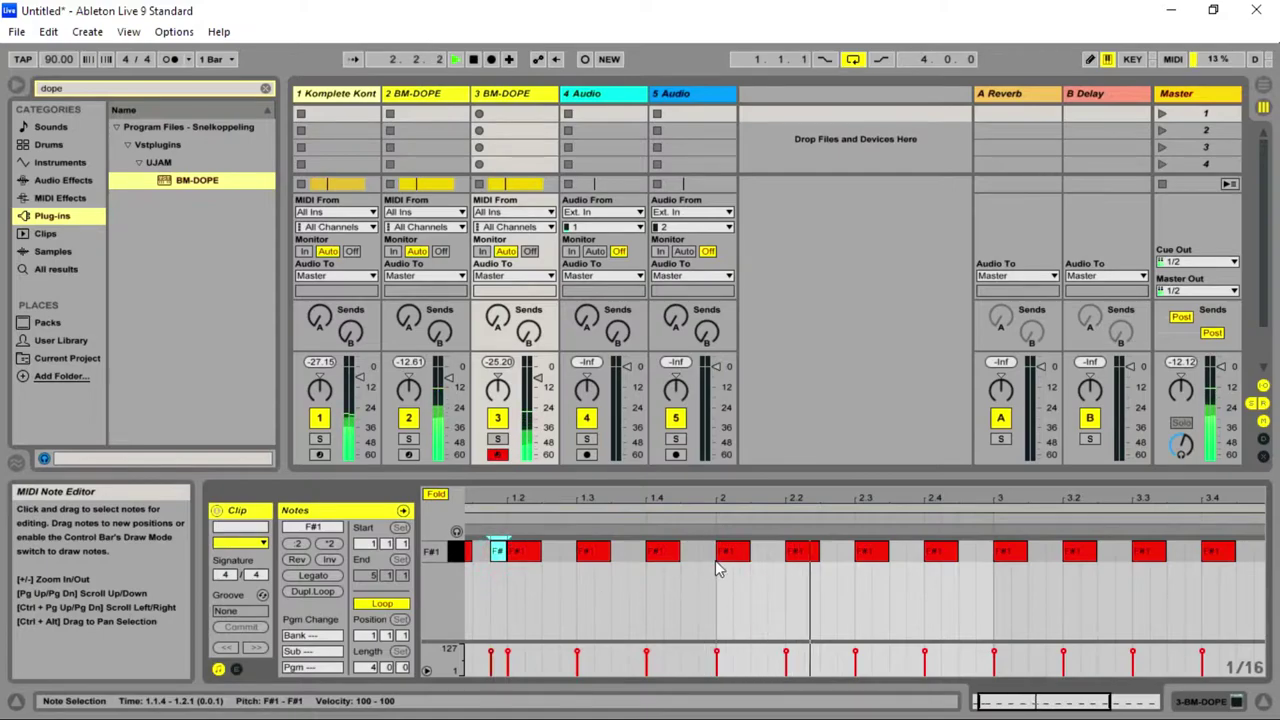
double_click(760, 552)
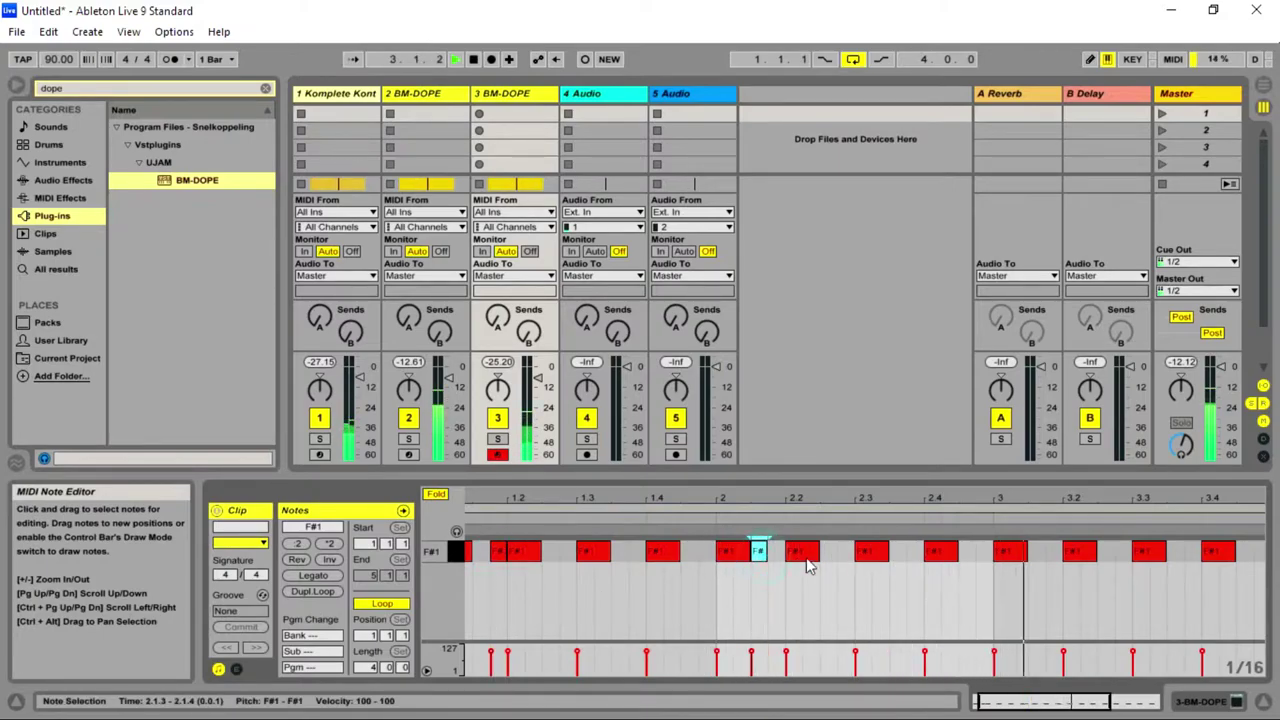
double_click(1036, 552)
double_click(1176, 552)
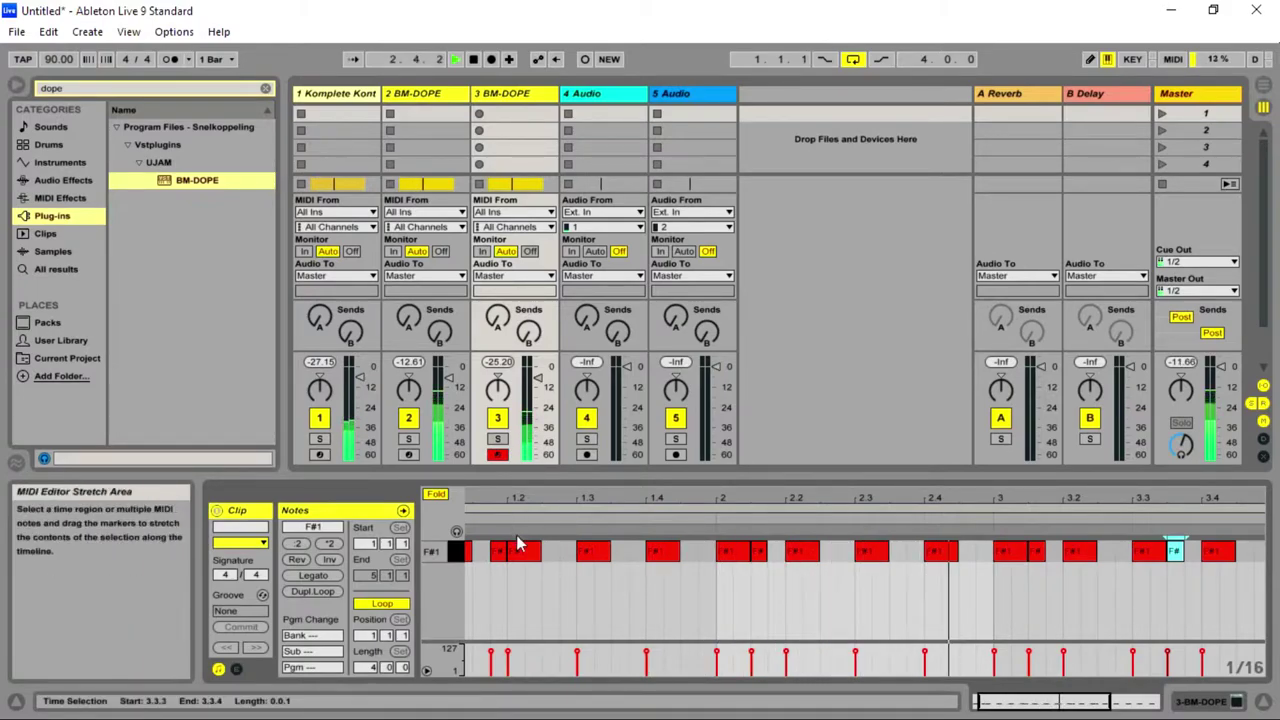
- Move the short F#1 note at 1.1.4 to 1.2.3 and the one at 3.3.3 to 4.1.3
mouse_move(503, 558)
left_mouse_down()
mouse_move(576, 586)
mouse_move(558, 570)
left_mouse_up()
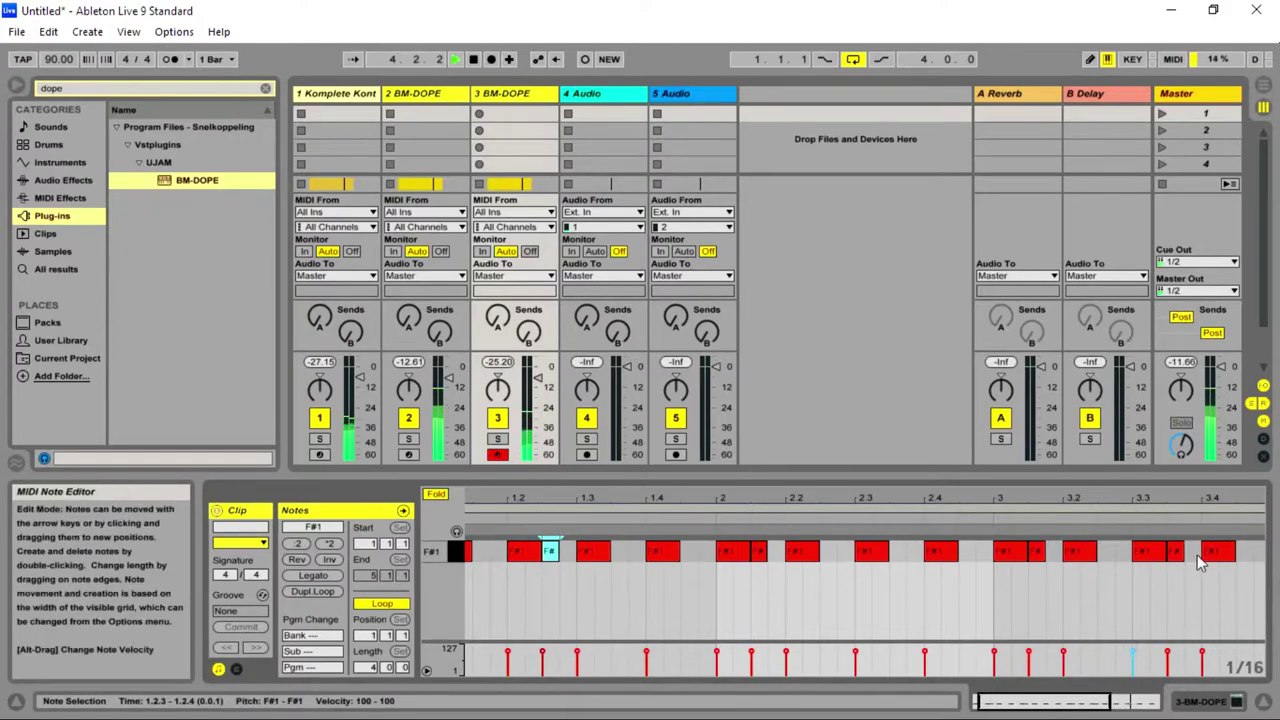
left_click_drag(1180, 563, 1250, 566)
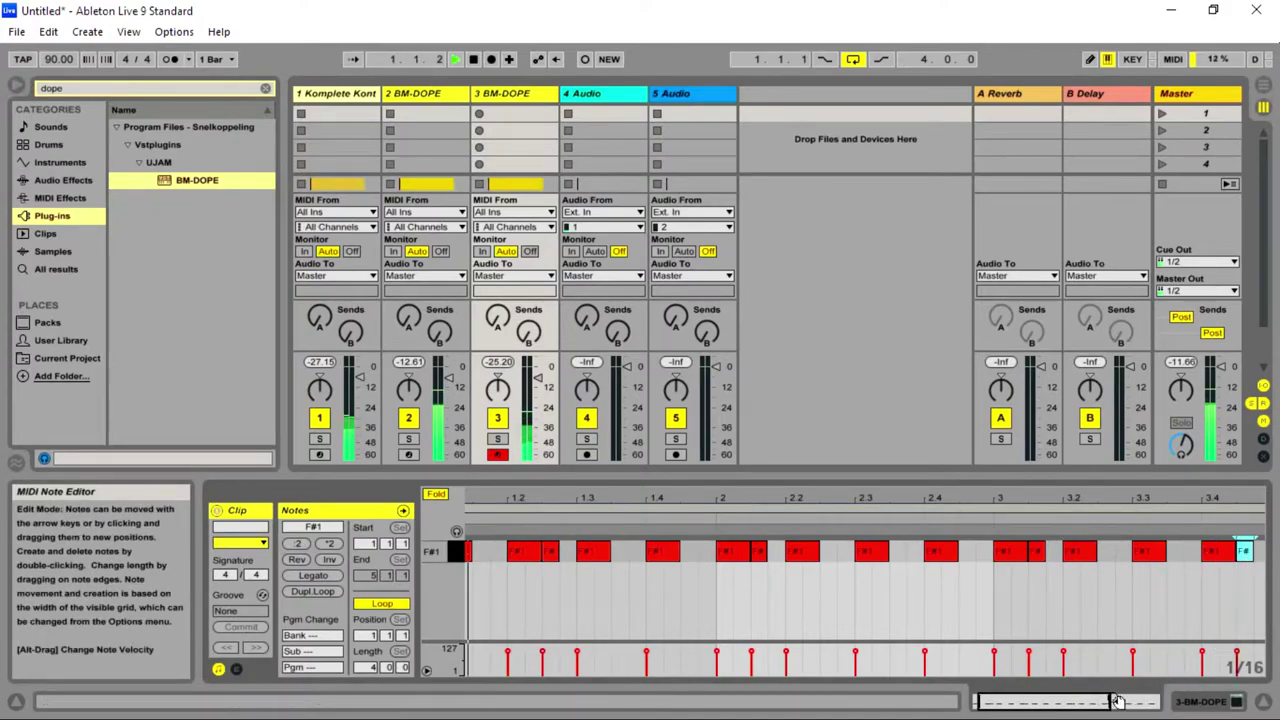
left_click_drag(1087, 706, 1096, 703)
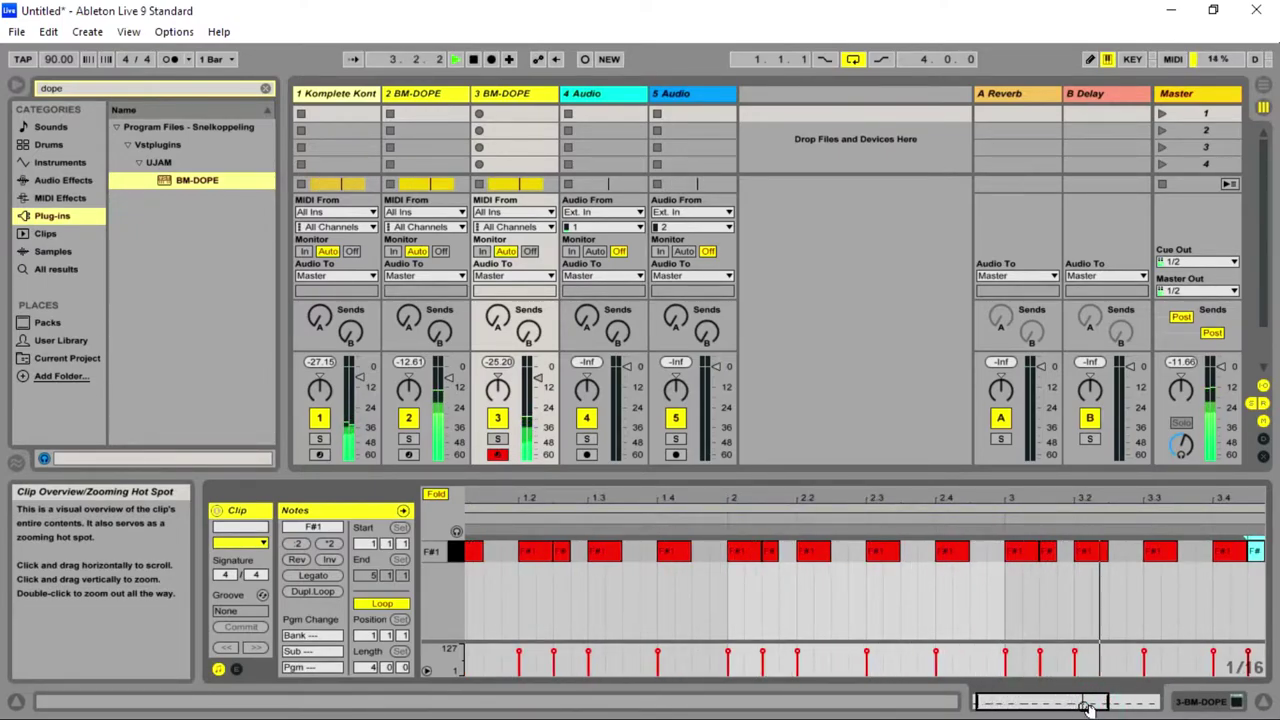
left_click_drag(1096, 703, 1120, 703)
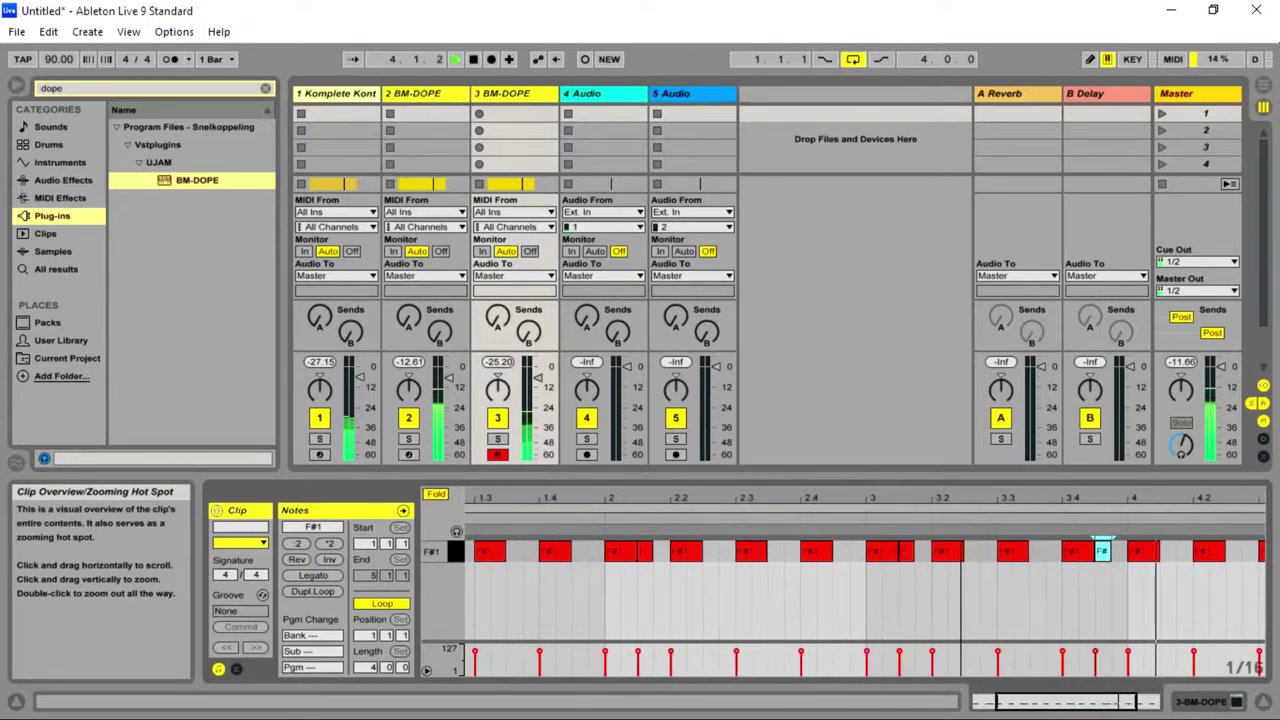
left_click_drag(1105, 558, 1175, 560)
left_click_drag(1081, 703, 1060, 689)
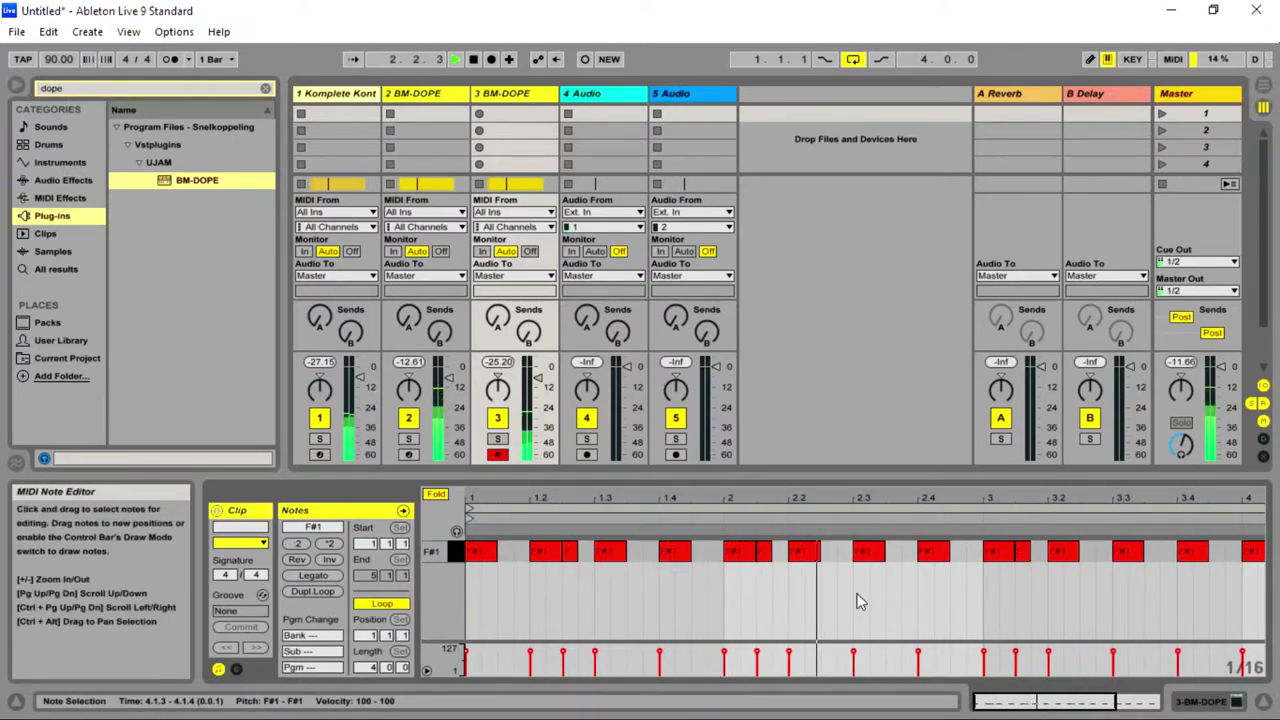
- Add F#1 sixteenth notes at 2.2.4 and 3.2.4, and move the short note at 1.2.3 to 1.1.3
double_click(843, 556)
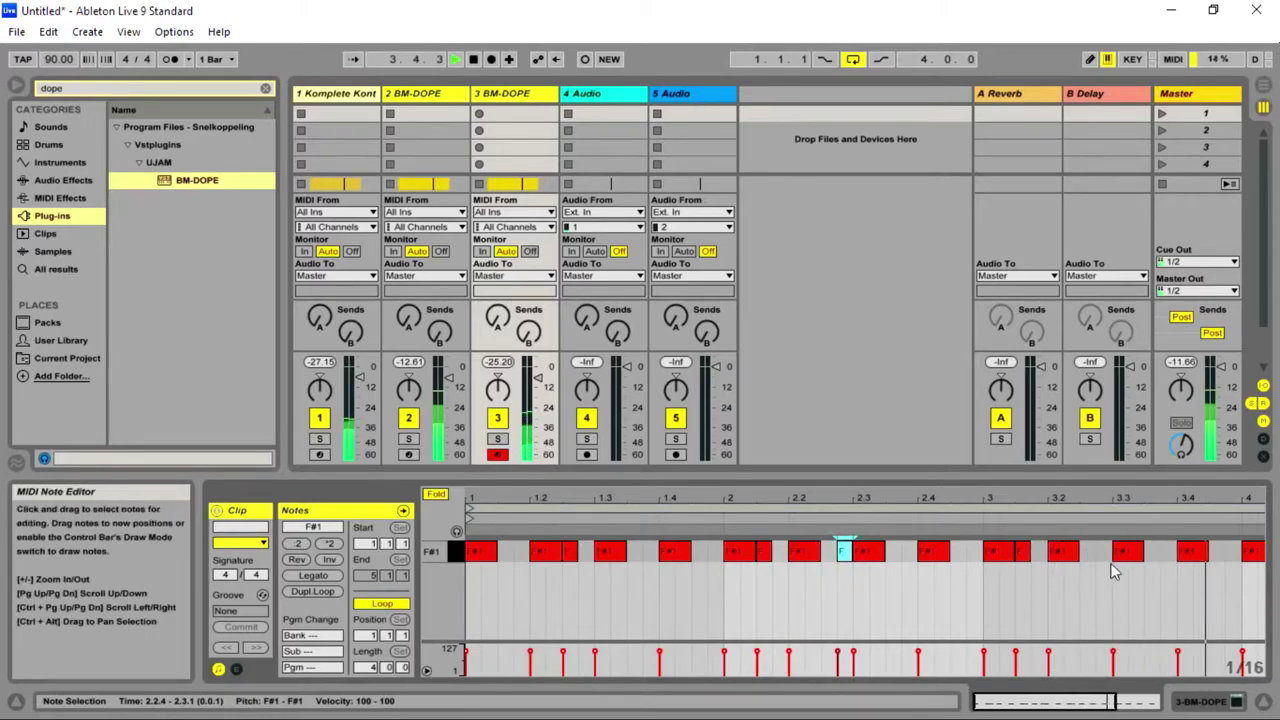
left_click_drag(1110, 505, 1110, 485)
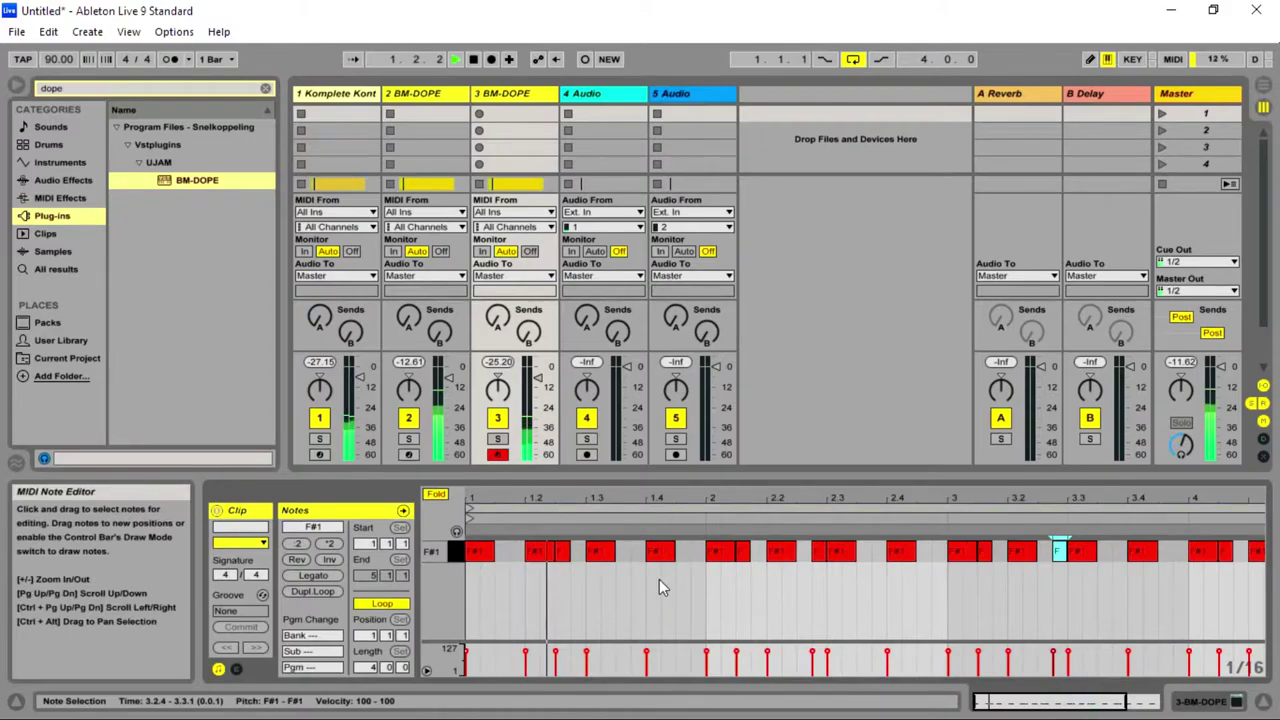
left_click_drag(562, 551, 505, 558)
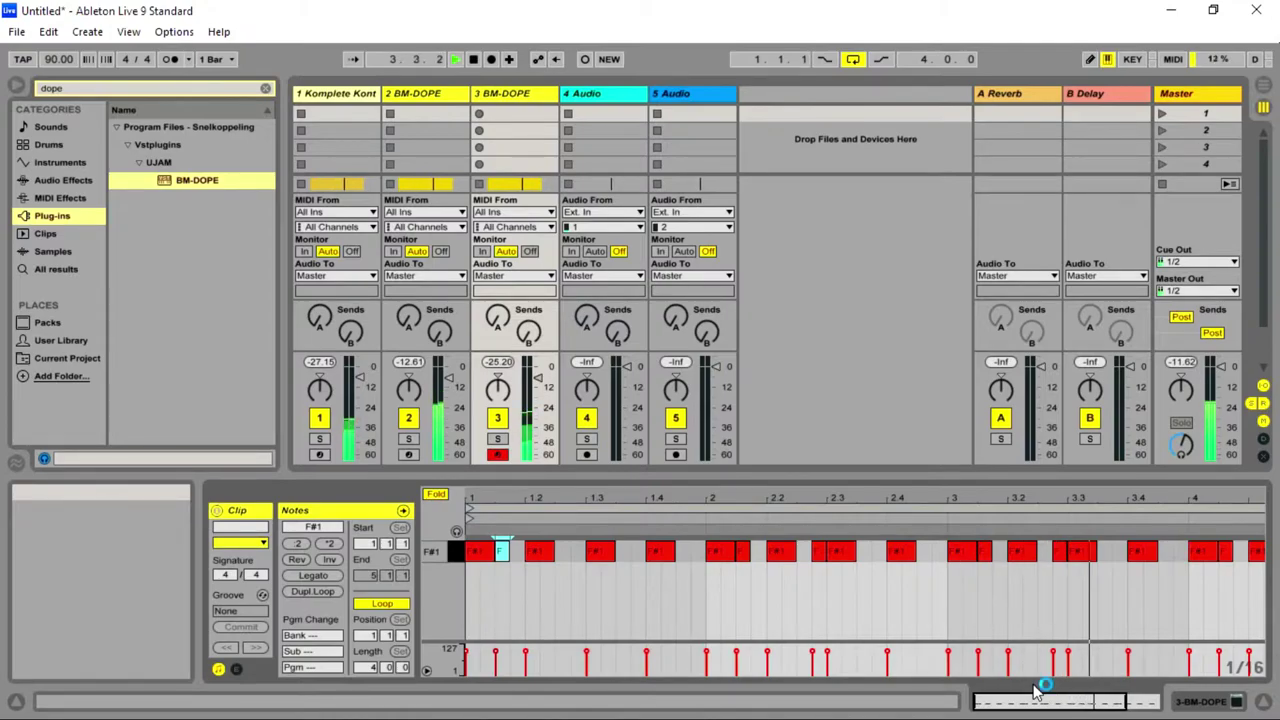
- Add F#1 sixteenth notes at 3.4.4 and 4.4.4 in the duplicated BM-DOPE track's clip
key("Tab")
key("Tab")
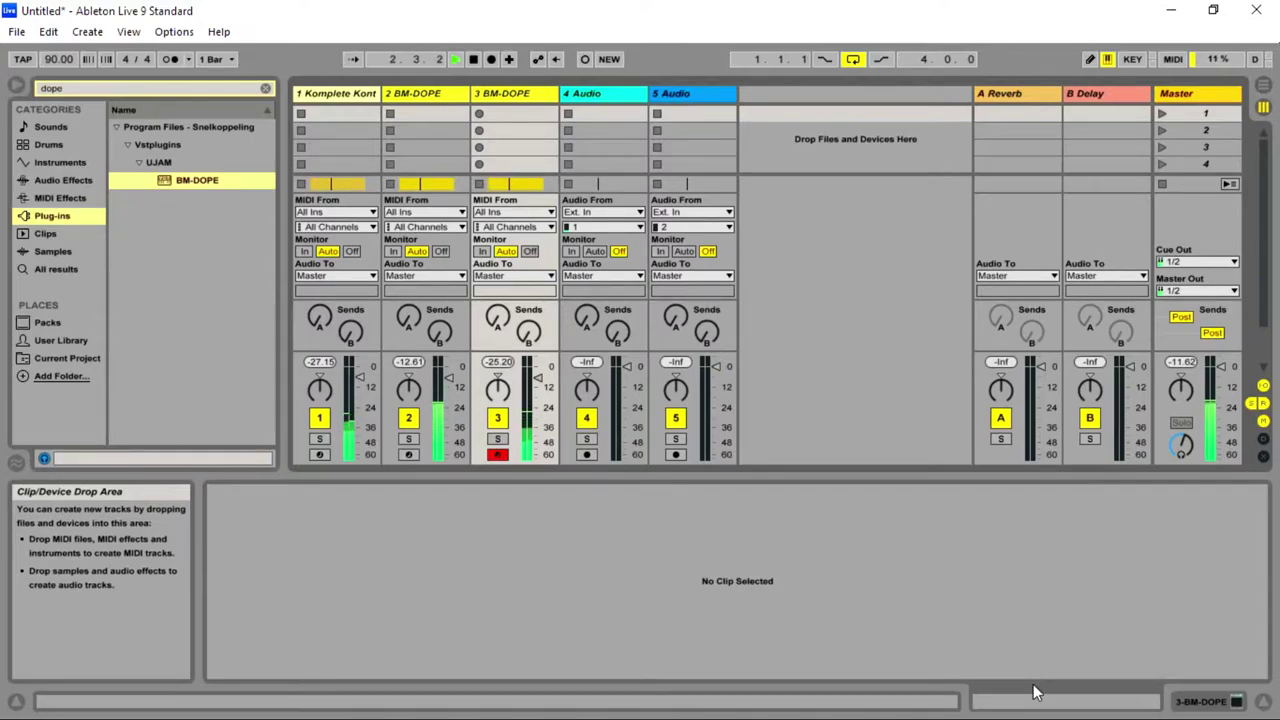
left_click(525, 182)
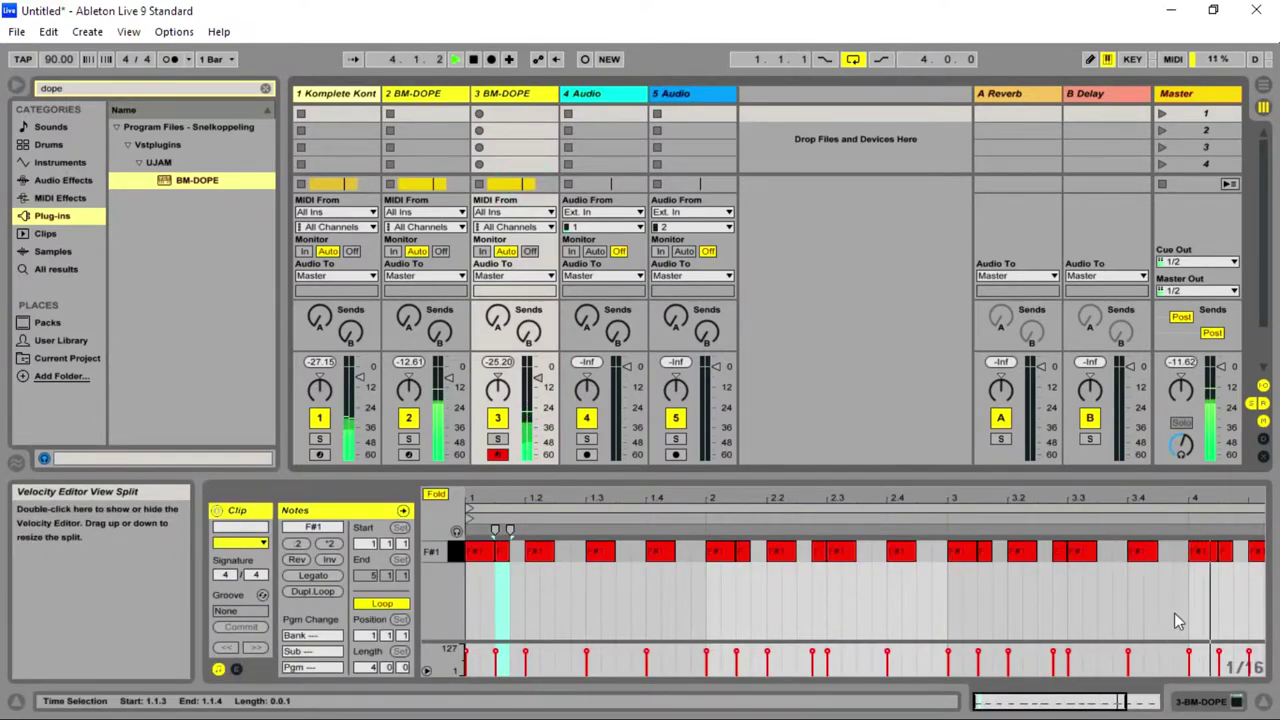
left_click(1184, 565)
left_click(1188, 552)
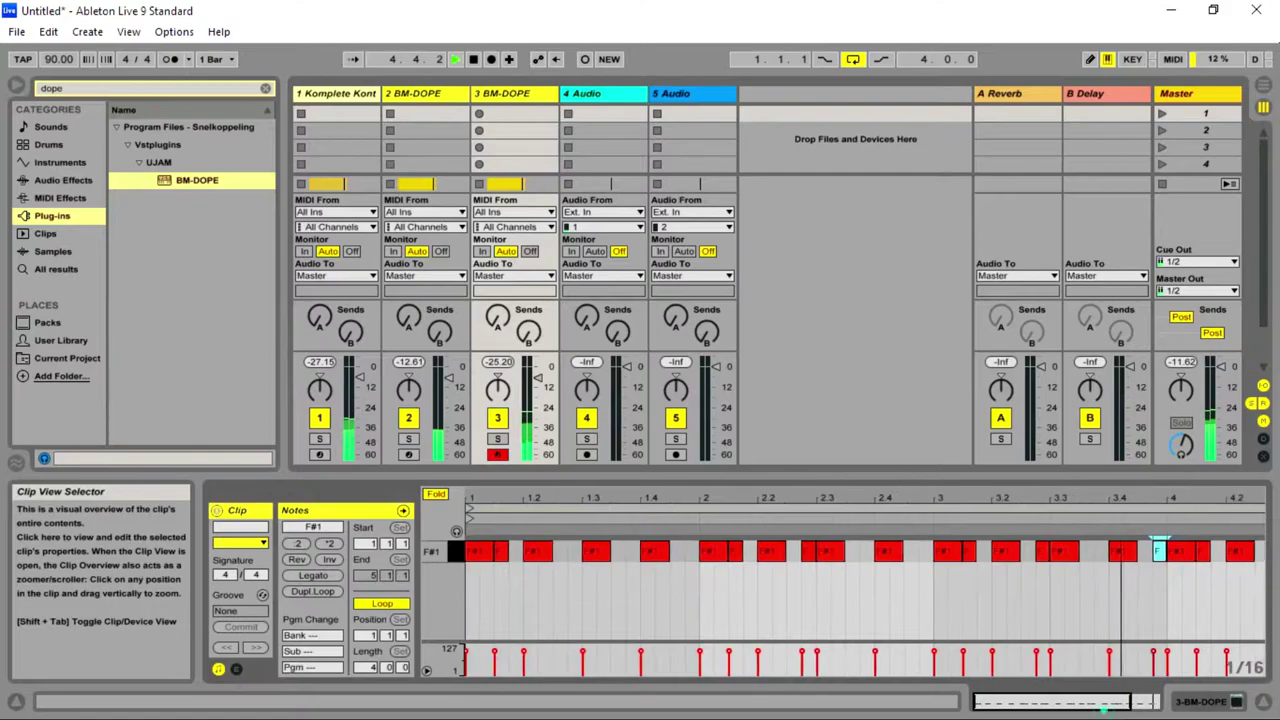
left_click_drag(1050, 702, 1077, 698)
key("ctrl+d")
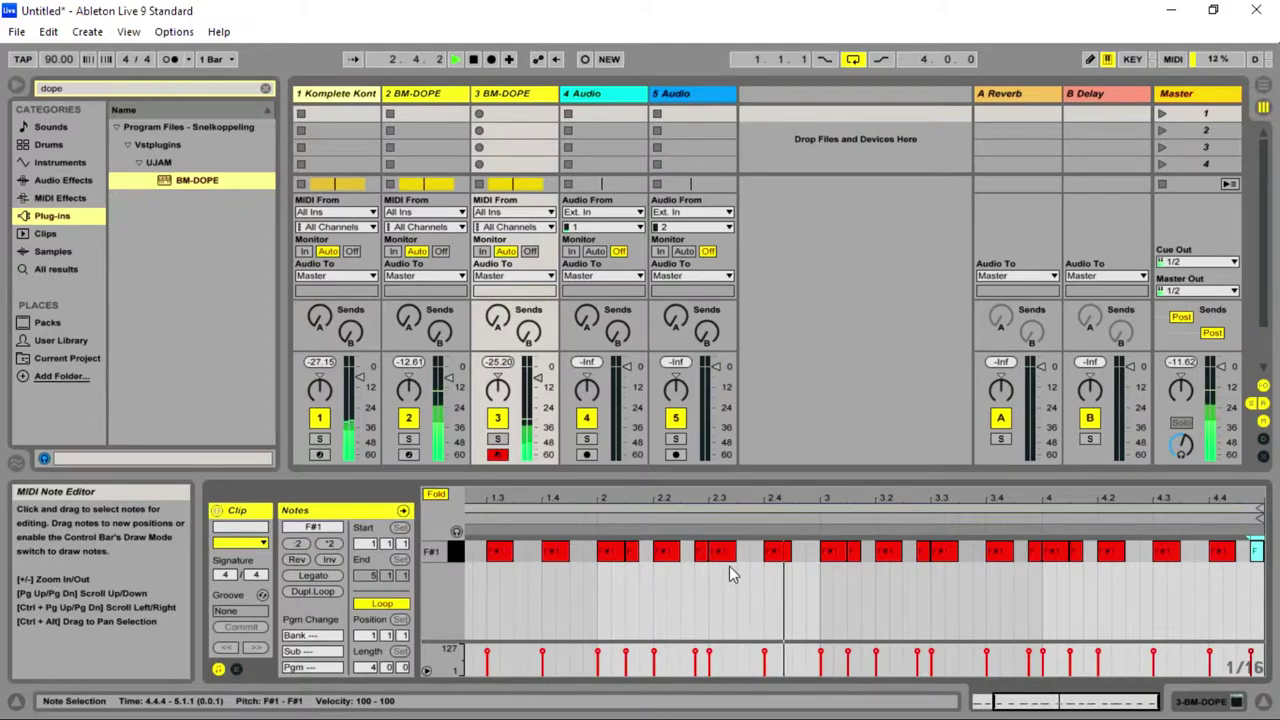
- Open the BM-DOPE plug-in of the duplicated track, select the HiHat 3 sound, and close the plug-in window
left_click(492, 96)
left_click(256, 510)
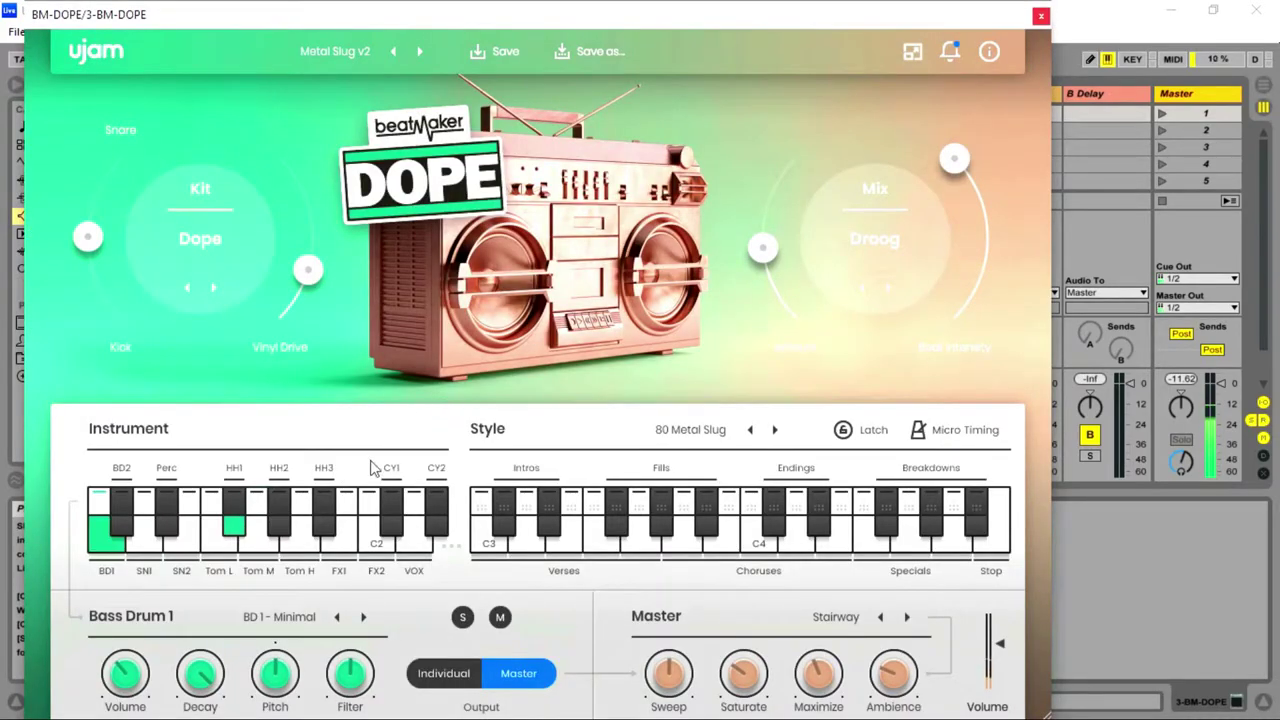
left_click(322, 530)
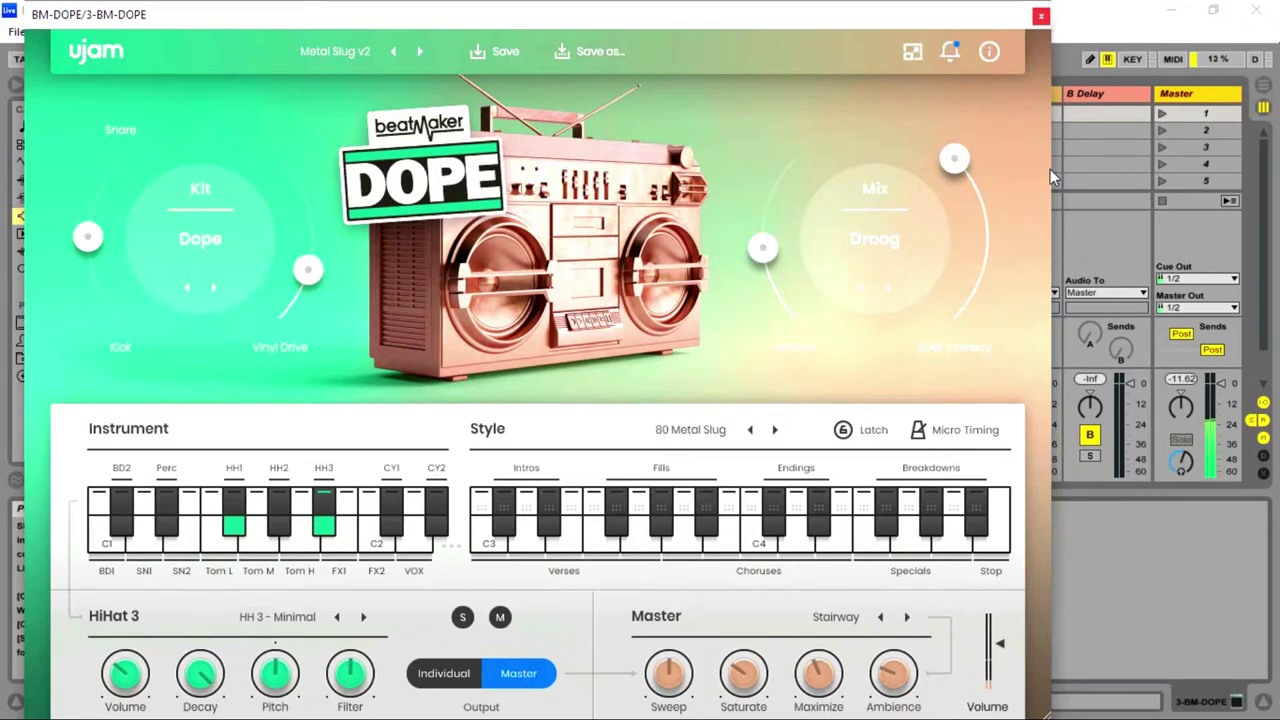
left_click(1041, 17)
- Add an E1 note at 4.3.3 near the end of the original 2-BM-DOPE clip in the arrangement
key("Tab")
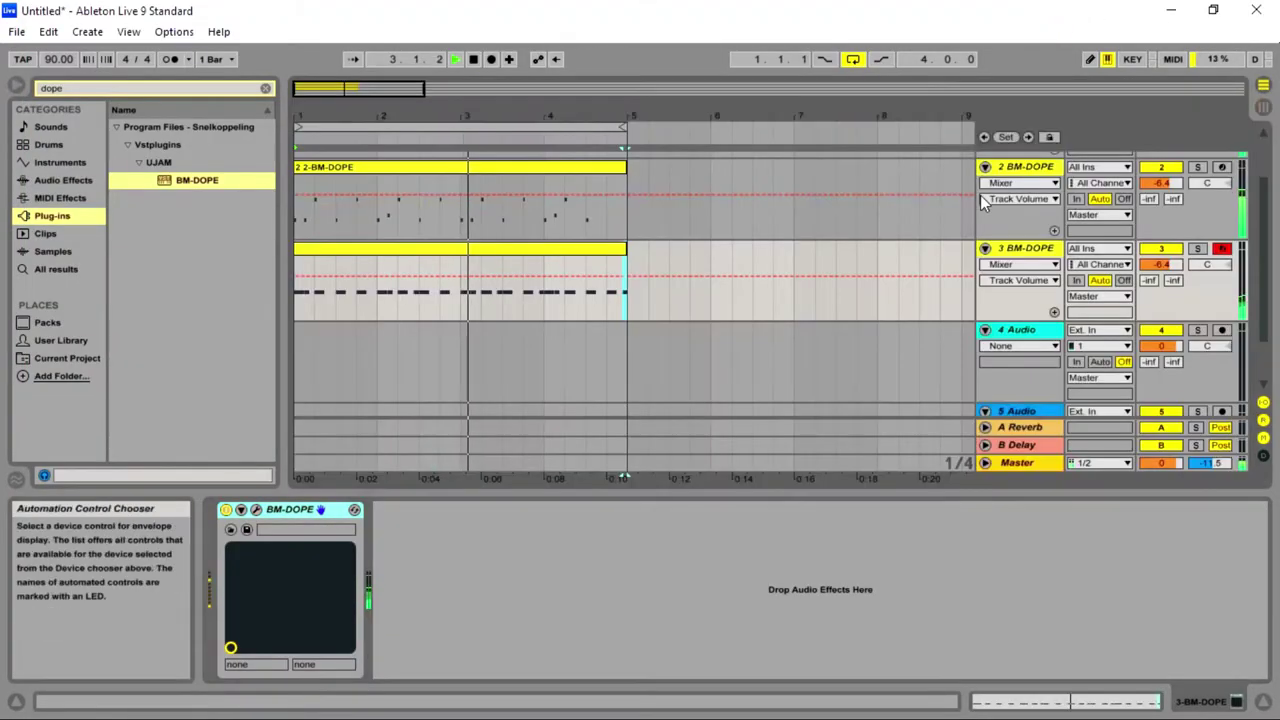
scroll(630, 262, "up", 2)
left_click_drag(400, 88, 345, 95)
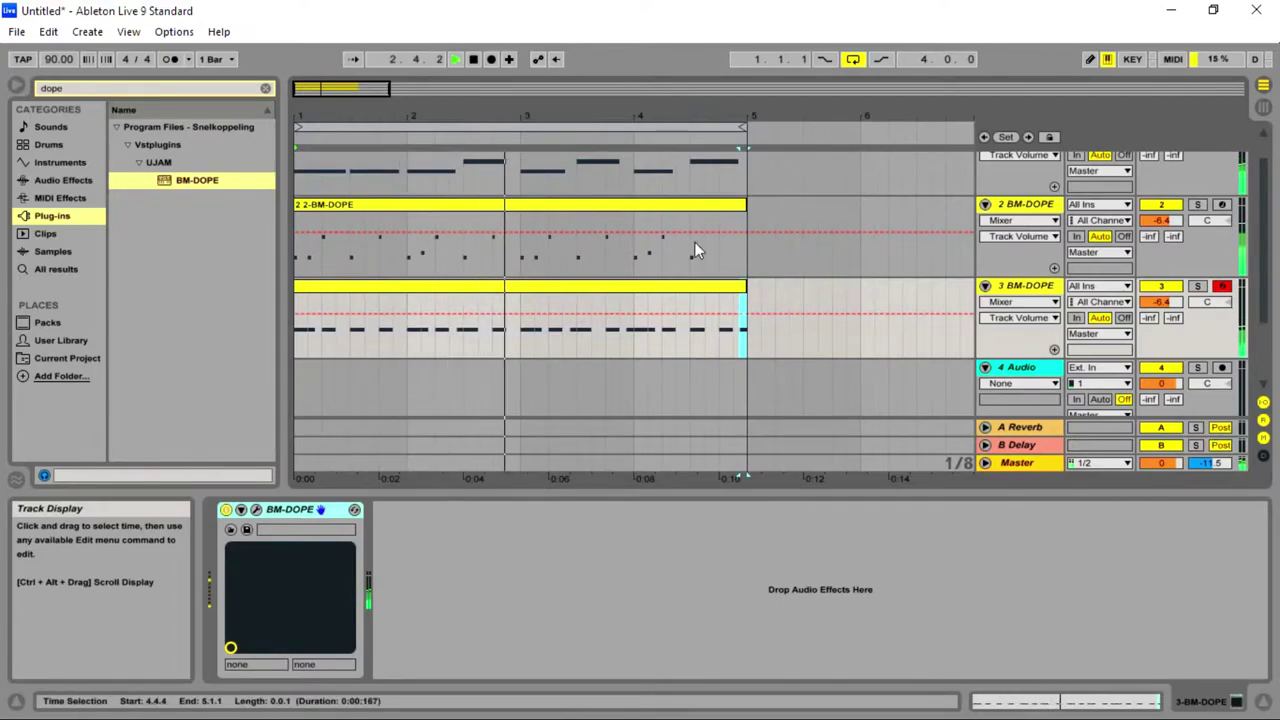
scroll(711, 240, "up", 1)
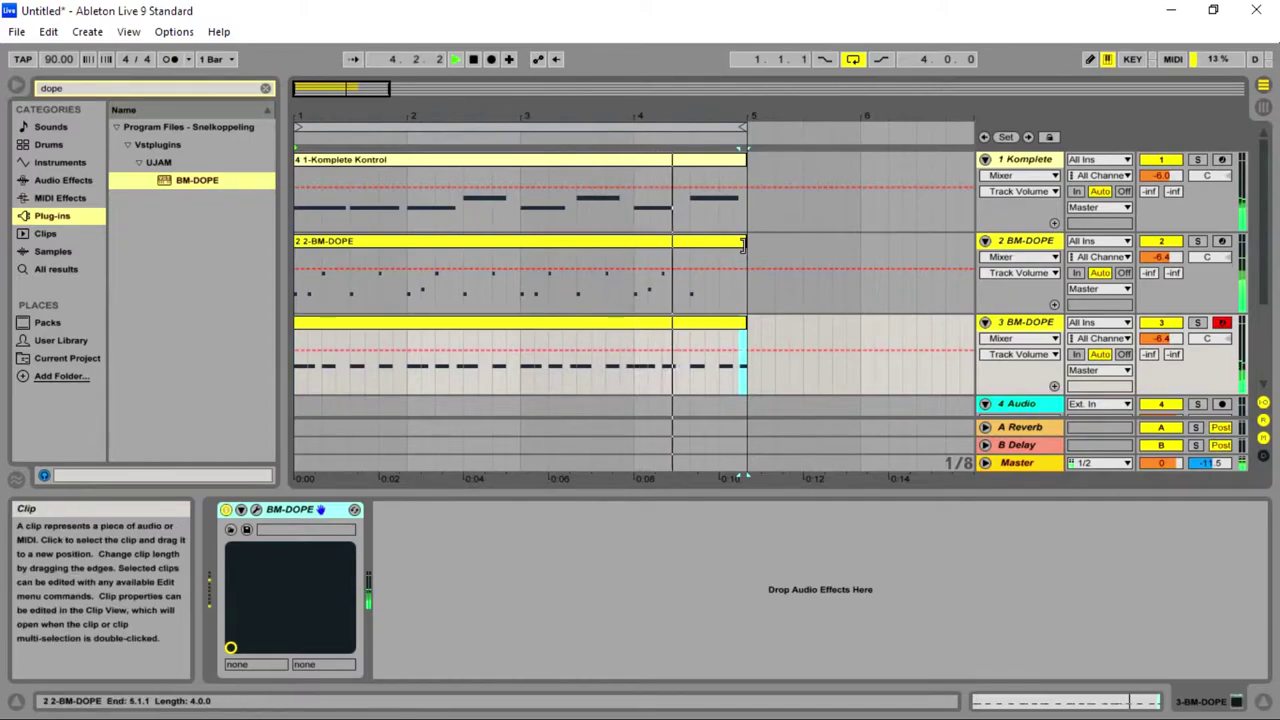
left_click(739, 290)
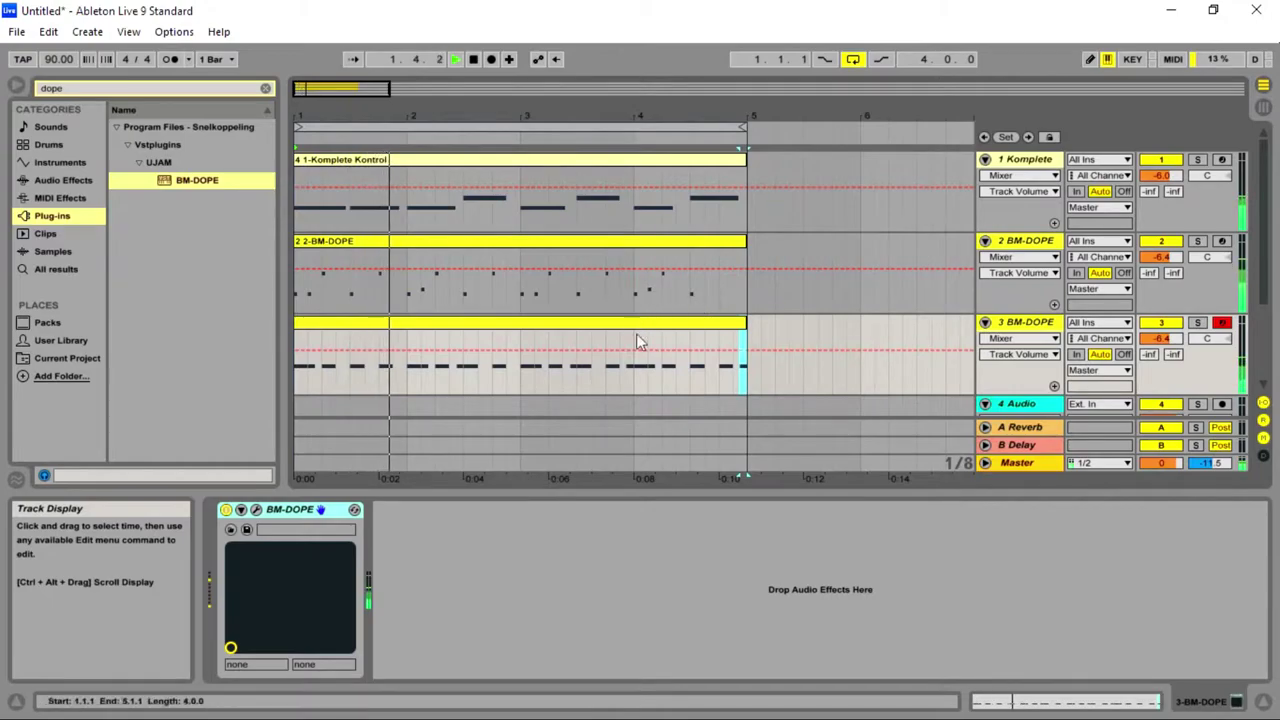
left_click(709, 243)
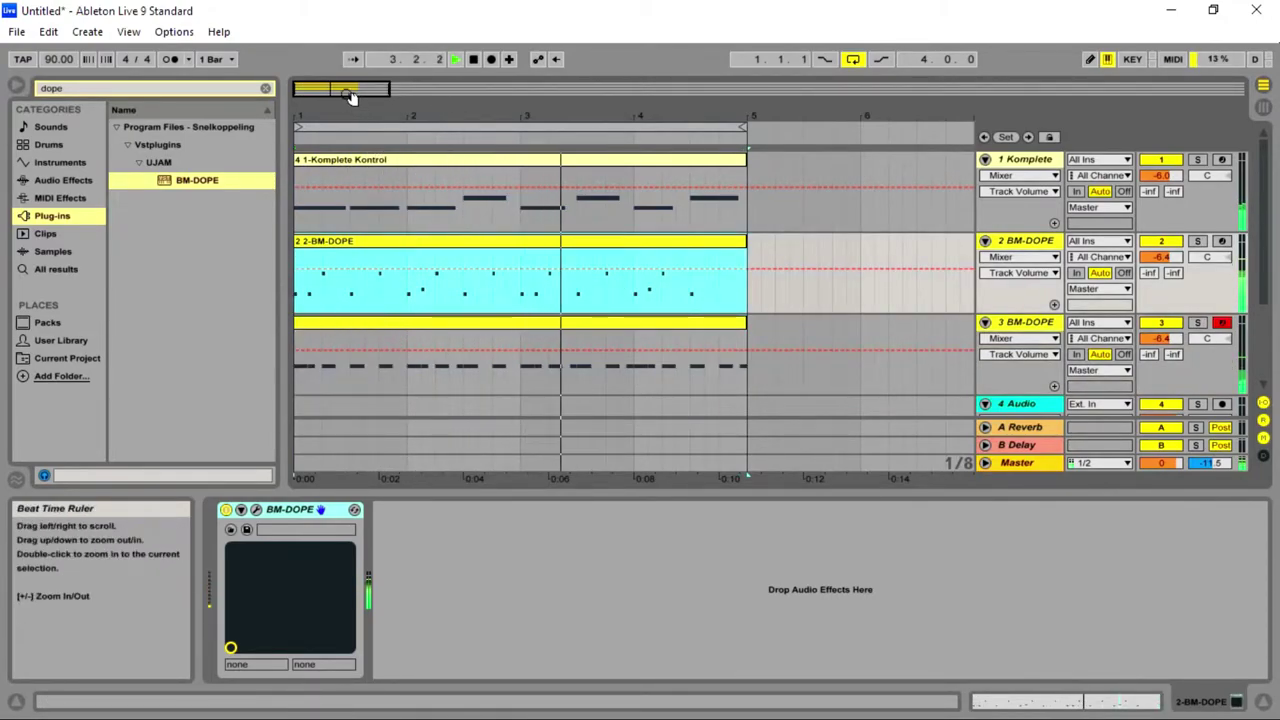
left_click_drag(351, 91, 345, 93)
left_click(484, 306)
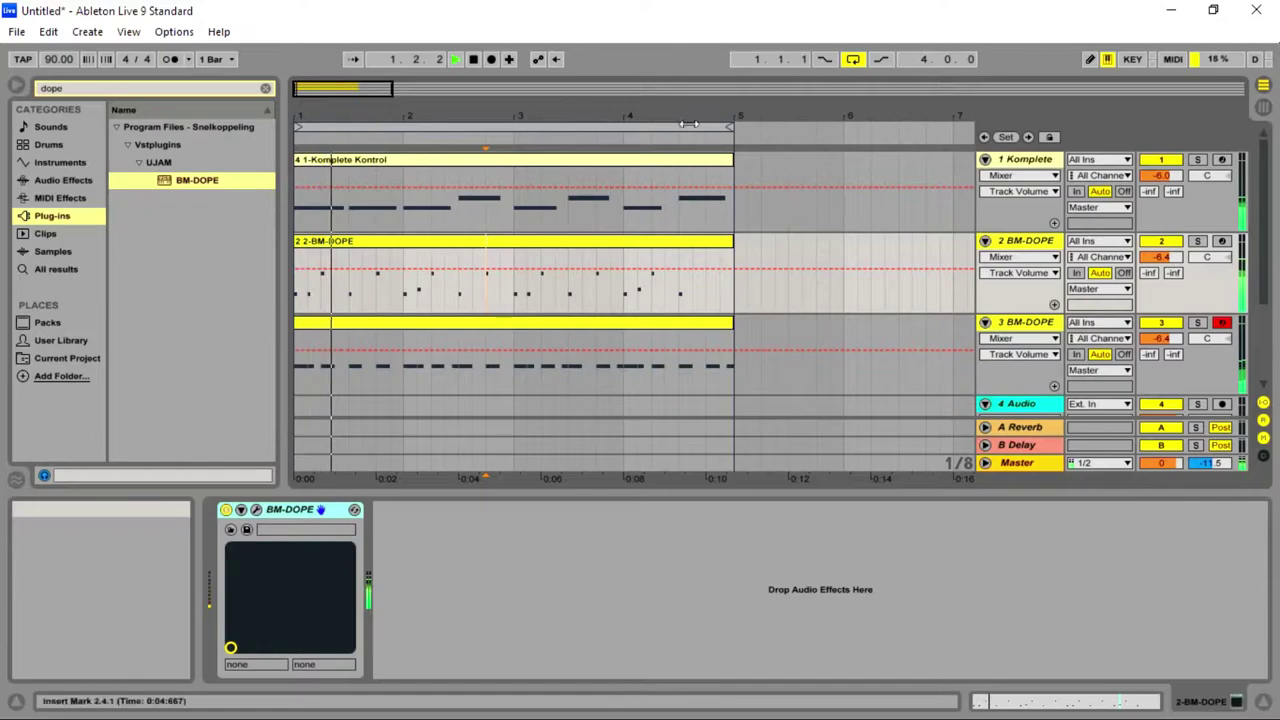
double_click(686, 249)
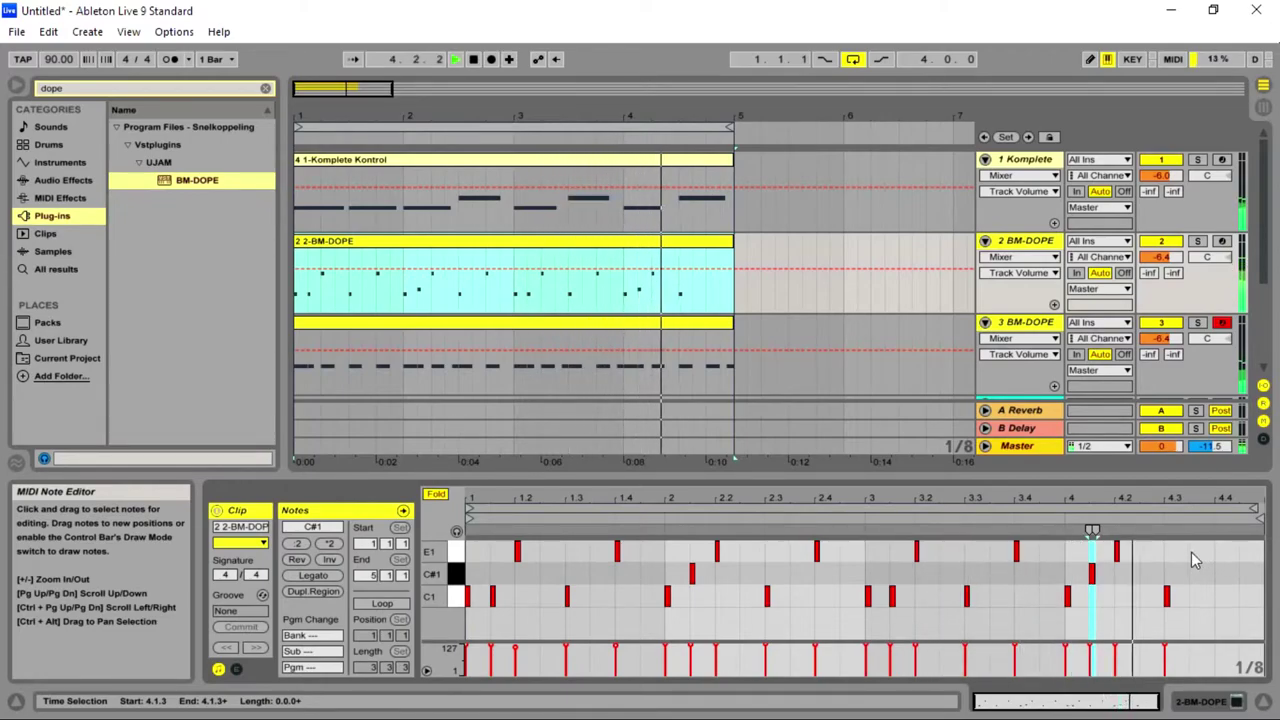
left_click_drag(1194, 541, 1114, 553)
key("Right")
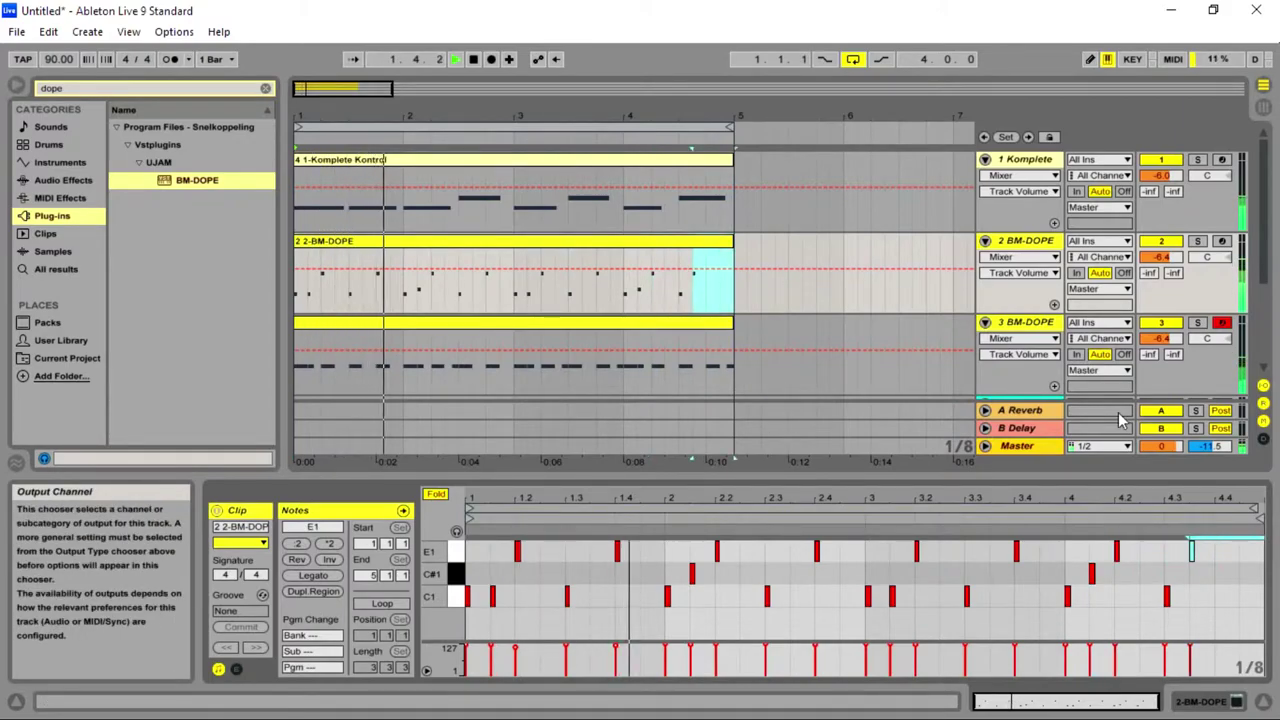
- Lower the pitch of HiHat 3 in the duplicated track's BM-DOPE plug-in and close its window
key("Tab")
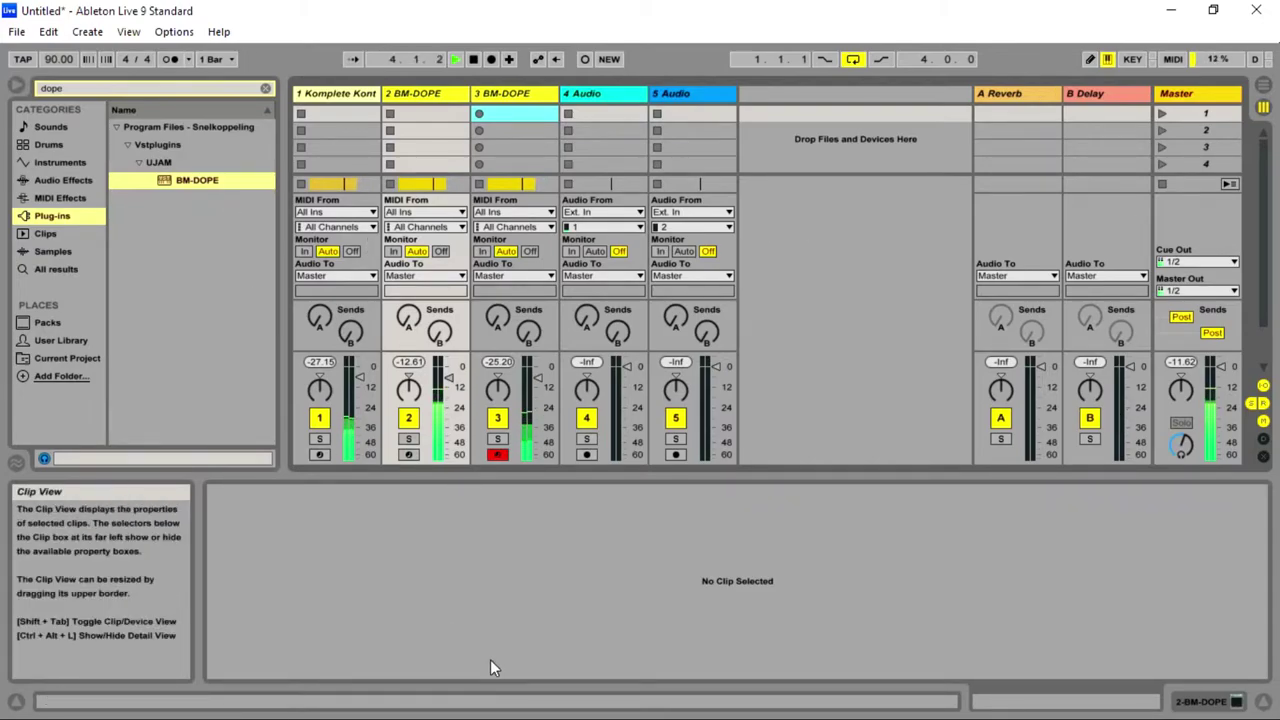
double_click(540, 92)
left_click(256, 511)
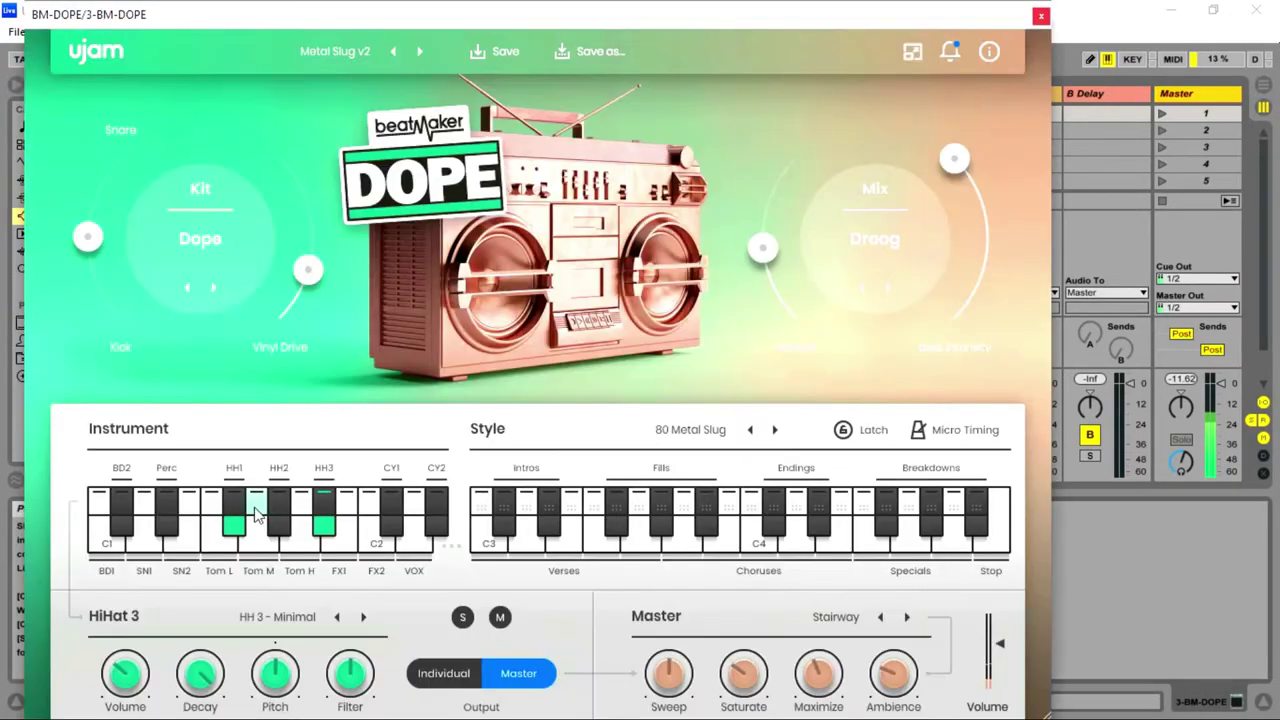
left_click_drag(288, 680, 259, 706)
left_click(1041, 16)
- Add an E1 note at 4.4.1 near the end of the original 2-BM-DOPE clip
left_click(525, 188)
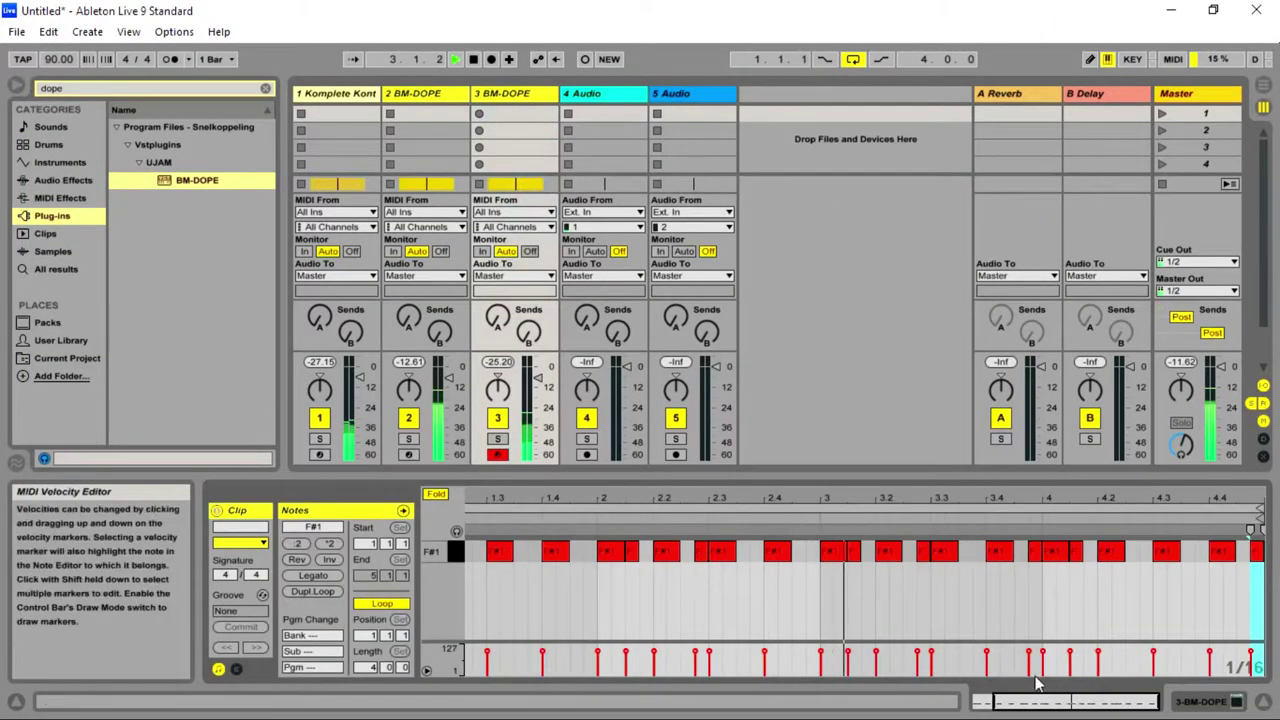
left_click(427, 185)
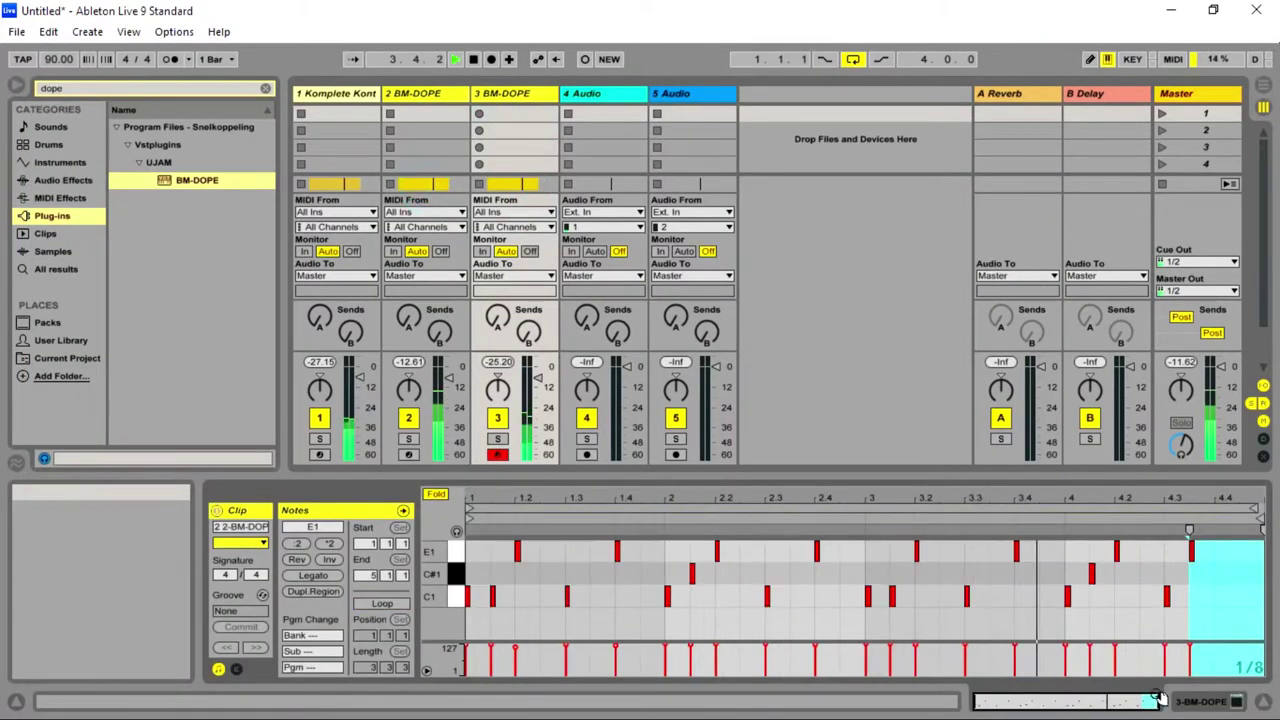
left_click(1210, 600)
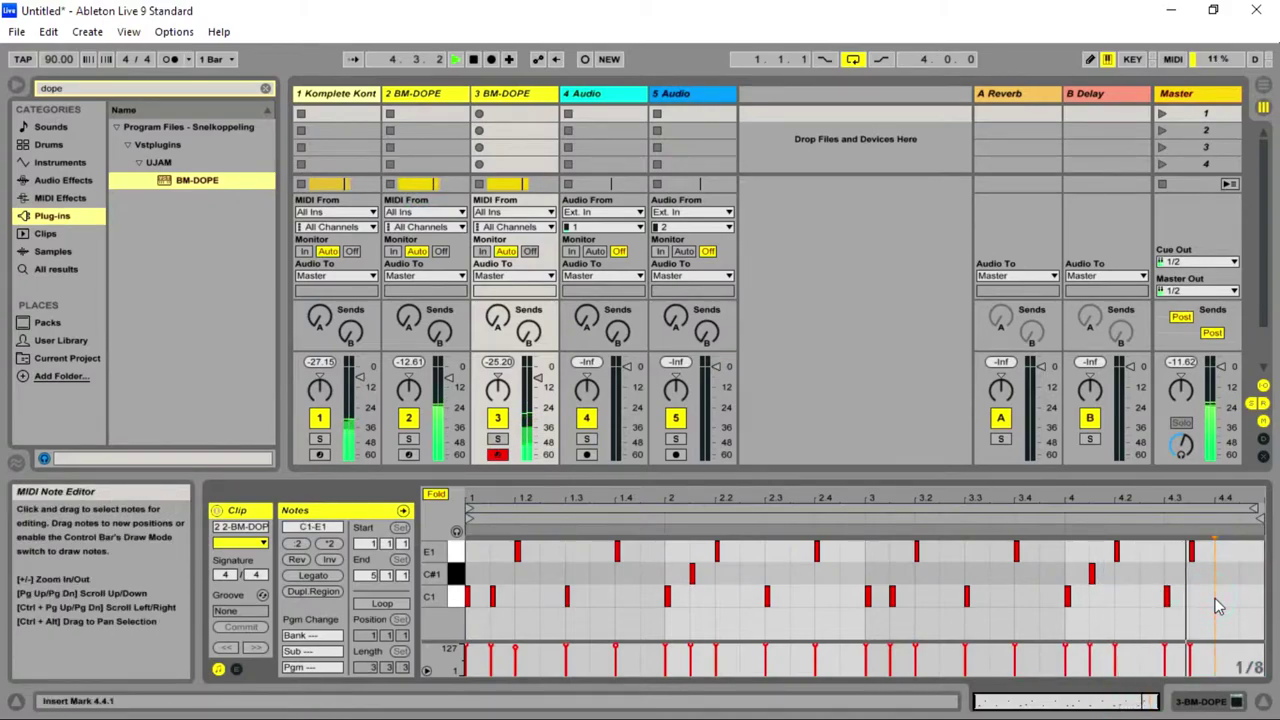
left_click_drag(1217, 557, 1192, 551)
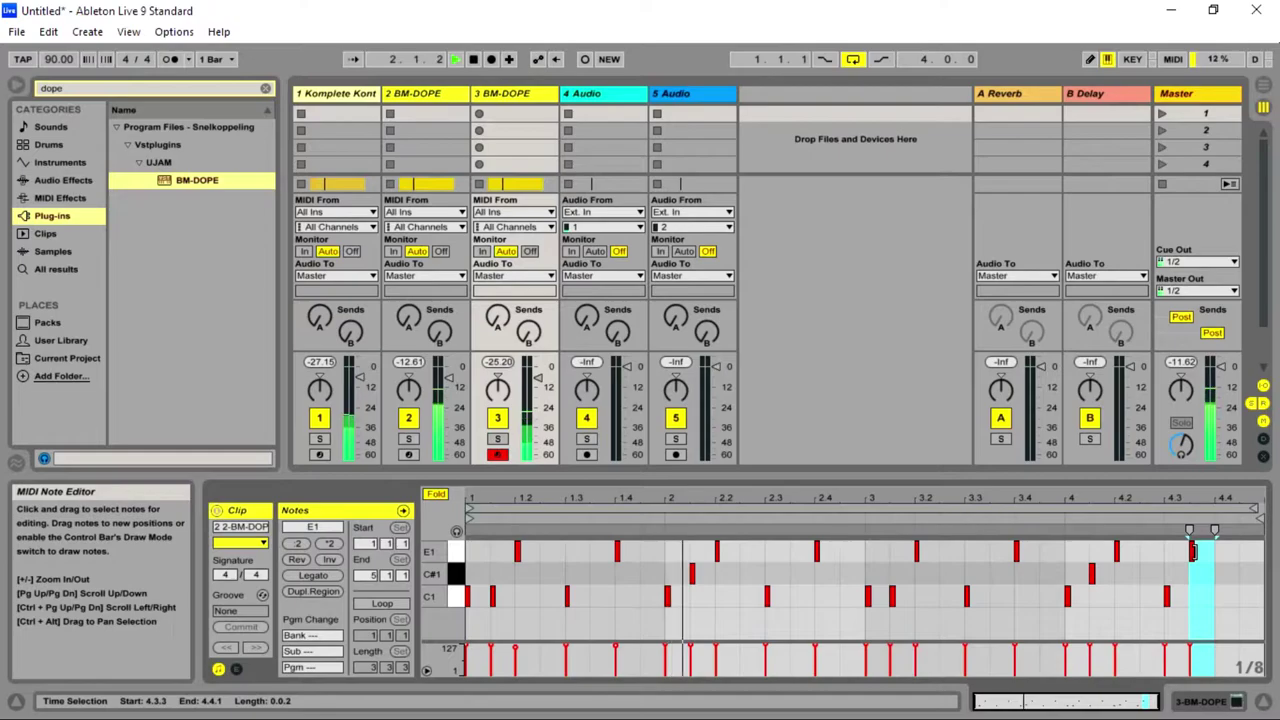
double_click(1217, 551)
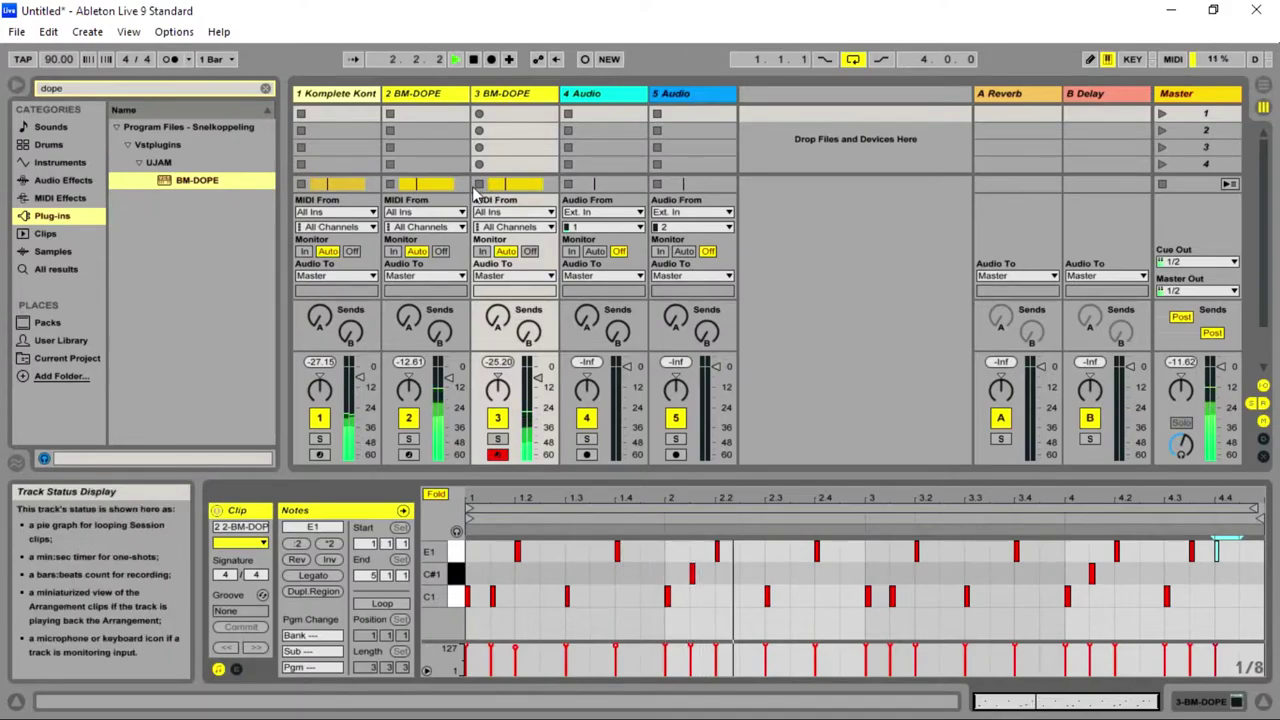
left_click(514, 186)
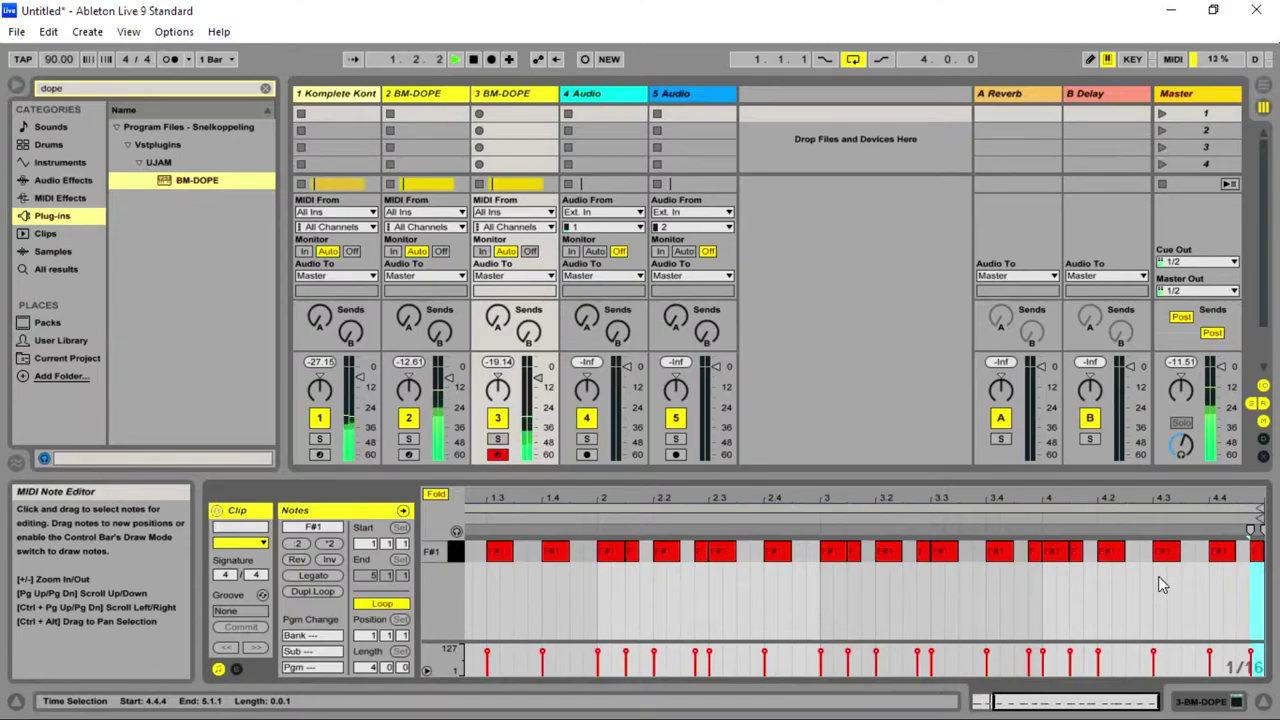
key("Tab")
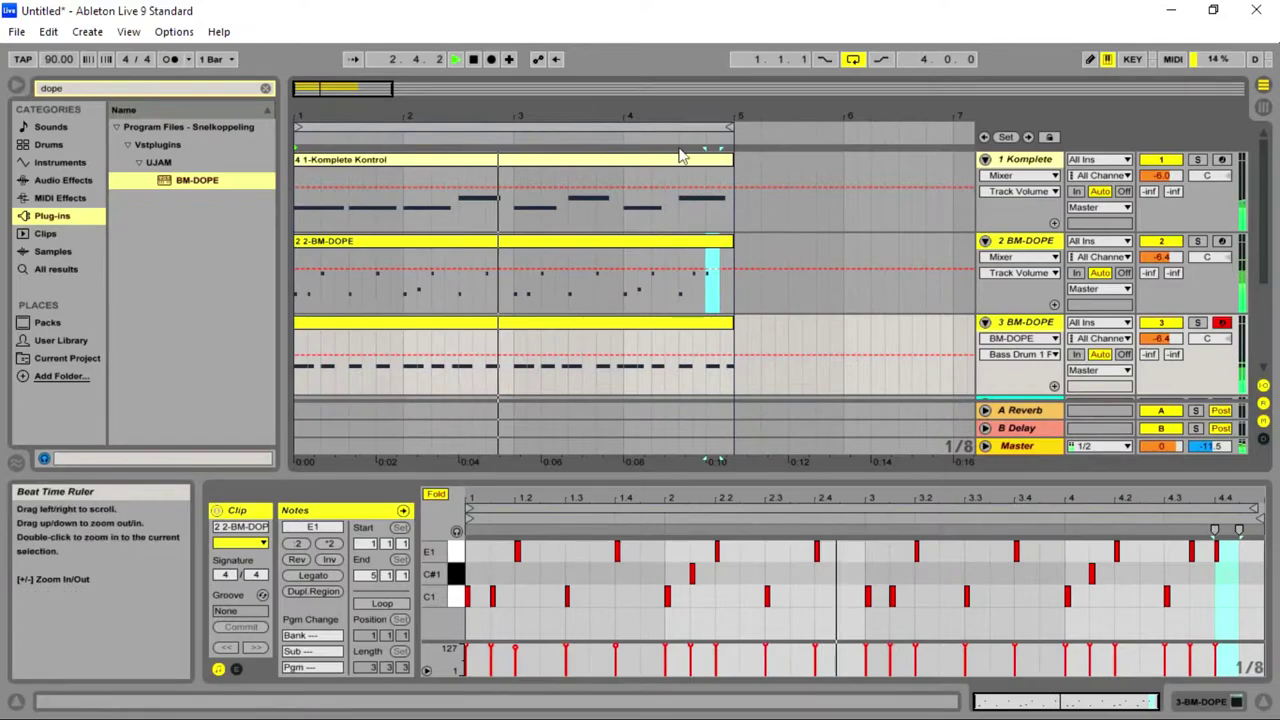
left_click(729, 243)
left_click(714, 239)
key("Tab")
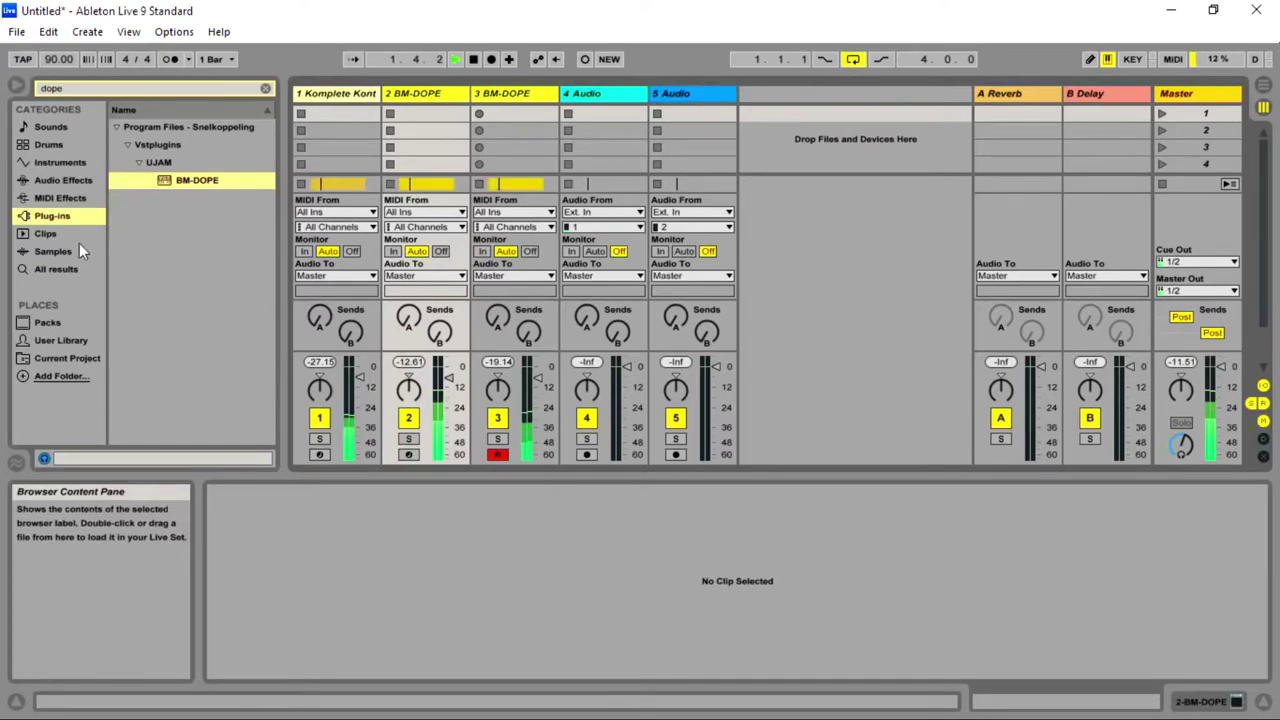
- Clear the plug-in search in the browser and show the Sounds category
left_click(266, 88)
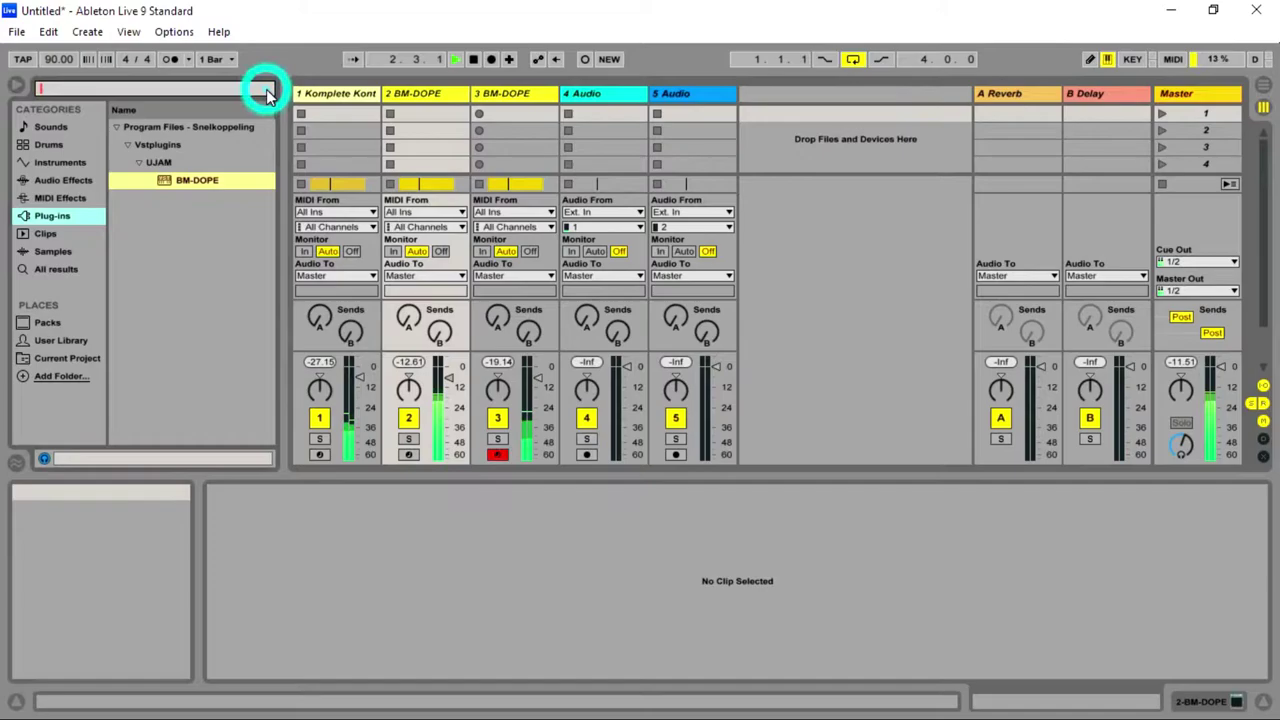
left_click(52, 127)
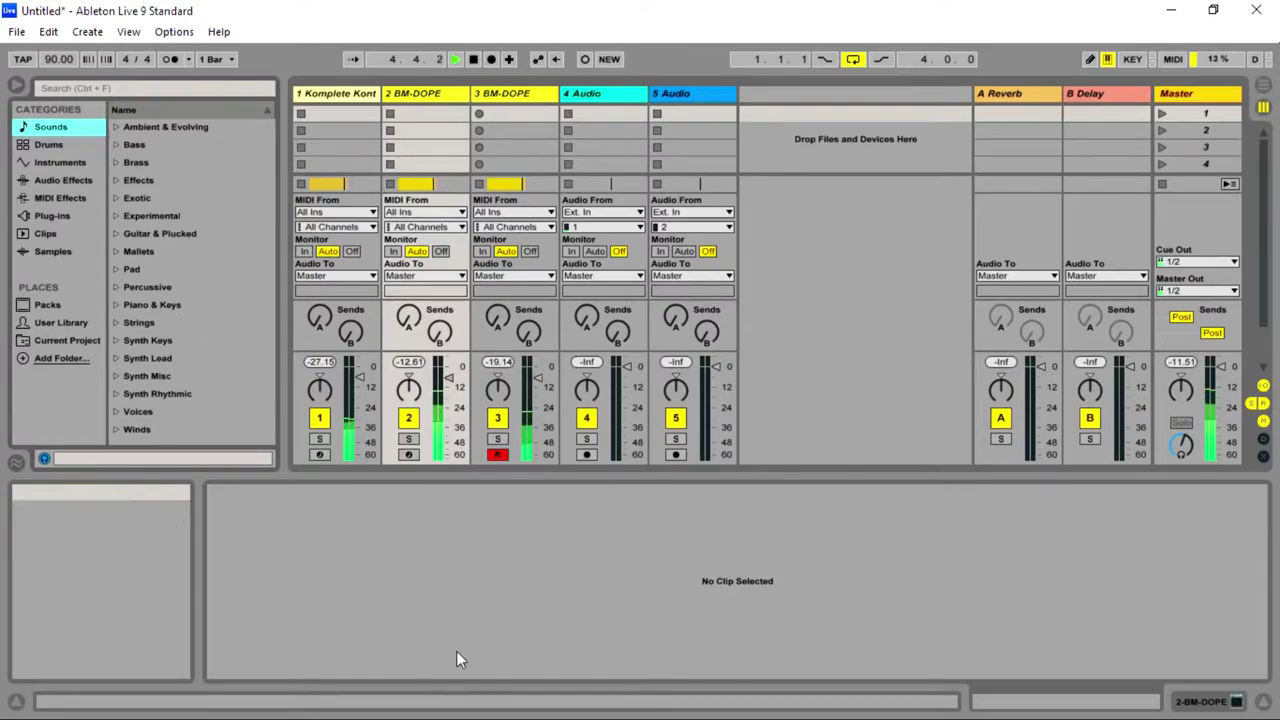
key("super")
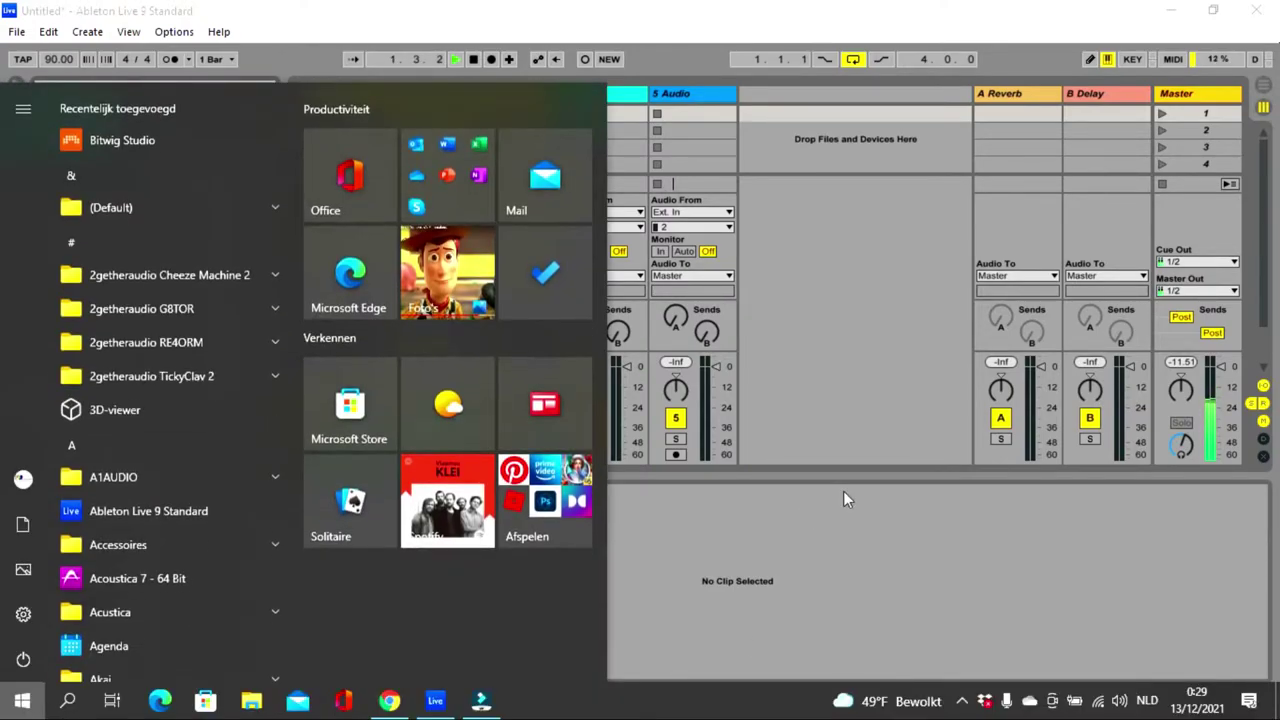
left_click(843, 491)
key("super")
left_click(843, 369)
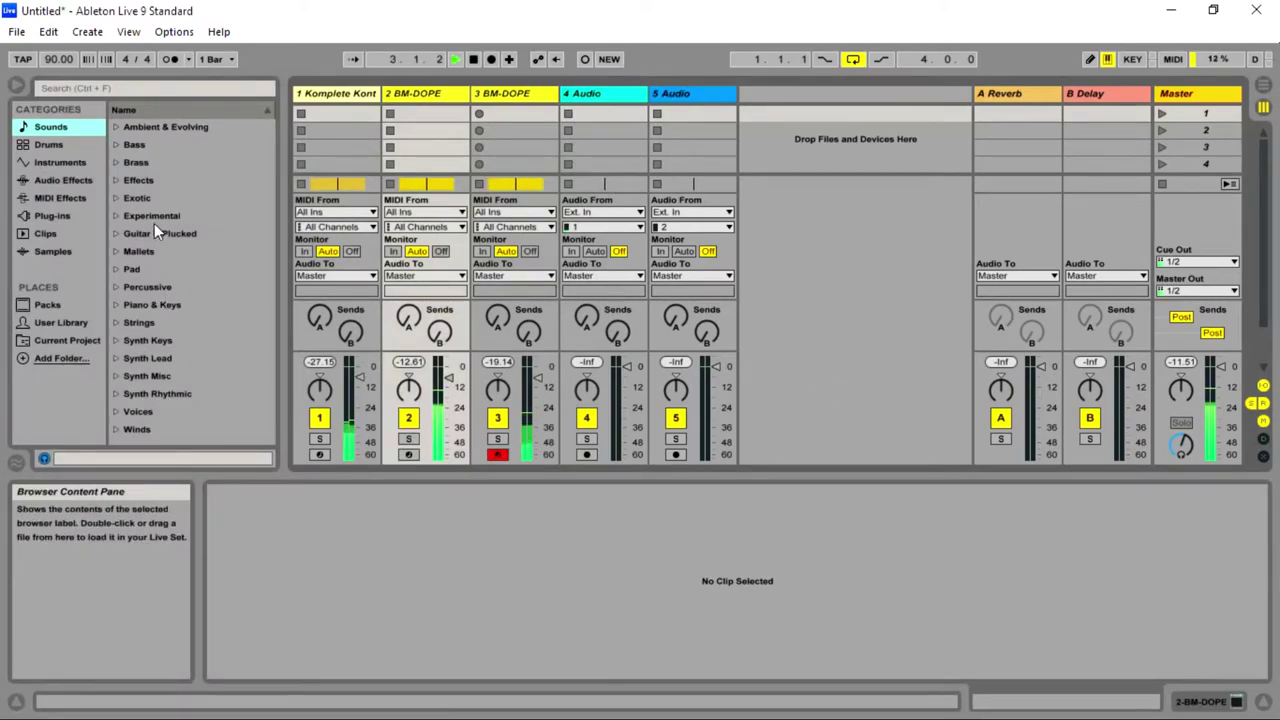
- Load the Grand Piano Classic LA Stack from Piano & Keys onto a new MIDI track and place it as track 4, before the audio tracks
left_click(150, 305)
scroll(238, 367, "down", 1)
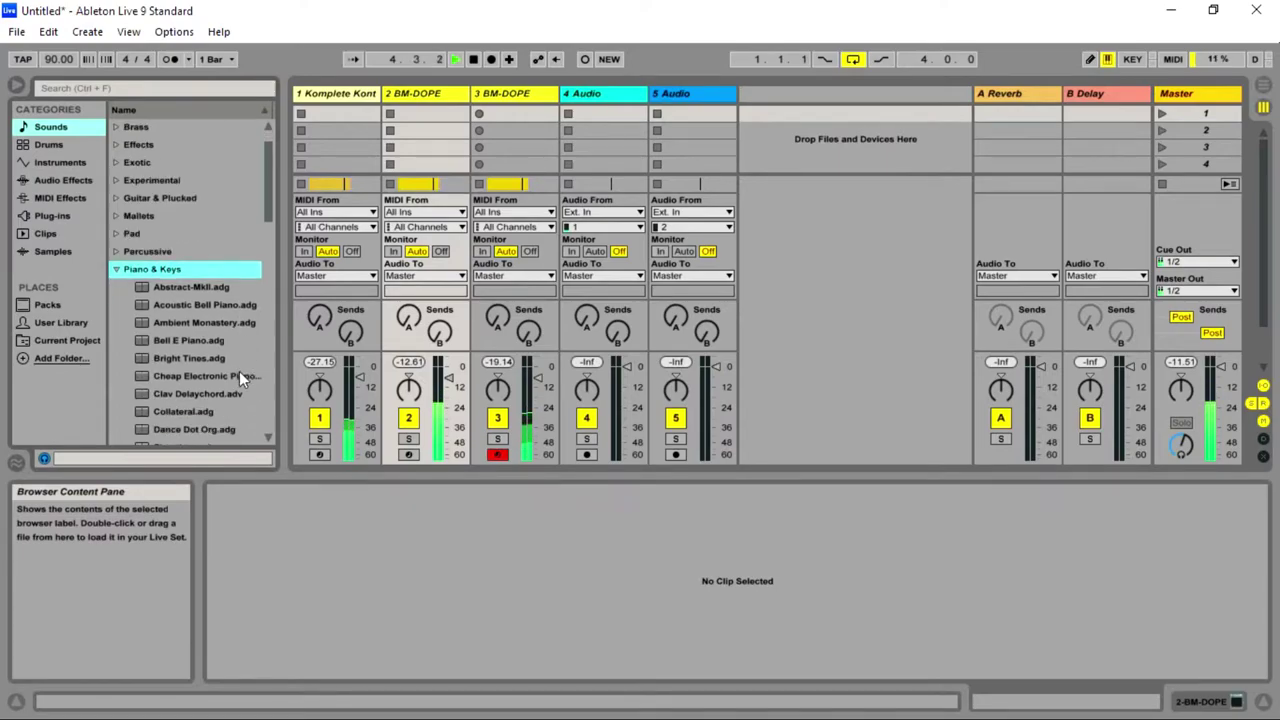
scroll(250, 380, "down", 5)
scroll(240, 384, "down", 1)
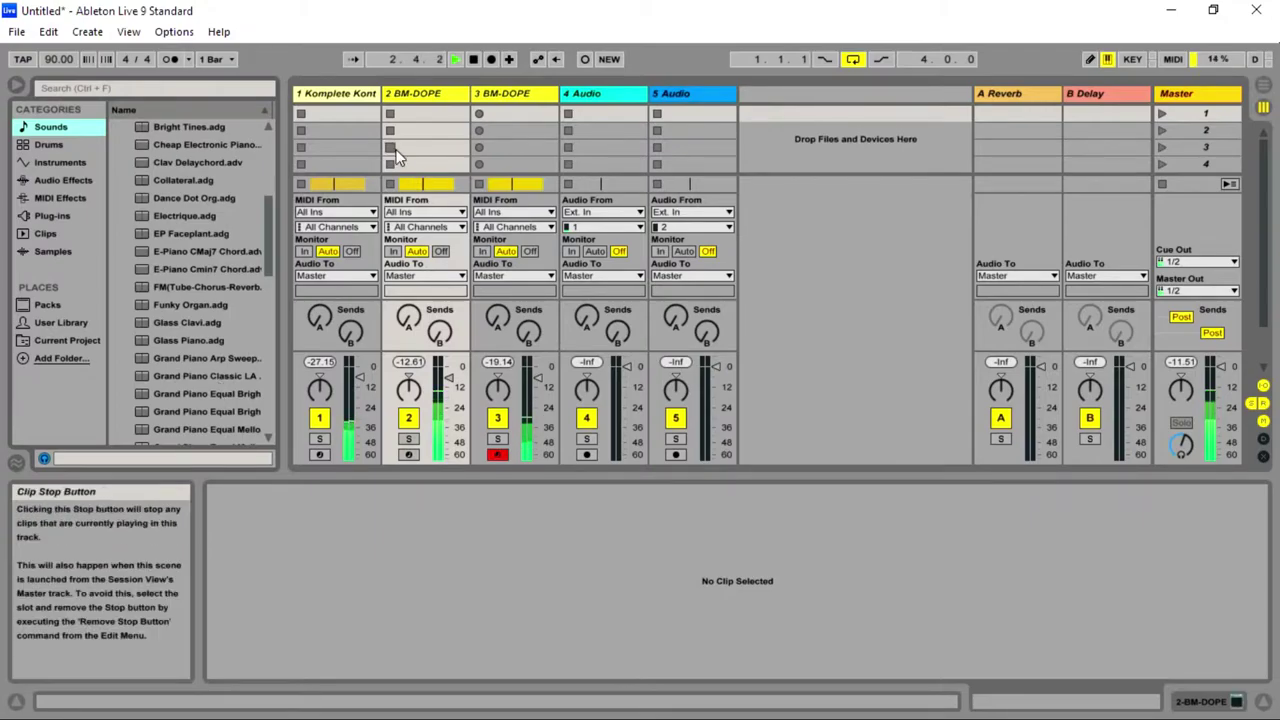
left_click_drag(235, 379, 776, 112)
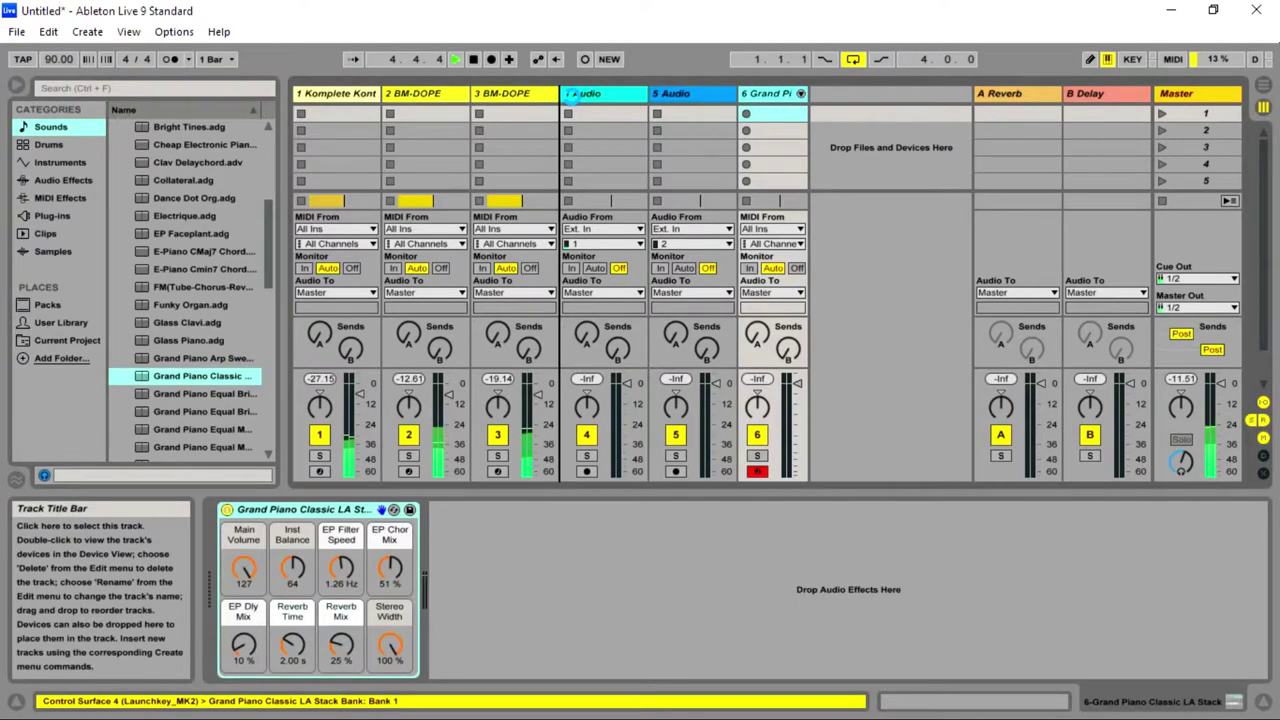
left_click_drag(571, 93, 573, 105)
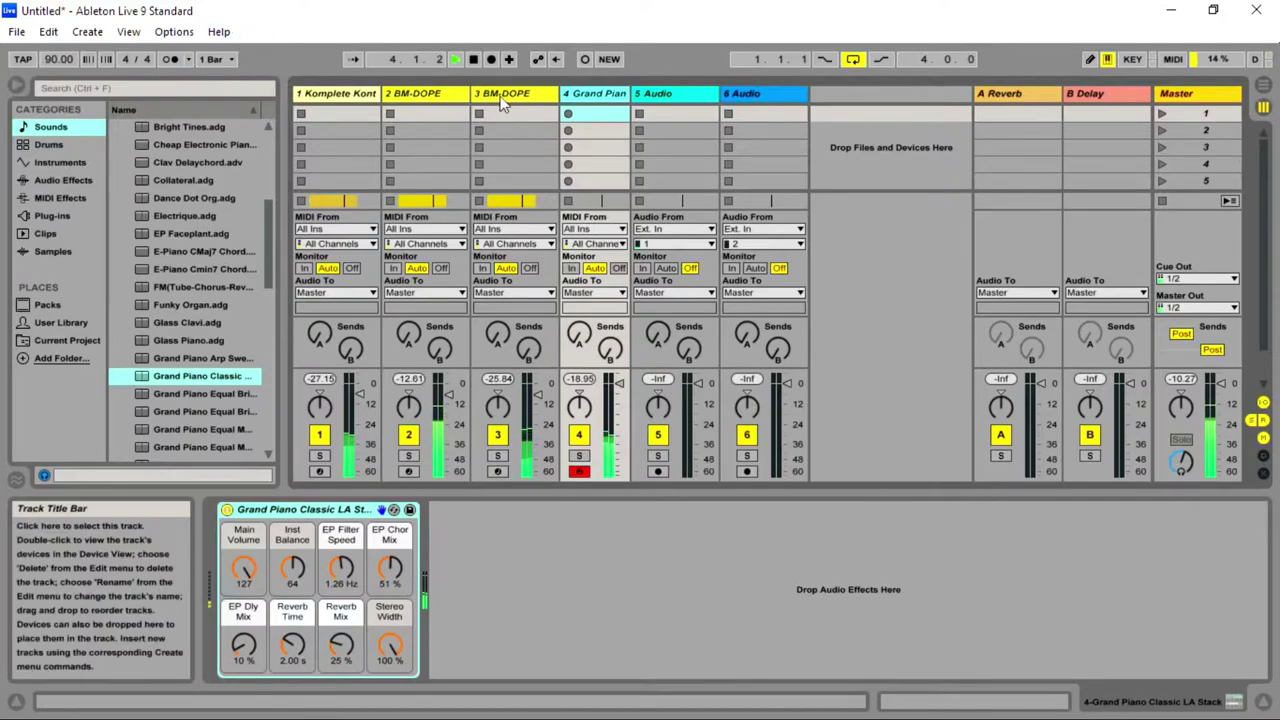
- Record a four-bar two-note piano part on the Grand Piano track in the arrangement and unfold the track to show its notes
left_click(507, 59)
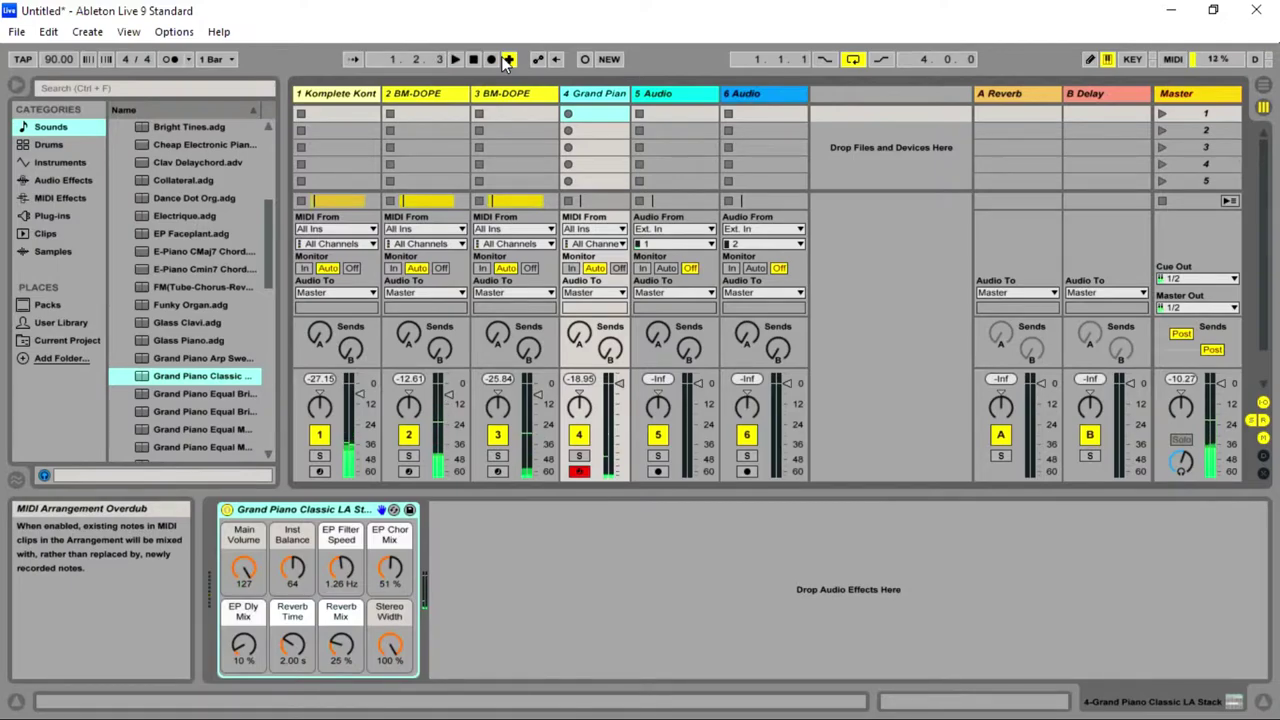
left_click(508, 58)
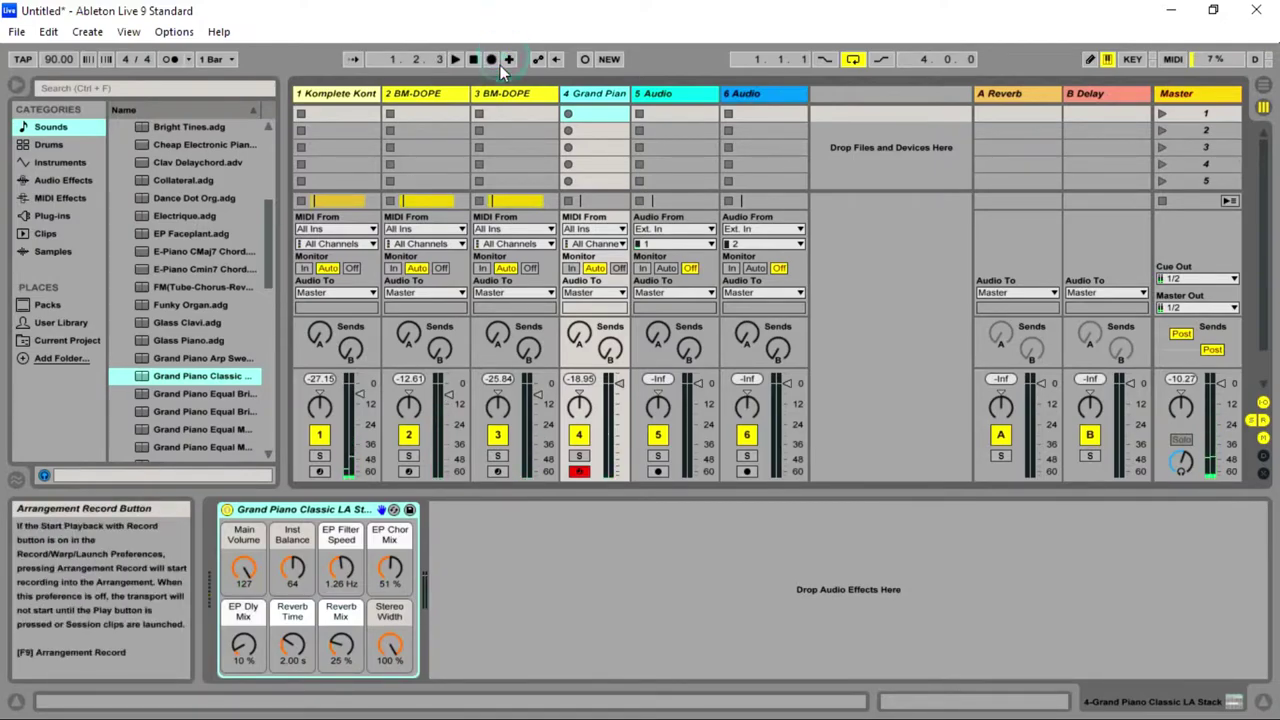
key("Tab")
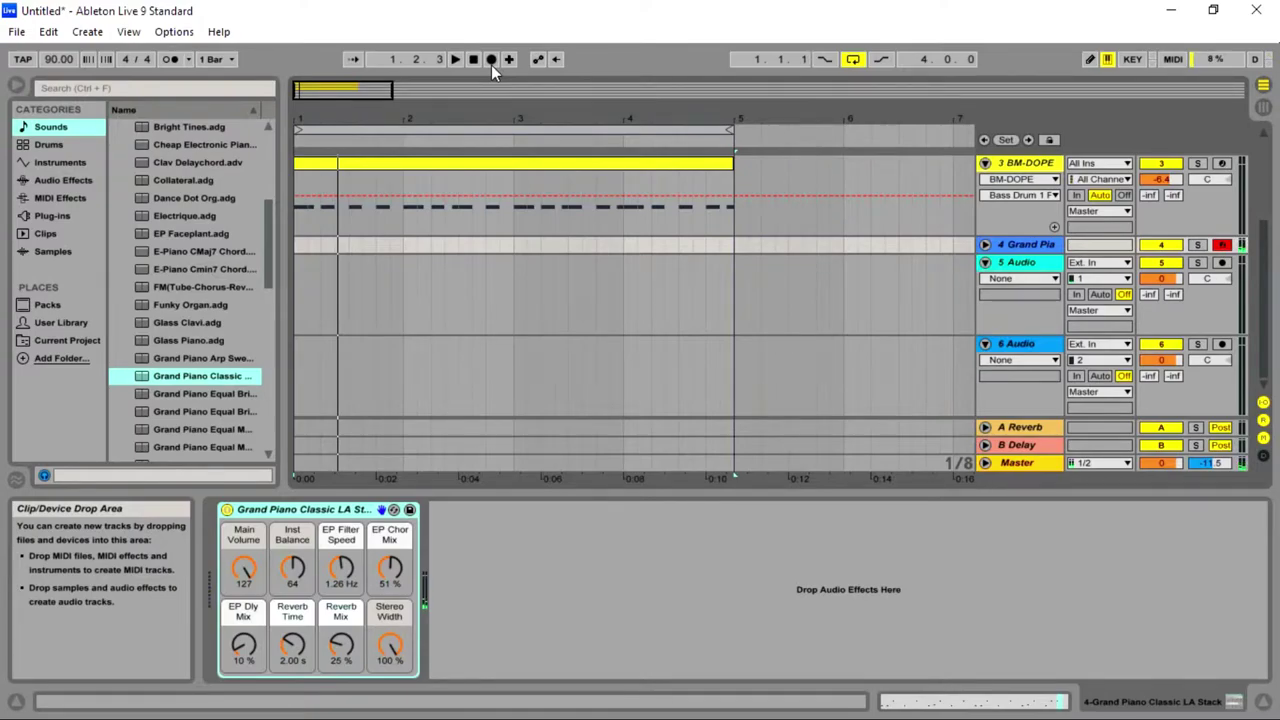
left_click(492, 60)
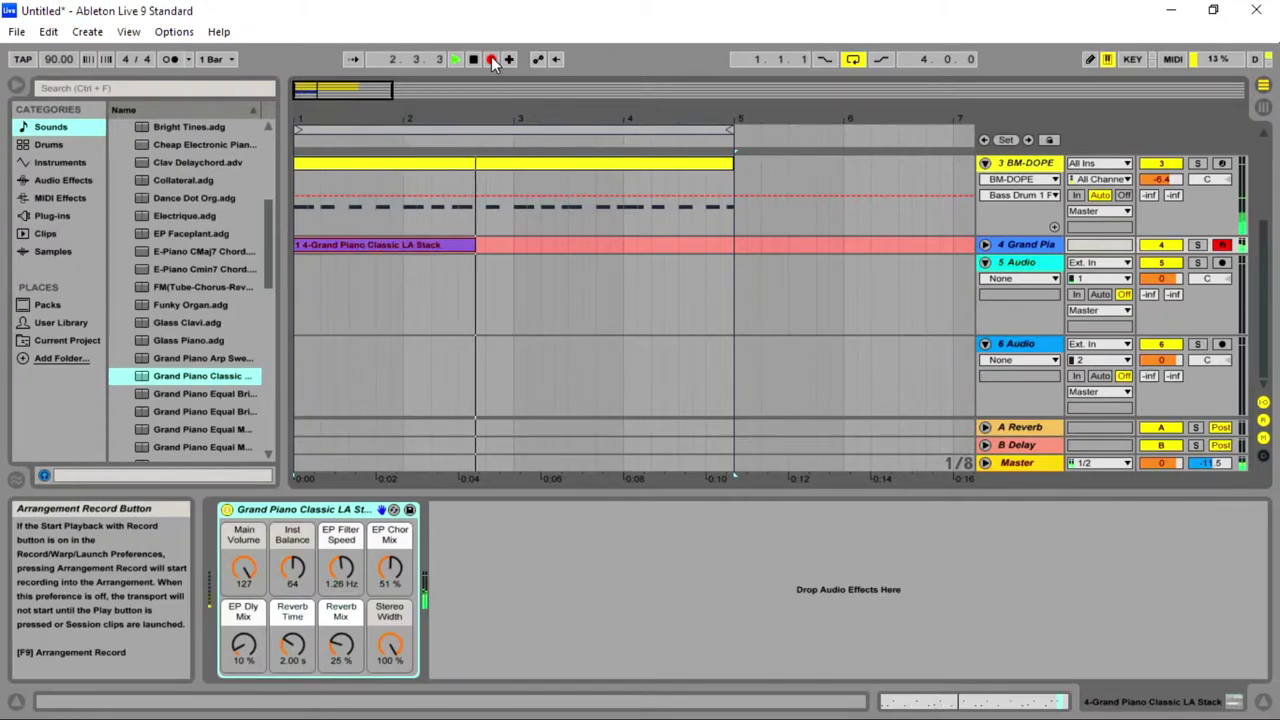
key("space")
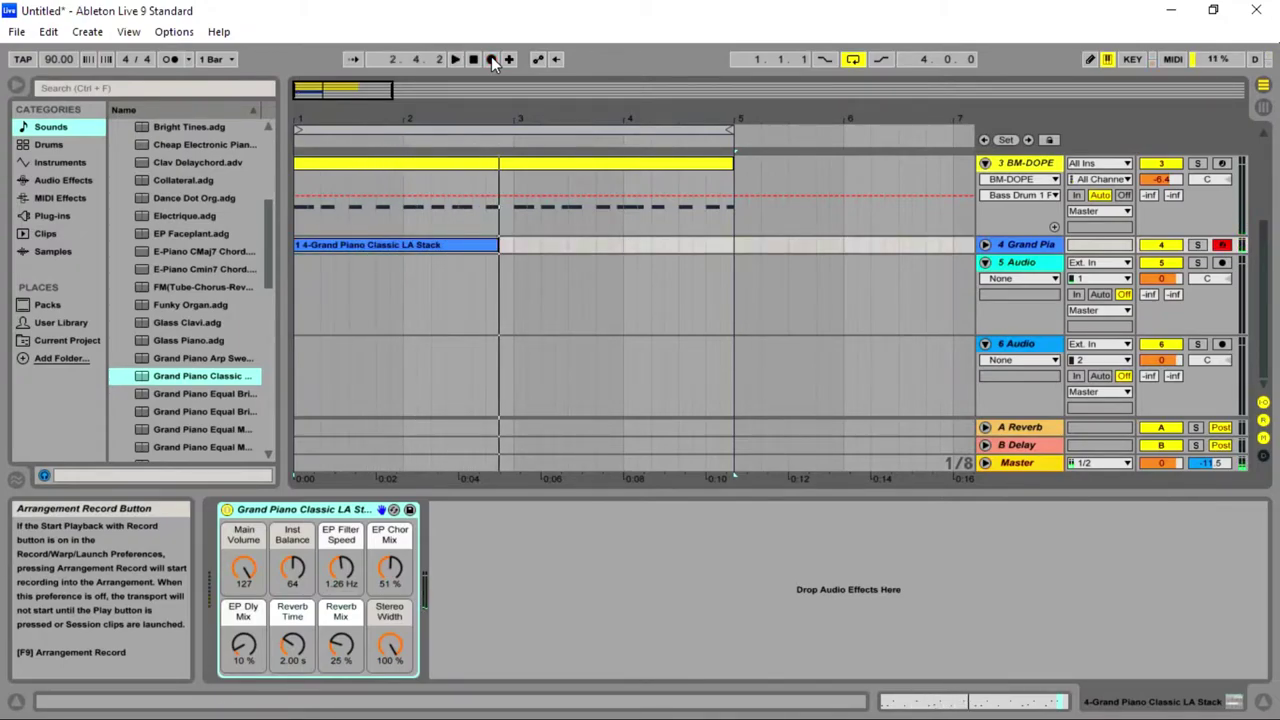
left_click(492, 60)
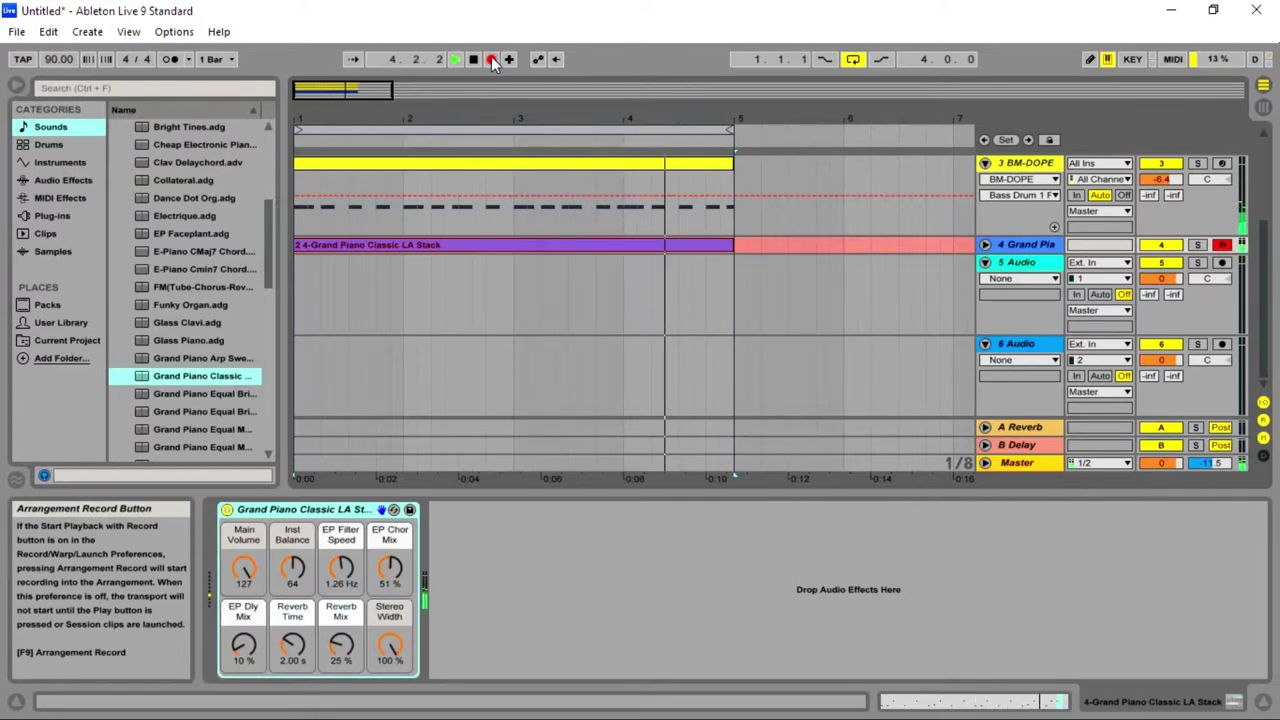
left_click(491, 60)
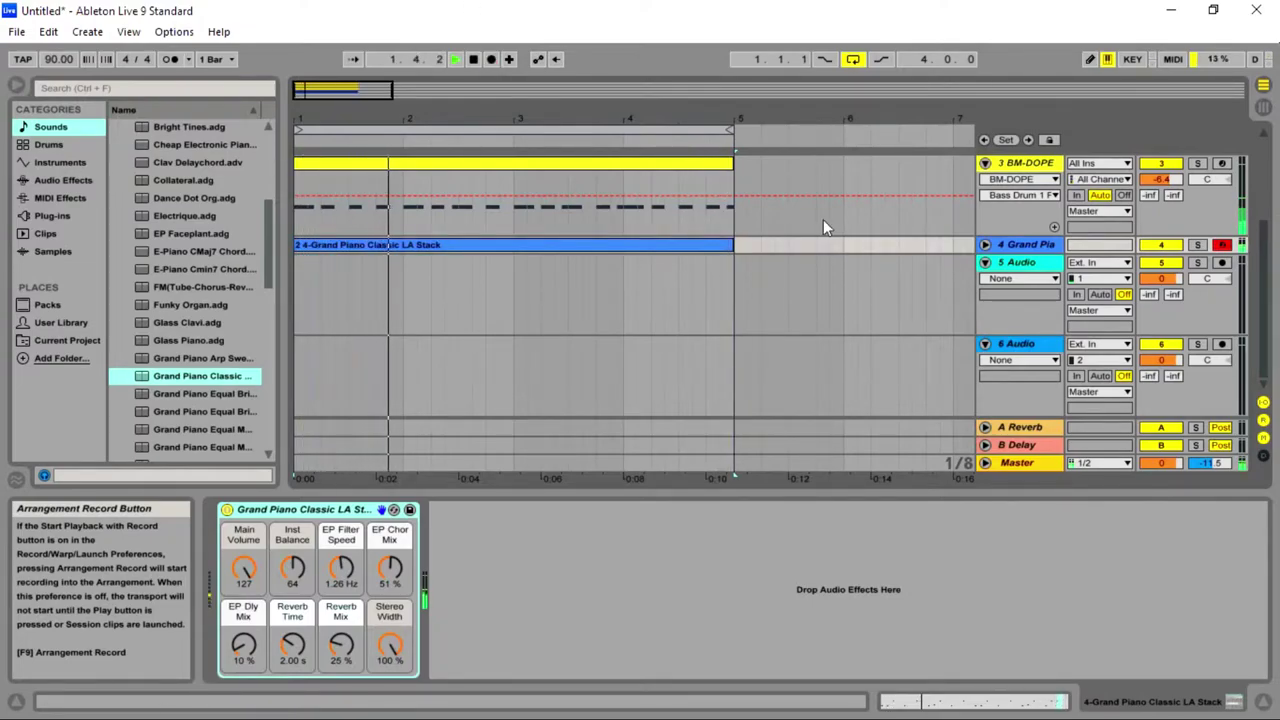
left_click_drag(1025, 251, 1020, 312)
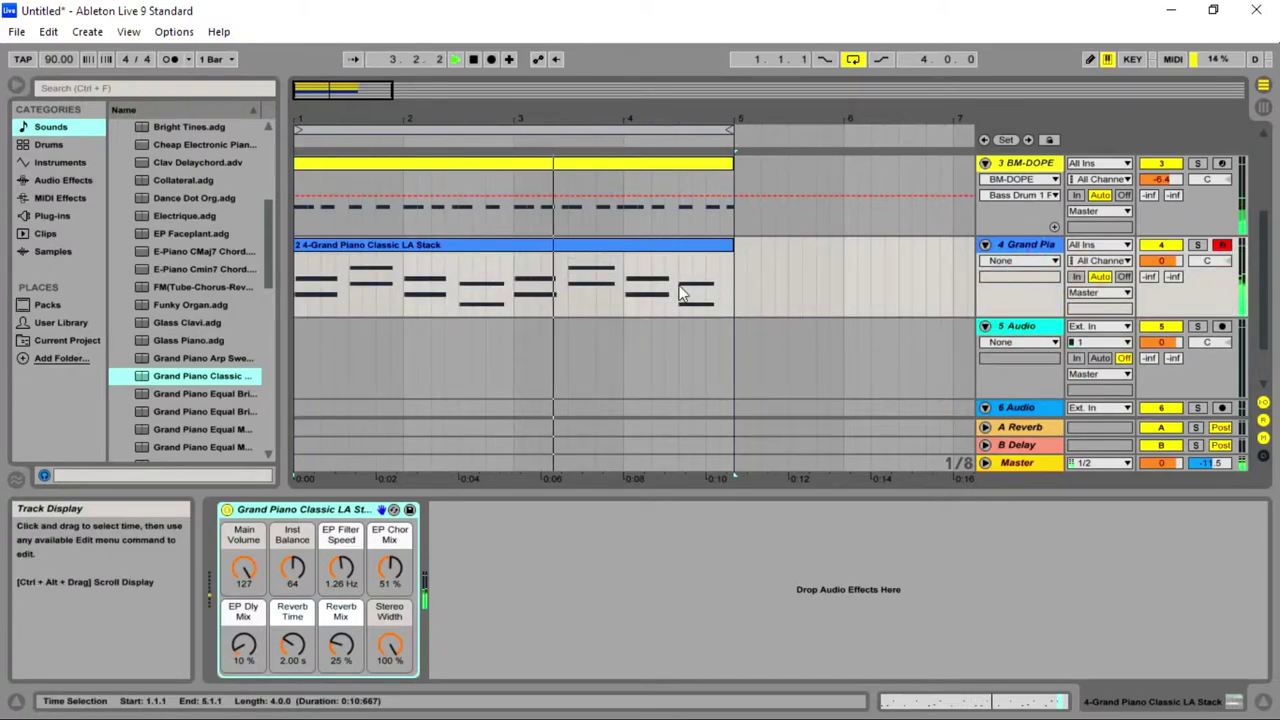
- Lower the Grand Piano track volume to -1.0 dB and set EP Chor Mix to 48 %, EP Filter Speed to 1.40 Hz and Reverb Mix to 33 %
key("Tab")
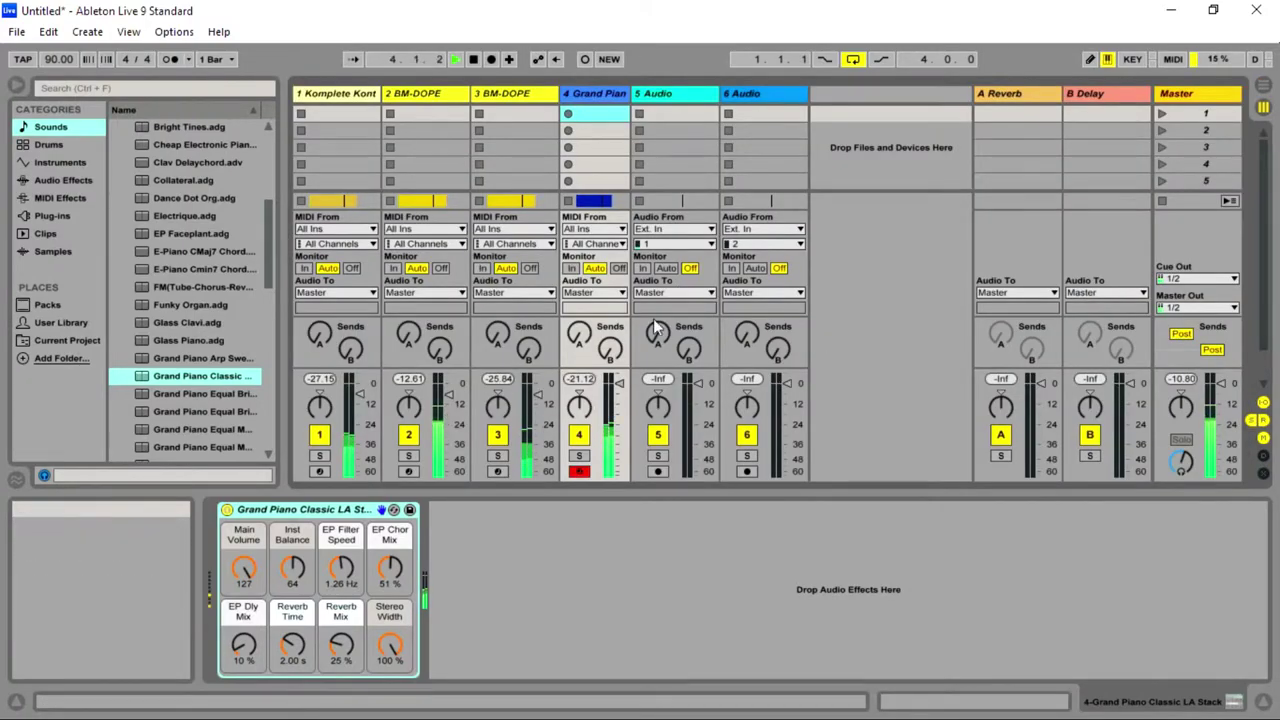
left_click(618, 385)
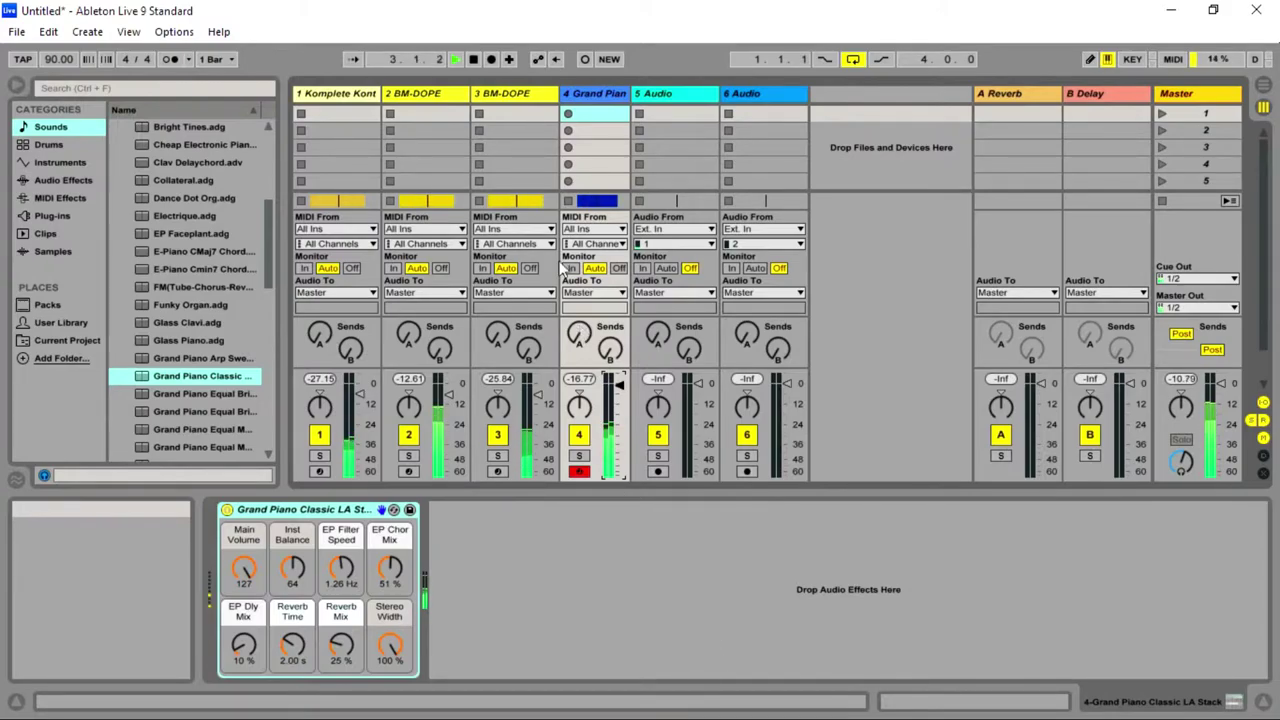
left_click(605, 93)
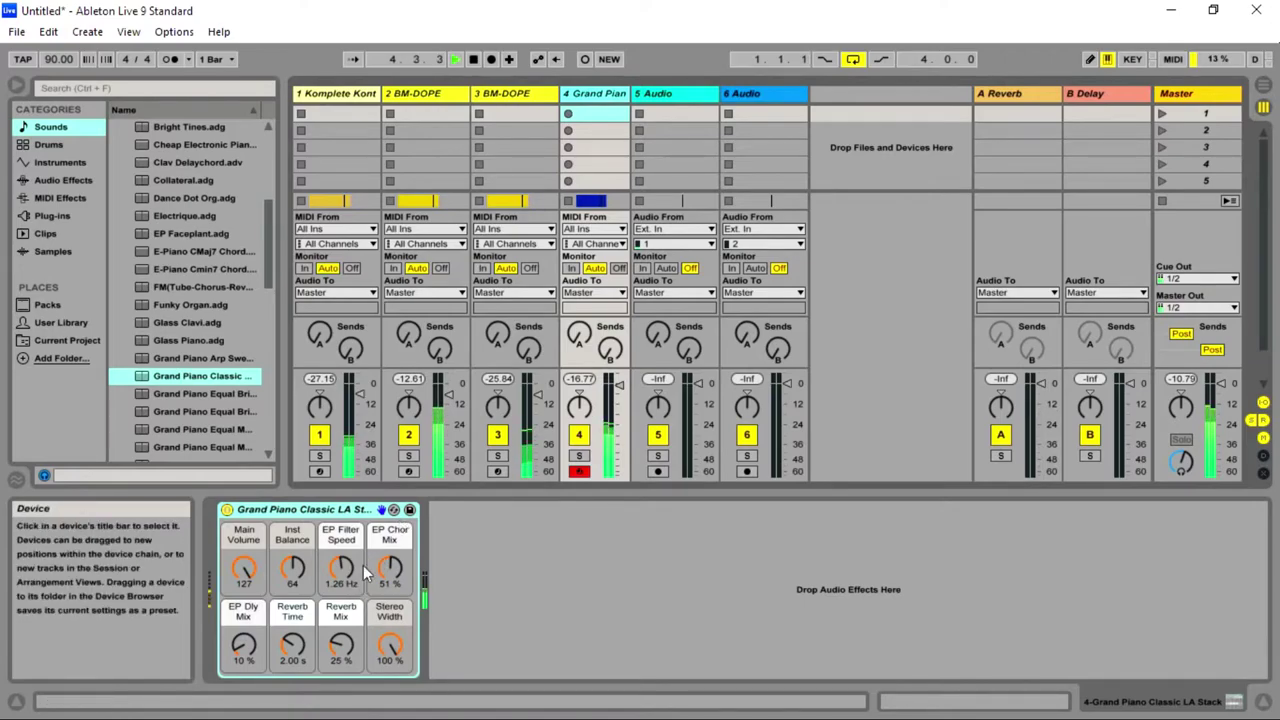
mouse_move(389, 568)
left_mouse_down()
mouse_move(389, 579)
mouse_move(389, 543)
left_mouse_up()
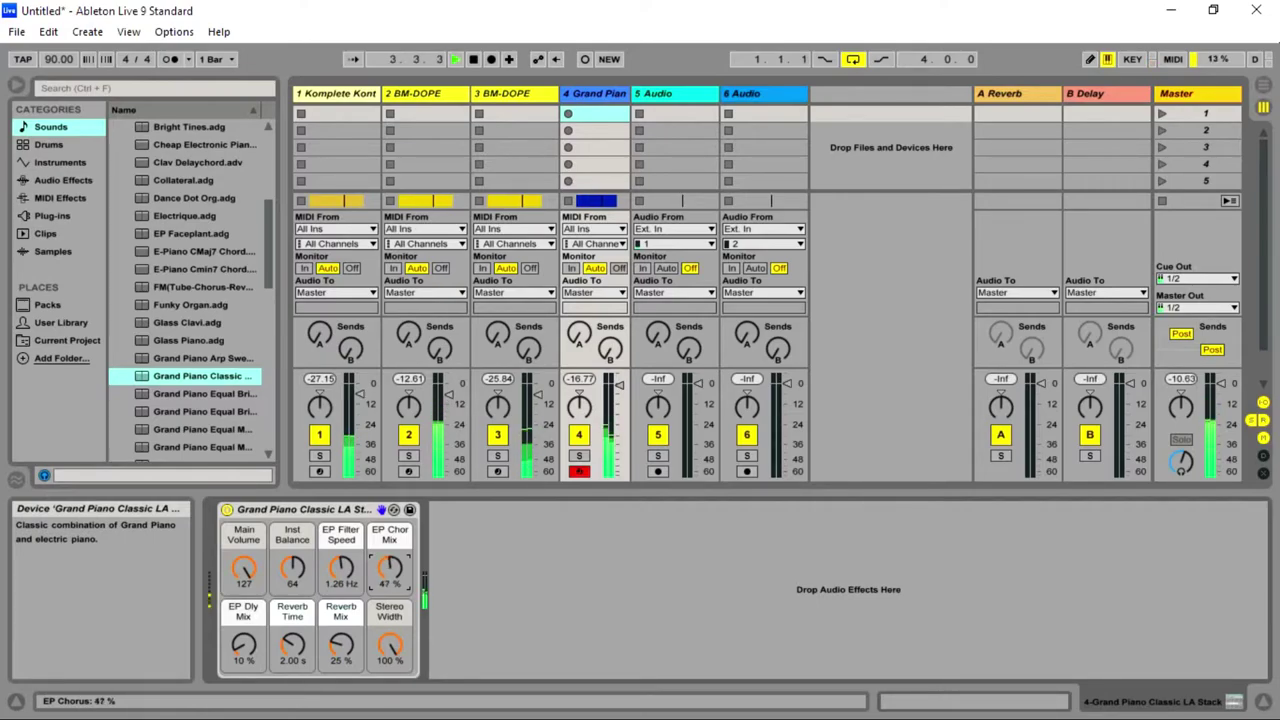
left_click_drag(389, 543, 348, 575)
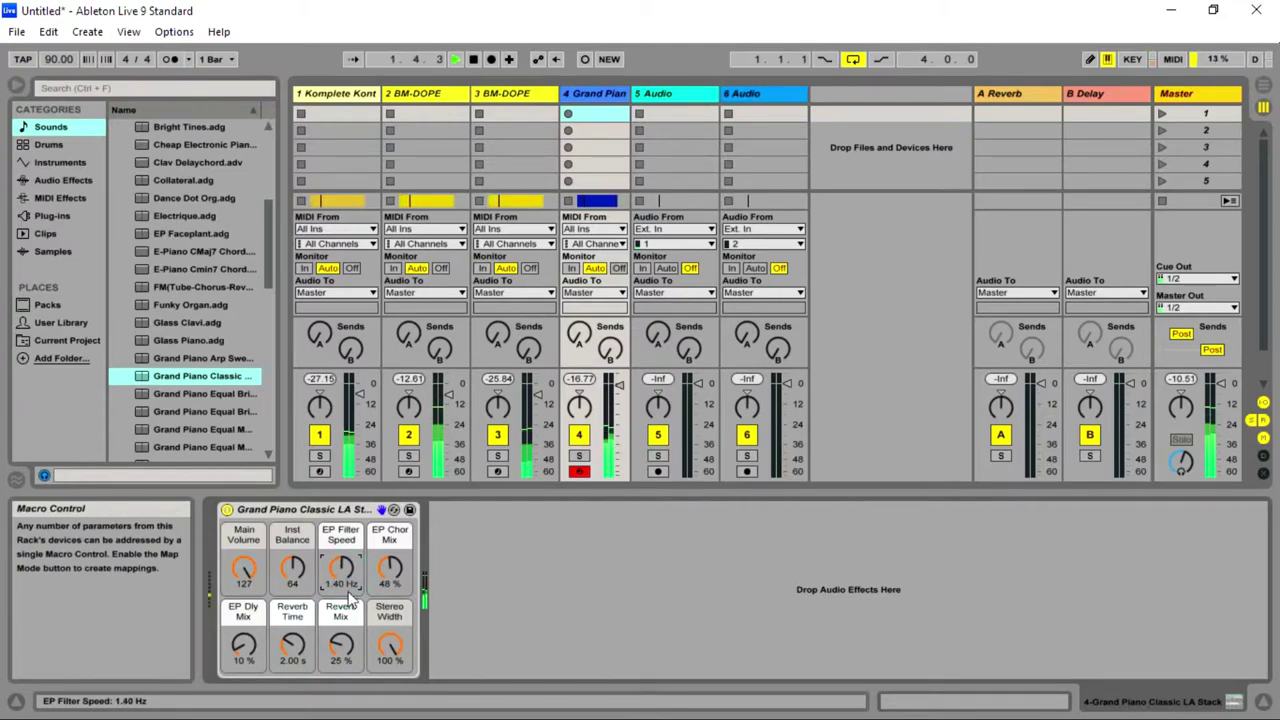
left_click_drag(348, 652, 348, 652)
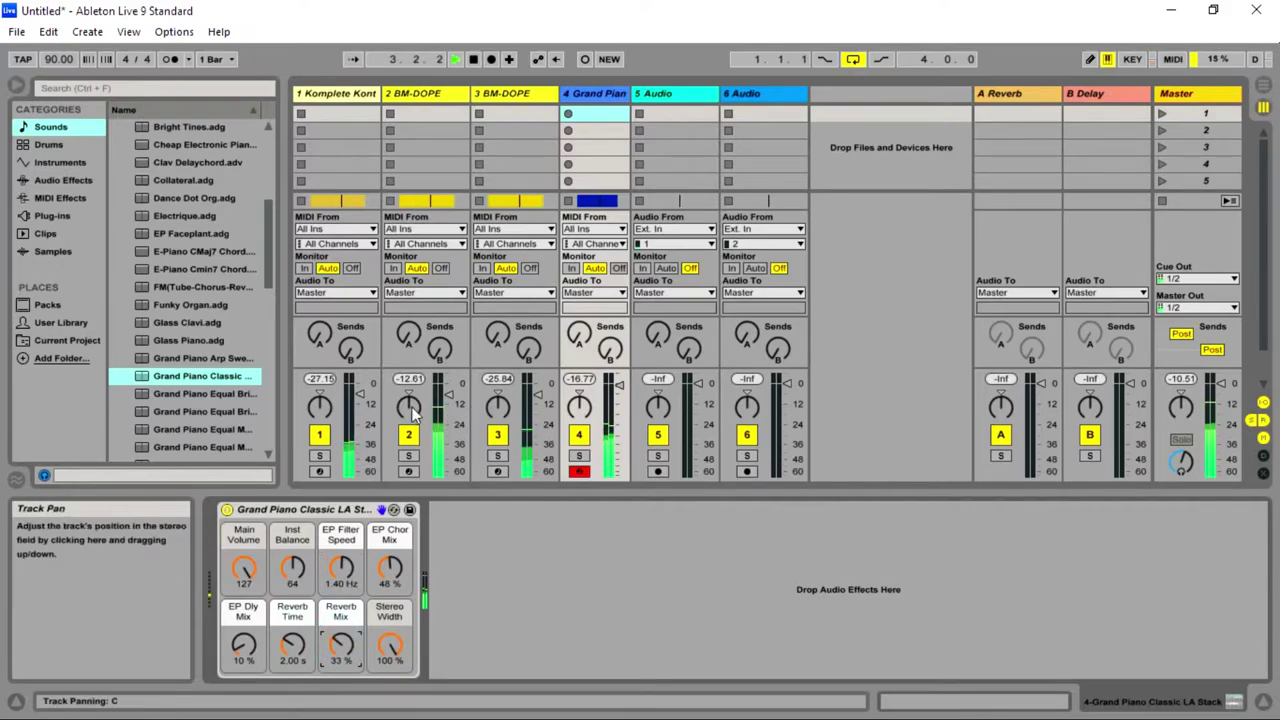
- Mute track 1 briefly to hear the mix without it, and switch it back on
left_click(331, 434)
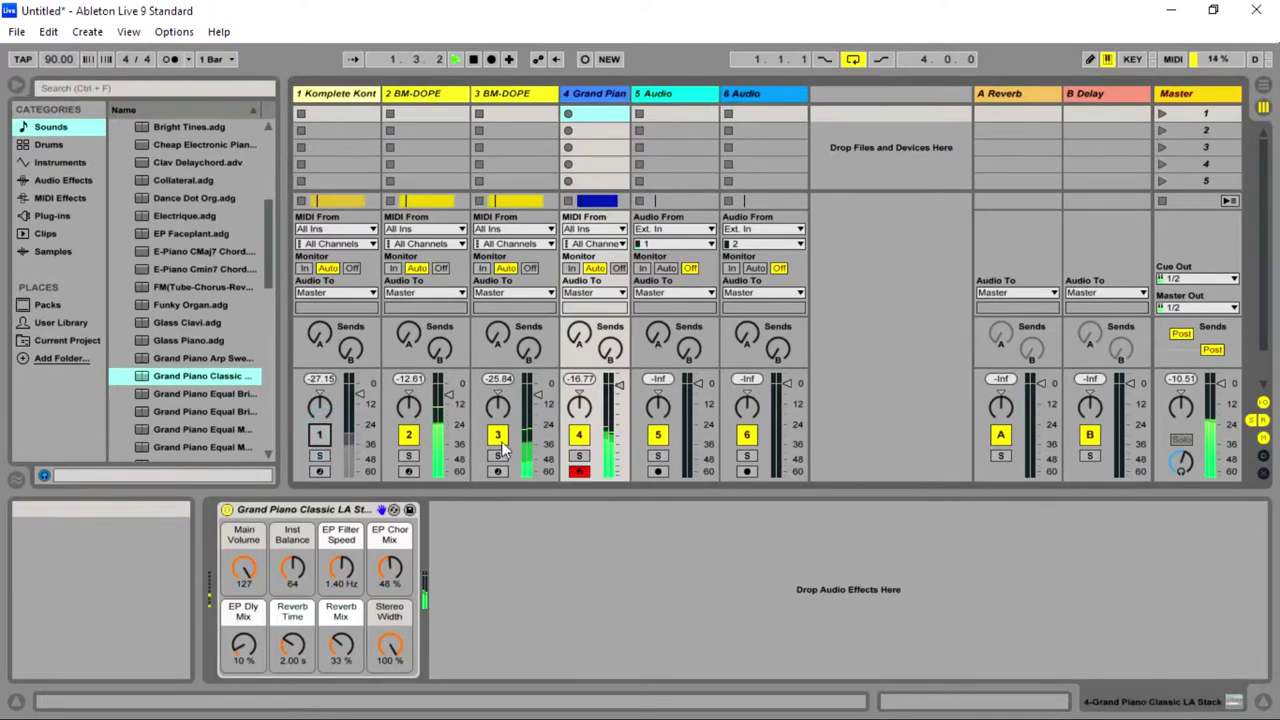
left_click(321, 437)
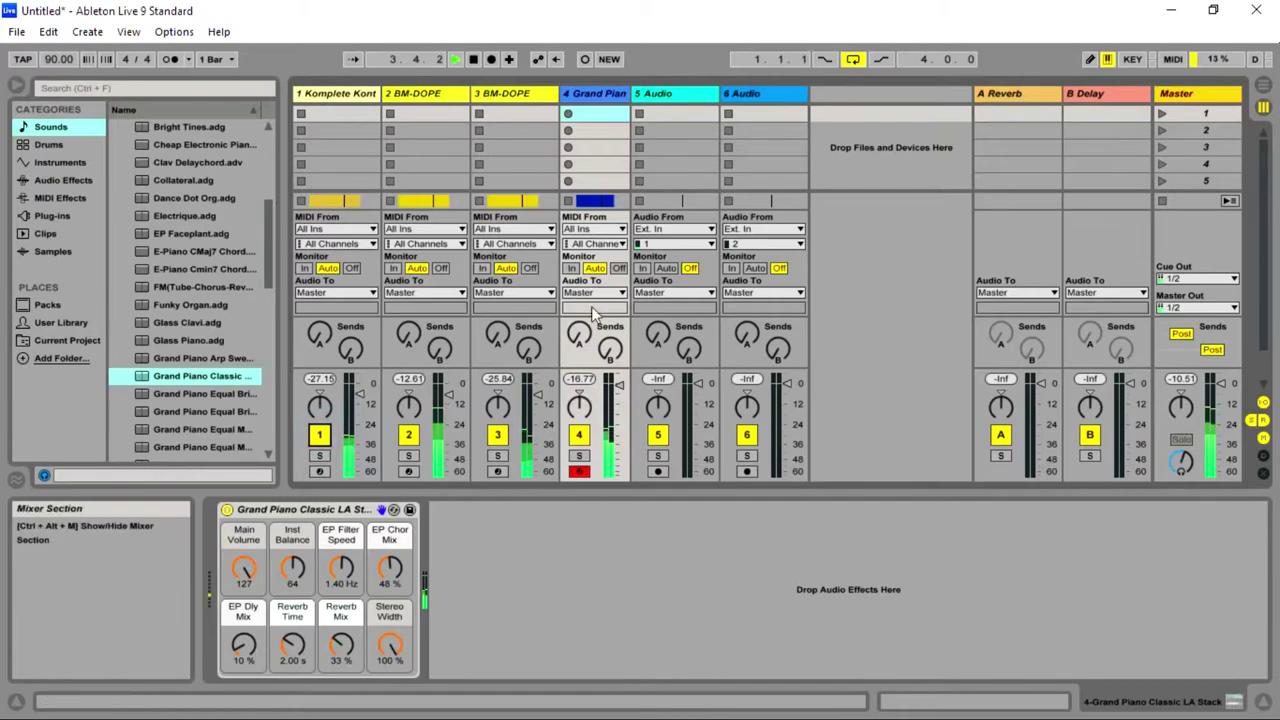
- Add short notes to the Grand Piano clip: F3 at 6.2.1, G3 at 6.3.1, G3 at 8.2.3 and A3 at 8.3.3
double_click(592, 201)
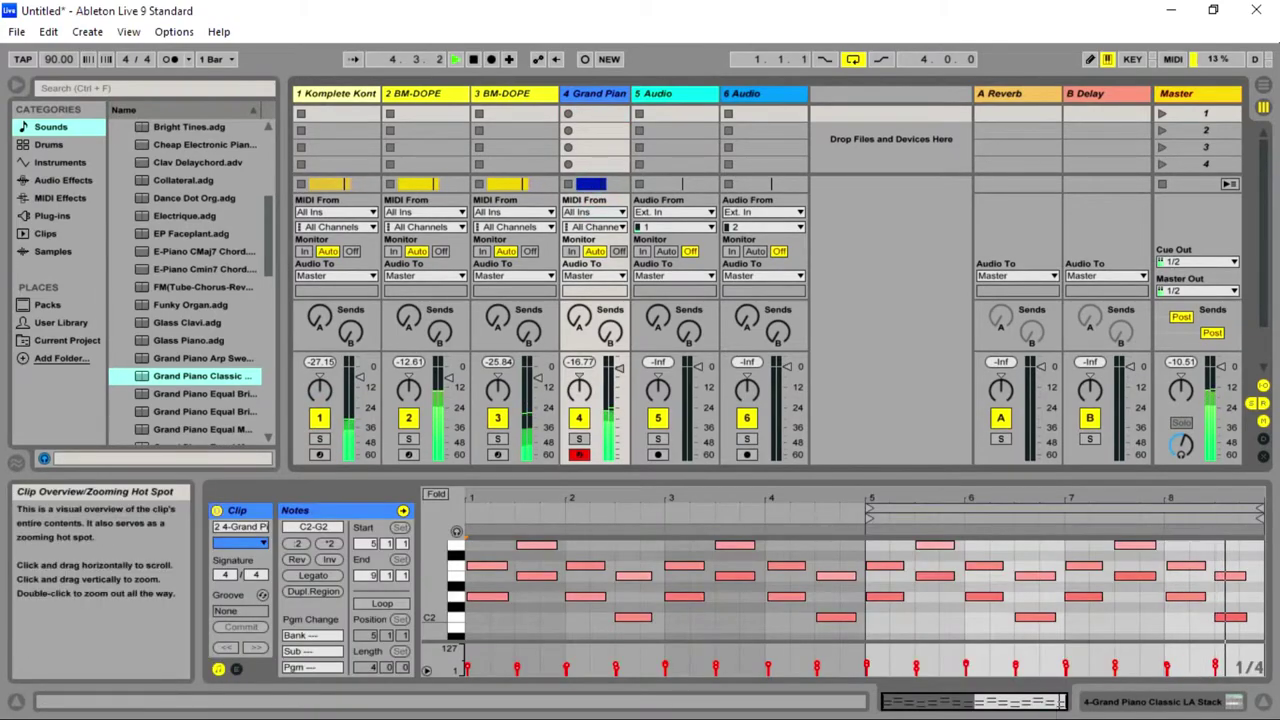
left_click(1040, 701)
scroll(698, 580, "up", 5)
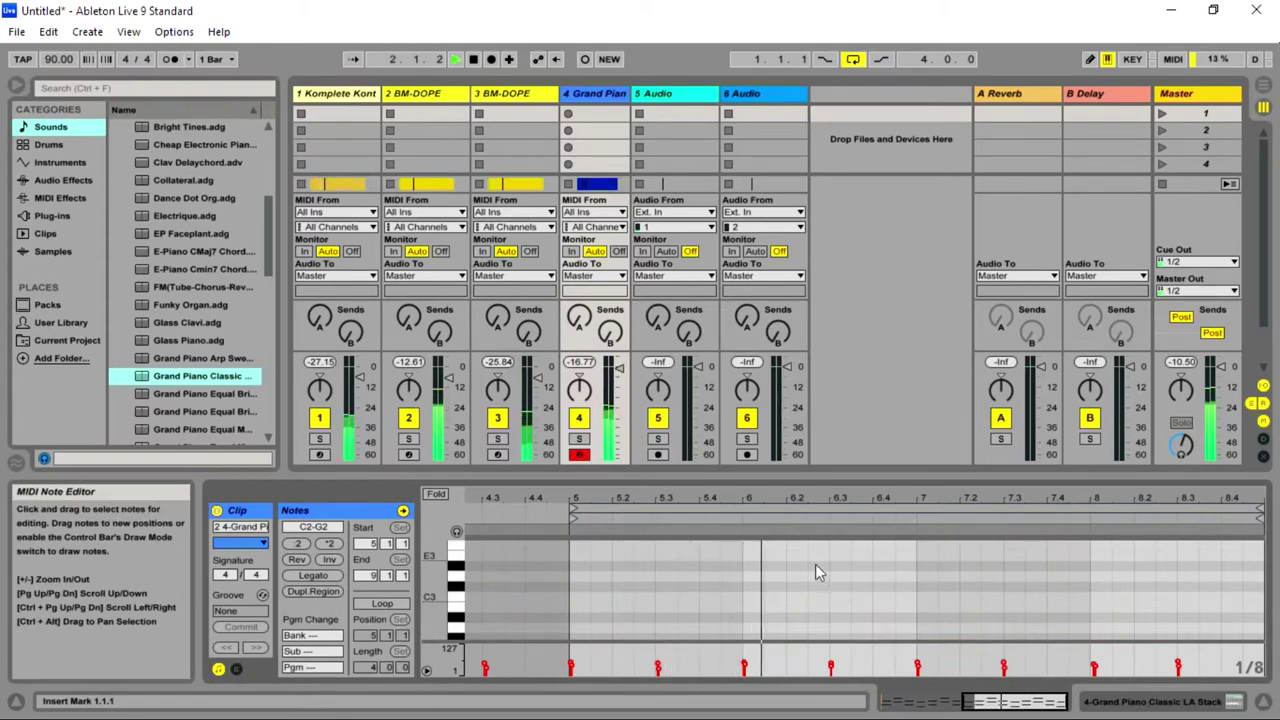
double_click(798, 545)
scroll(814, 575, "up", 2)
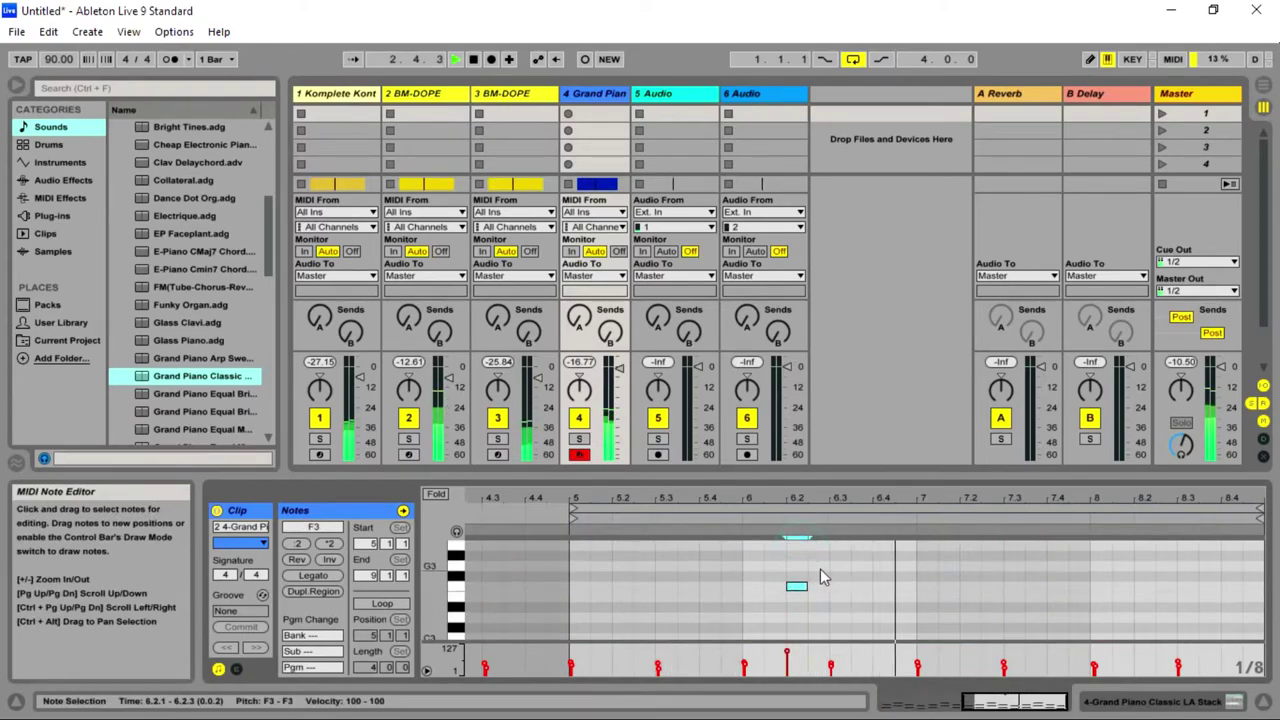
double_click(840, 565)
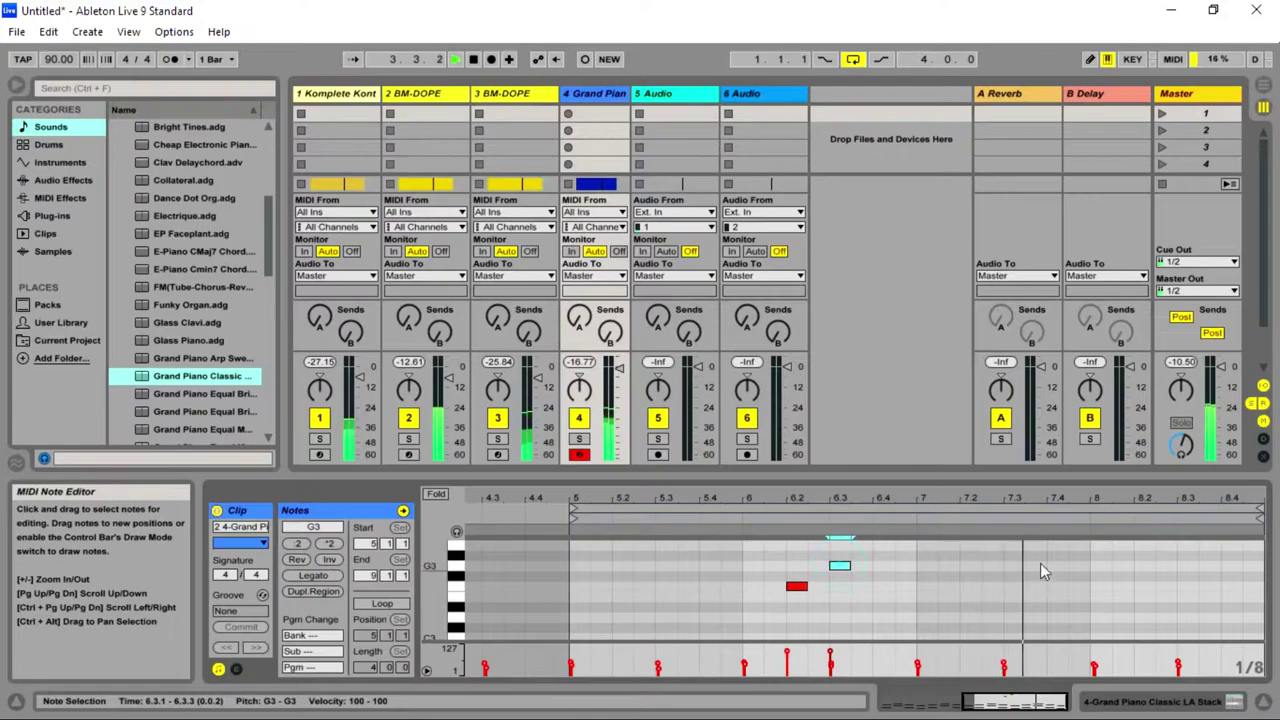
double_click(1166, 565)
double_click(1208, 545)
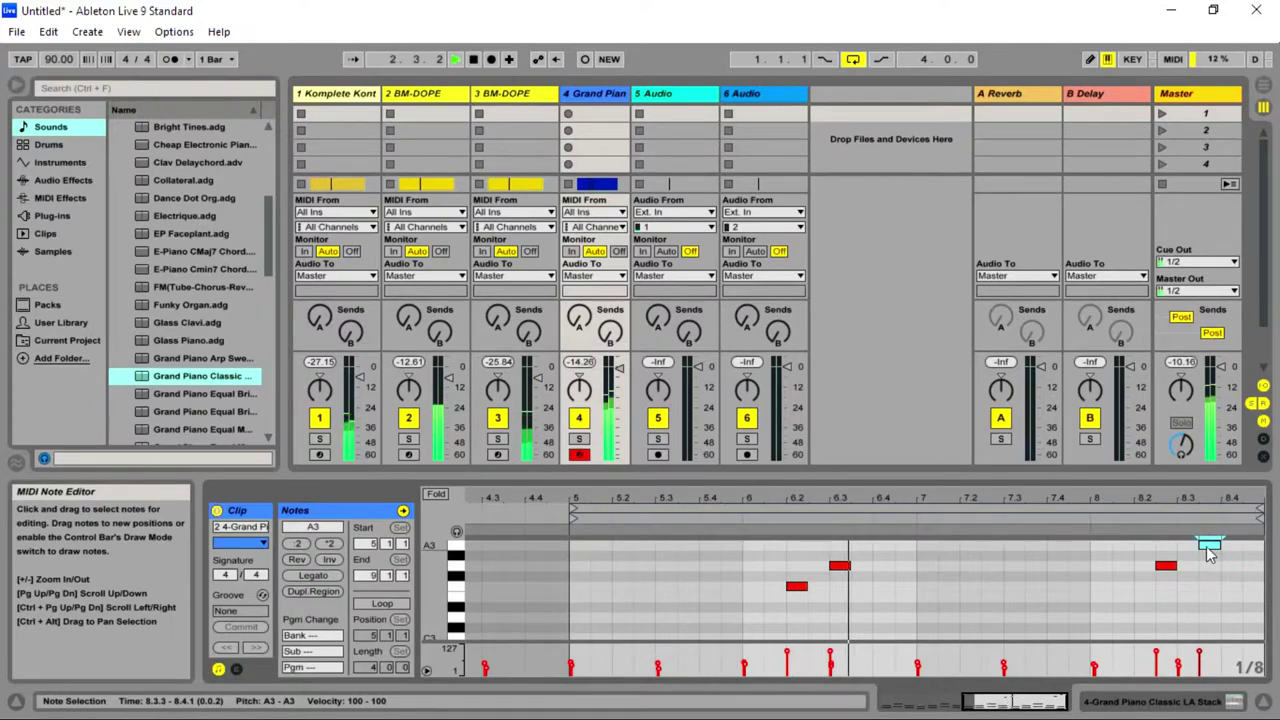
- Shift the F3 and G3 notes in bar 6 an eighth note later and set the velocity of all four added notes to 67
left_click_drag(855, 549, 808, 594)
left_click_drag(812, 597, 834, 597)
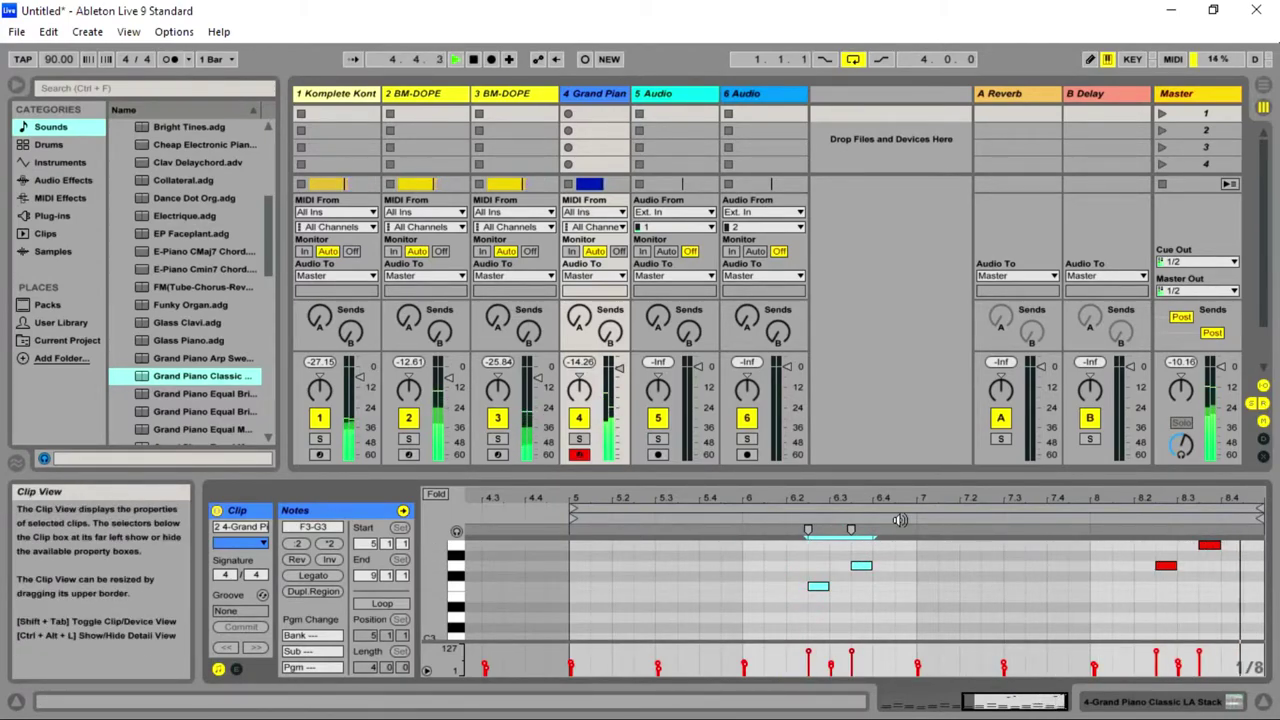
key("ctrl+a")
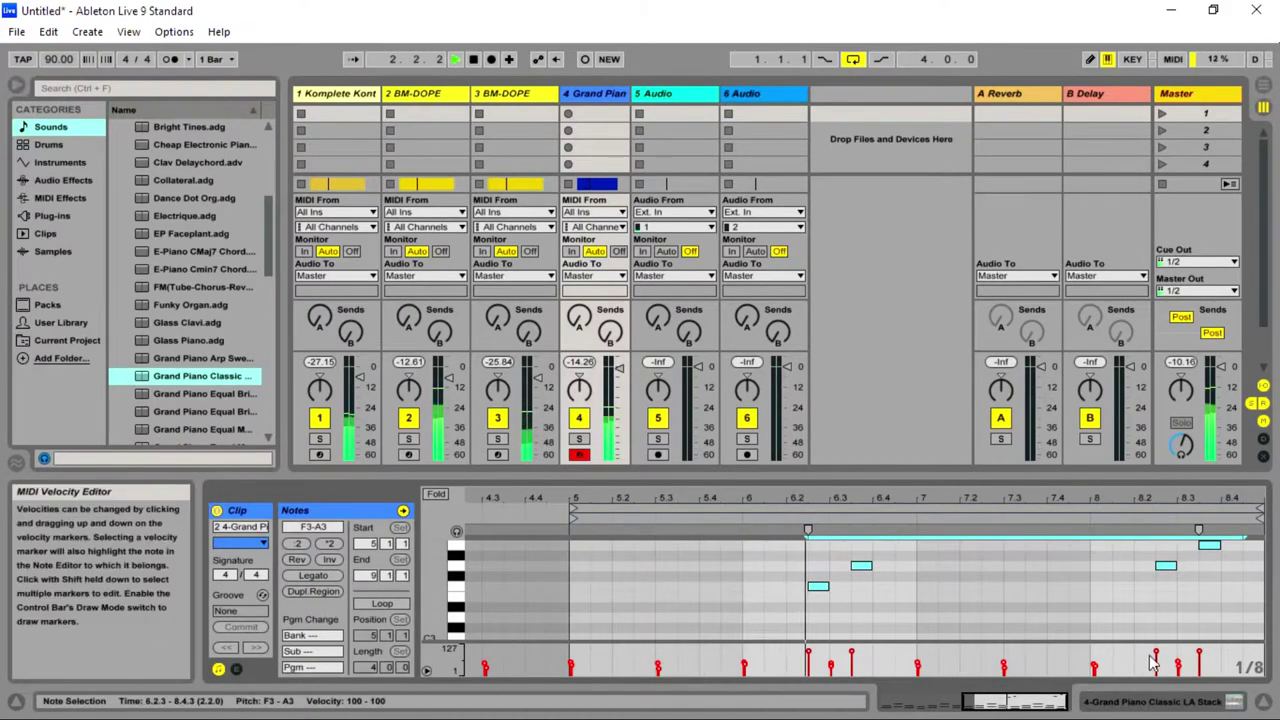
left_click_drag(1155, 660, 1156, 672)
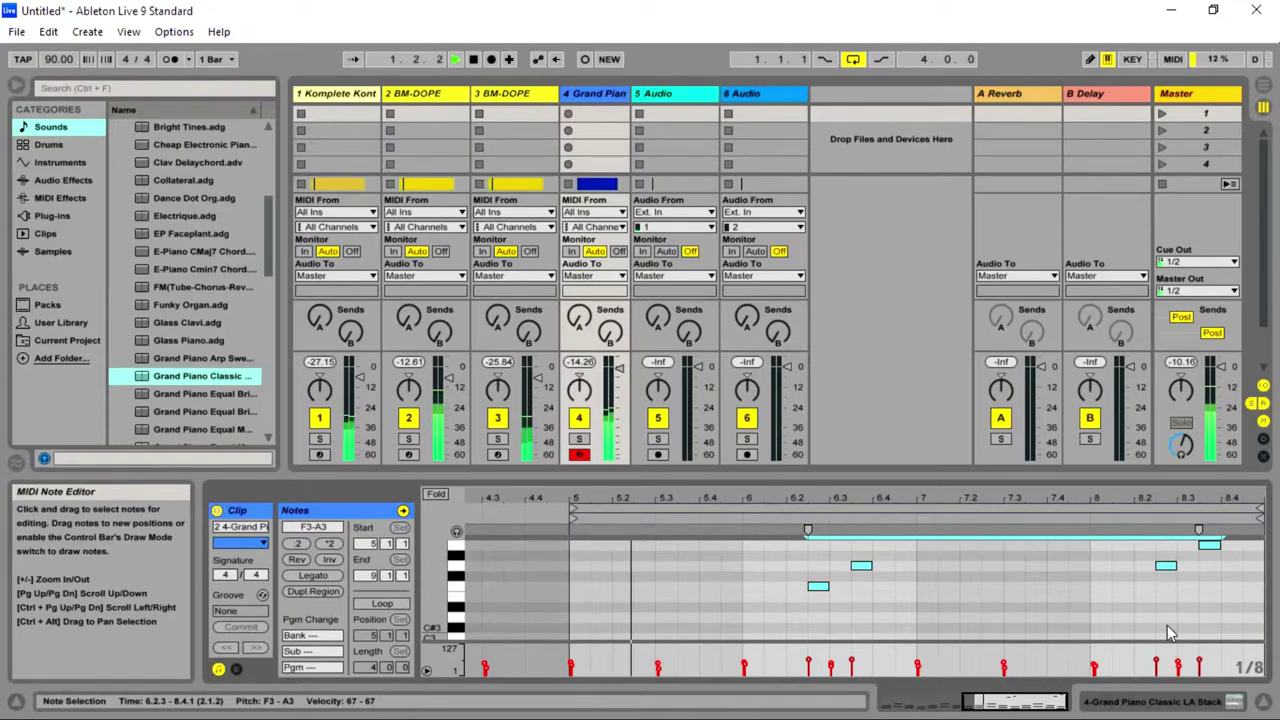
- Review the edited Grand Piano clip in the arrangement and return to the session mixer
key("Tab")
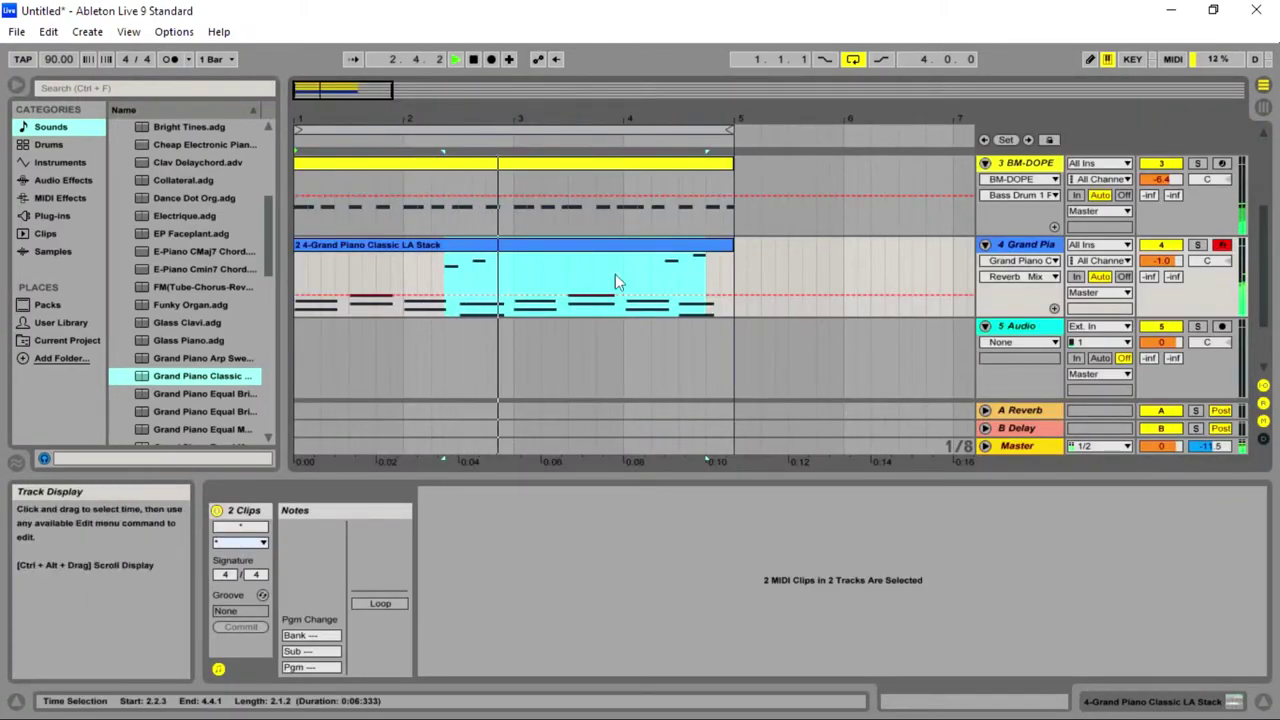
left_click(318, 245)
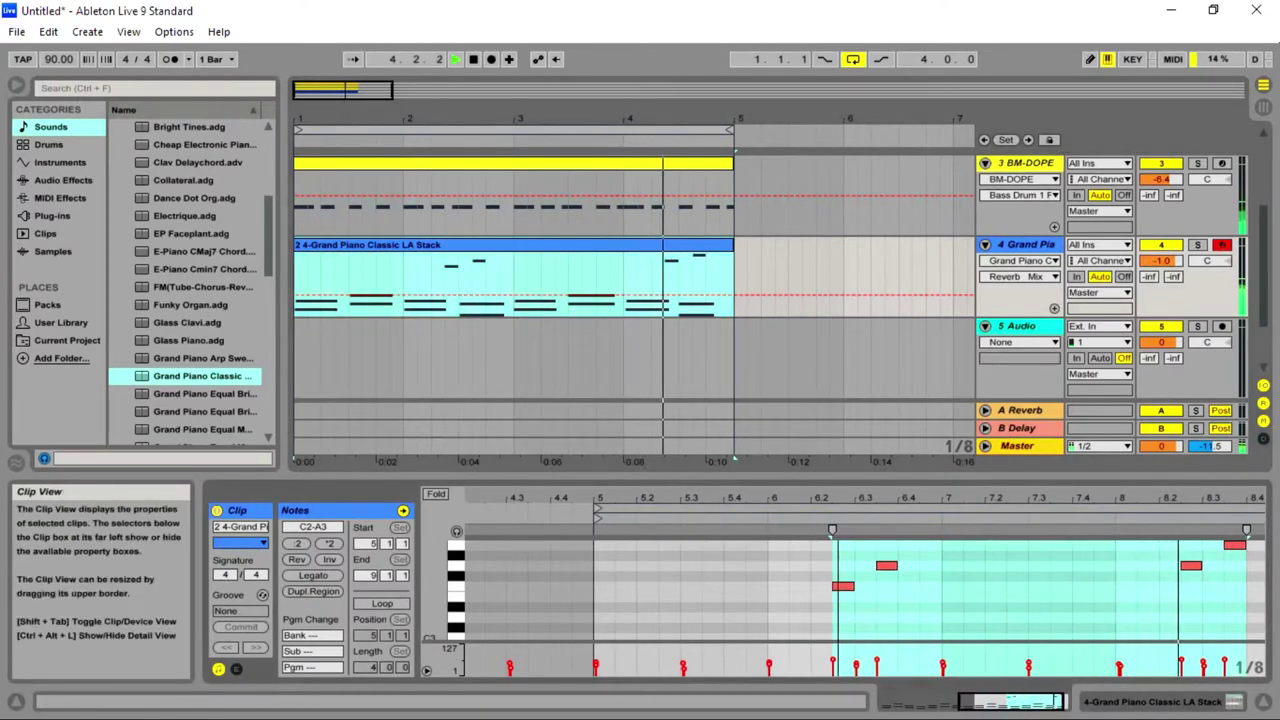
key("Tab")
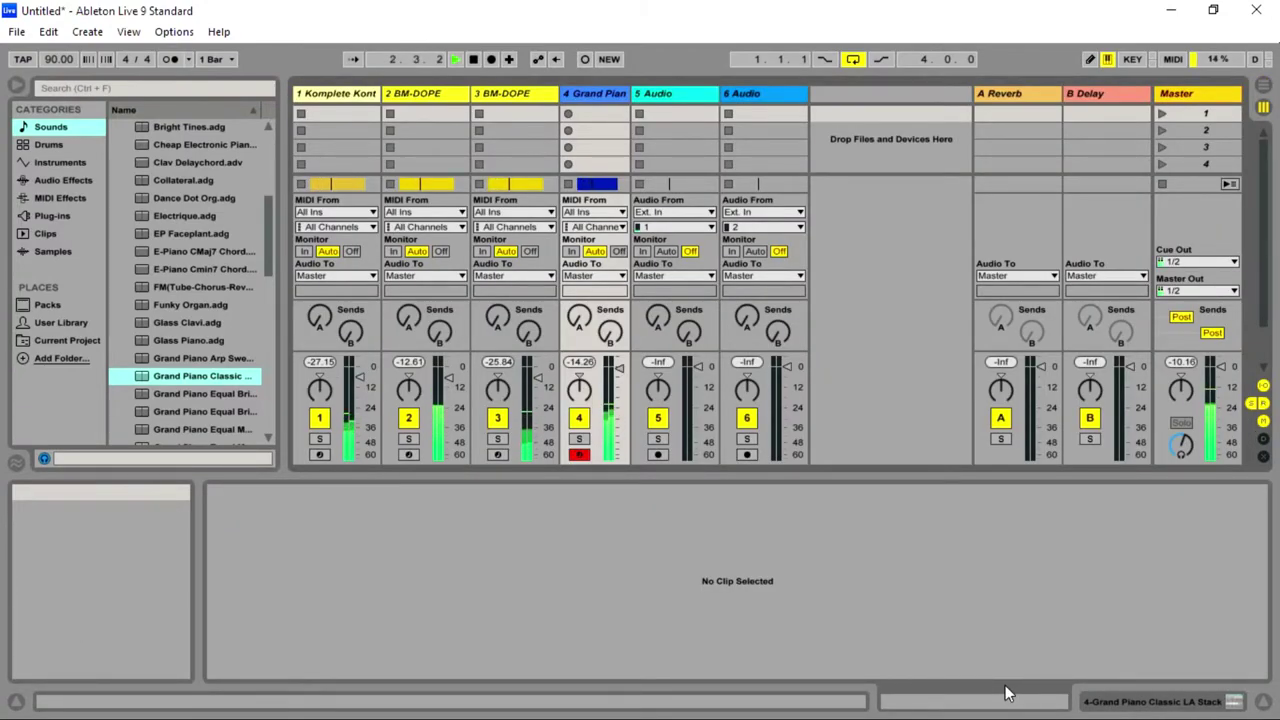
- In the Grand Piano clip, draw an E3 note from 5.1.1 to 6.1.3 at velocity 45, and replace it with a short E3 note at 5.2.3
left_click(607, 187)
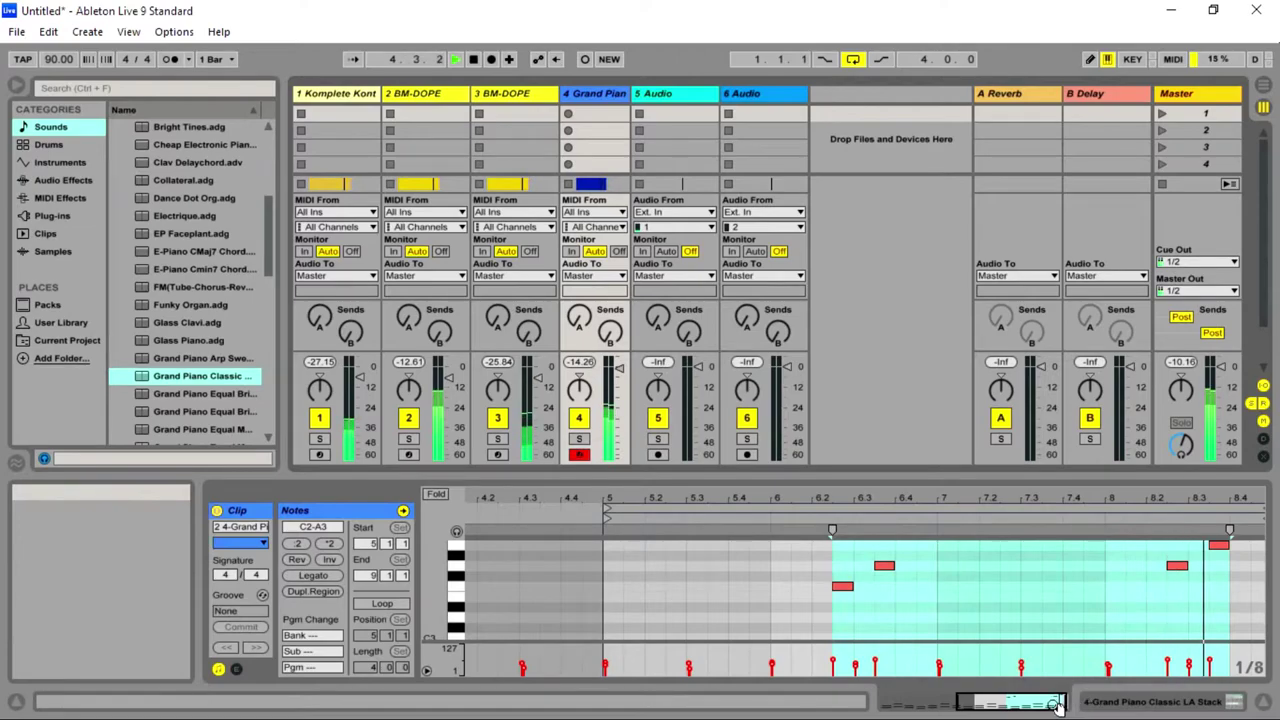
left_click_drag(1069, 700, 1052, 698)
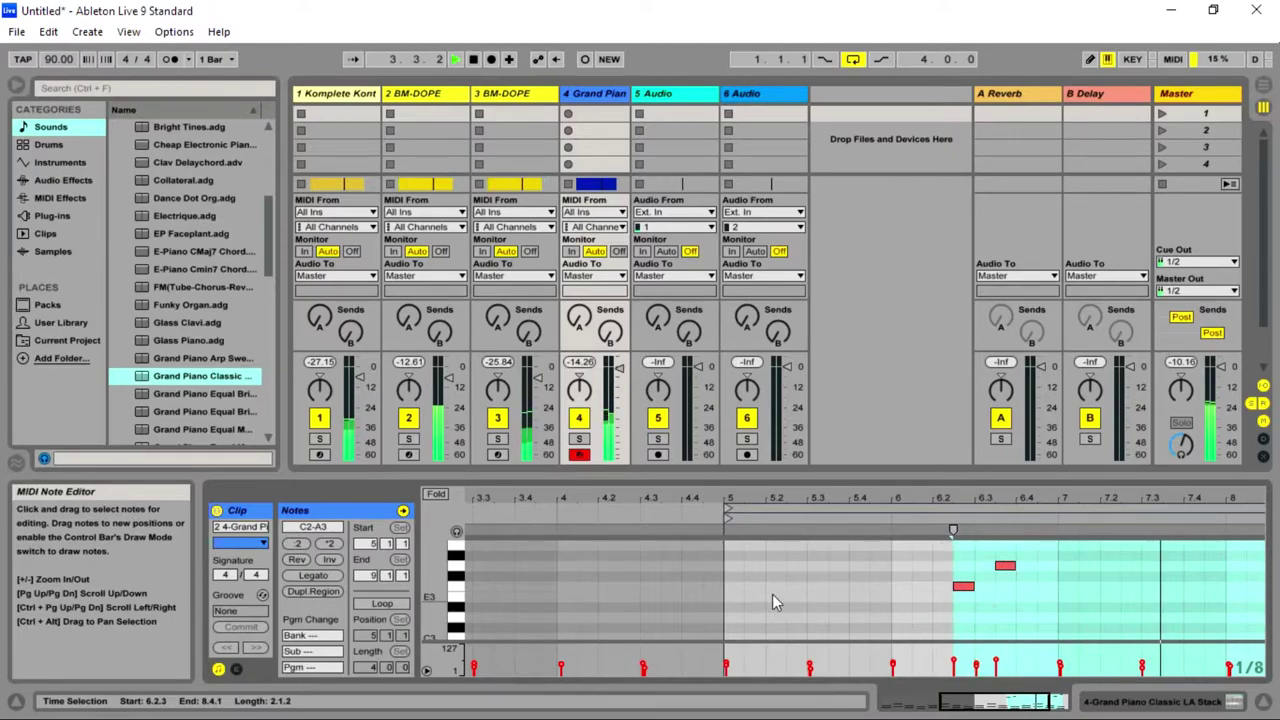
left_click_drag(730, 597, 911, 597)
left_click_drag(725, 652, 726, 667)
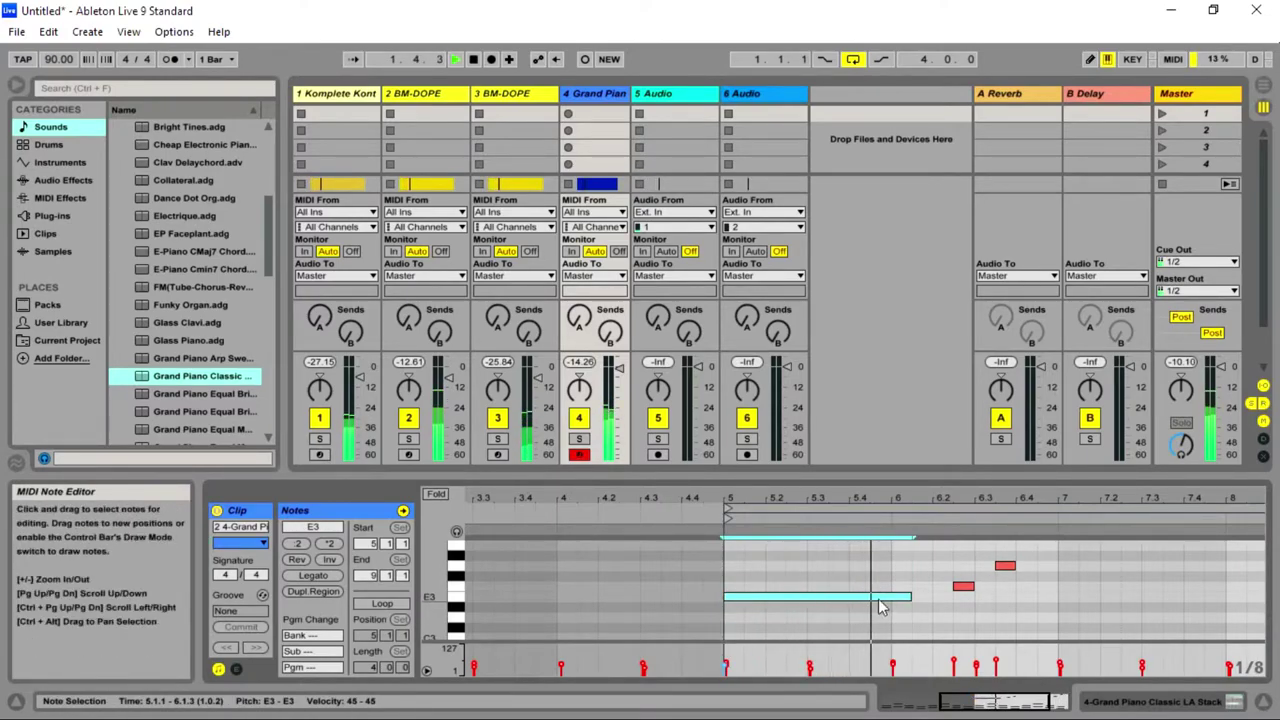
double_click(797, 598)
left_click(795, 598)
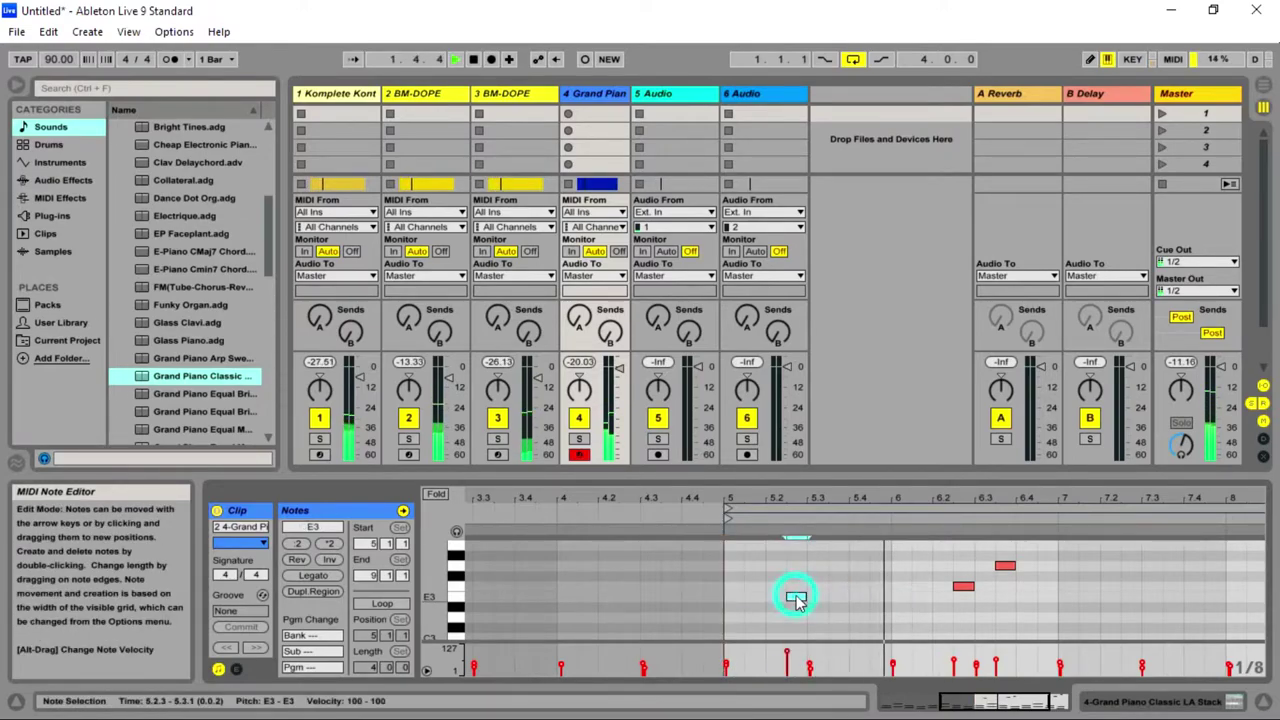
- Undo the short E3 note and arrange one-bar notes with D3 in bar 5 at velocity 26 and E3 in bar 6 at velocity 45
key("ctrl+z")
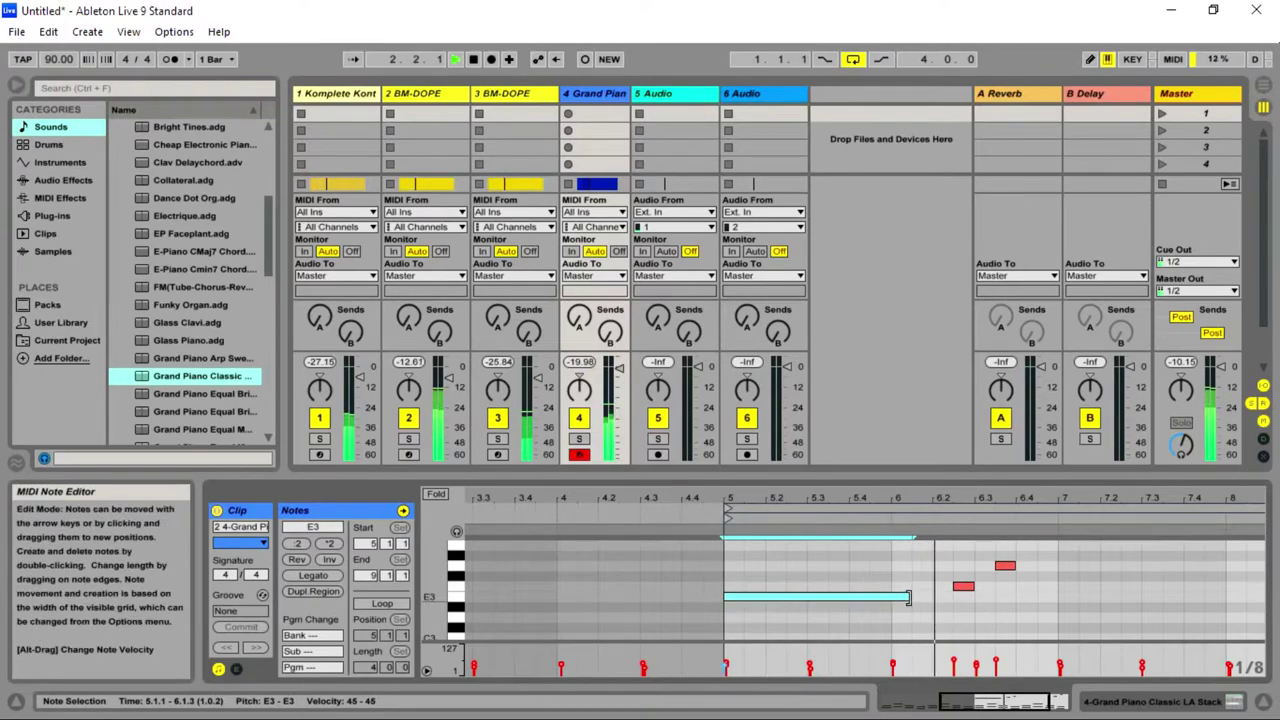
double_click(901, 617)
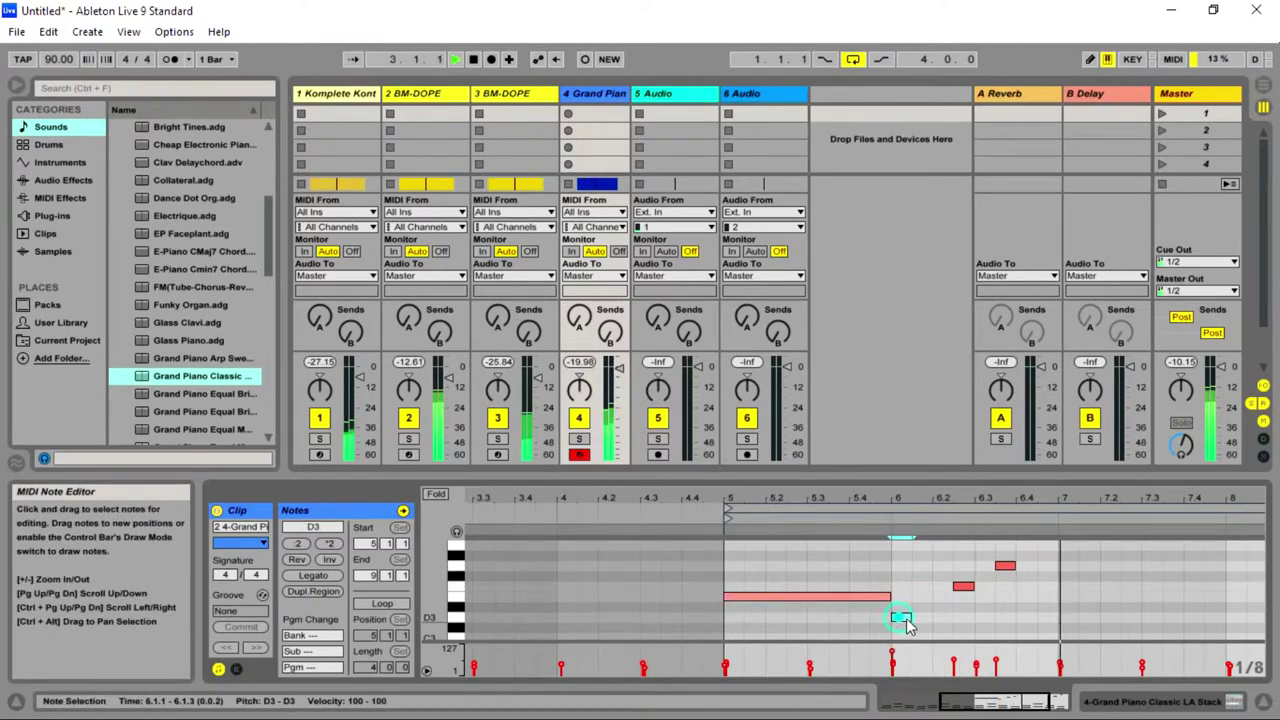
left_click_drag(906, 617, 1057, 617)
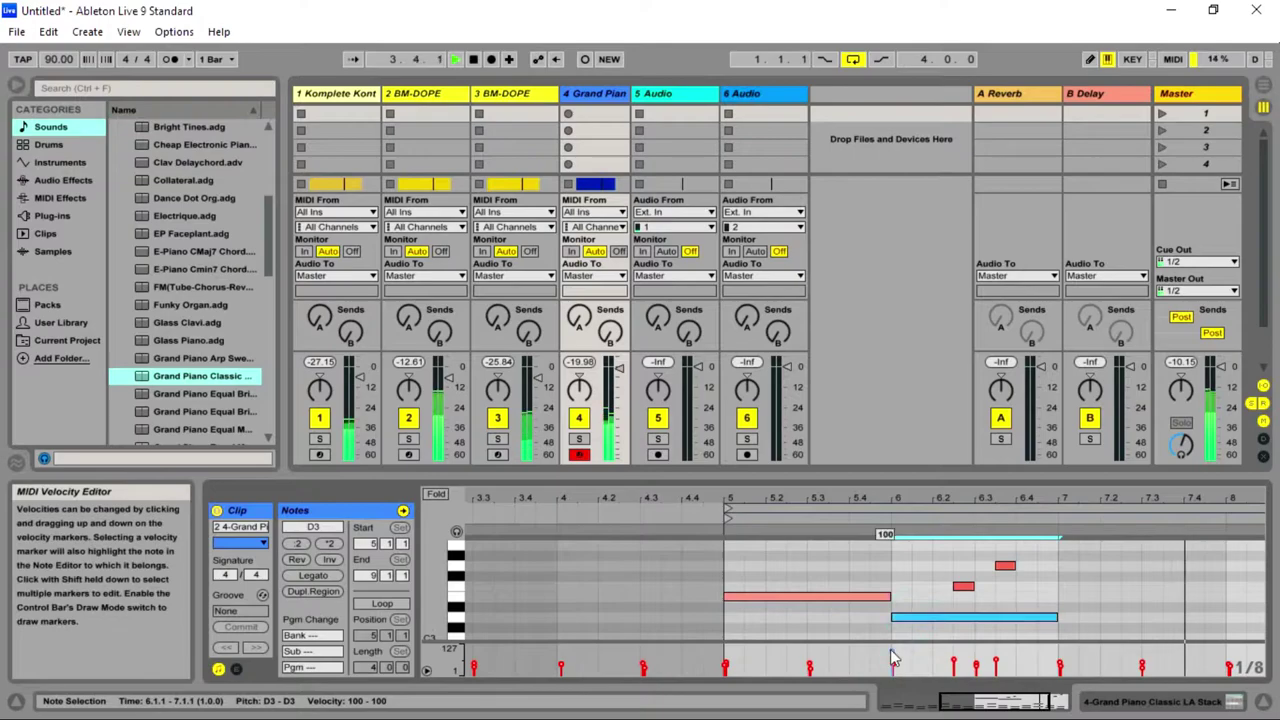
mouse_move(893, 660)
left_mouse_down()
mouse_move(895, 680)
mouse_move(886, 669)
left_mouse_up()
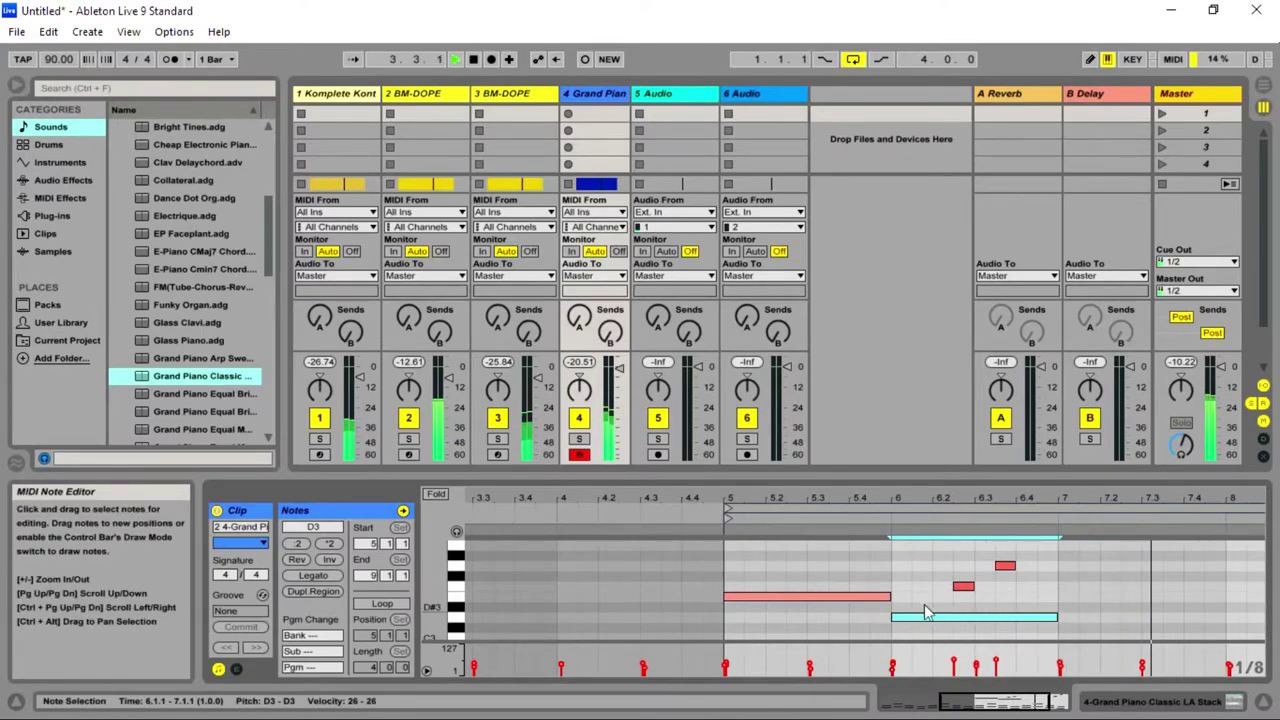
mouse_move(921, 625)
left_mouse_down()
mouse_move(757, 630)
mouse_move(843, 602)
mouse_move(924, 602)
left_mouse_up()
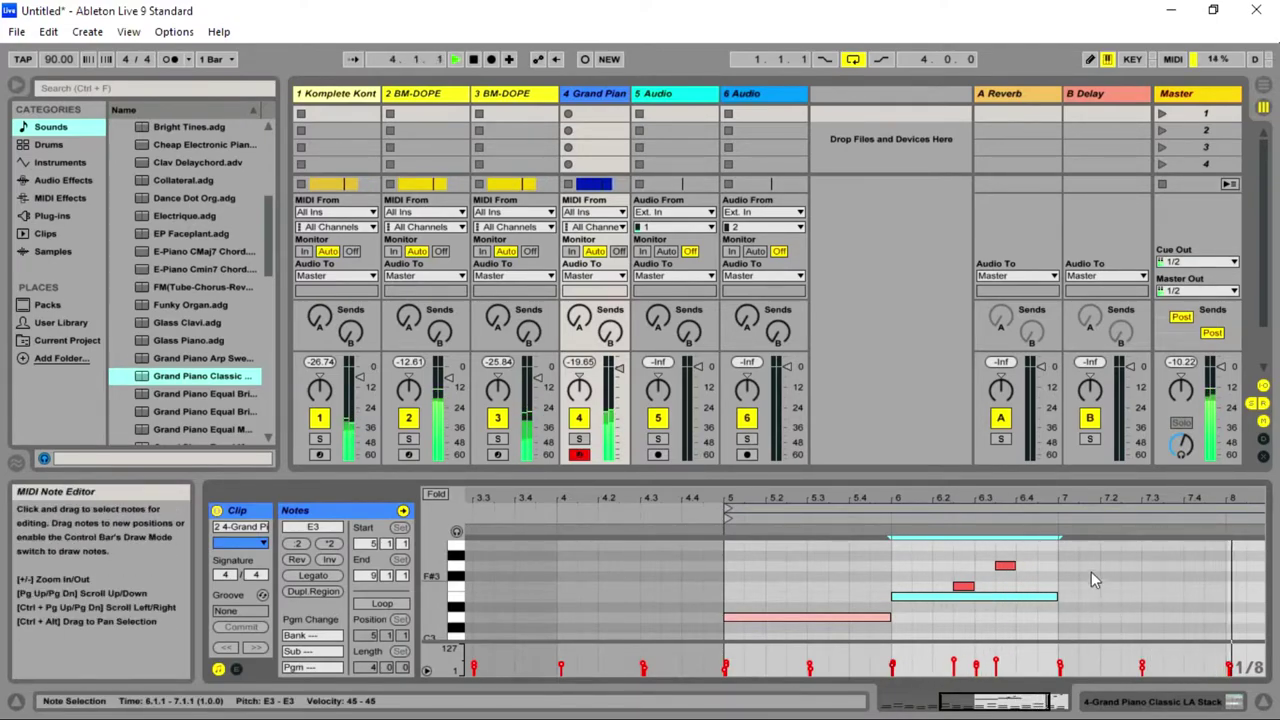
- Add an A3 note from 7.1.1 to 8.1.1 in the Grand Piano clip at velocity 63
left_click(1087, 543)
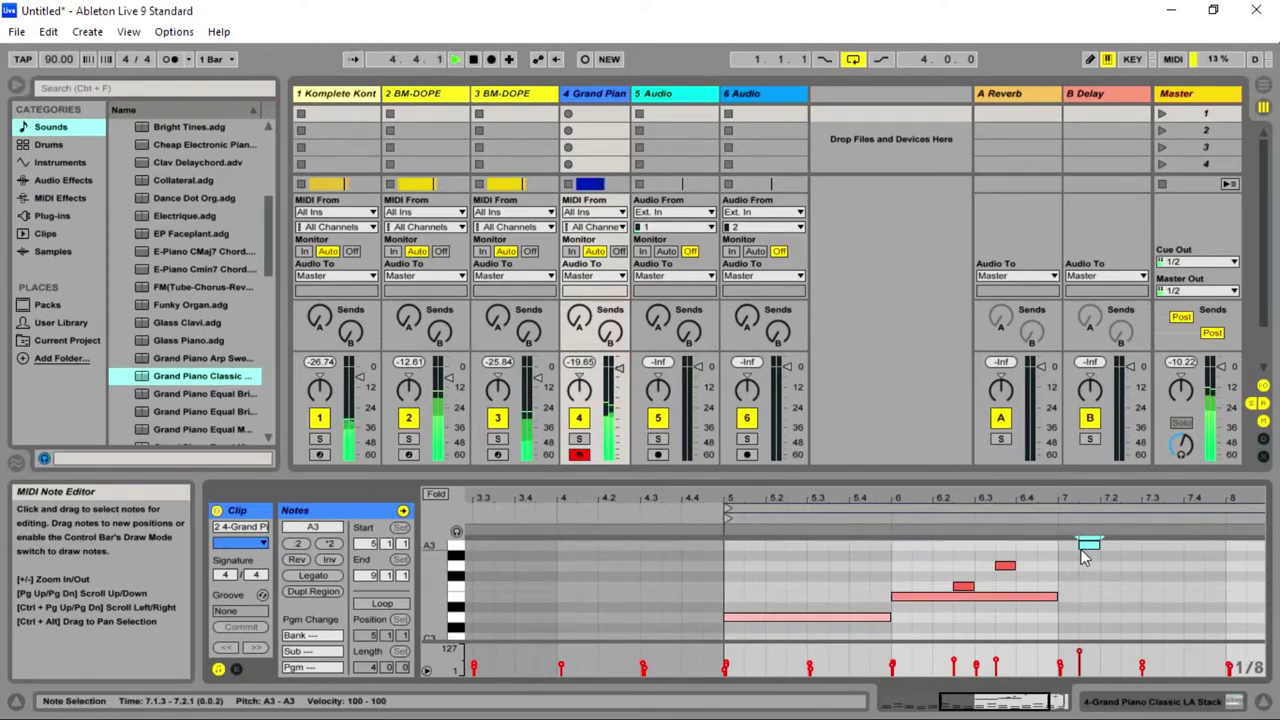
left_click_drag(1090, 552, 1225, 543)
left_click_drag(1063, 663, 1051, 698)
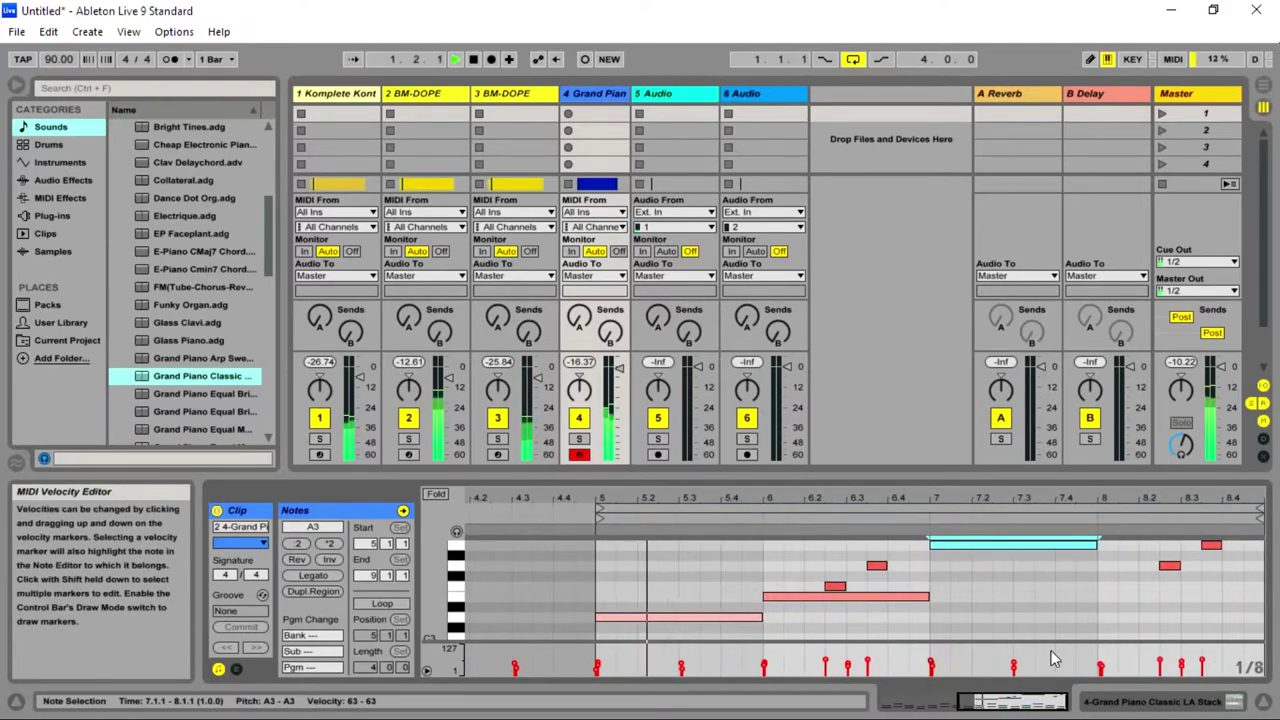
- Add an F#3 note from 8.1.1 to 9.1.1 in the Grand Piano clip at velocity 78
double_click(1120, 576)
left_click_drag(1160, 590, 1264, 578)
left_click_drag(1100, 660, 1097, 657)
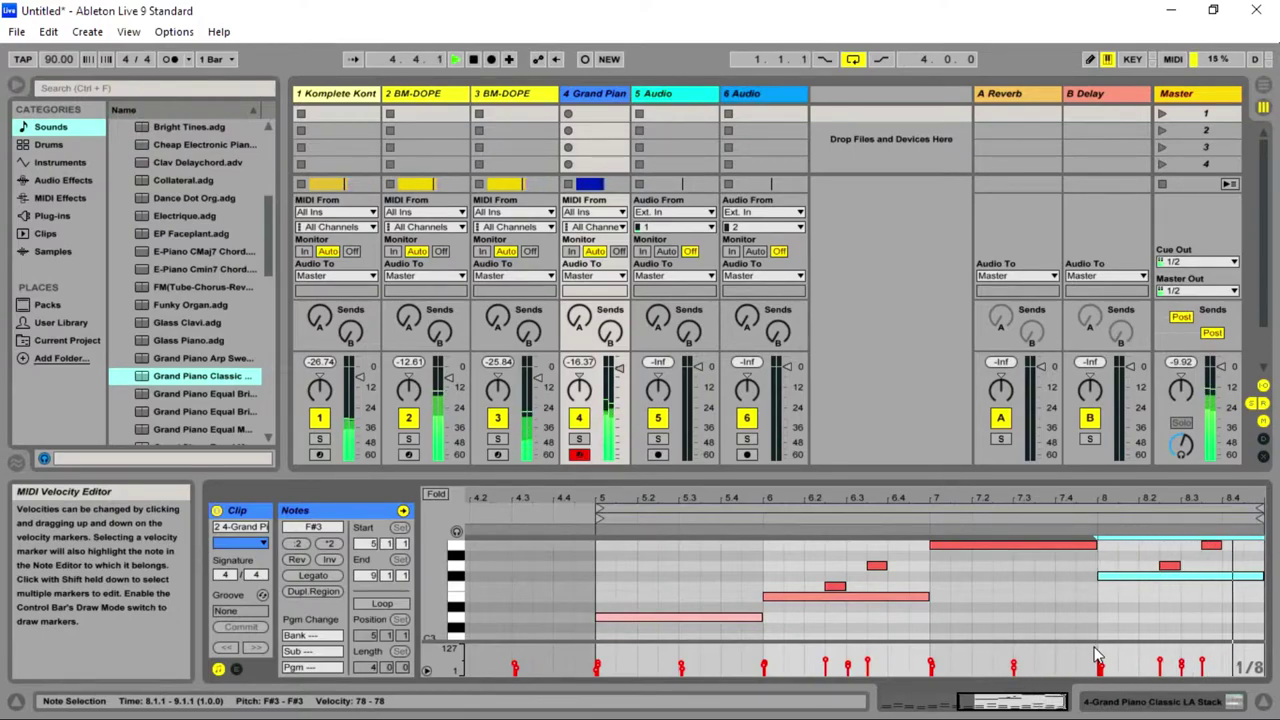
- Transpose the long note in bar 8 up to B3 and then settle it on A#3
scroll(1180, 555, "up", 1)
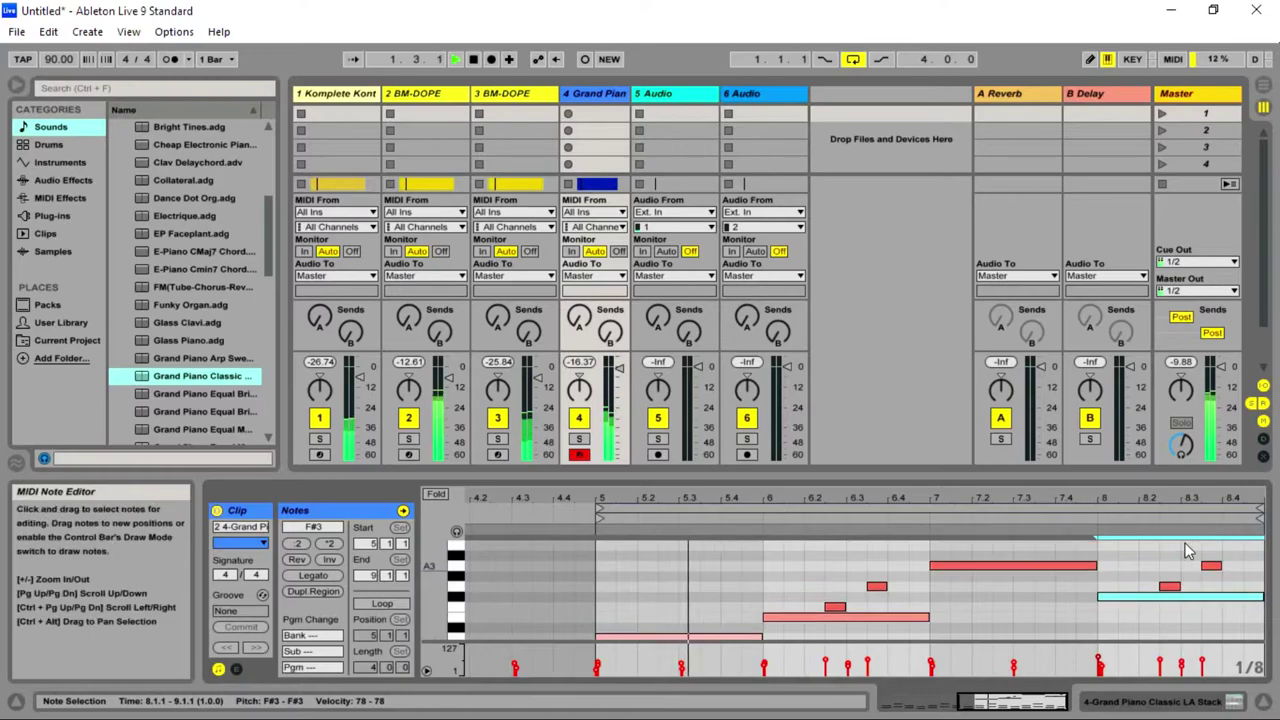
key("Up")
key("Up")
key("Up")
key("Up")
key("Up")
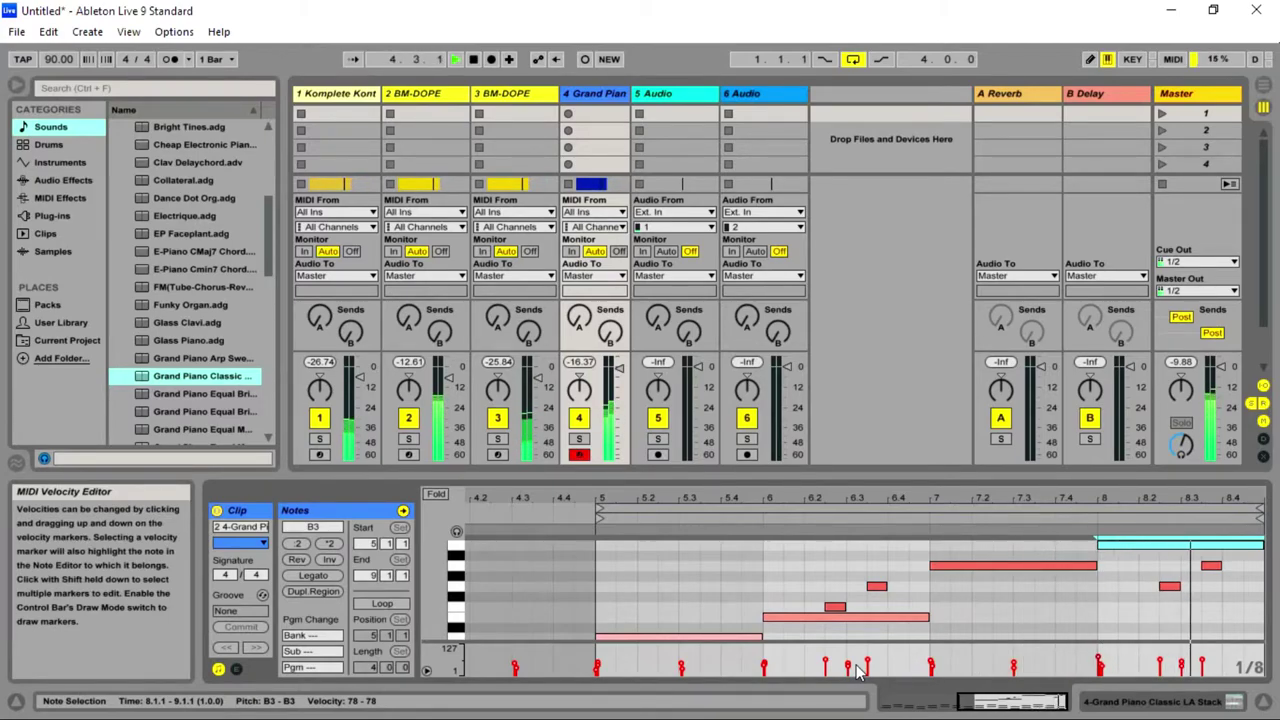
left_click_drag(1124, 545, 1120, 558)
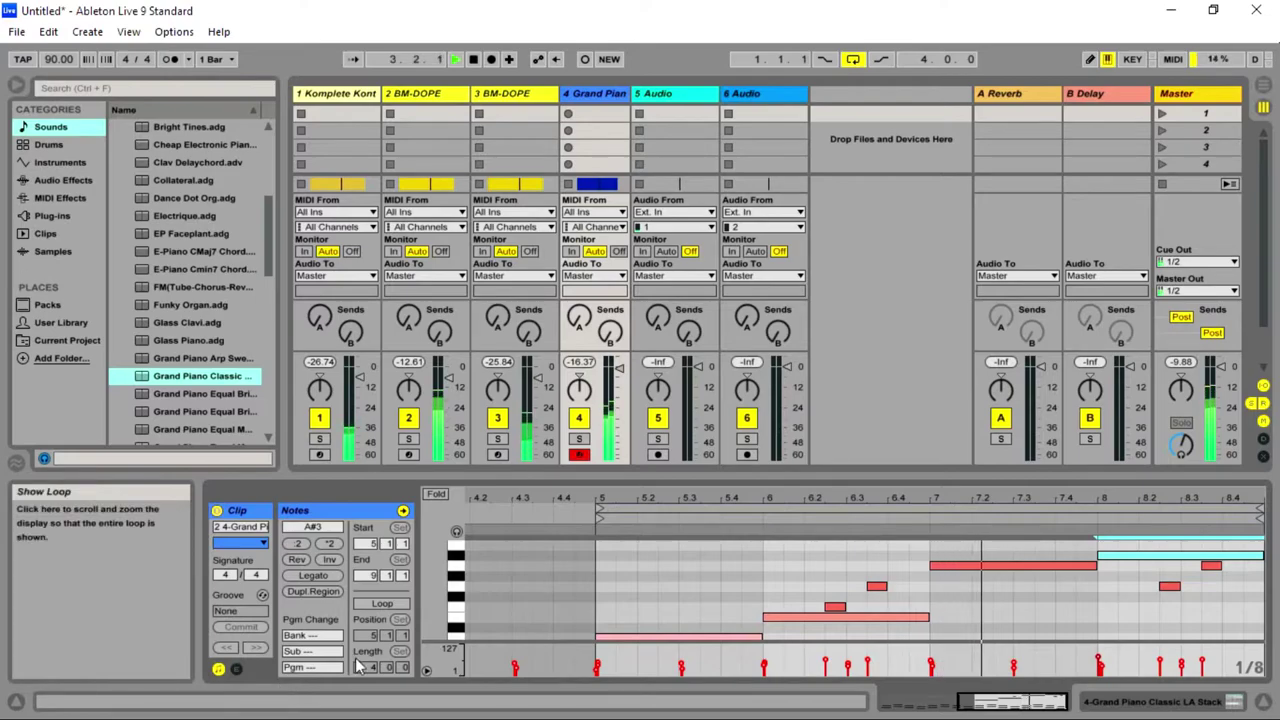
key("super")
left_click(400, 704)
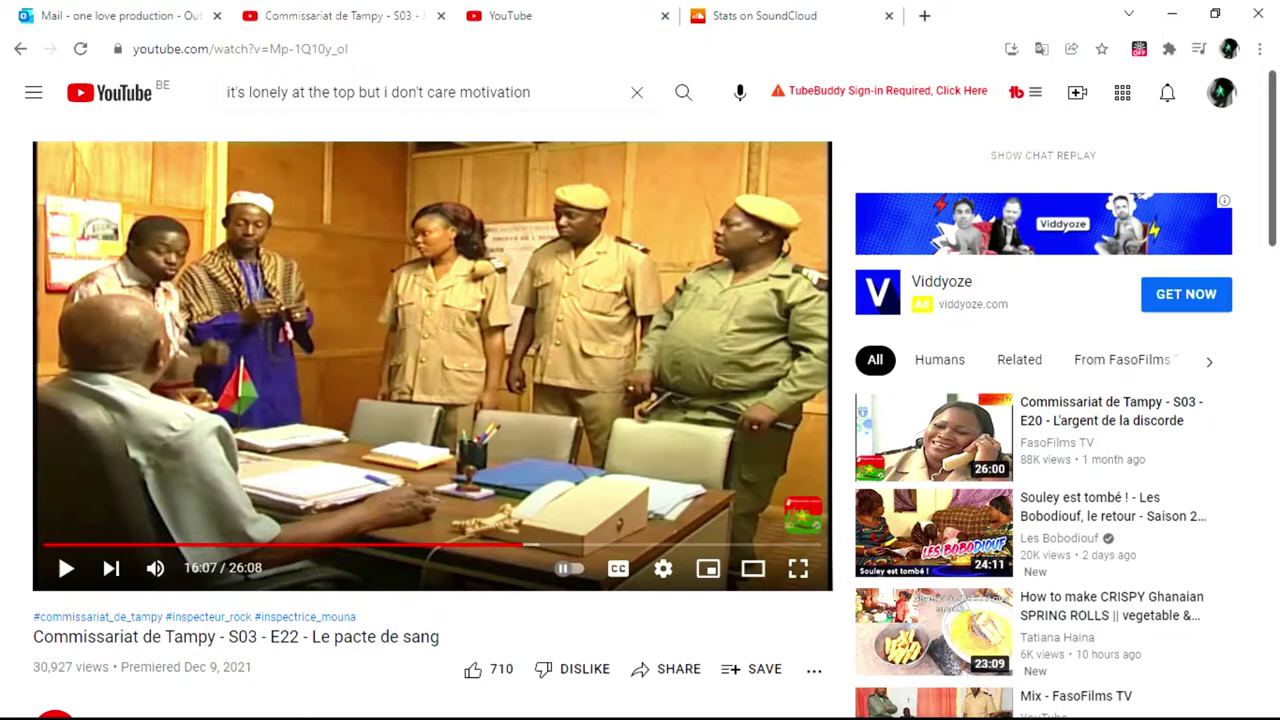
key("super")
left_click(470, 704)
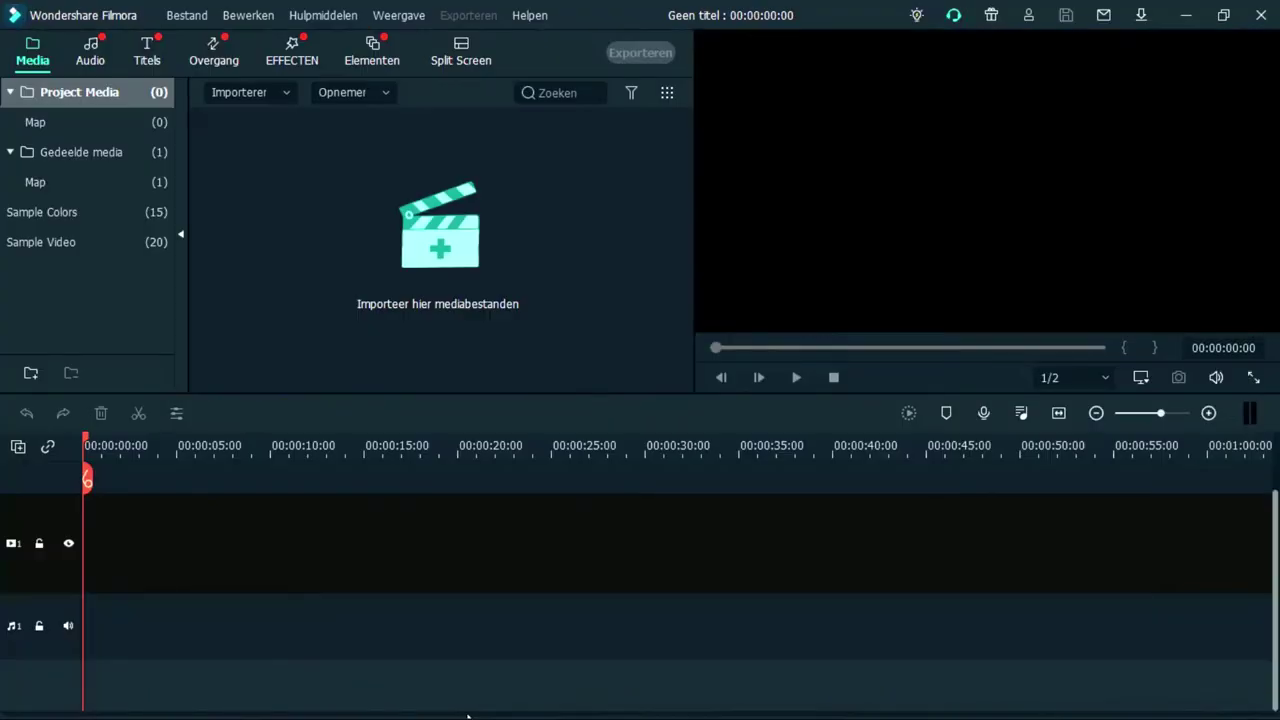
key("super")
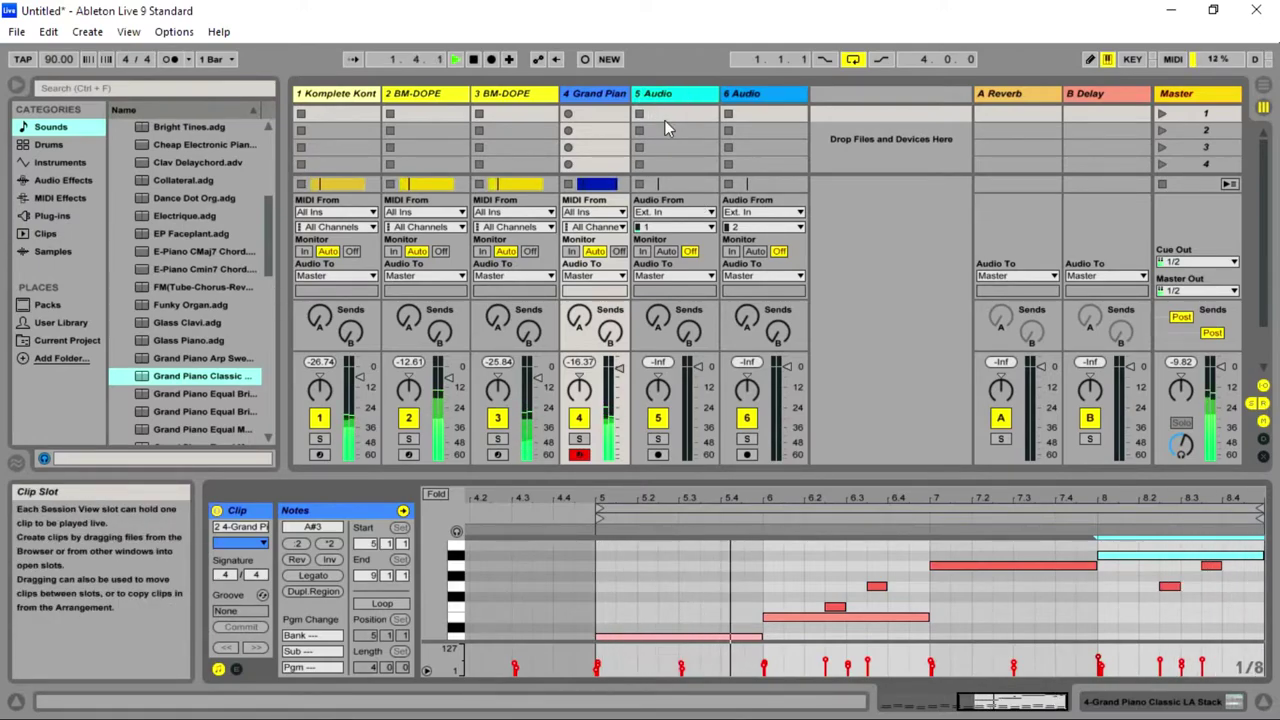
- Add the Velocity MIDI effect in front of the instrument on the Grand Piano track
double_click(590, 95)
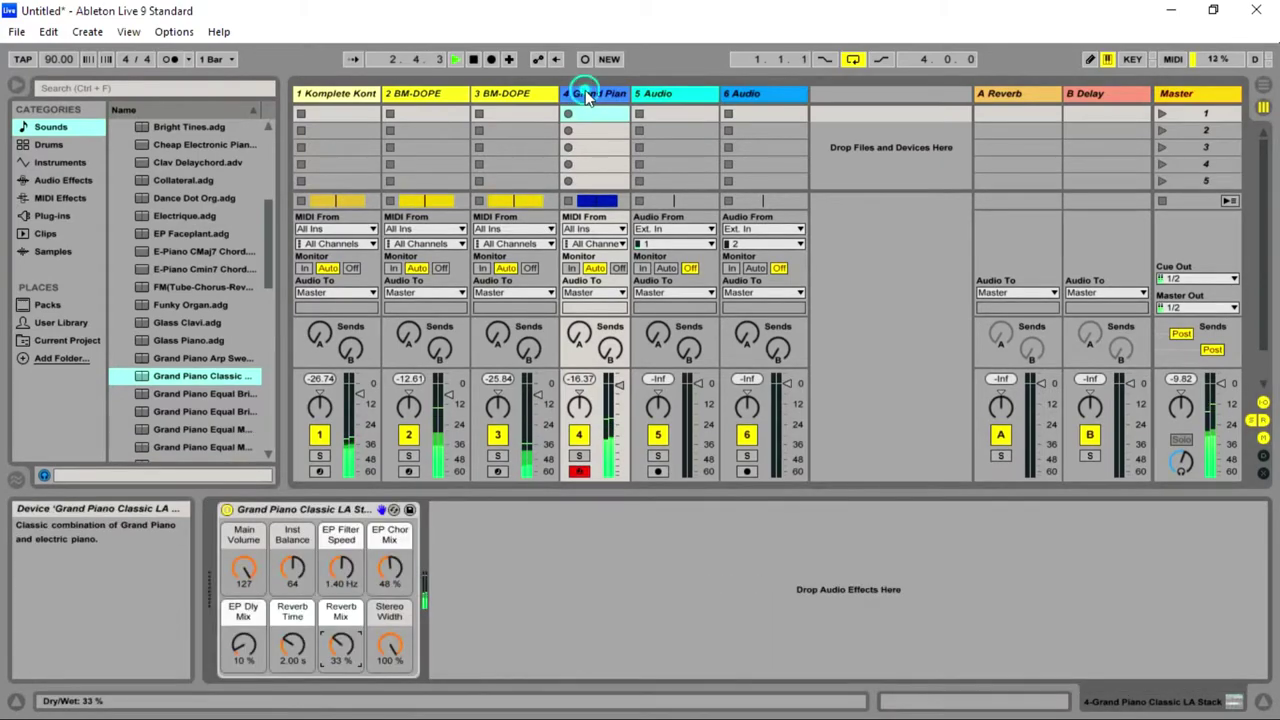
left_click(124, 90)
left_click(75, 196)
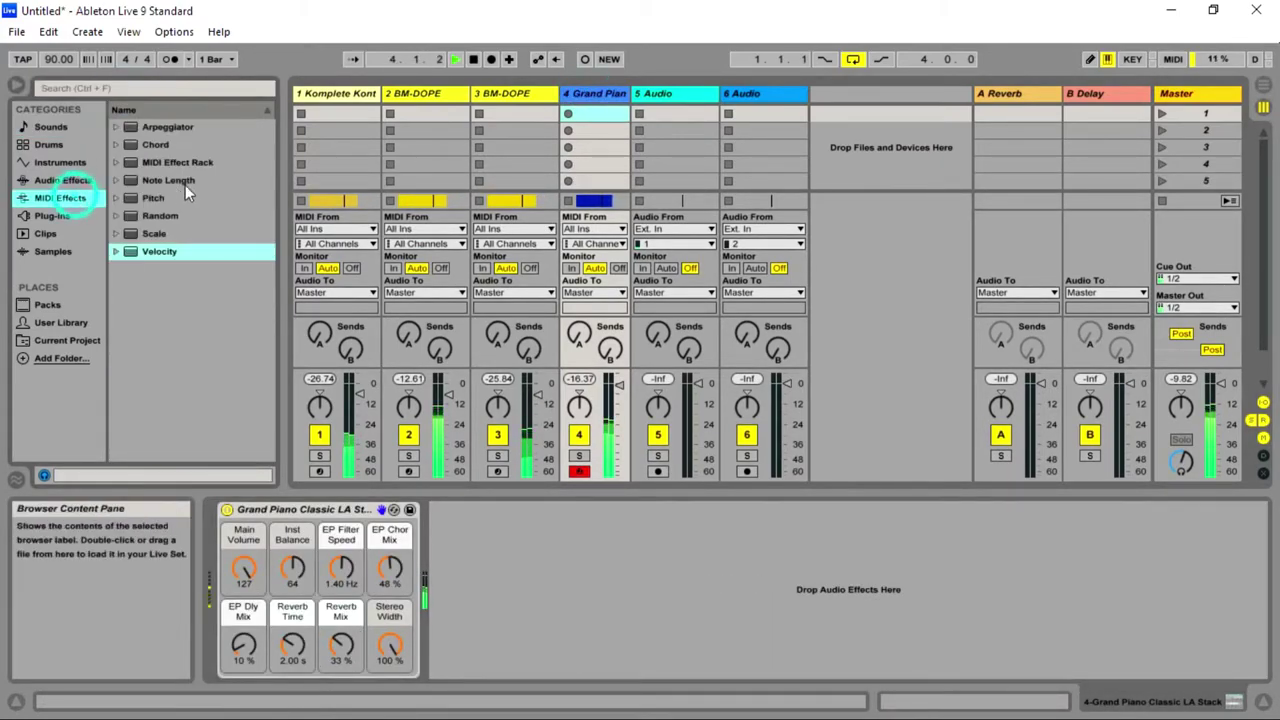
double_click(190, 256)
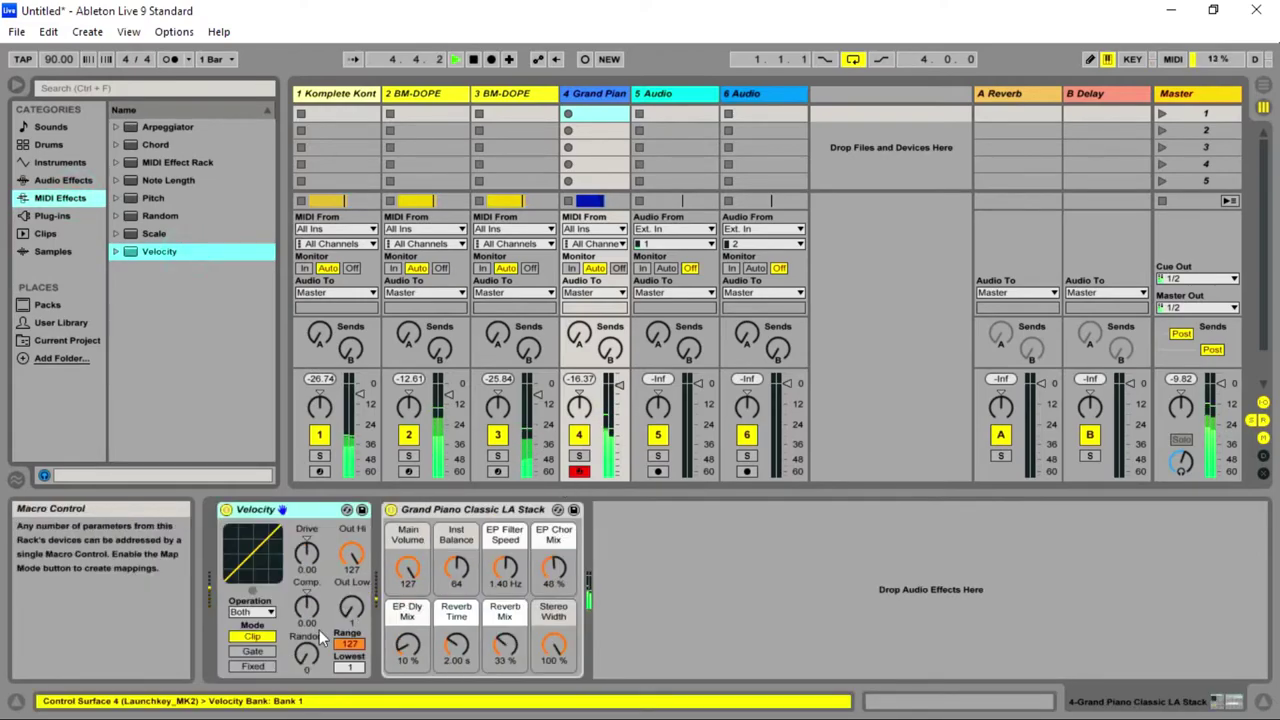
- Try several Random amounts on the Grand Piano track's Velocity effect and set it to 27
left_click_drag(306, 654, 306, 630)
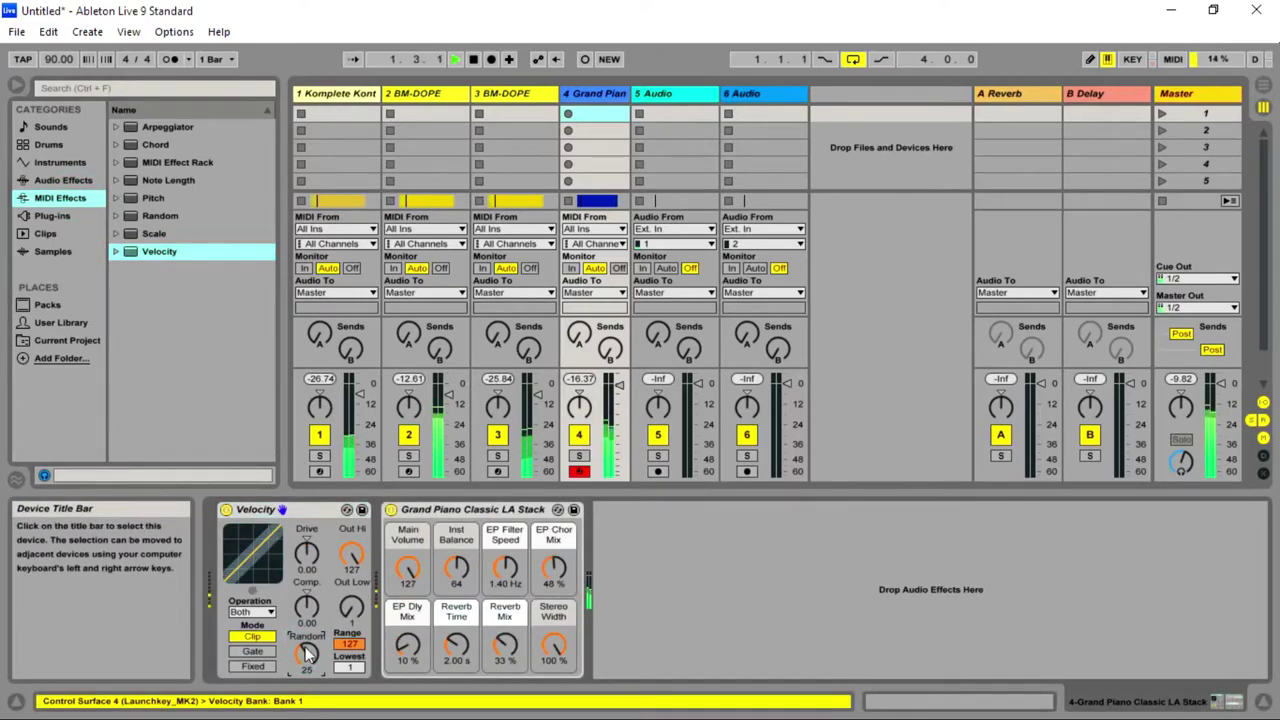
left_click_drag(306, 652, 306, 656)
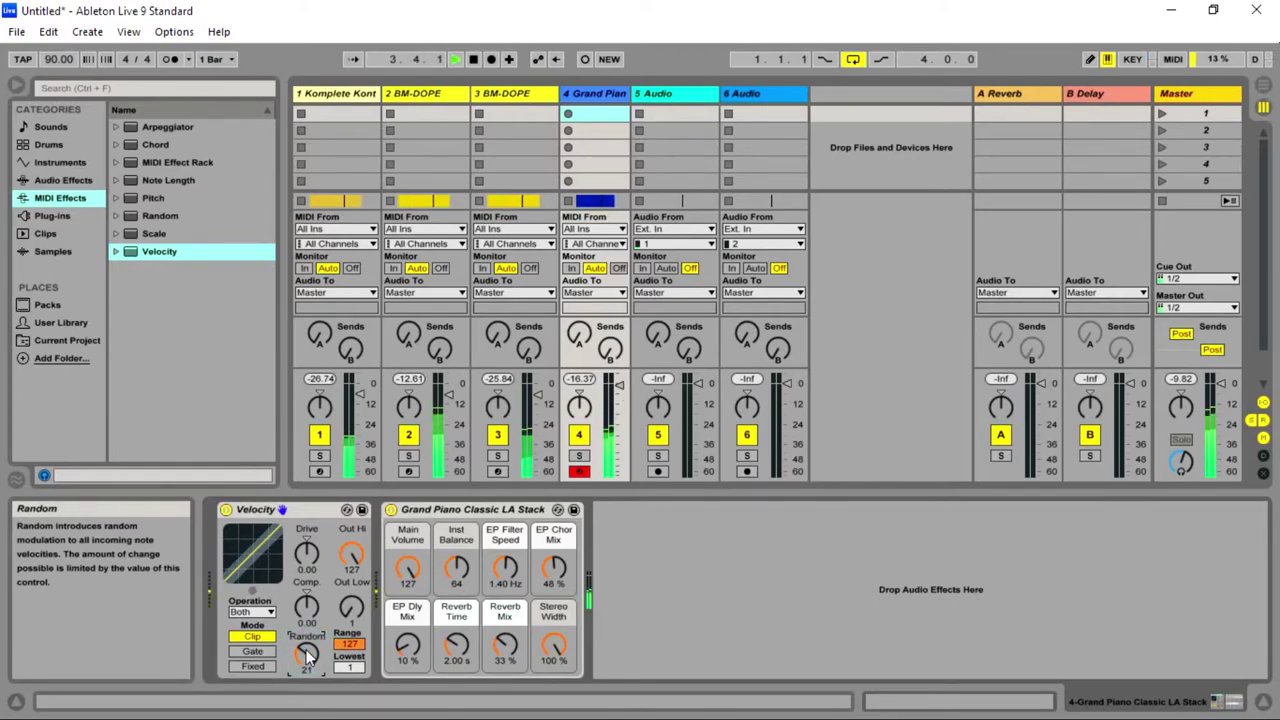
left_click_drag(306, 655, 306, 667)
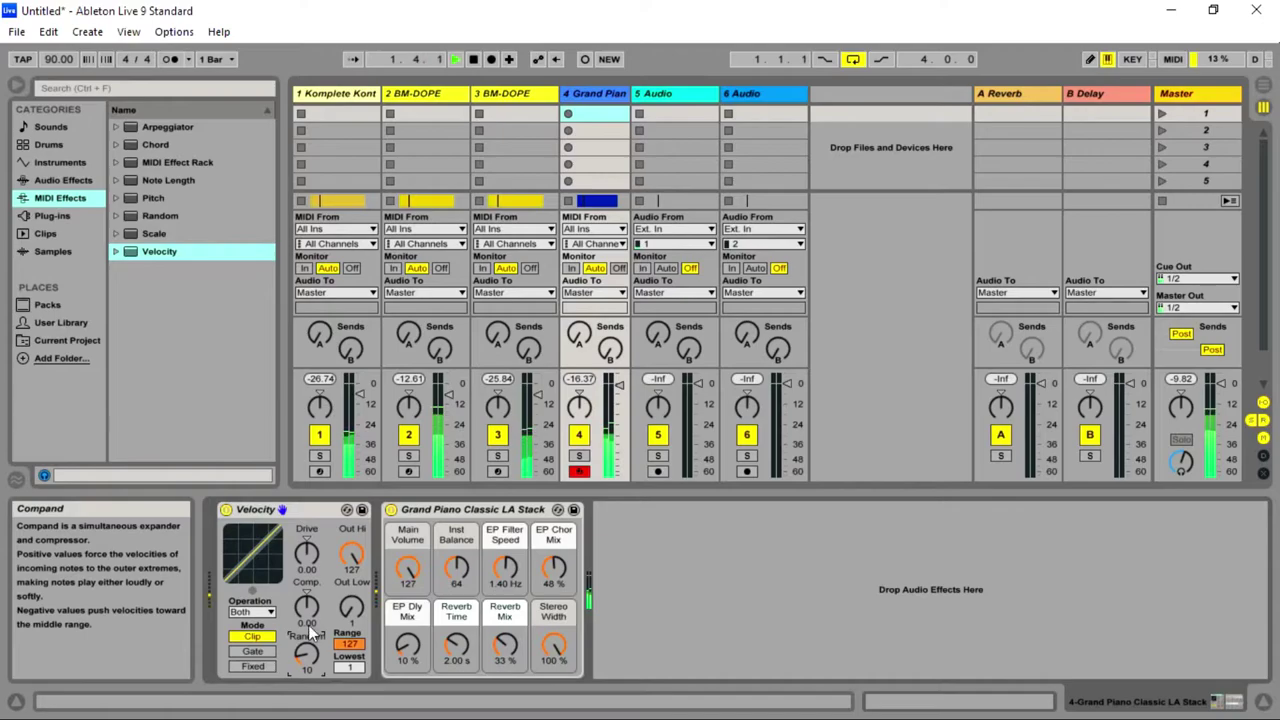
left_click_drag(306, 652, 306, 636)
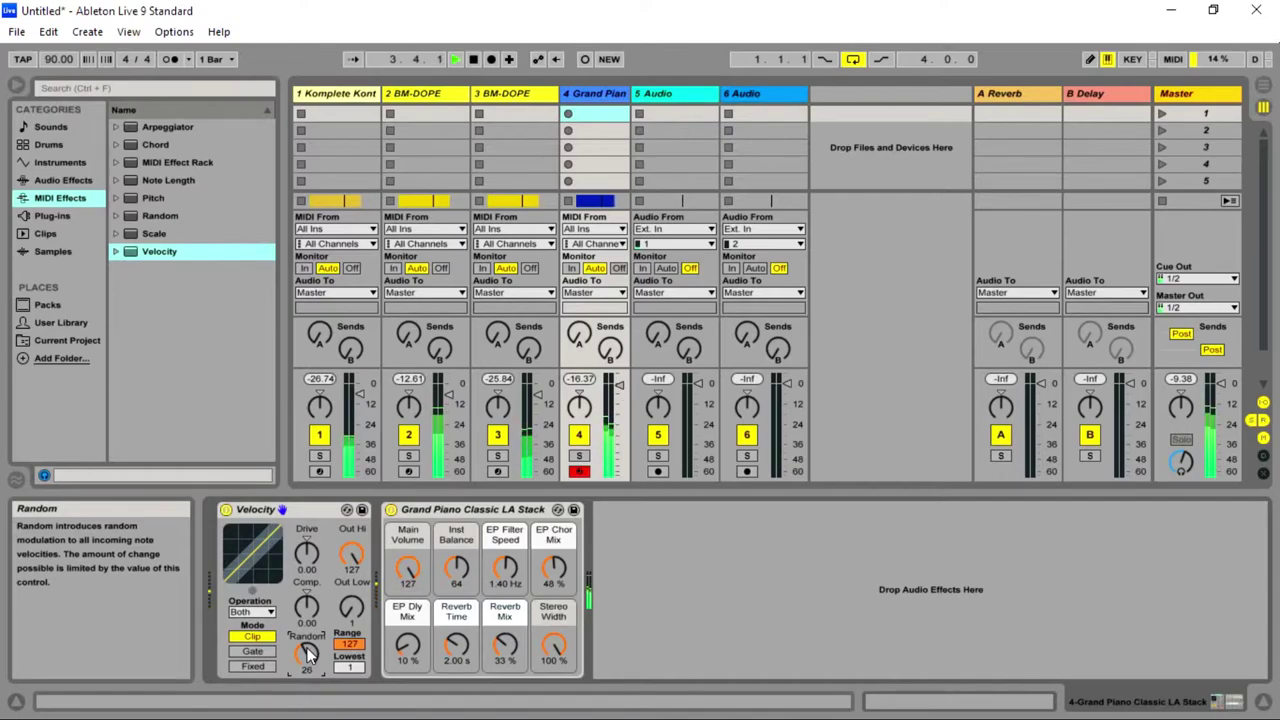
left_click_drag(308, 652, 308, 670)
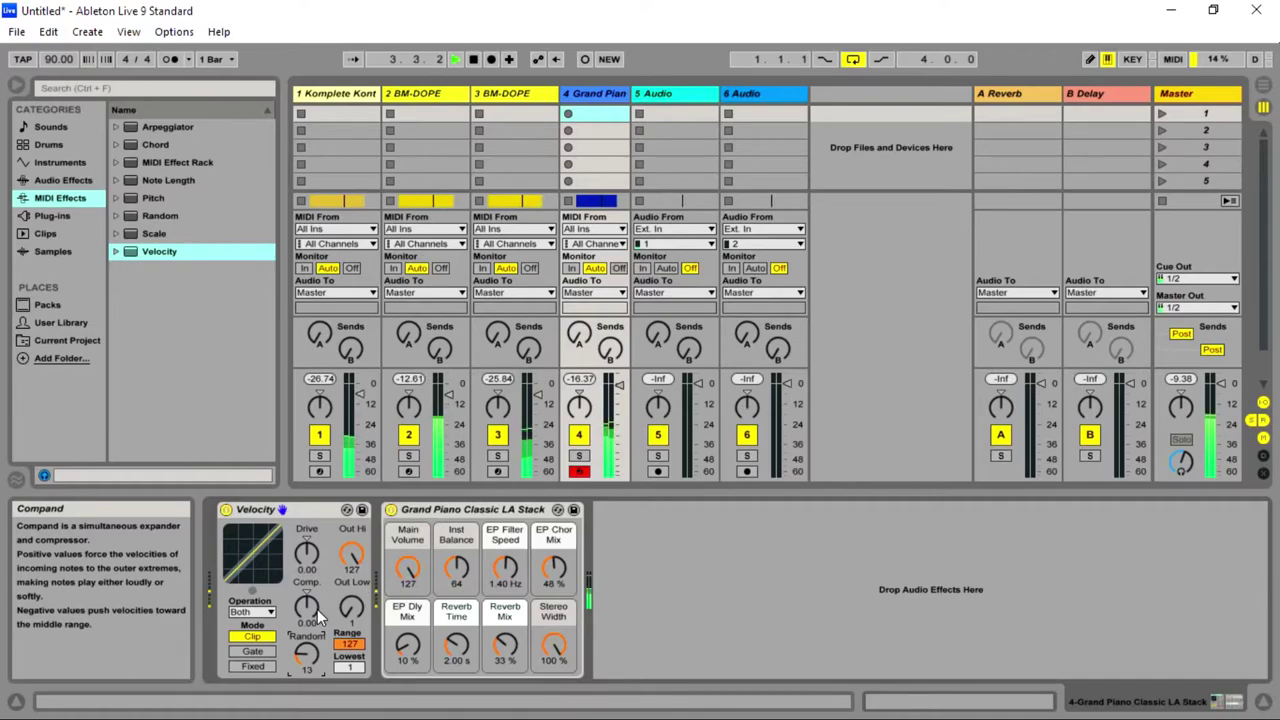
left_click_drag(307, 656, 307, 650)
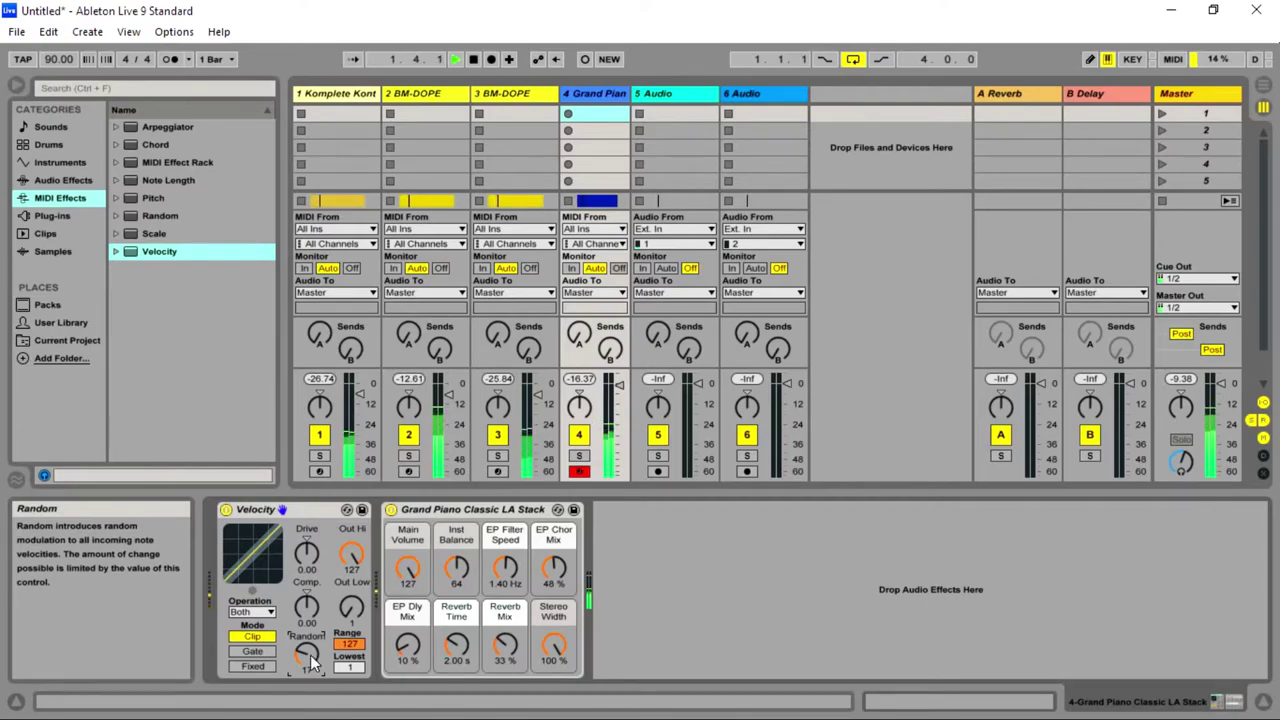
left_click_drag(310, 652, 310, 641)
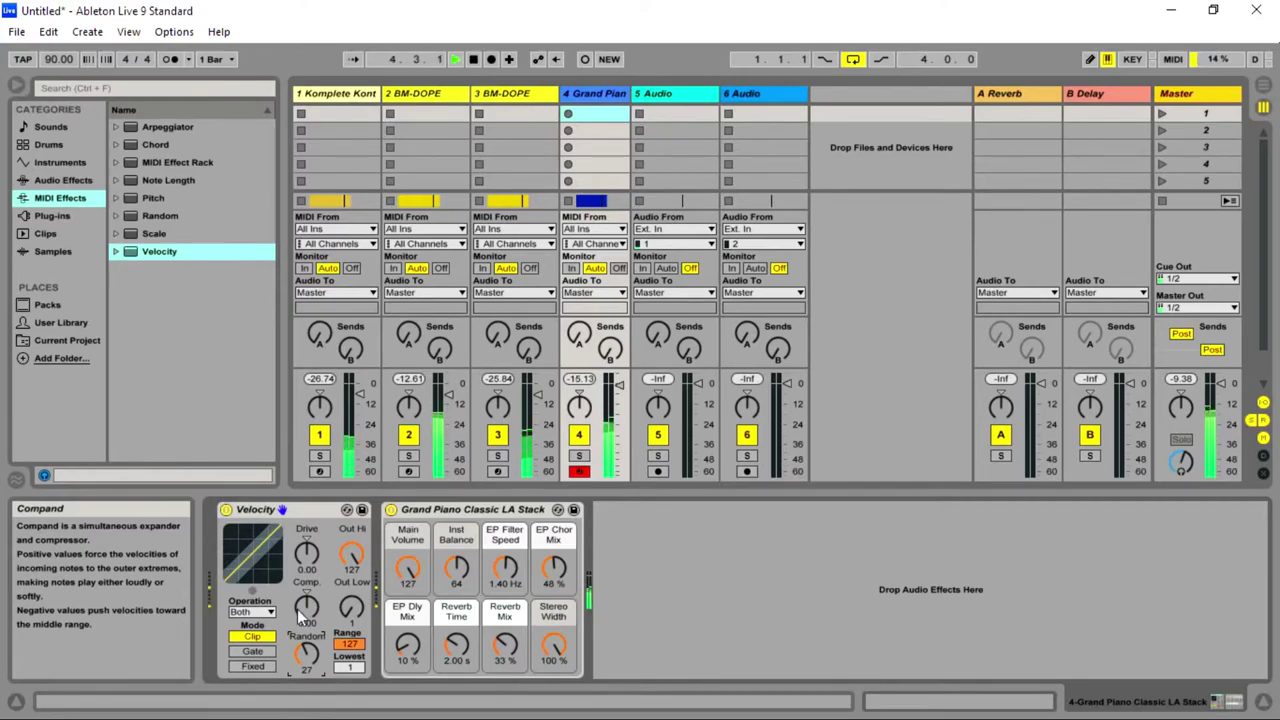
- Lower the HiHat 1 pitch in the BM-DOPE plug-in on track 3 and close the plug-in window
left_click(514, 93)
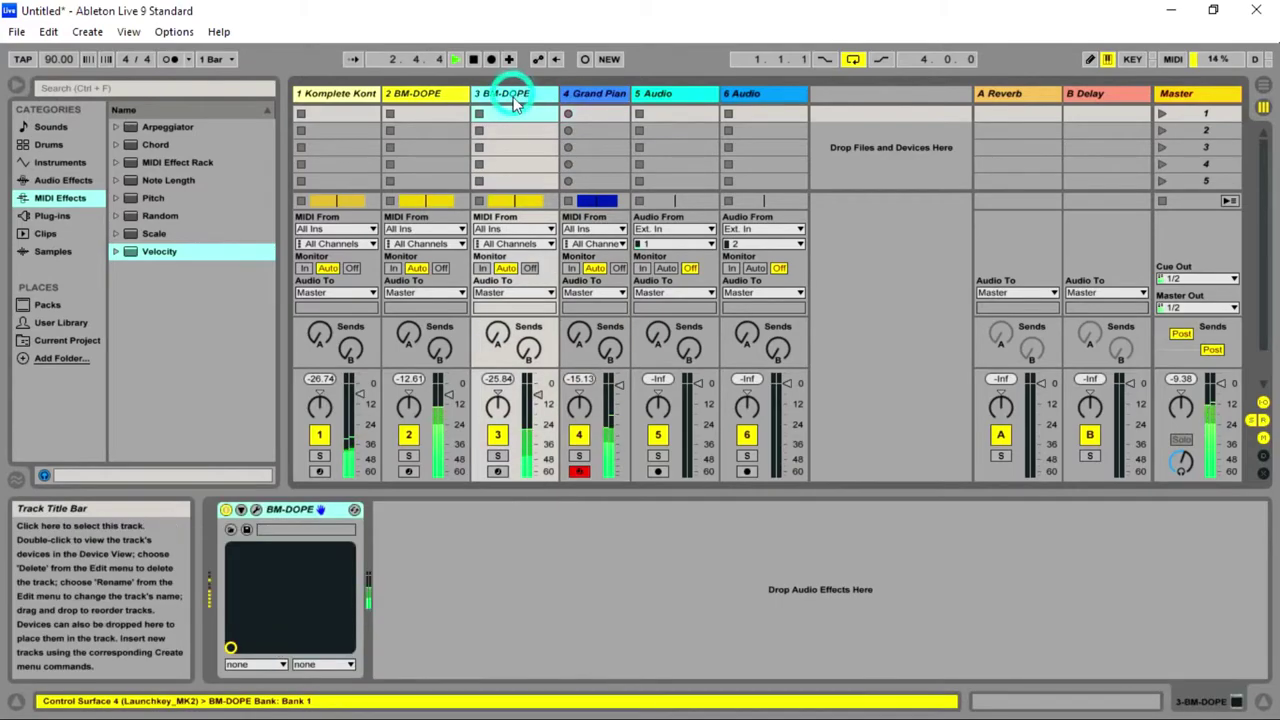
left_click(258, 511)
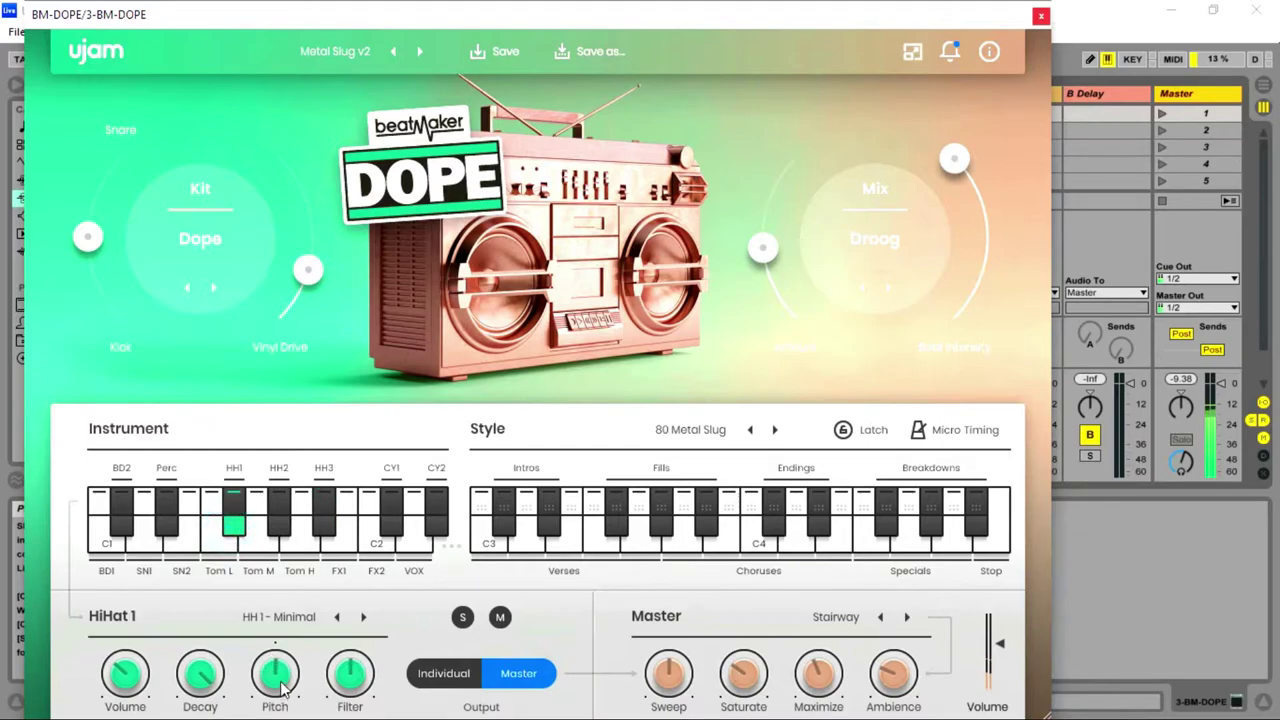
left_click_drag(279, 690, 277, 703)
left_click(1041, 16)
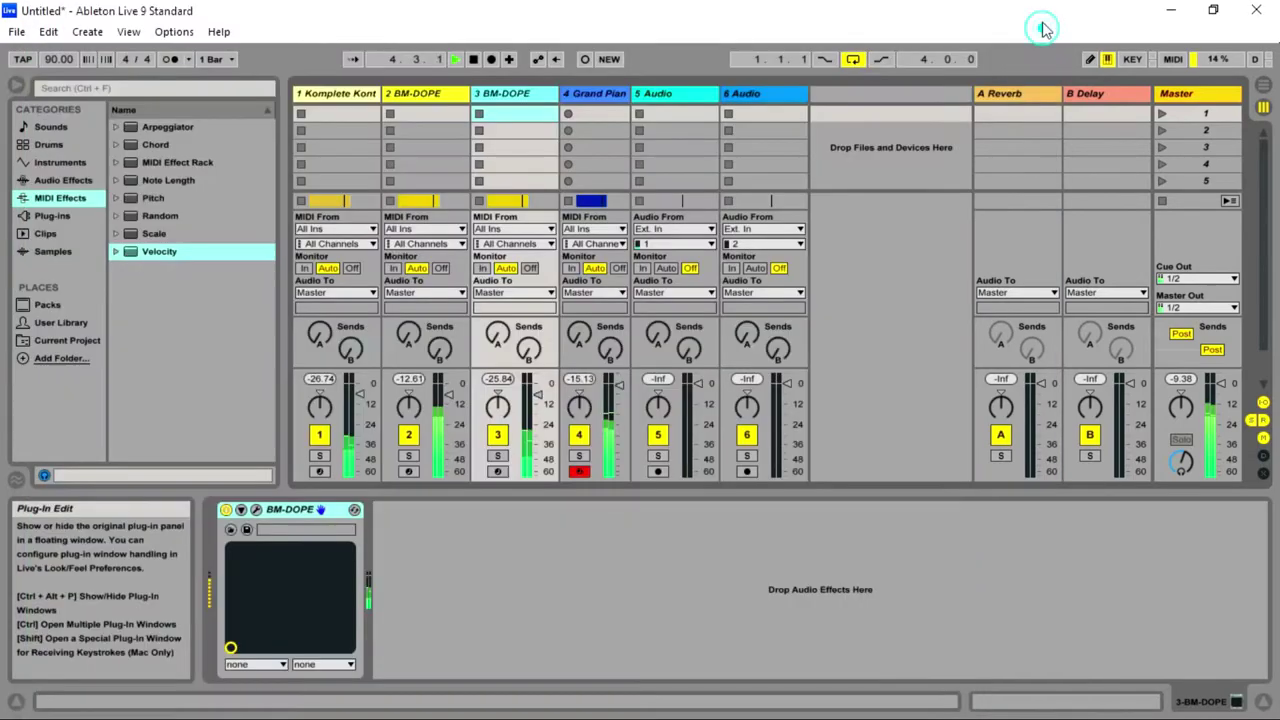
- Search the plug-ins for "rc", add RC-20 Retro Color to the Grand Piano track and reduce its Noise amount
left_click(601, 94)
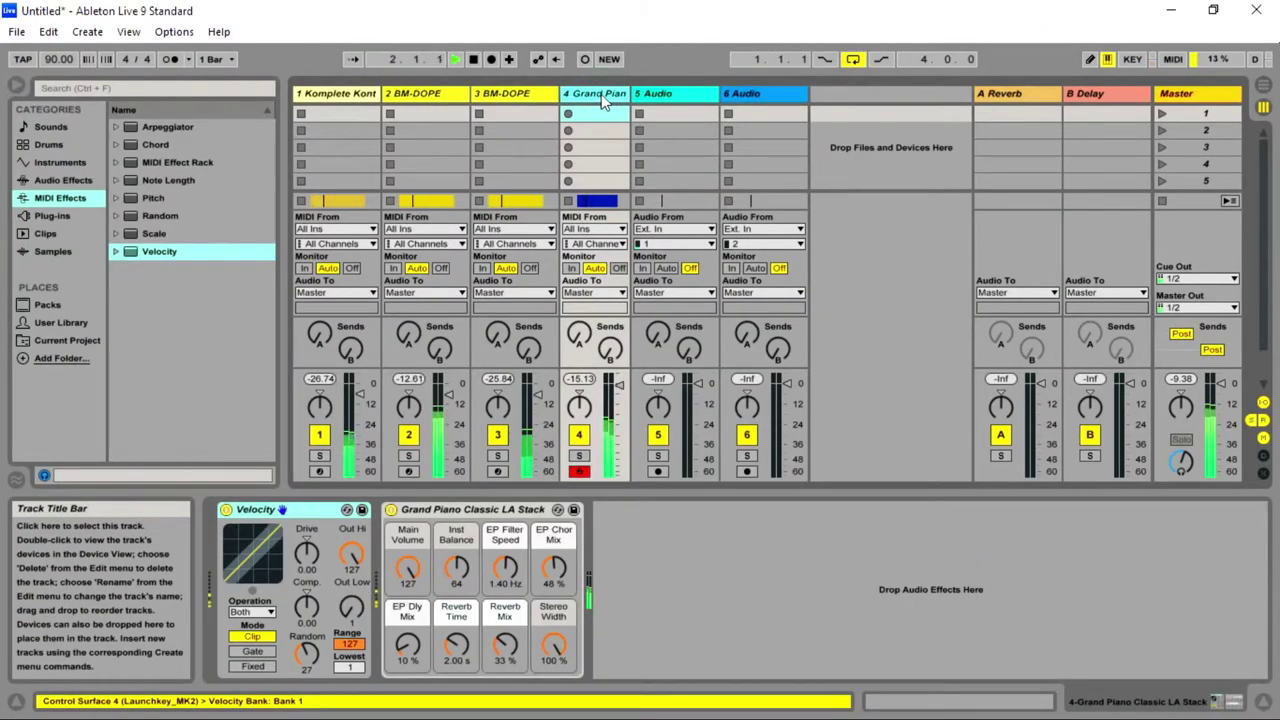
left_click(190, 86)
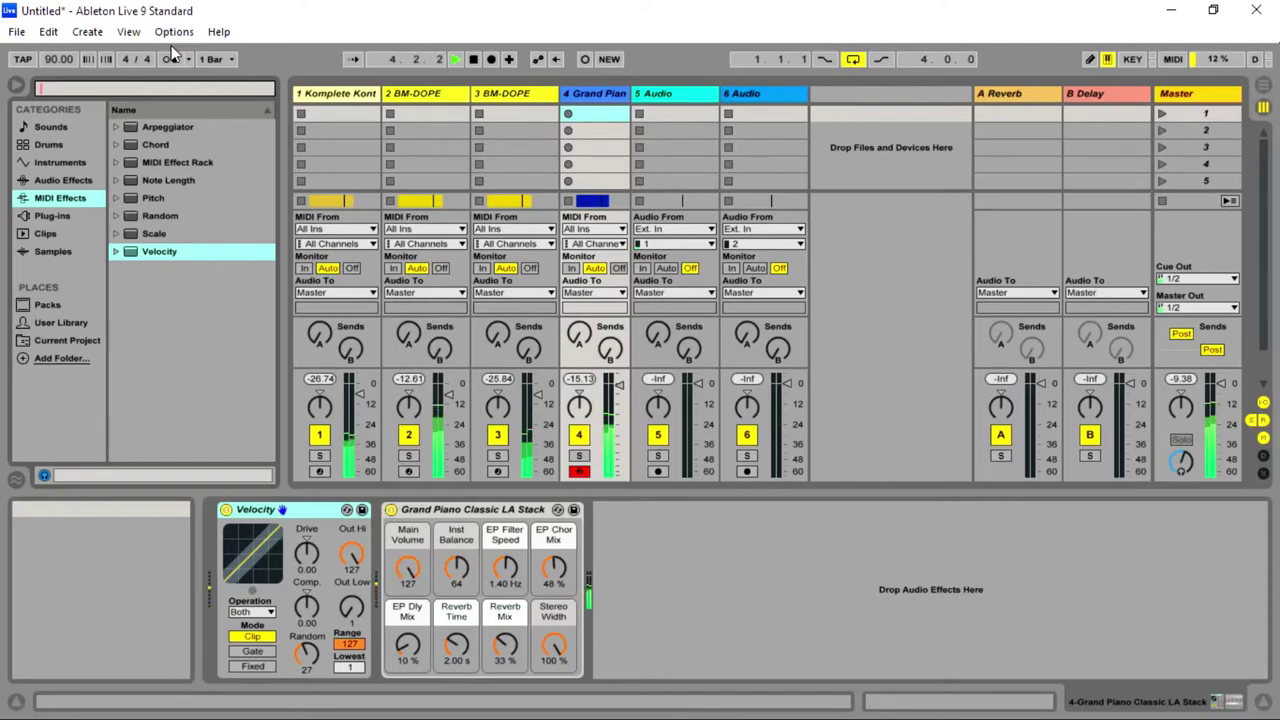
left_click(63, 216)
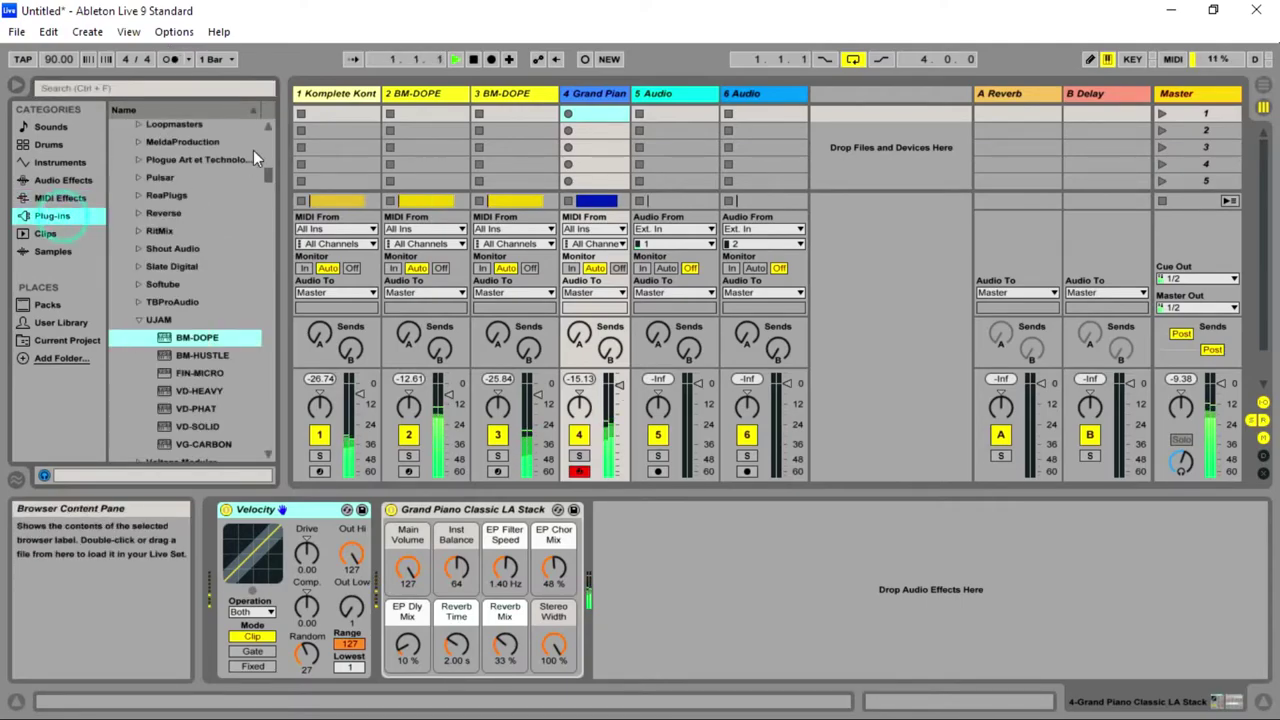
left_click(196, 91)
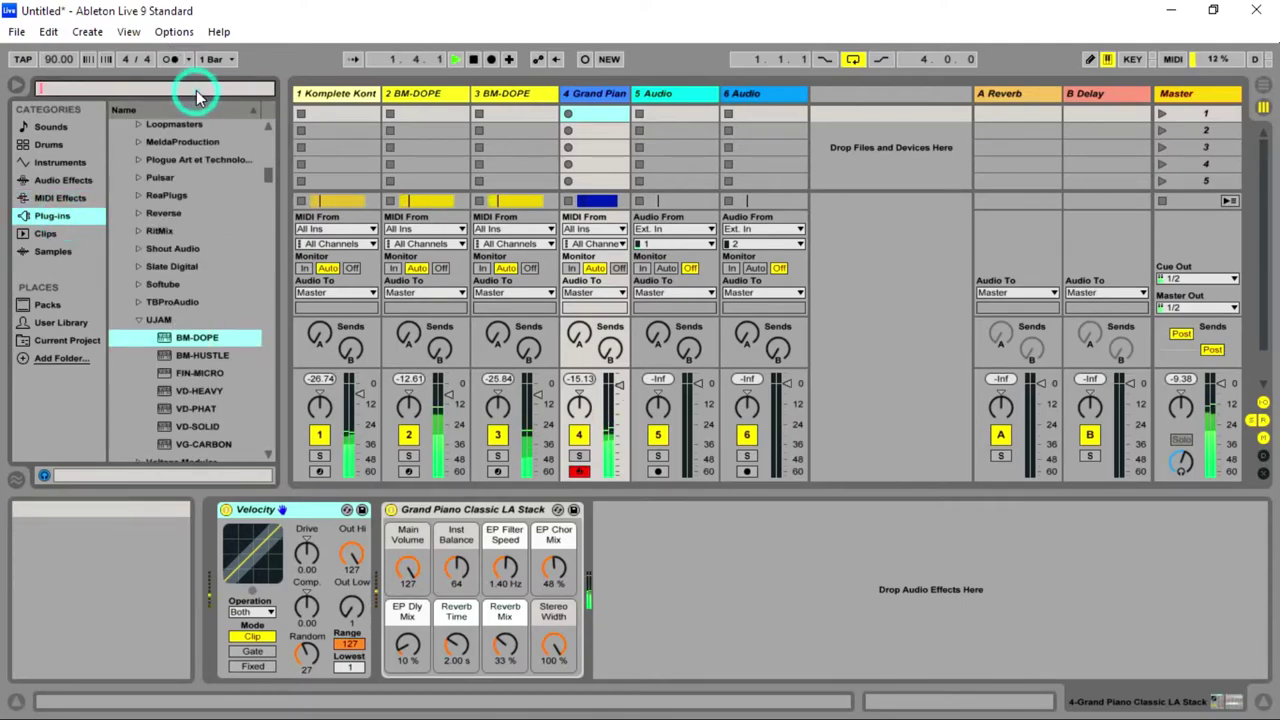
type("rc")
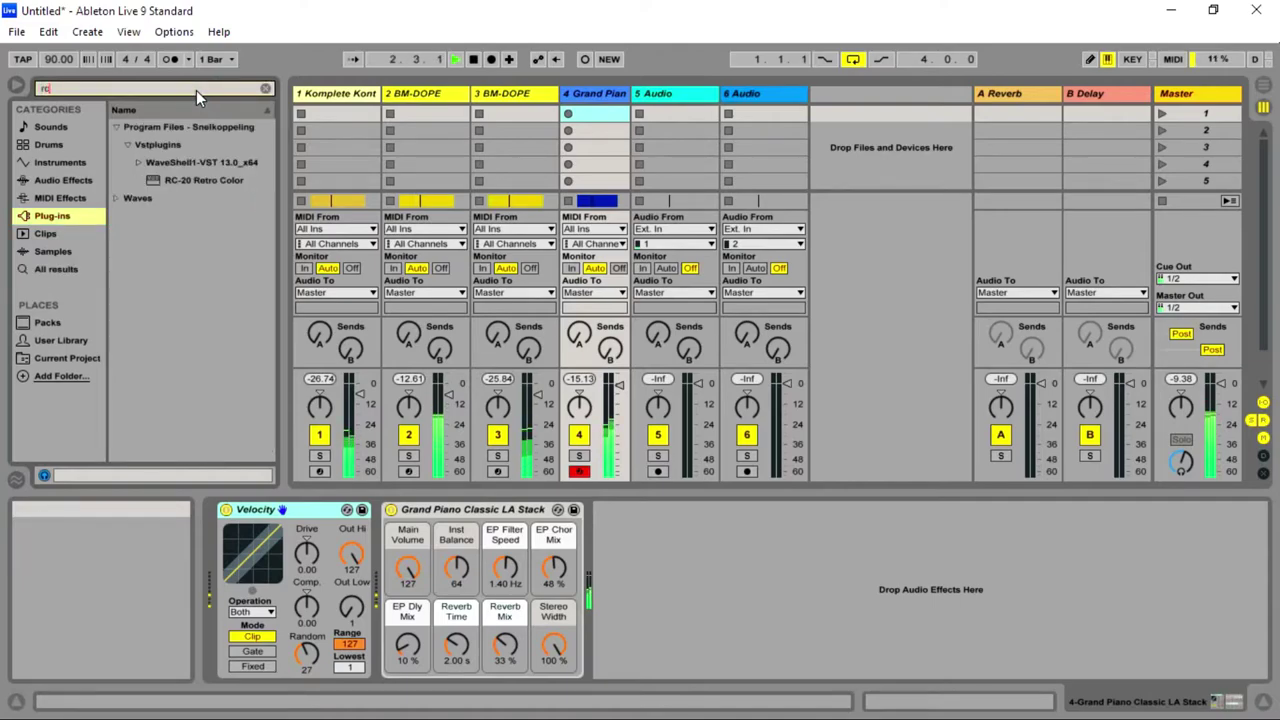
left_click(212, 181)
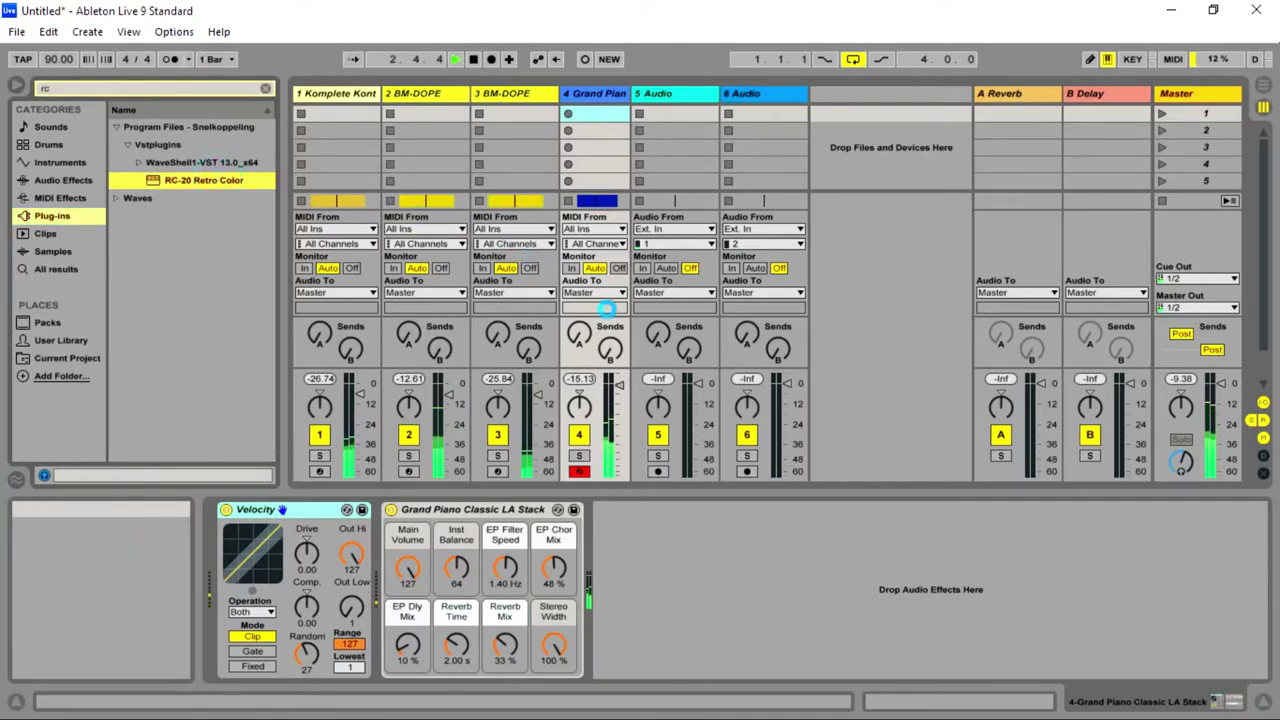
key("Return")
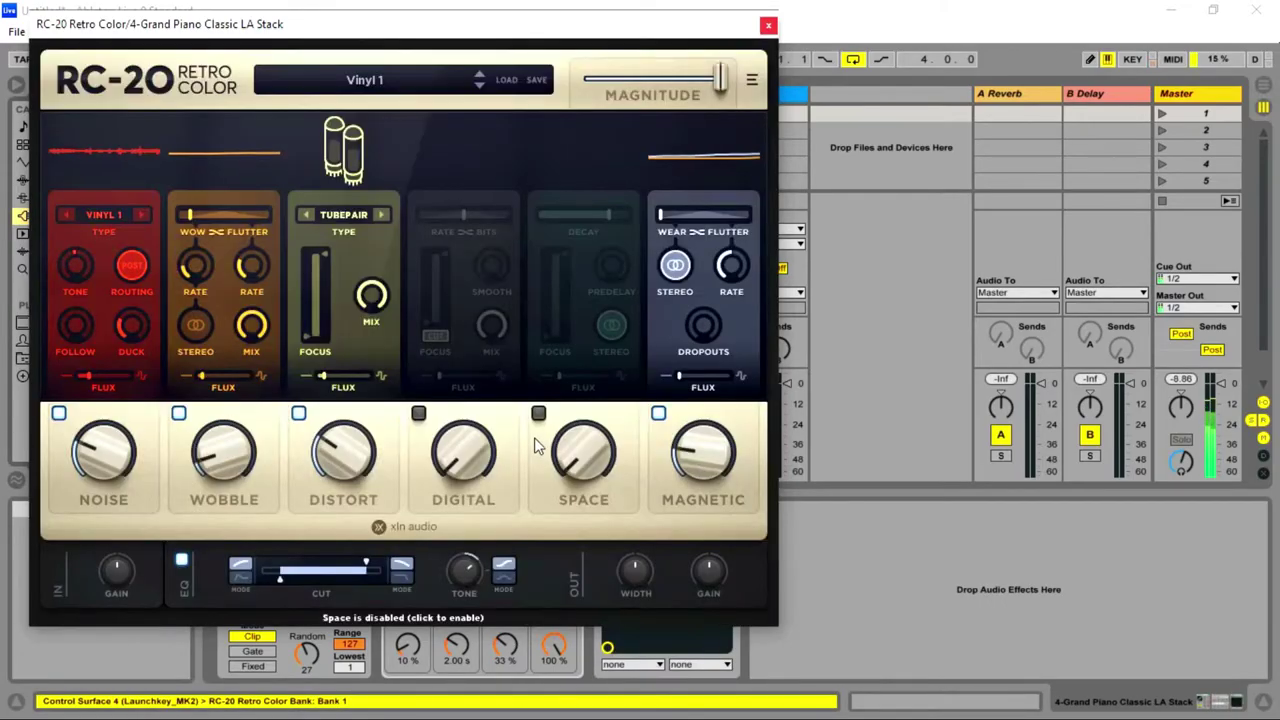
left_click_drag(100, 458, 92, 500)
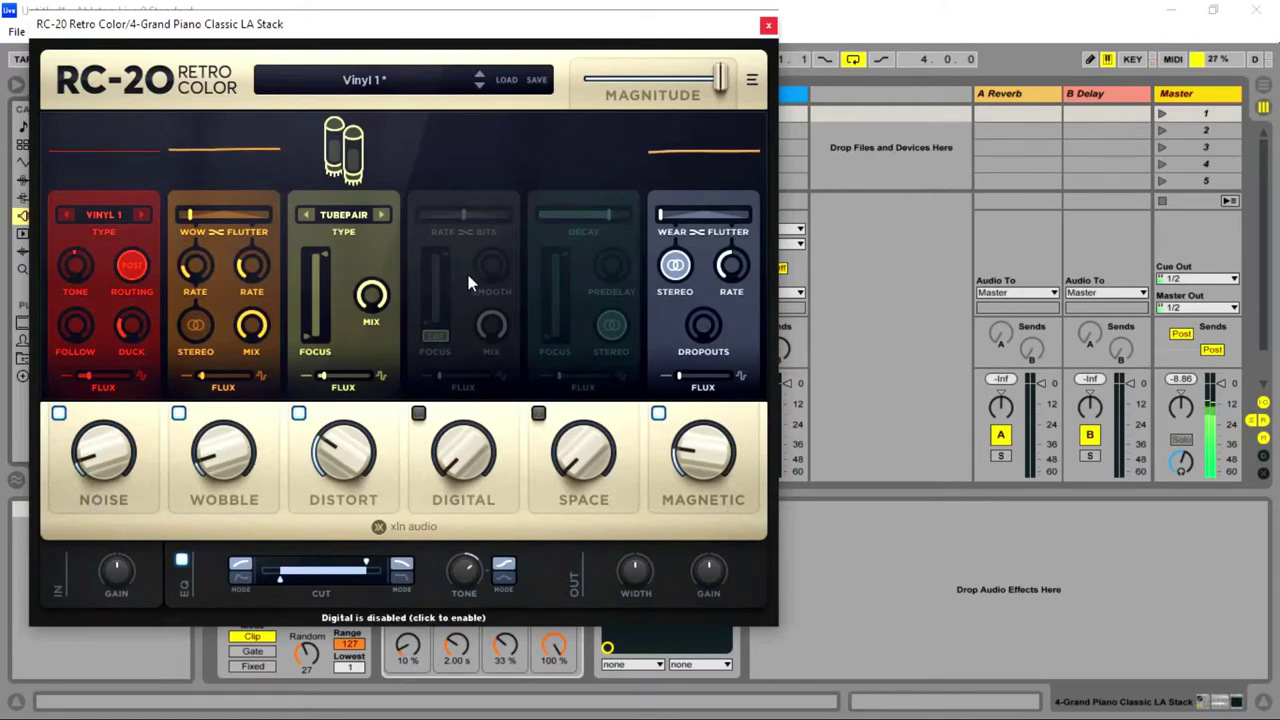
- Close the RC-20 window and delete RC-20 Retro Color from the Grand Piano track
left_click(768, 24)
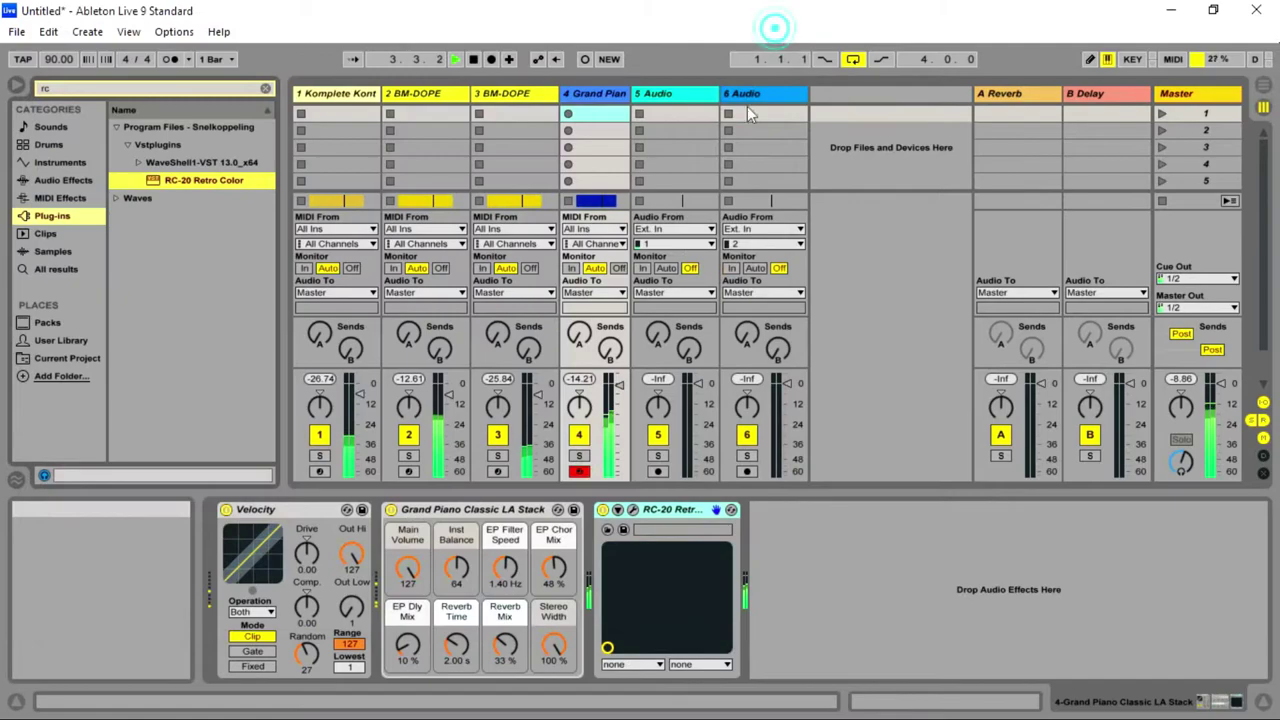
right_click(715, 512)
left_click(712, 600)
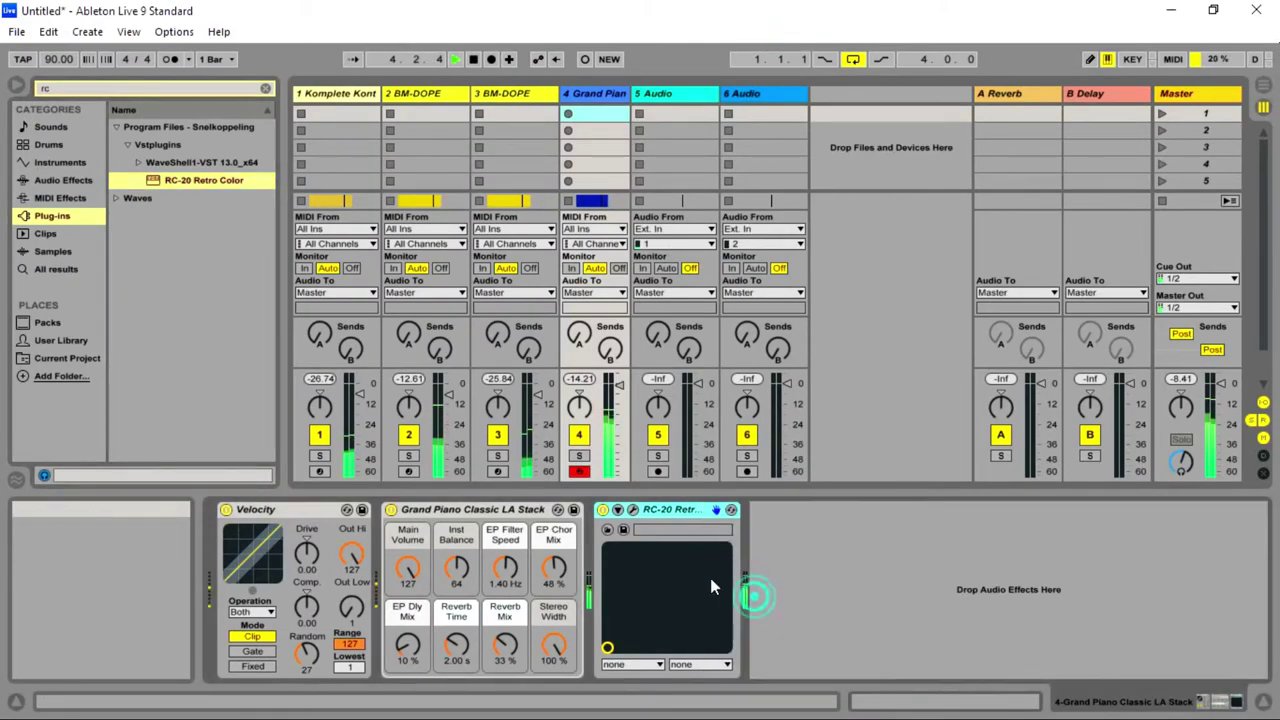
- Add RC-20 Retro Color to the Komplete Kontrol track and reduce its Noise amount to 9 %
left_click(326, 99)
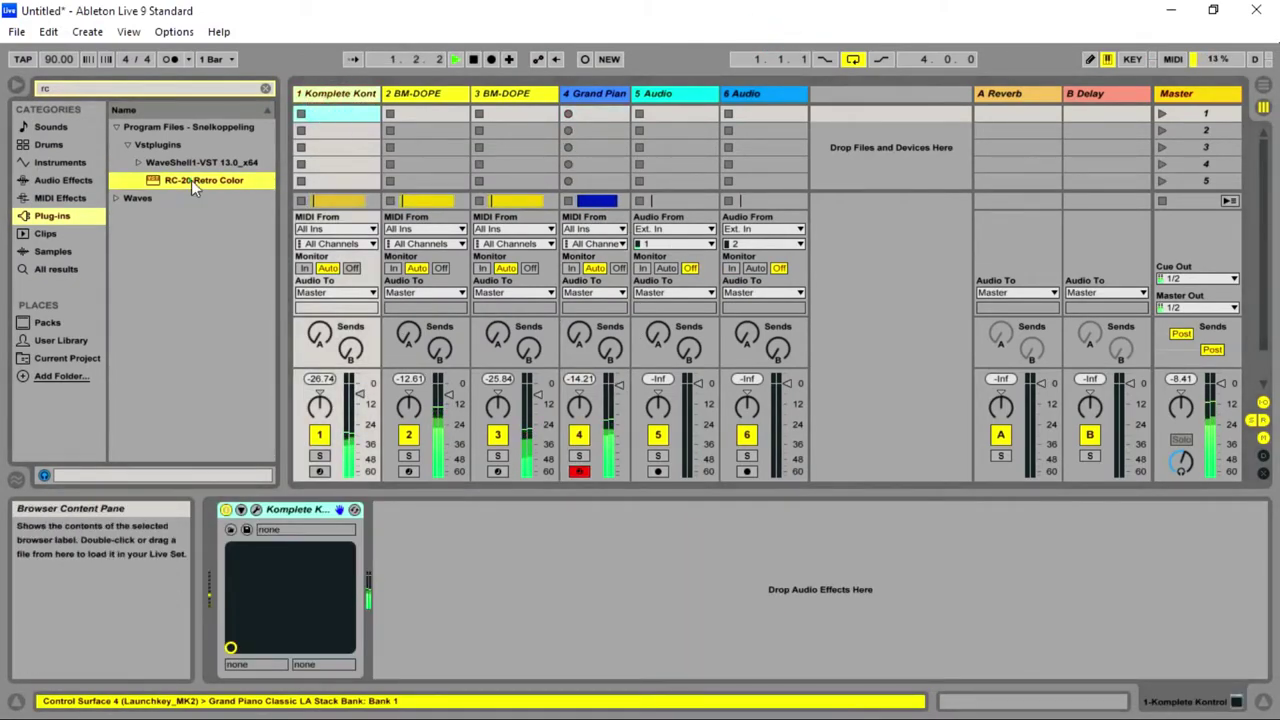
left_click(198, 186)
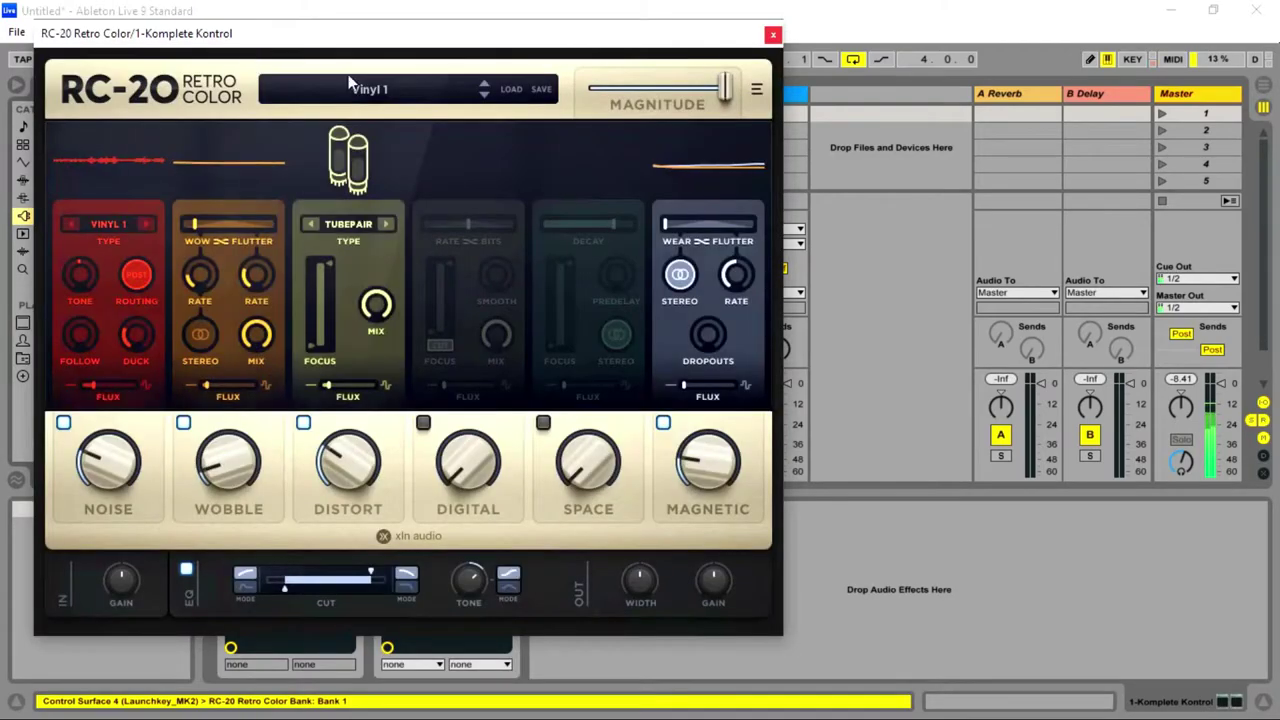
left_click_drag(280, 34, 448, 47)
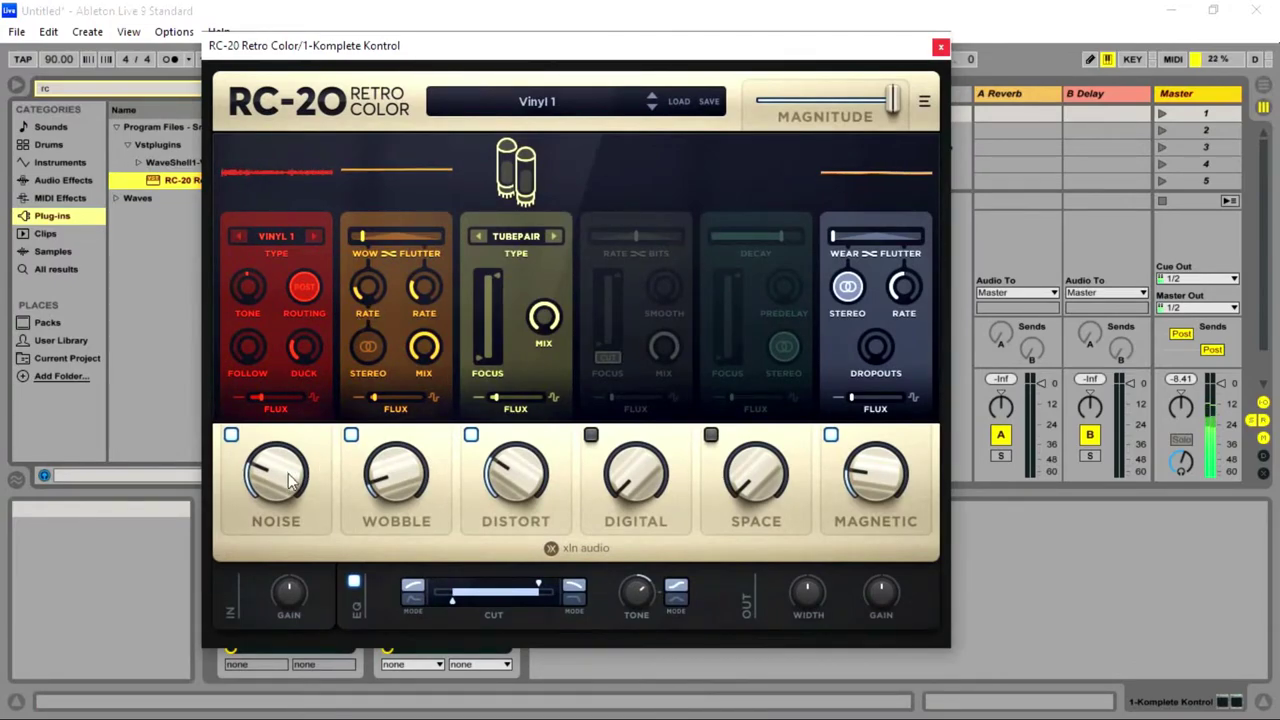
left_click_drag(276, 476, 283, 521)
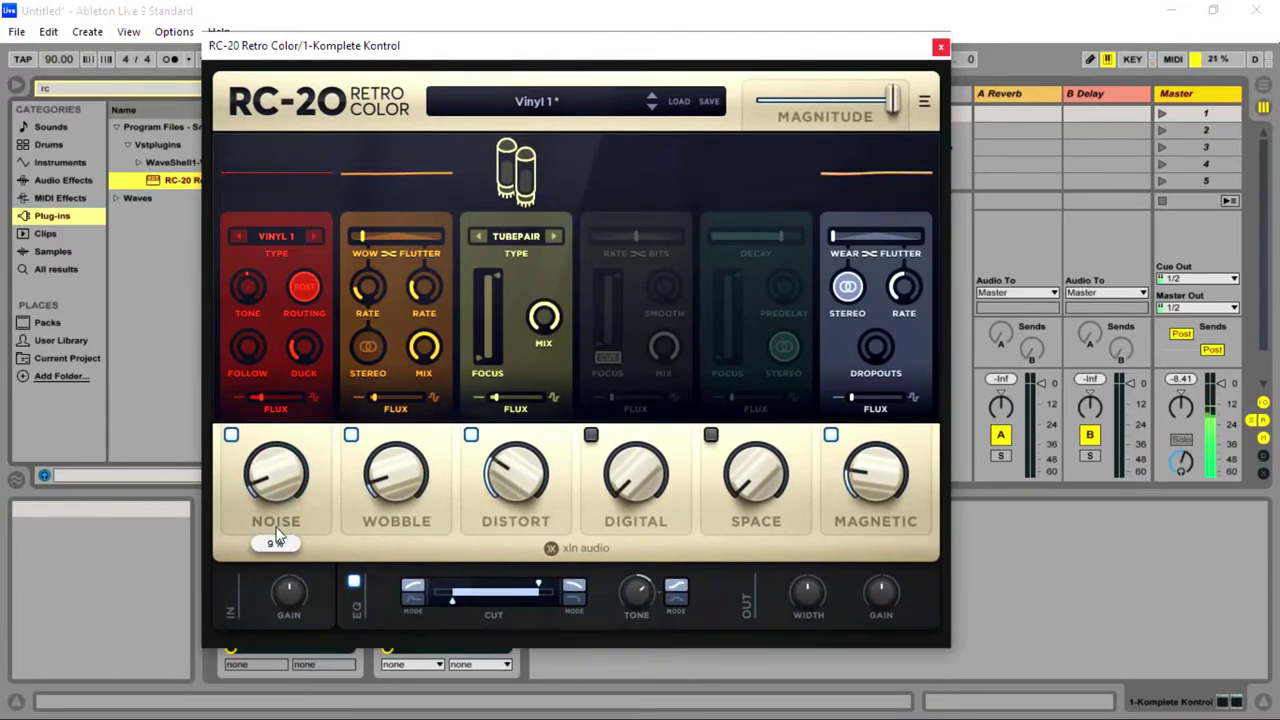
- Load the Vinyl 2 preset in the Komplete Kontrol track's RC-20 and set its Noise amount to 18 %
left_click(569, 100)
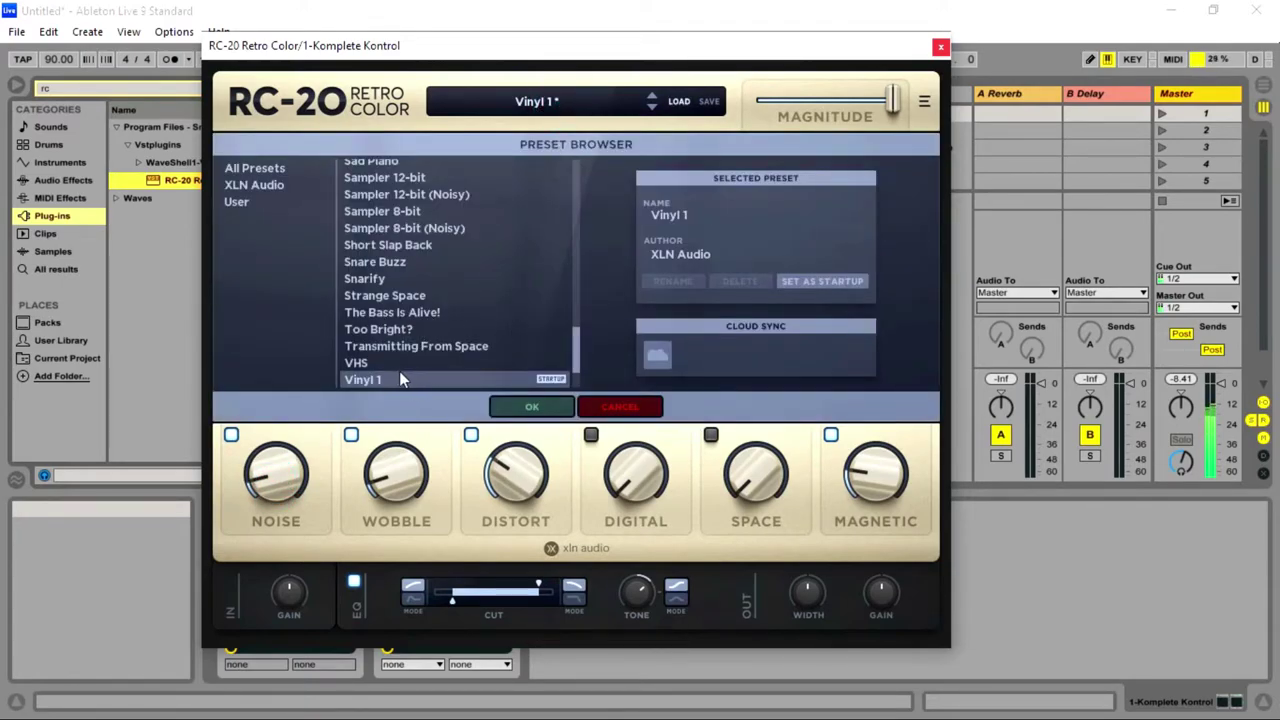
scroll(405, 348, "down", 2)
left_click(386, 331)
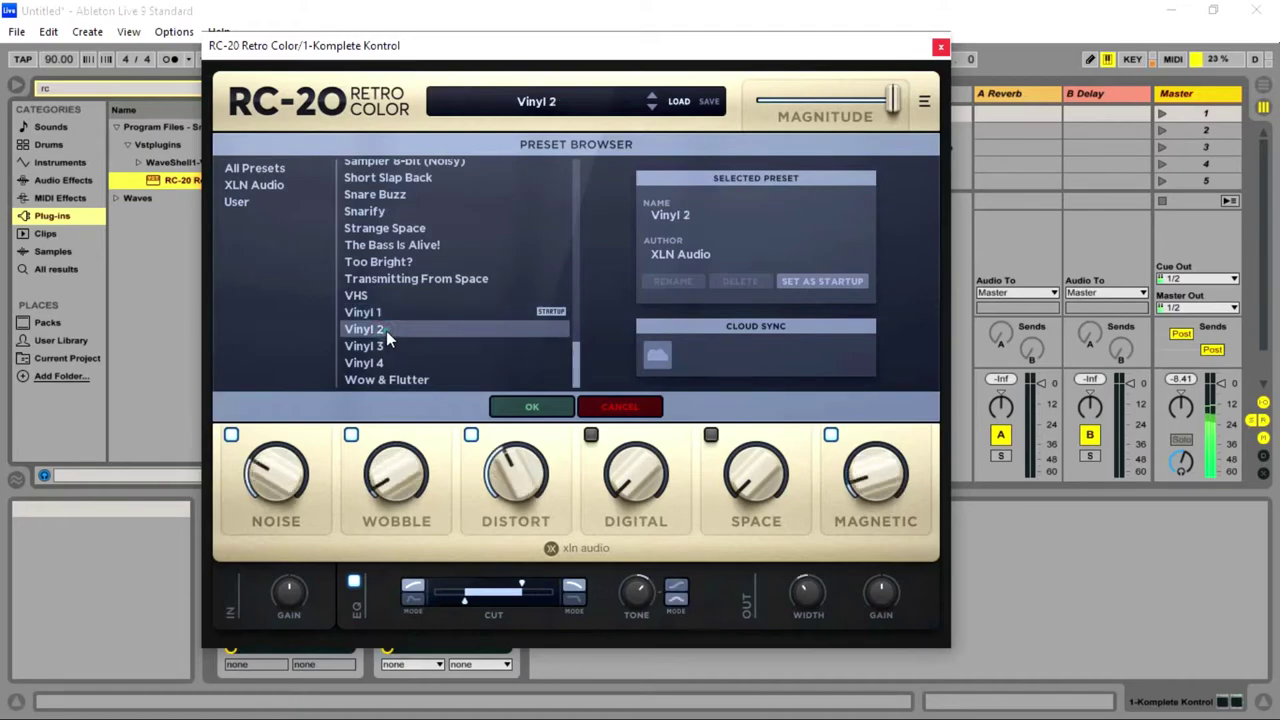
mouse_move(268, 507)
left_click_drag(268, 507, 266, 520)
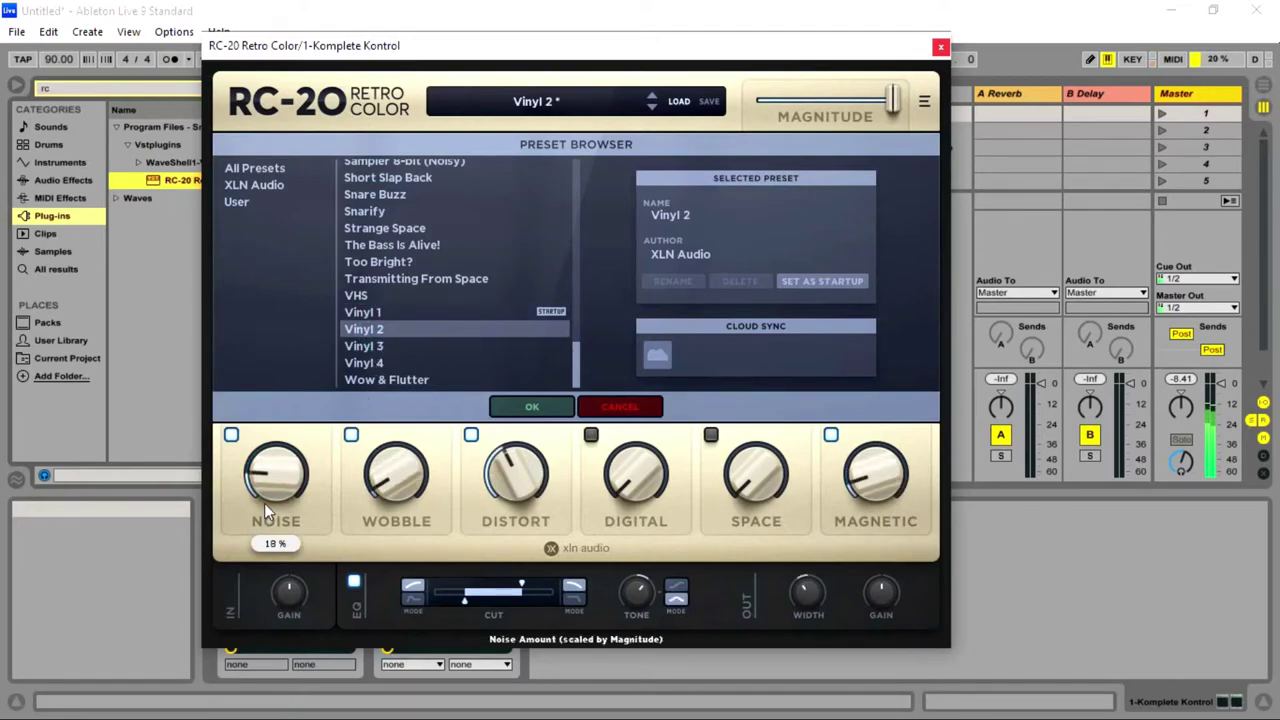
- Lower RC-20's Wobble amount, set Distort to 32 % and enable a small Space amount, accepting the chosen preset
mouse_move(407, 487)
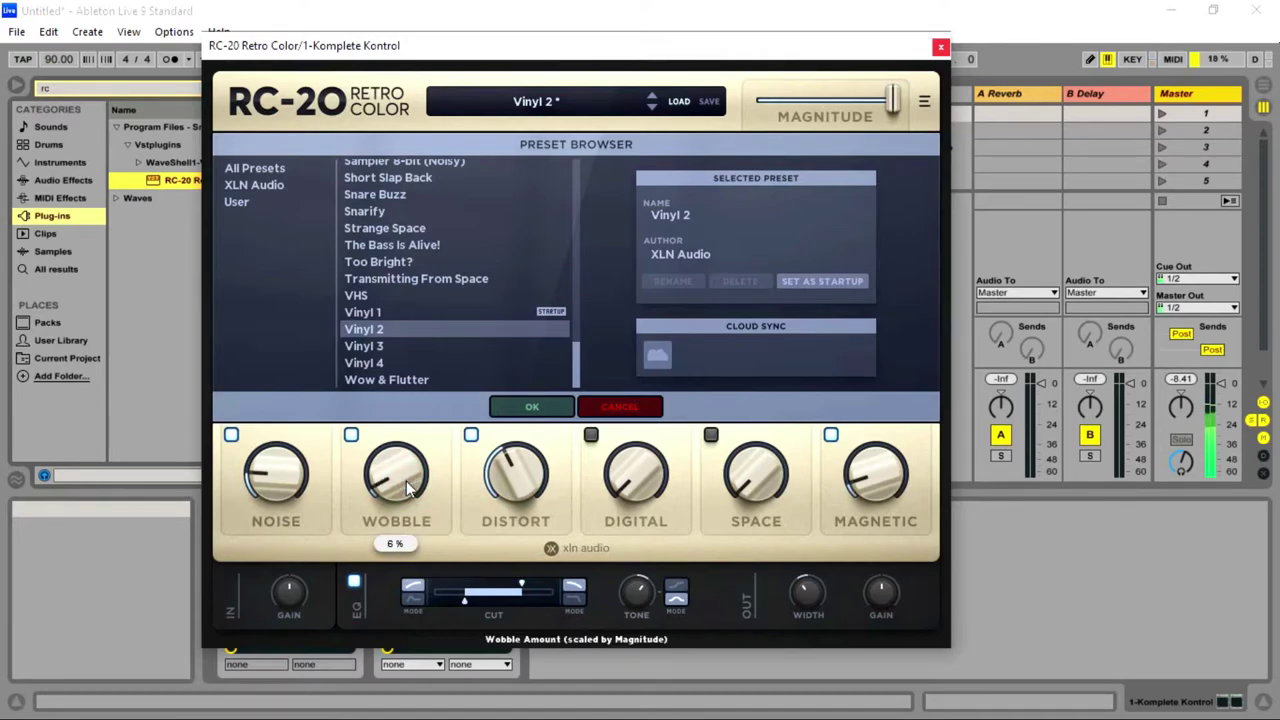
left_click_drag(406, 483, 416, 510)
left_click_drag(515, 472, 531, 545)
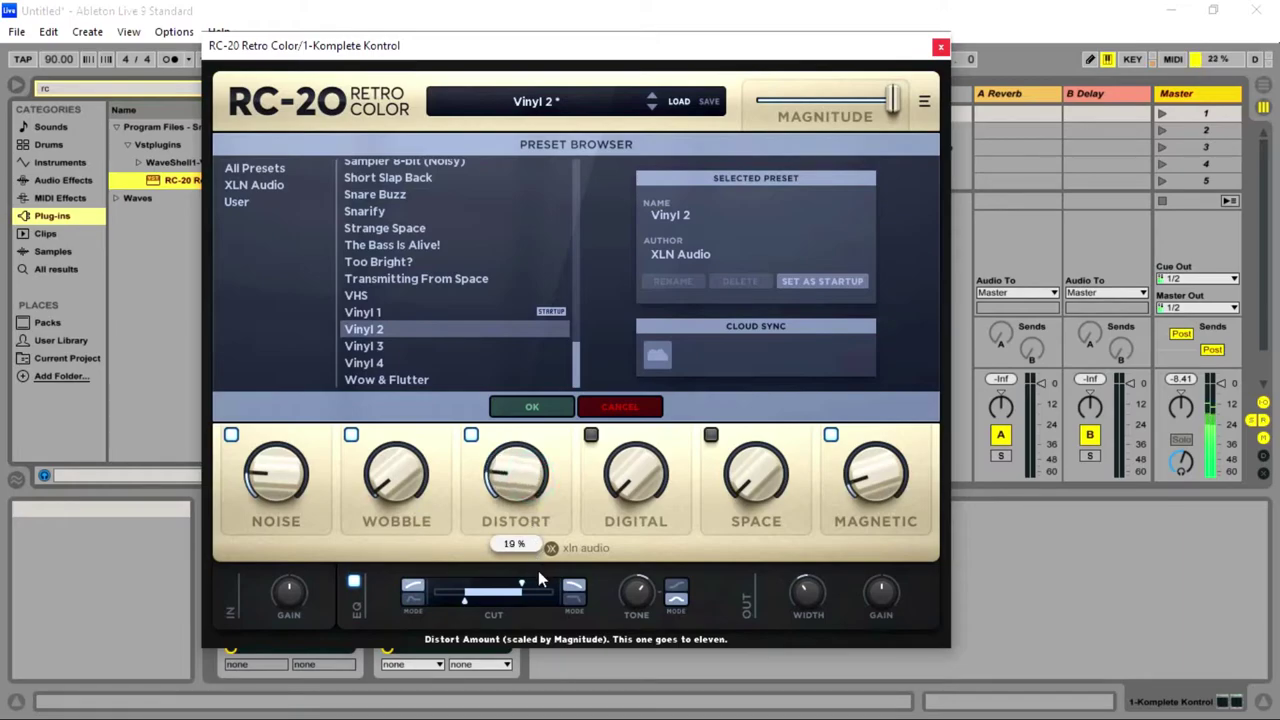
left_click(531, 485)
left_click_drag(531, 465, 530, 436)
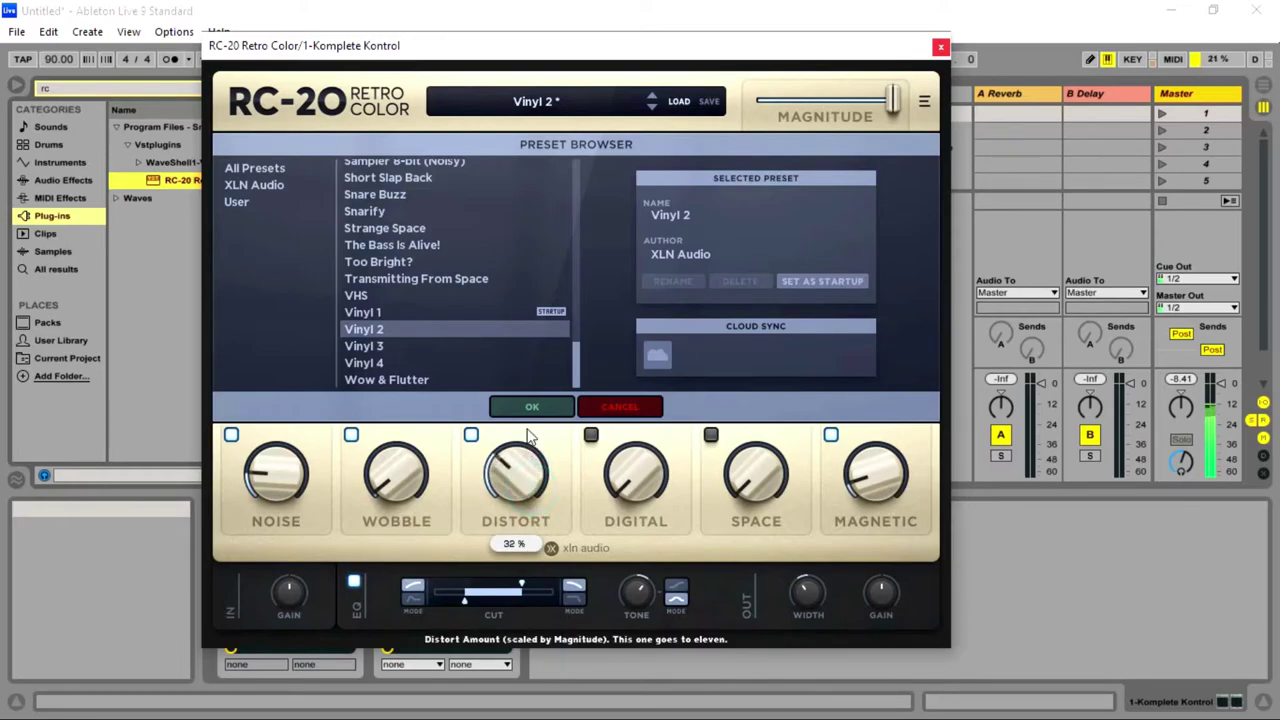
mouse_move(757, 466)
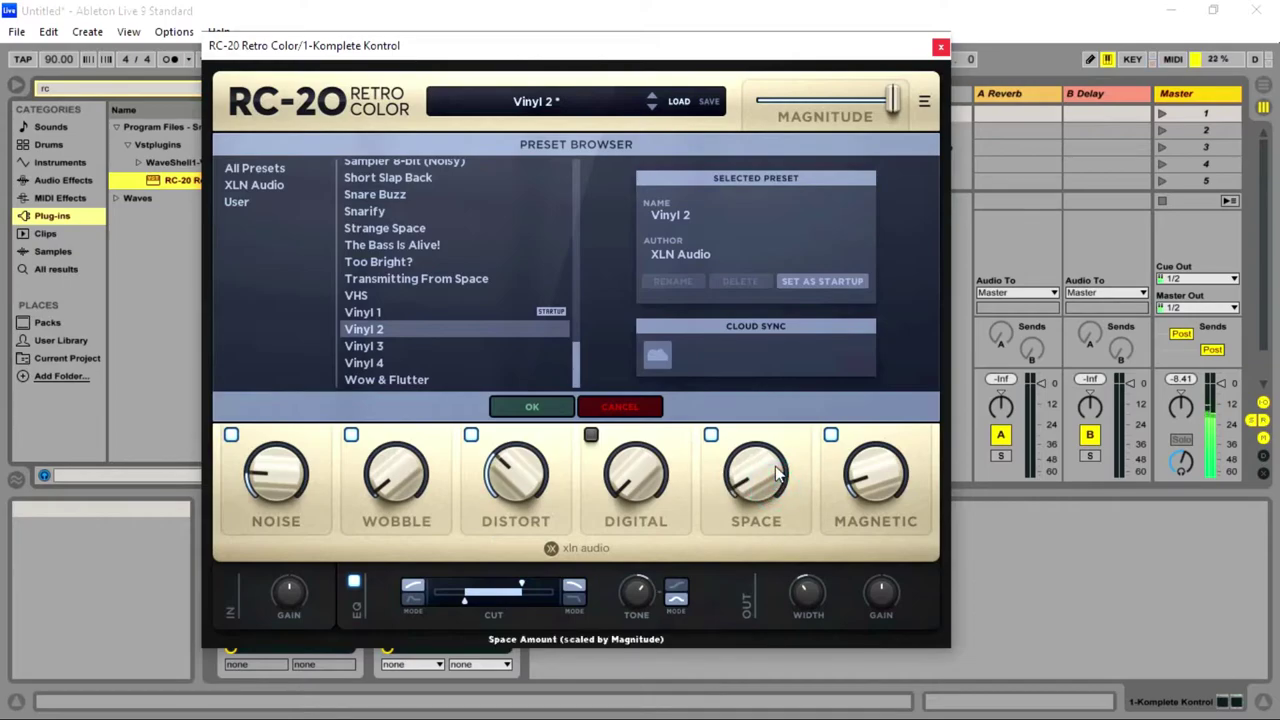
left_click(532, 407)
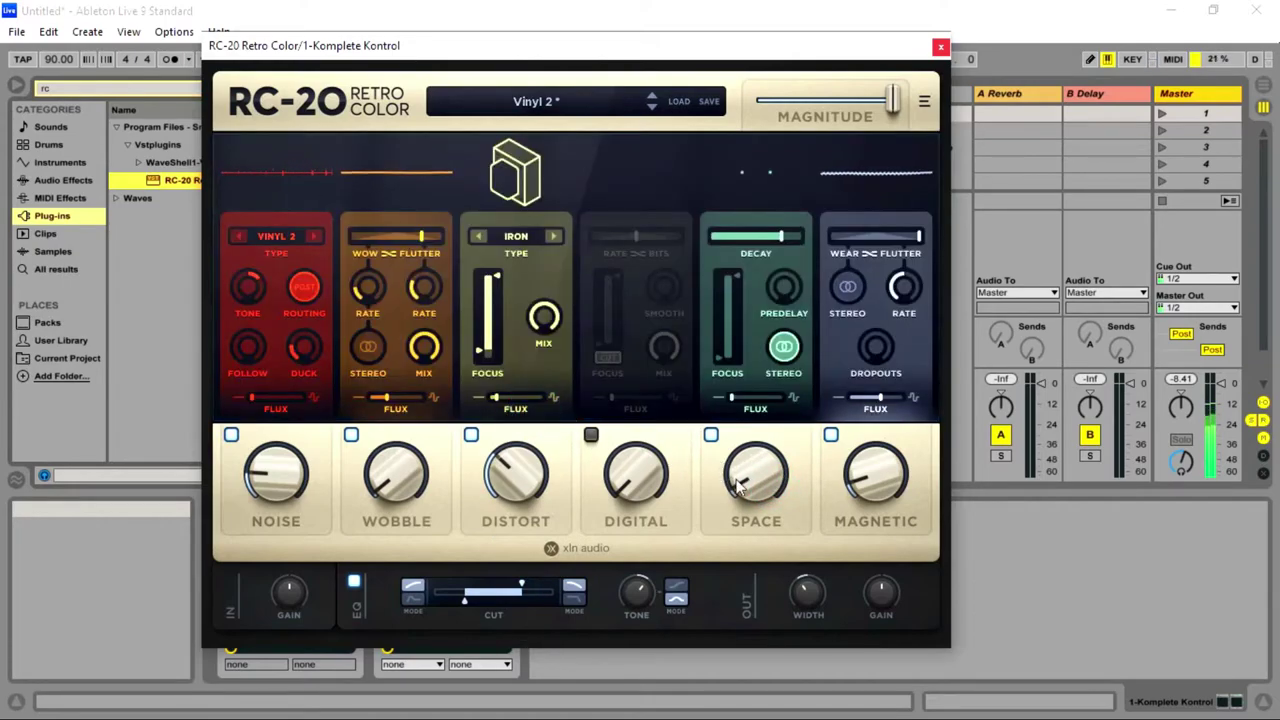
- Enable RC-20's Digital module, set its amount to 3 % and close the plug-in window
left_click(636, 483)
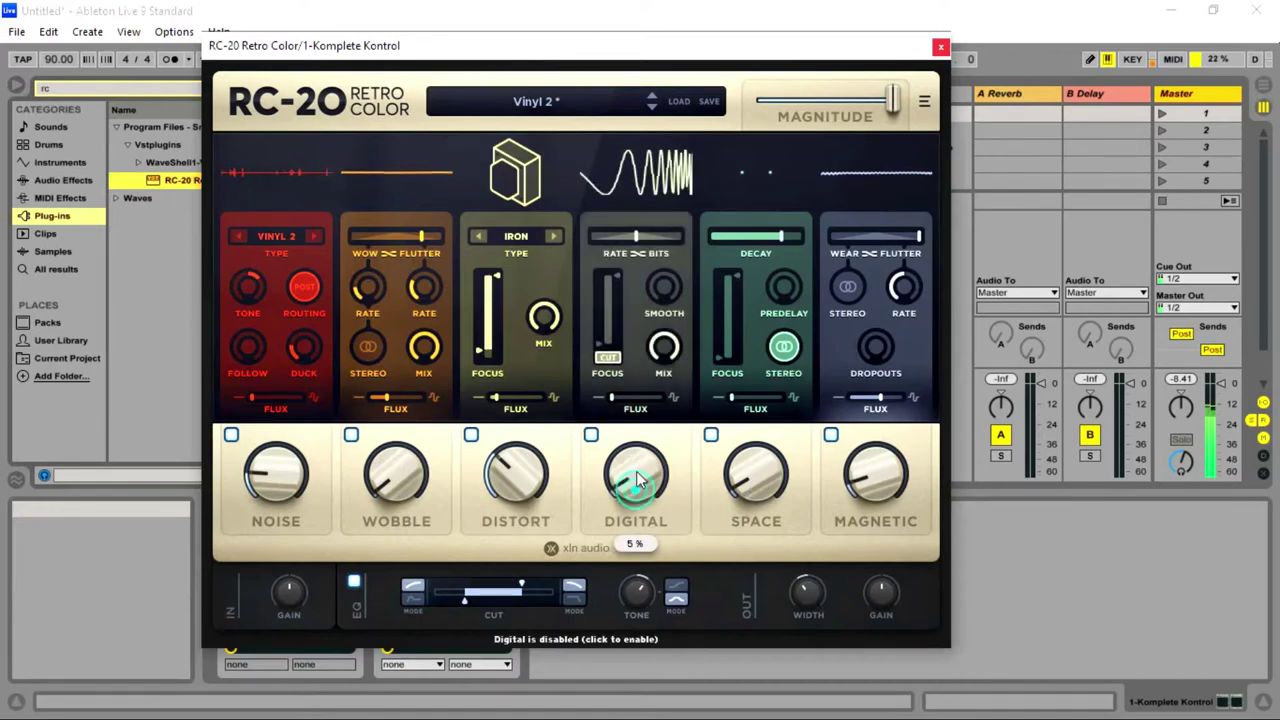
left_click_drag(638, 480, 632, 495)
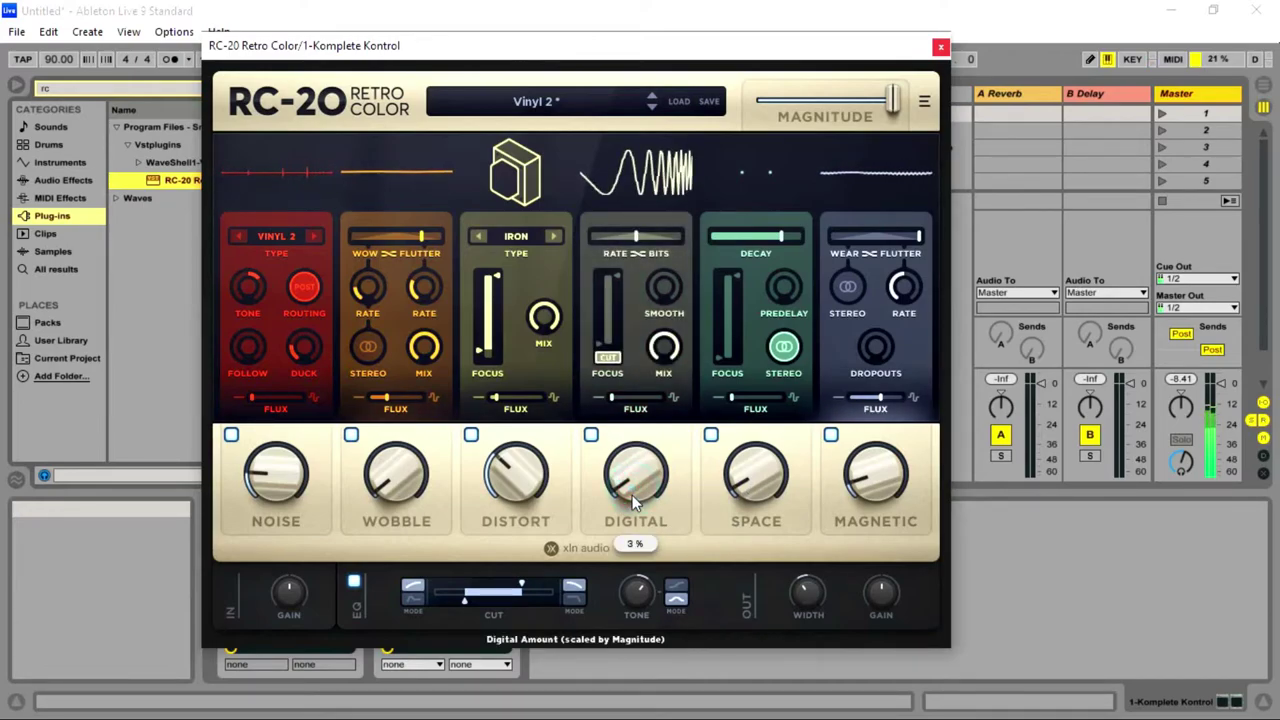
mouse_move(755, 471)
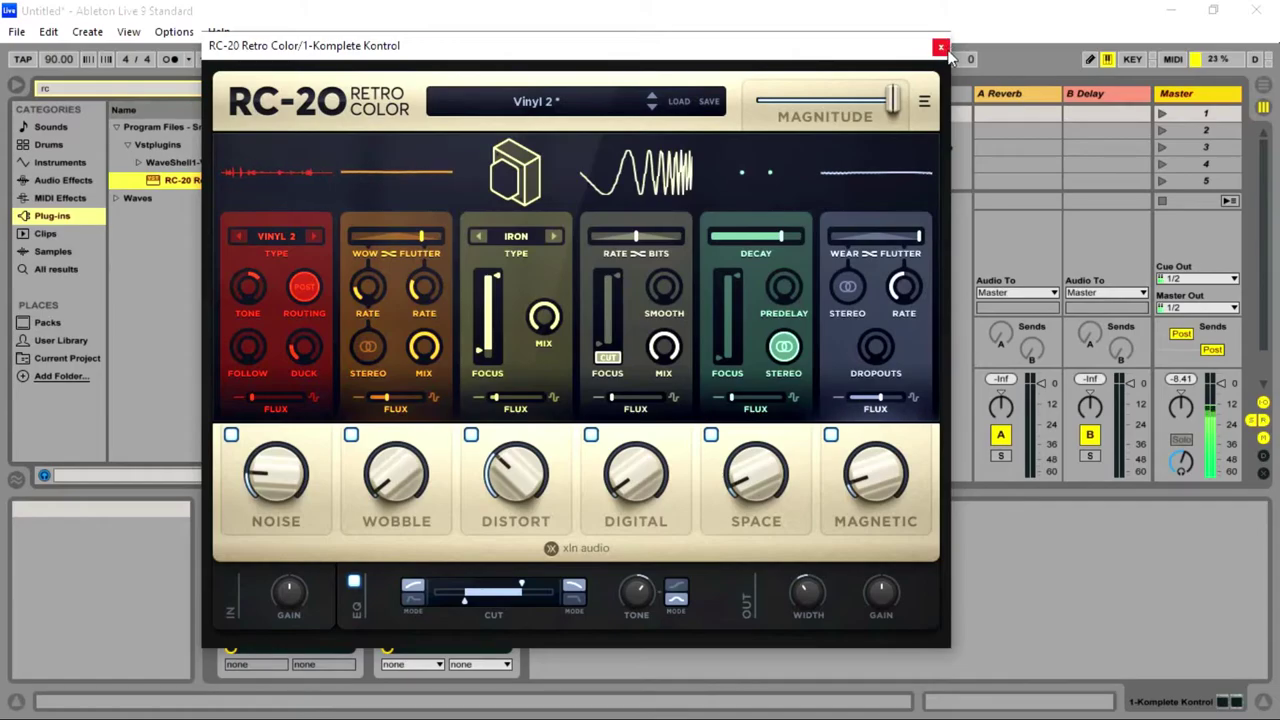
left_click(941, 48)
- Duplicate the Grand Piano track
left_click(588, 108)
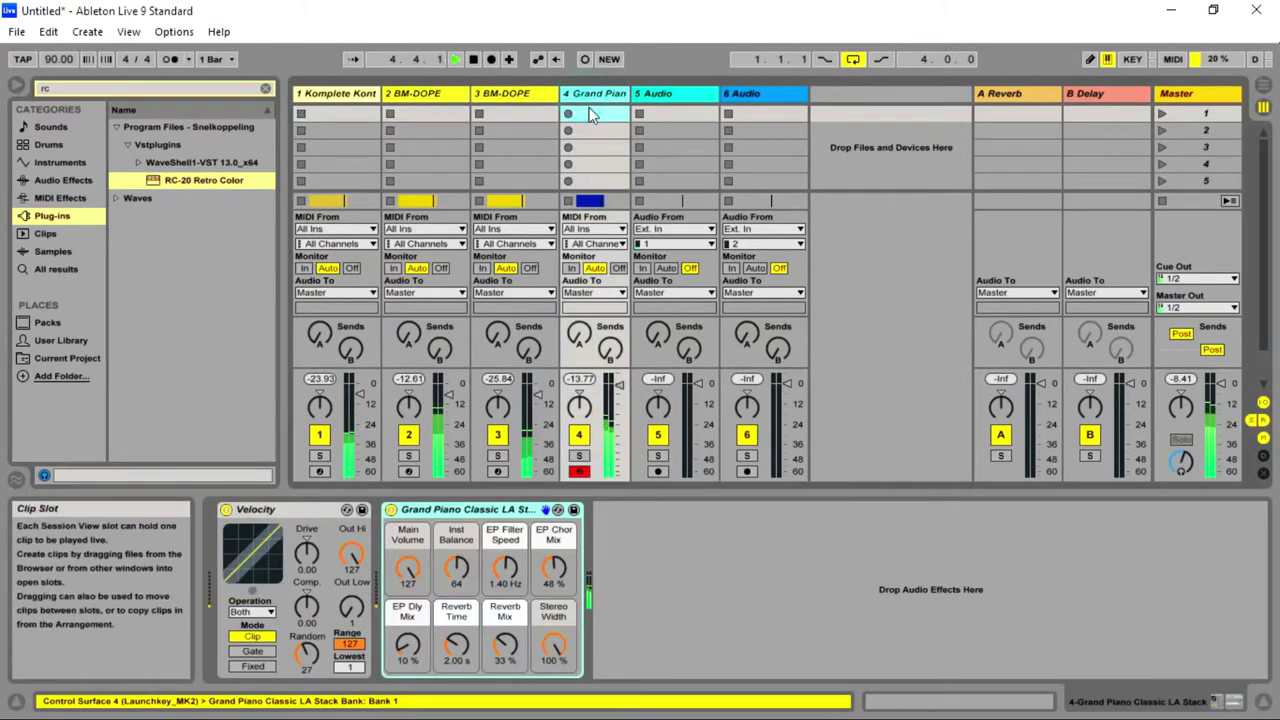
right_click(592, 116)
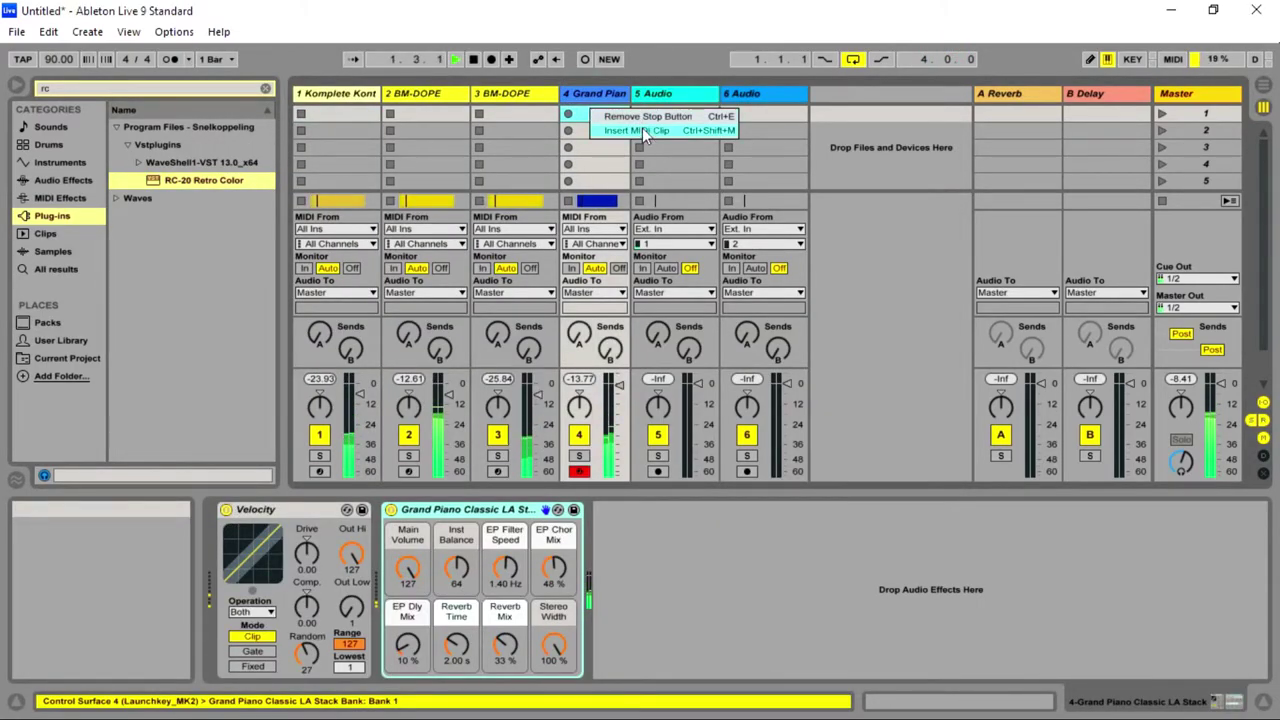
left_click(585, 93)
right_click(585, 93)
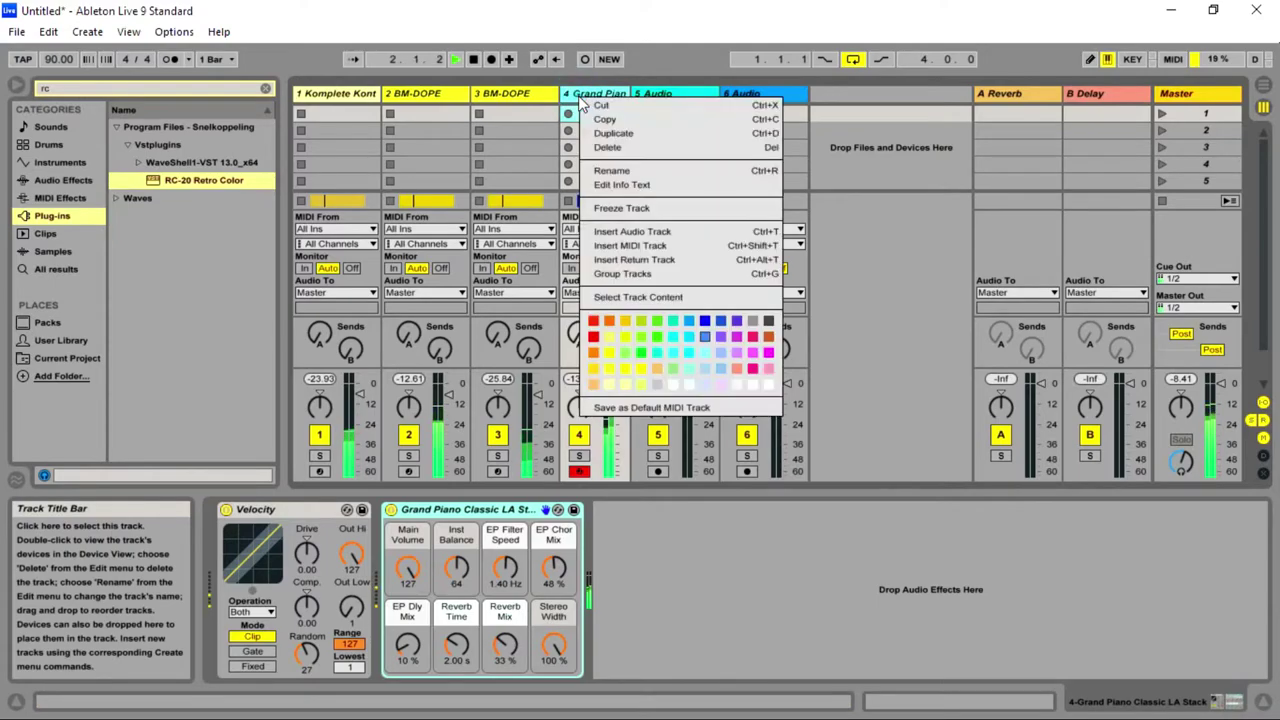
left_click(645, 140)
- Try deleting the clip on the duplicated Grand Piano track in the arrangement, and undo the deletion
key("Tab")
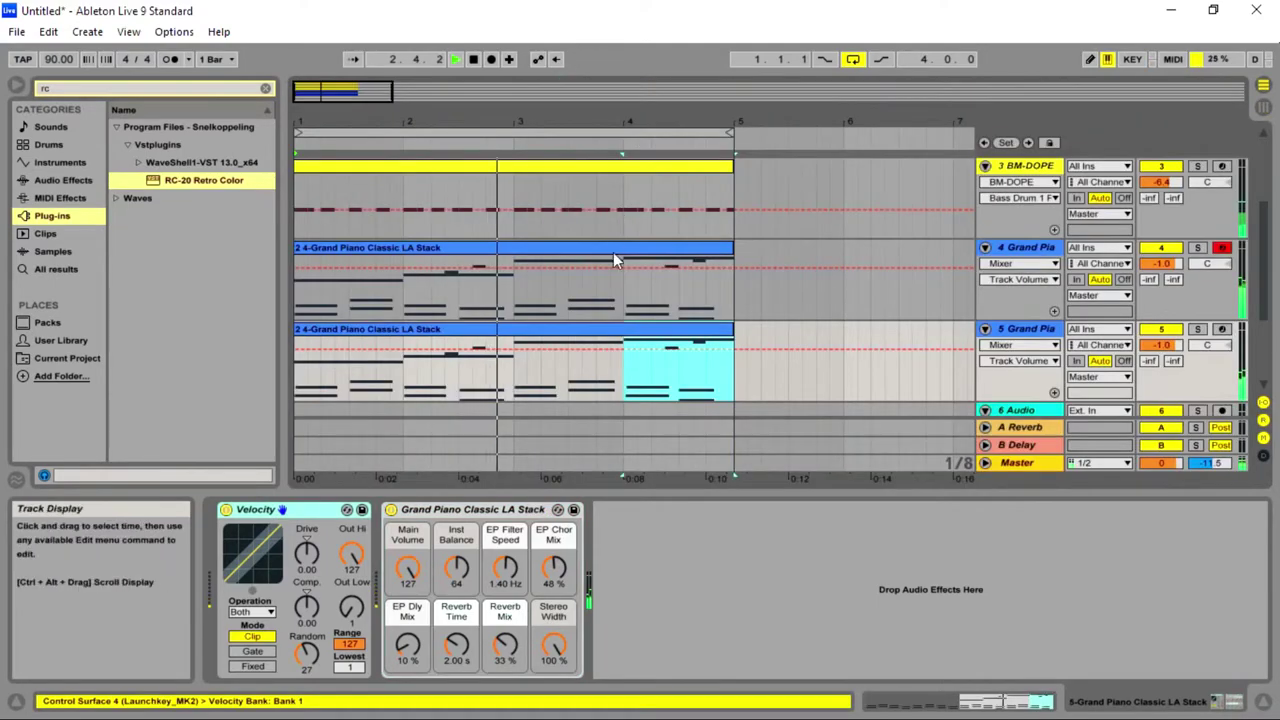
left_click(585, 330)
key("Delete")
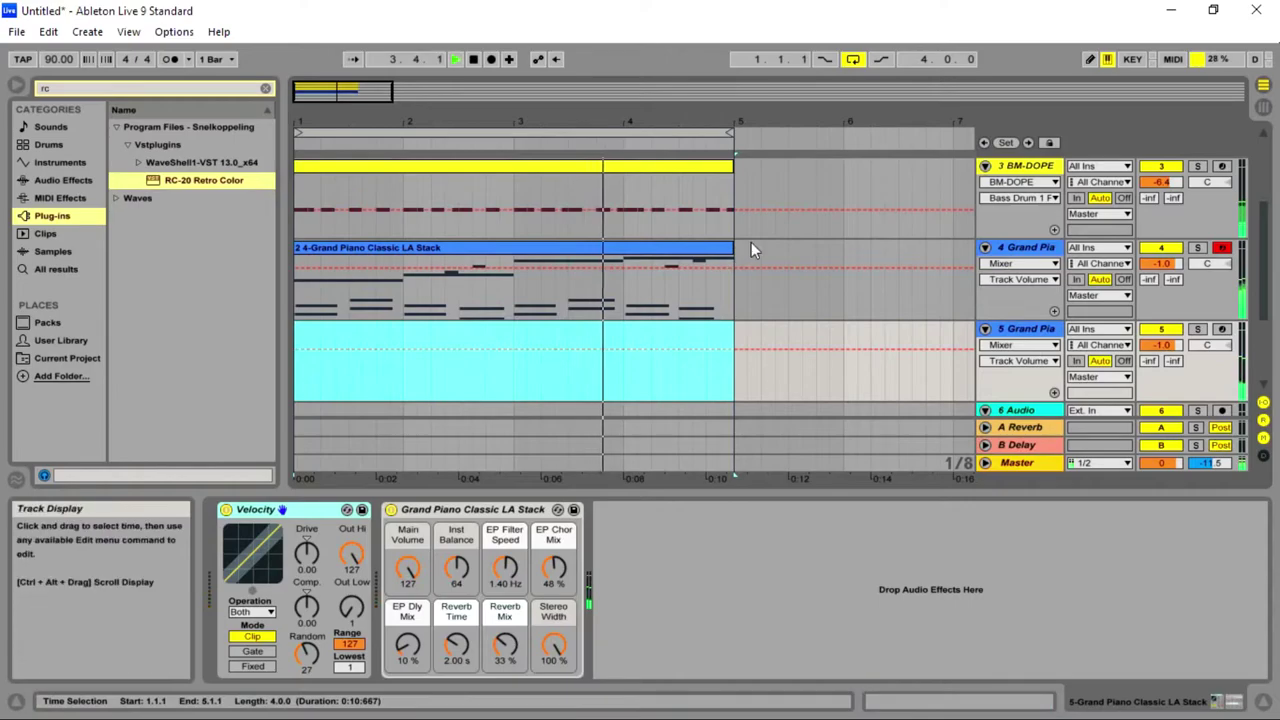
key("ctrl+z")
key("Tab")
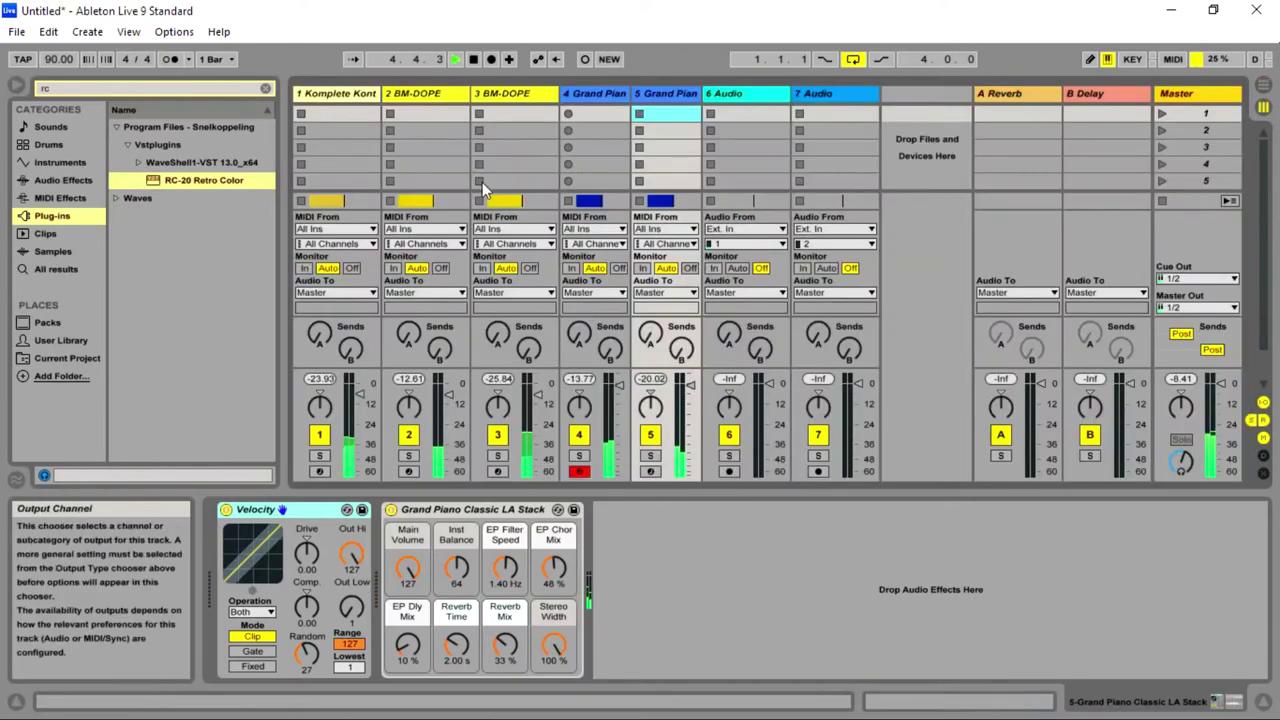
- Clear the browser search and add the Arpeggiator MIDI effect to the duplicated Grand Piano track
left_click(78, 200)
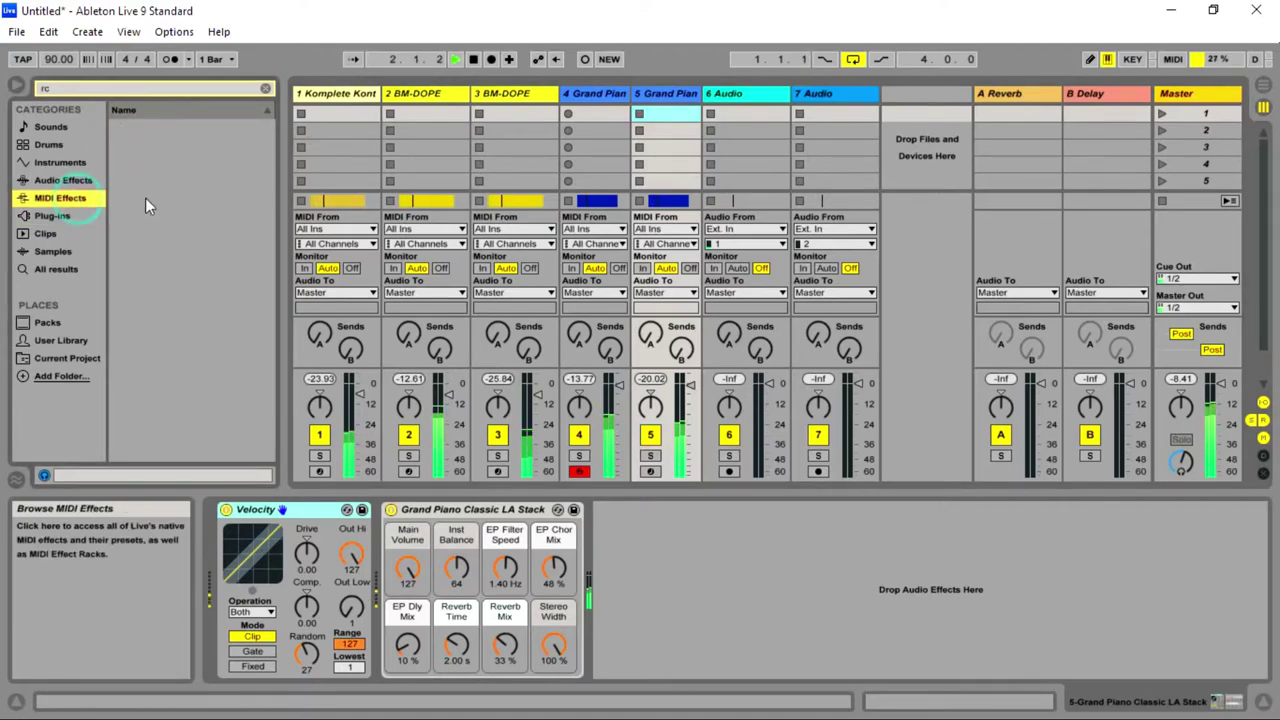
left_click(258, 88)
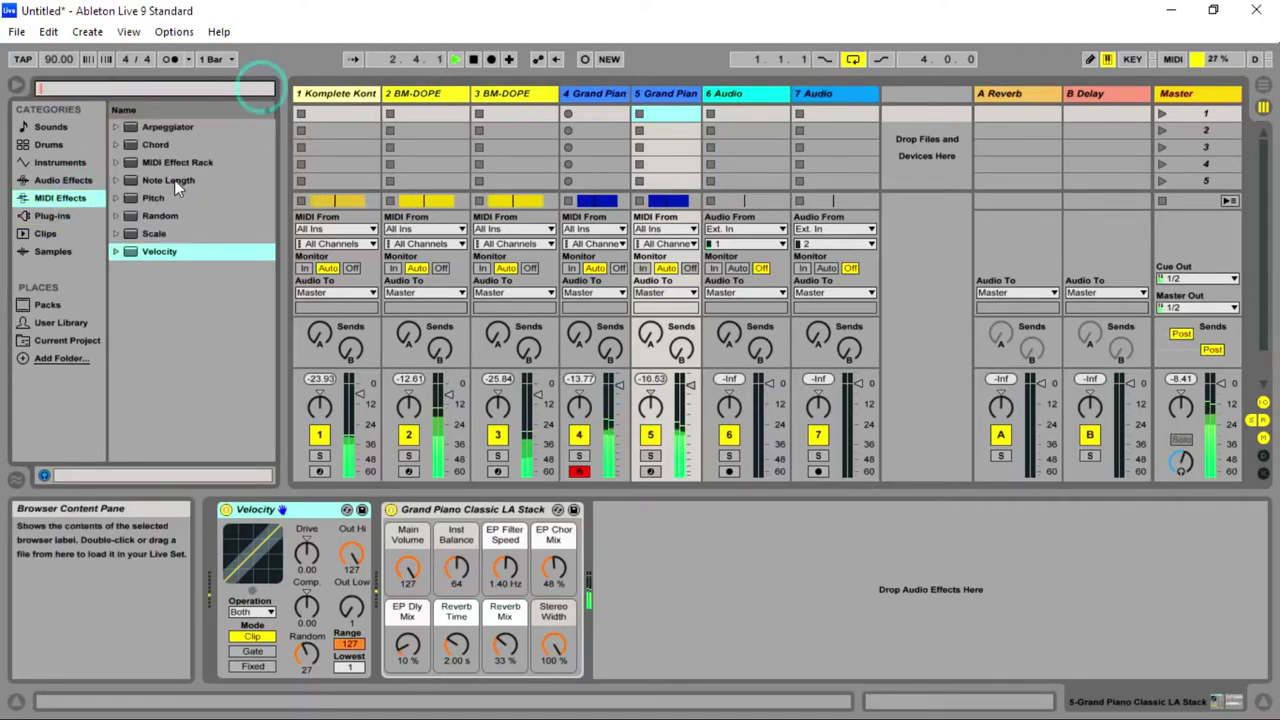
double_click(183, 127)
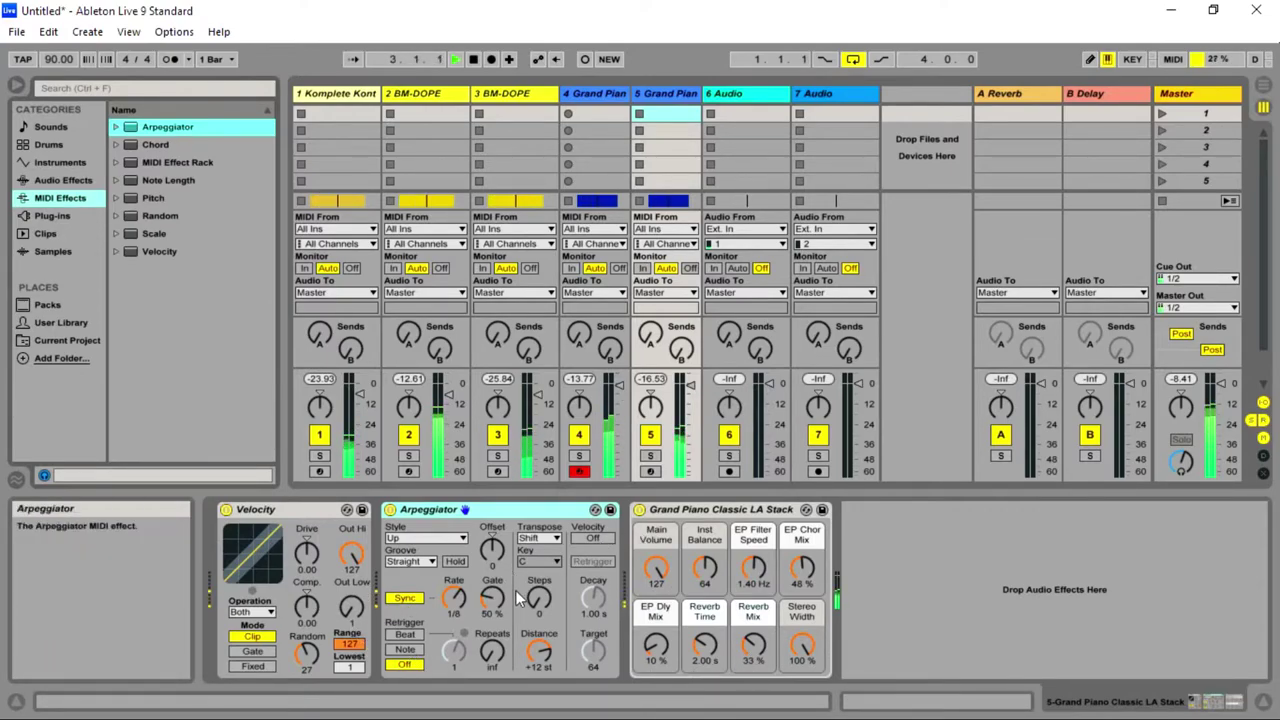
- Try several Steps and Distance values on the Arpeggiator, ending with Steps 2, Distance -10 st and Repeats 13
left_click_drag(538, 598, 538, 582)
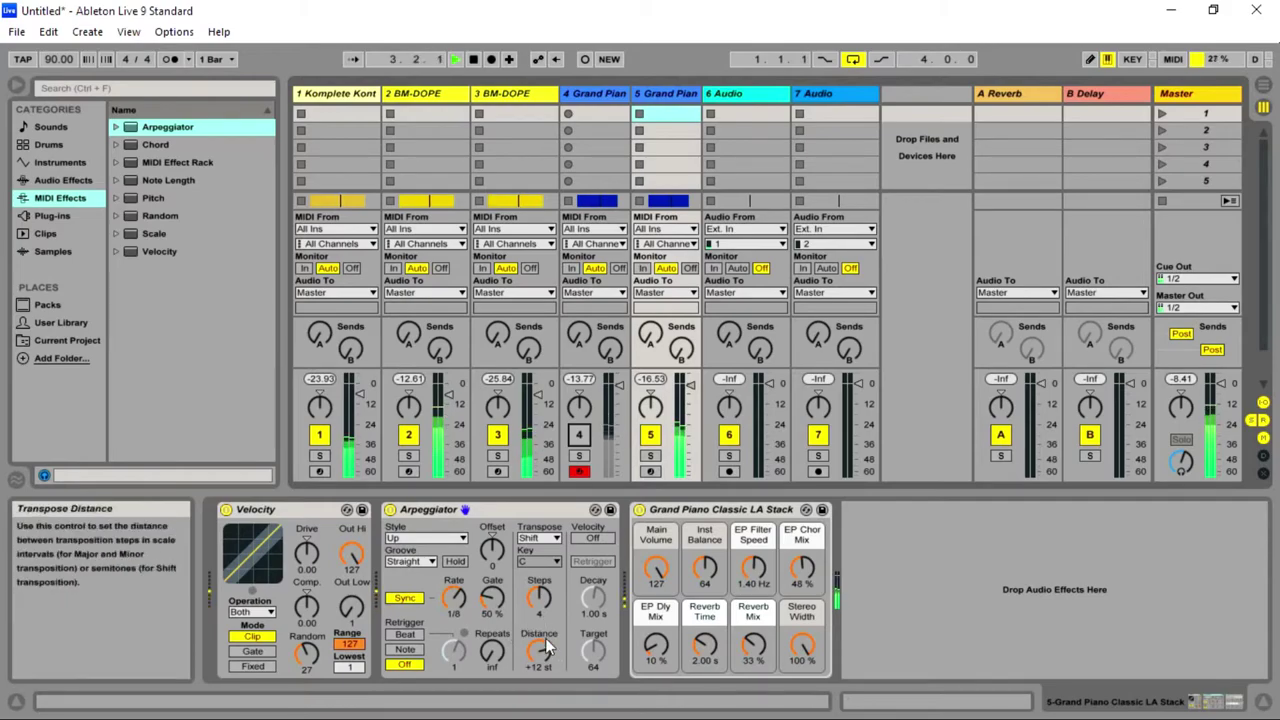
left_click(539, 598)
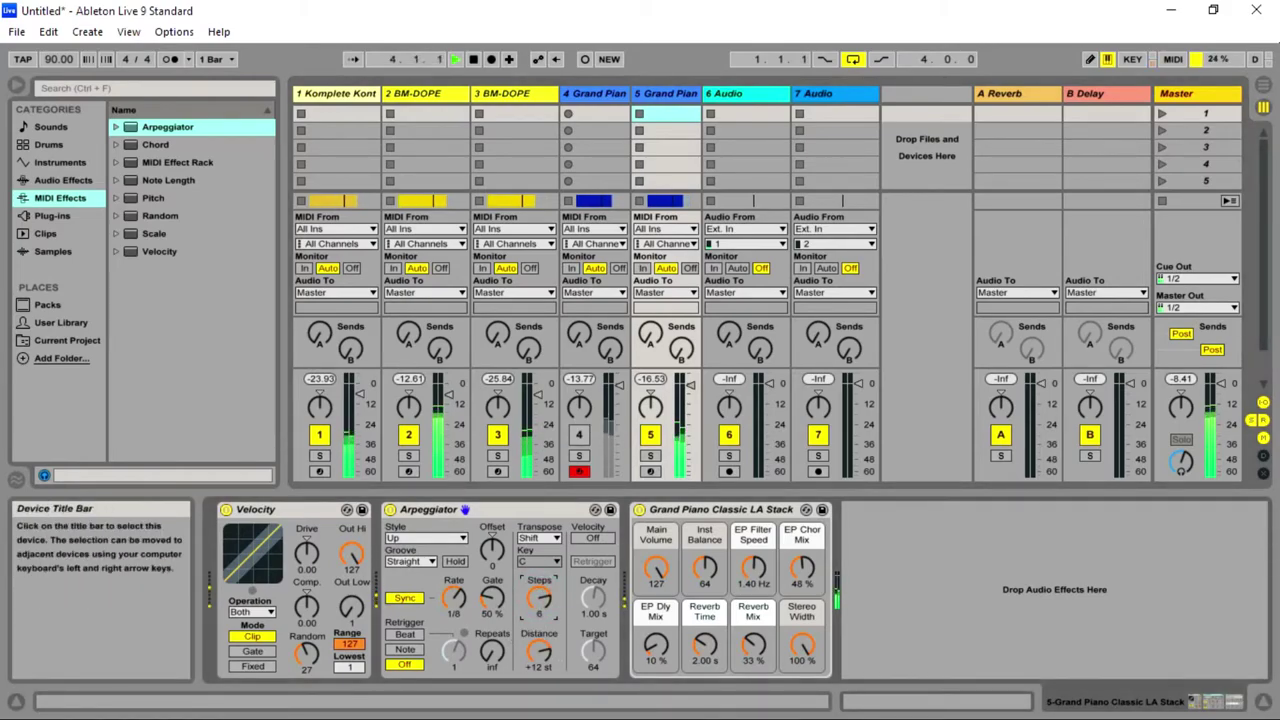
left_click_drag(541, 646, 541, 700)
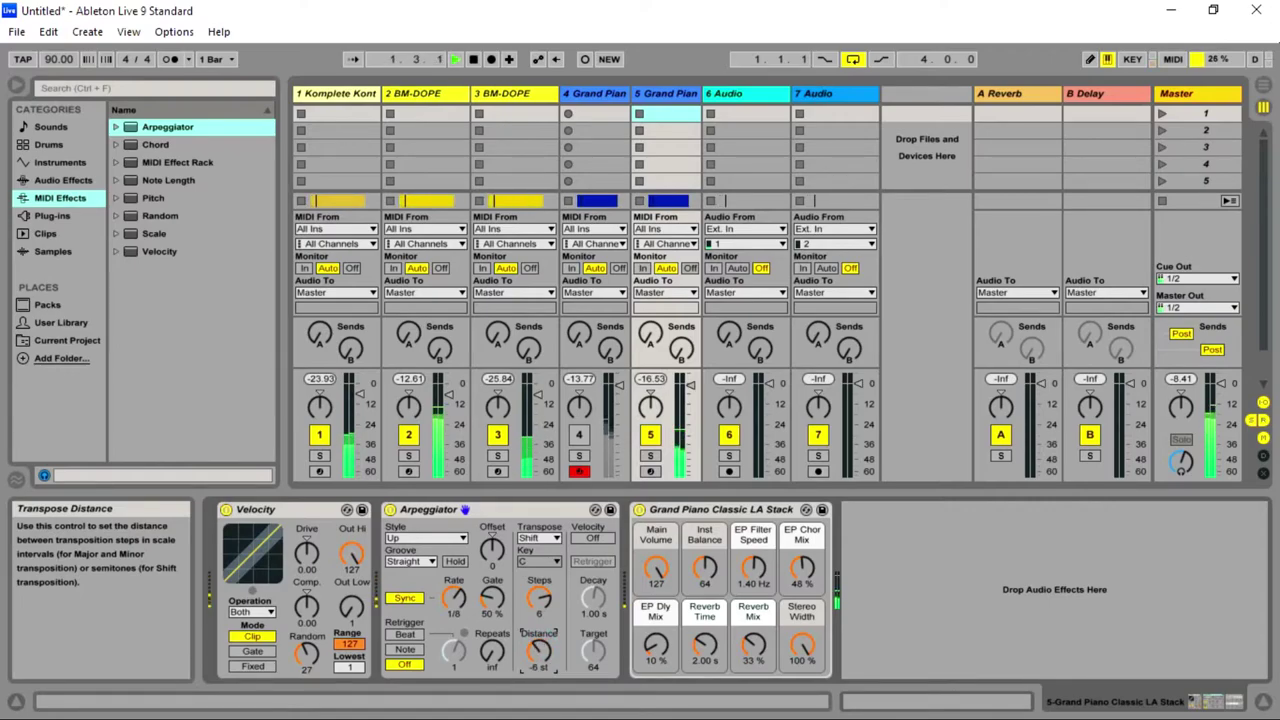
mouse_move(539, 598)
left_mouse_down()
mouse_move(539, 616)
mouse_move(551, 601)
left_mouse_up()
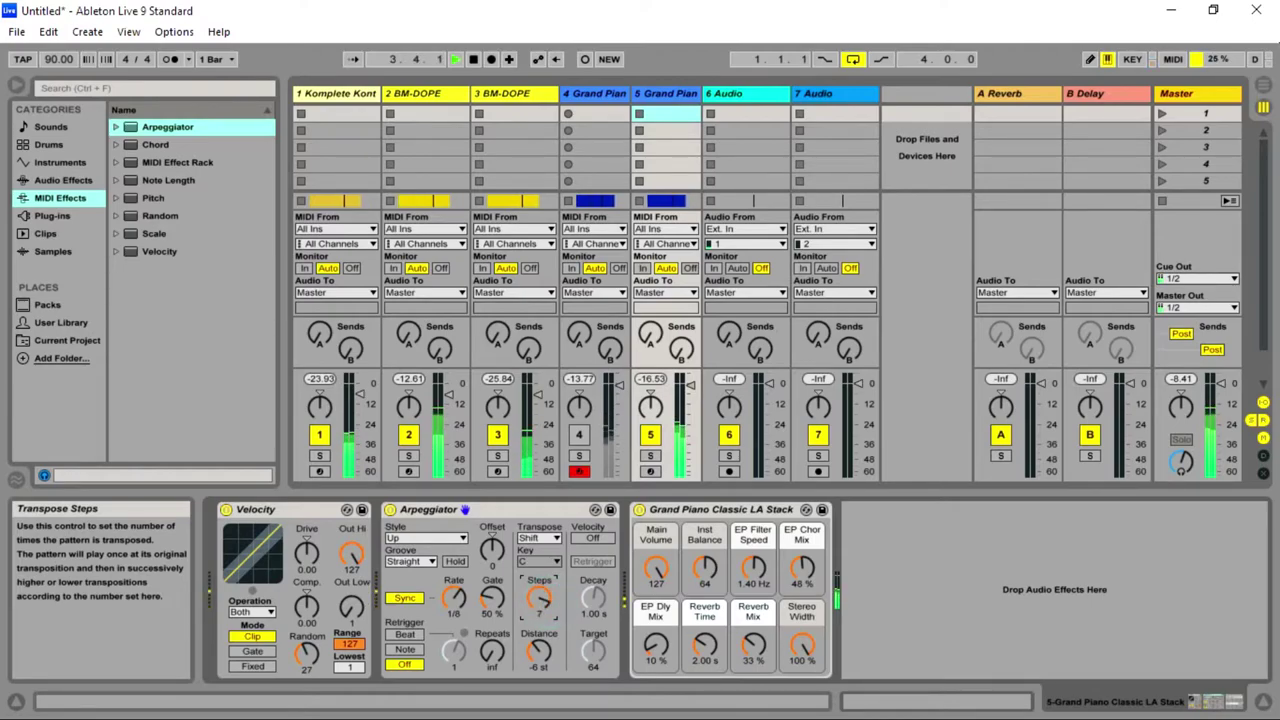
left_click_drag(539, 650, 539, 626)
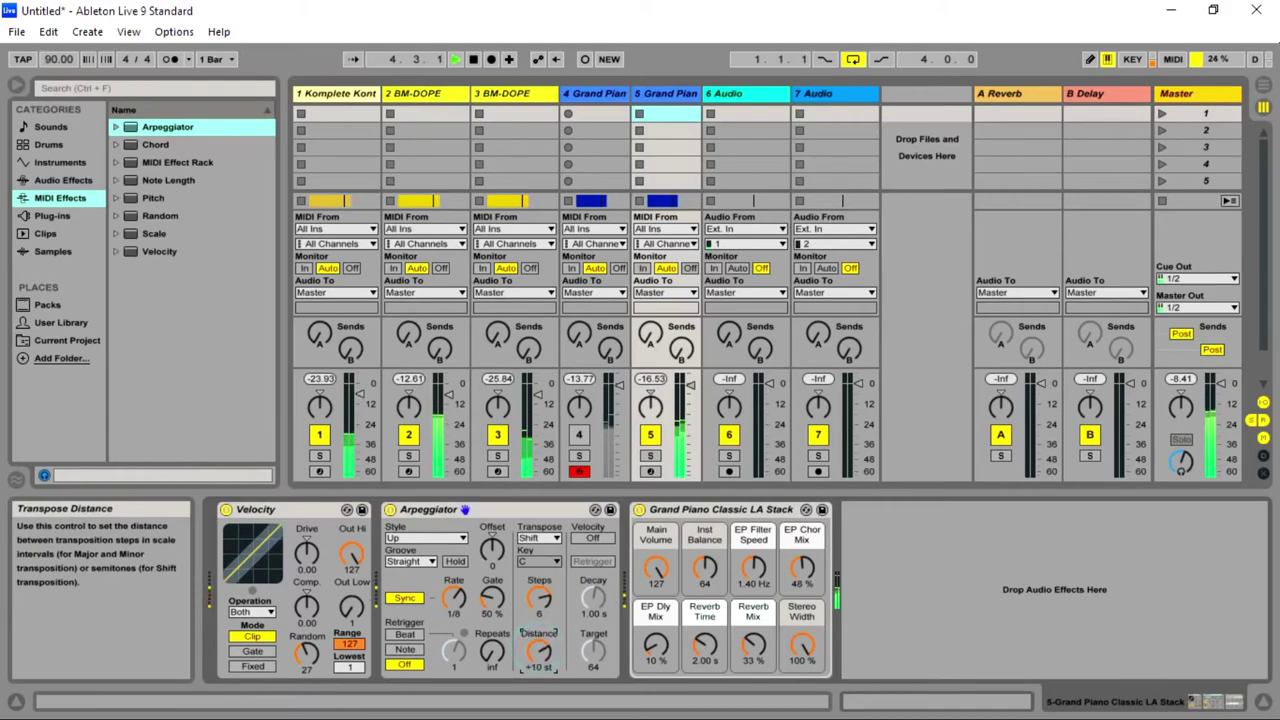
left_click_drag(539, 626, 539, 663)
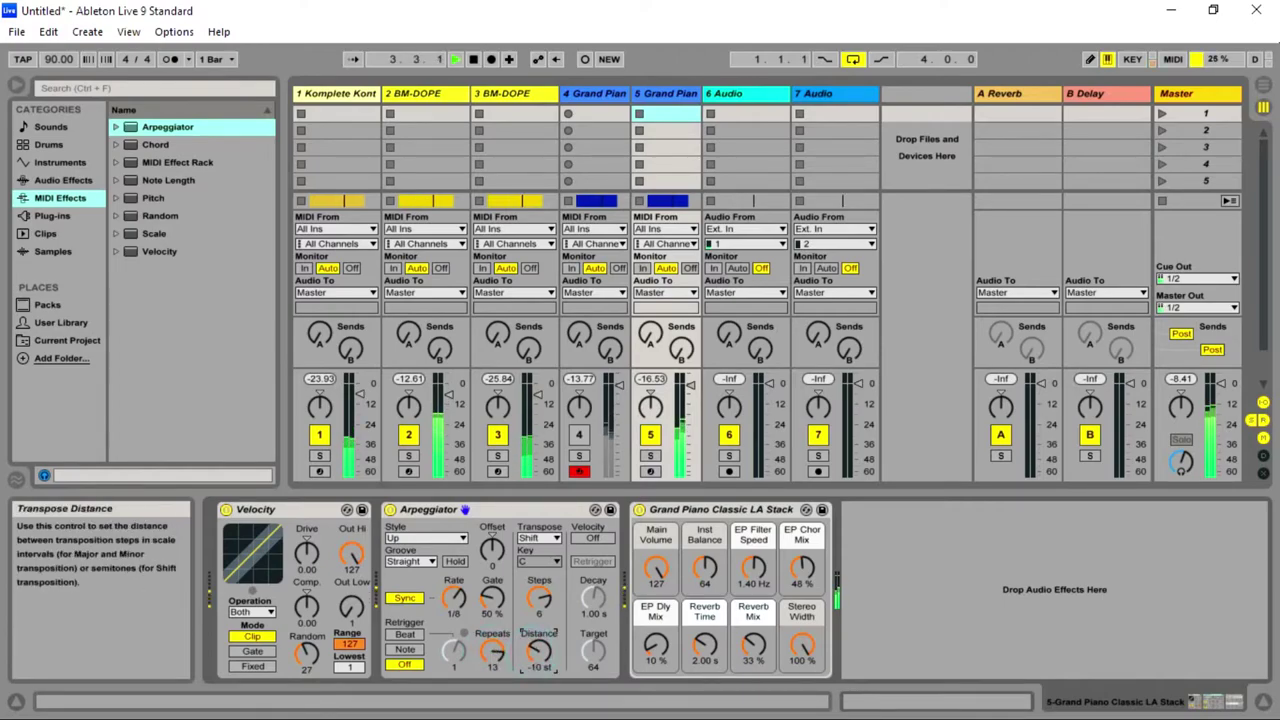
left_click_drag(539, 598, 539, 610)
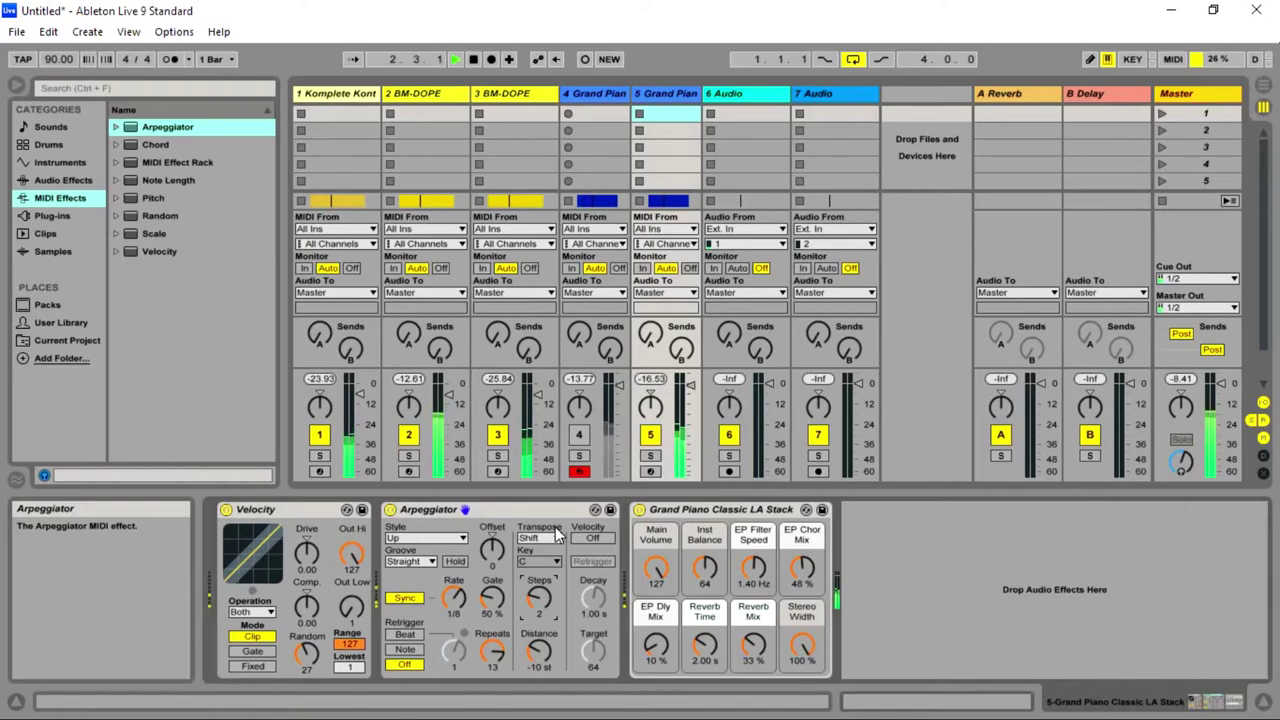
- Lower track 5's volume and set the Arpeggiator to Rate 1/16, Gate 159 %, Steps 5, Distance -16 st and Repeats 14
left_click_drag(690, 385, 690, 390)
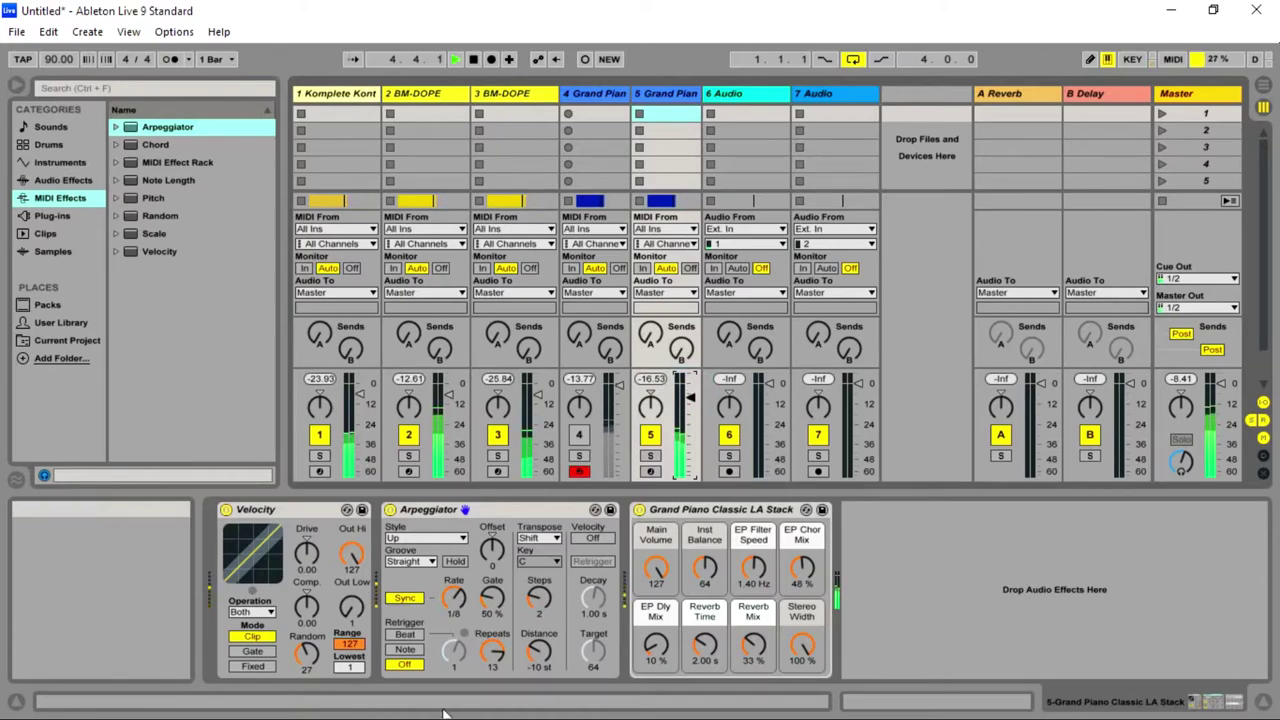
left_click_drag(453, 598, 539, 588)
left_click_drag(539, 650, 492, 642)
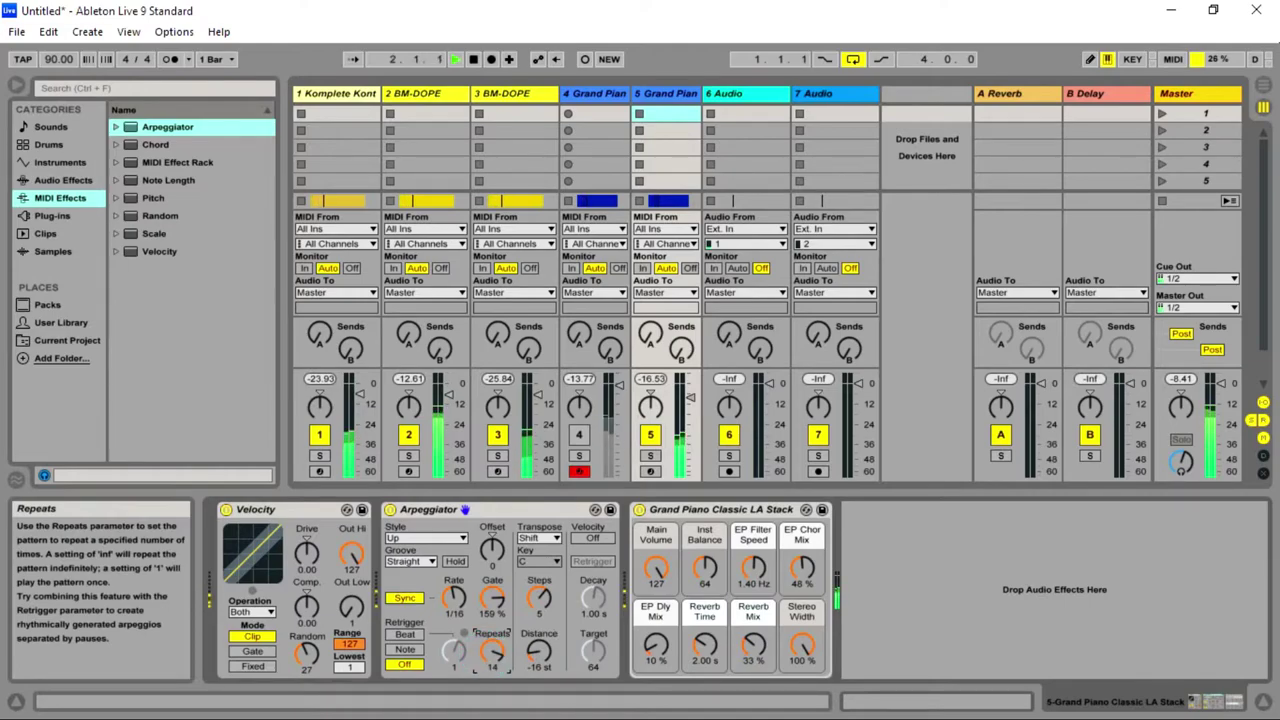
- Try other Arpeggiator settings on track 5: Steps 8, Rate 1/12, Gate 112 %, Repeats 16 and Distance +1 st
left_click(539, 597)
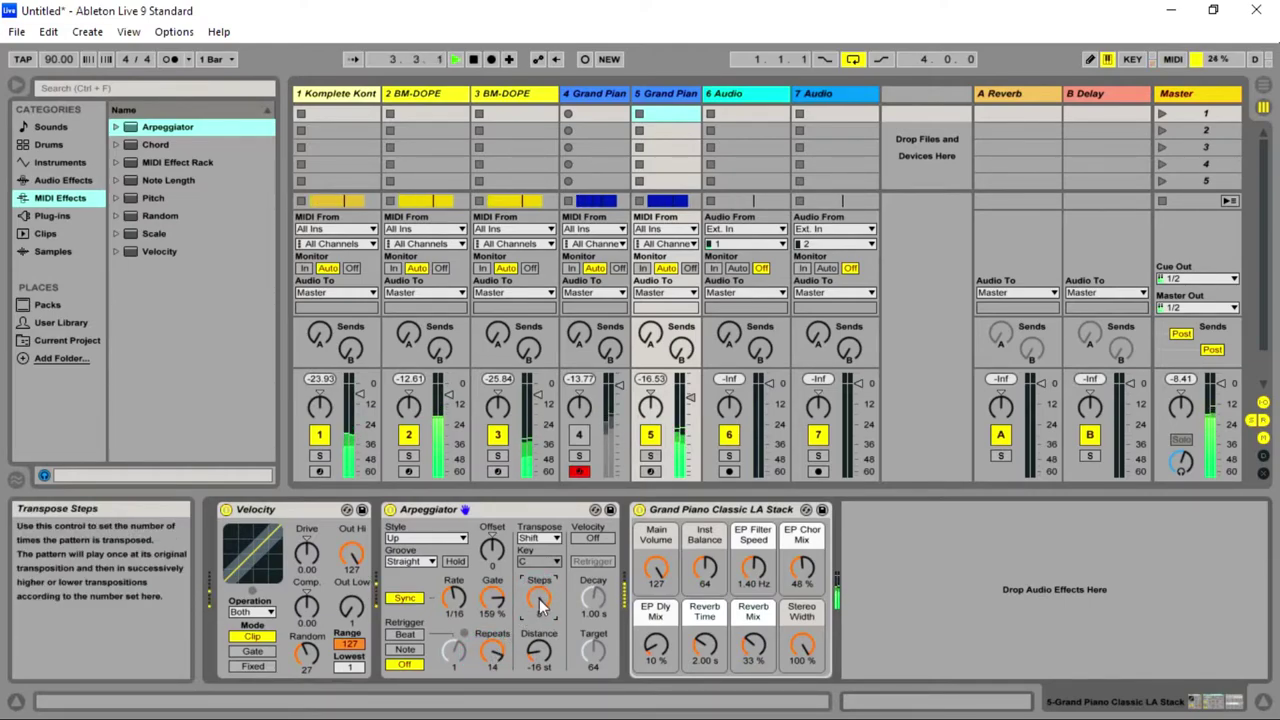
left_click_drag(503, 612, 453, 580)
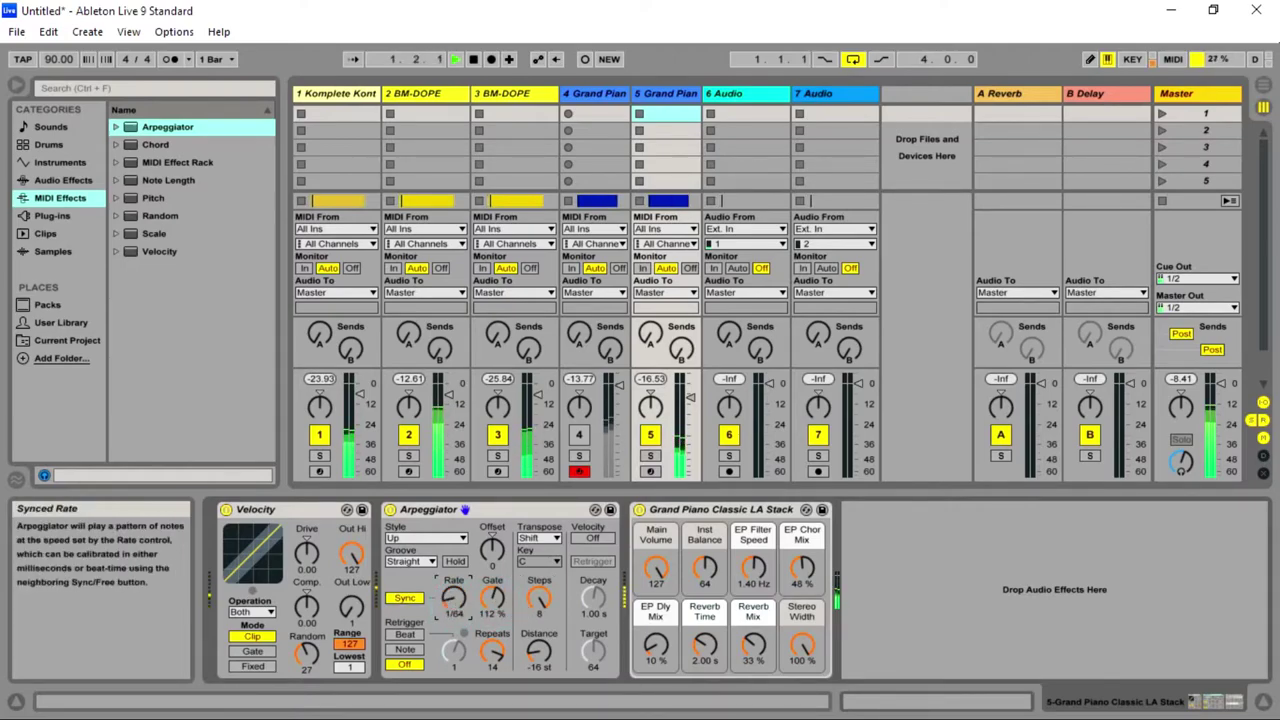
left_click(493, 655)
left_click(533, 652)
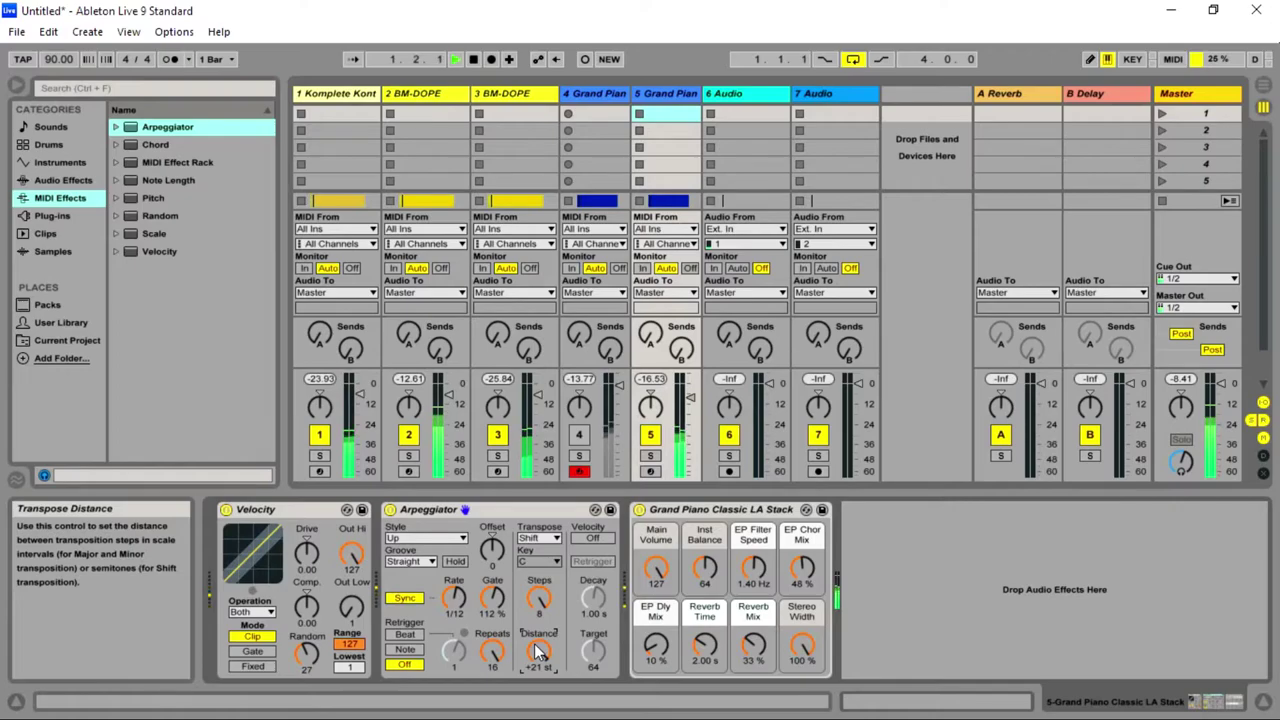
left_click_drag(537, 651, 537, 670)
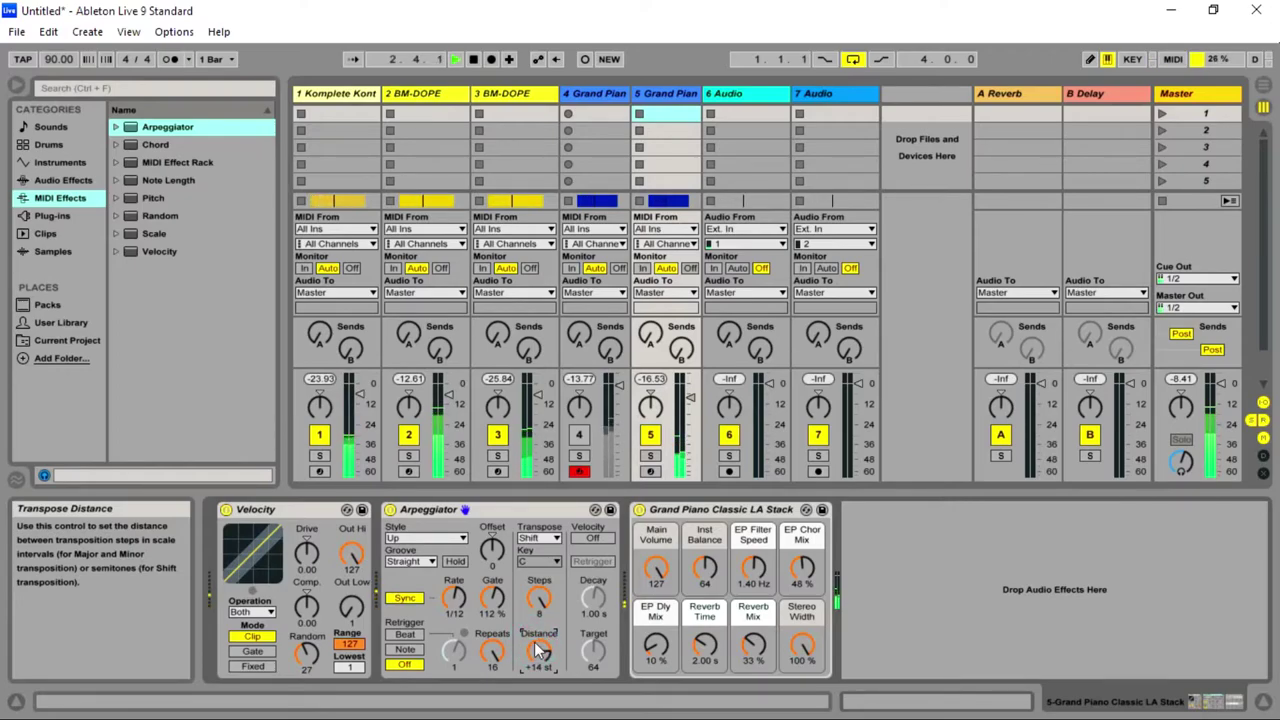
left_click_drag(540, 651, 540, 678)
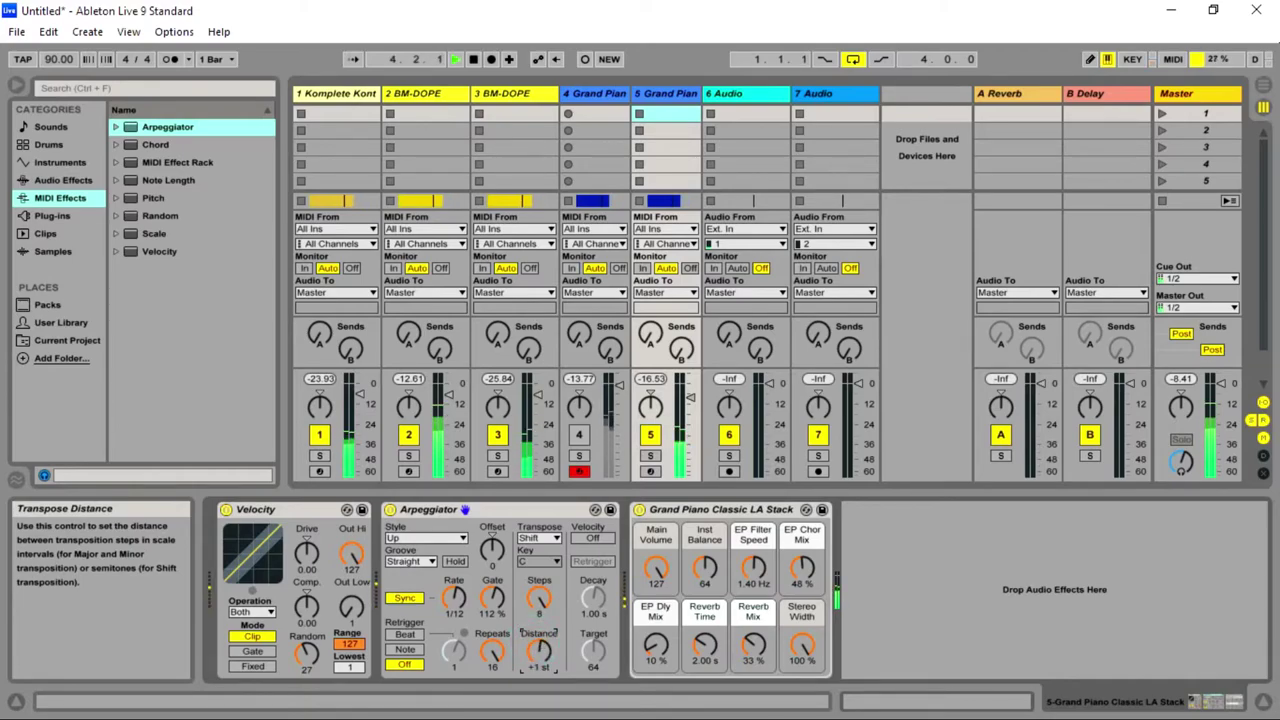
- Delete the duplicated Grand Piano track, track 5, from the session
right_click(660, 104)
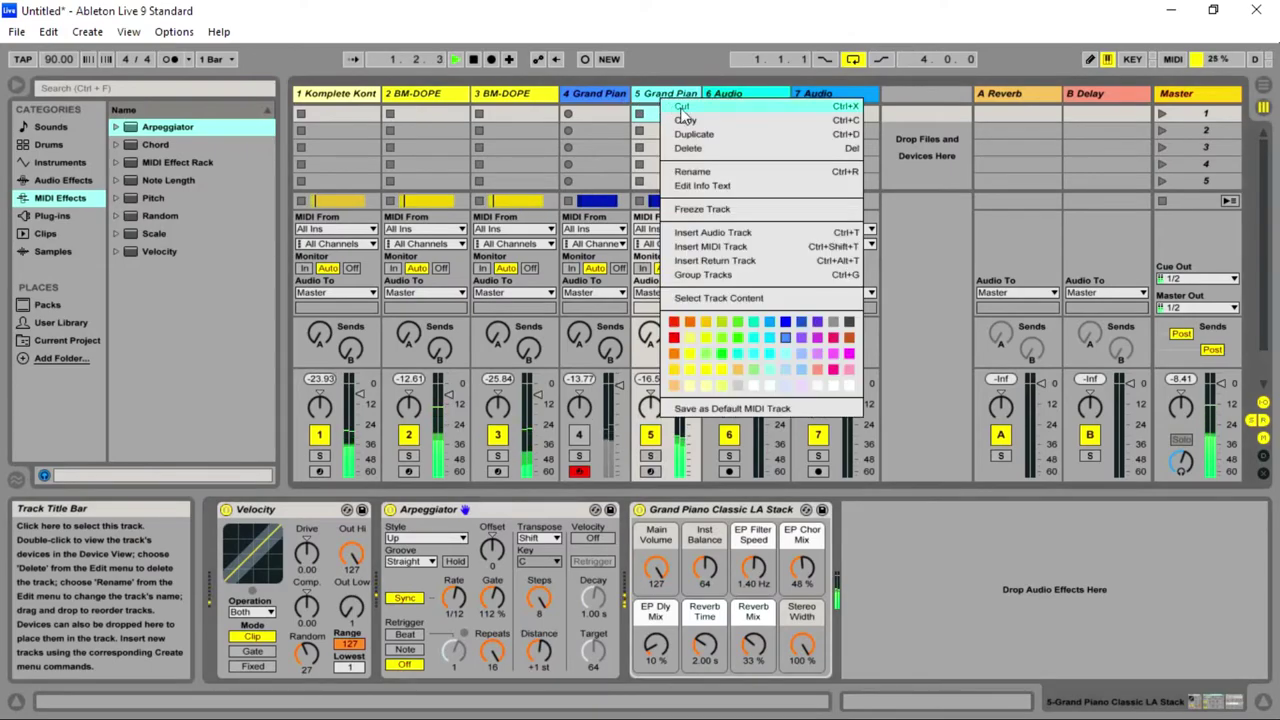
left_click(711, 152)
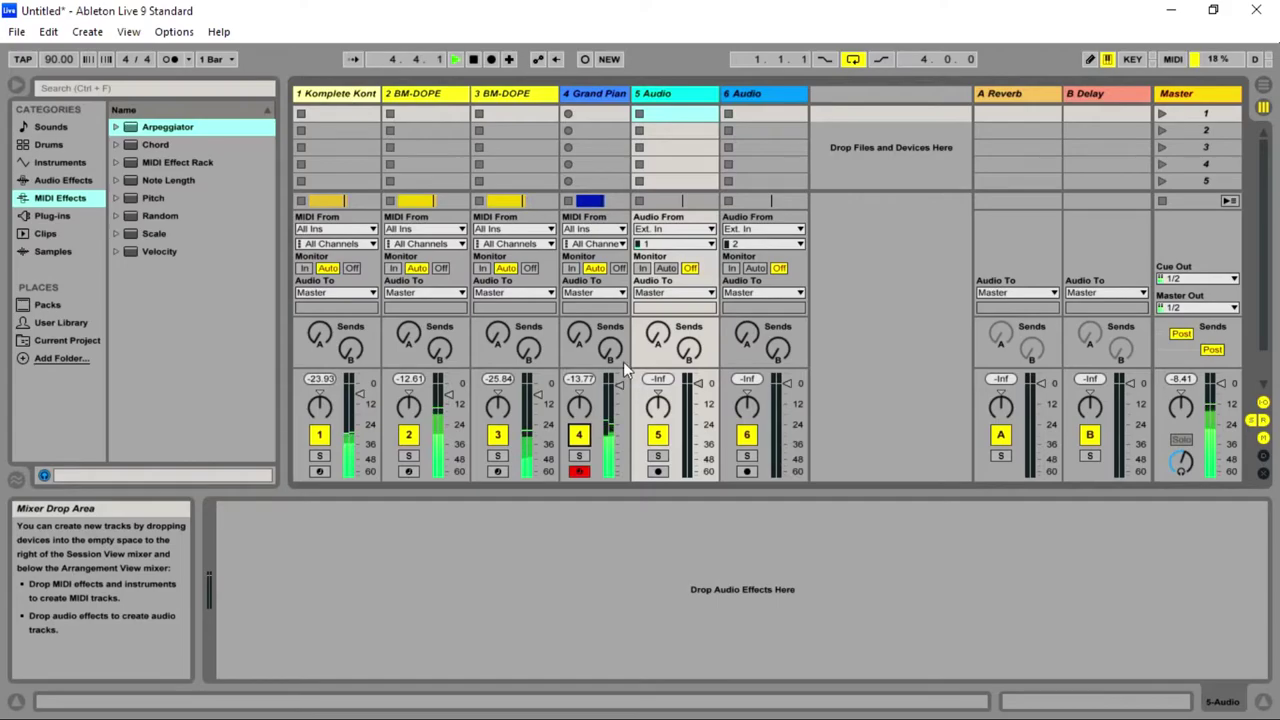
- Find the Instrument Rack among the built-in instruments and add it as a new track after the two audio tracks
left_click(251, 91)
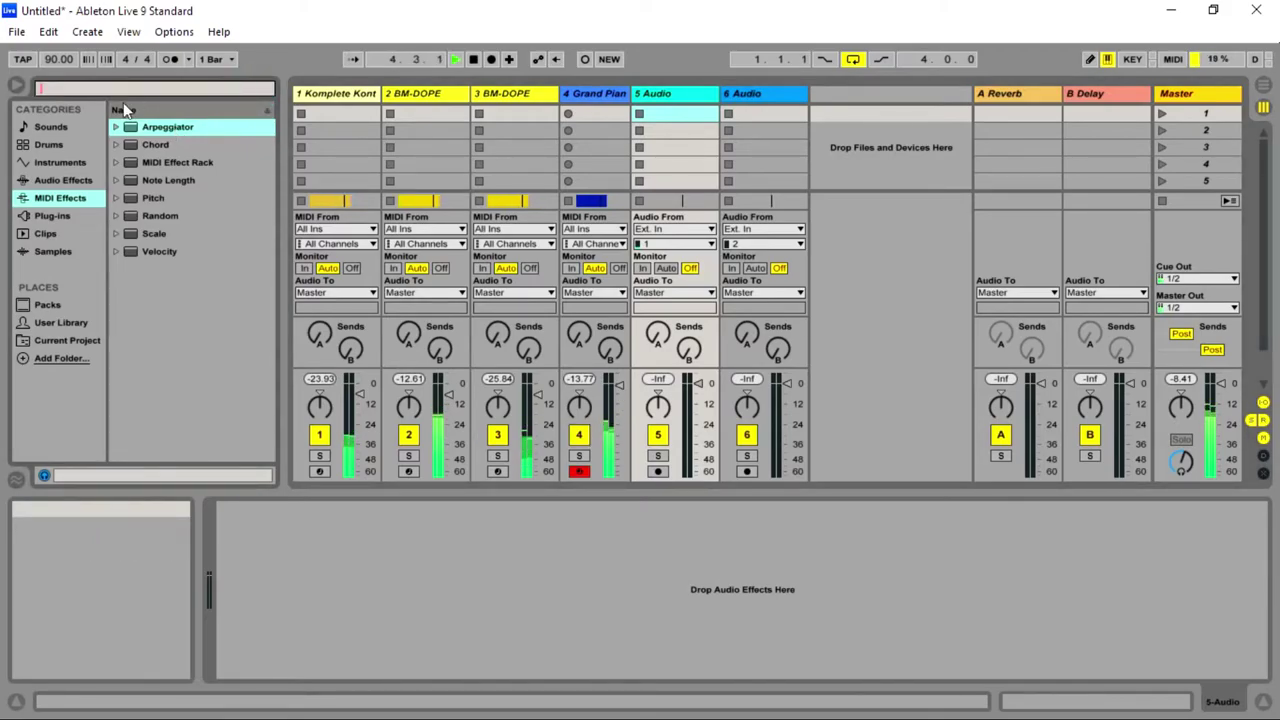
left_click(66, 214)
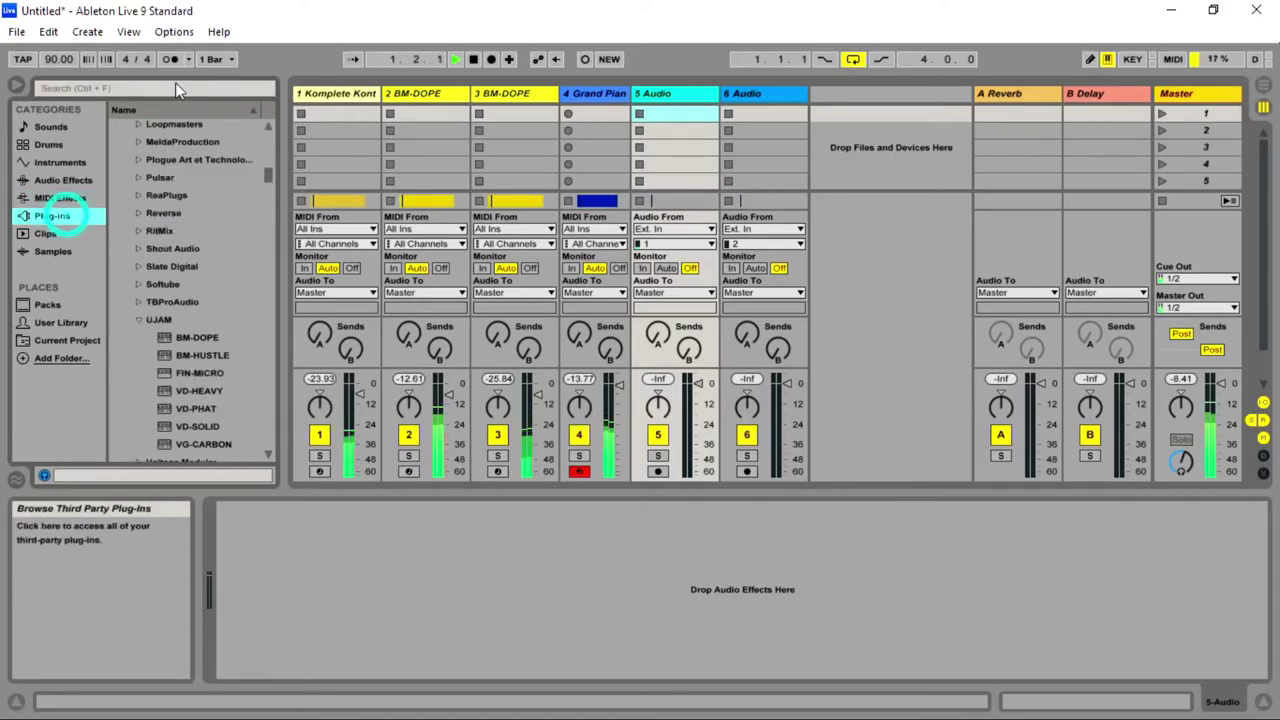
left_click(168, 90)
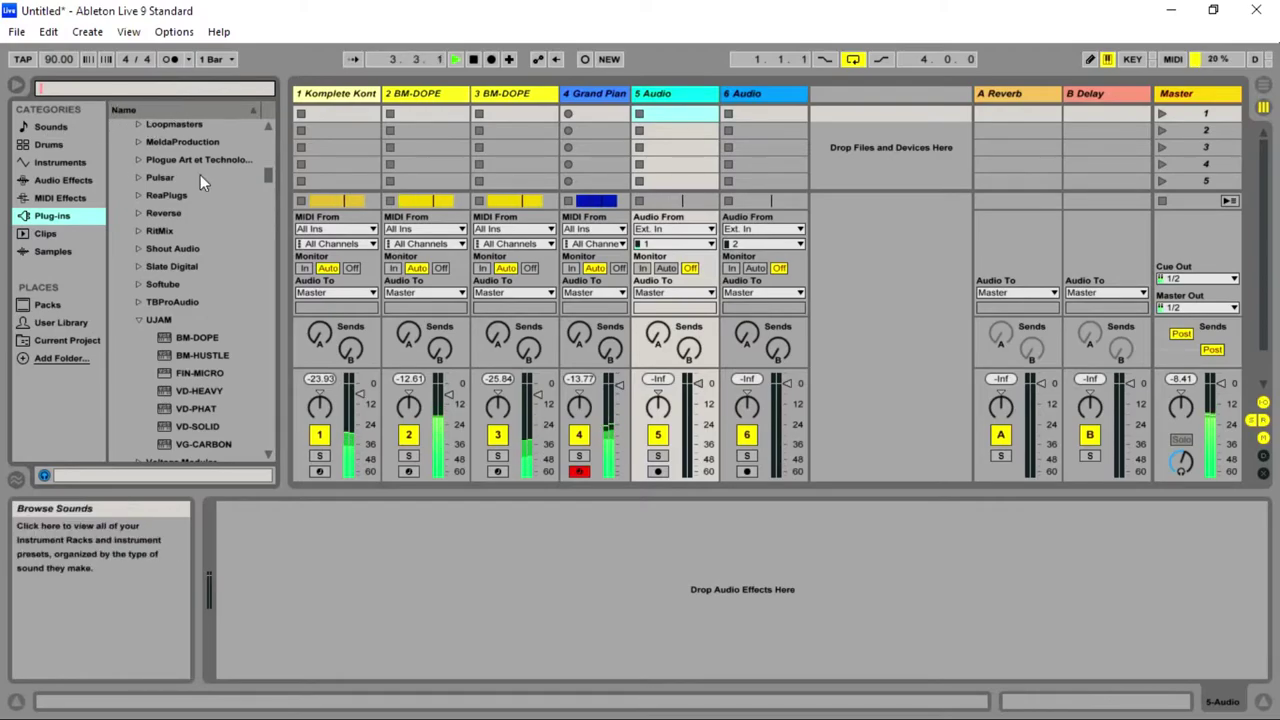
left_click(60, 163)
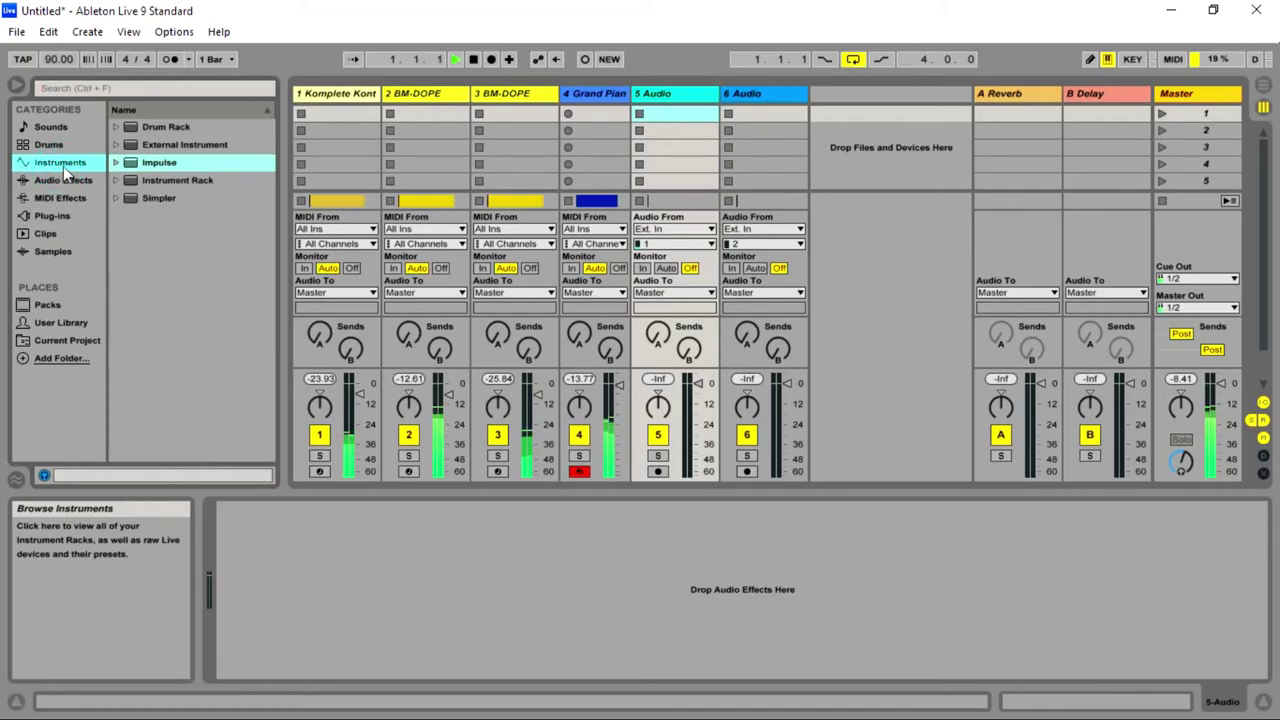
left_click_drag(195, 186, 853, 101)
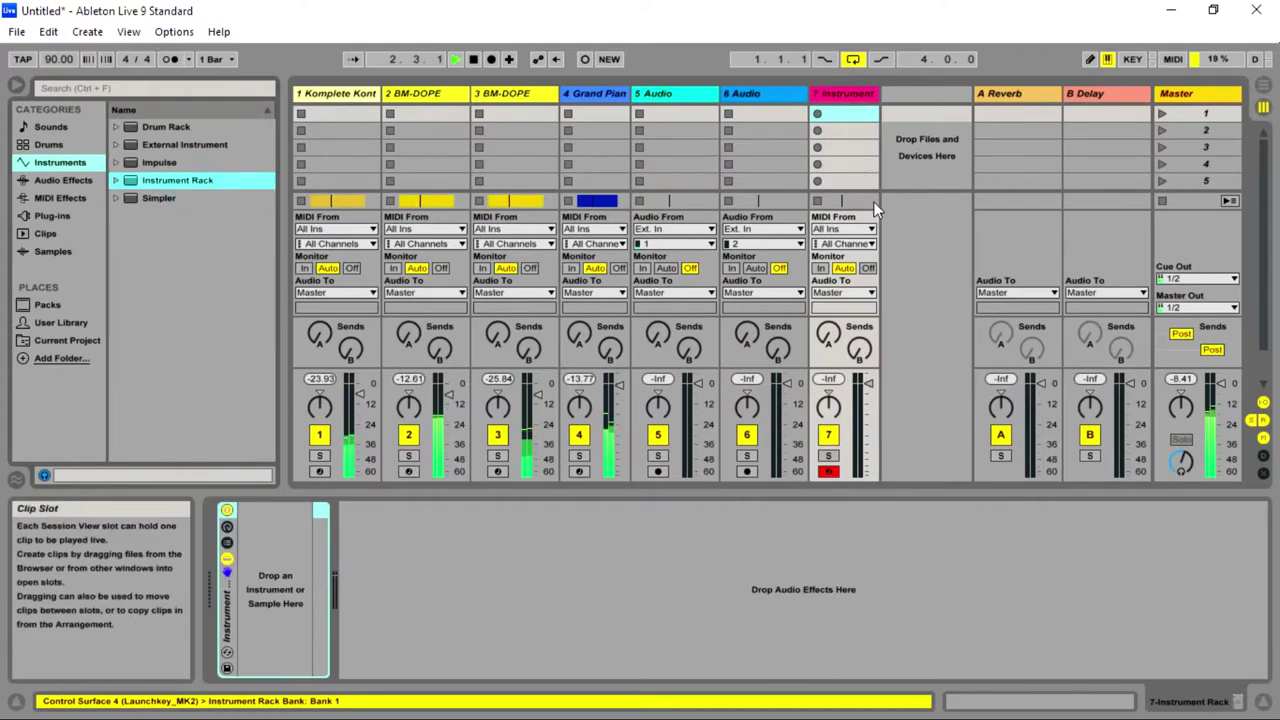
left_click(855, 97)
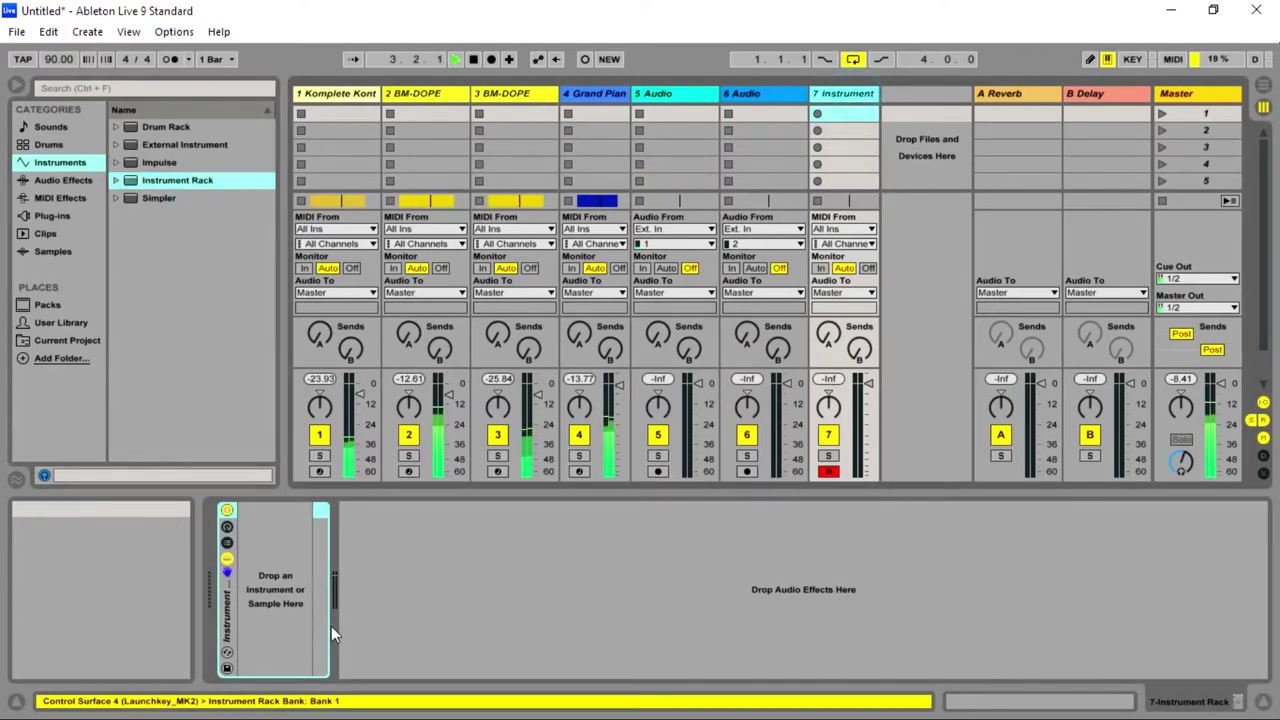
- Save the empty Instrument Rack as a preset in the User Library under its suggested name
left_click(227, 558)
left_click(227, 558)
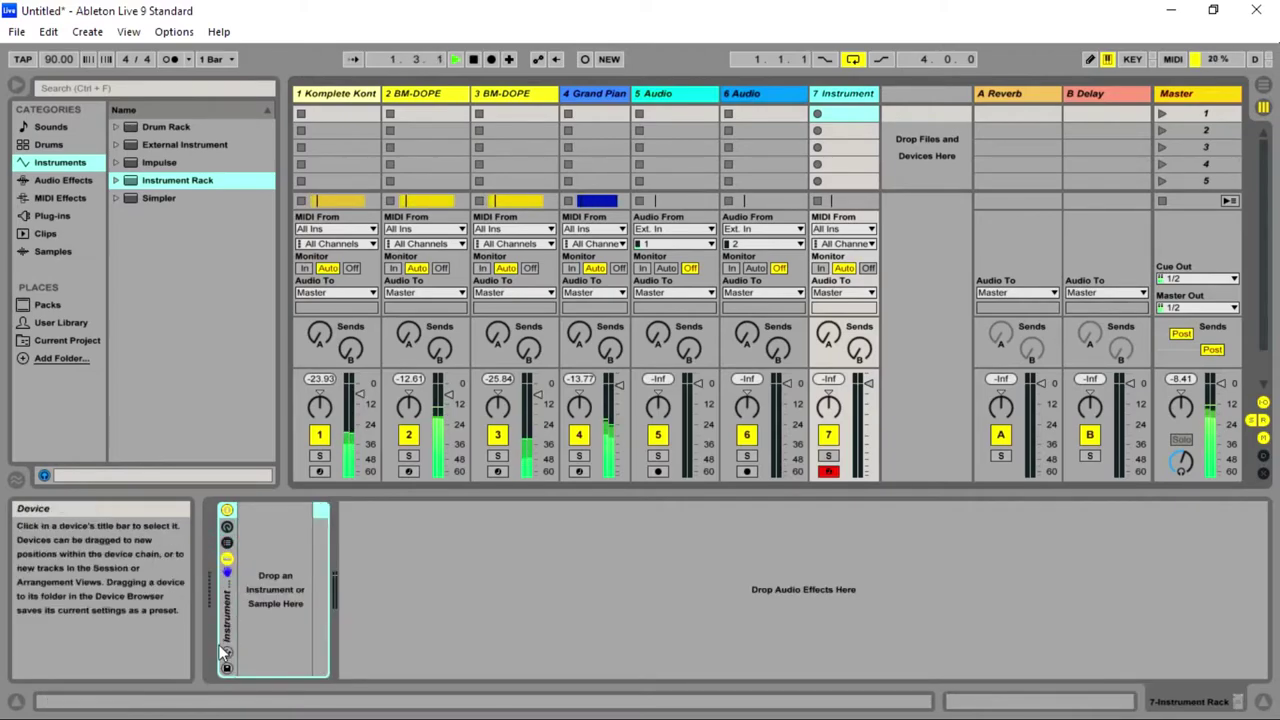
left_click(227, 668)
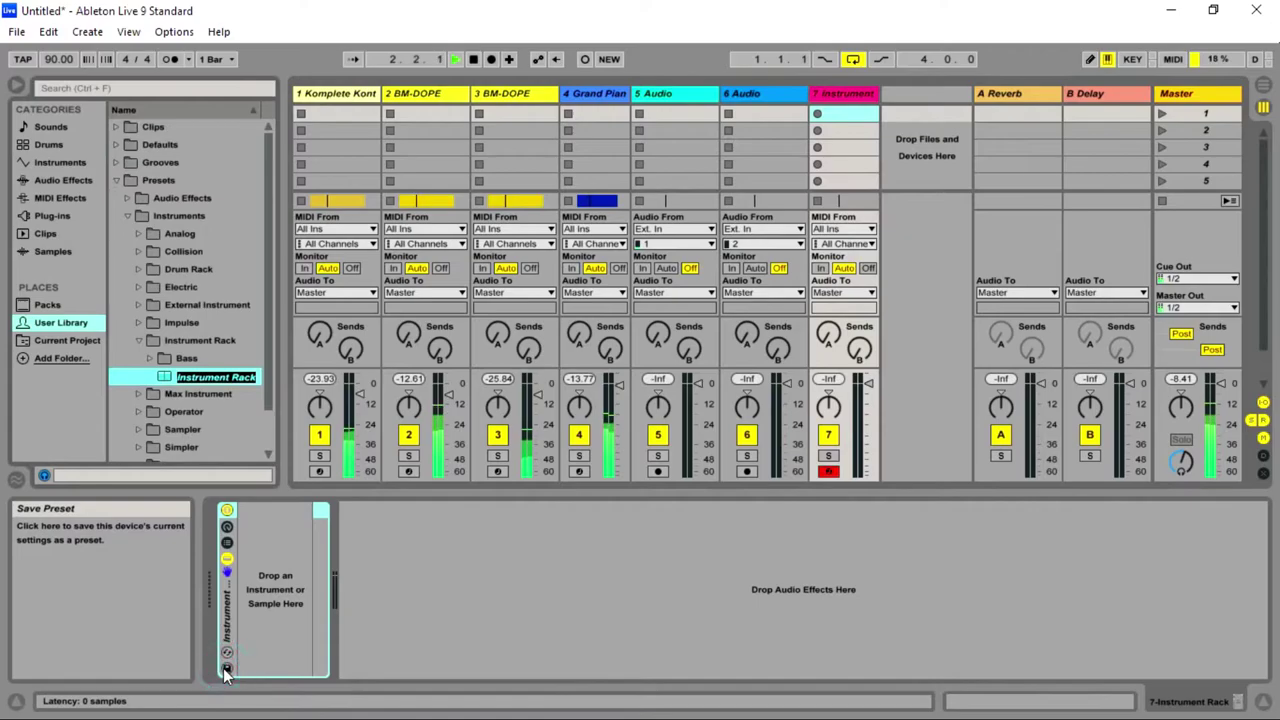
scroll(220, 255, "down", 2)
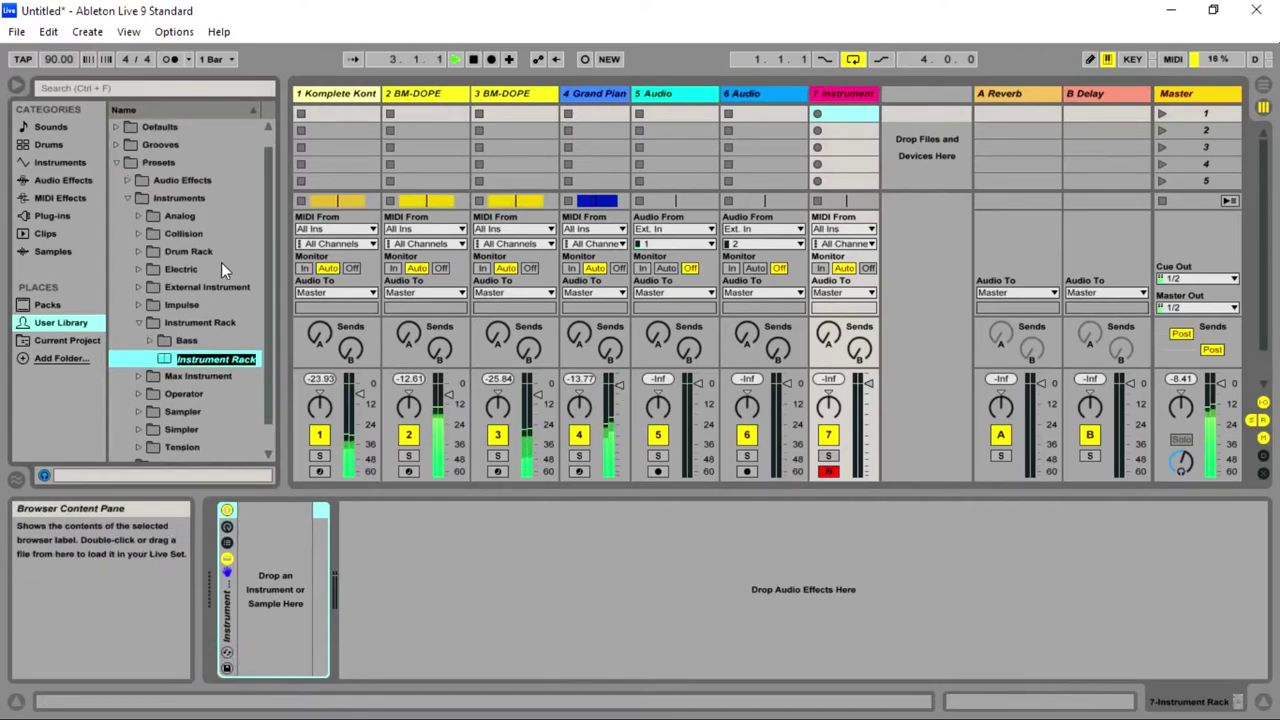
scroll(229, 287, "up", 2)
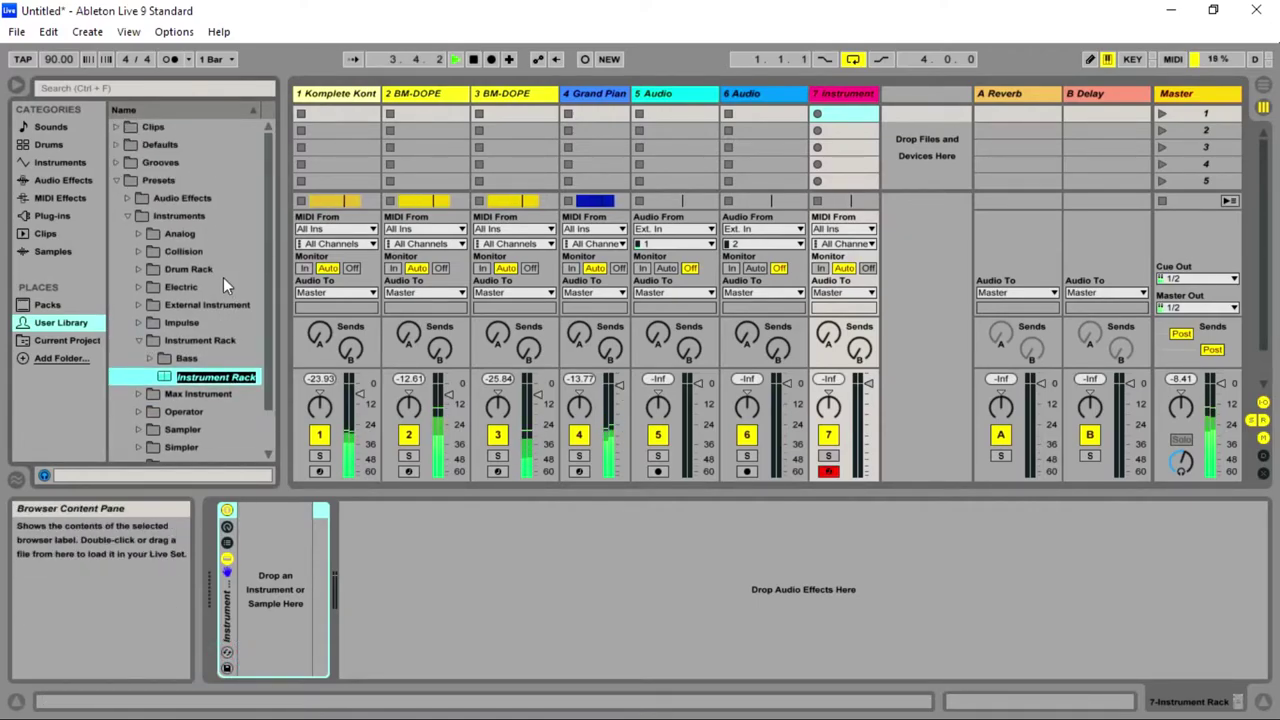
key("Return")
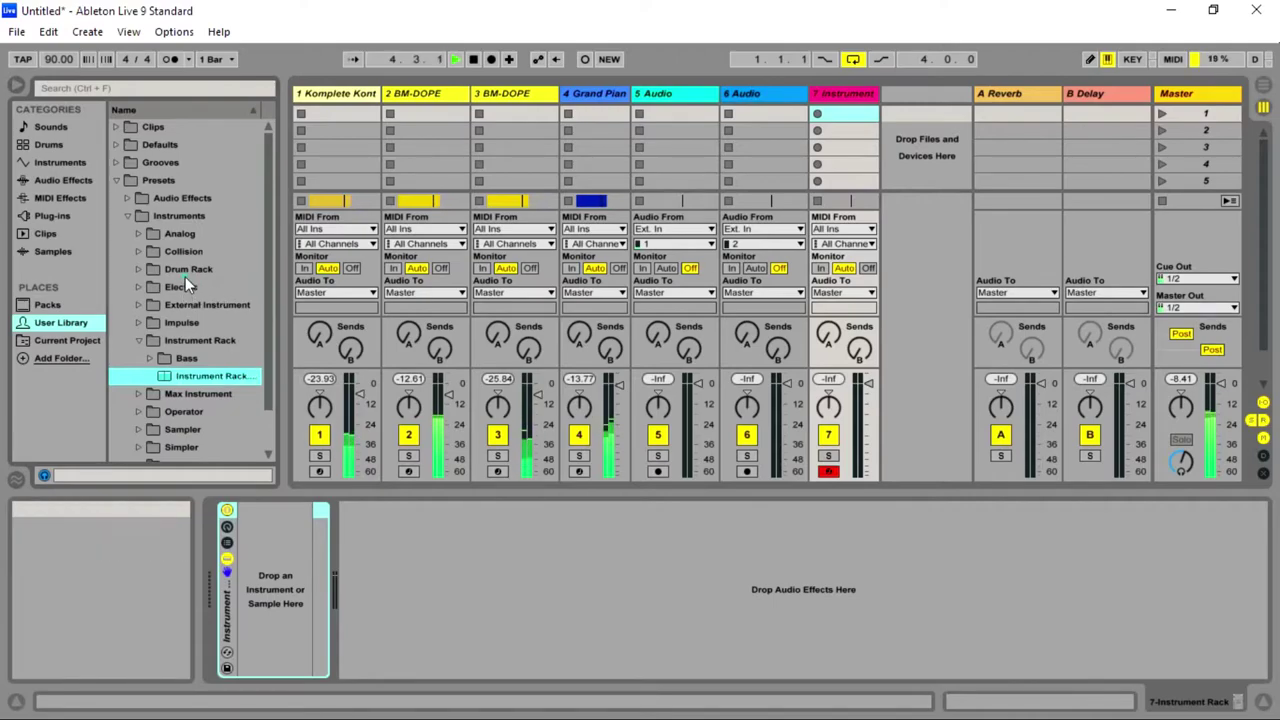
- Browse the User Library's instrument presets and load Impulse.adv onto track 7 in place of the Instrument Rack
left_click(185, 272)
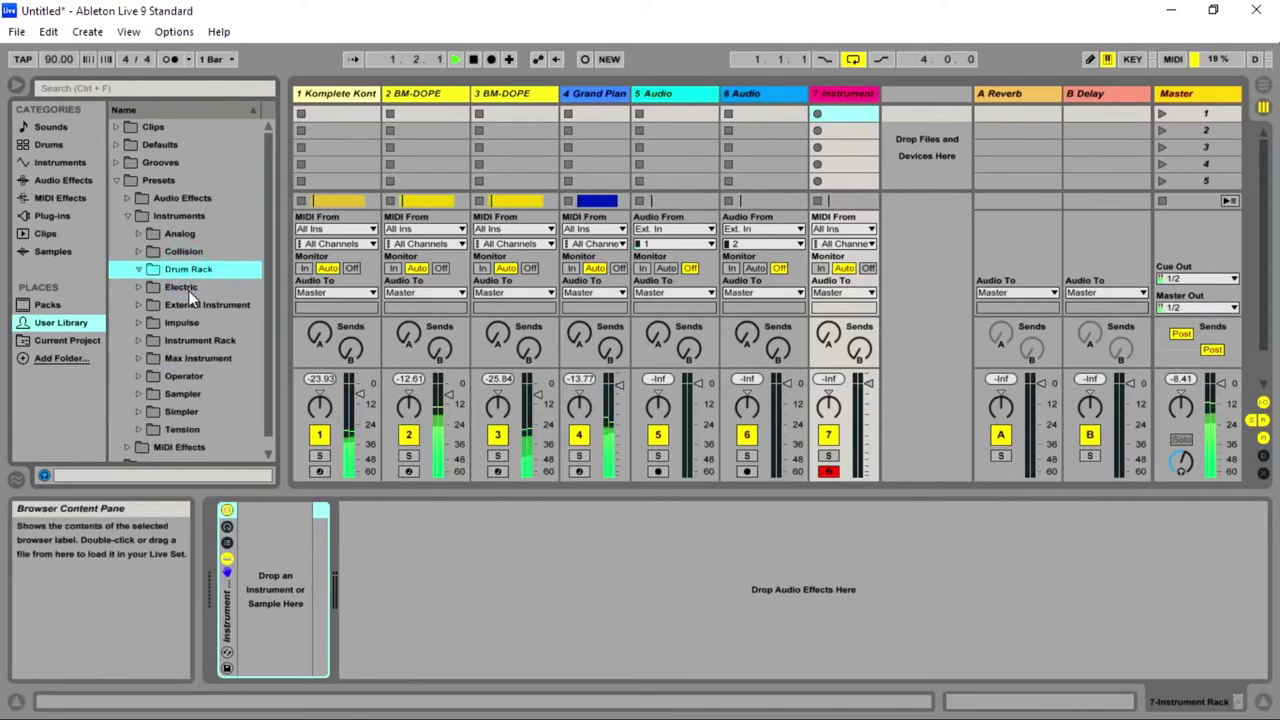
left_click(188, 289)
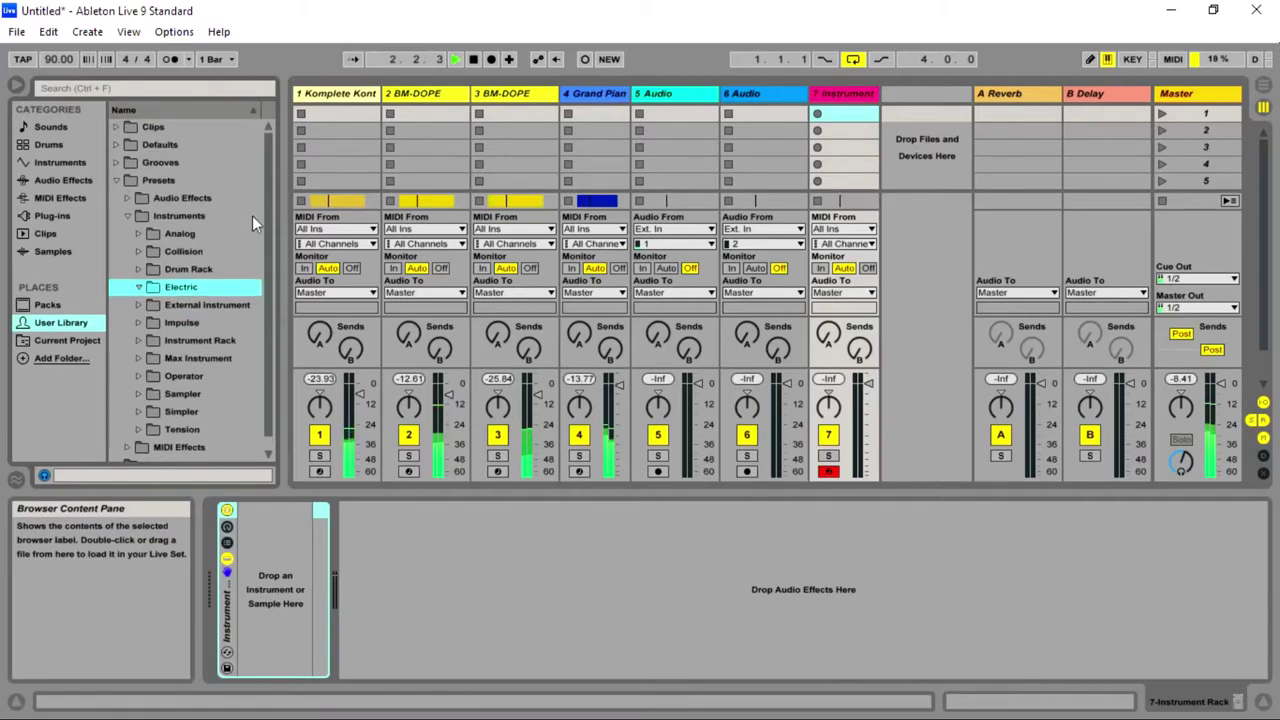
left_click(190, 322)
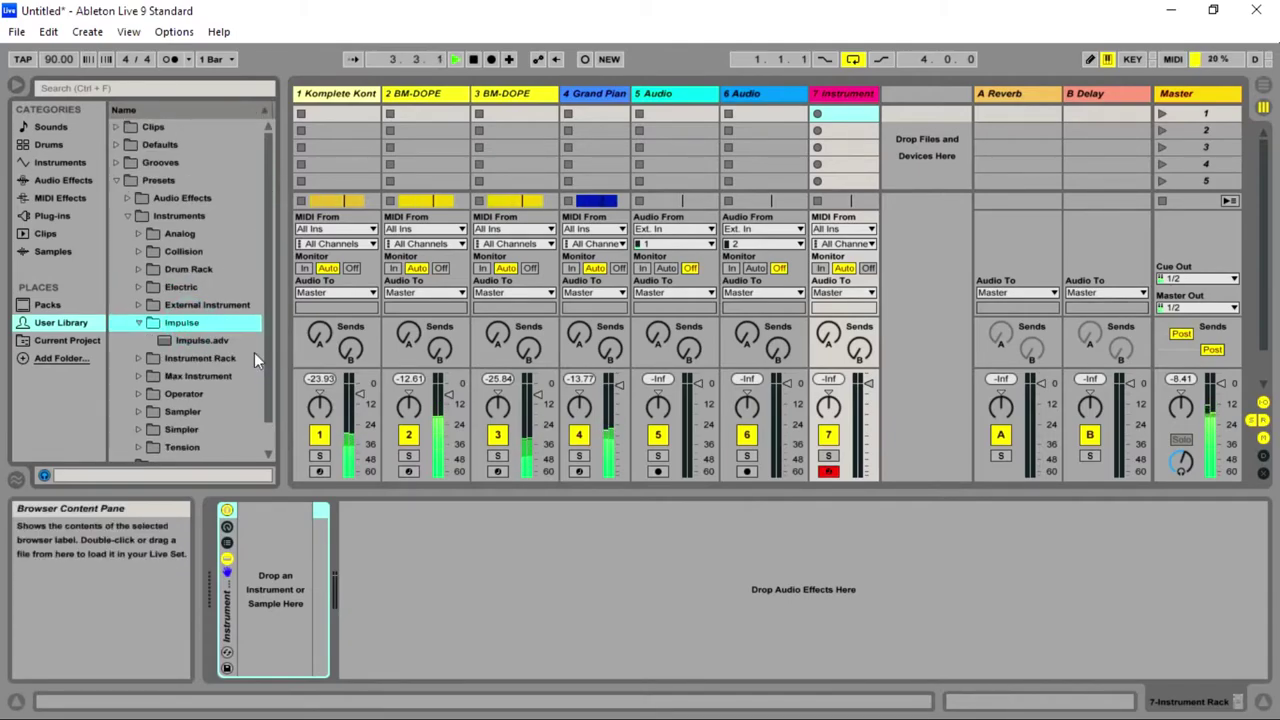
double_click(192, 341)
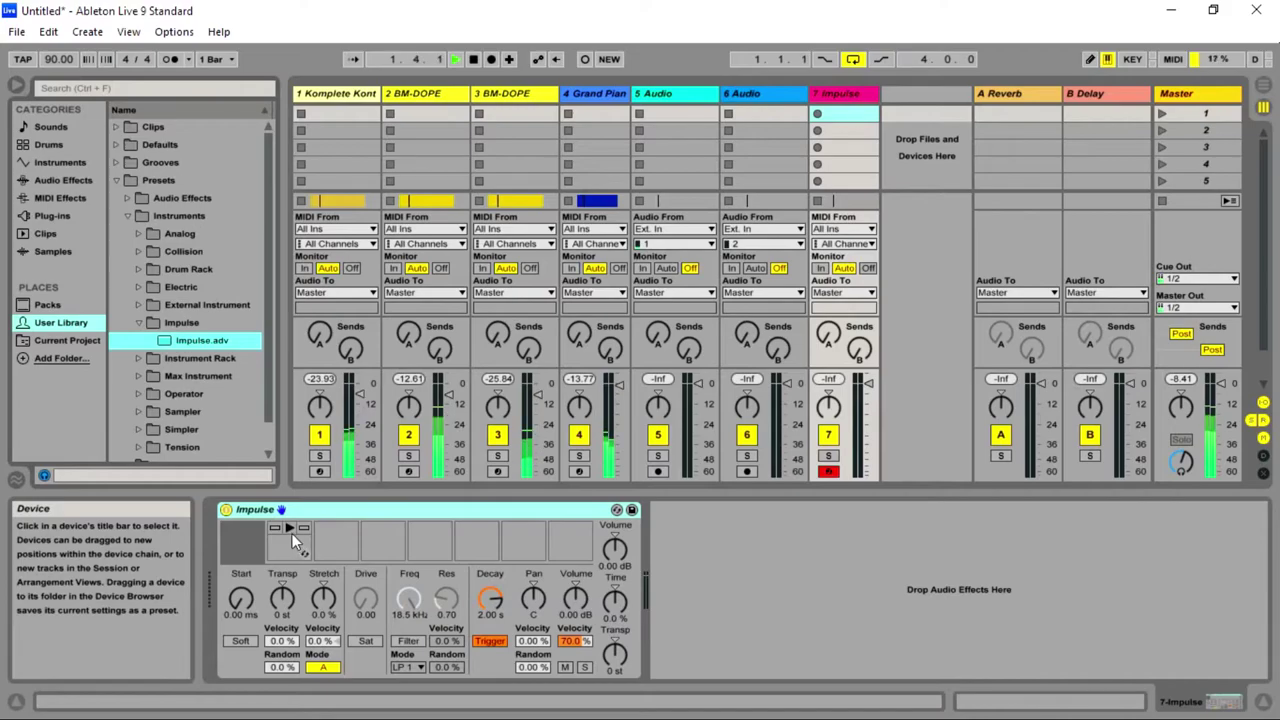
- Select Impulse's first sample slot and try switching its solo on and off
left_click(250, 538)
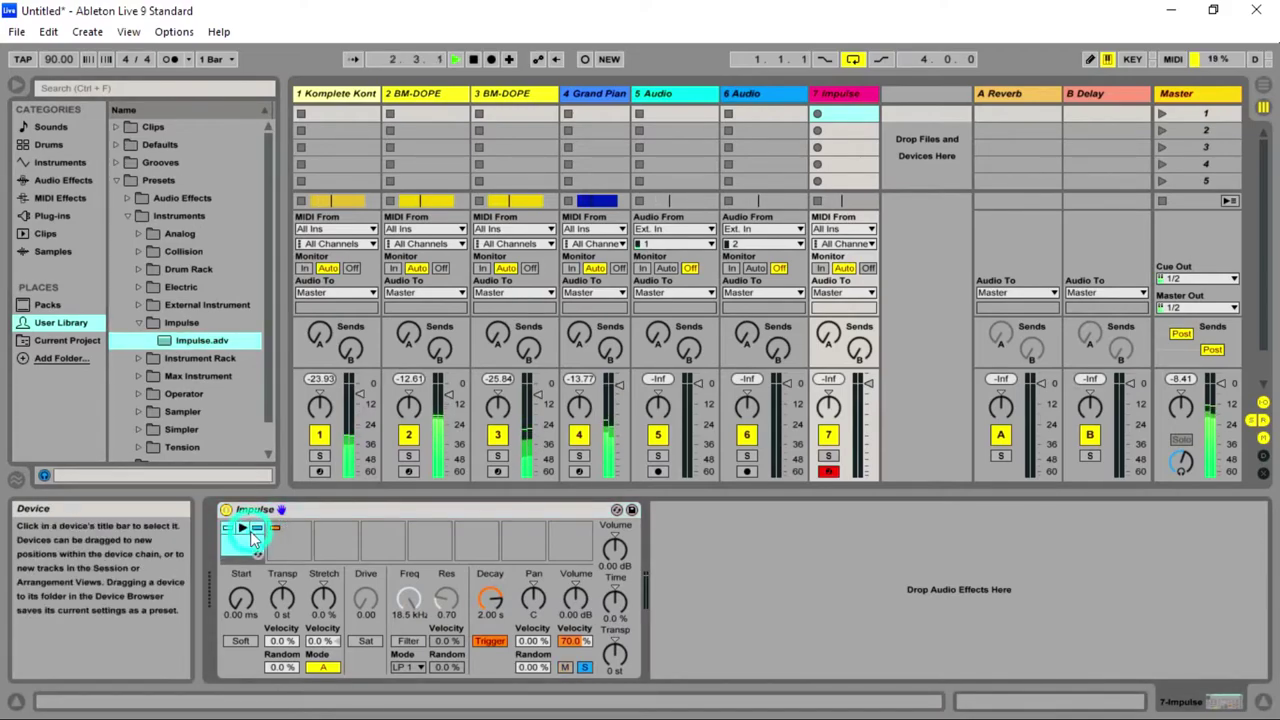
left_click(587, 667)
left_click(589, 668)
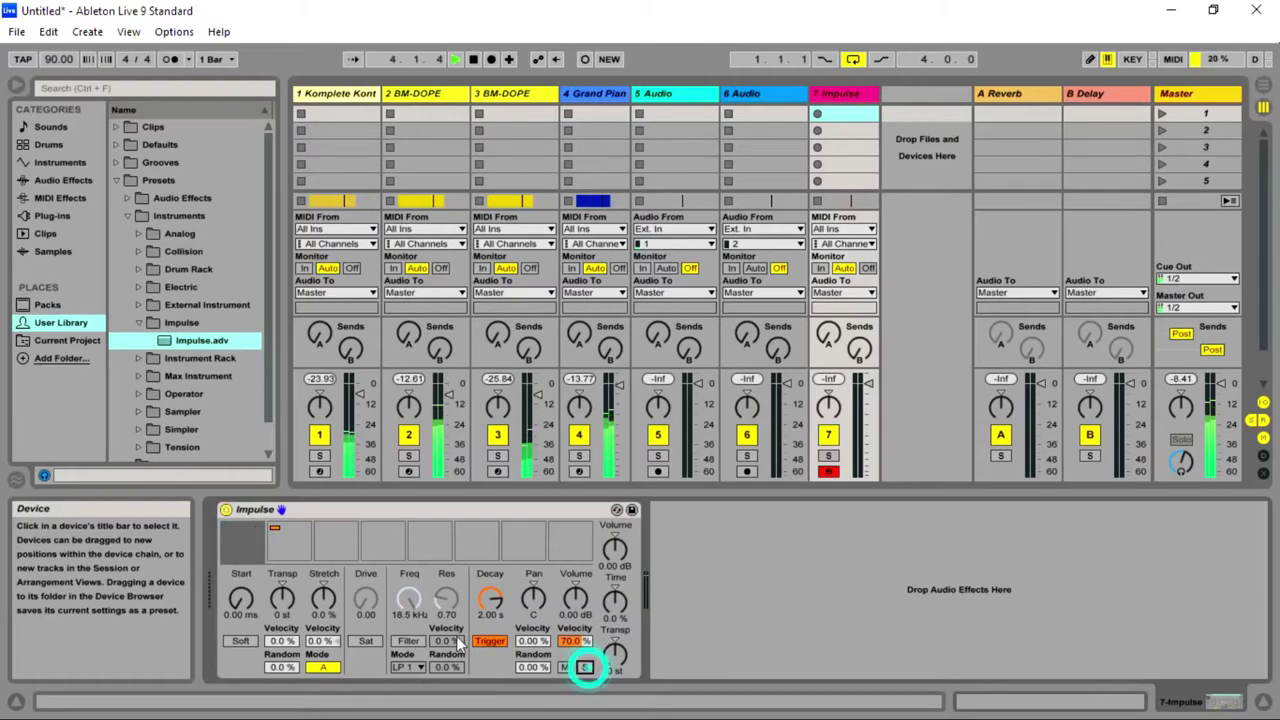
- Save the current Impulse settings as another preset in the User Library's Impulse folder
left_click(632, 511)
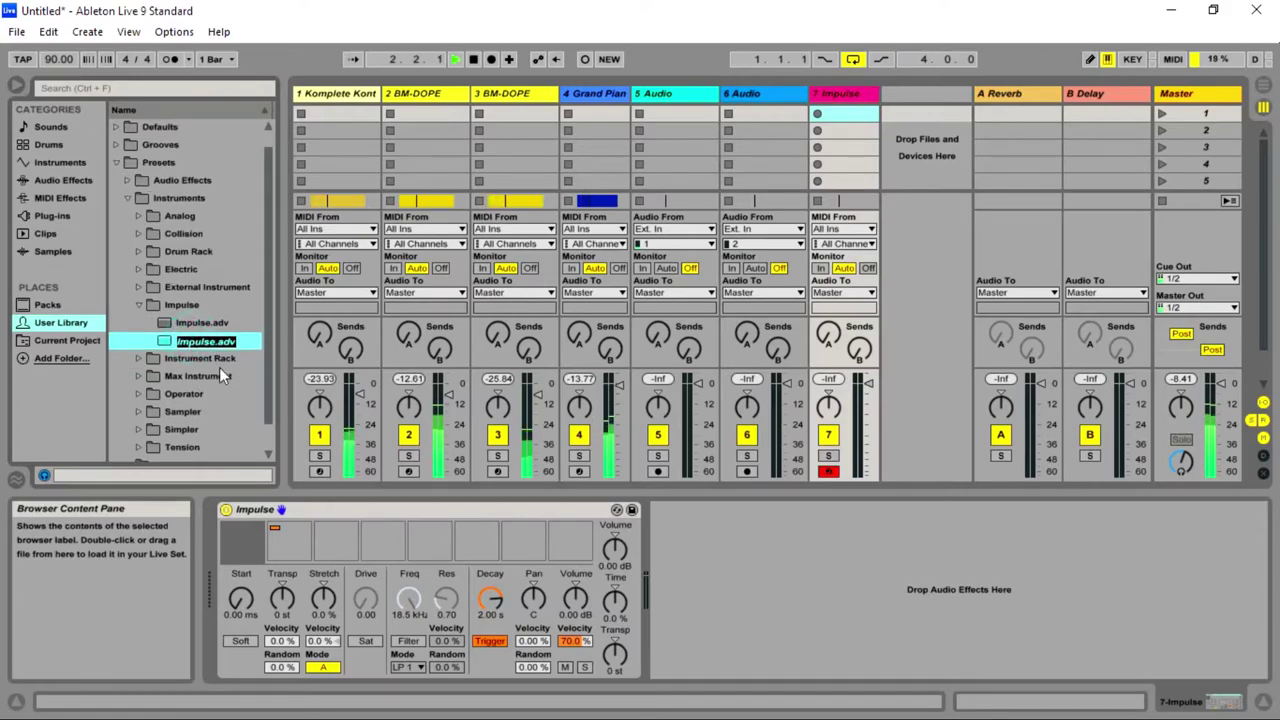
scroll(242, 372, "down", 1)
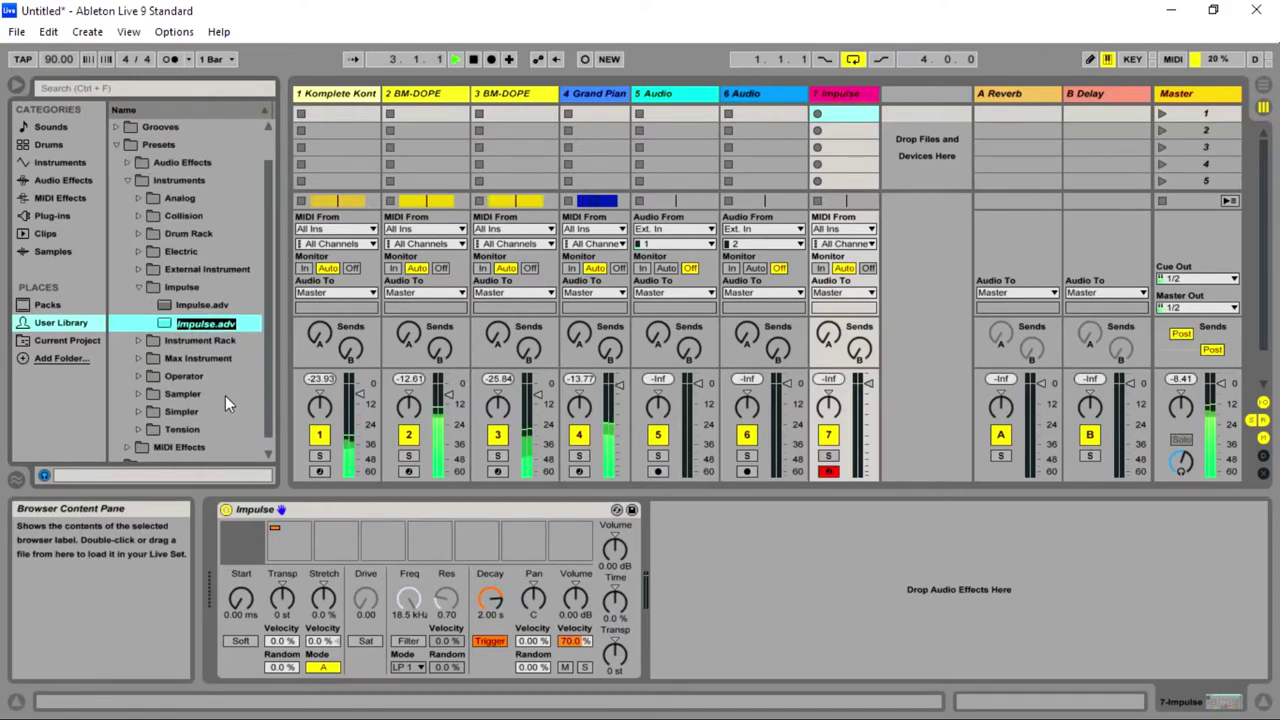
scroll(225, 395, "down", 1)
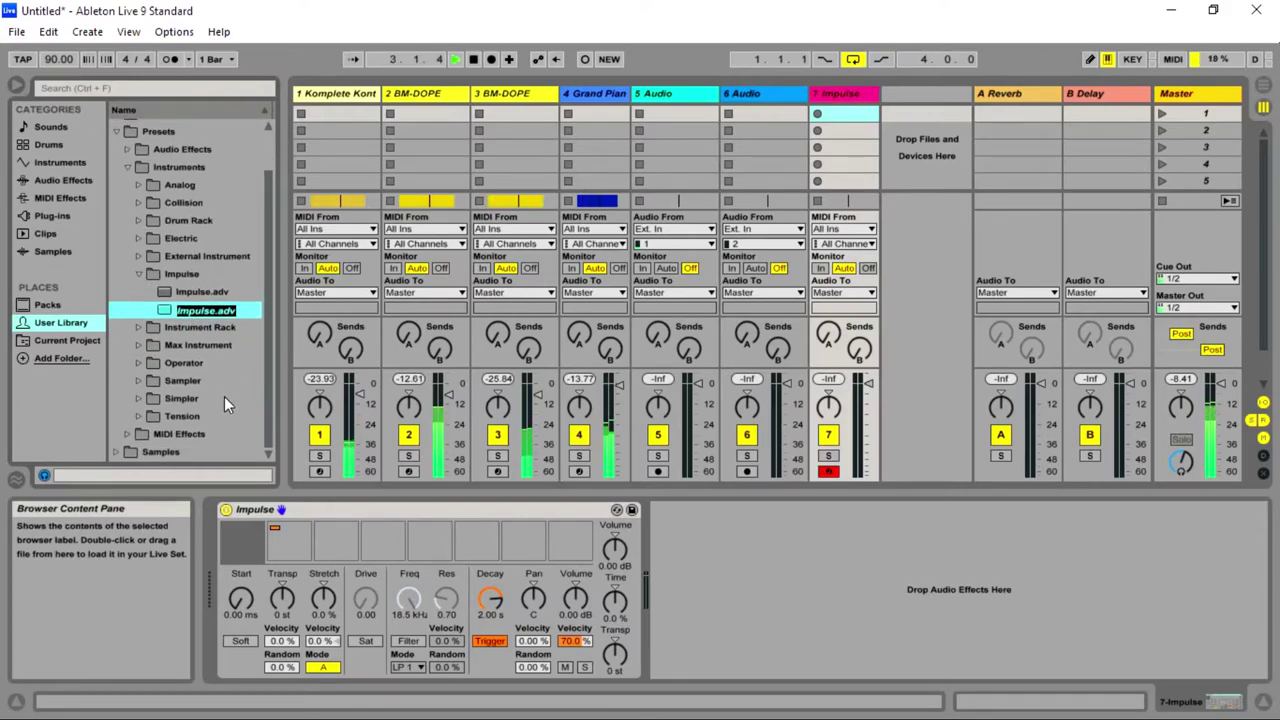
left_click(160, 449)
scroll(244, 279, "up", 1)
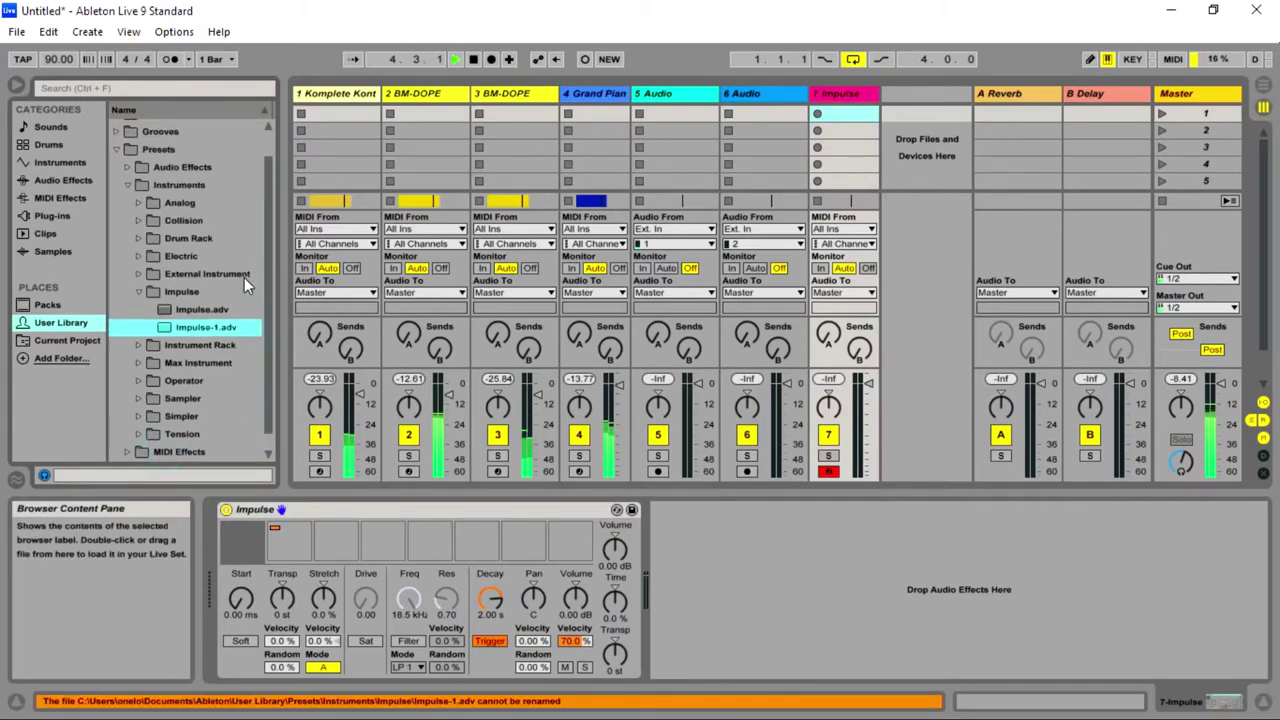
- Expand the Drum Rack preset folder and select Impulse's third sample slot
left_click(210, 240)
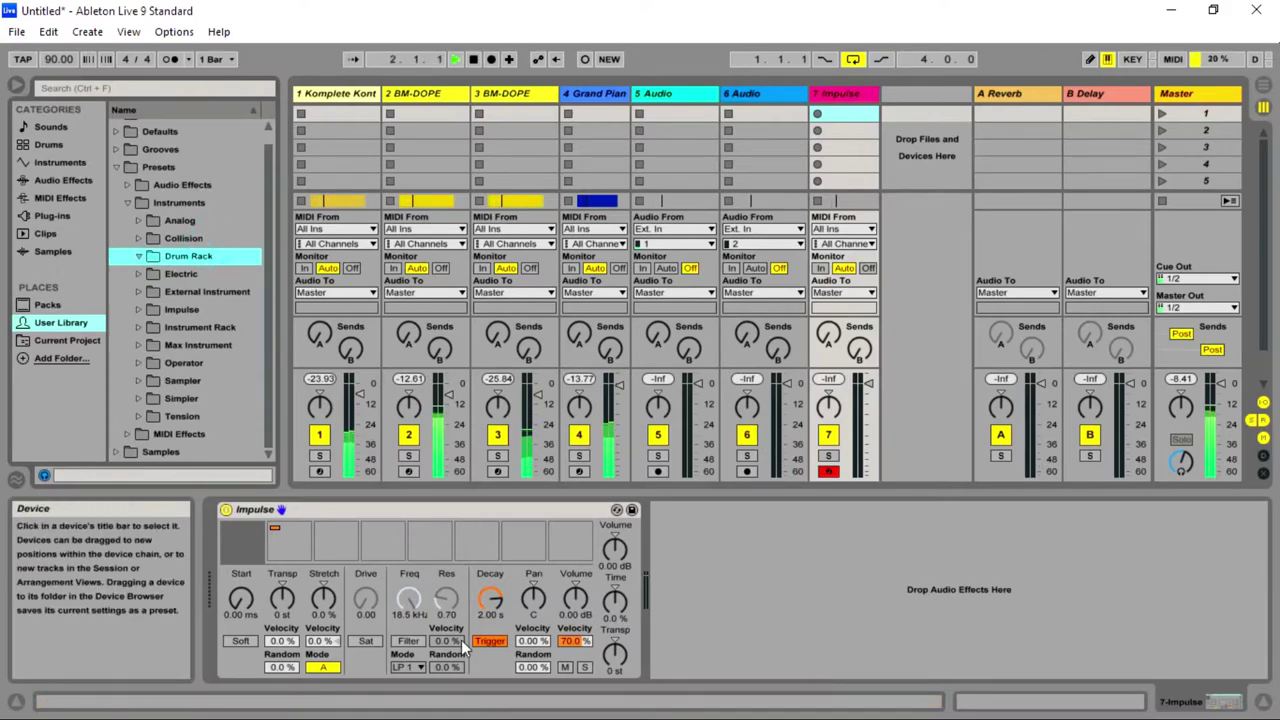
left_click(376, 550)
left_click(336, 548)
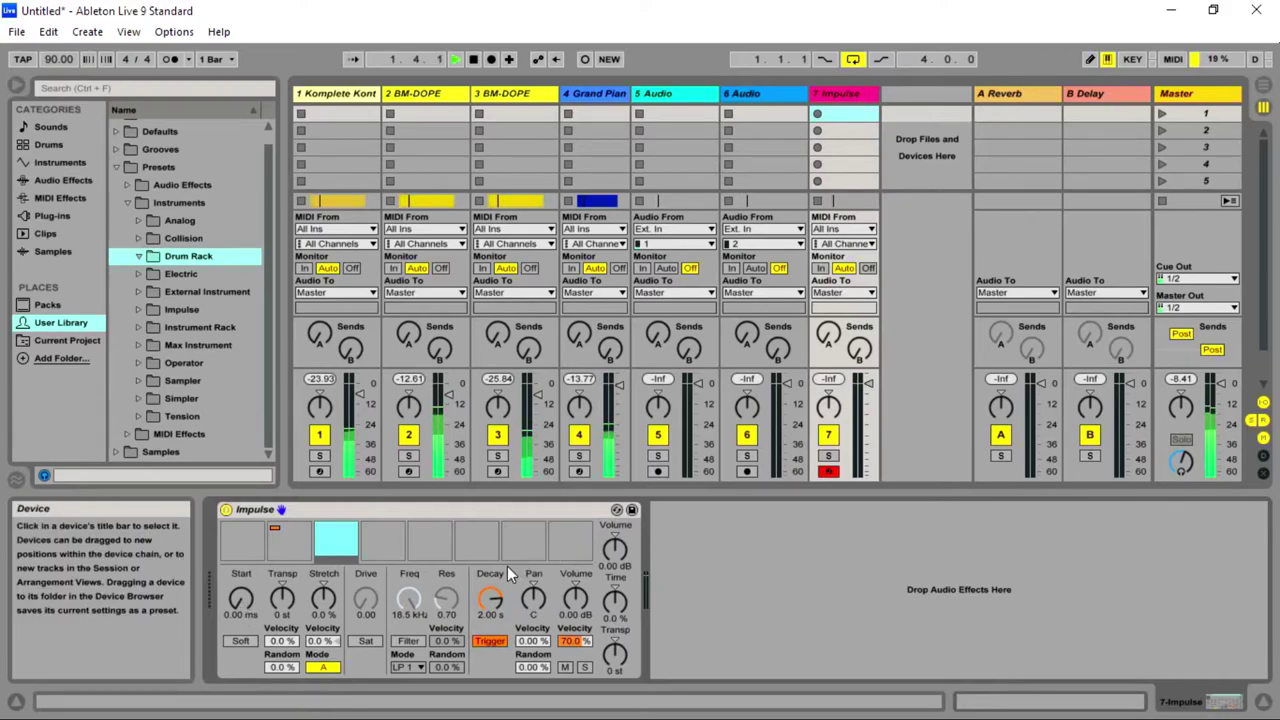
mouse_move(341, 548)
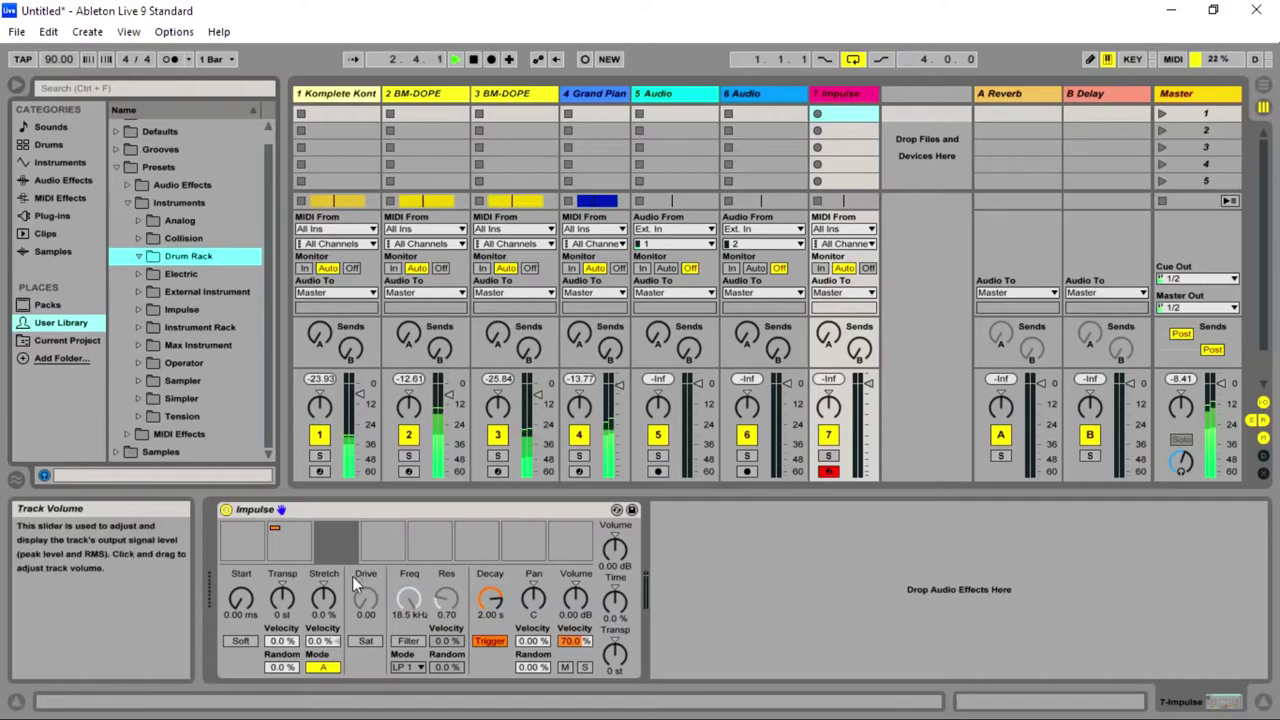
mouse_move(303, 557)
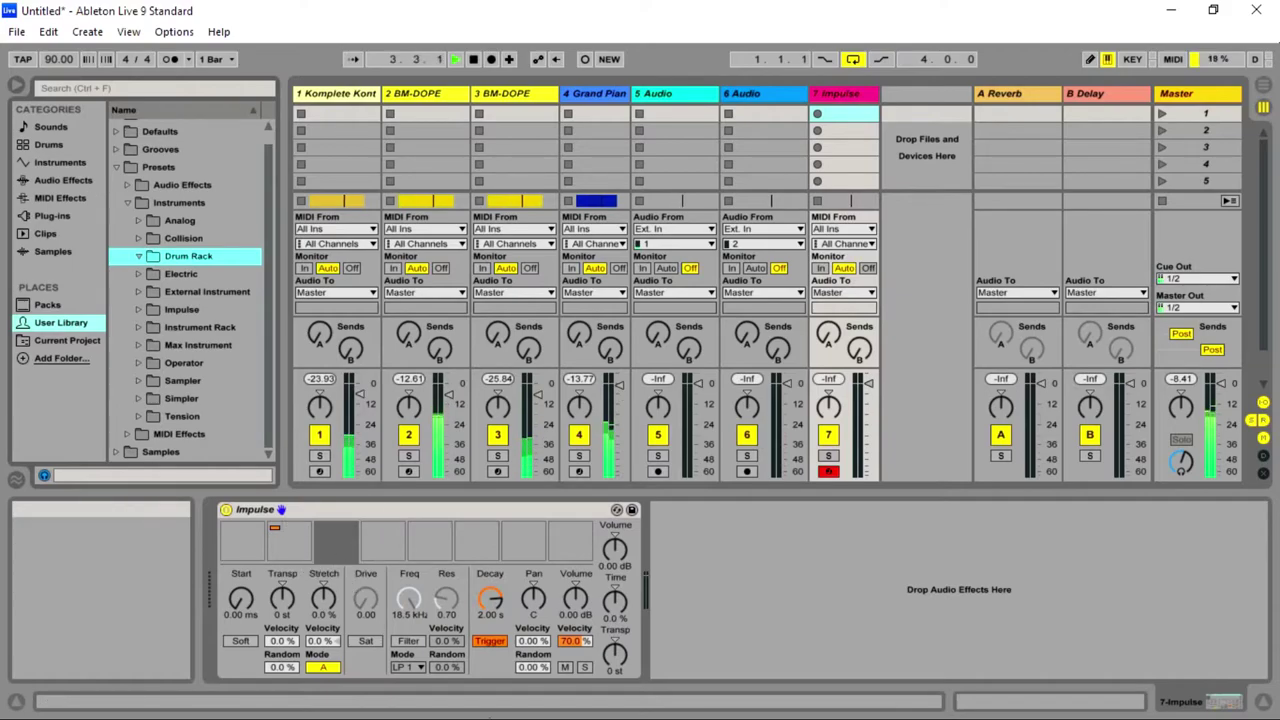
key("super")
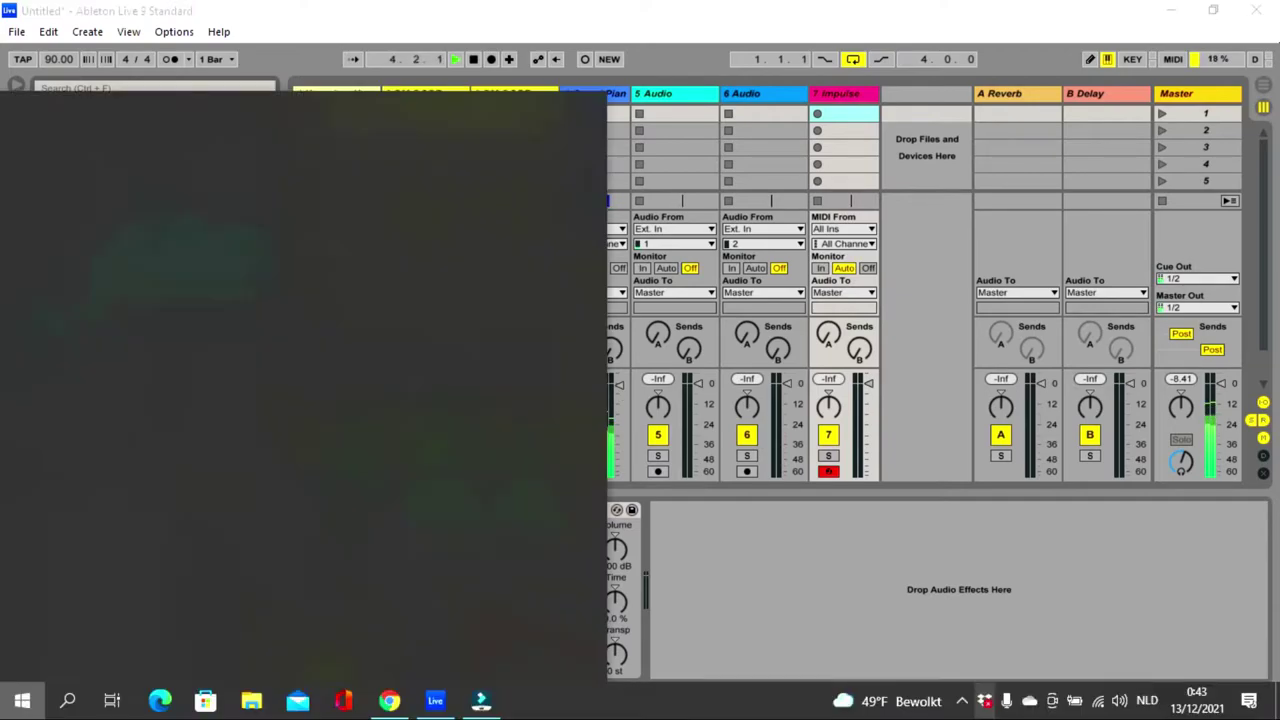
key("super")
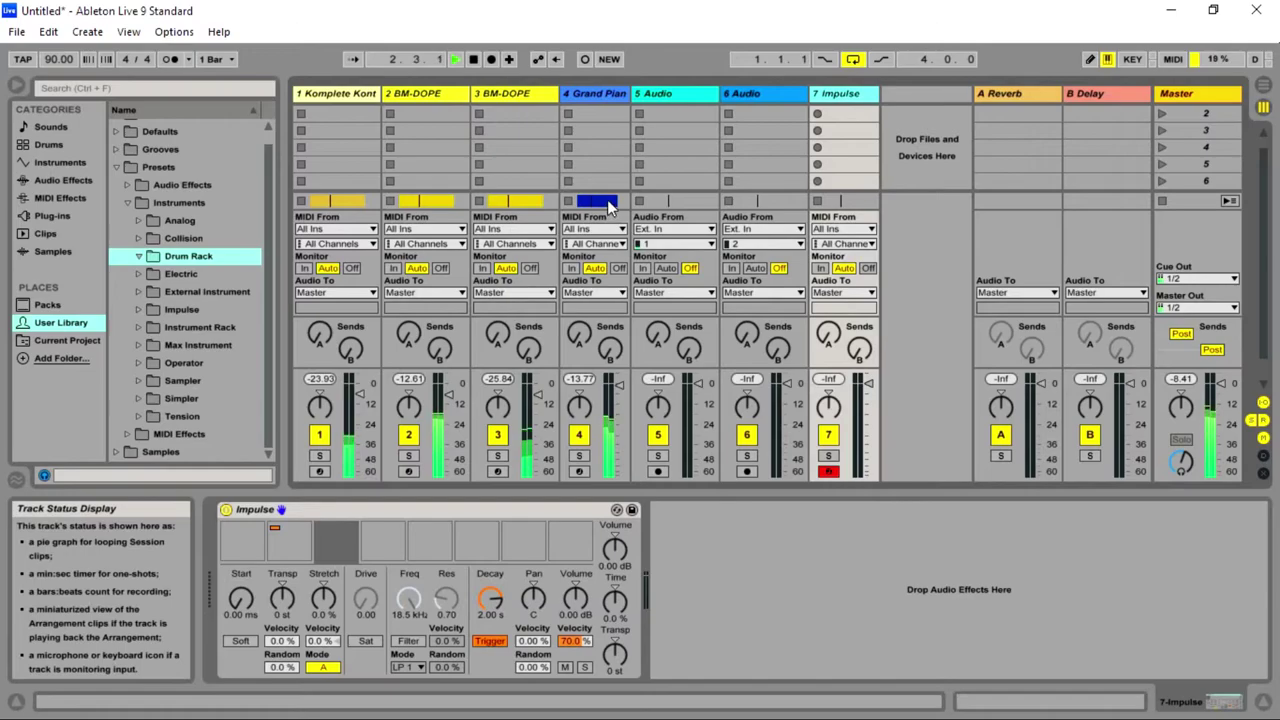
key("Tab")
scroll(430, 168, "up", 3)
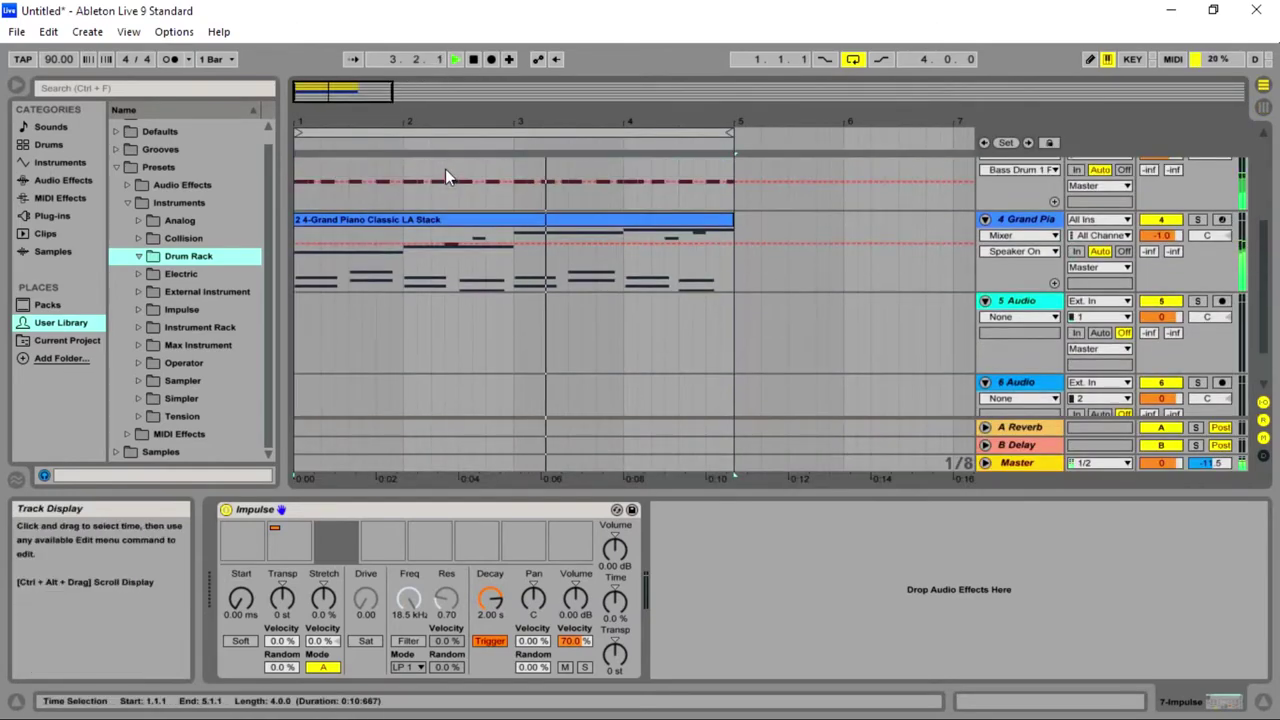
left_click_drag(325, 95, 314, 86)
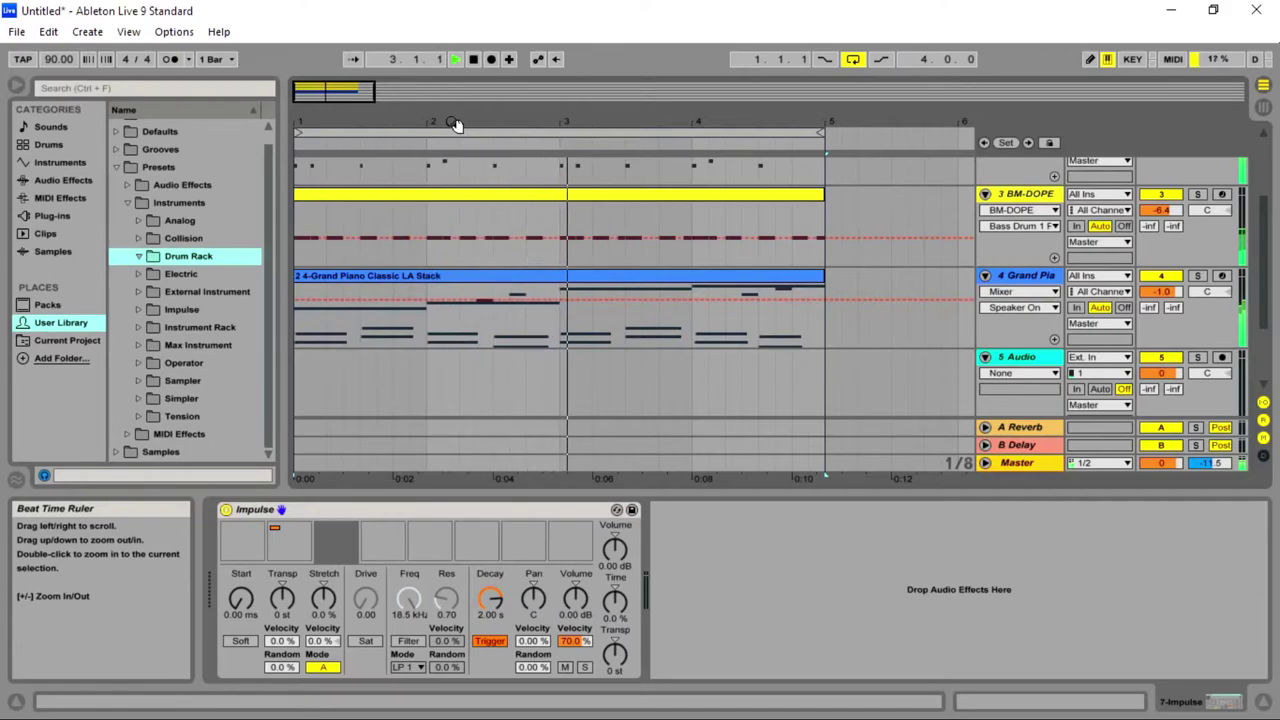
key("Tab")
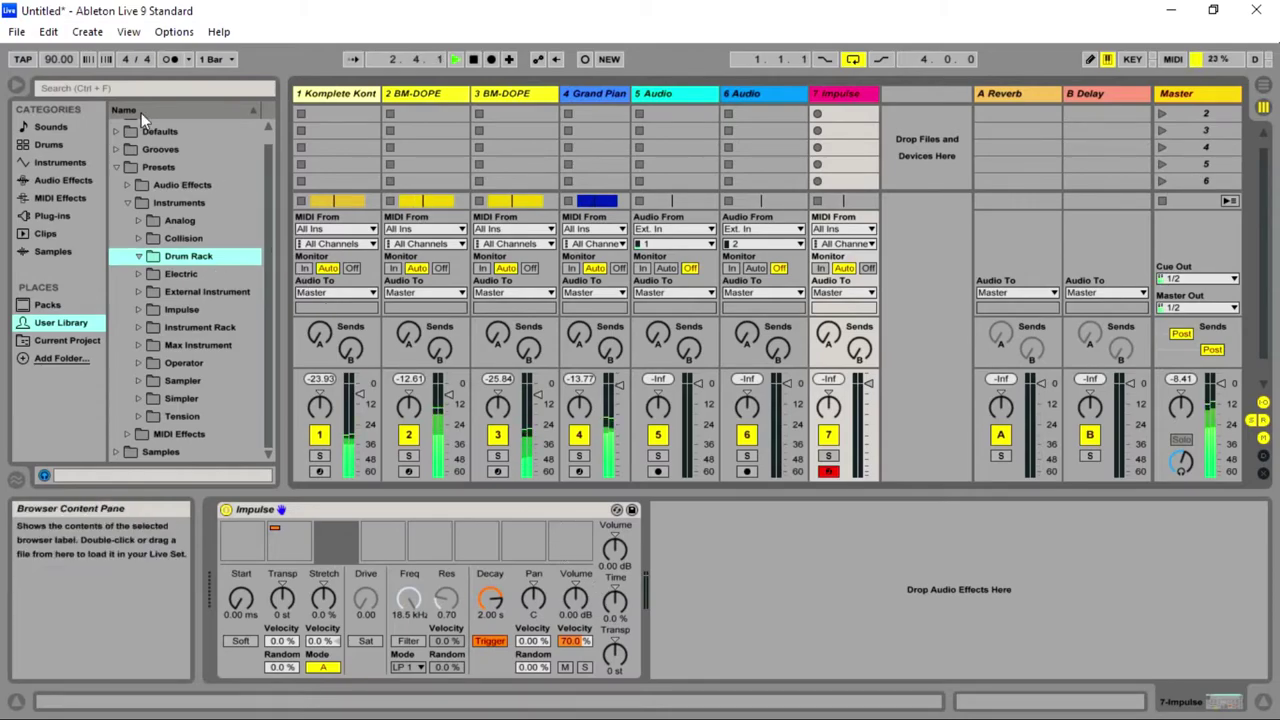
- Save the Impulse device's settings once more as a new preset, accepting the suggested name
left_click(65, 162)
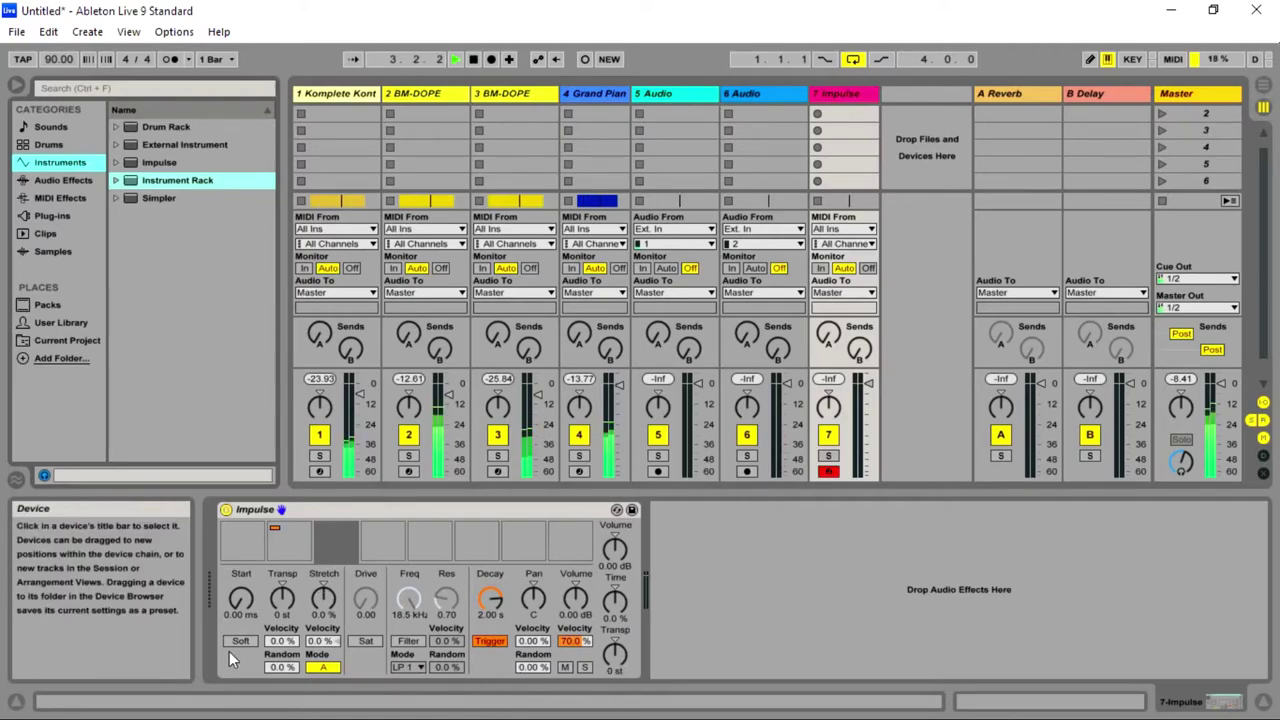
left_click(631, 510)
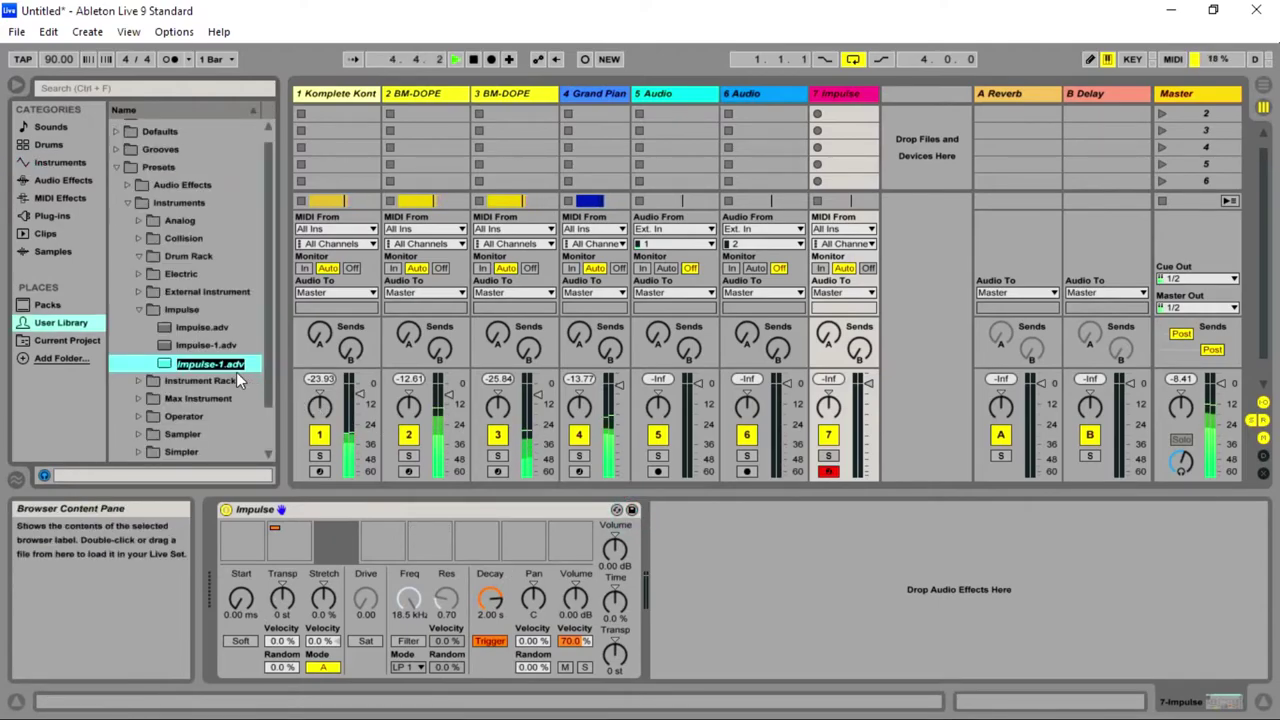
key("Return")
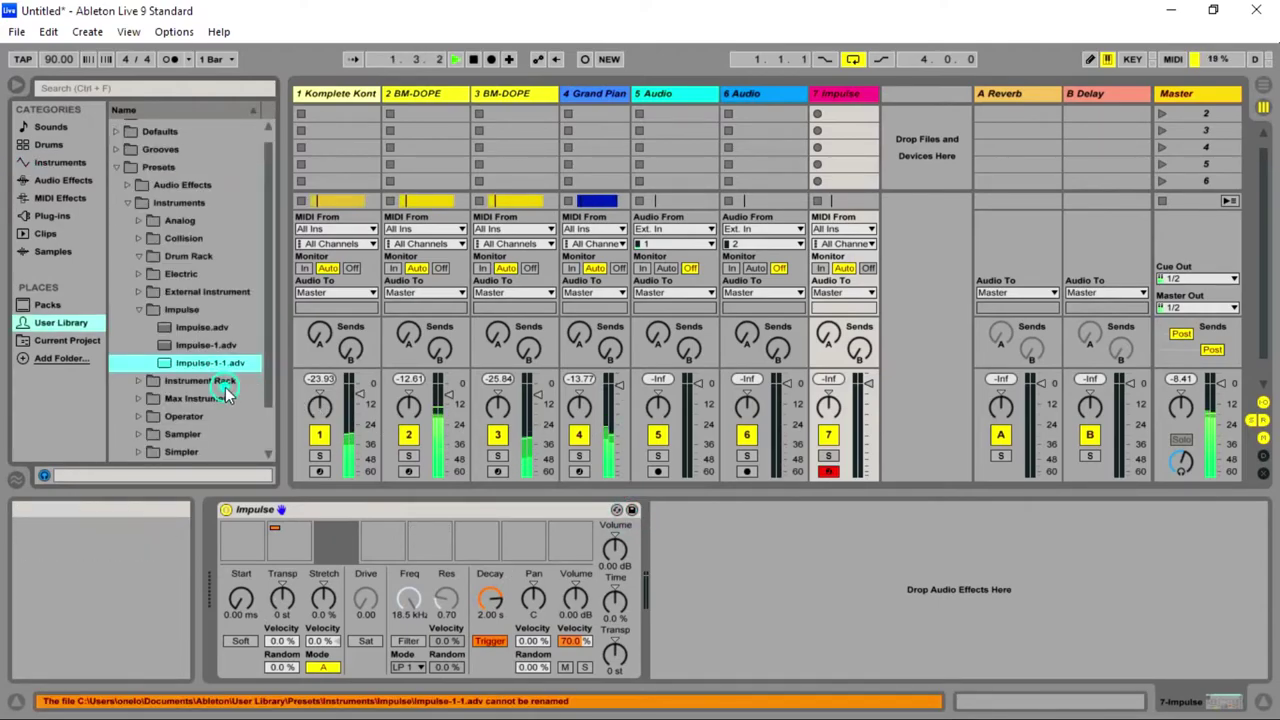
- Load the first Bass Dist808BD preset from the Instrument Rack's Bass folder onto track 7 and set the track's volume to -15 dB
left_click(225, 383)
left_click(178, 347)
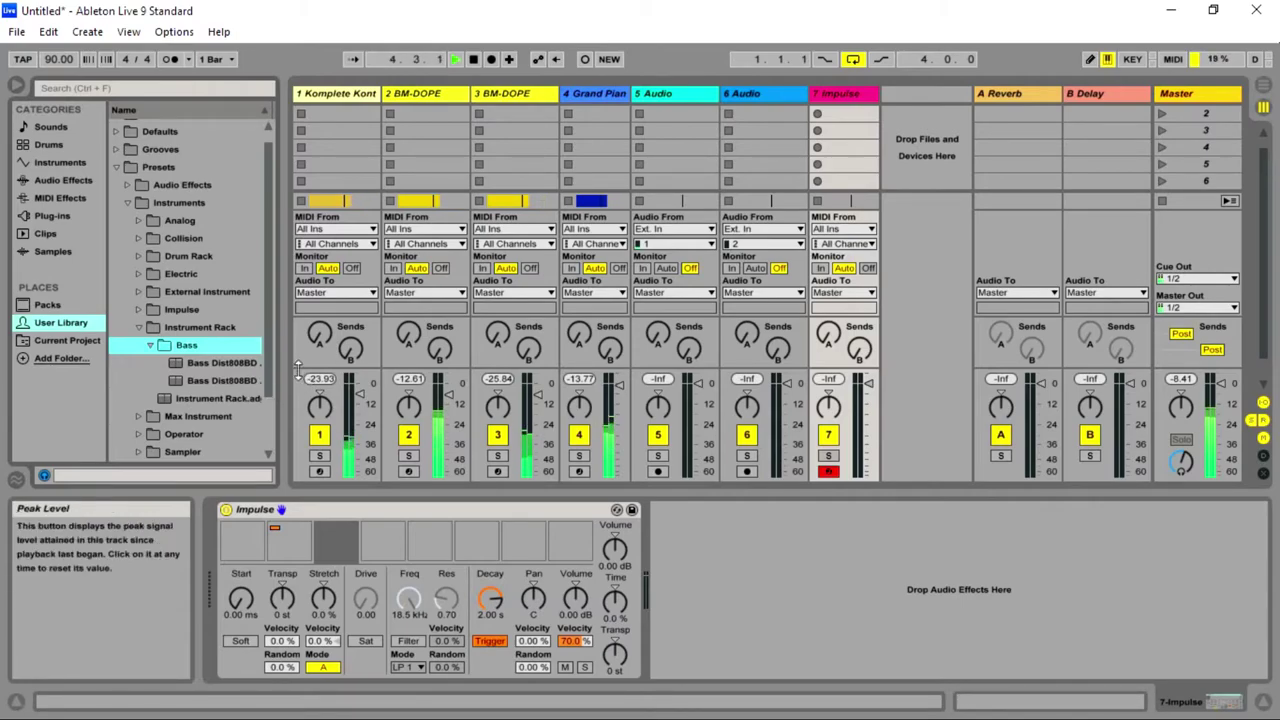
left_click(215, 361)
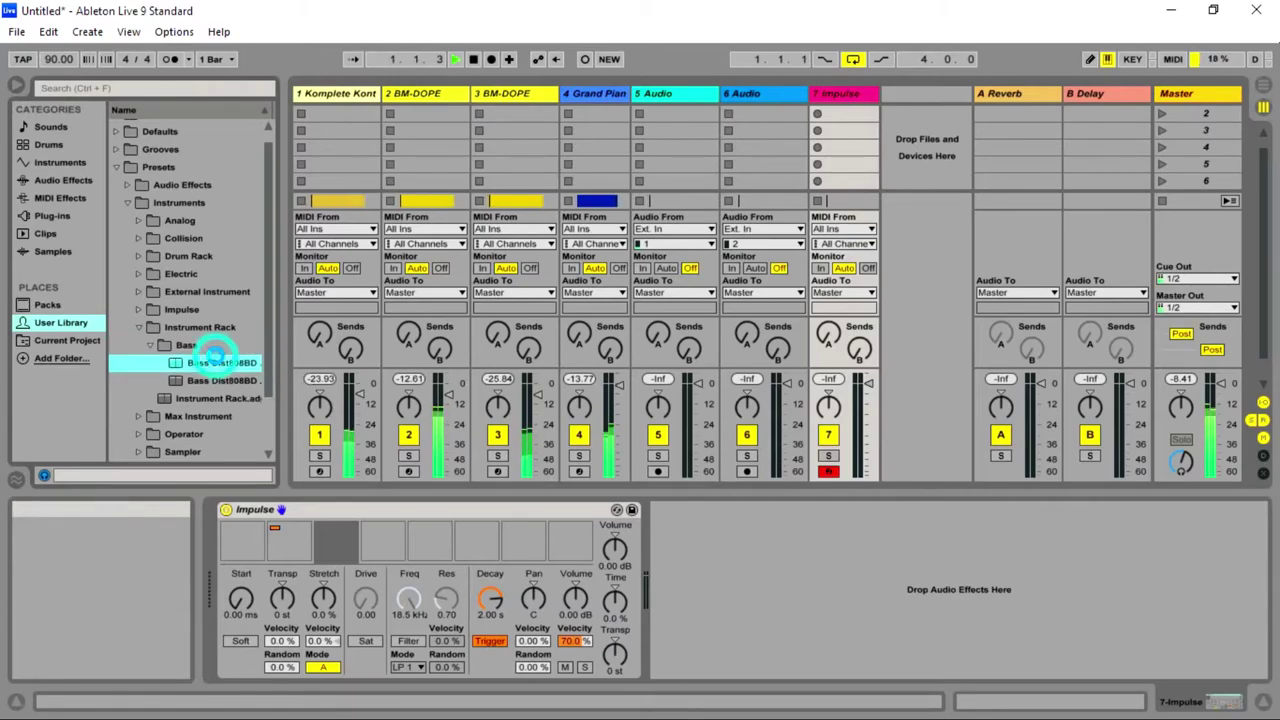
double_click(216, 358)
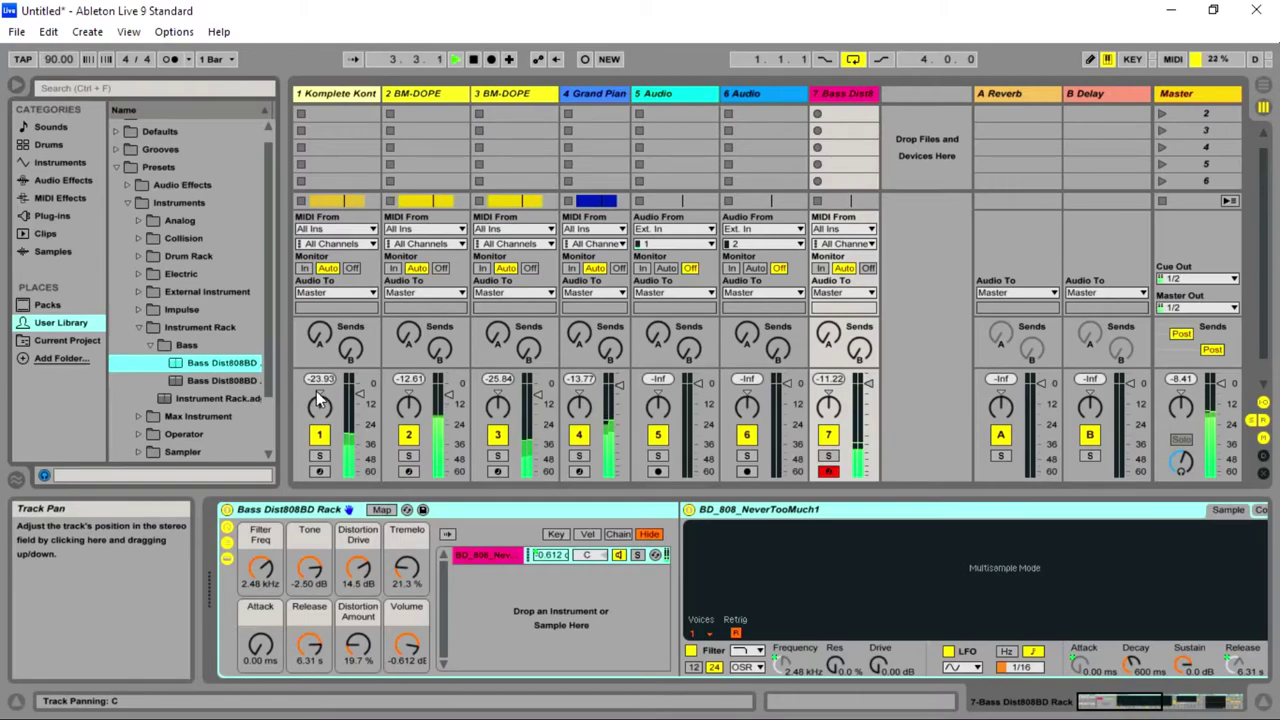
left_click_drag(868, 412, 868, 426)
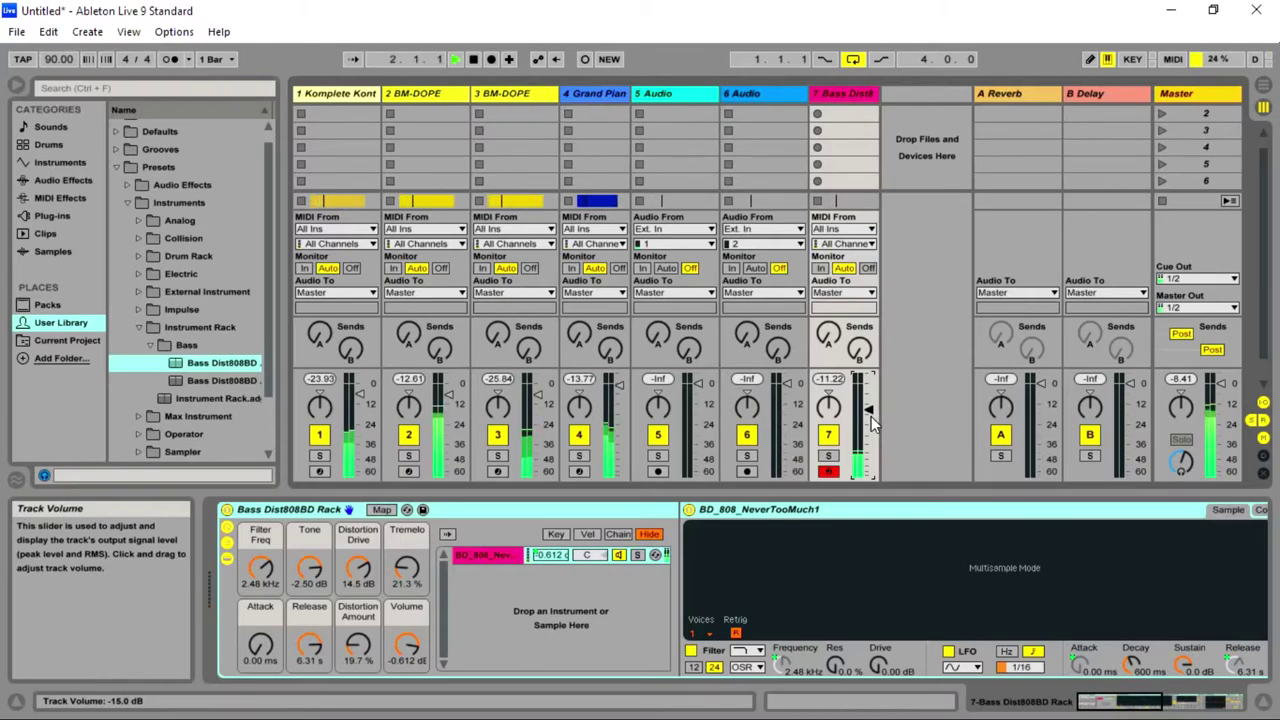
- Select the four-bar loop in the Arrangement View and play it to rehearse the bass part
key("Tab")
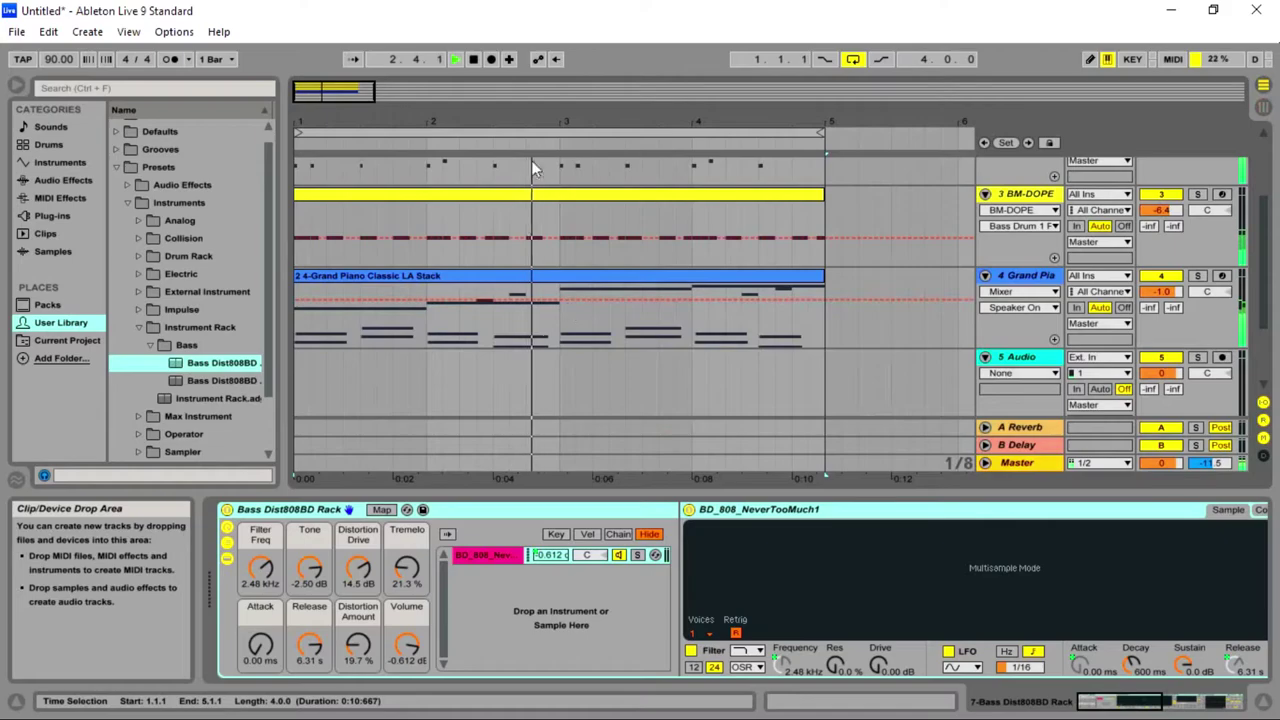
left_click(562, 126)
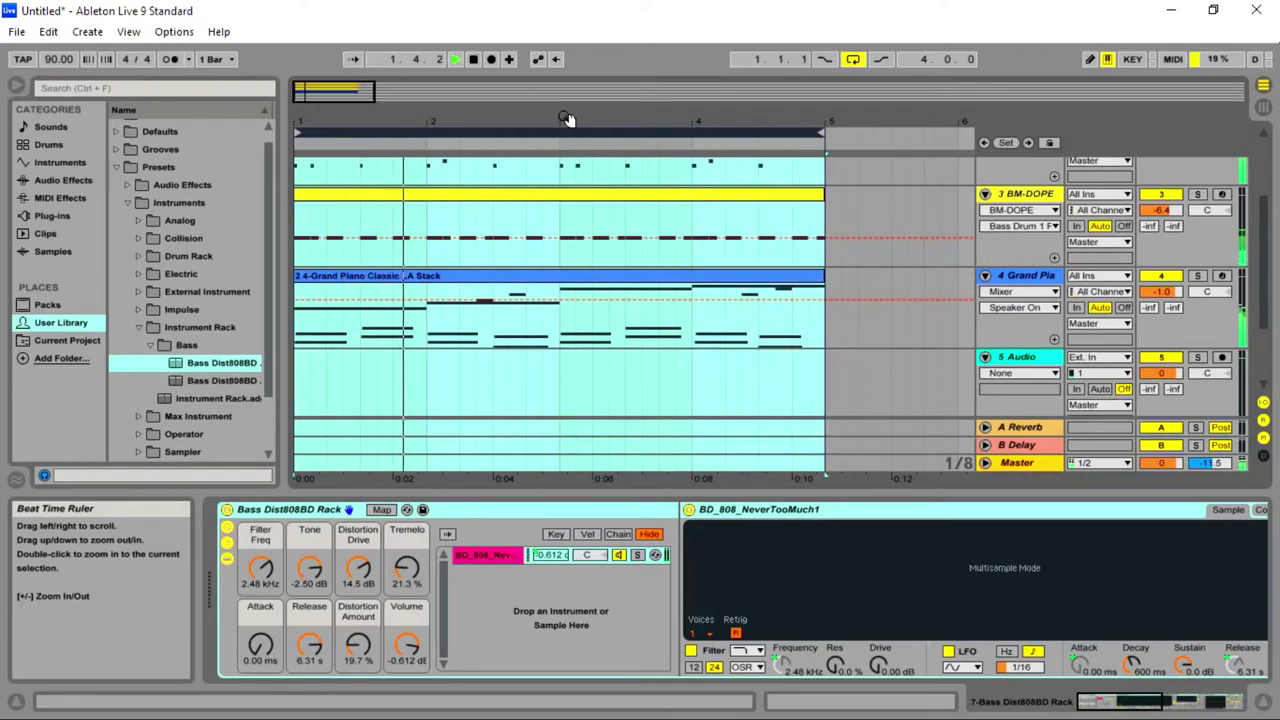
key("space")
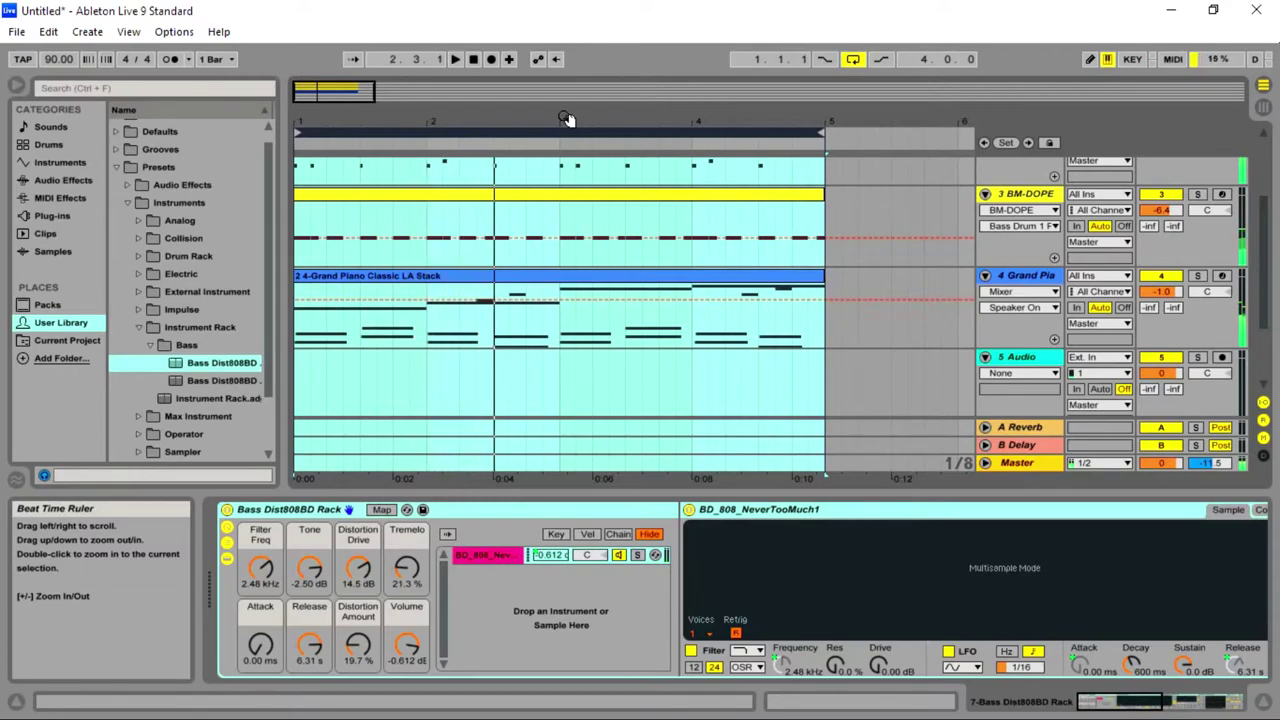
key("space")
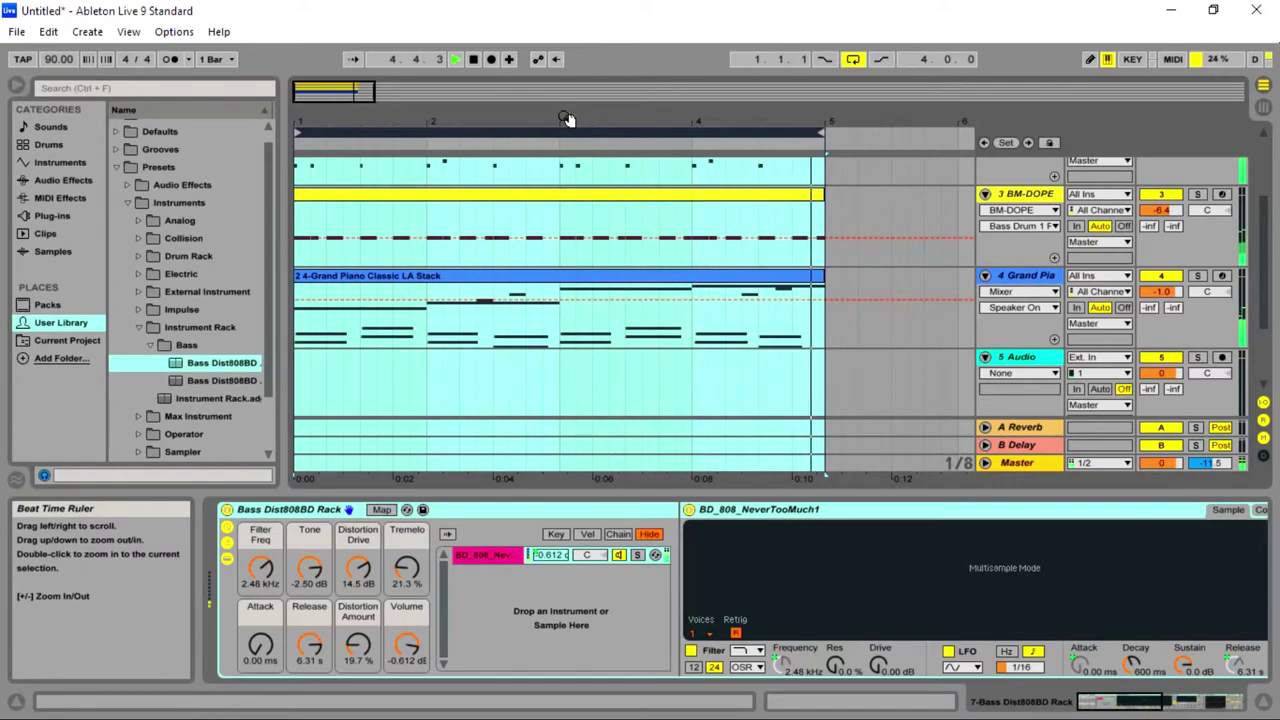
key("space")
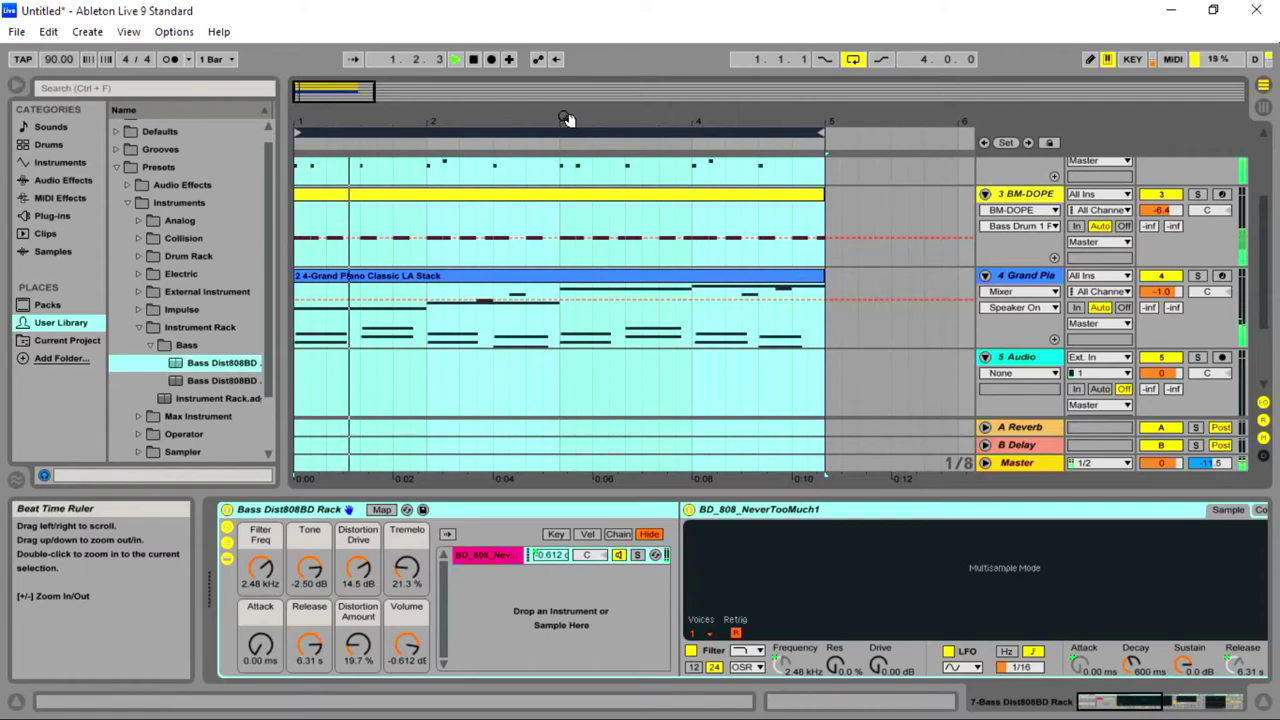
key("space")
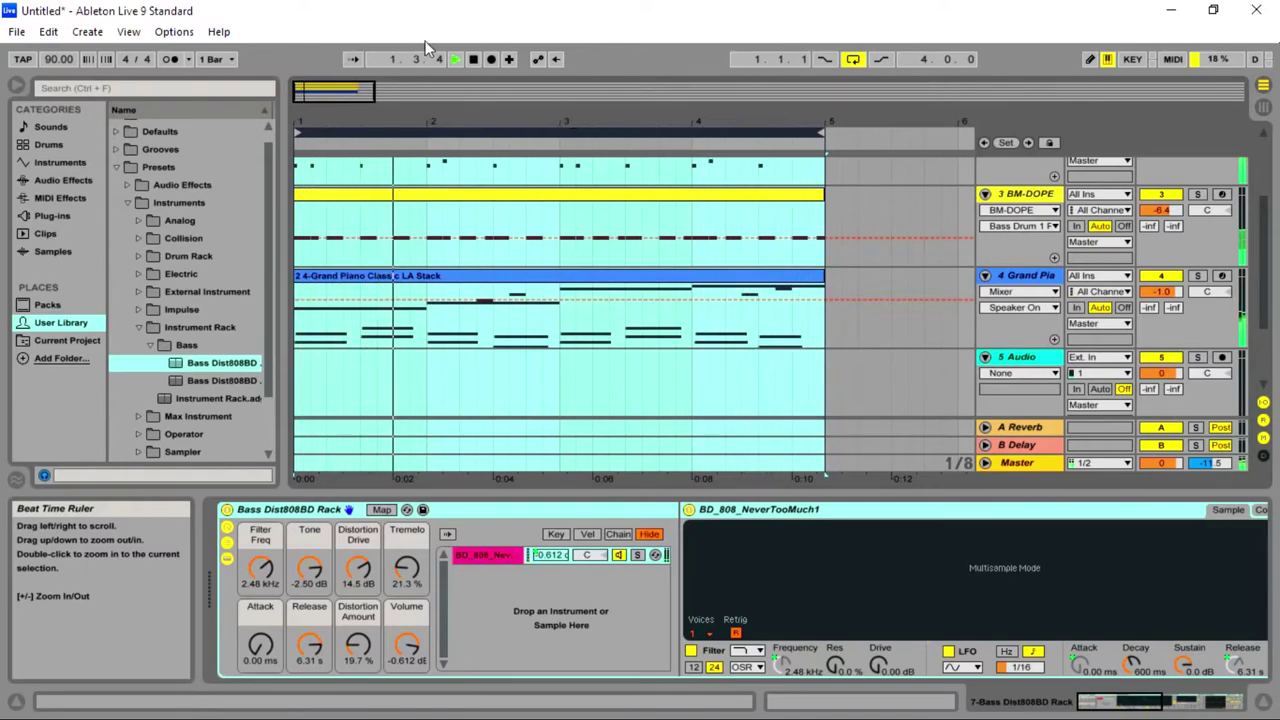
- Stop playback, record a four-bar bass take on track 7 over the arrangement loop, and end the recording
left_click(473, 59)
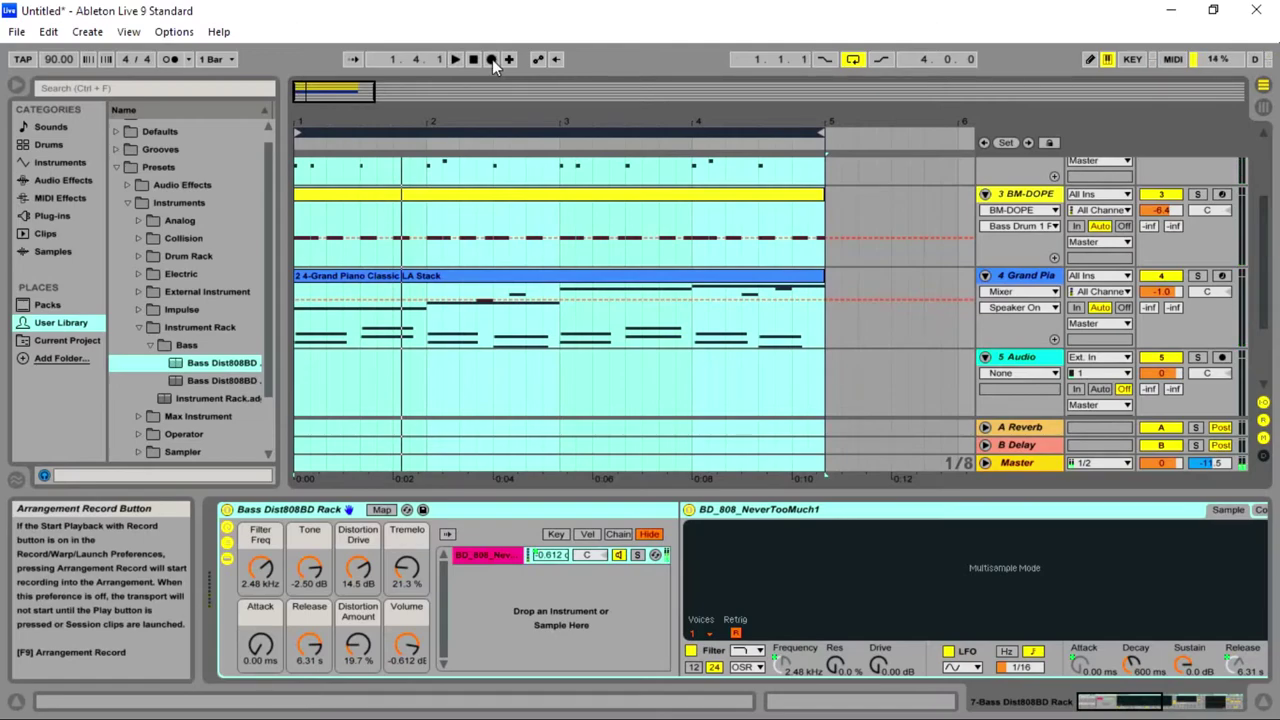
left_click(492, 59)
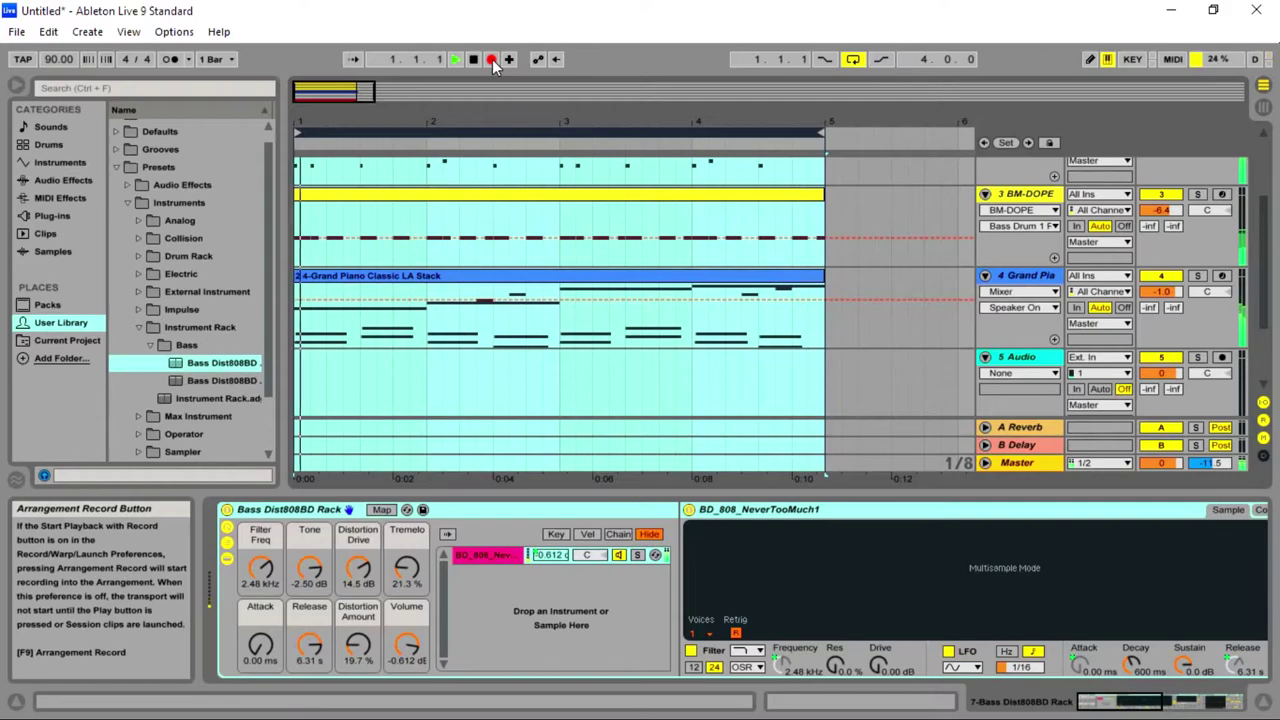
left_click(493, 62)
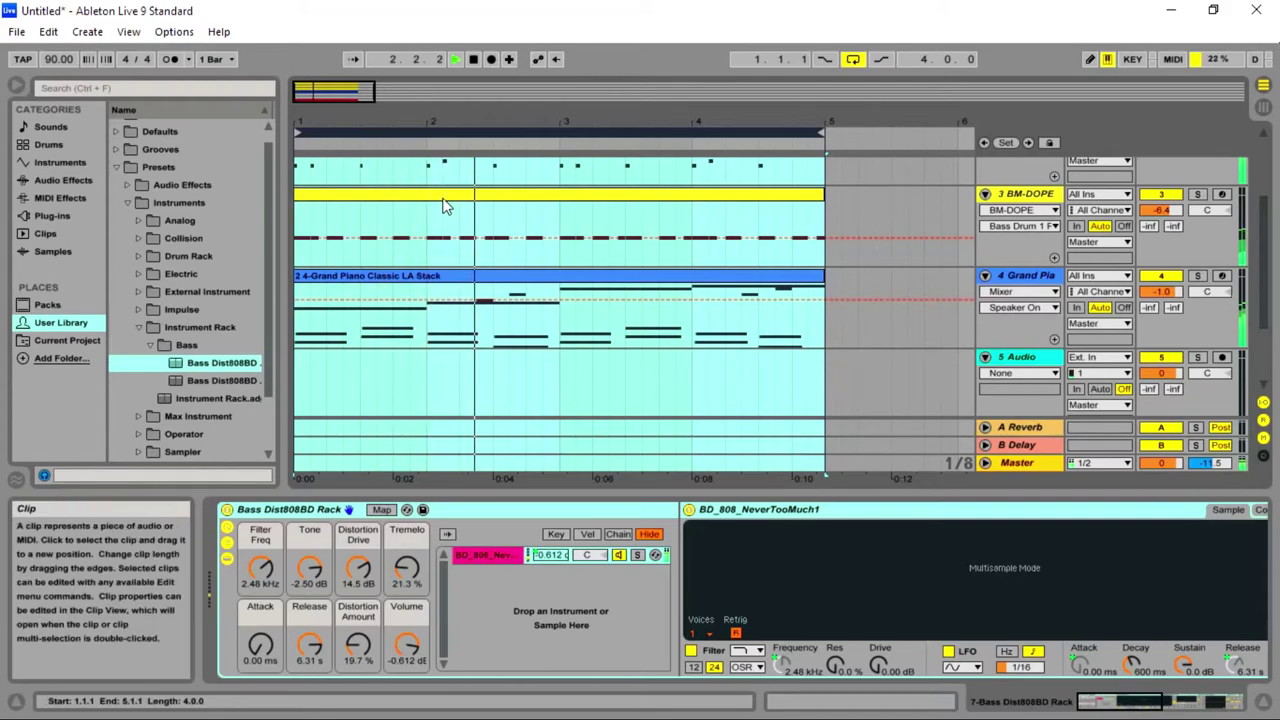
- Open the recorded bass clip, quantize its last C2 note and lengthen the preceding D2 note to about one beat
key("Tab")
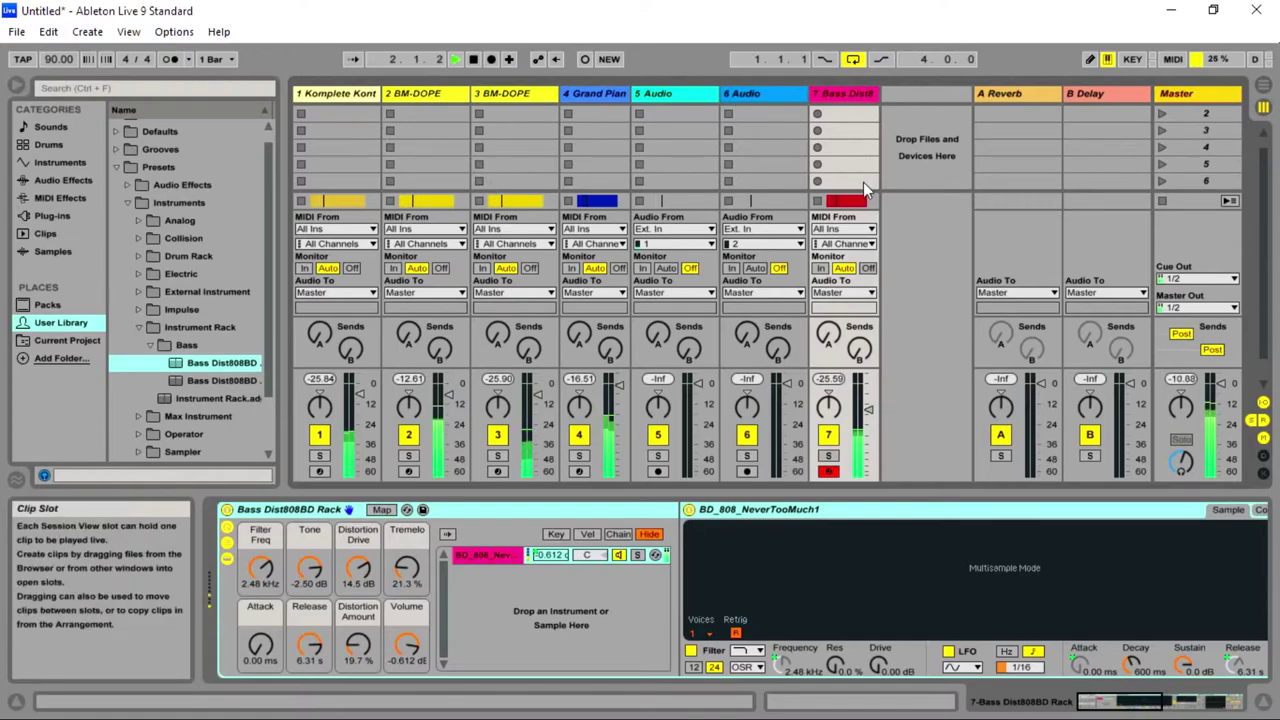
left_click(843, 201)
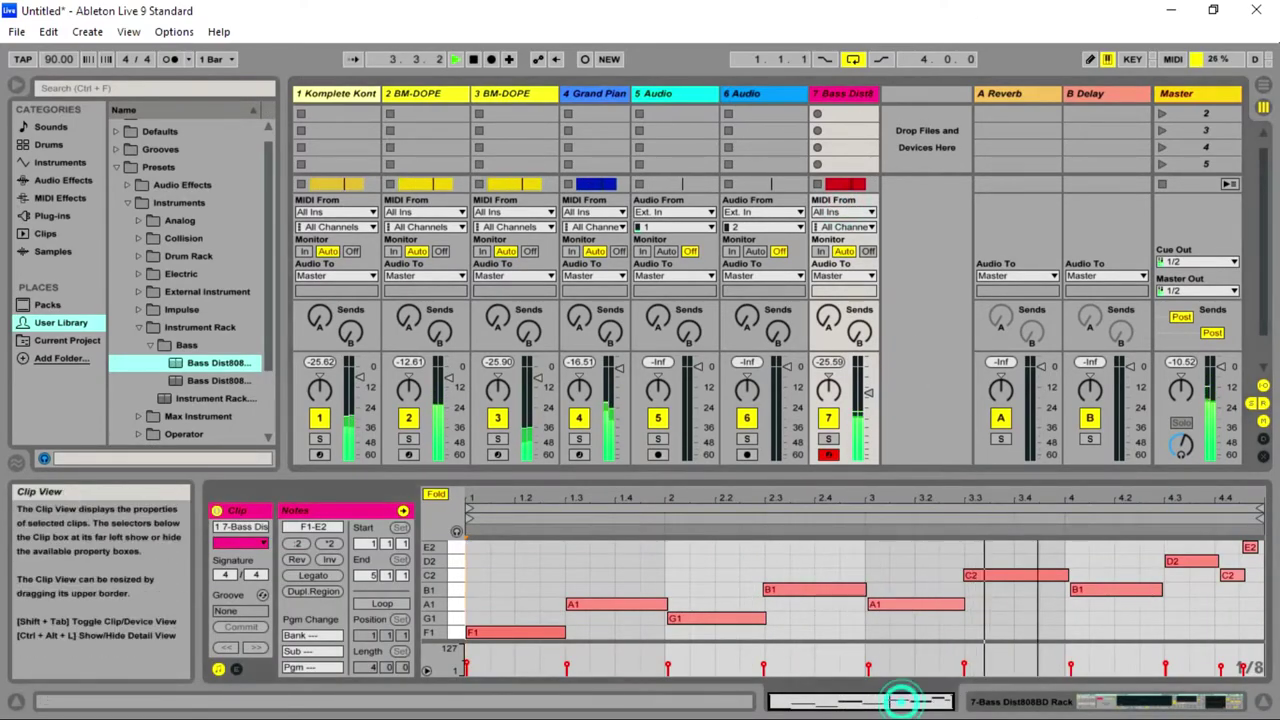
right_click(1233, 578)
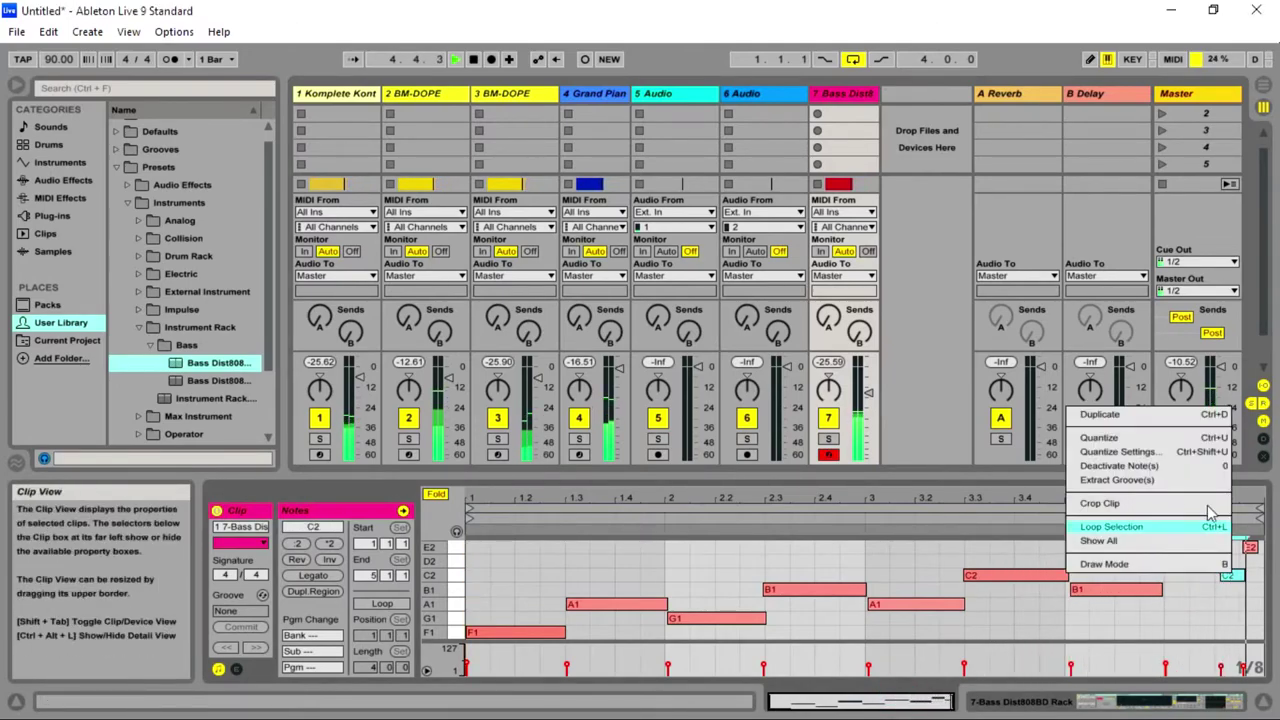
left_click(1143, 437)
left_click(1210, 561)
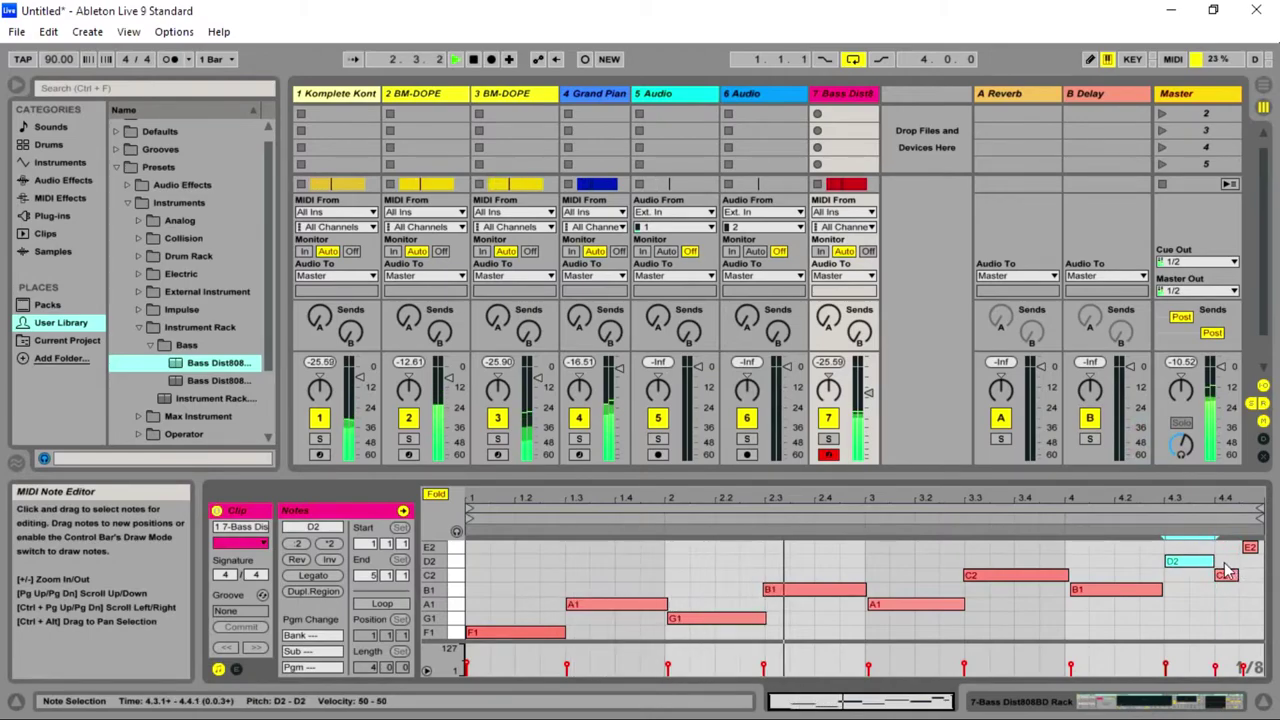
left_click_drag(1213, 565, 1225, 565)
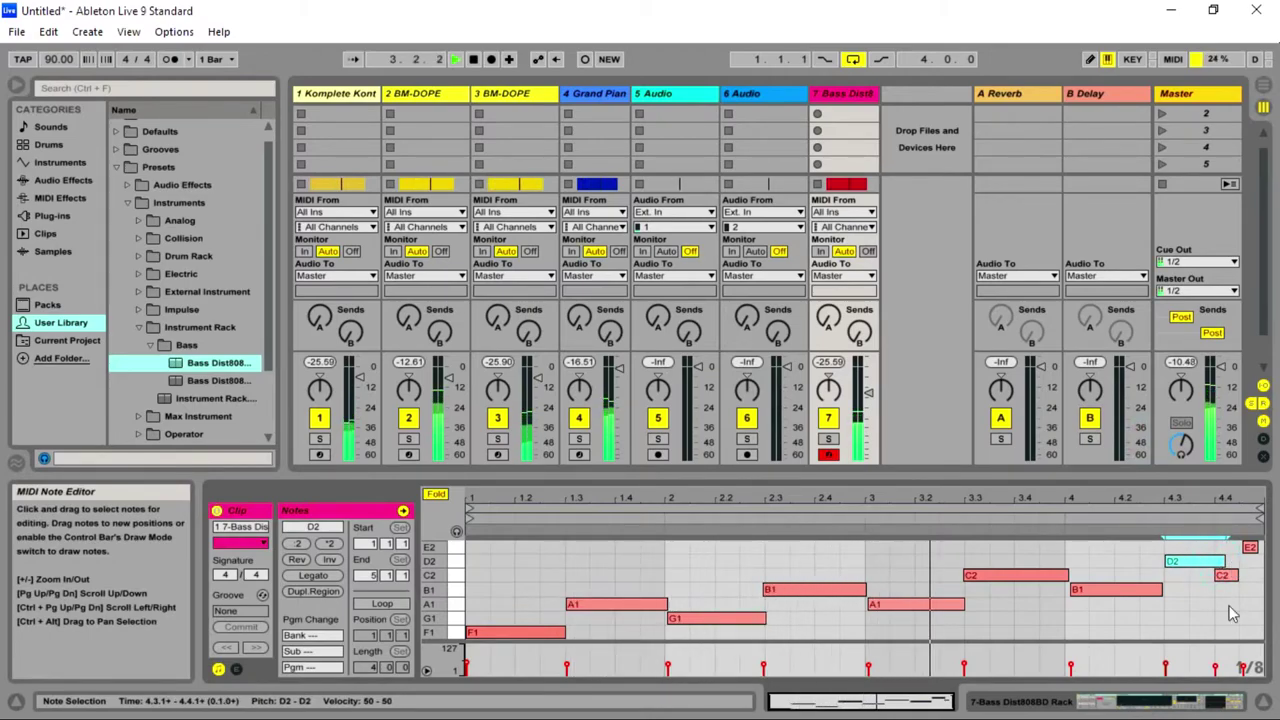
- Select the bass notes from the opening F1 through the B1 at bar 4 and quantize them
left_click_drag(1108, 553, 862, 548)
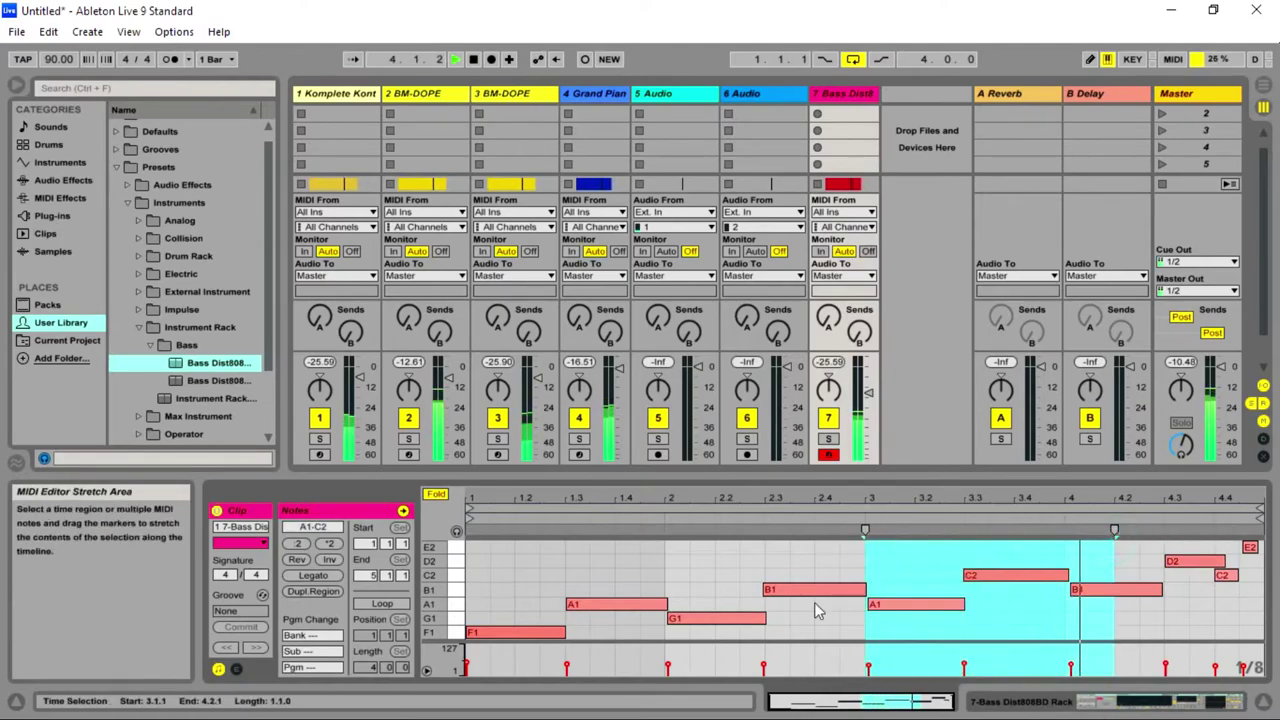
mouse_move(490, 541)
left_mouse_down()
mouse_move(696, 549)
mouse_move(1065, 640)
mouse_move(1130, 642)
left_mouse_up()
right_click(1098, 598)
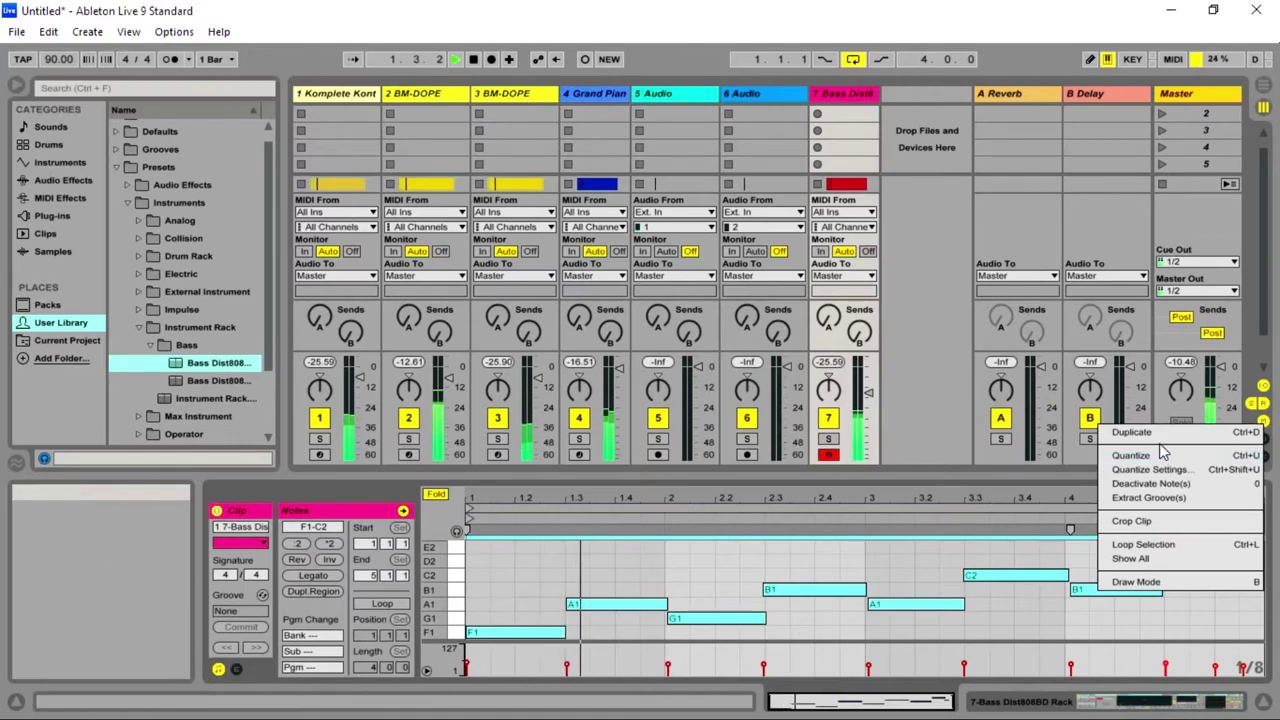
left_click(1125, 456)
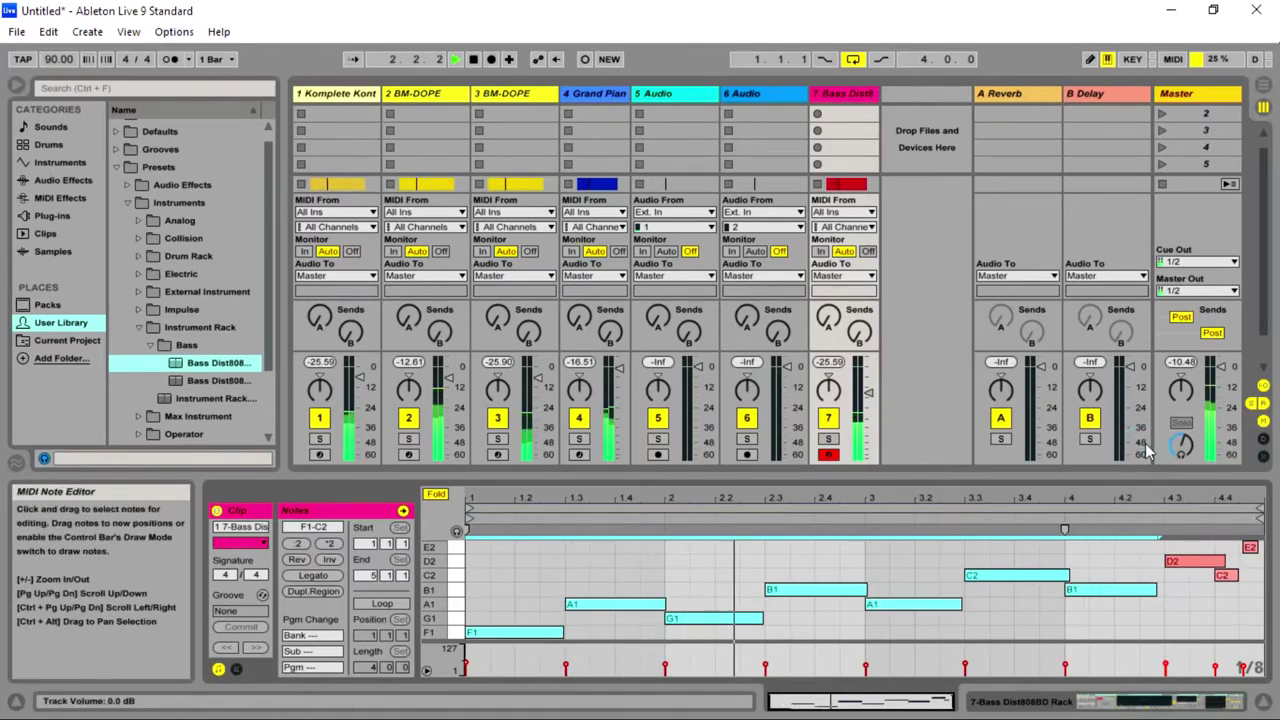
- Add a D2 note at 4.2.1 with velocity 45 and an E2 note directly after it, reducing the E2's velocity
double_click(1133, 562)
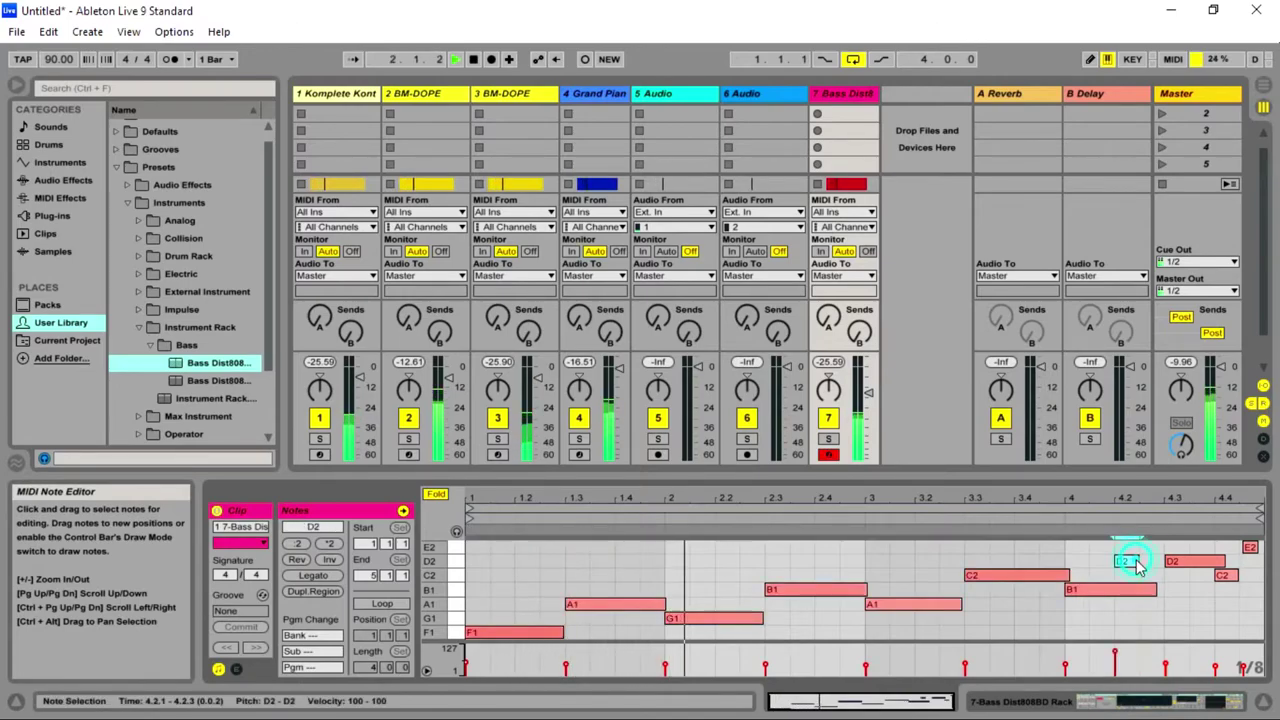
left_click_drag(1117, 672, 1118, 662)
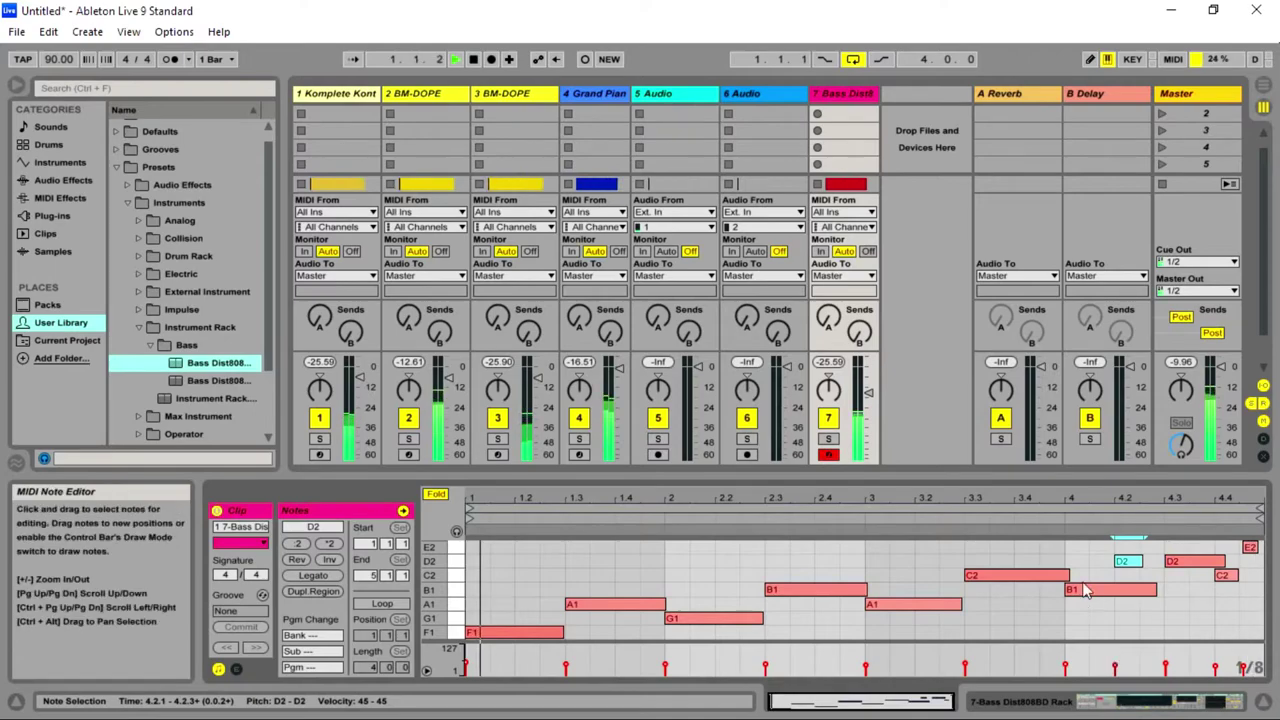
left_click(1150, 555)
double_click(1150, 550)
left_click_drag(1140, 650, 1140, 662)
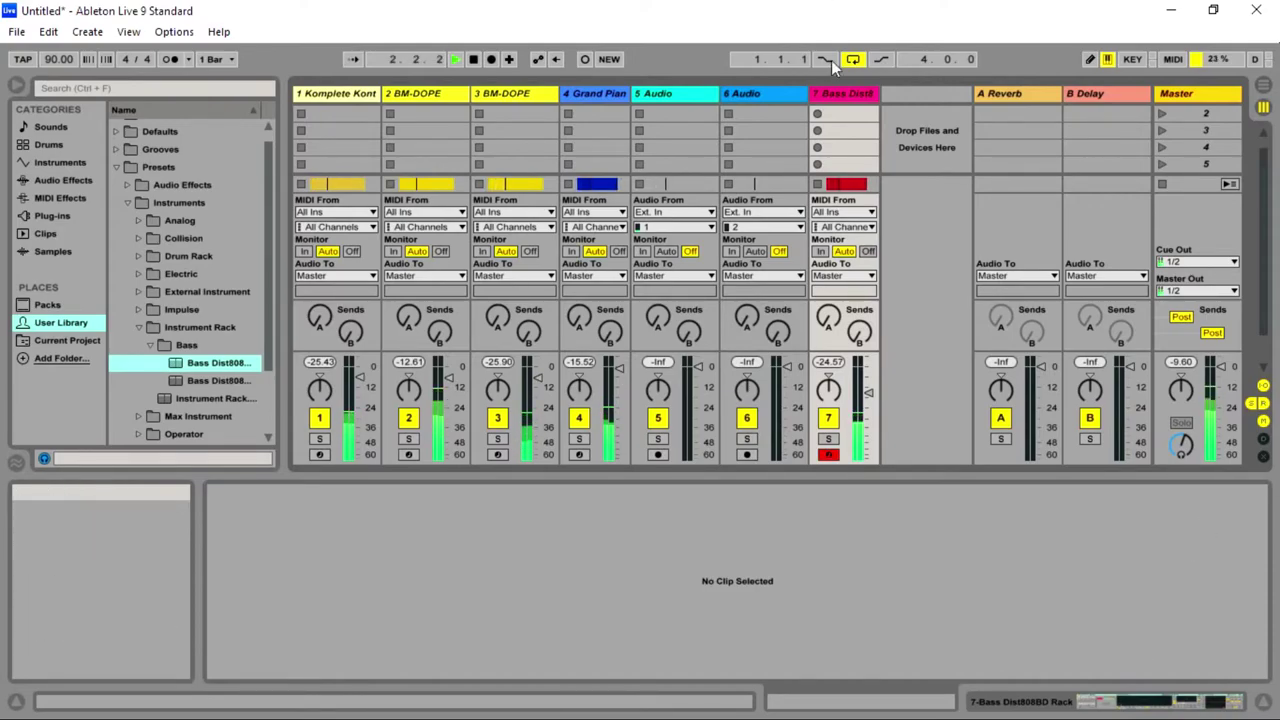
- Examine track 7's device chain from the 808 rack through Rectifier, Compressor and EQ Three, and check its bass clip
left_click(822, 92)
double_click(822, 92)
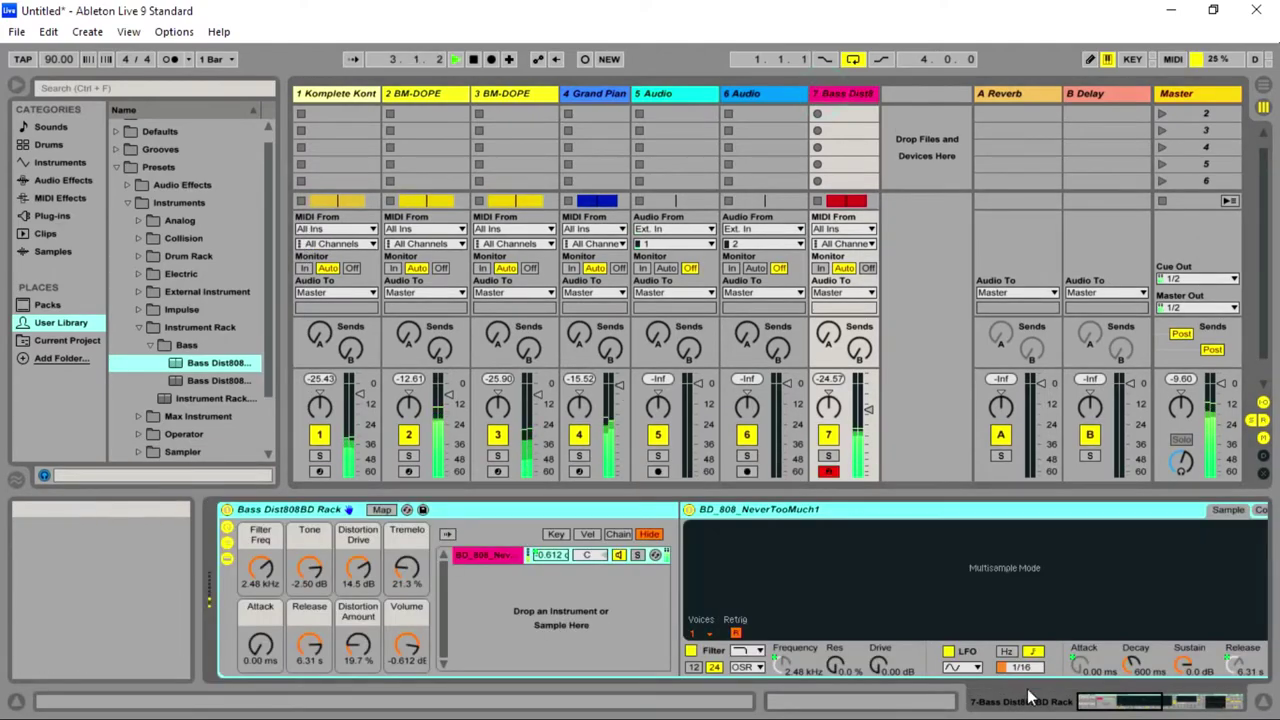
left_click(1132, 708)
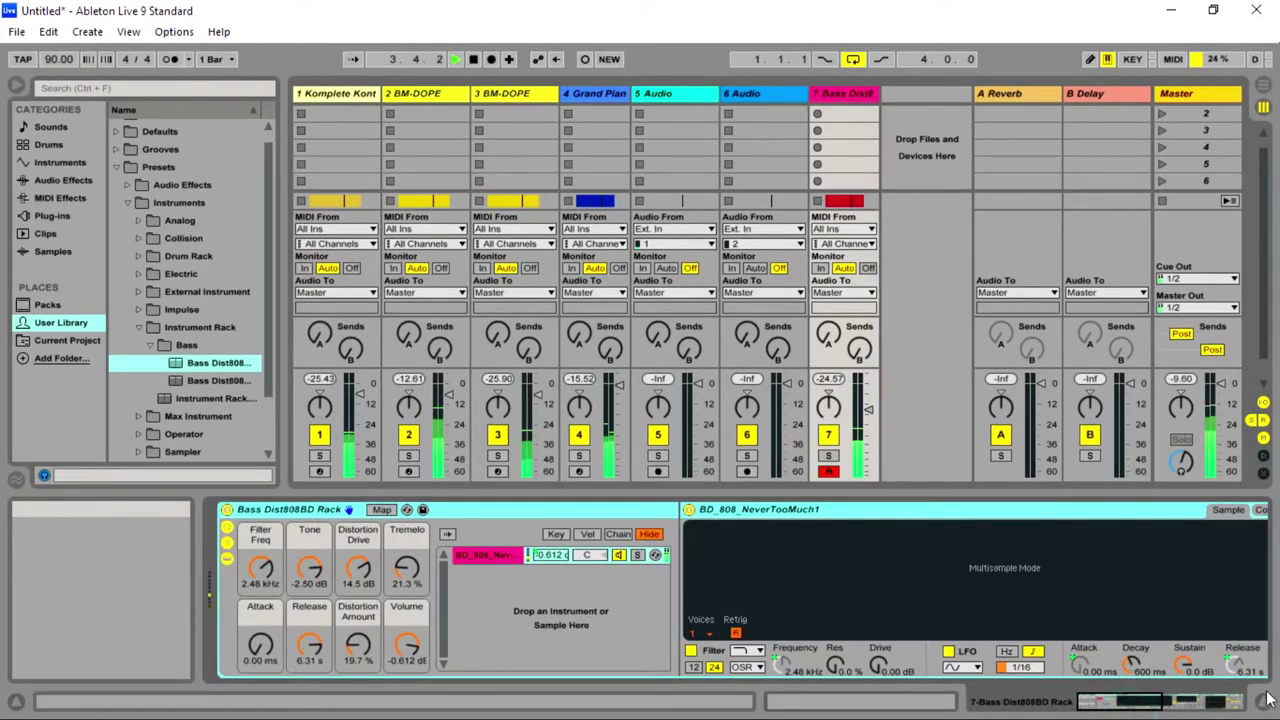
left_click(1134, 706)
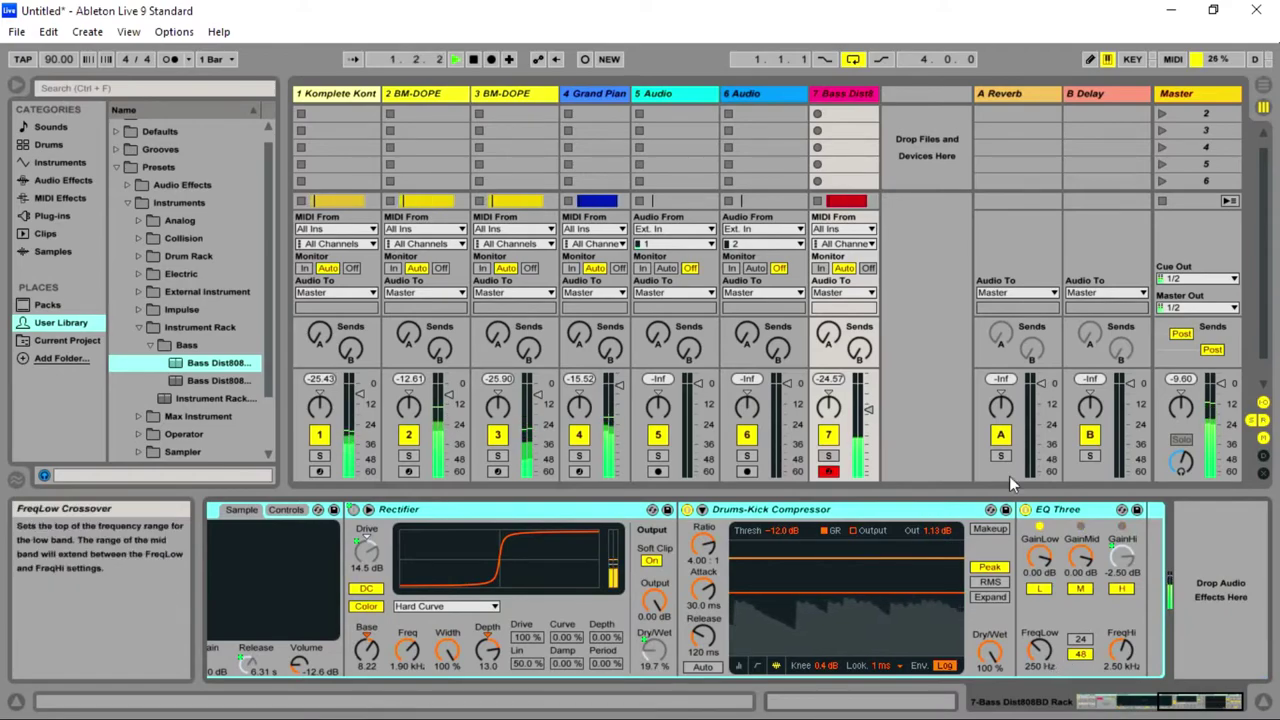
left_click(845, 202)
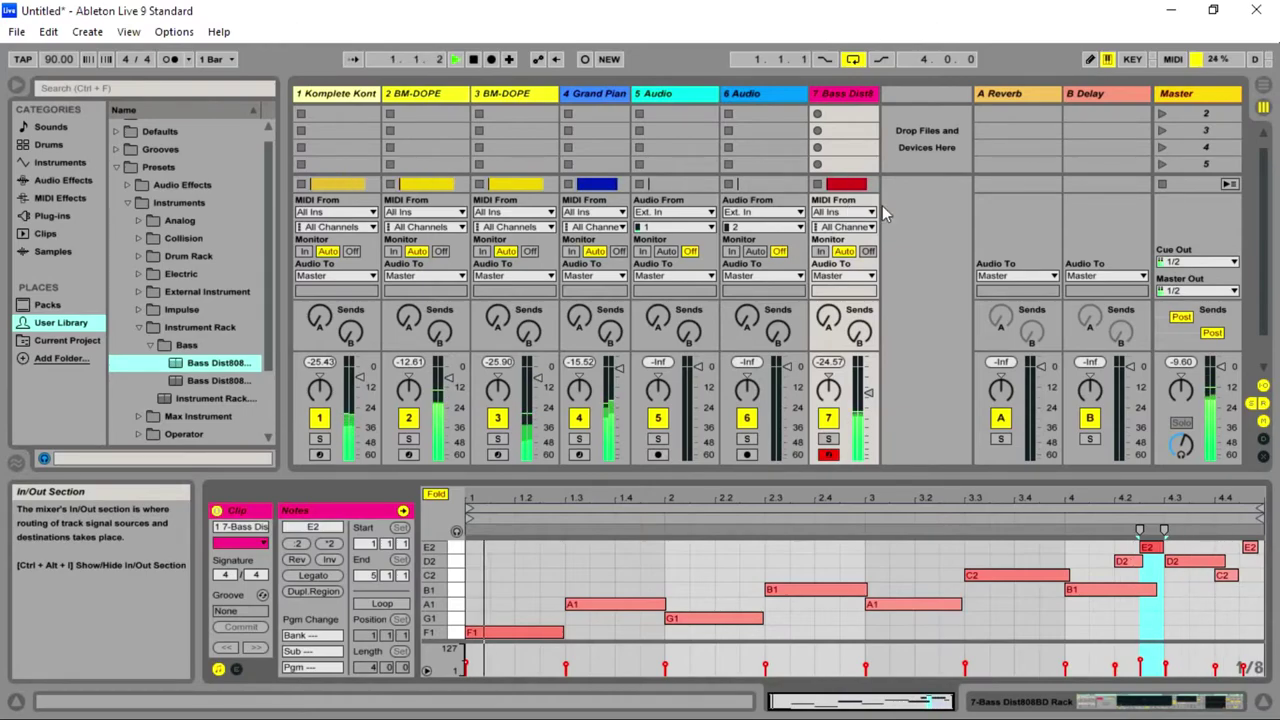
left_click(843, 93)
double_click(843, 93)
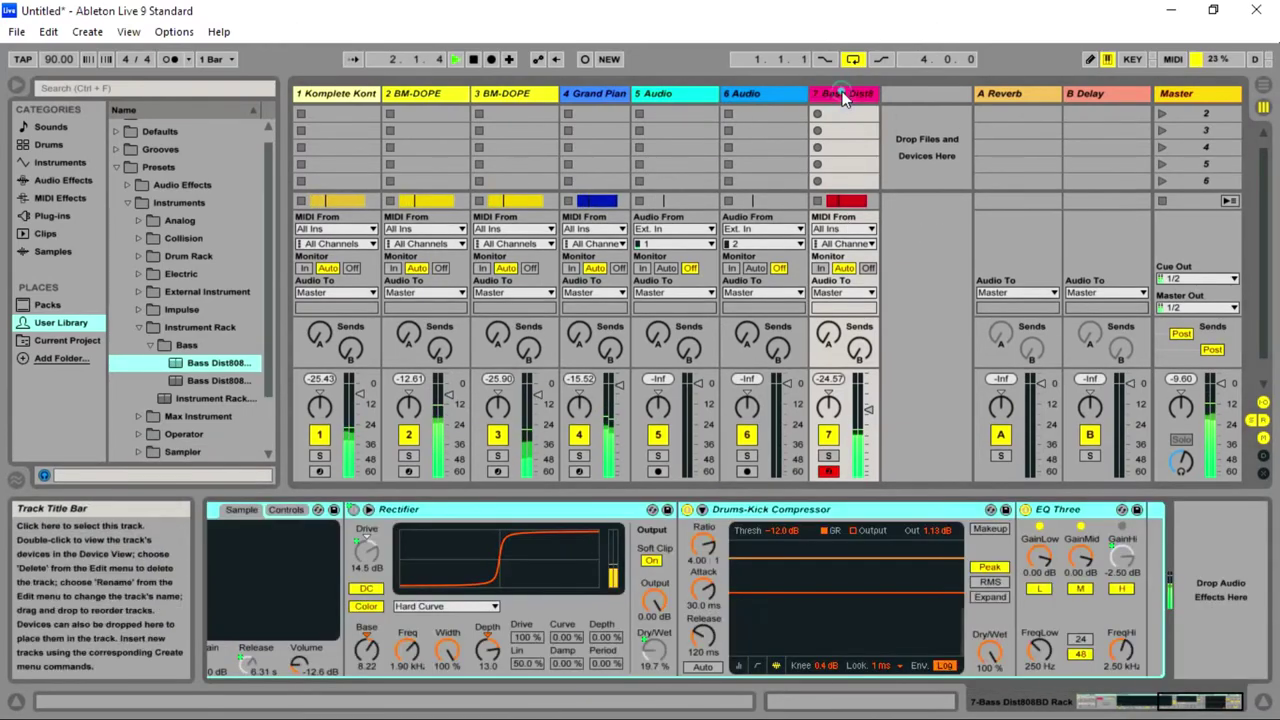
- Examine the bass track's device chain back to the 808 sampler, plus the device chains of tracks 1 and 4
left_click(890, 667)
left_click(895, 672)
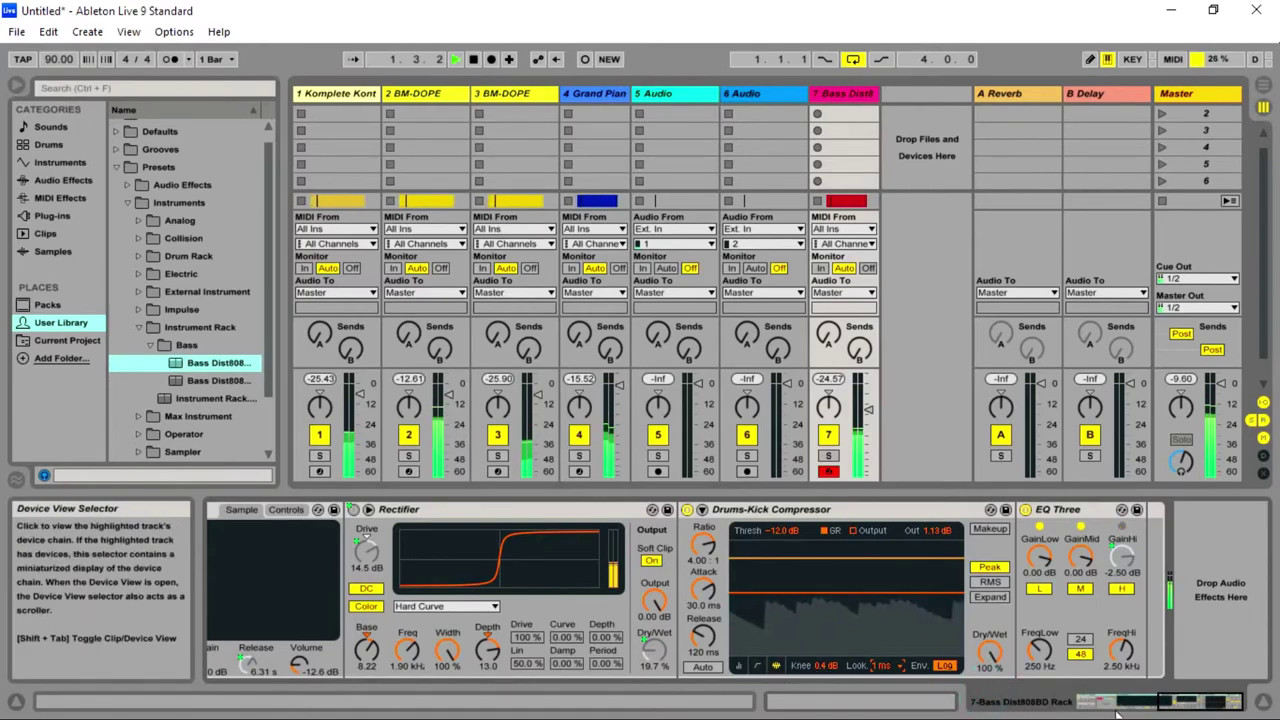
left_click_drag(1205, 708, 1150, 708)
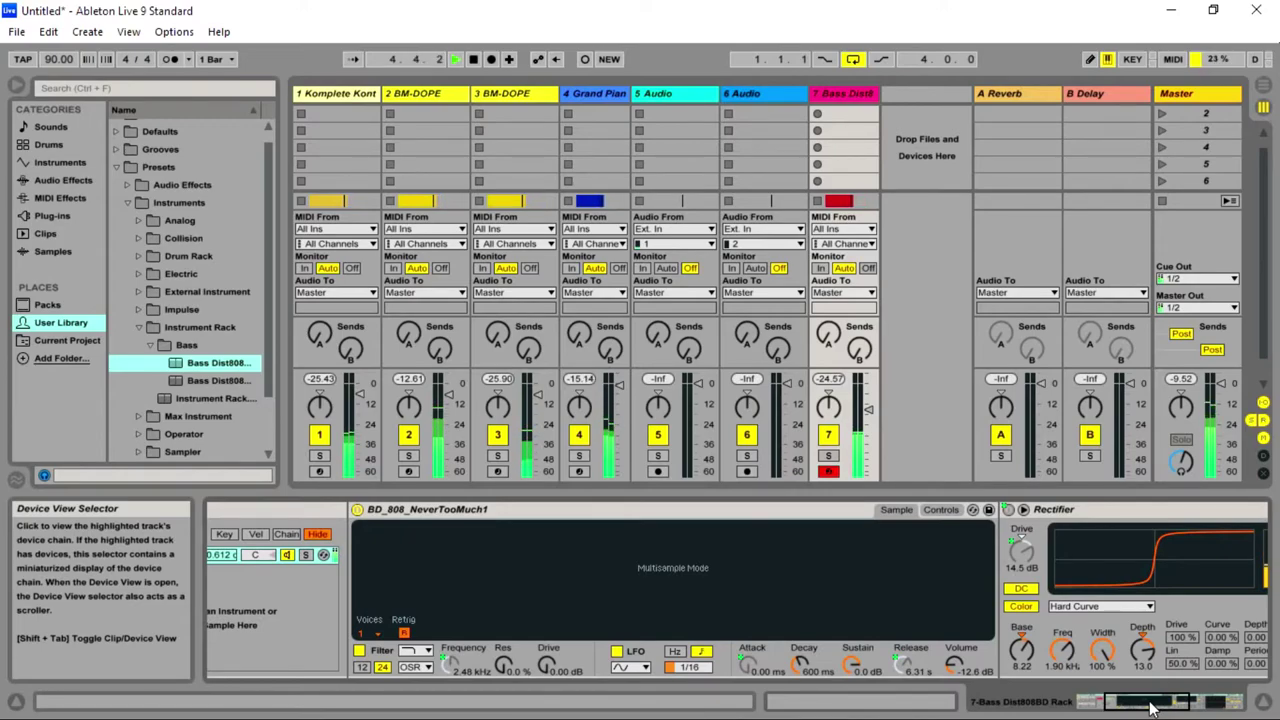
left_click(330, 93)
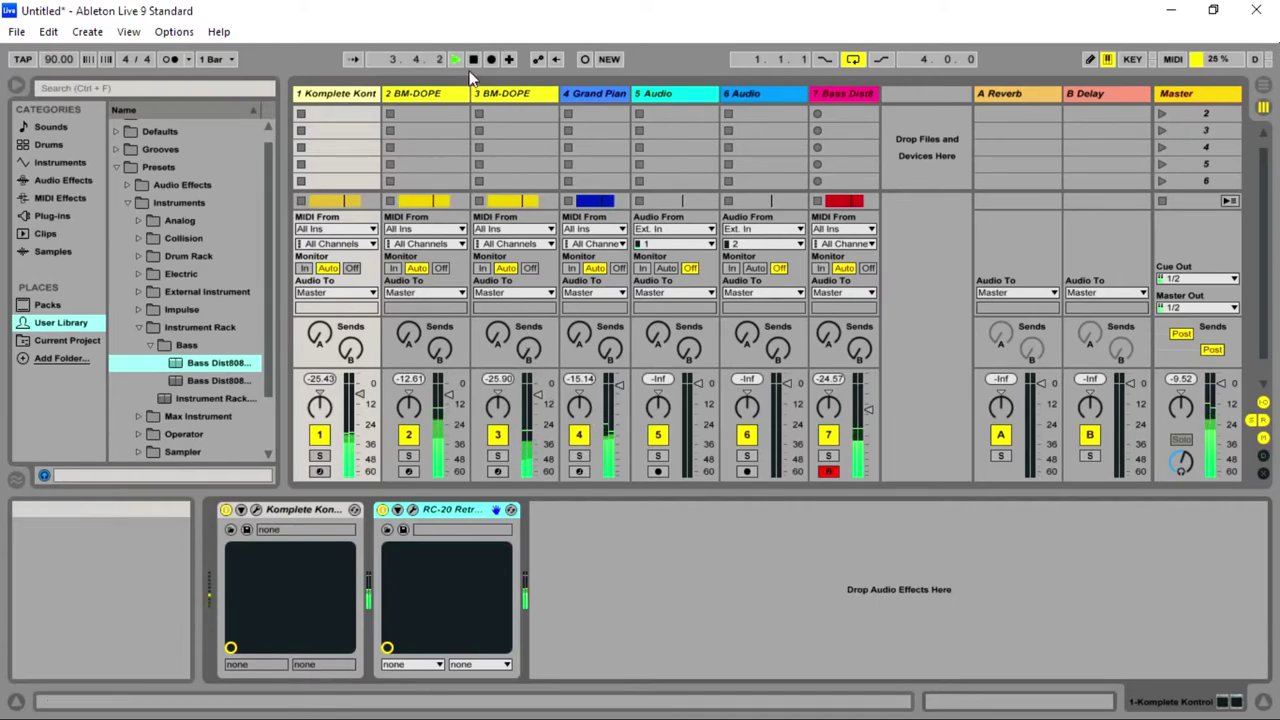
left_click(592, 95)
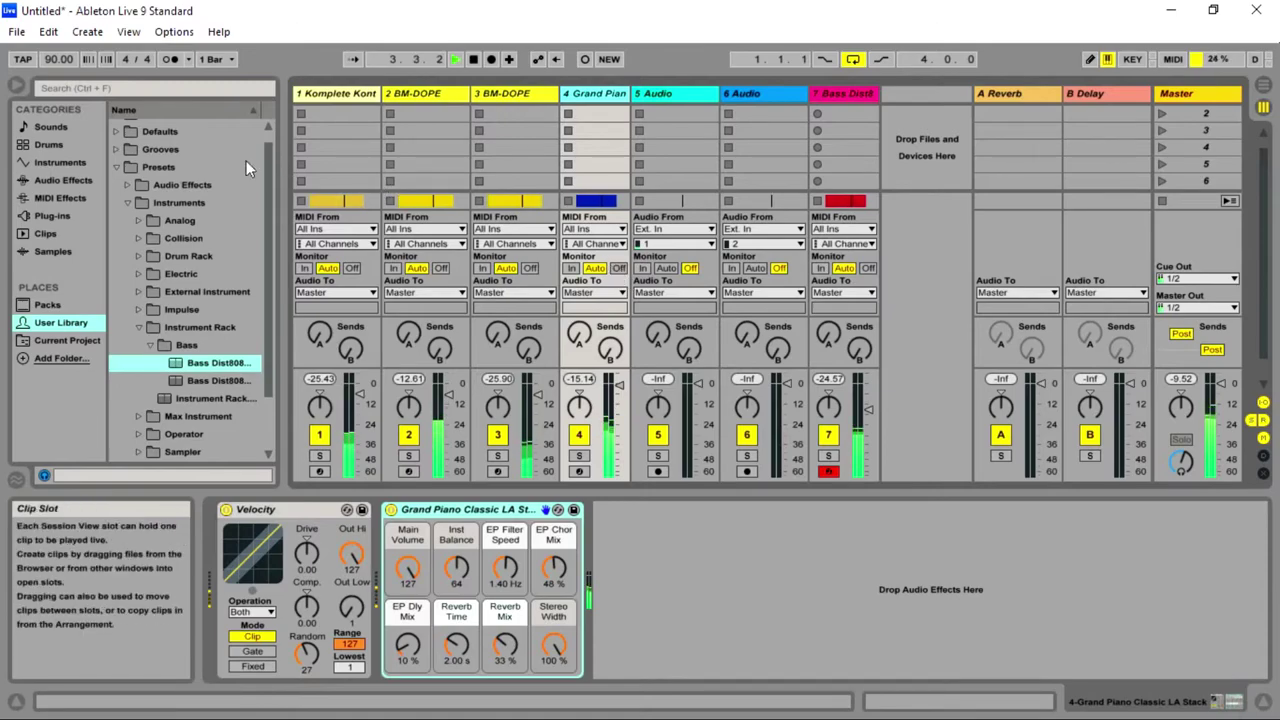
- Search the Packs for "perc" and load Deepie Fx Percussion from Loopmasters Mixtape's drums onto a new track after the bass
left_click(160, 88)
type("perc")
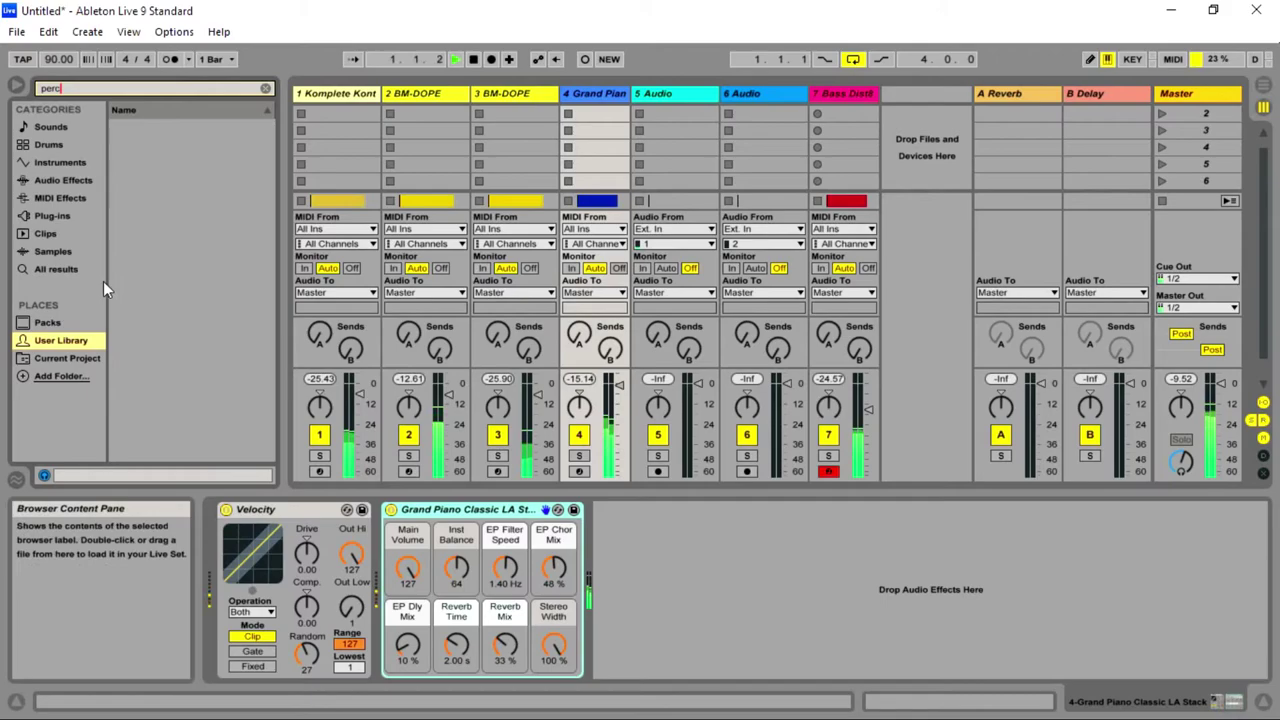
left_click(52, 323)
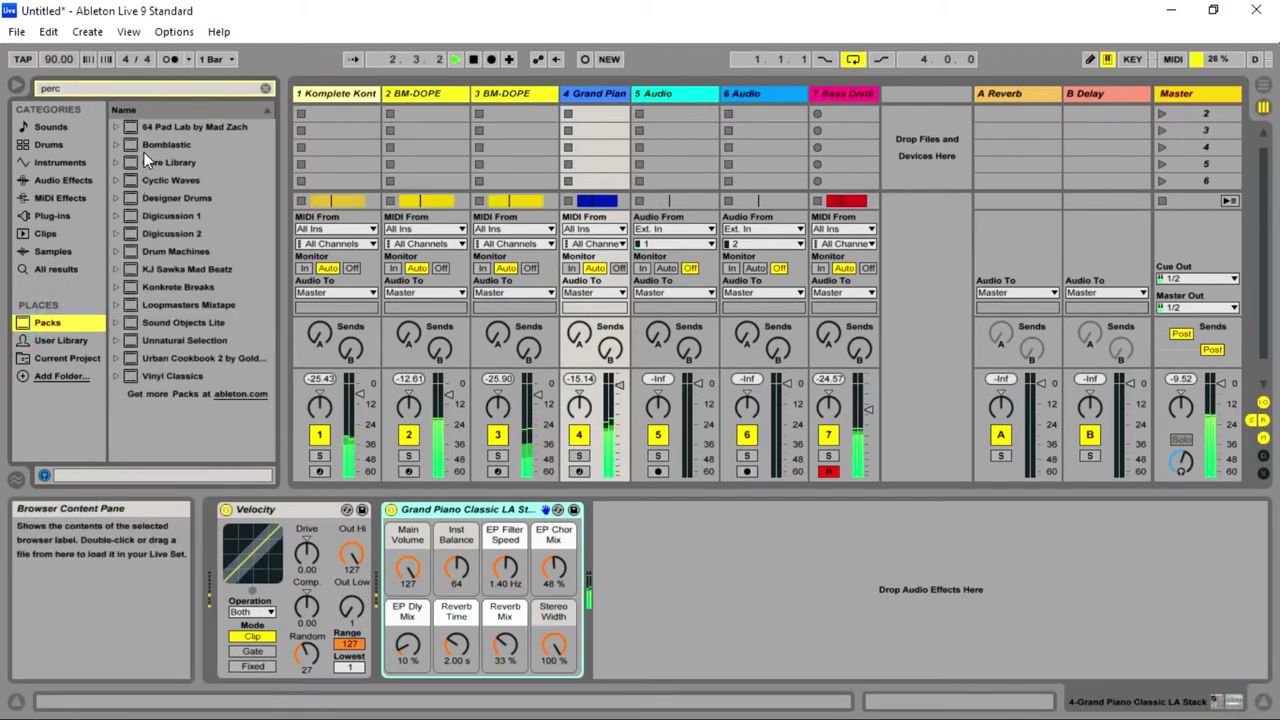
left_click(217, 306)
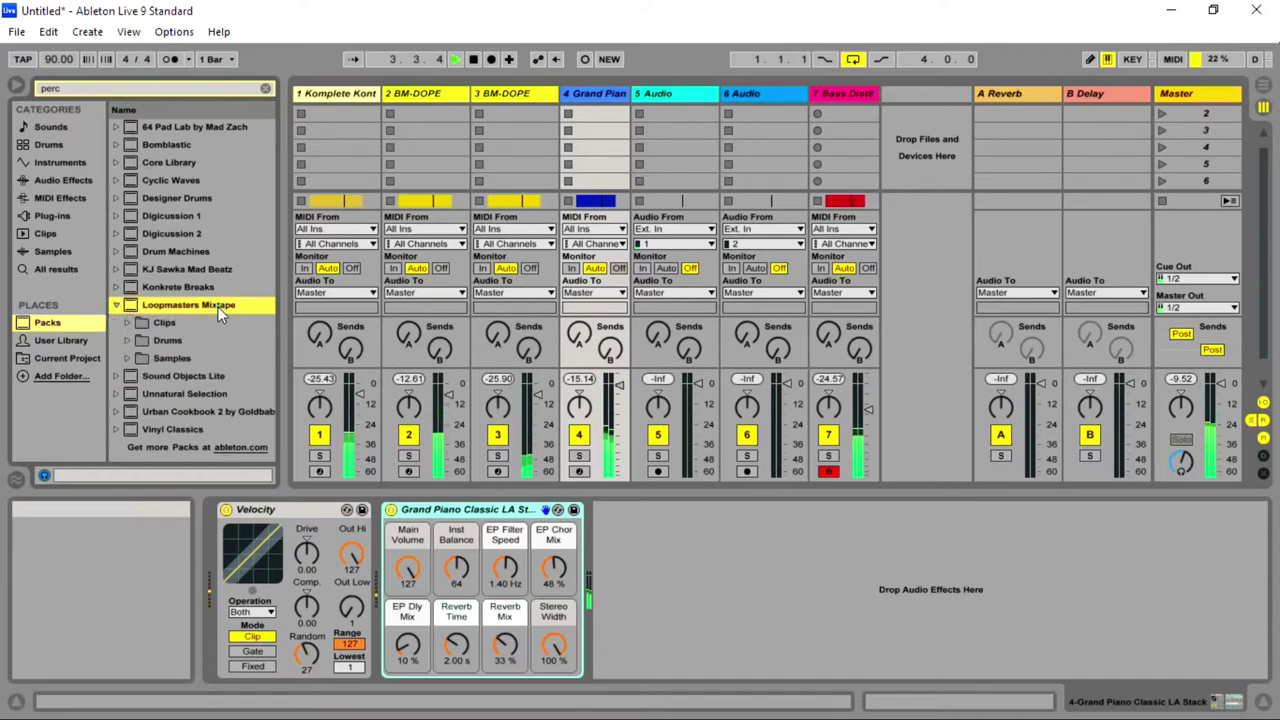
left_click(182, 344)
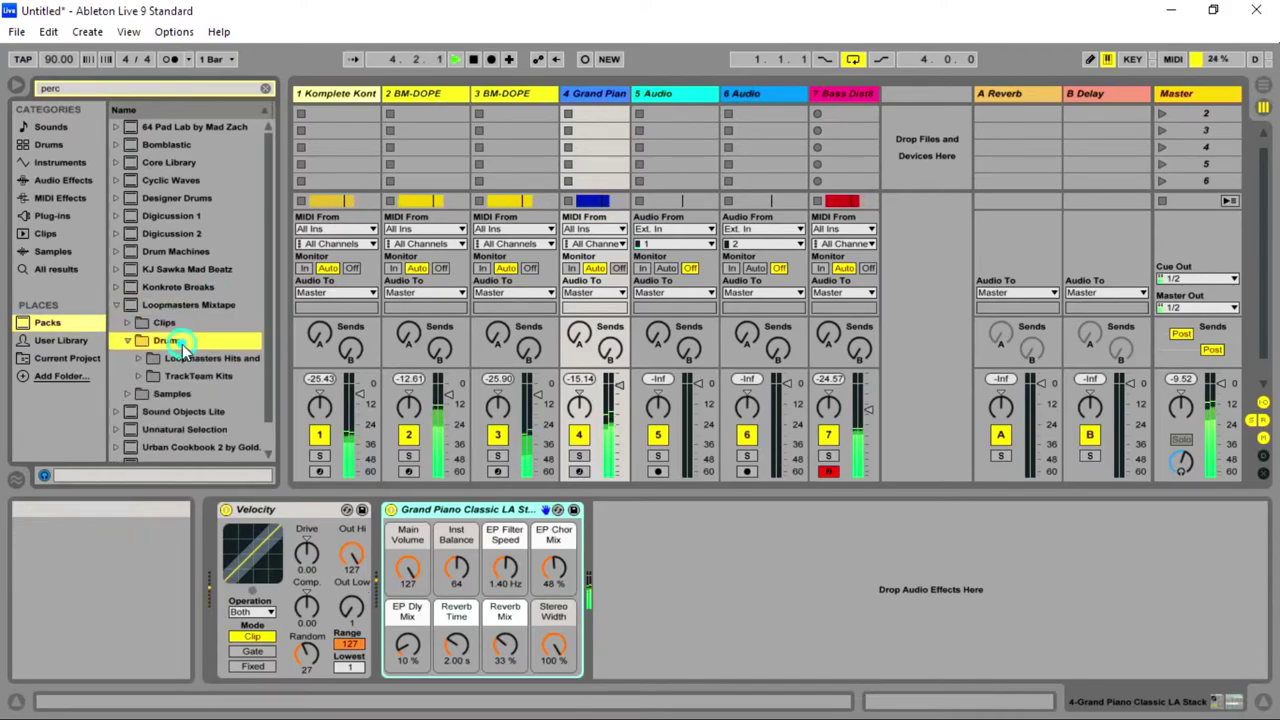
left_click(243, 362)
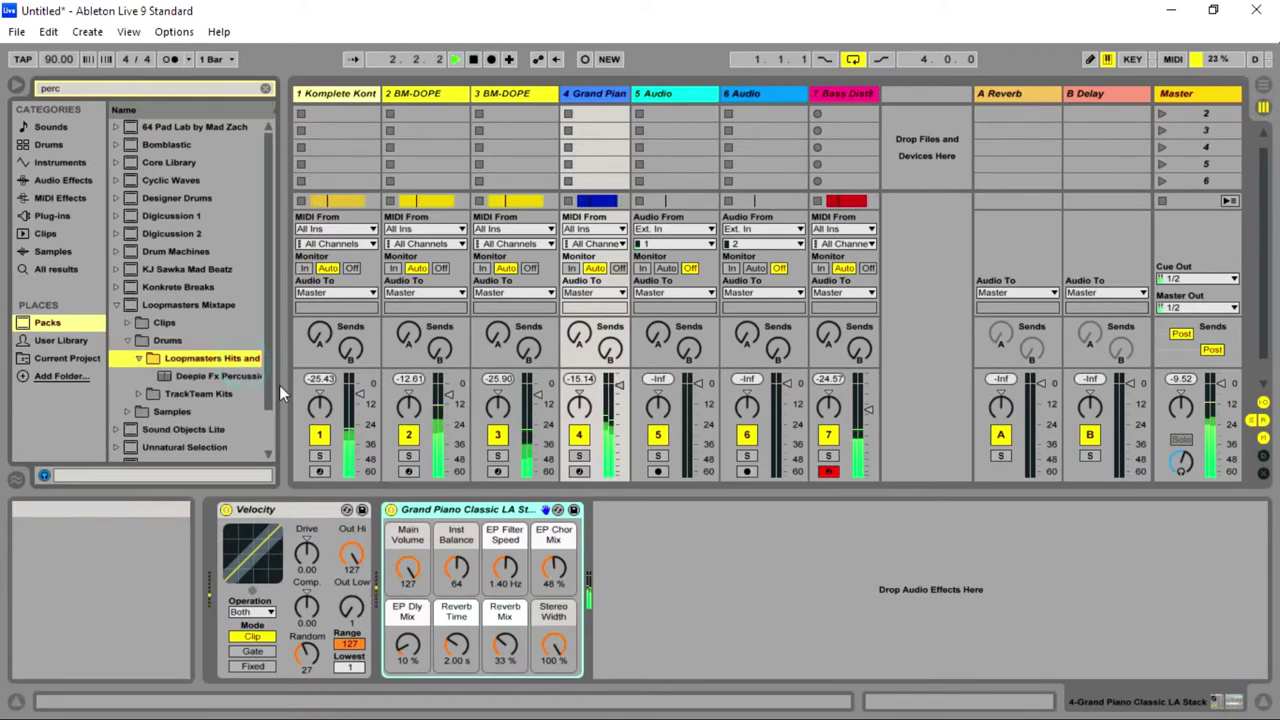
left_click_drag(226, 378, 913, 94)
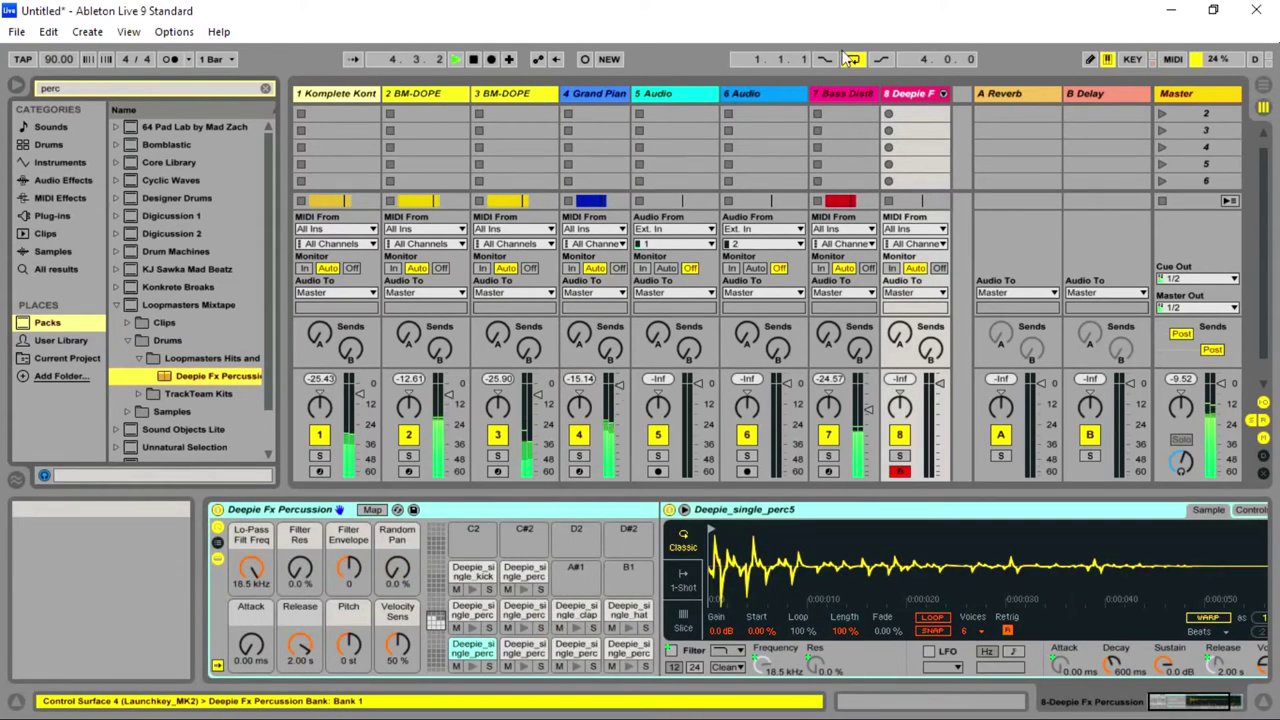
- Reorder the tracks so the bass and Deepie Fx Percussion sit directly after the Grand Piano, ahead of the two audio tracks
left_click(831, 94)
left_click_drag(655, 100, 656, 100)
left_click_drag(914, 93, 737, 94)
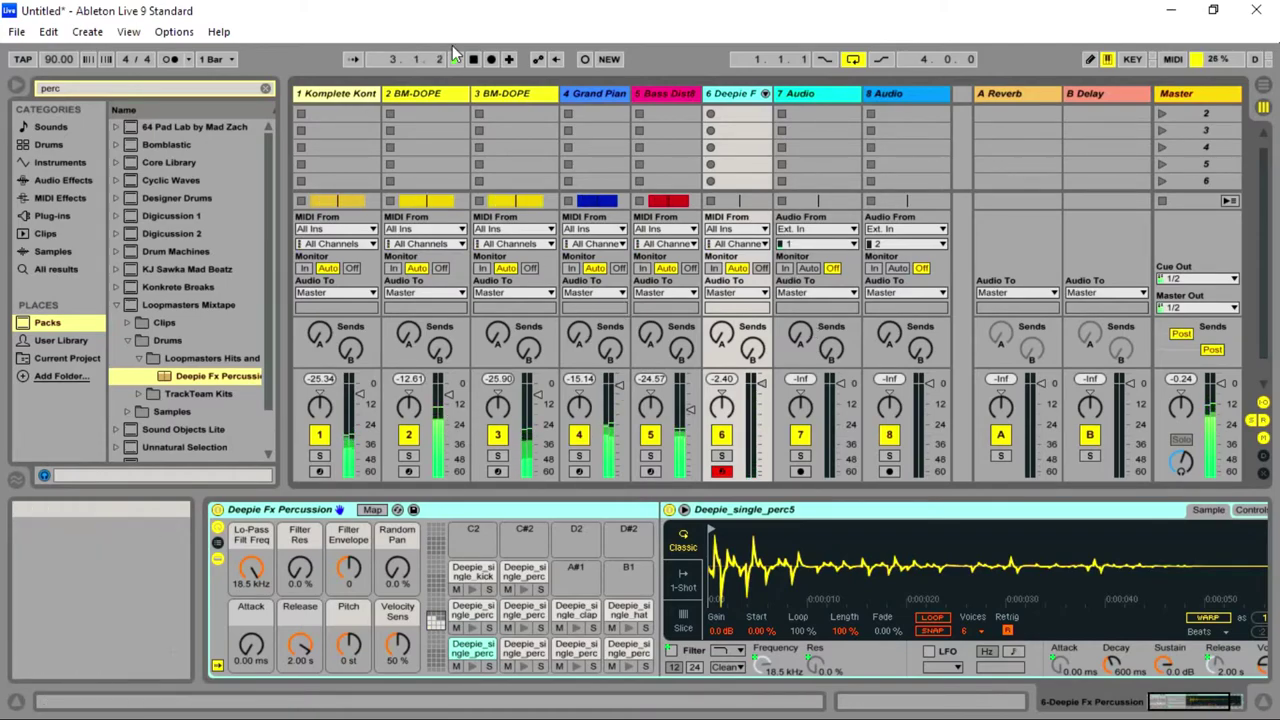
- Search for "d'pi" in the Packs, Sounds and Plug-ins
left_click(265, 88)
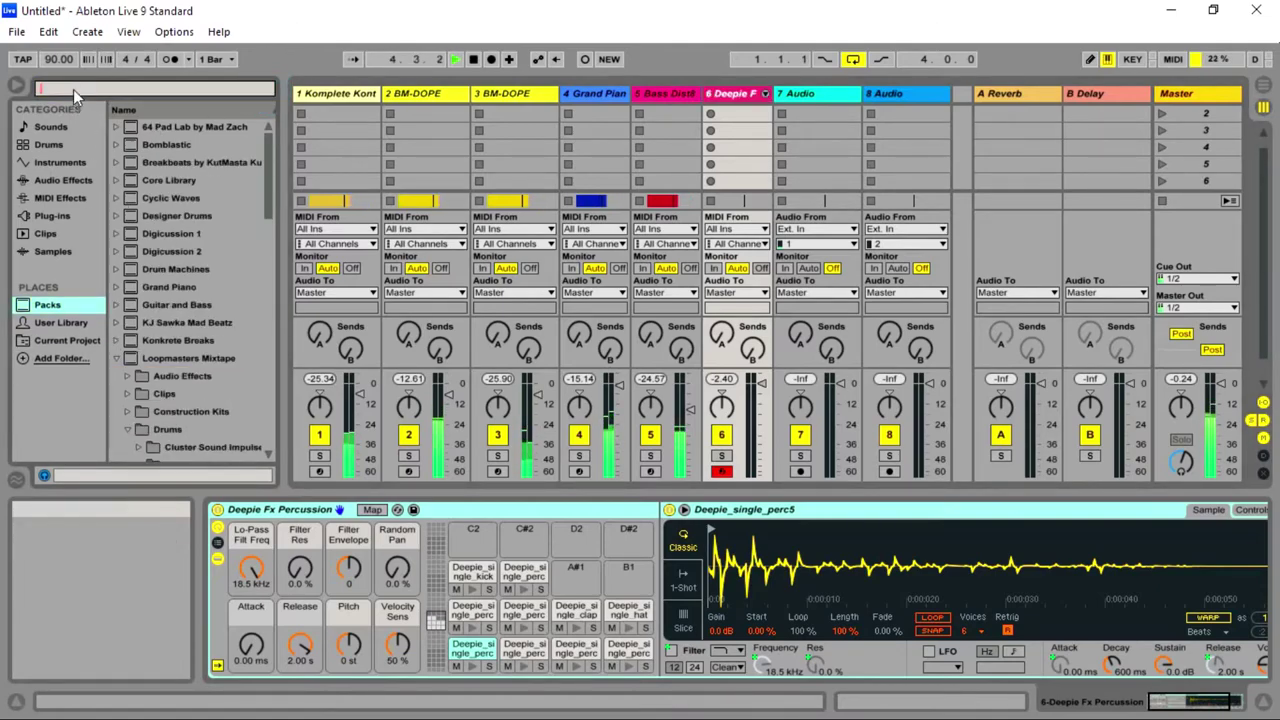
type("d")
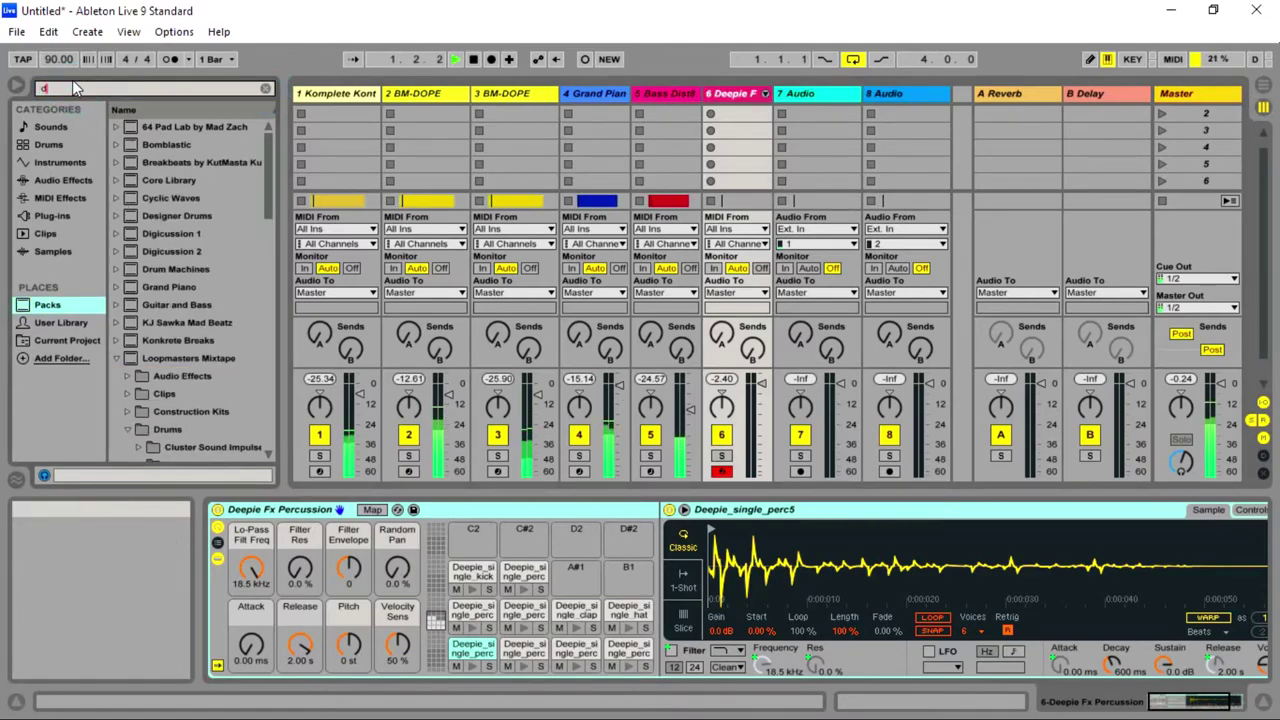
type("eepi")
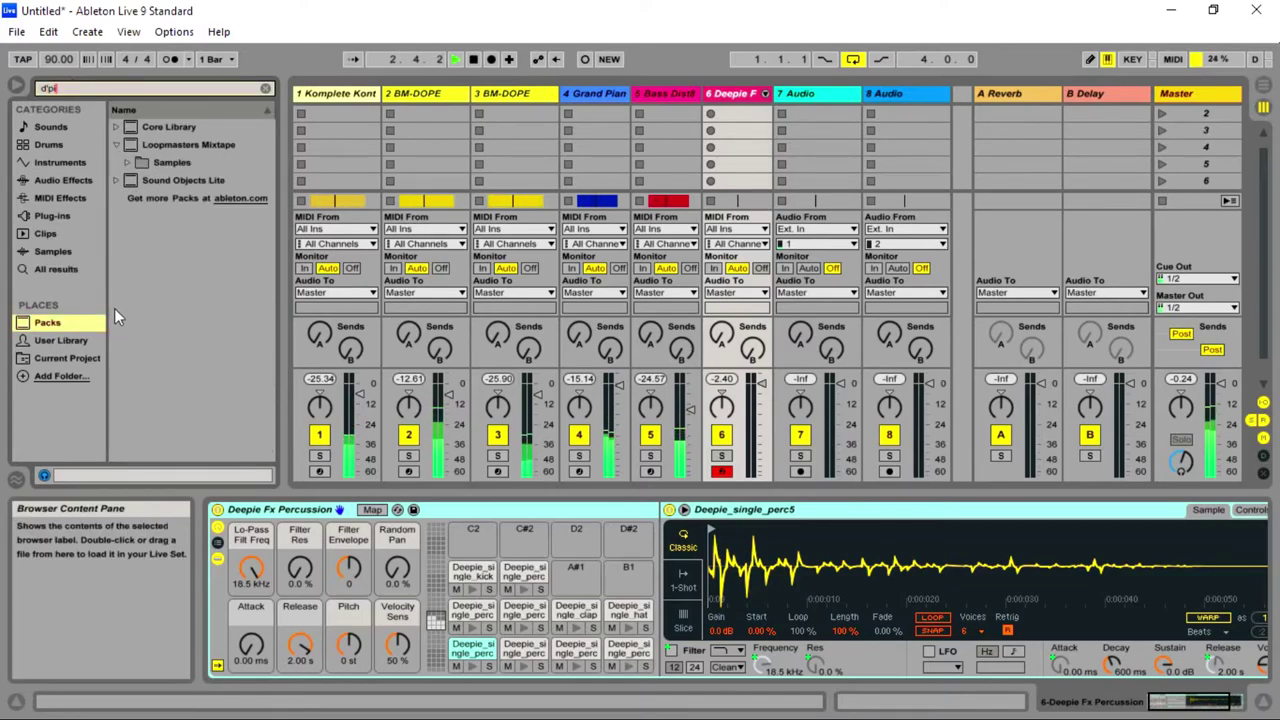
left_click(60, 127)
left_click(66, 214)
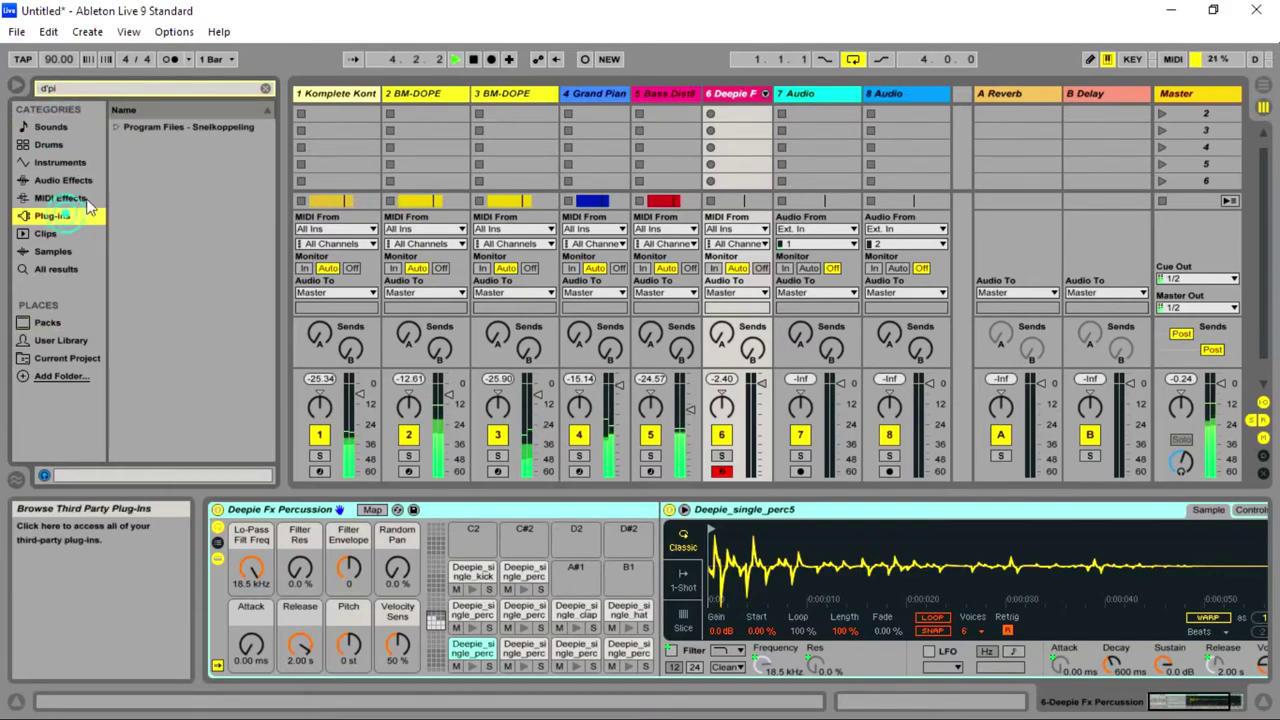
- Look through the plug-in list, search it for "d'pi" and expand the Boz Digital Labs folders down to Guitar Pickup Control
left_click(265, 89)
left_click(180, 127)
scroll(227, 220, "down", 5)
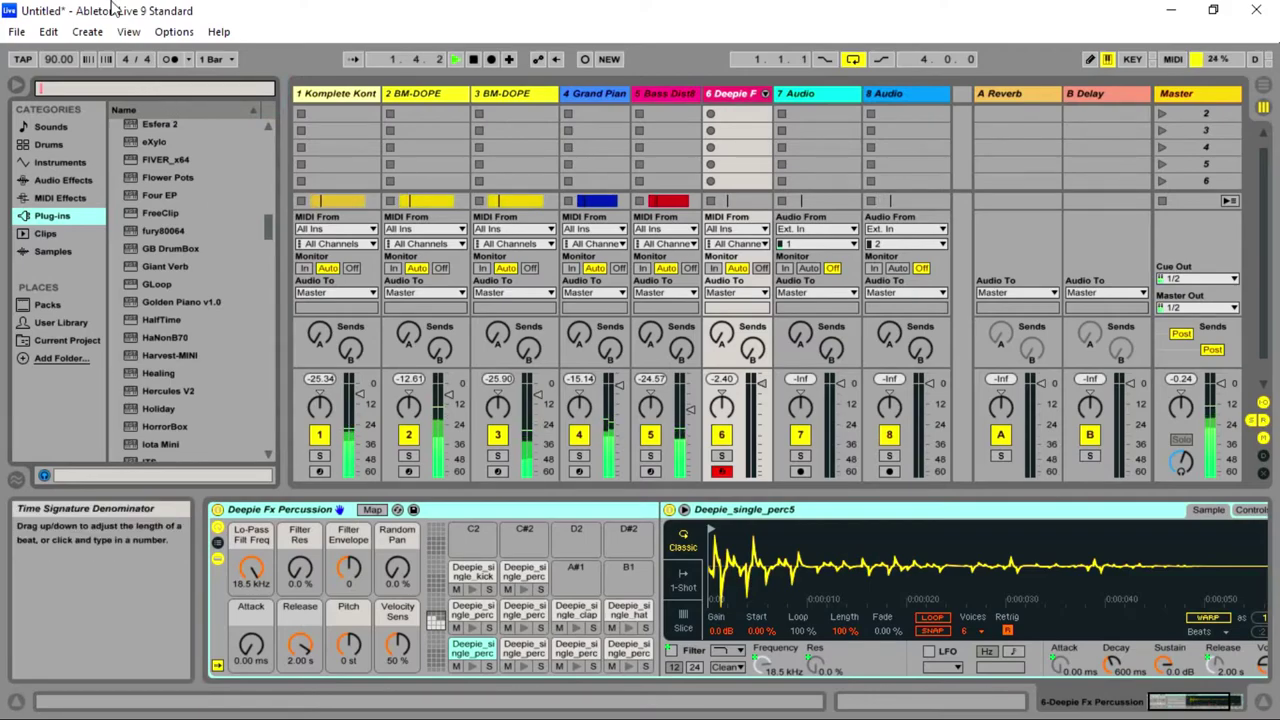
type("d")
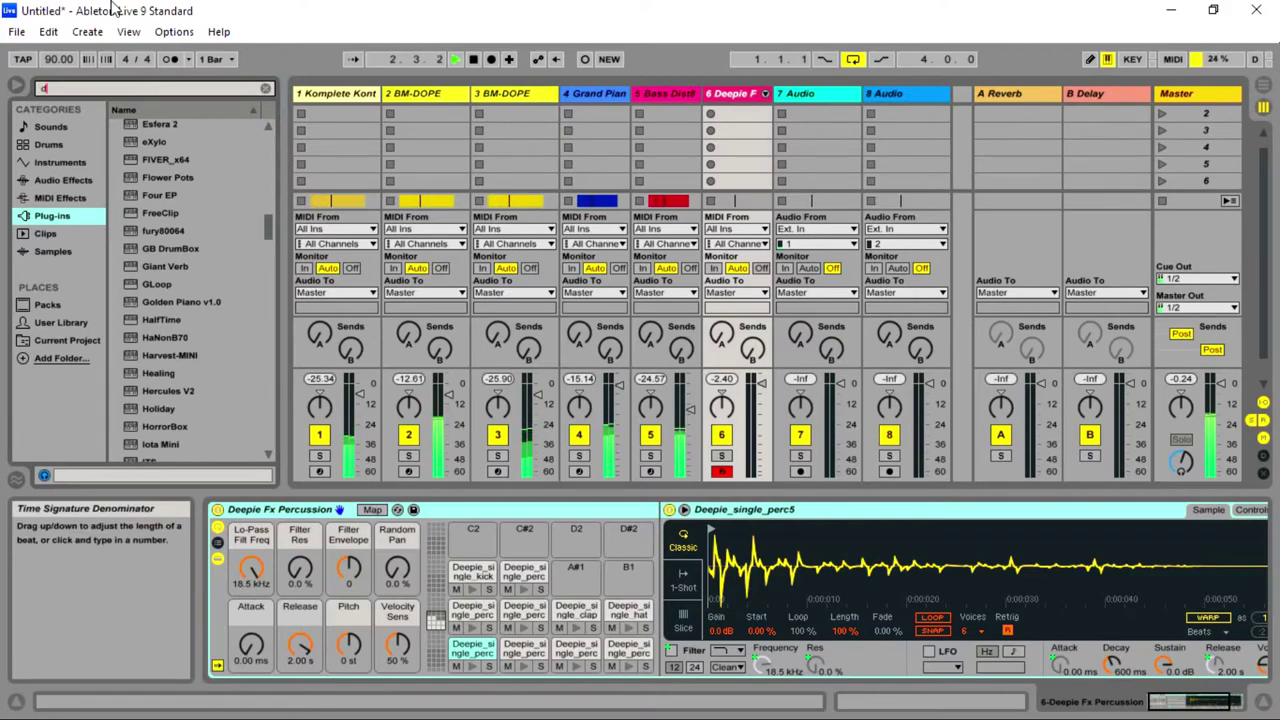
type("'pi")
left_click(185, 127)
left_click(207, 147)
left_click(210, 162)
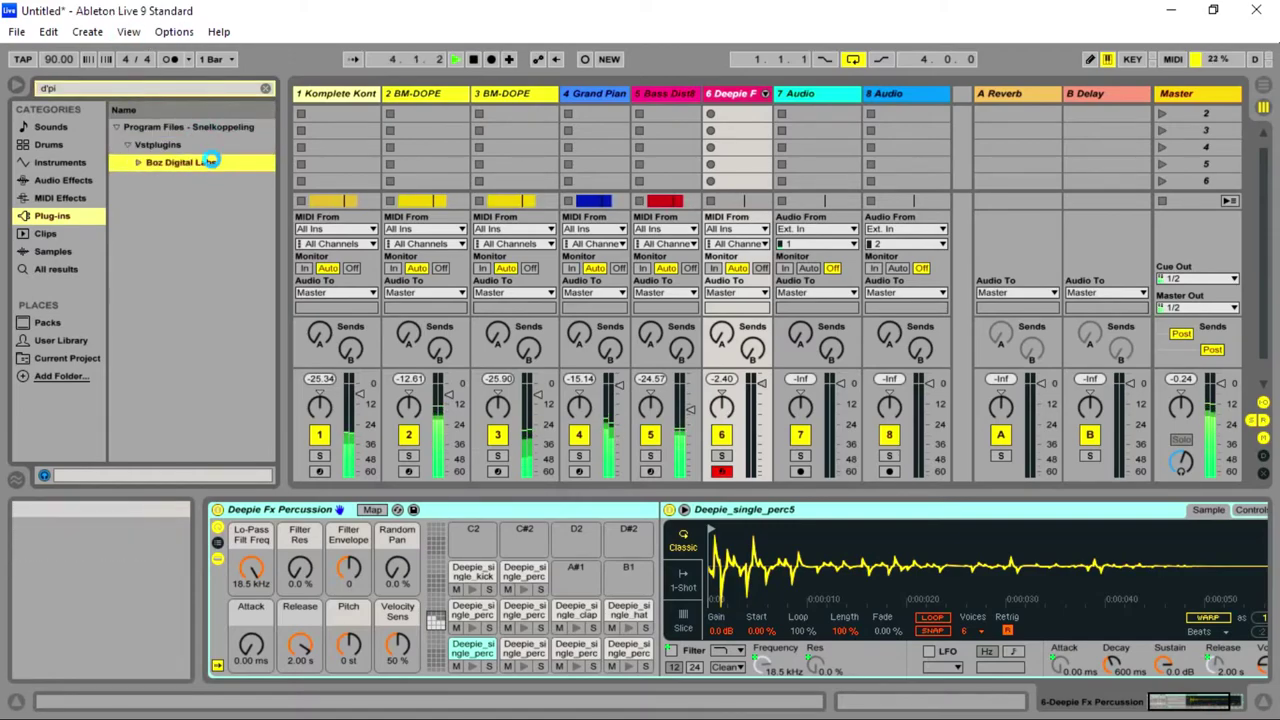
left_click(230, 179)
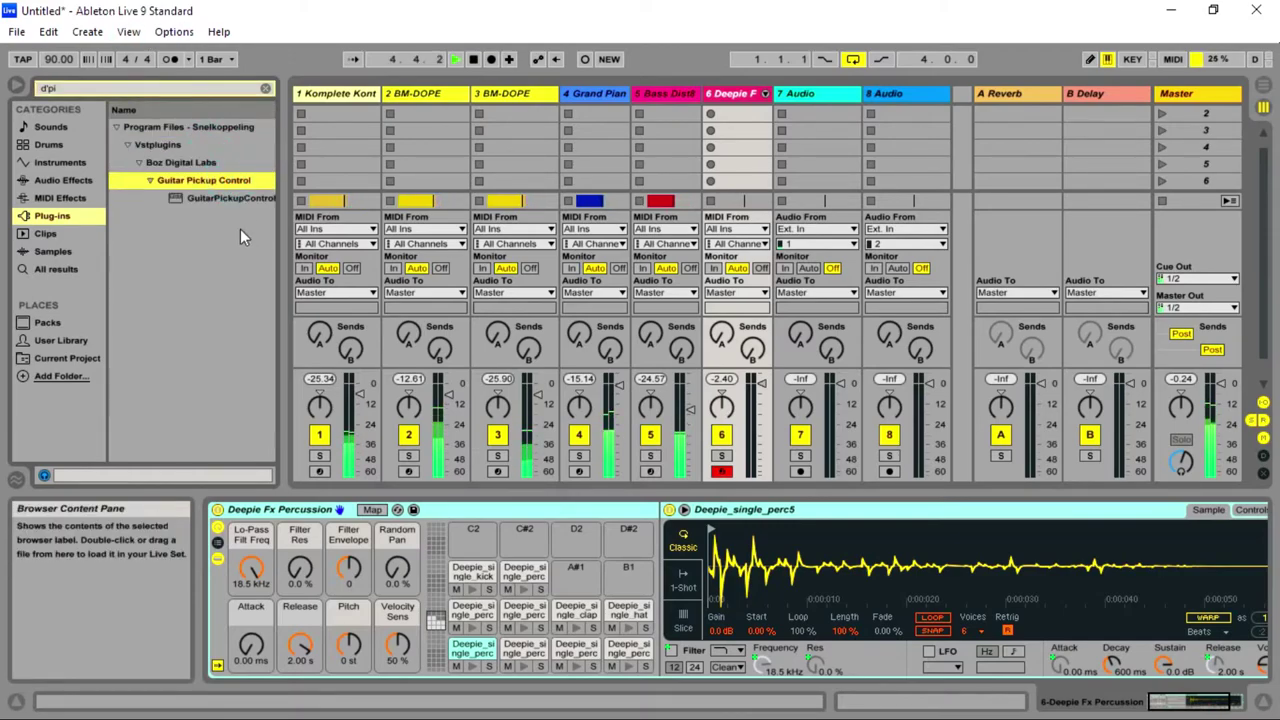
- Search the plug-ins for "dpi", load DPinga_Timbal onto track 6 in place of Deepie Fx Percussion and close its plug-in window
left_click(265, 89)
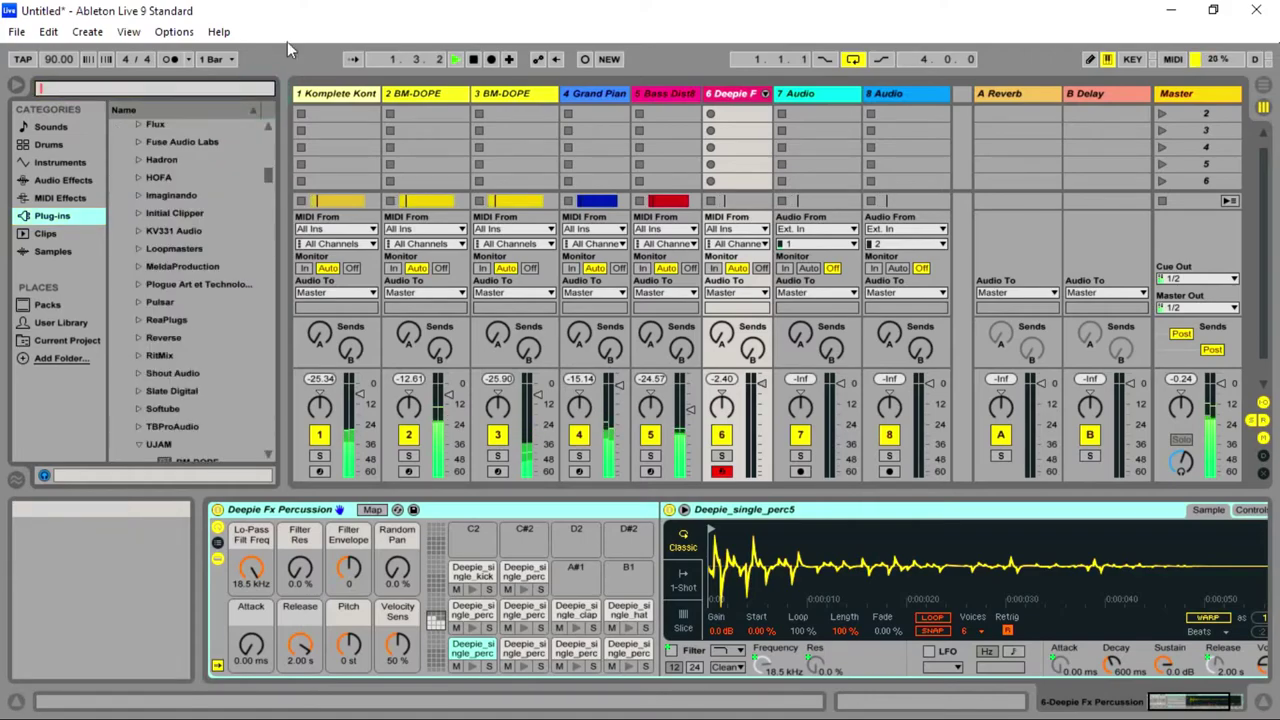
type("dpi")
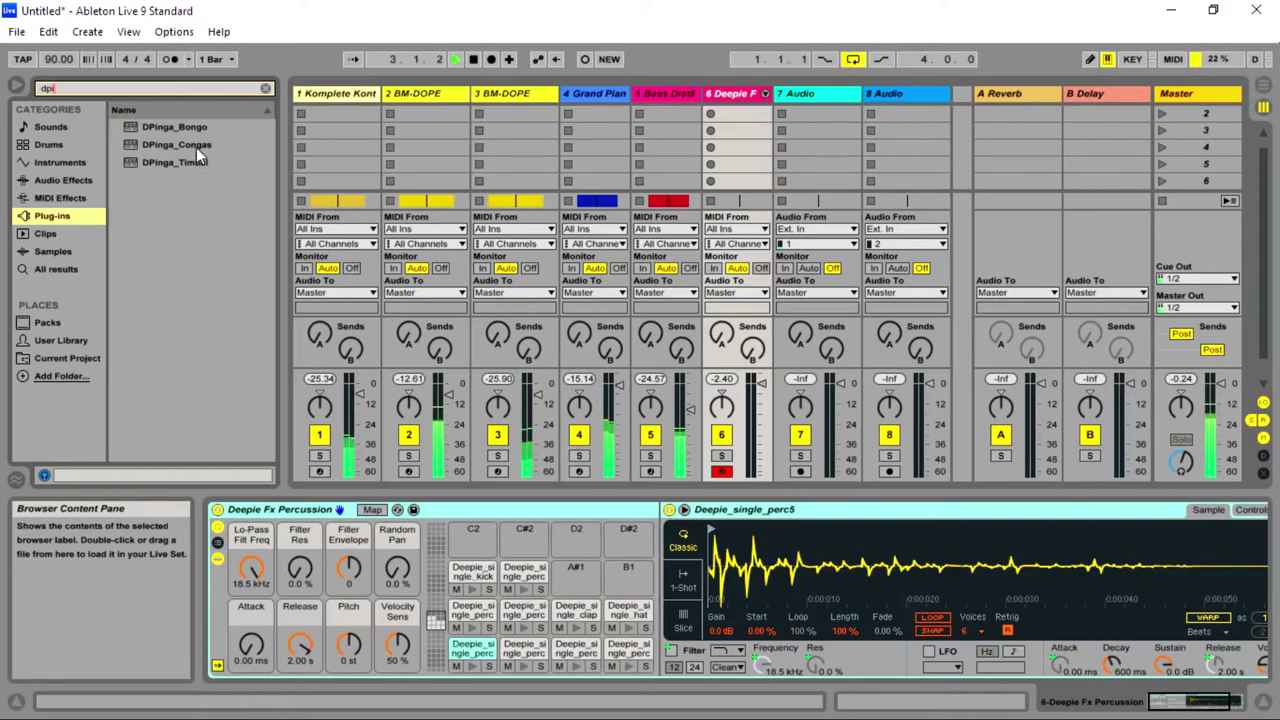
left_click_drag(200, 163, 724, 95)
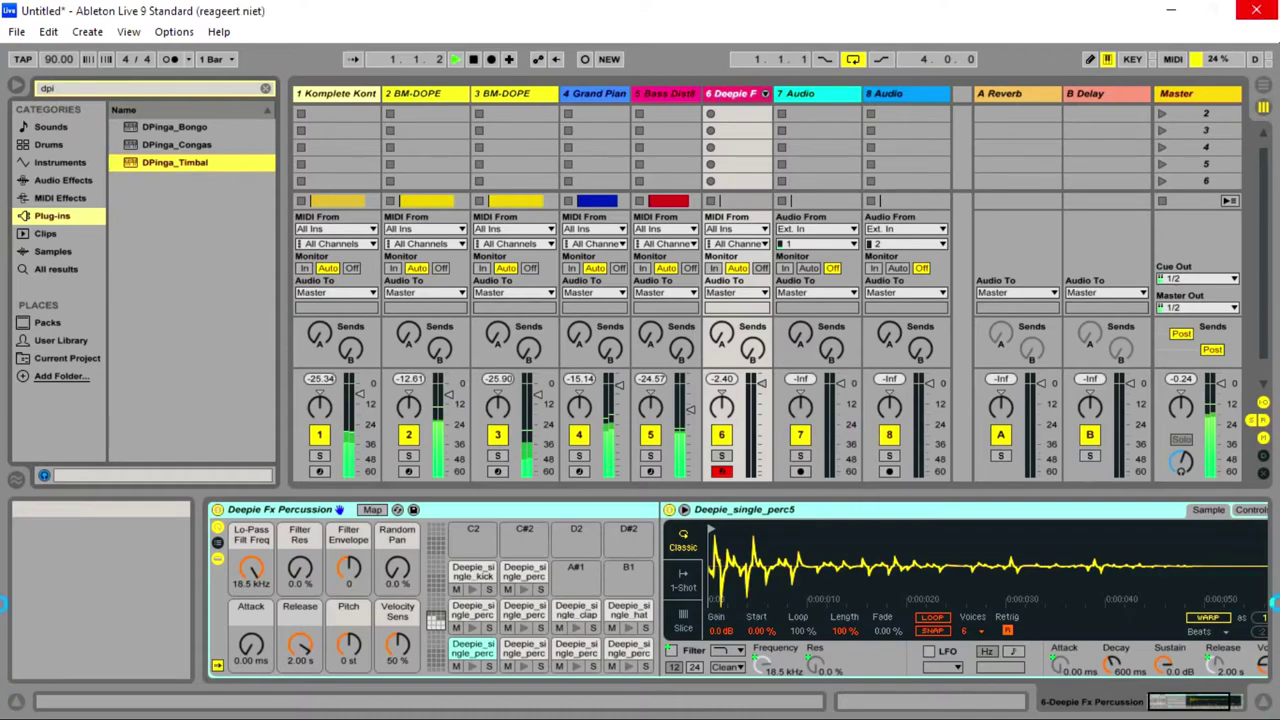
key("super")
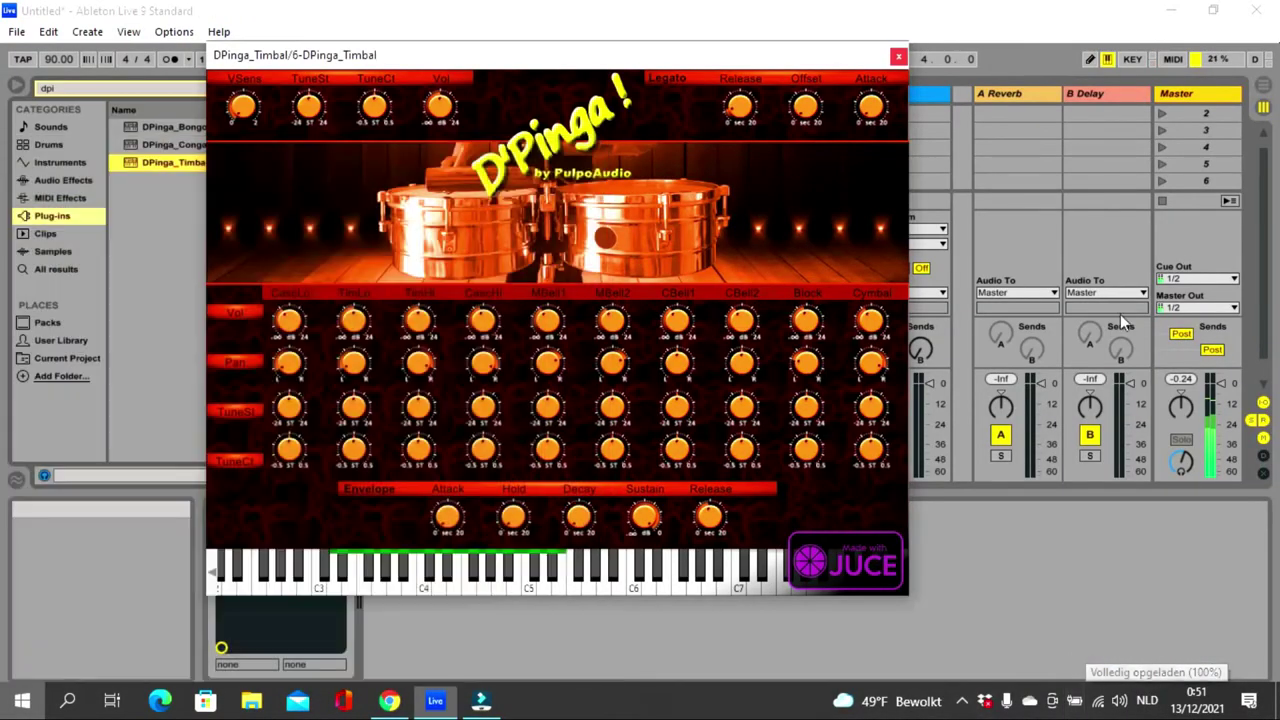
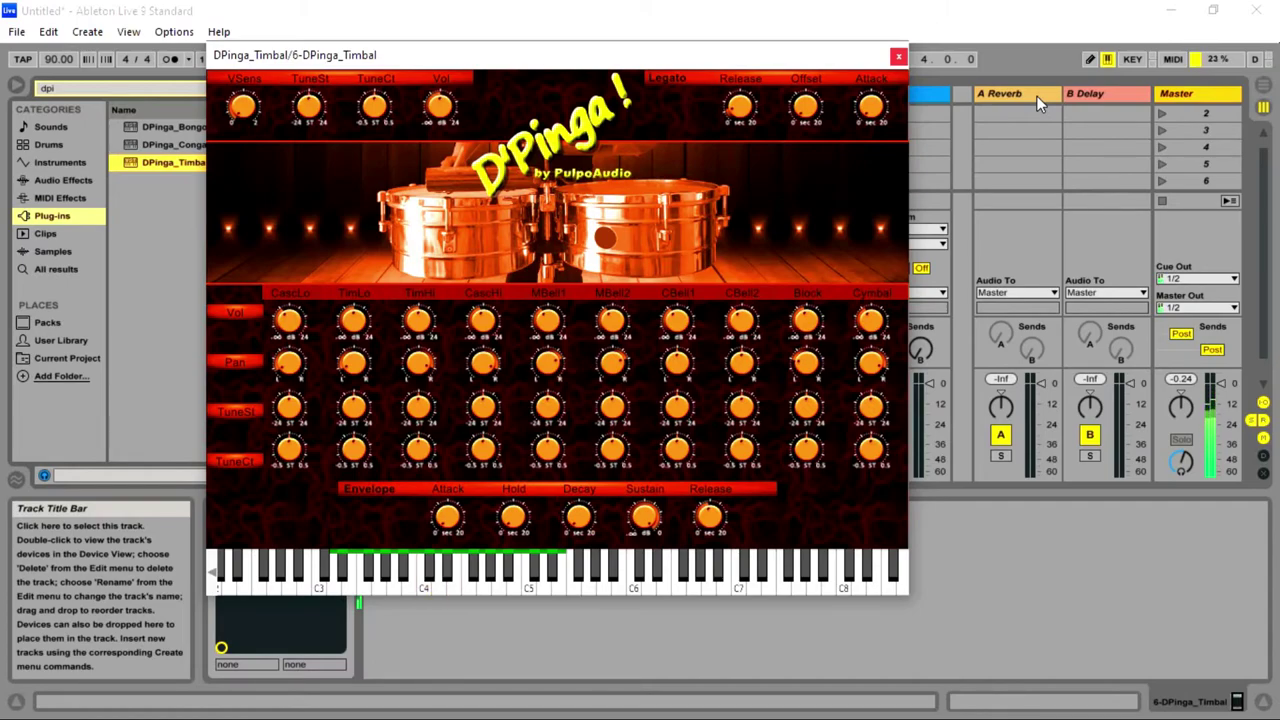
left_click(897, 58)
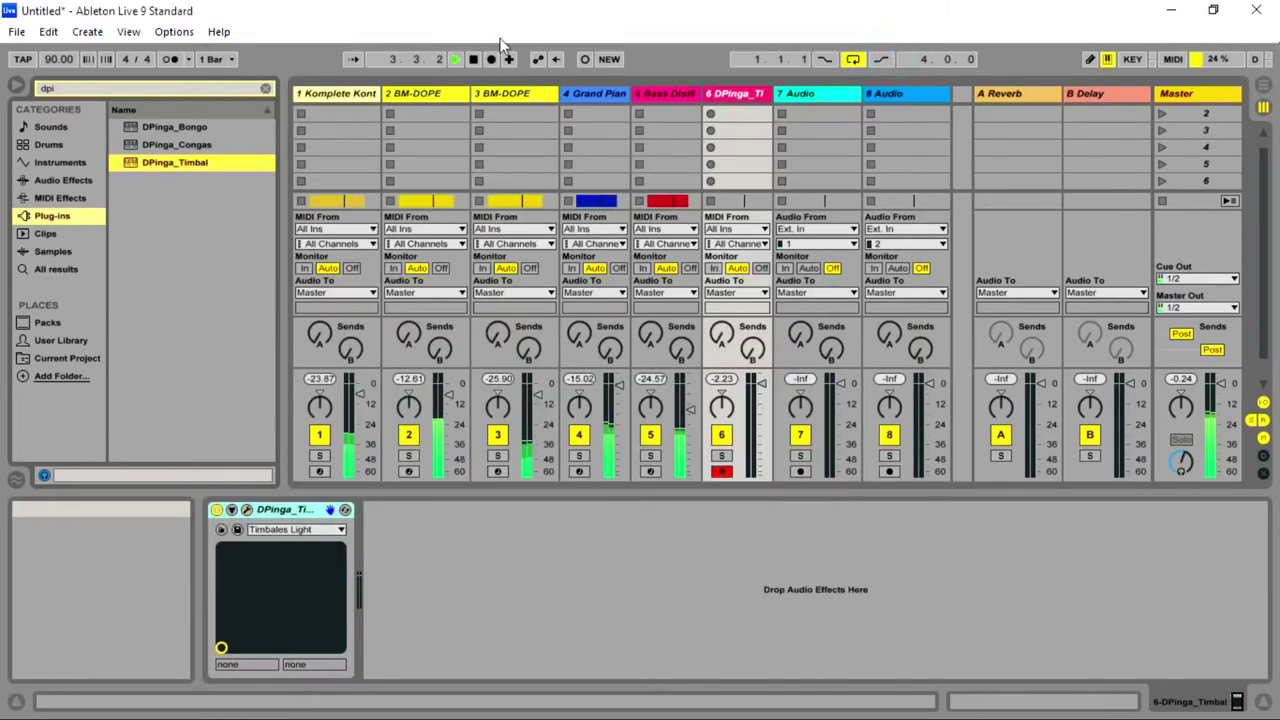
- Record a timbales part on track 6 over the four-bar loop in the Arrangement
key("Tab")
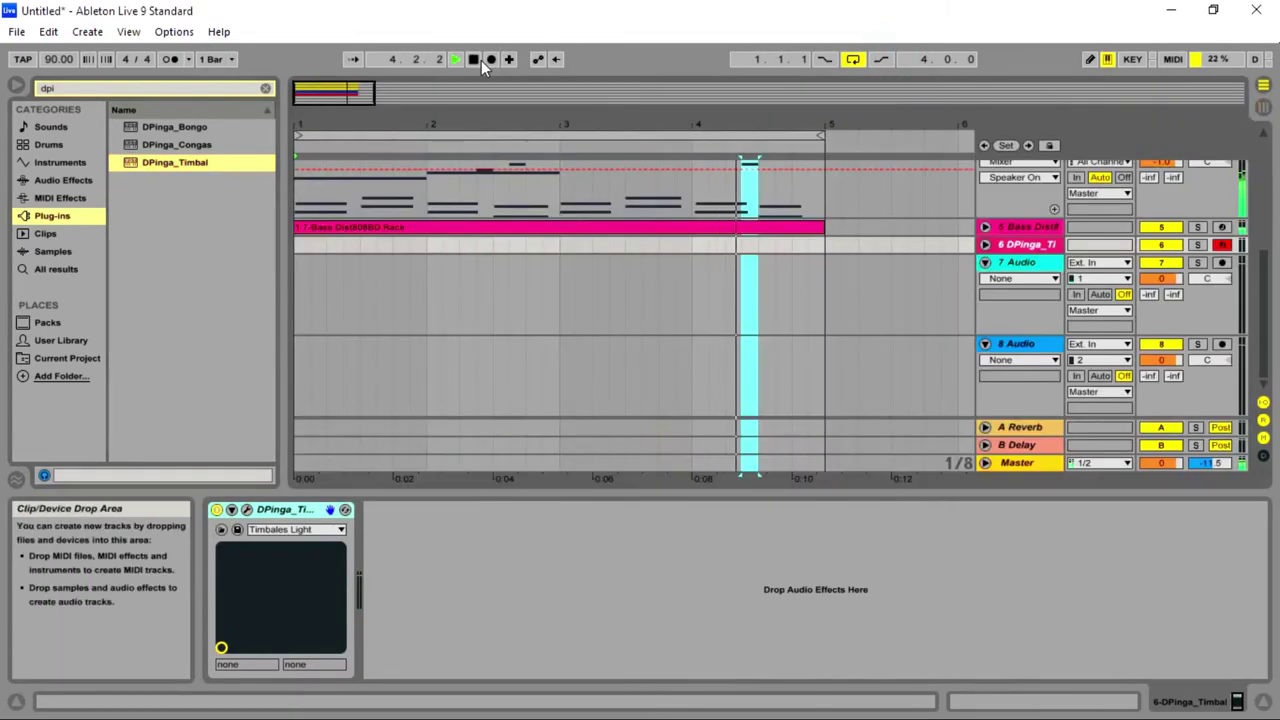
left_click(510, 135)
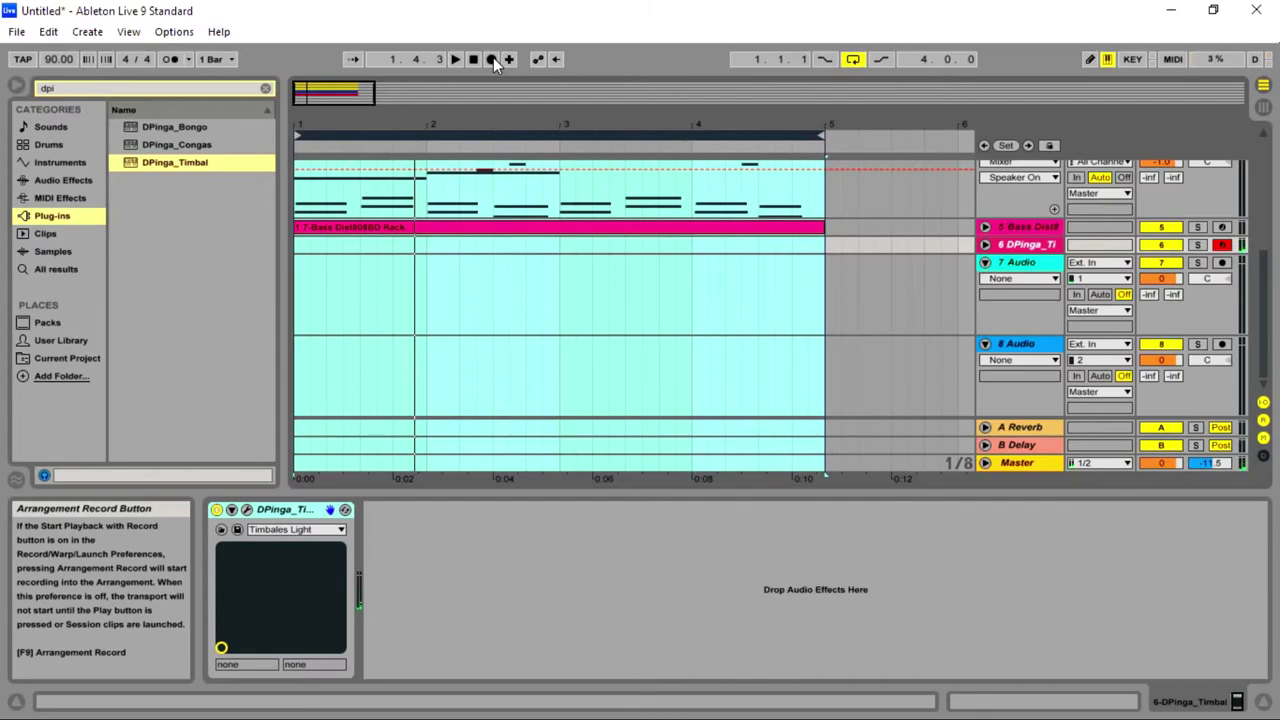
key("space")
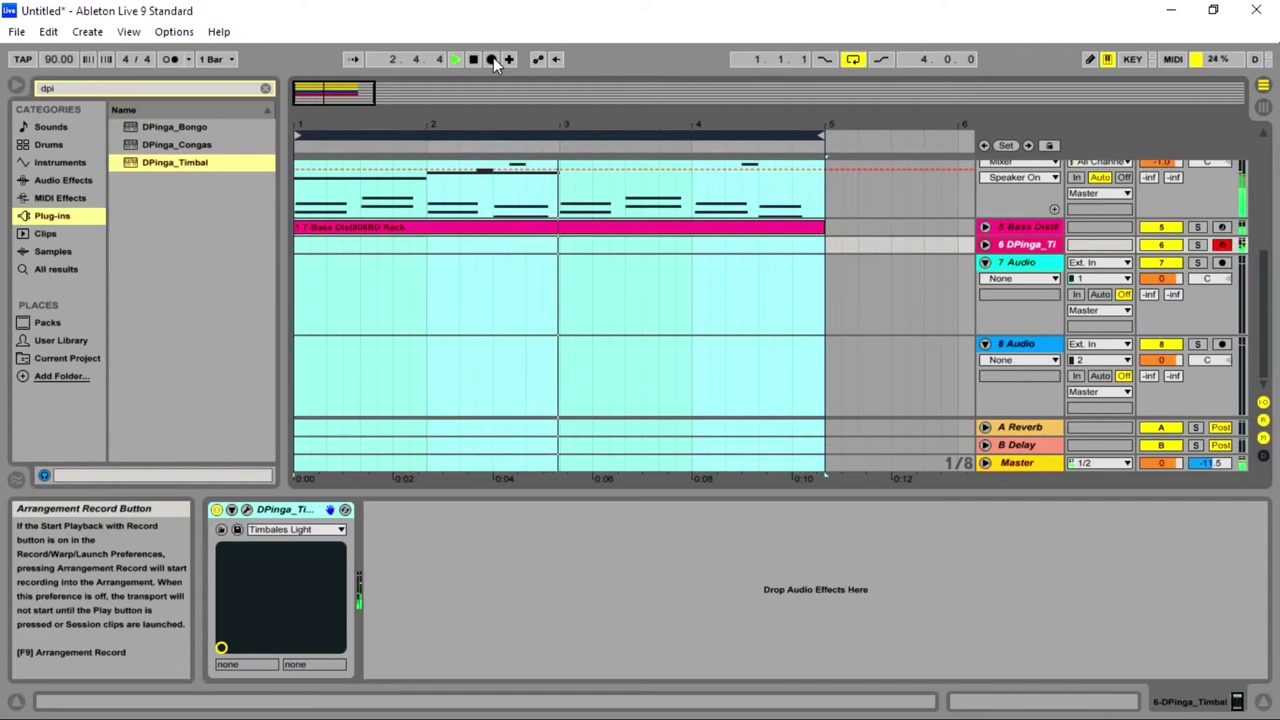
key("space")
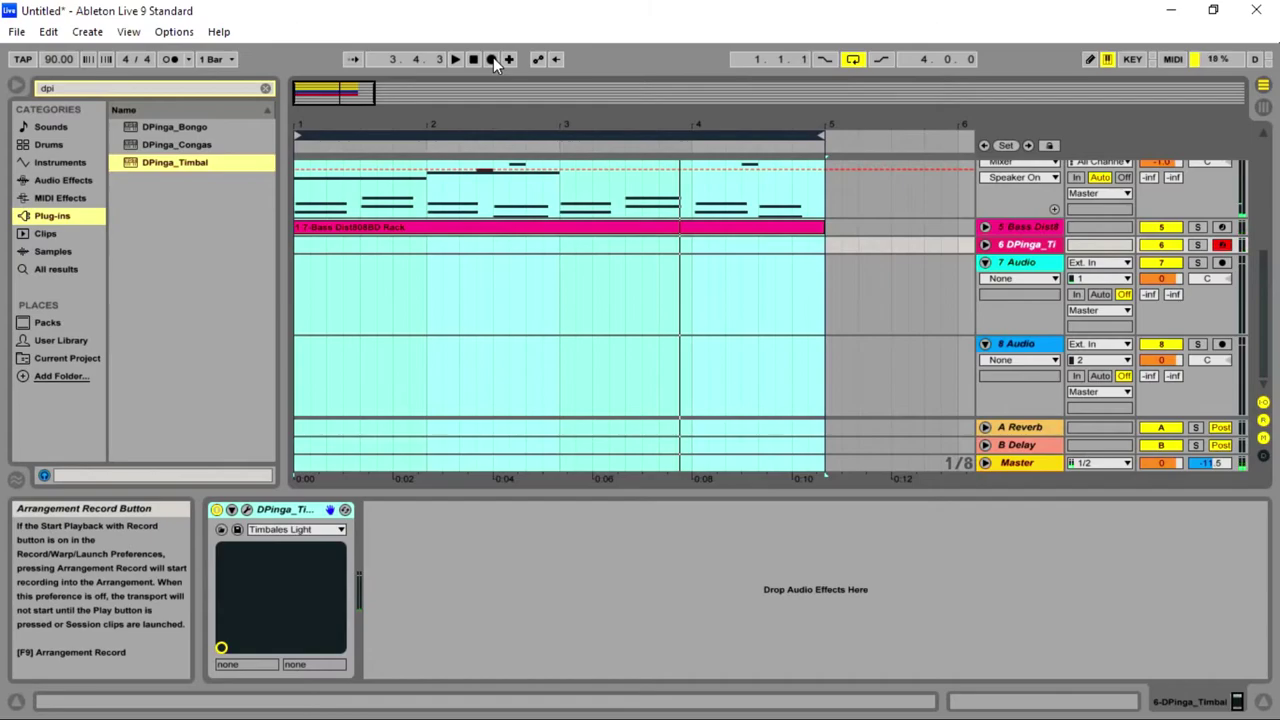
left_click(491, 59)
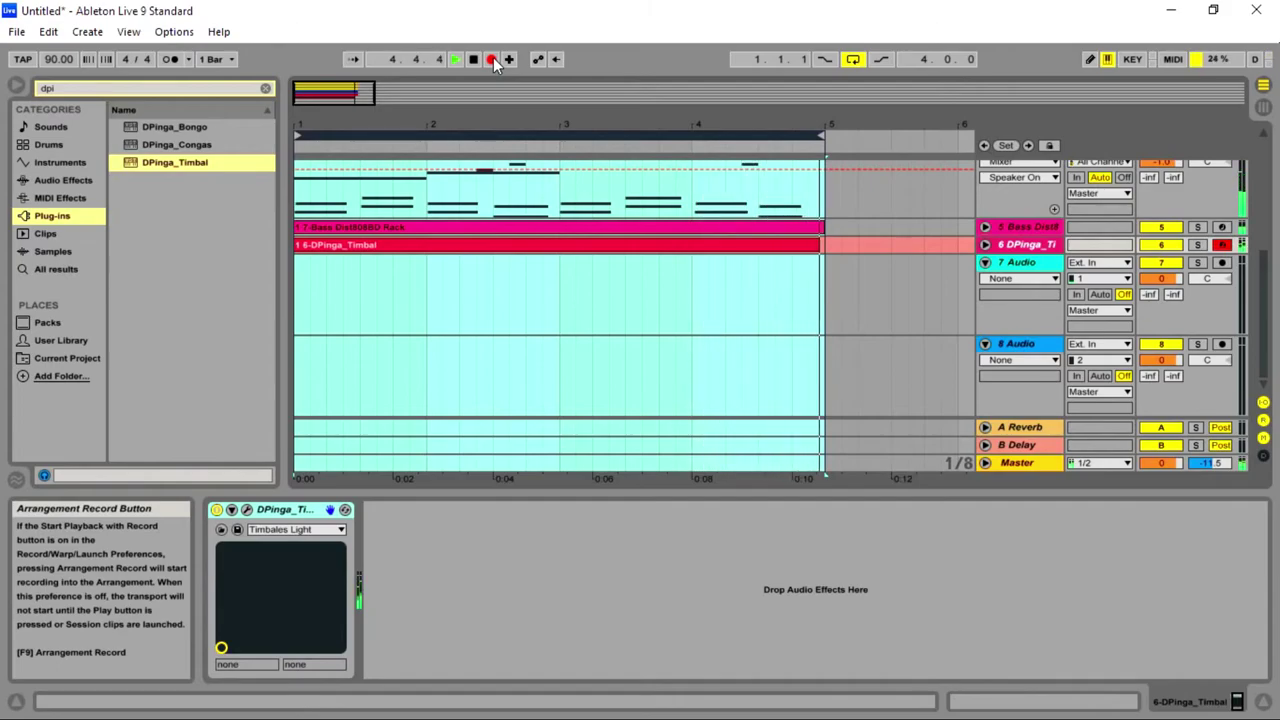
left_click(493, 59)
key("space")
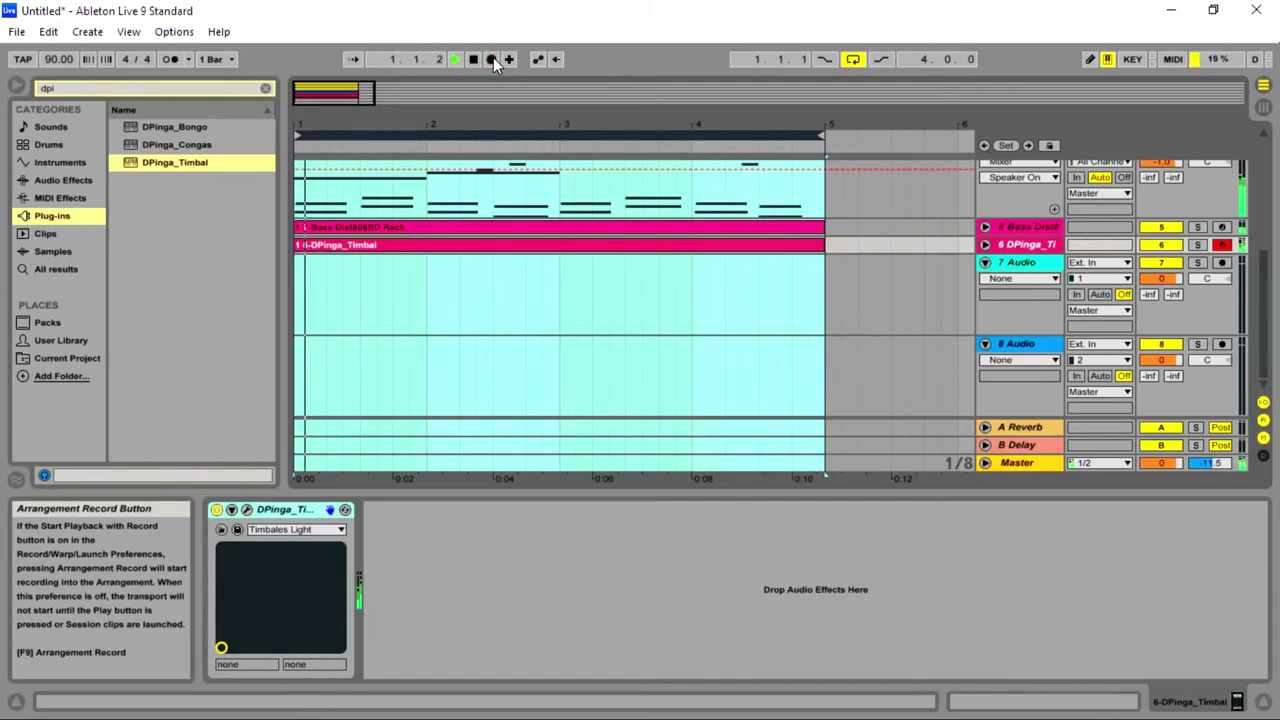
- Quantize all the notes of the recorded timbales clip on track 6 and check them closely in the note editor
key("Tab")
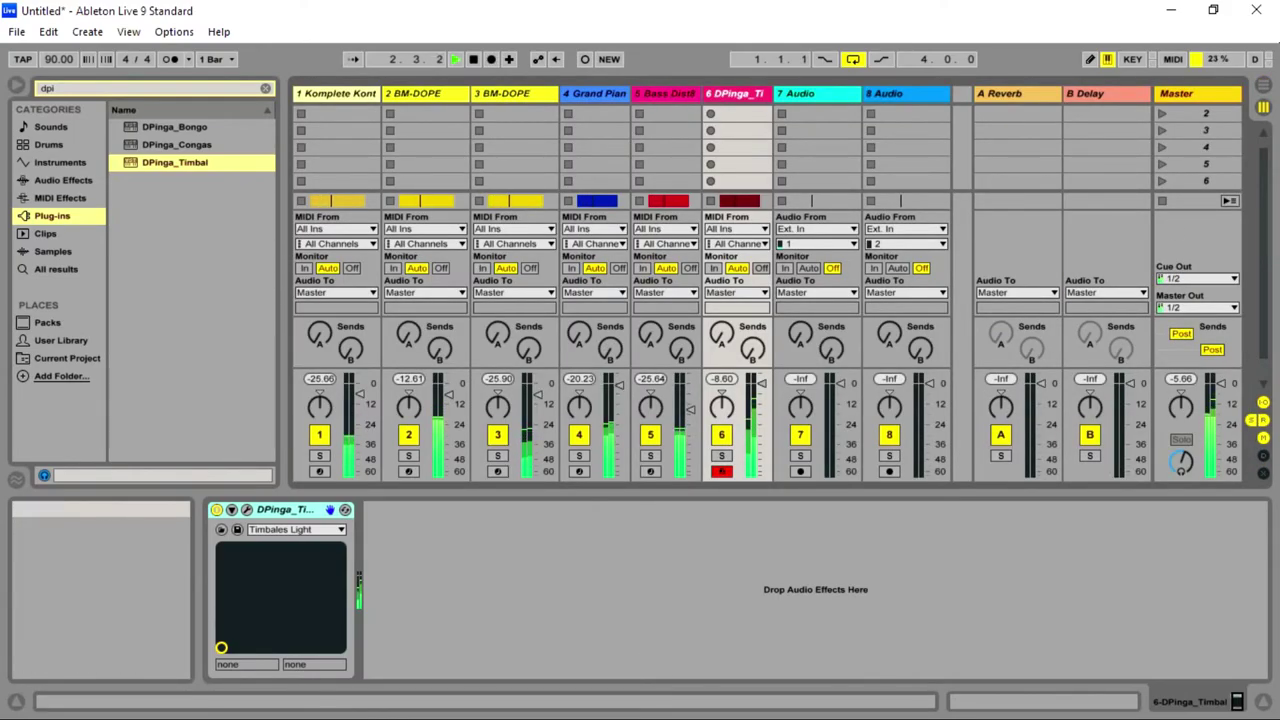
left_click(737, 200)
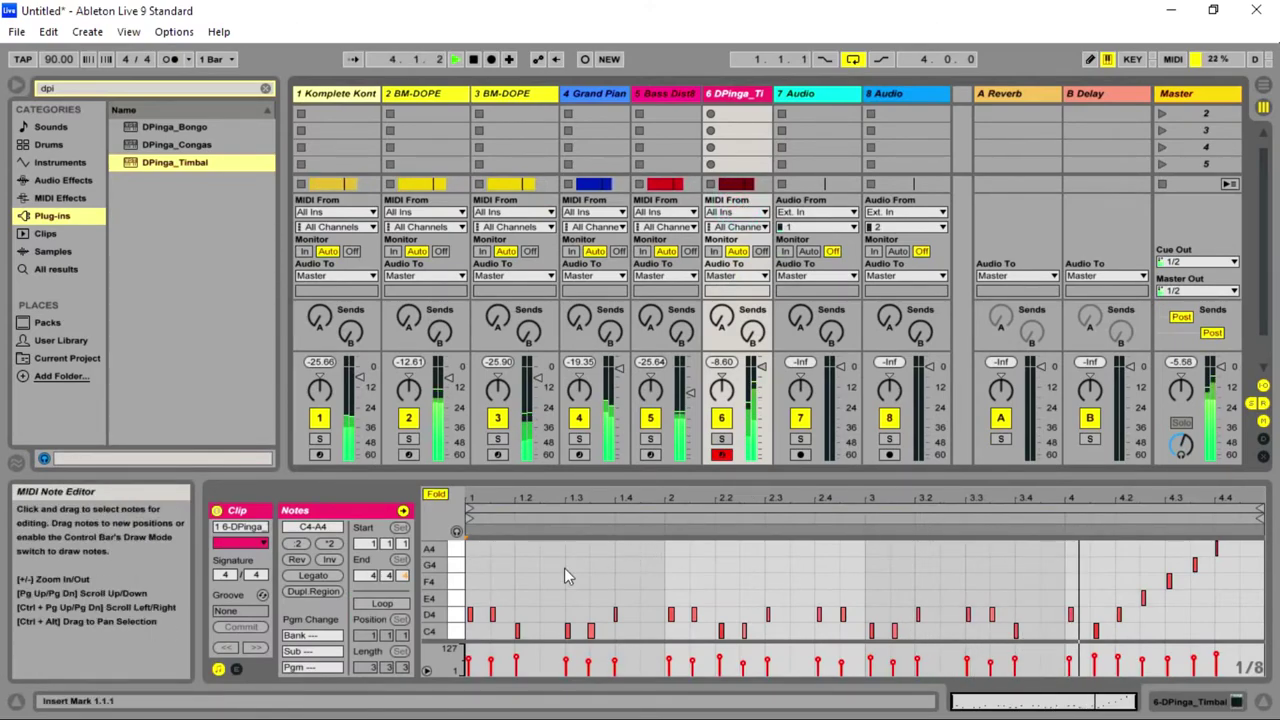
left_click_drag(472, 545, 1232, 638)
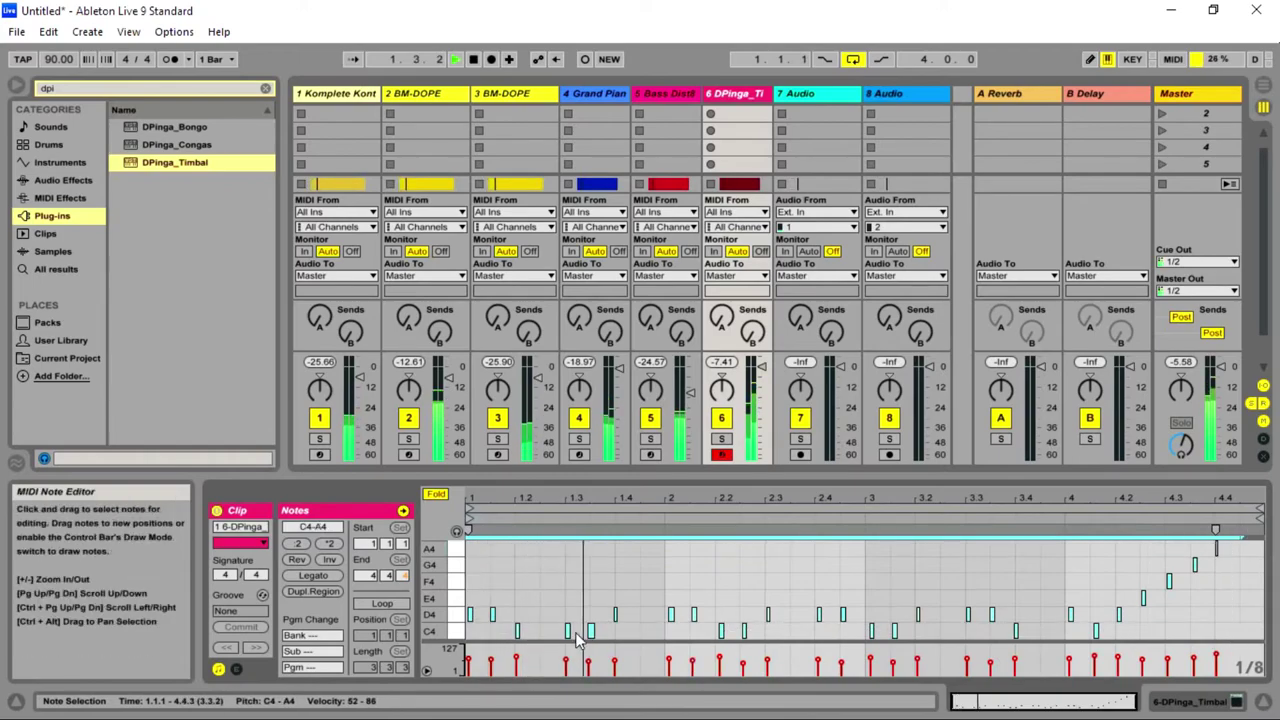
right_click(578, 598)
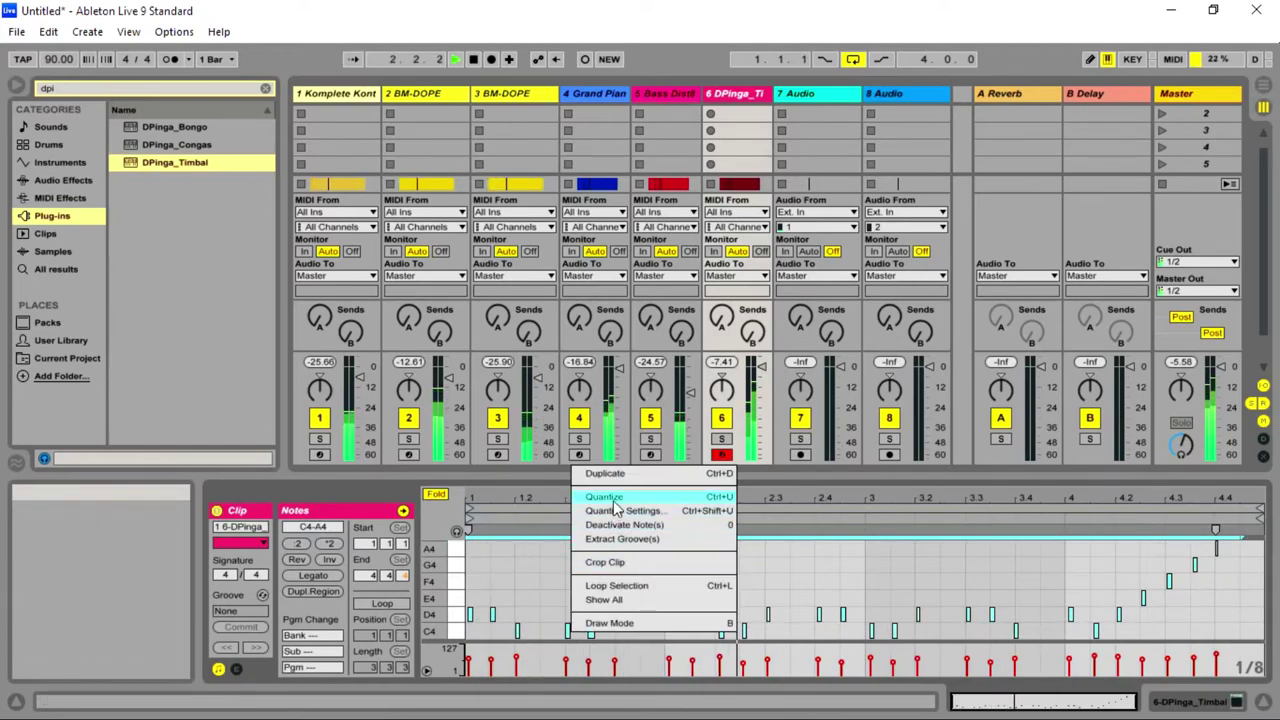
left_click(608, 497)
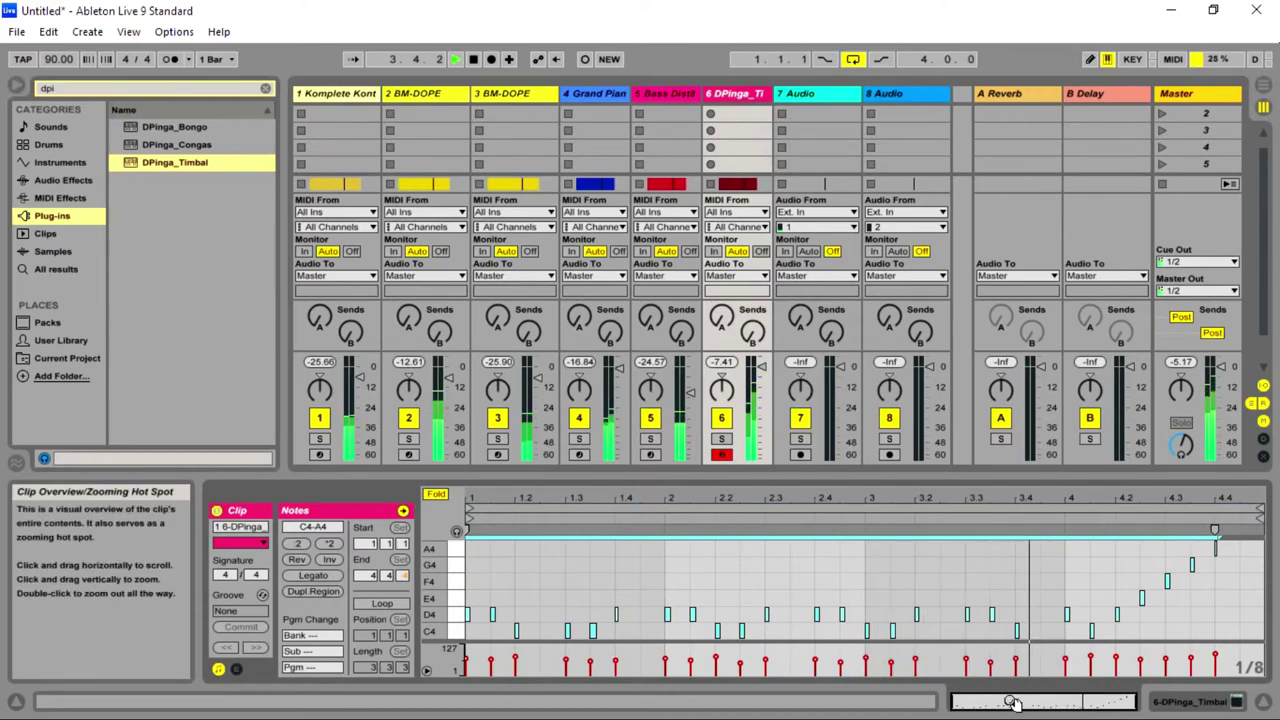
left_click_drag(1012, 702, 1038, 704)
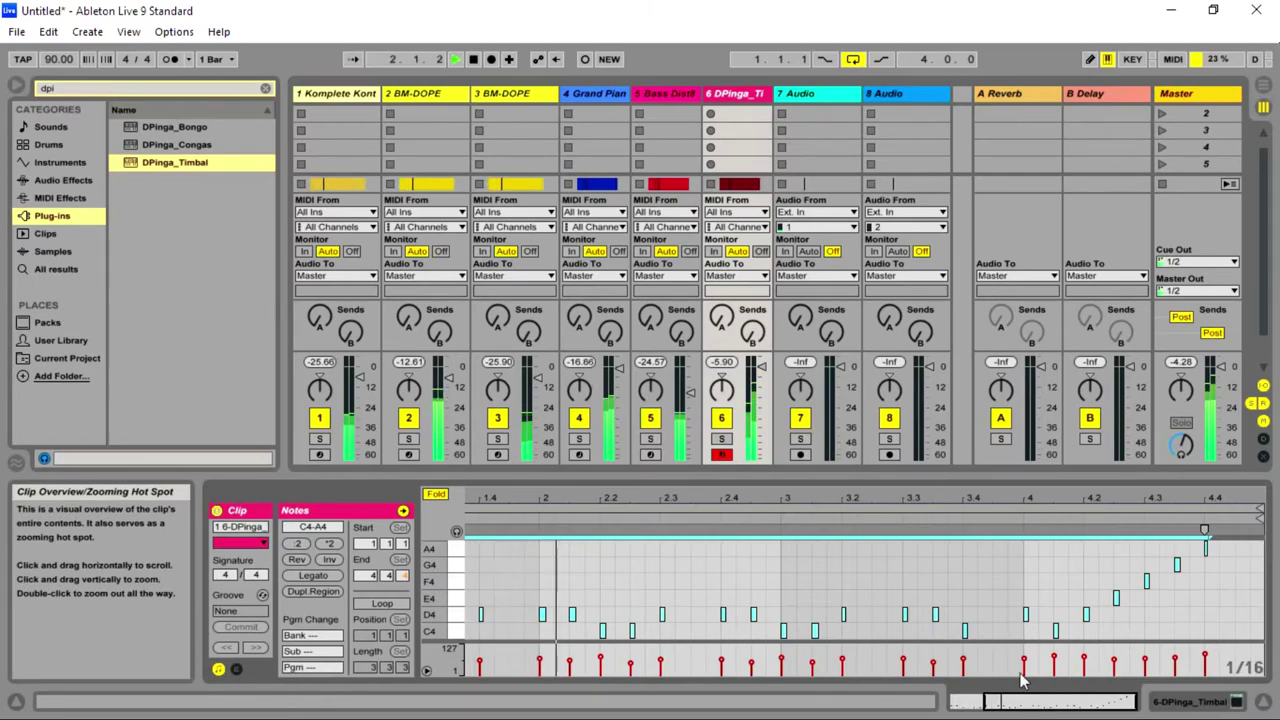
- Set the timbales track's volume to -3.0 dB and look over the DPinga_Timbal plug-in window before closing it
left_click(761, 372)
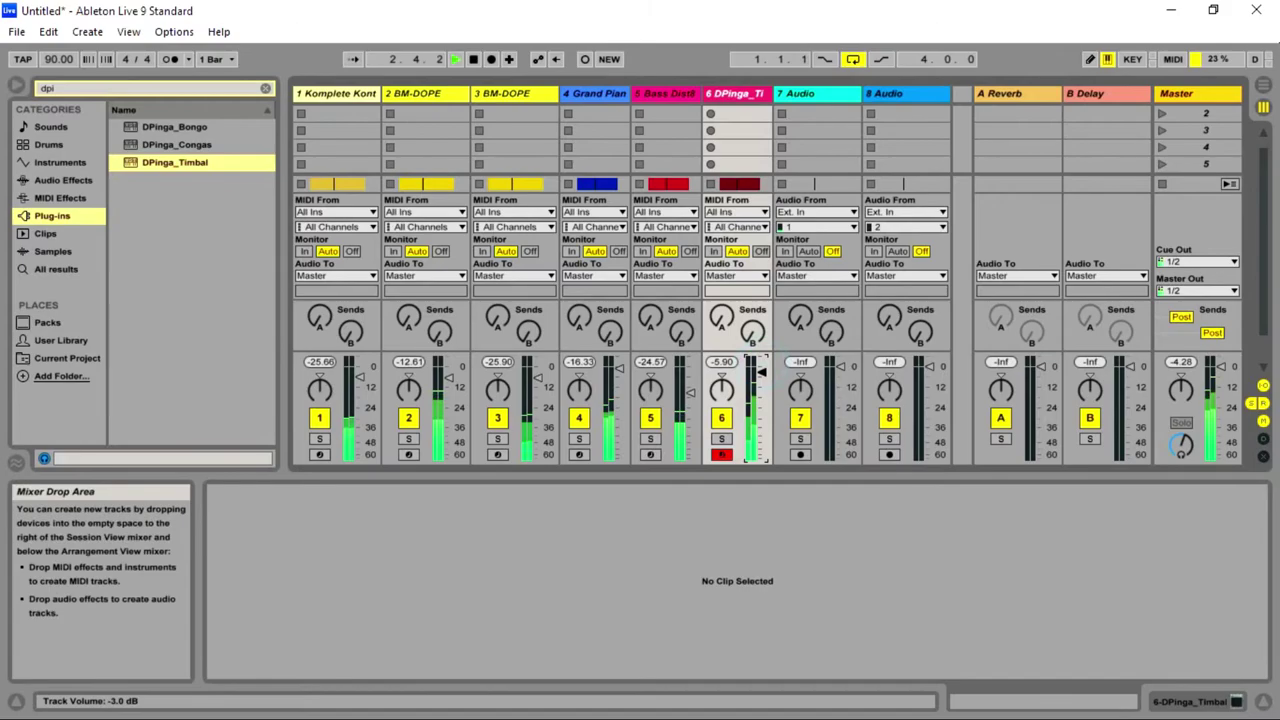
left_click(734, 95)
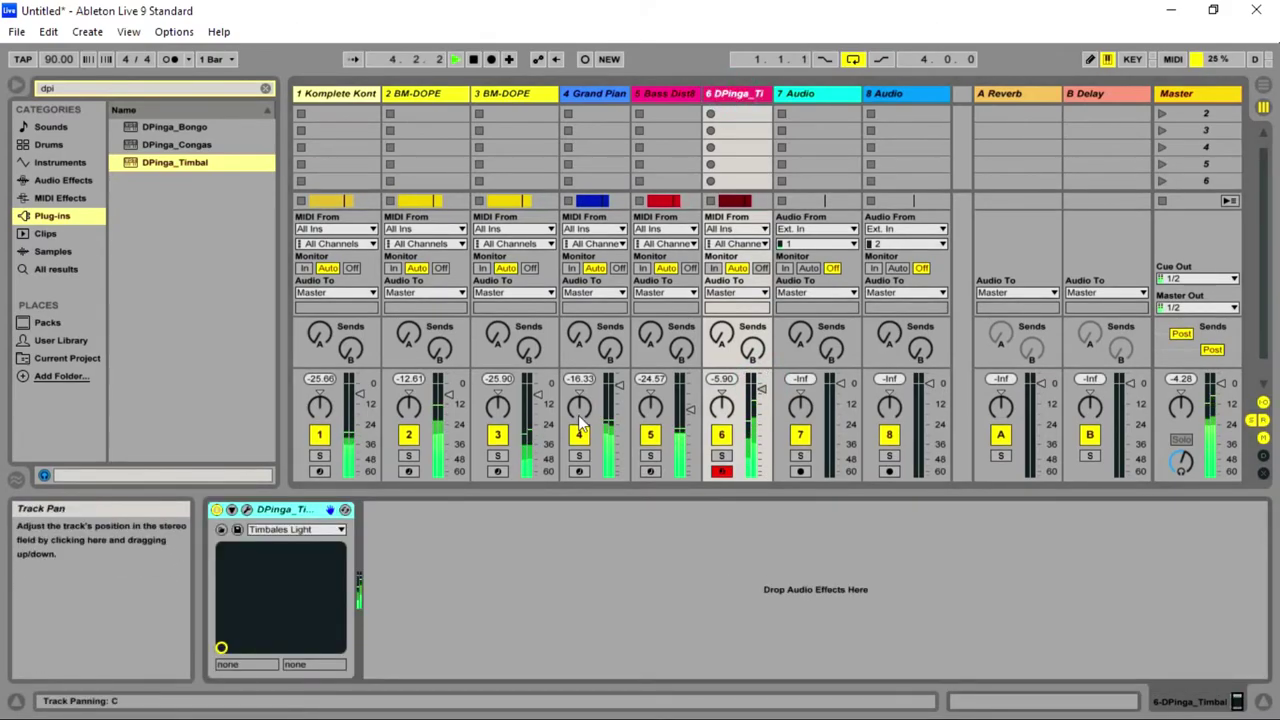
left_click(246, 509)
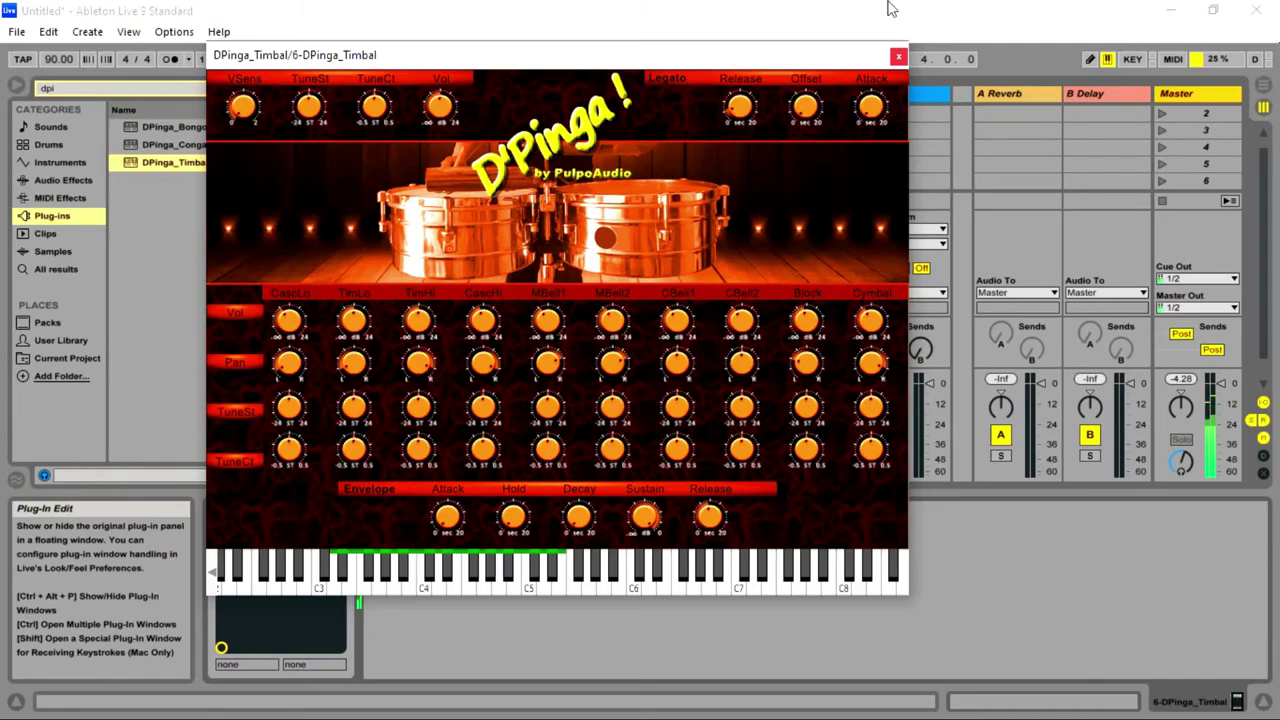
left_click(899, 56)
- Duplicate the C4 note at 3.1.3 of the timbales clip to 3.2.3
left_click(738, 184)
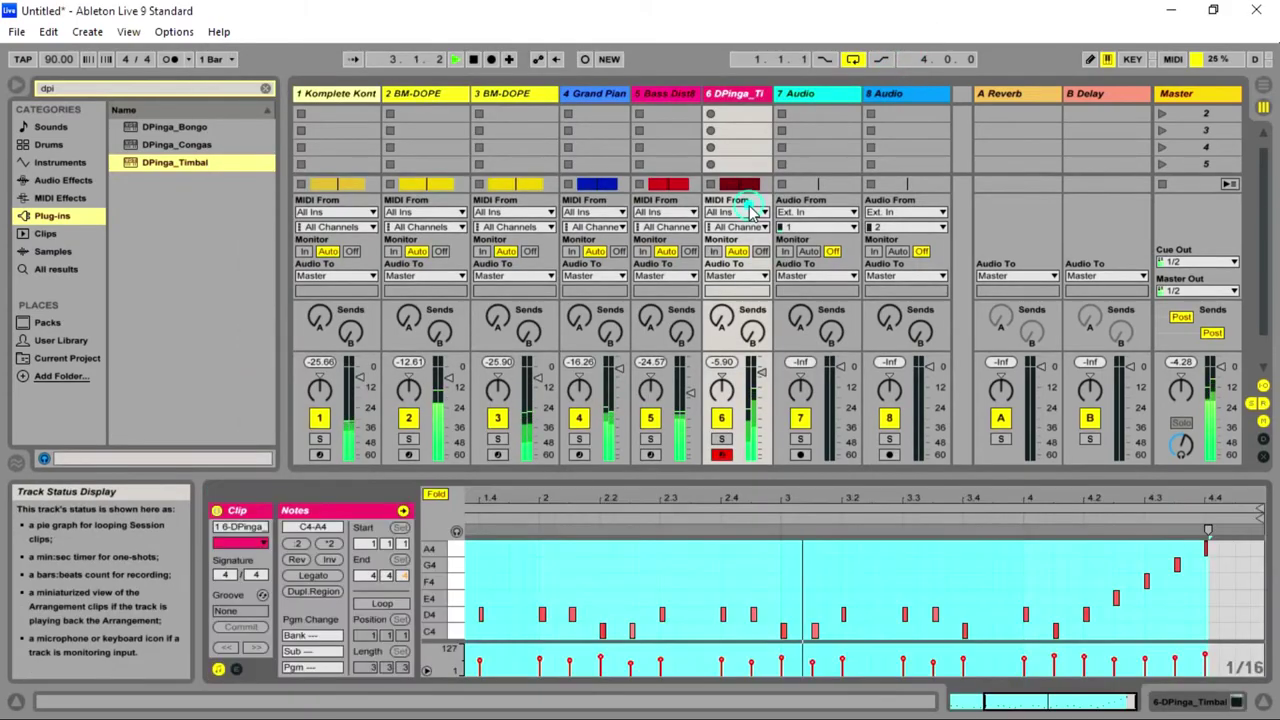
left_click(887, 652)
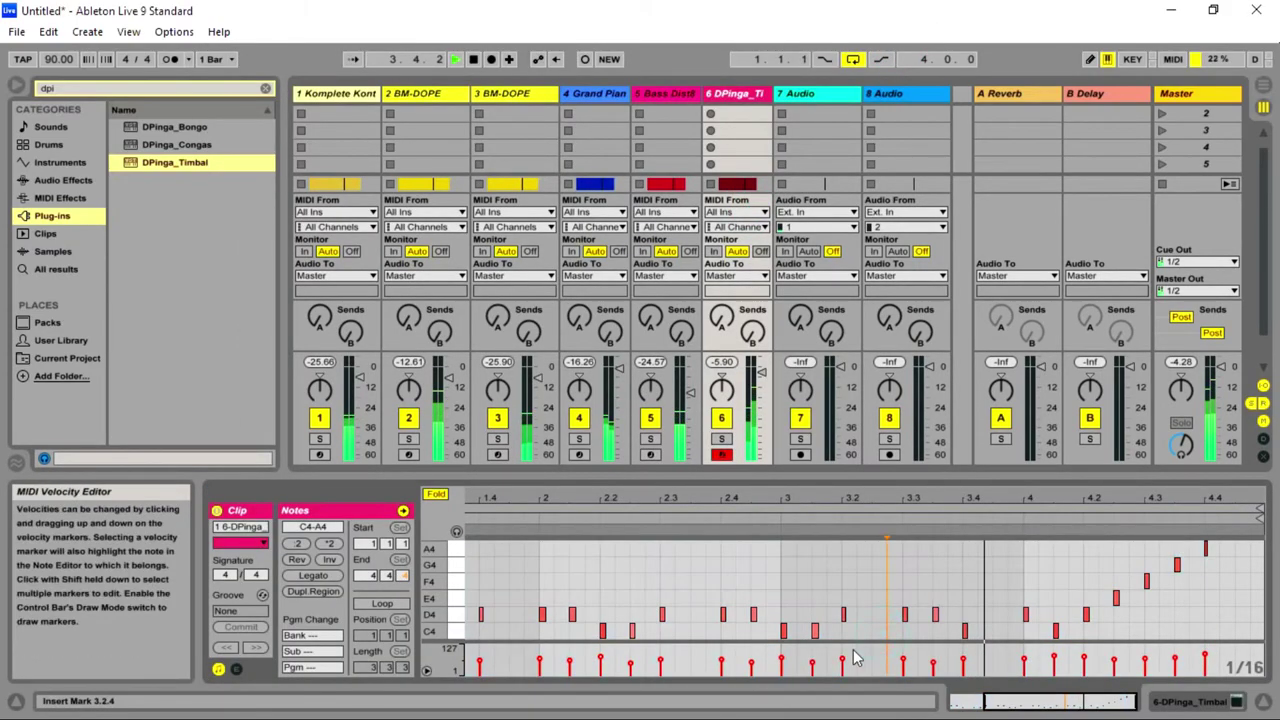
left_click_drag(871, 630, 818, 634)
key("ctrl+d")
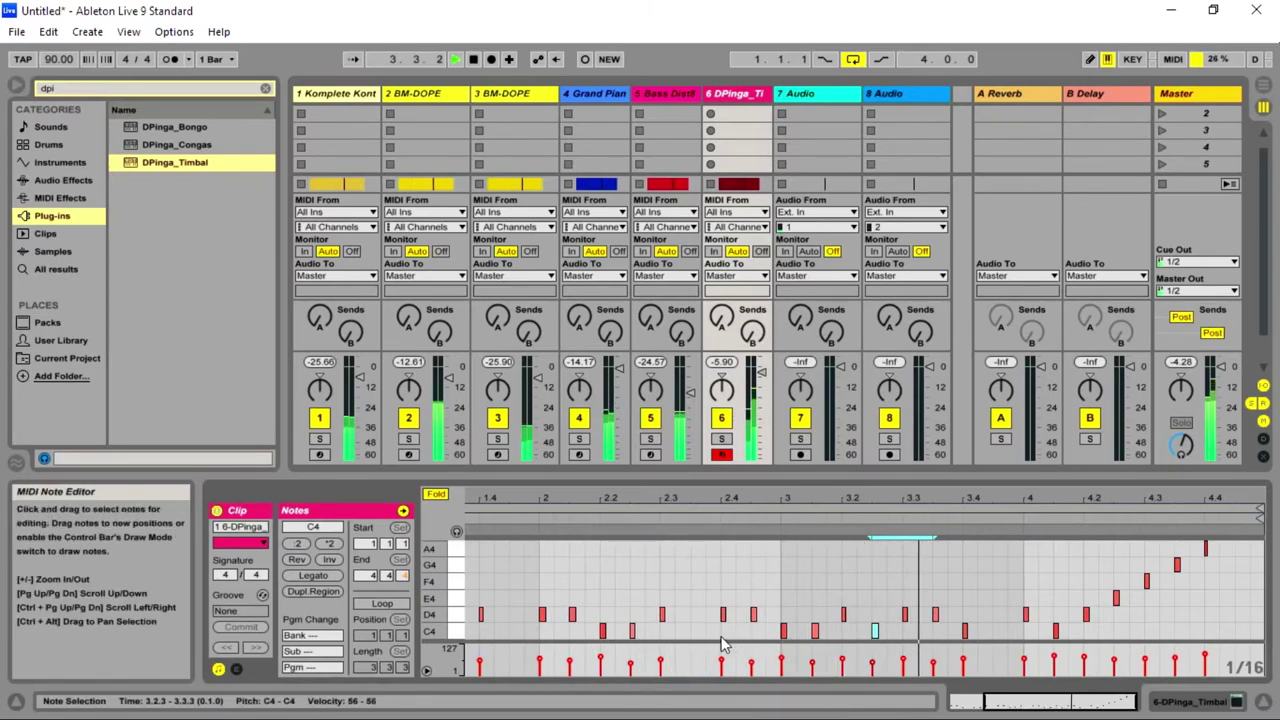
- Try duplicating the C4 note at 2.2.3 of the timbales clip and undo the duplication
left_click_drag(708, 628, 632, 643)
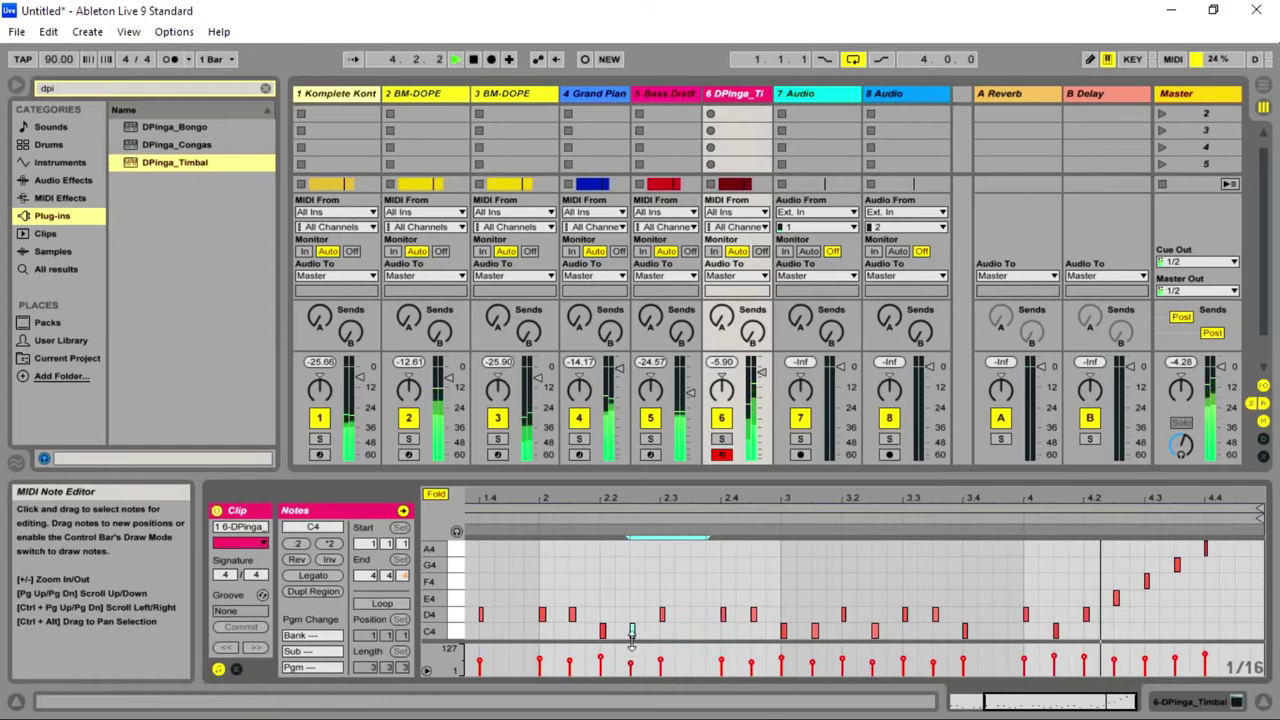
key("ctrl+d")
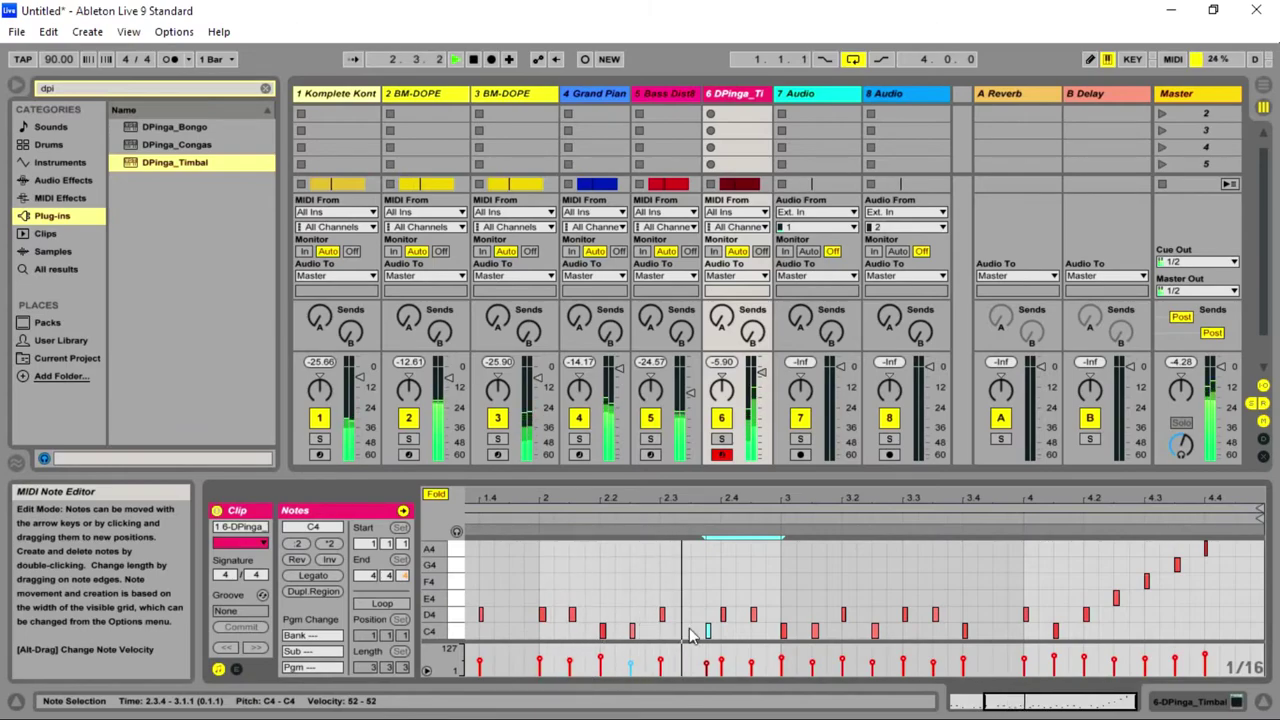
key("ctrl+z")
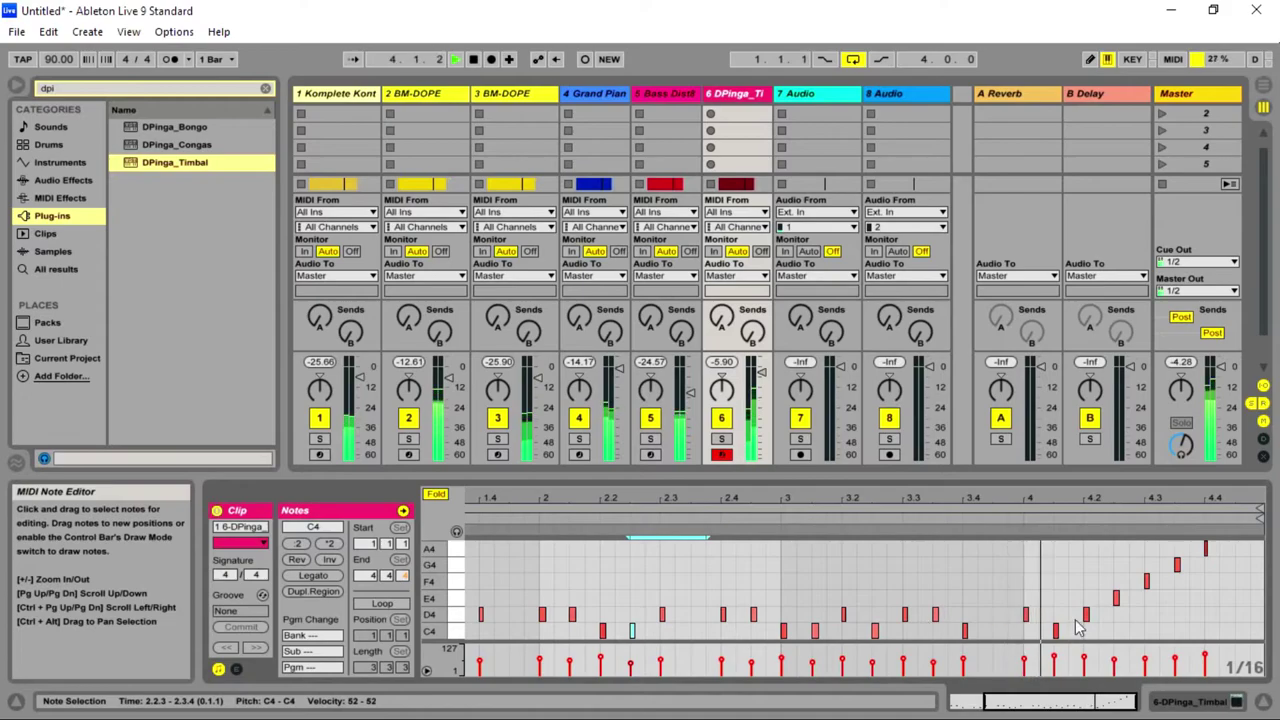
- Duplicate the C4 note at 3.4.1 of the timbales clip to 3.4.3
left_click_drag(1058, 700, 1010, 695)
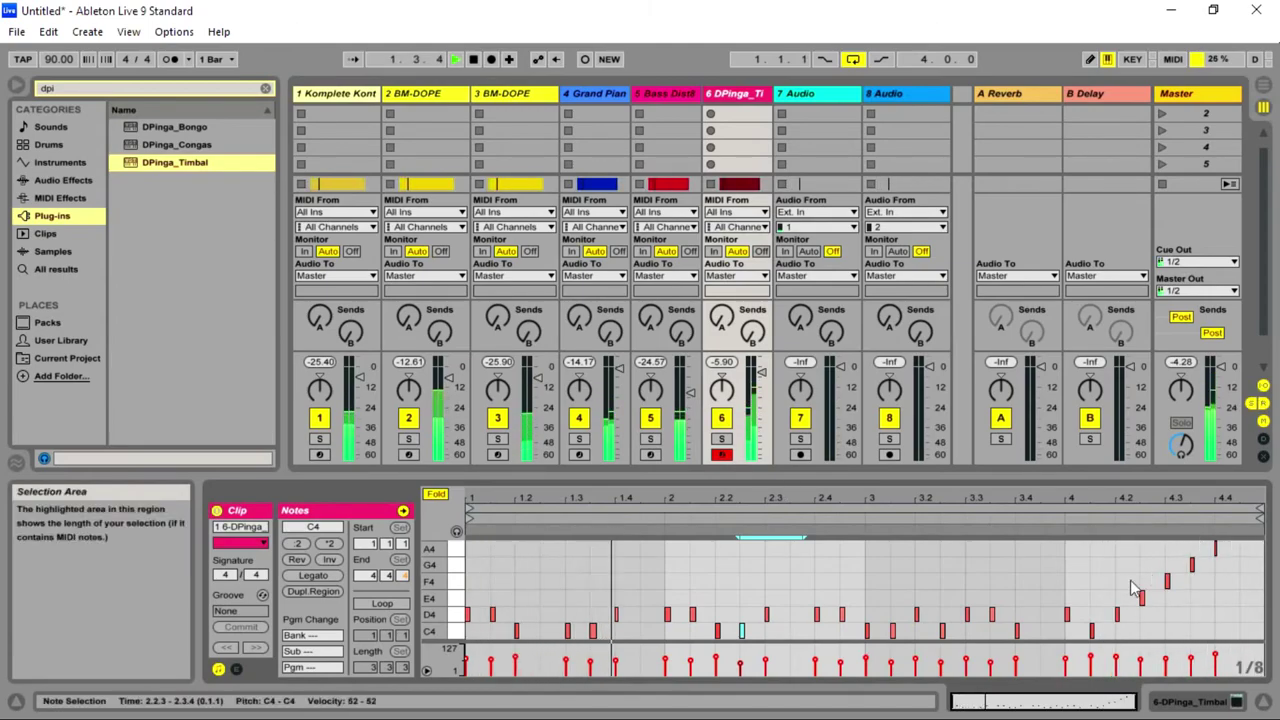
left_click(1027, 643)
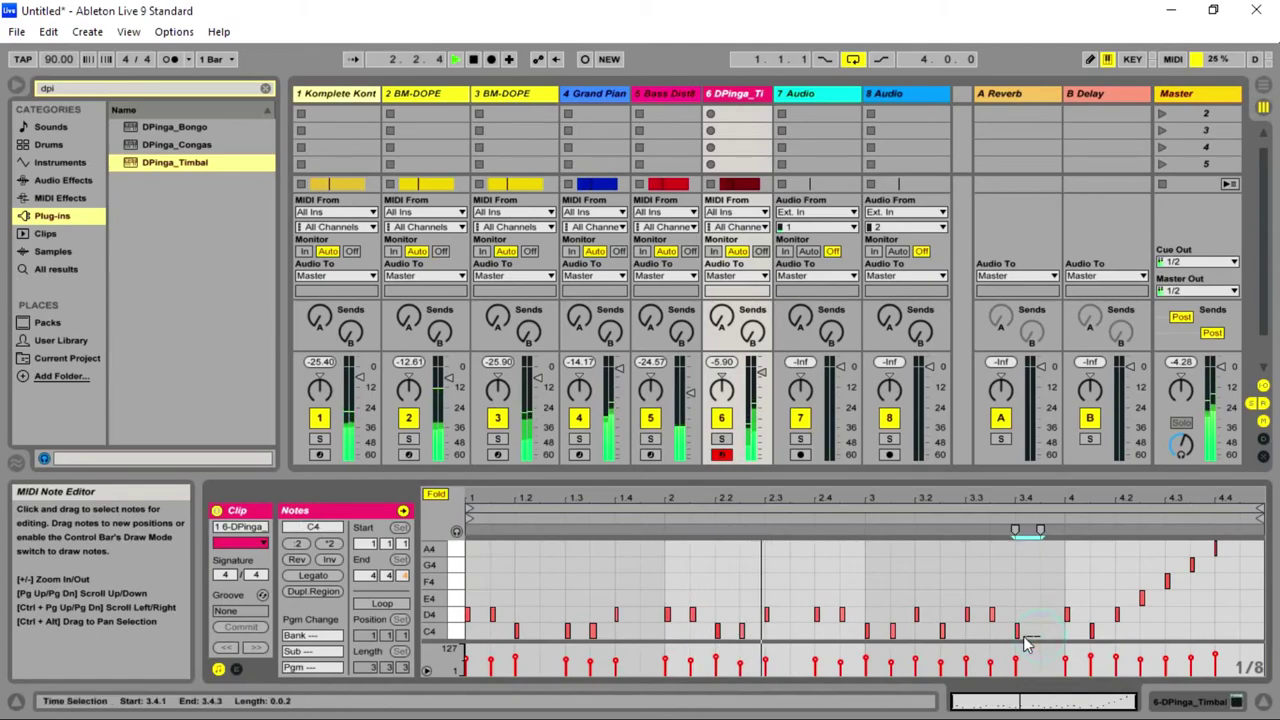
left_click(1030, 622)
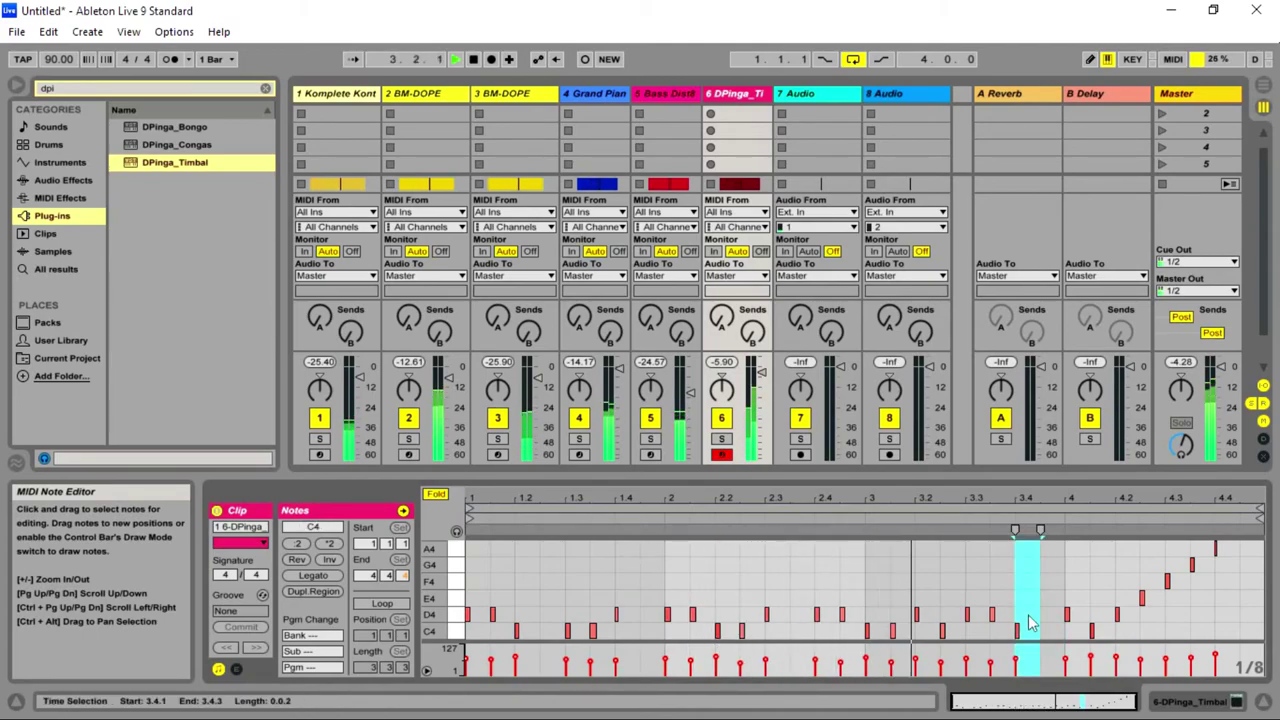
key("ctrl+d")
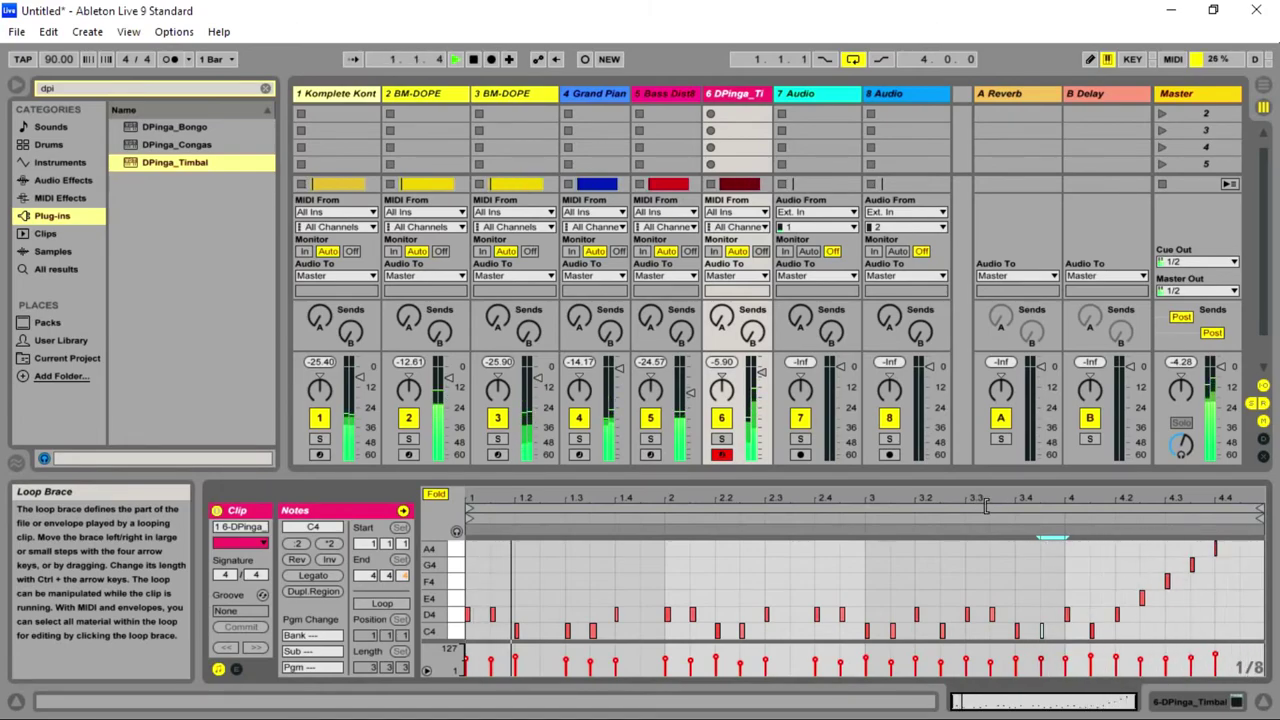
- Set the note editor's grid to a fixed 1/16 for the timbales clip
right_click(1050, 626)
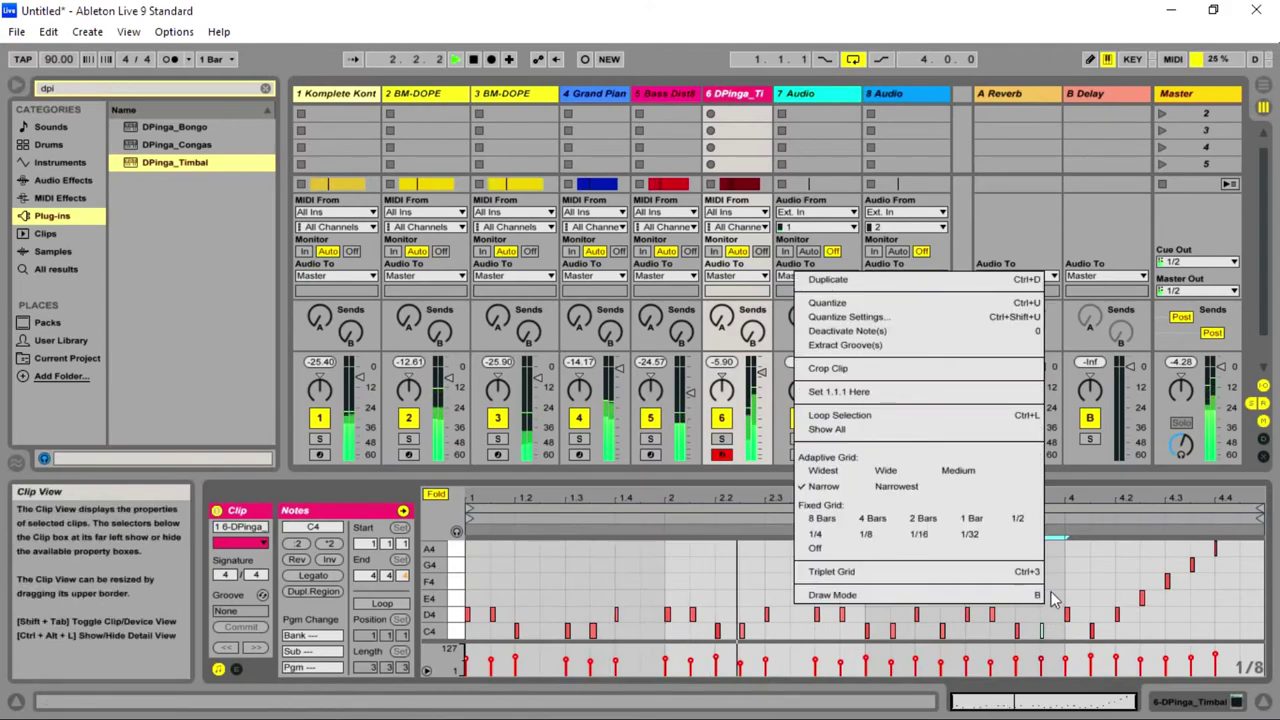
left_click(862, 534)
right_click(1044, 601)
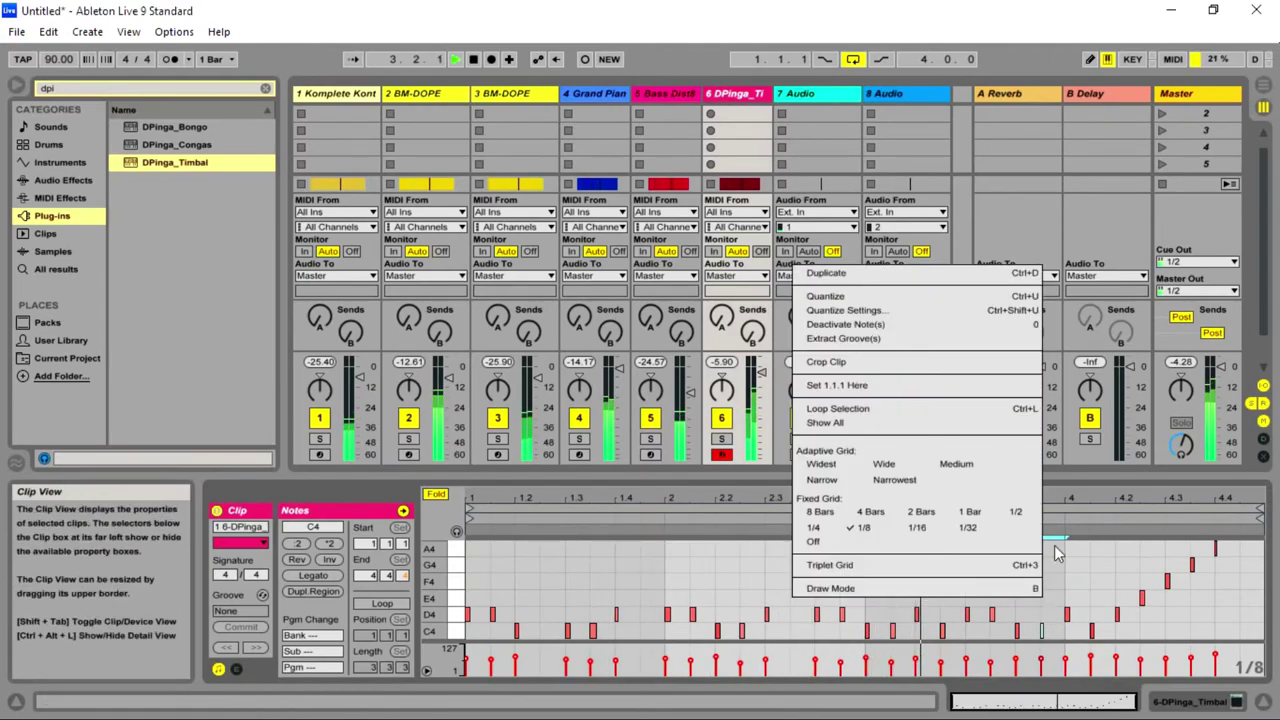
left_click(912, 534)
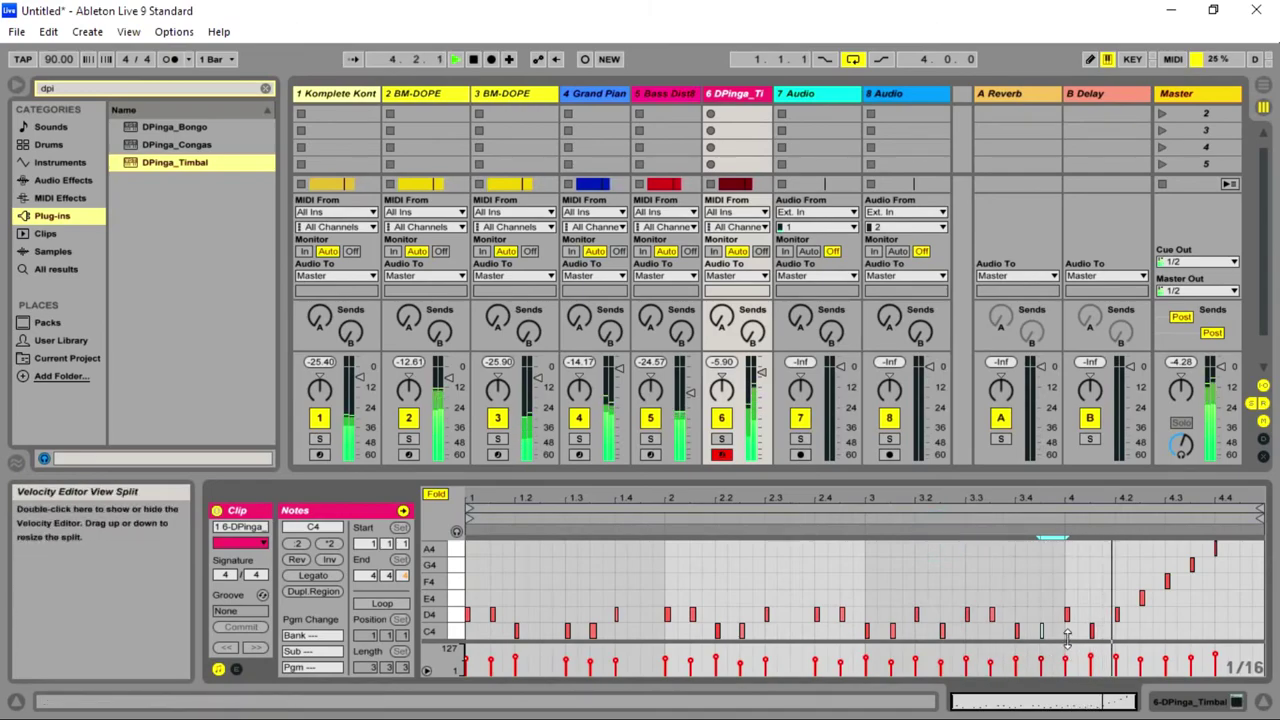
- Add a duplicated D4 note at 3.4.3 of the timbales clip and shift the C4 note there to 3.4.4
left_click(993, 614)
double_click(1055, 614)
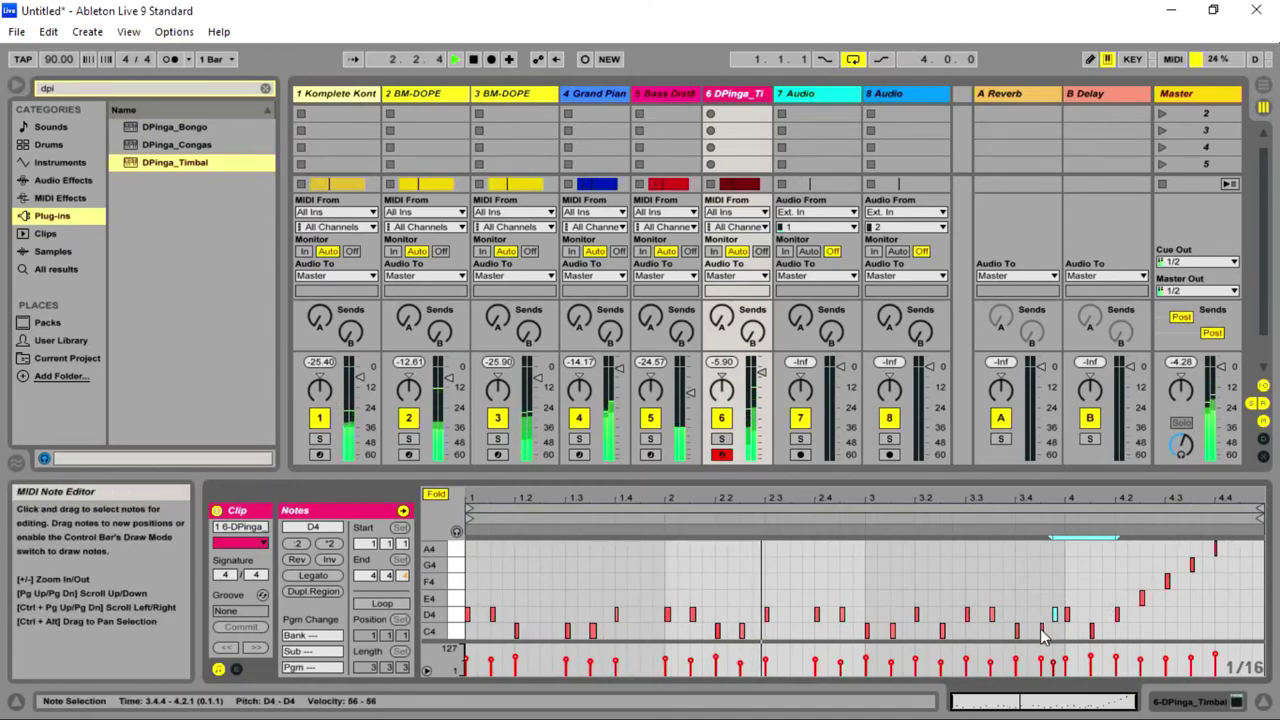
mouse_move(1055, 615)
left_mouse_down()
mouse_move(1058, 640)
mouse_move(1046, 614)
left_mouse_up()
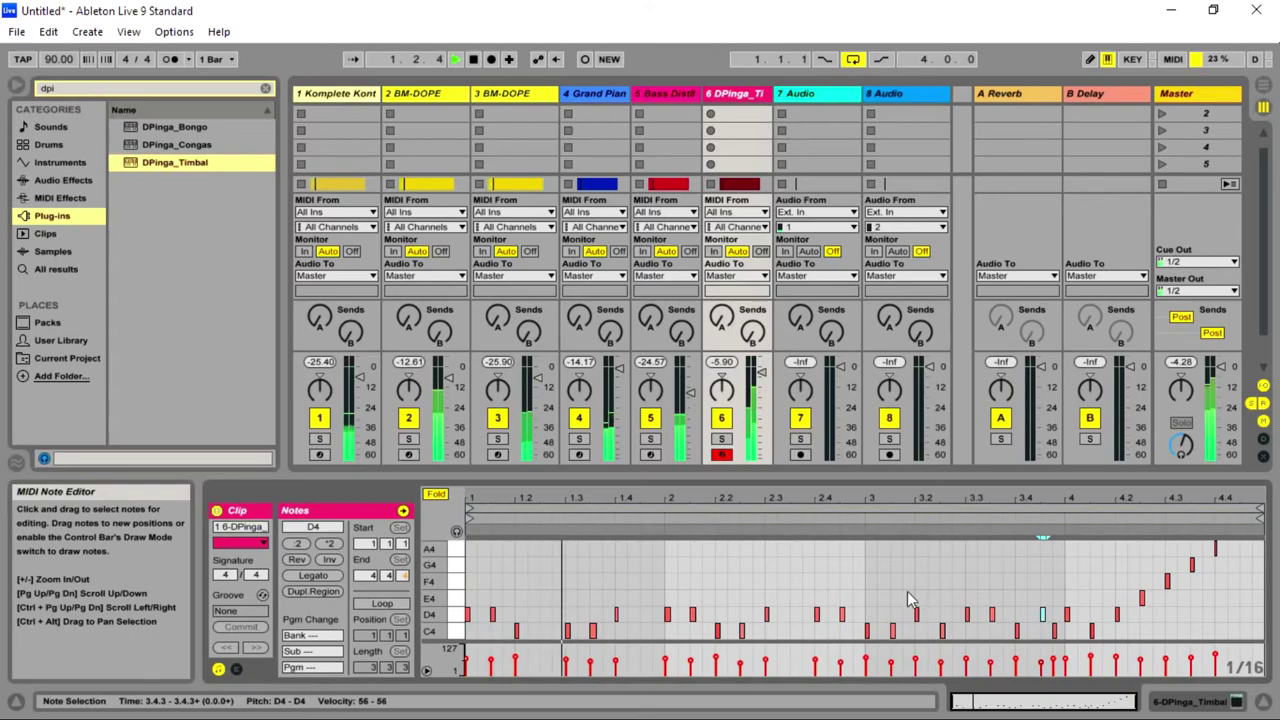
- Duplicate the D4 note at 1.1.3 of the timbales clip and move the copy to G4 at 1.2.3
left_click_drag(527, 613, 500, 610)
double_click(530, 613)
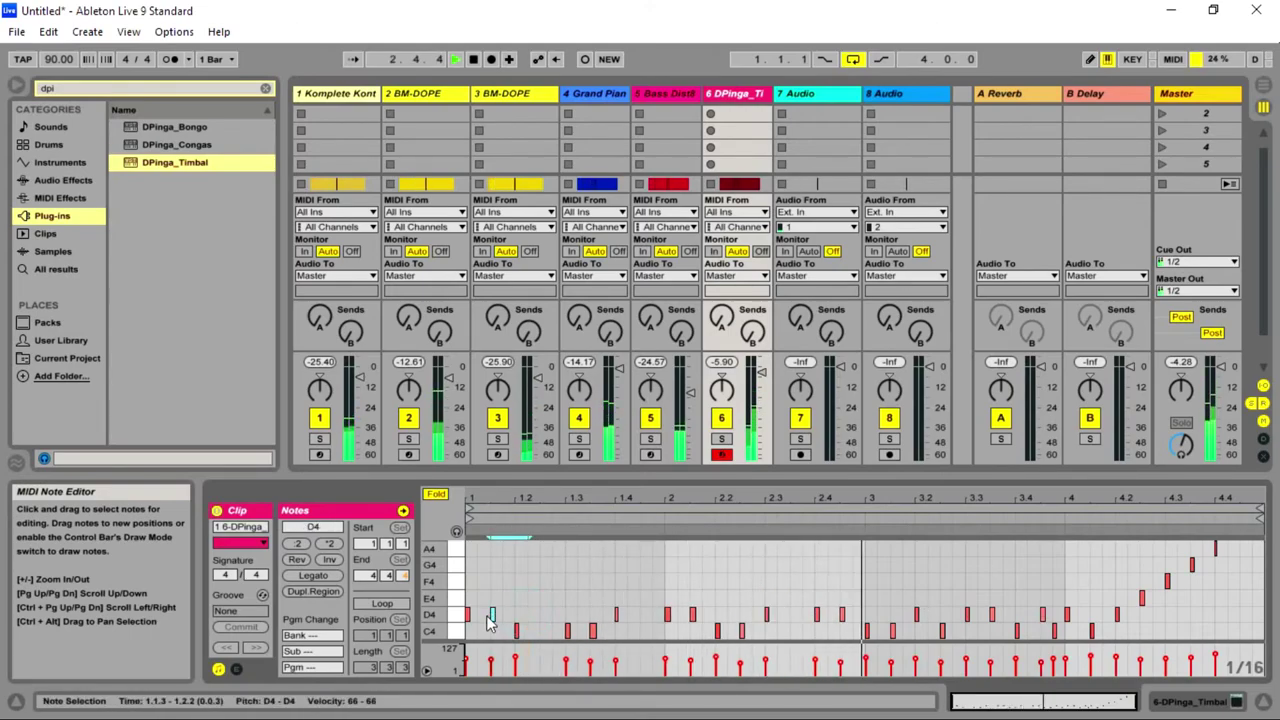
left_click_drag(530, 613, 547, 565)
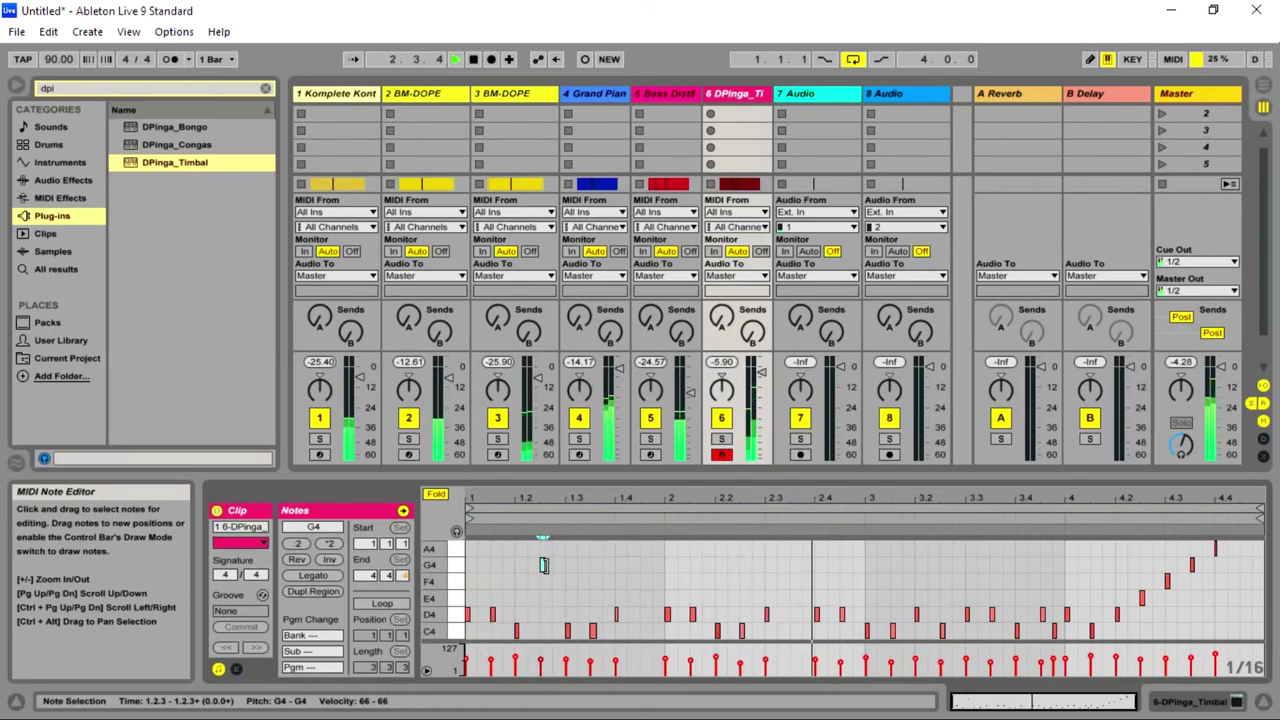
- Open the DPinga_Timbal plug-in window from track 6 and set the CascHi volume to about -1.85 dB
key("Tab")
key("Tab")
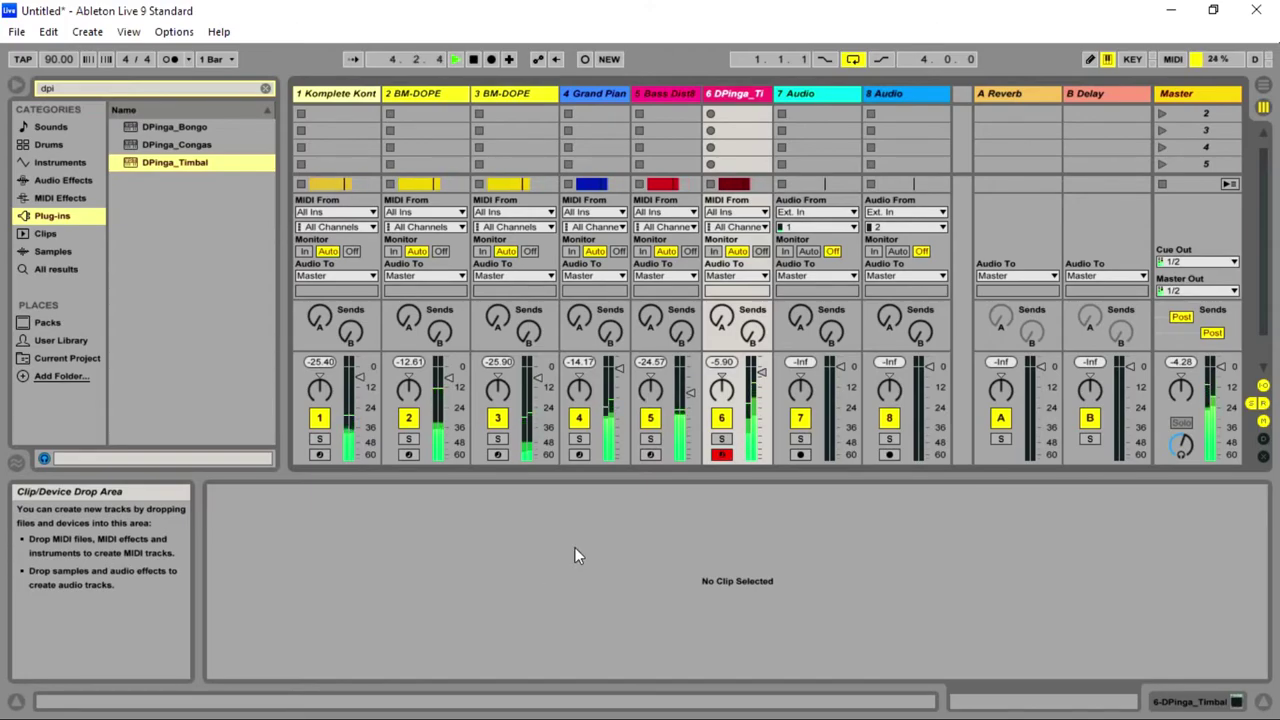
left_click(733, 94)
left_click(247, 510)
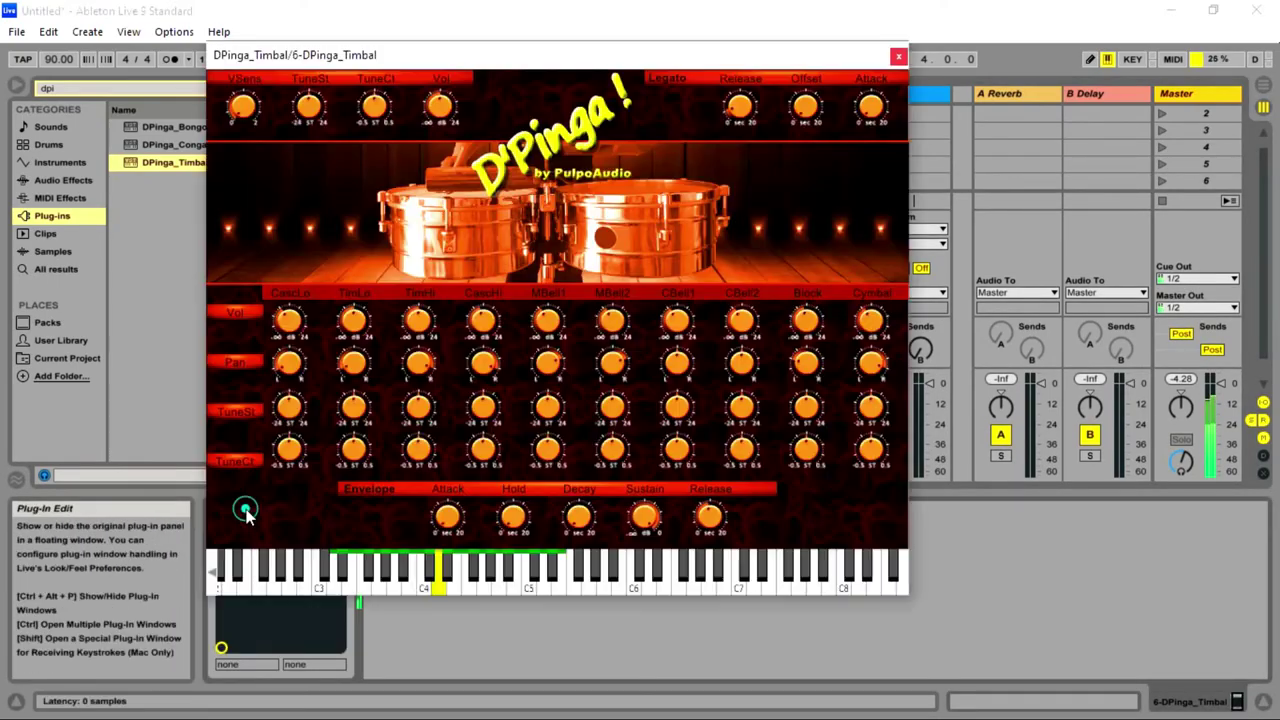
mouse_move(490, 362)
left_mouse_down()
mouse_move(483, 410)
mouse_move(481, 375)
left_mouse_up()
left_click(487, 366)
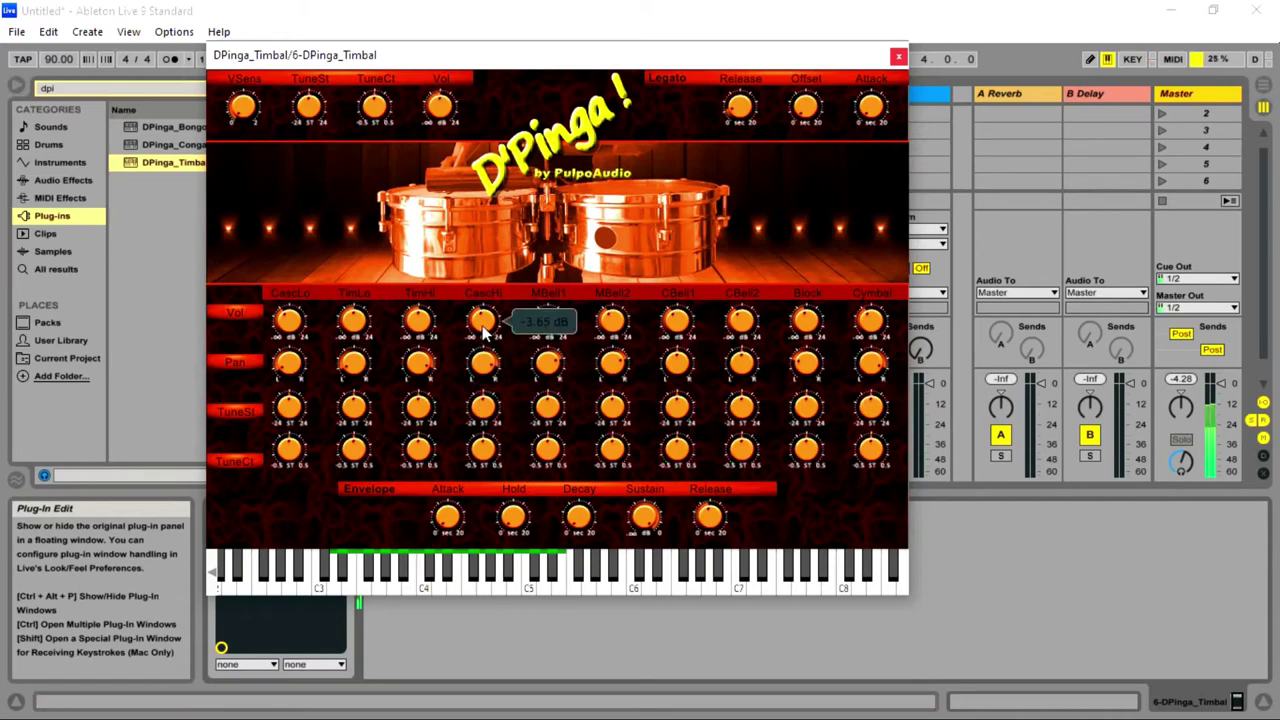
left_click_drag(482, 321, 491, 332)
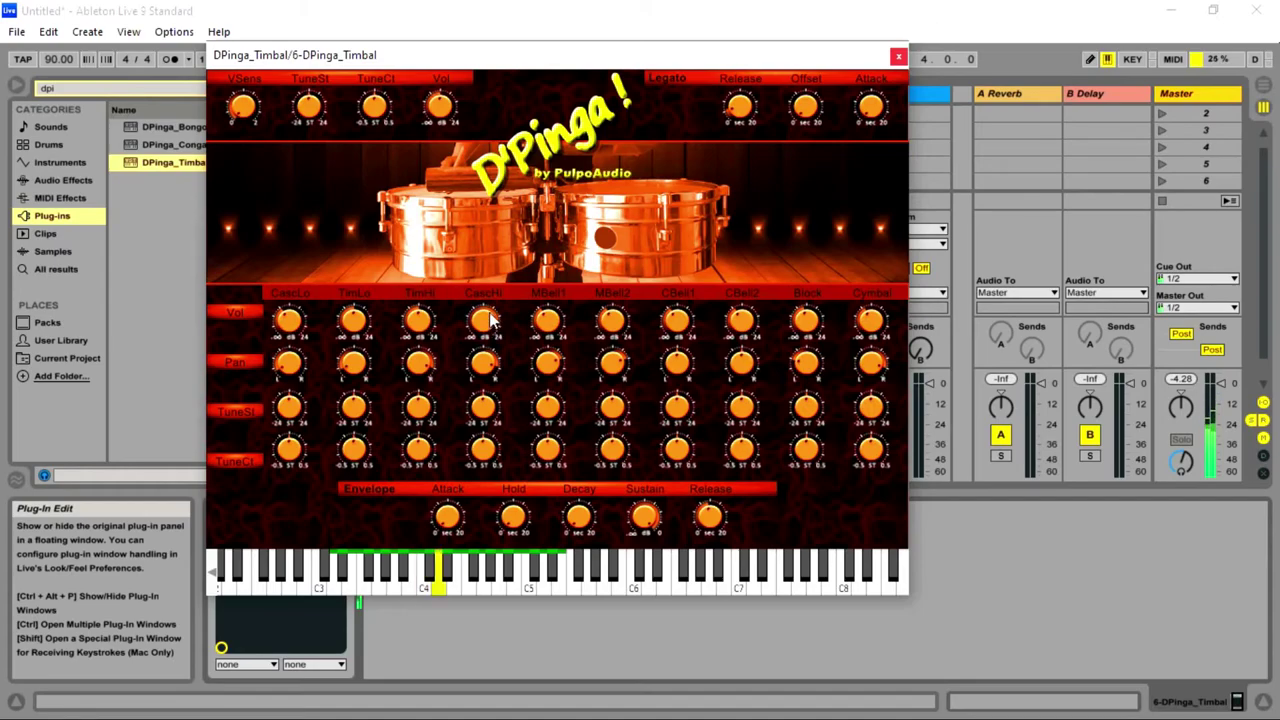
left_click(486, 311)
left_click_drag(486, 313, 483, 355)
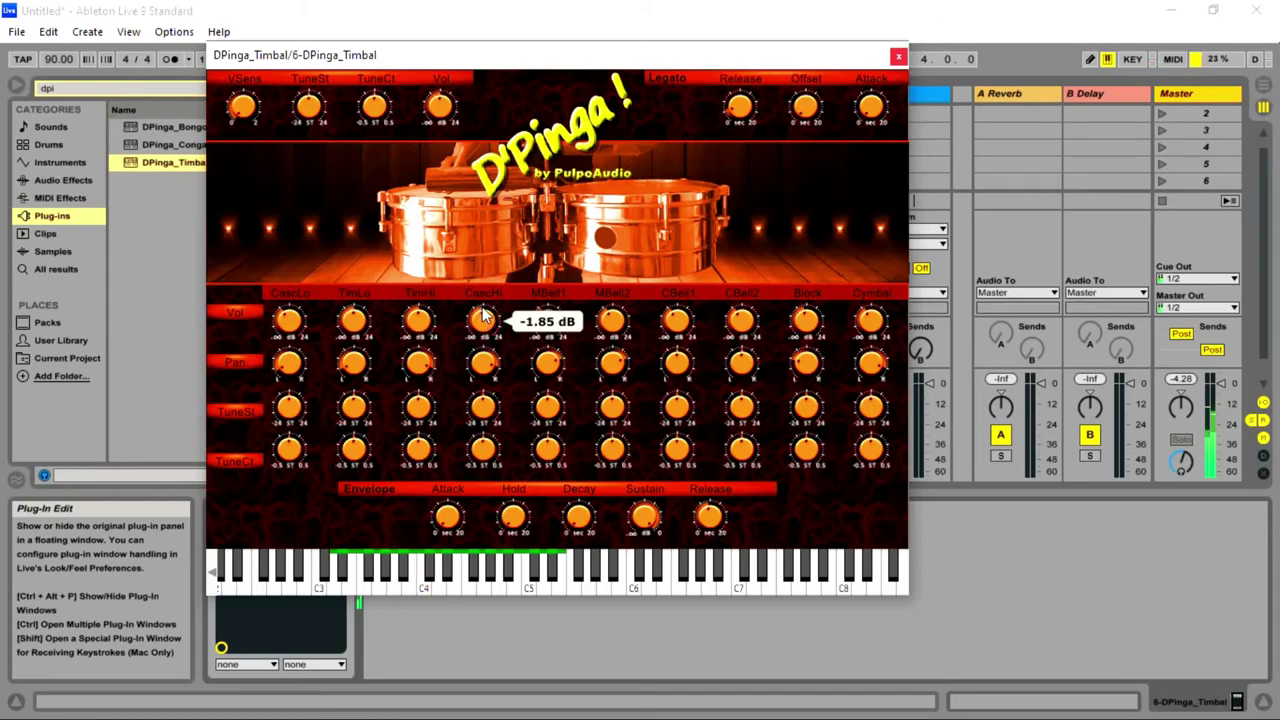
- Tune the CascHi sound of DPinga_Timbal to 16 st and return to the timbales clip's notes
left_click(503, 412)
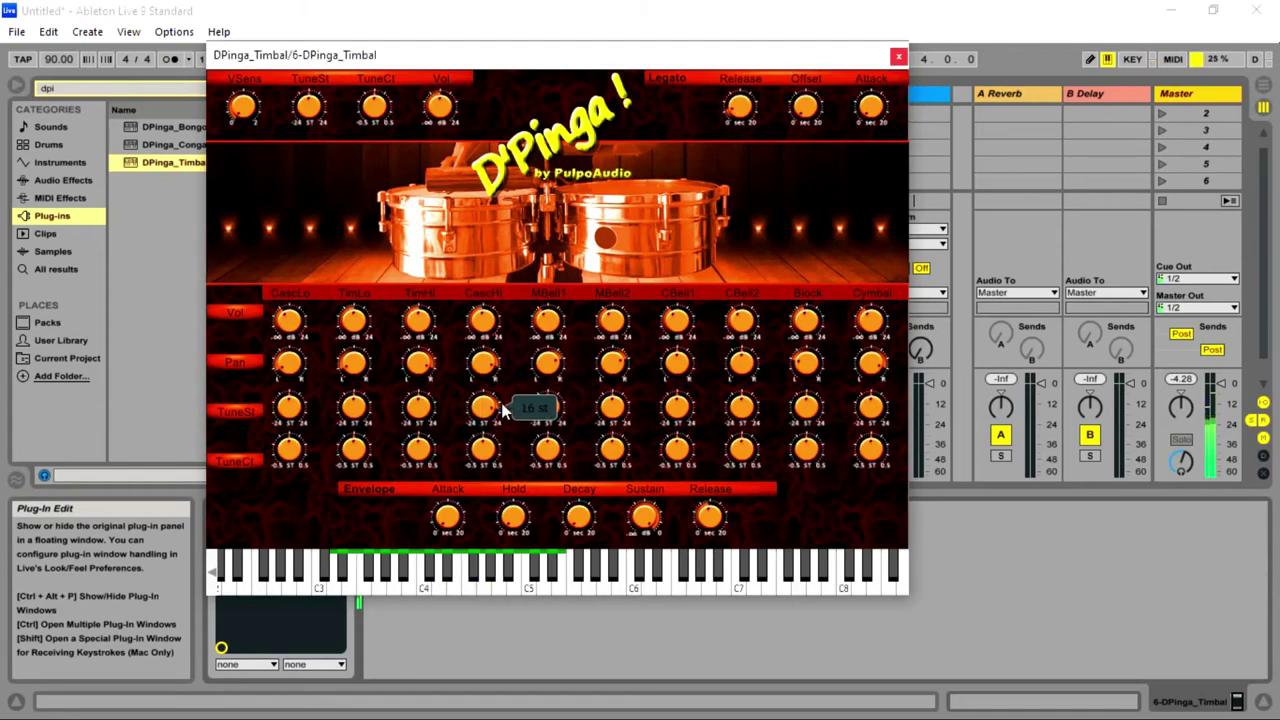
left_click(355, 413)
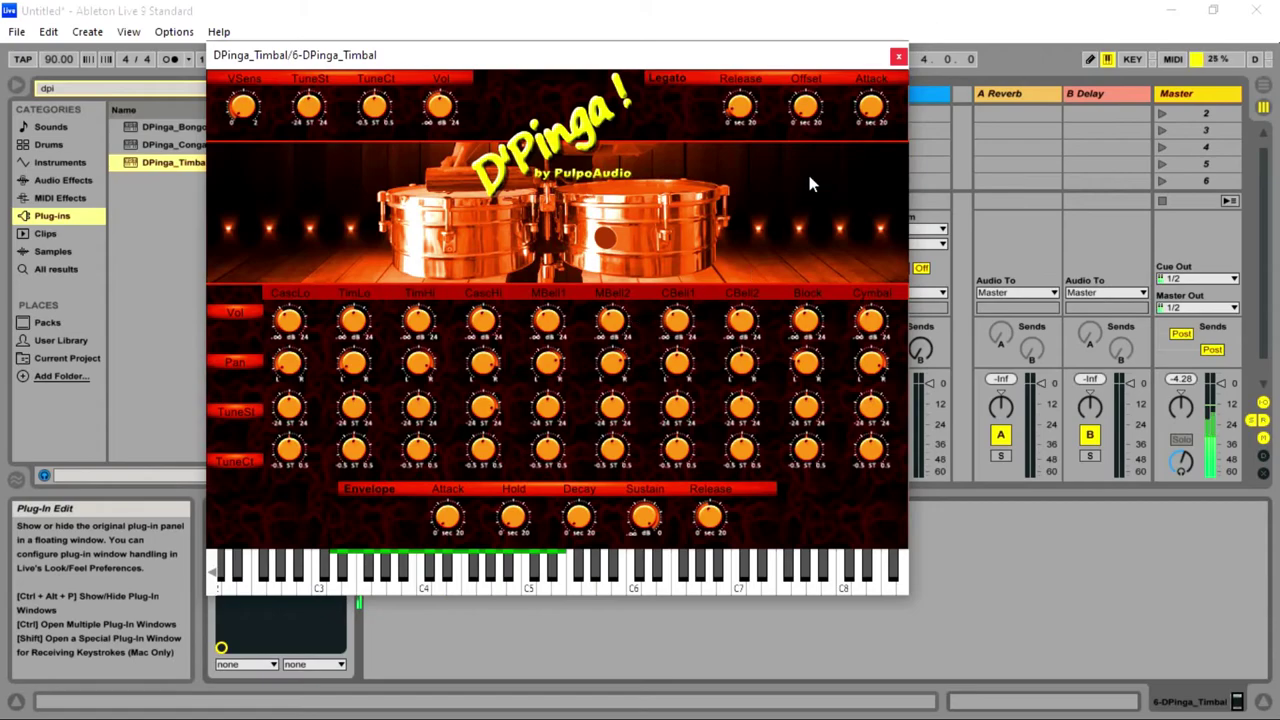
left_click(899, 57)
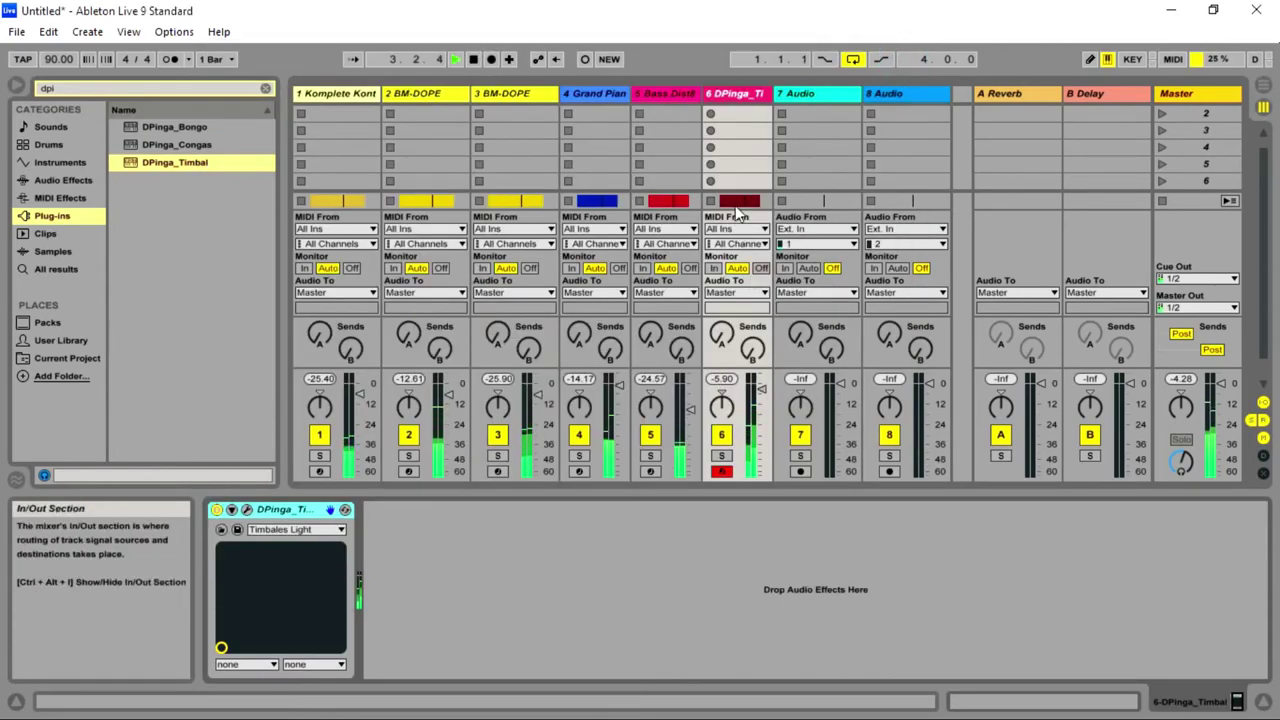
left_click(737, 202)
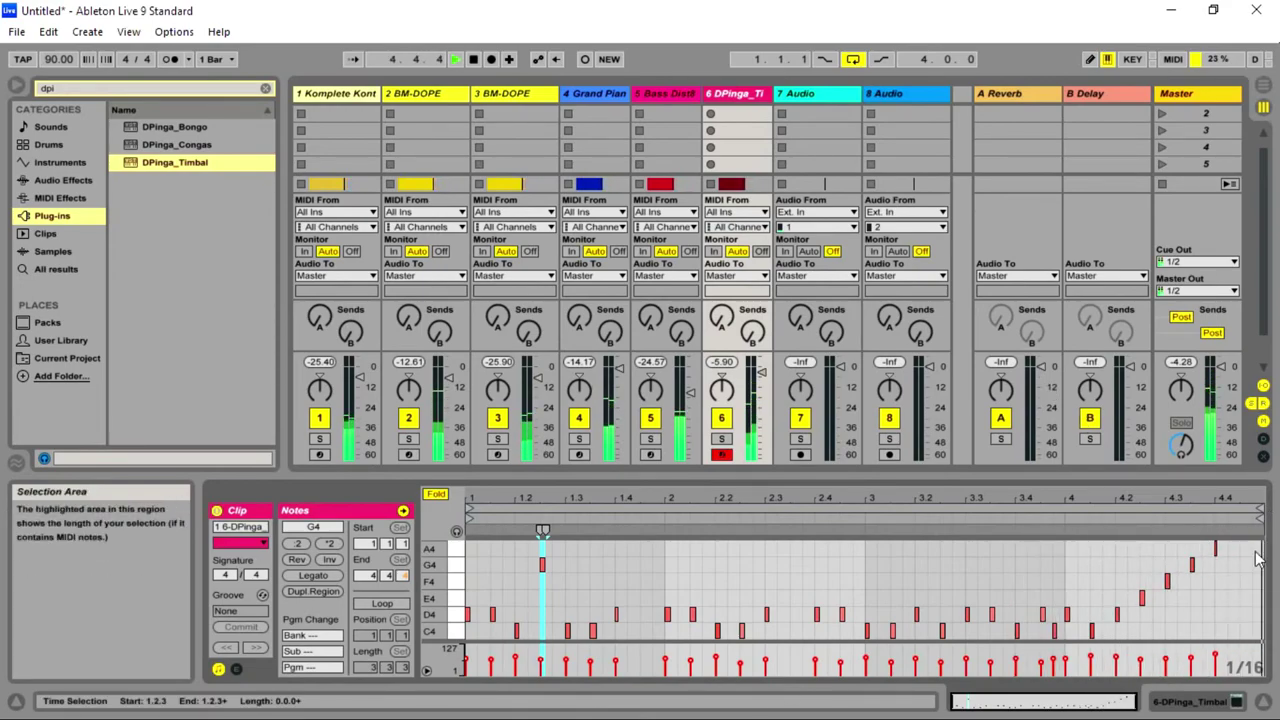
- Duplicate the G4 note at 4.3.3 of the timbales clip so that a copy sits at 4.4.3
key("Escape")
left_click_drag(1243, 568, 1190, 567)
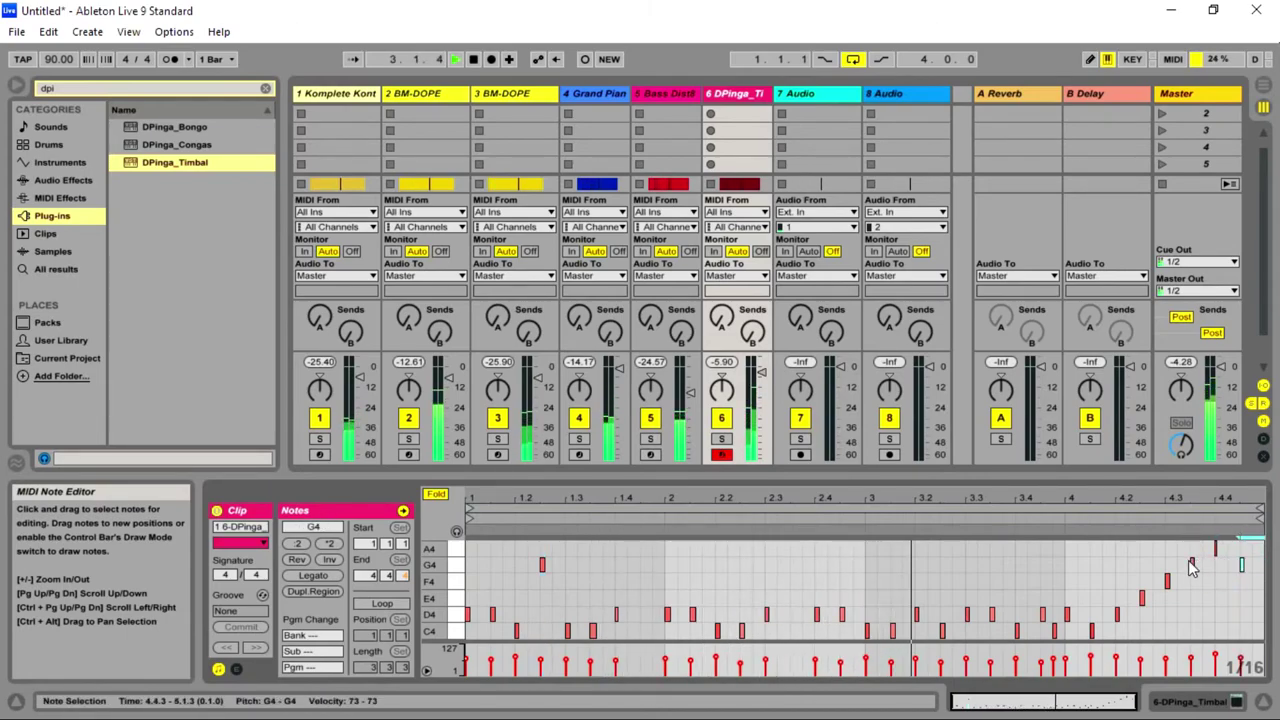
- Select everything inside the four-bar loop in the arrangement and return to the session mixer
key("Tab")
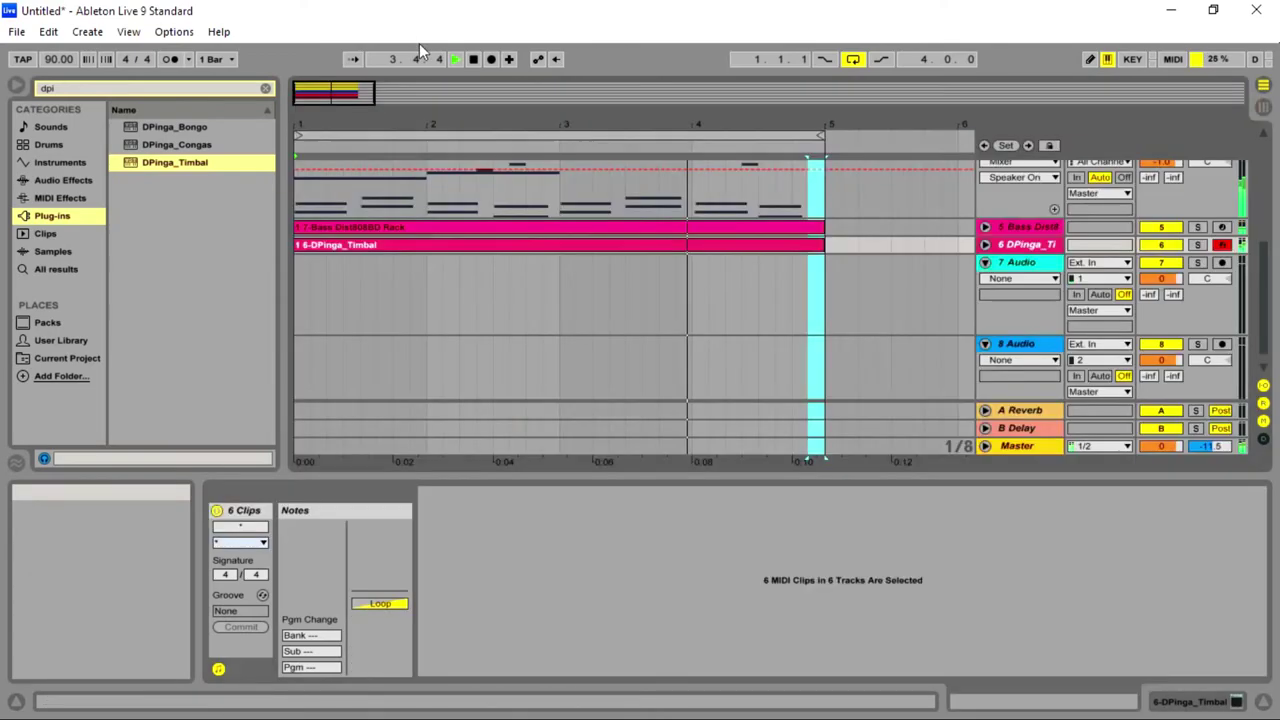
key("Tab")
key("Tab")
left_click(415, 134)
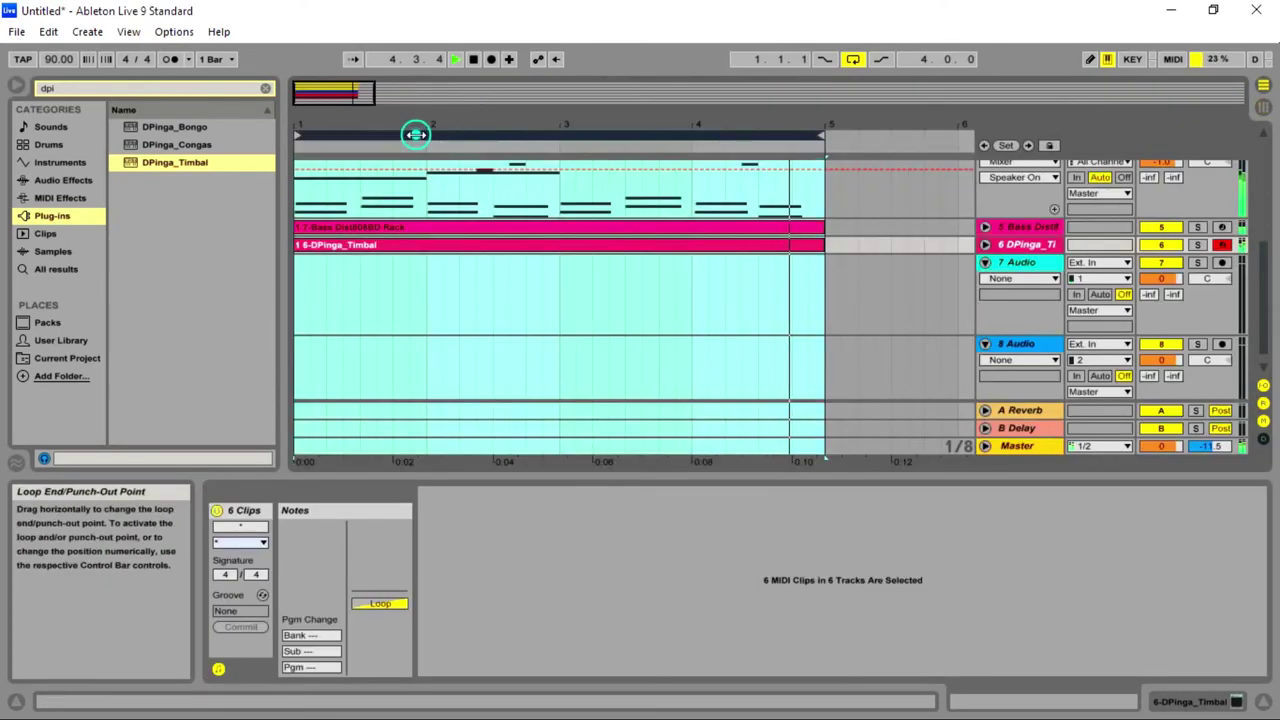
key("Tab")
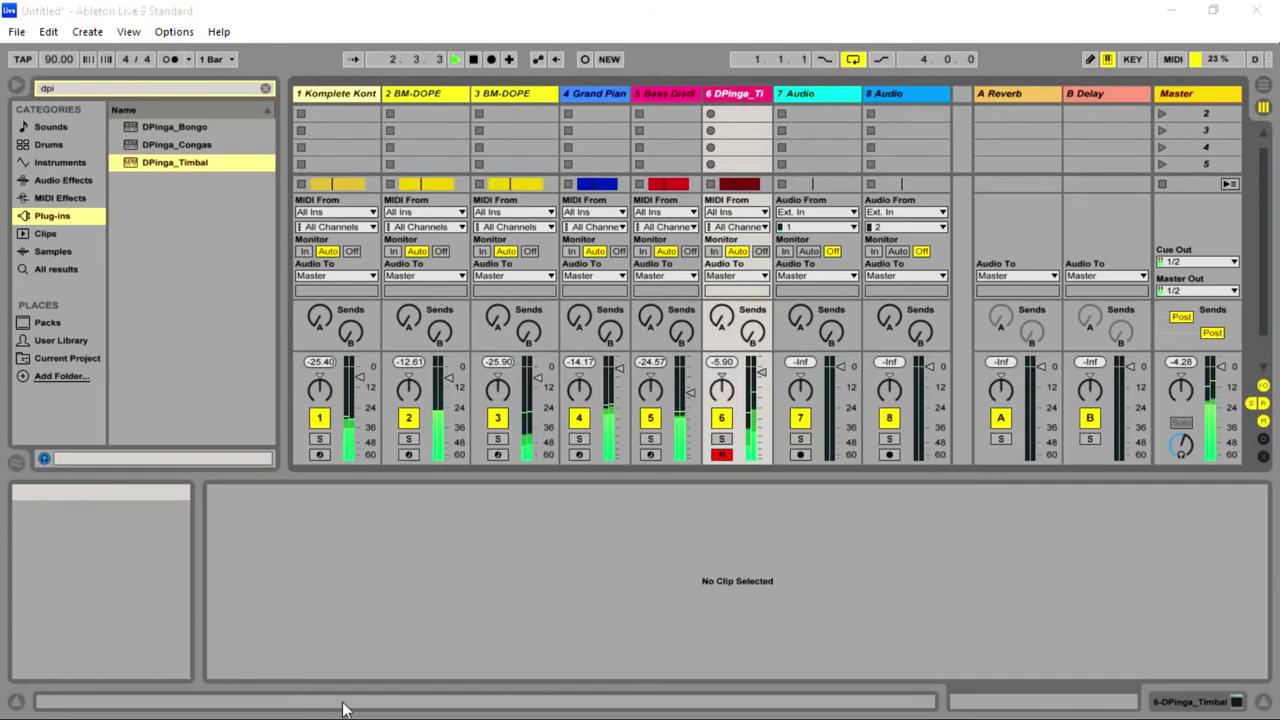
key("super")
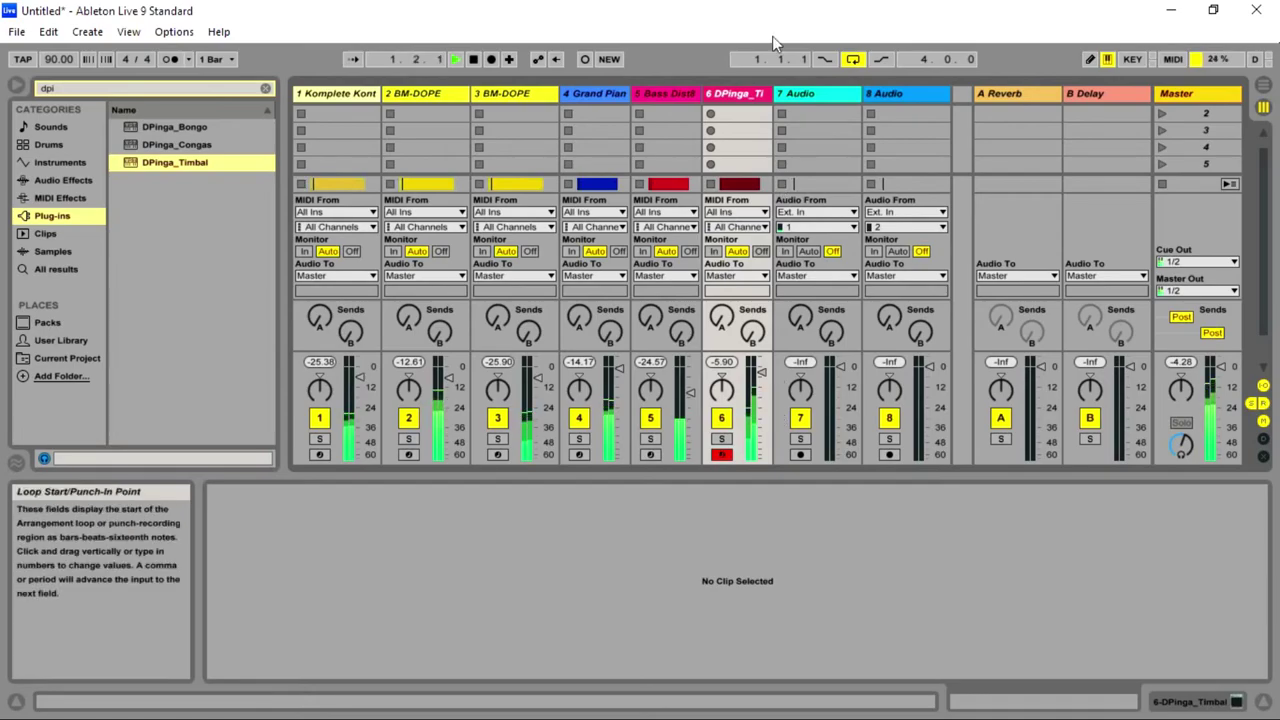
- Move the audio track 7 in front of the Grand Piano track and rename it Hat
left_click_drag(809, 90, 559, 96)
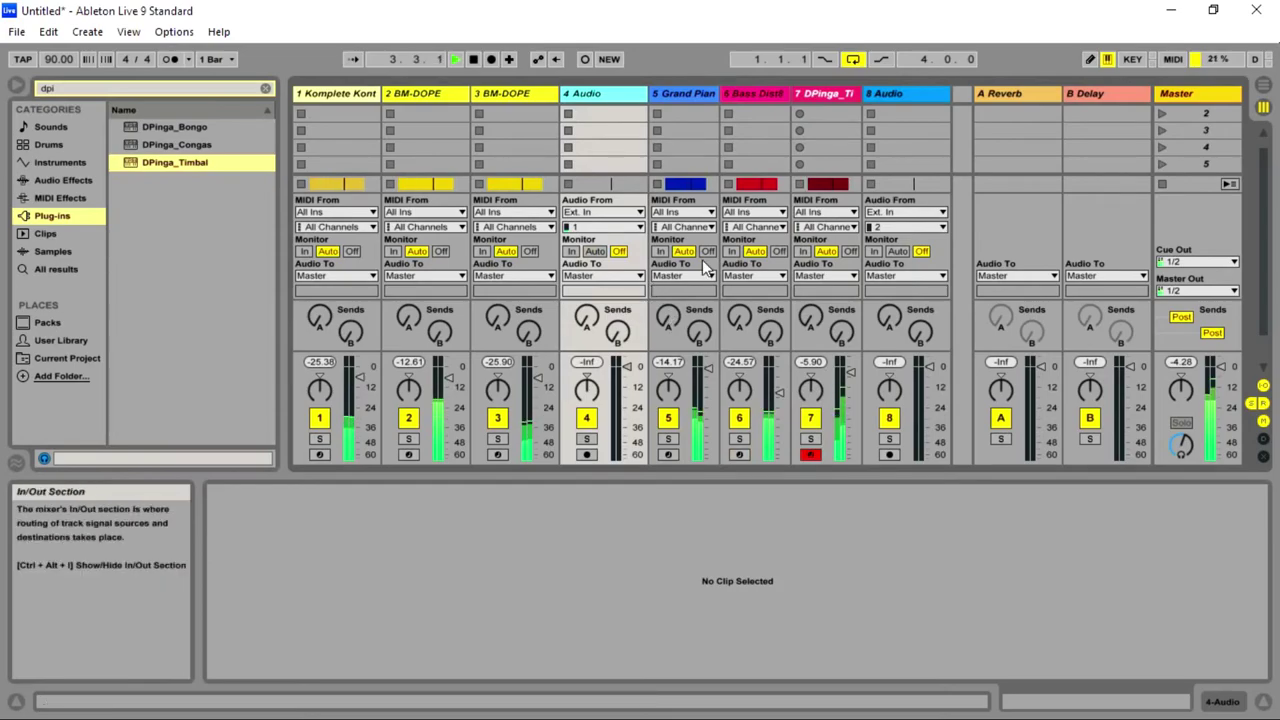
right_click(582, 98)
left_click(640, 175)
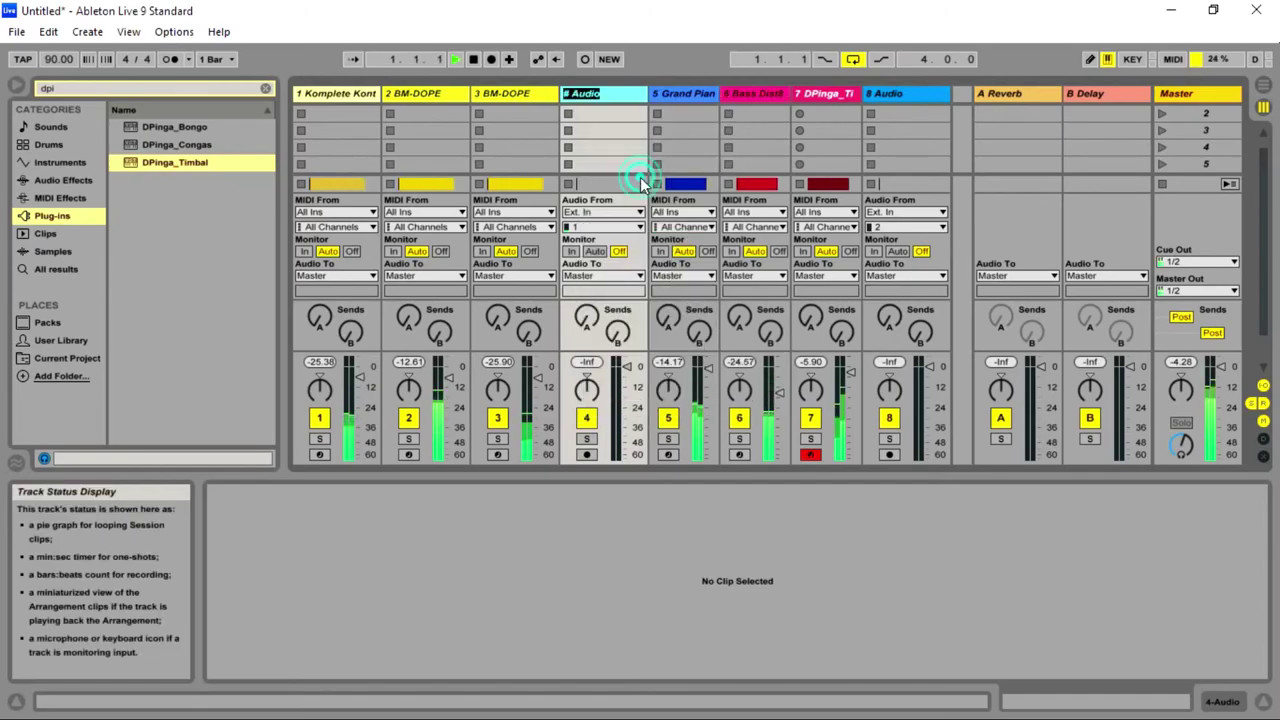
type("Hat")
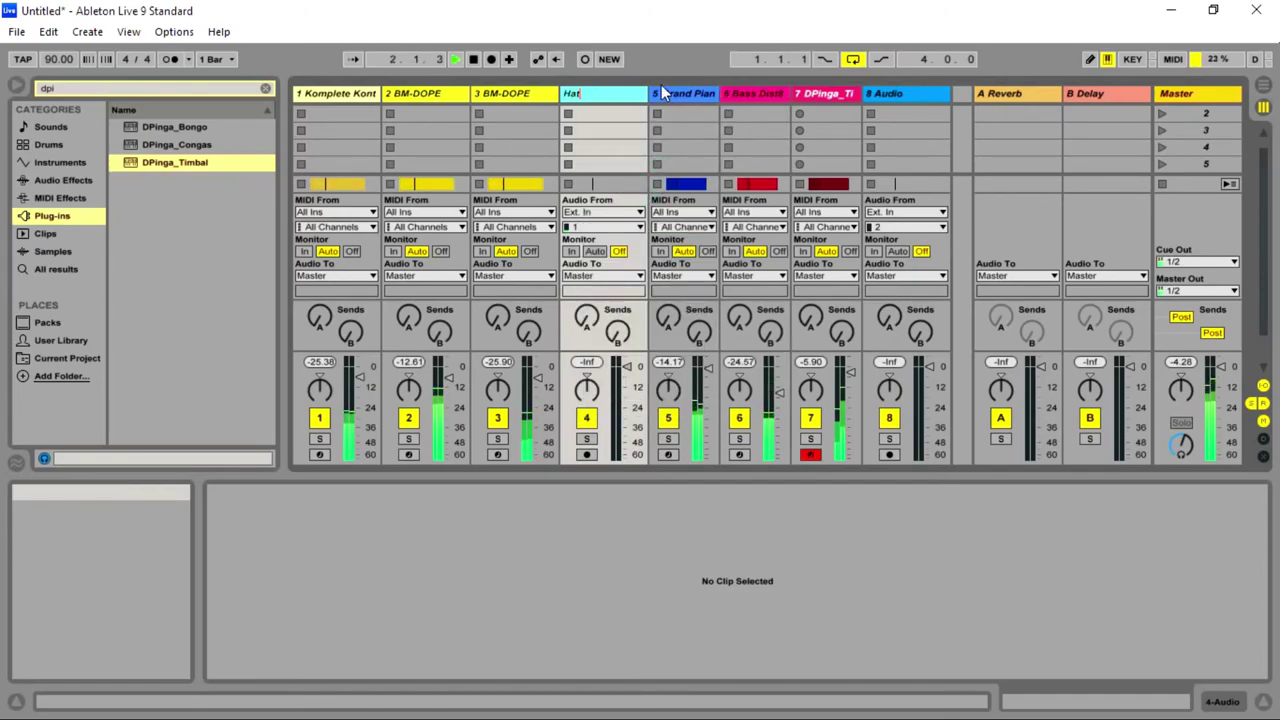
key("Return")
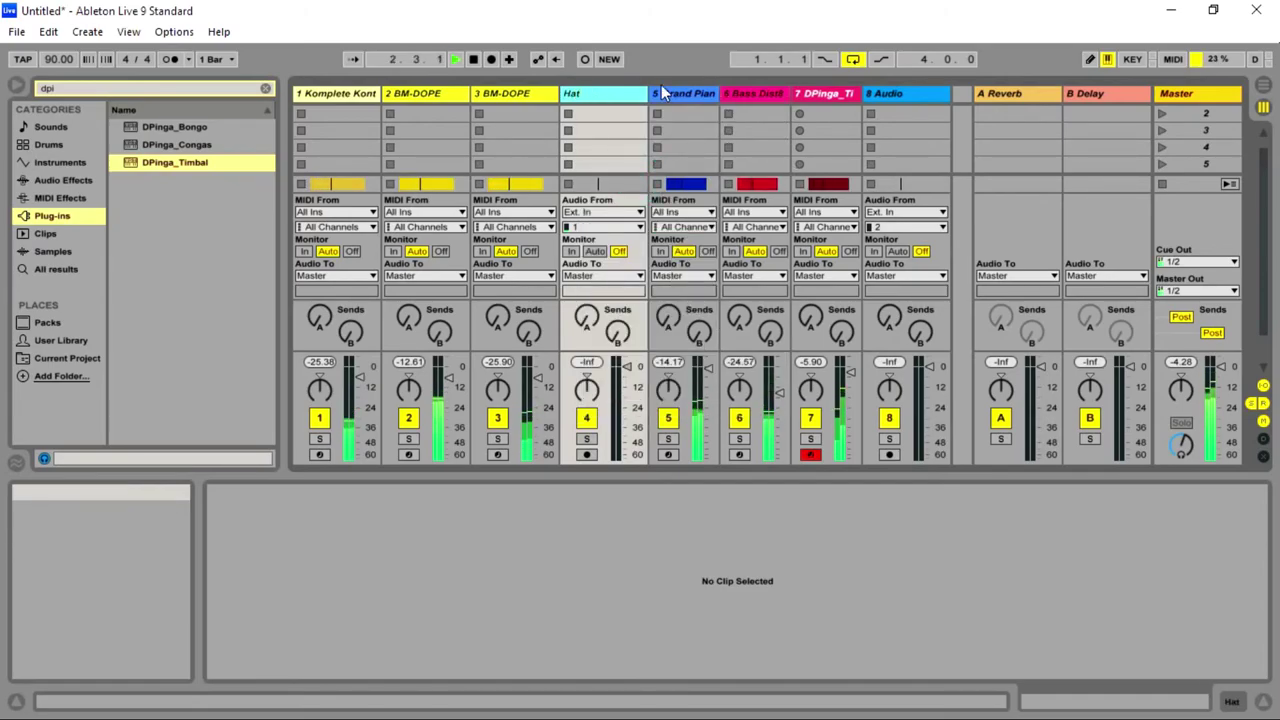
- Set the Hat track's audio input to 3-BM-DOPE and arm the track for recording
left_click(535, 189)
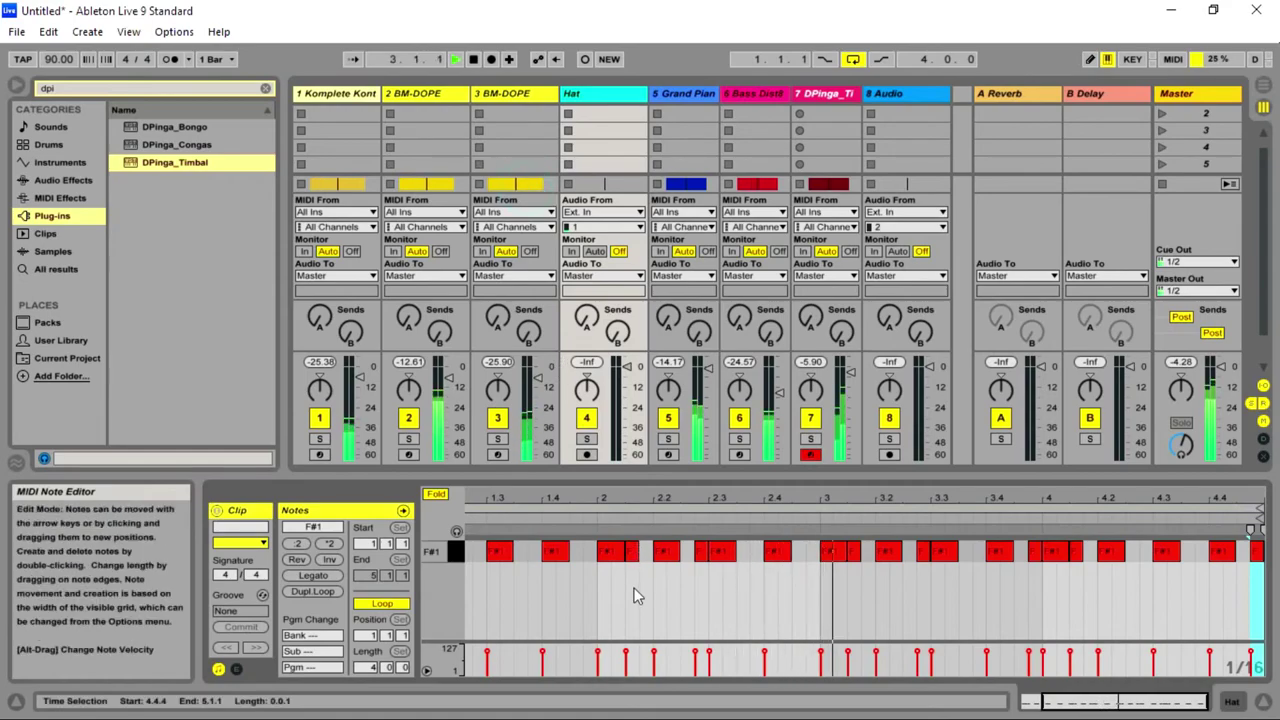
left_click(625, 212)
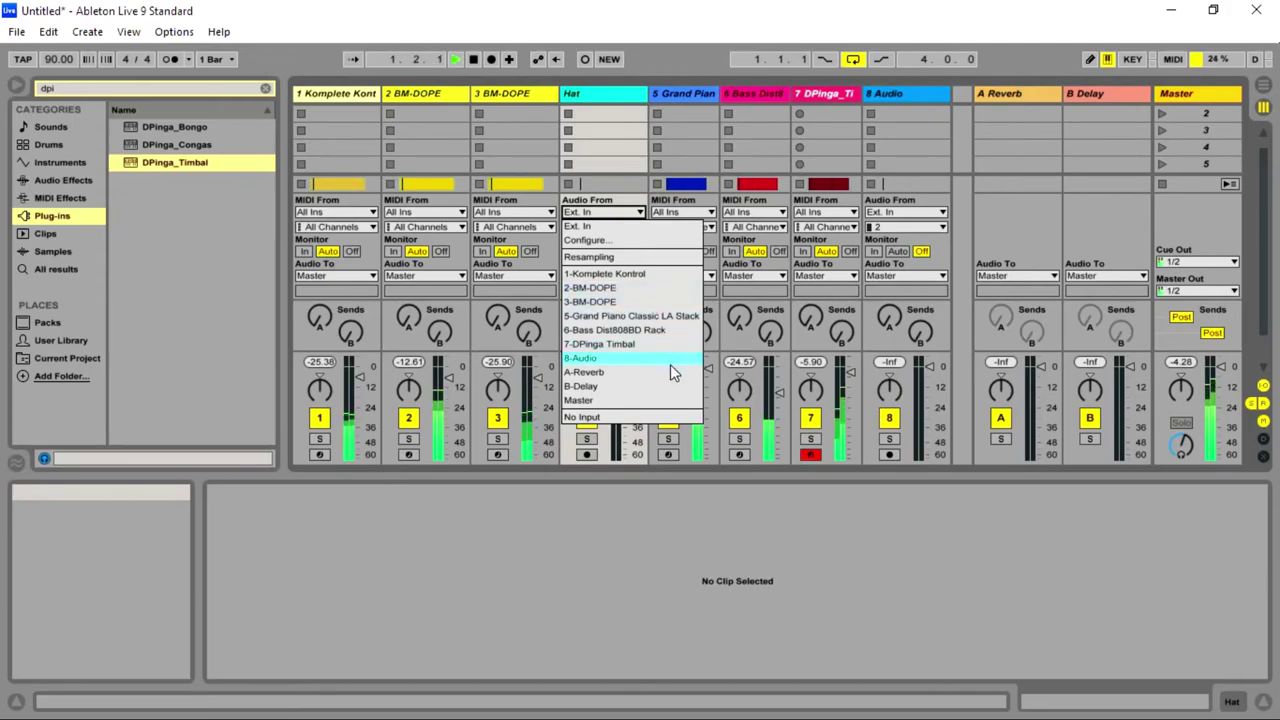
left_click(612, 301)
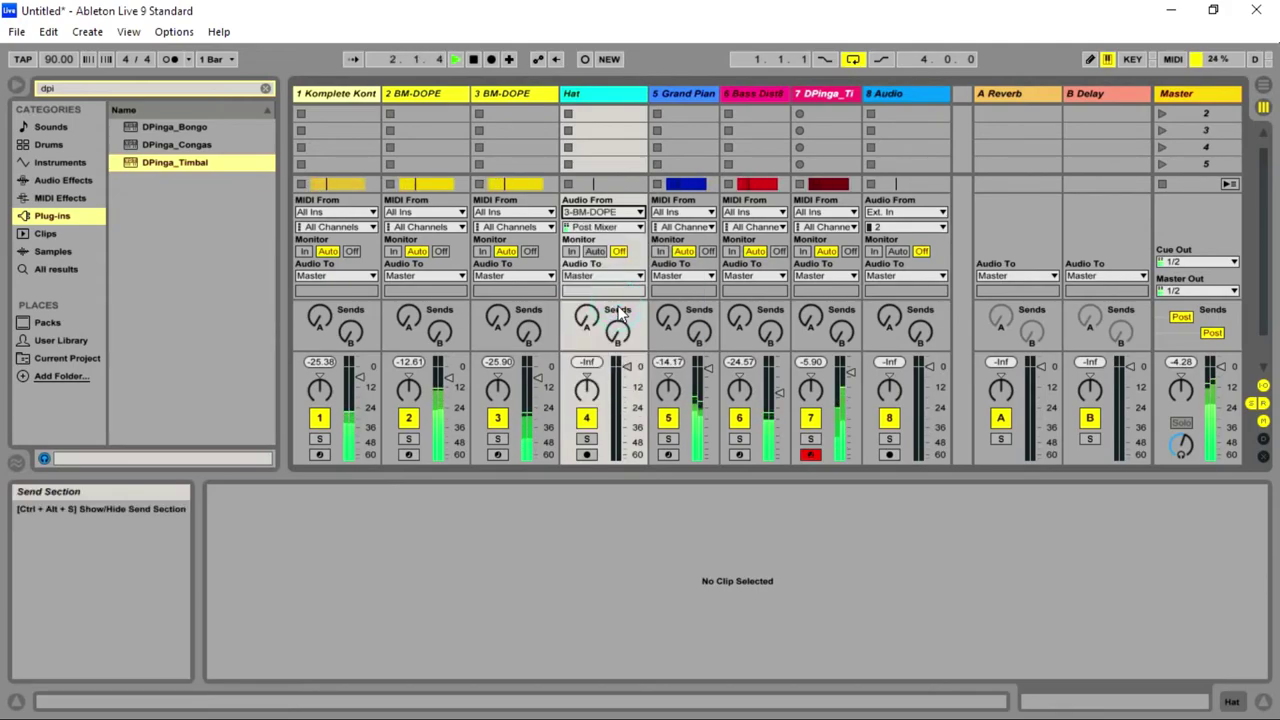
left_click(587, 455)
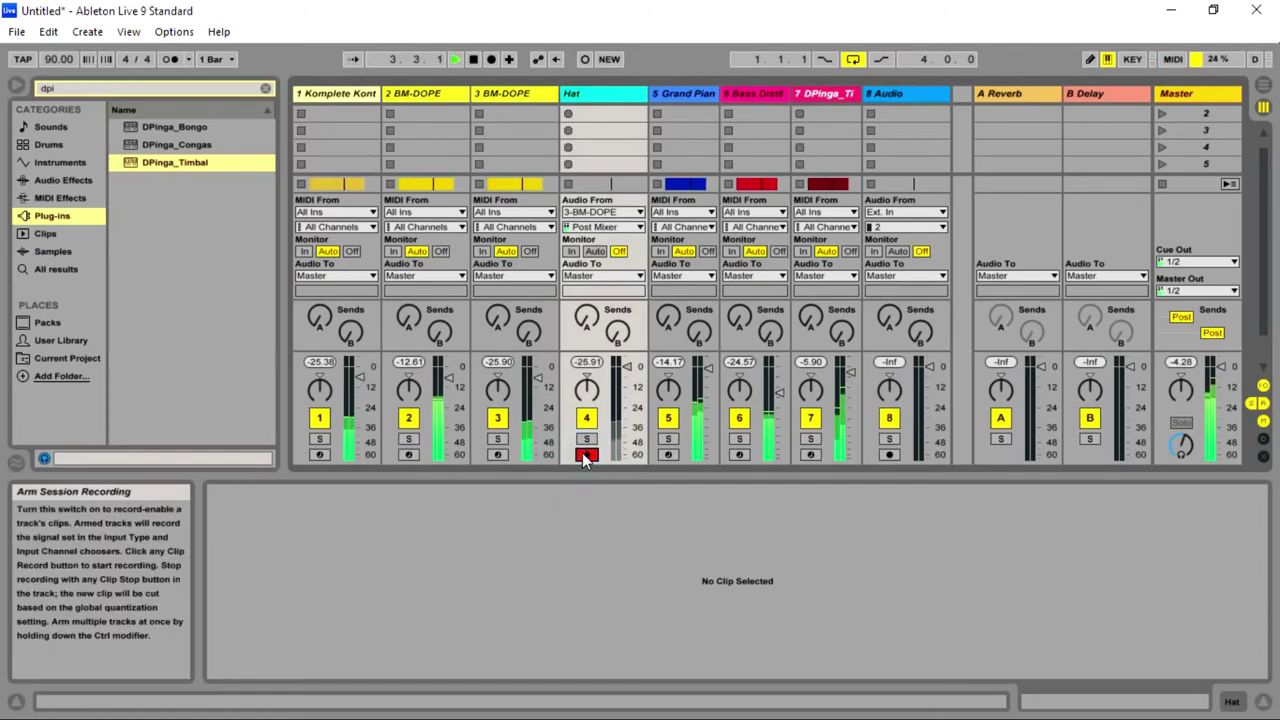
- Raise the volume of track 3 BM-DOPE to about 0 dB and record its output onto the Hat track across the four-bar loop
left_click_drag(537, 365, 537, 366)
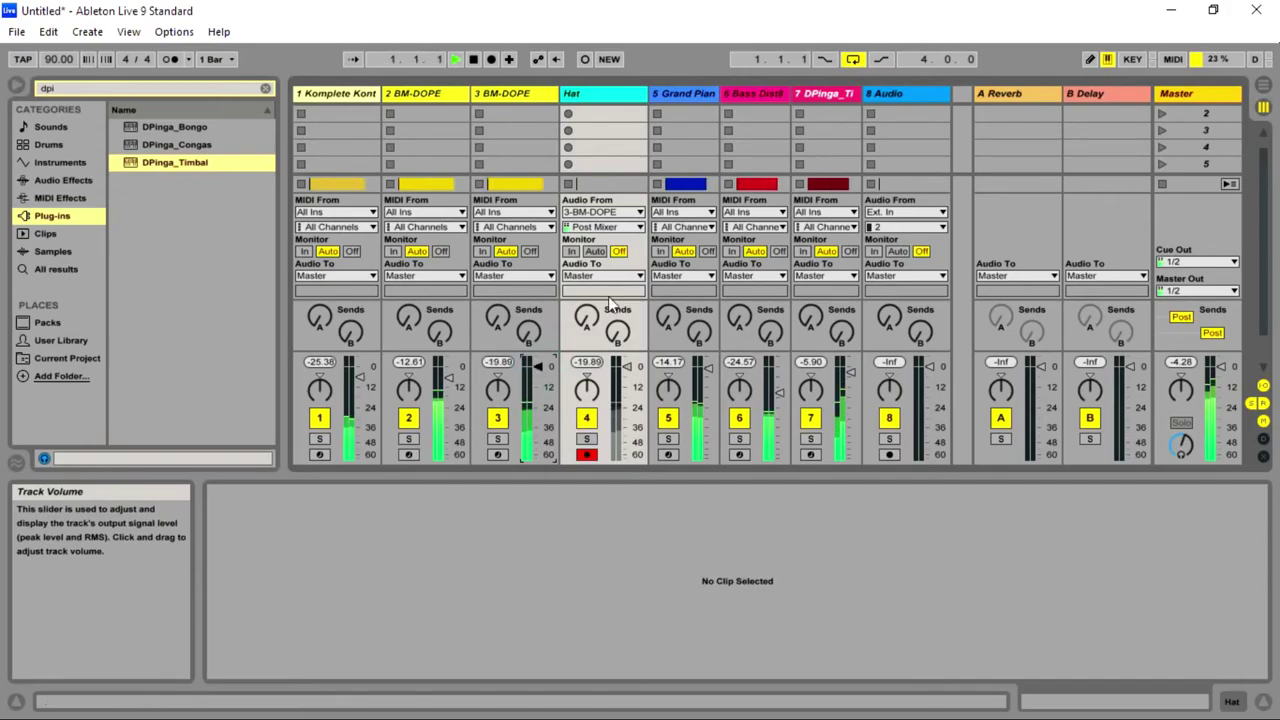
left_click(491, 60)
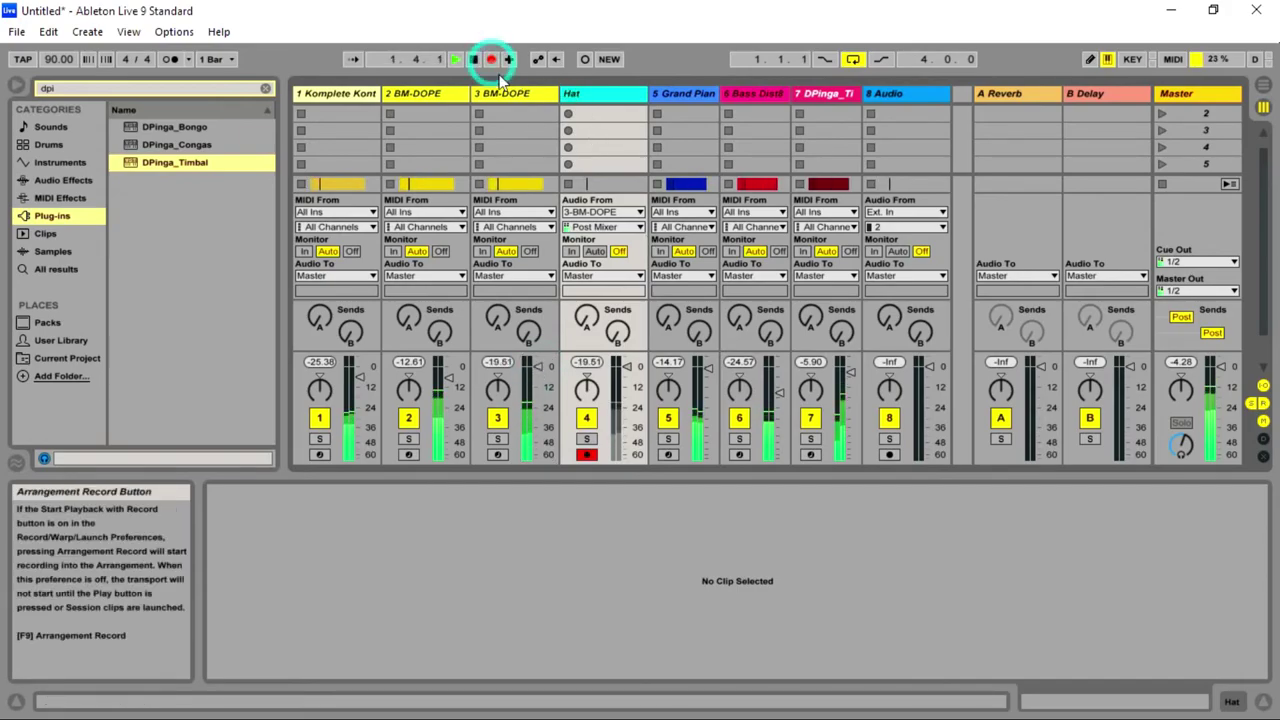
key("Tab")
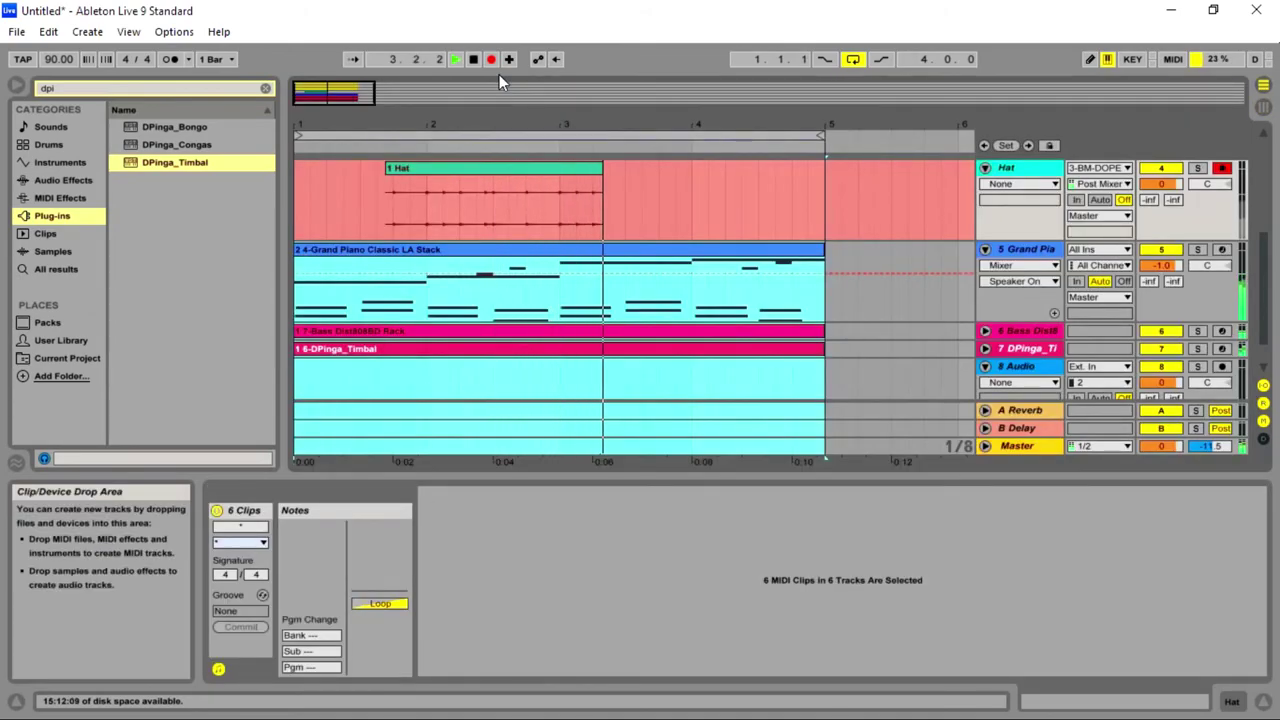
key("Tab")
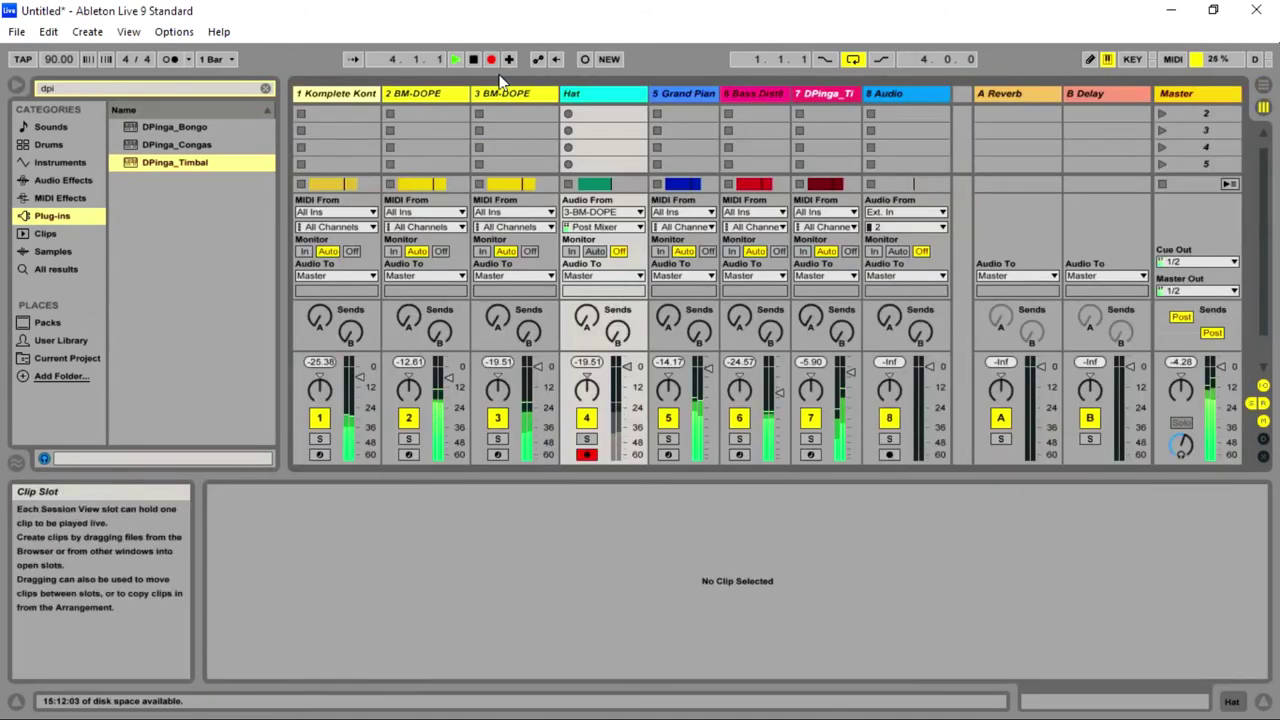
key("Tab")
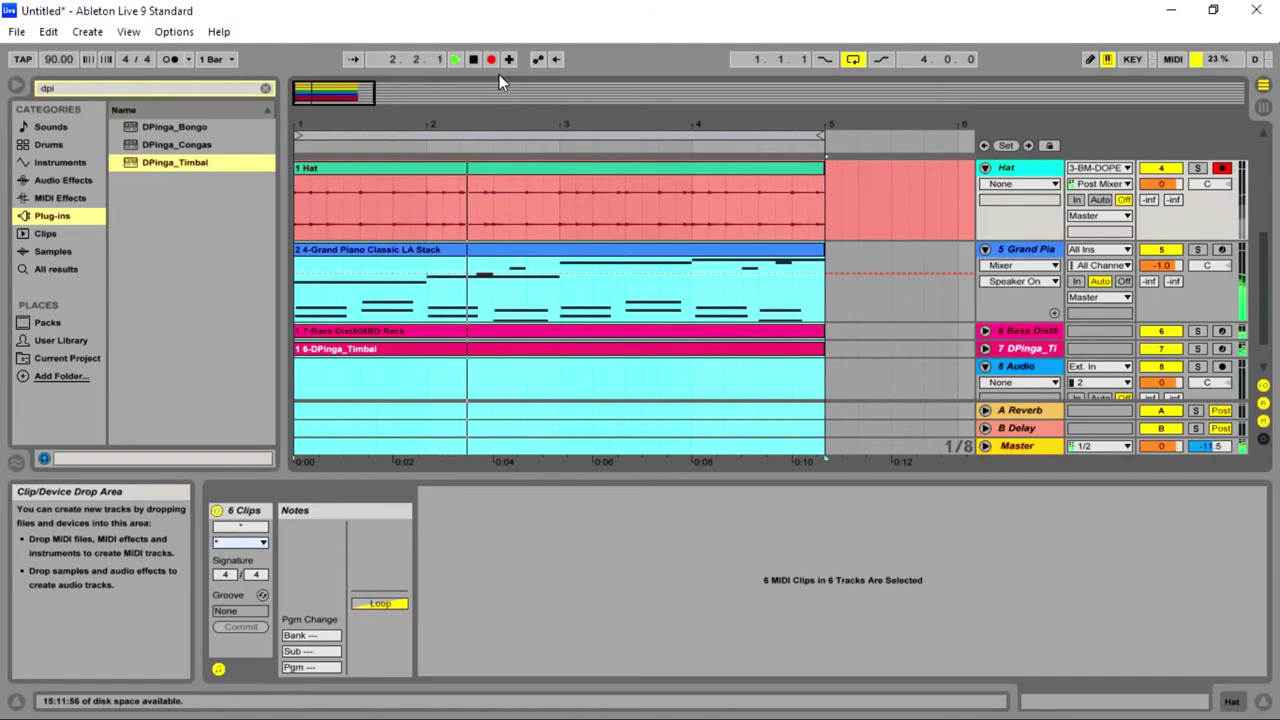
key("Tab")
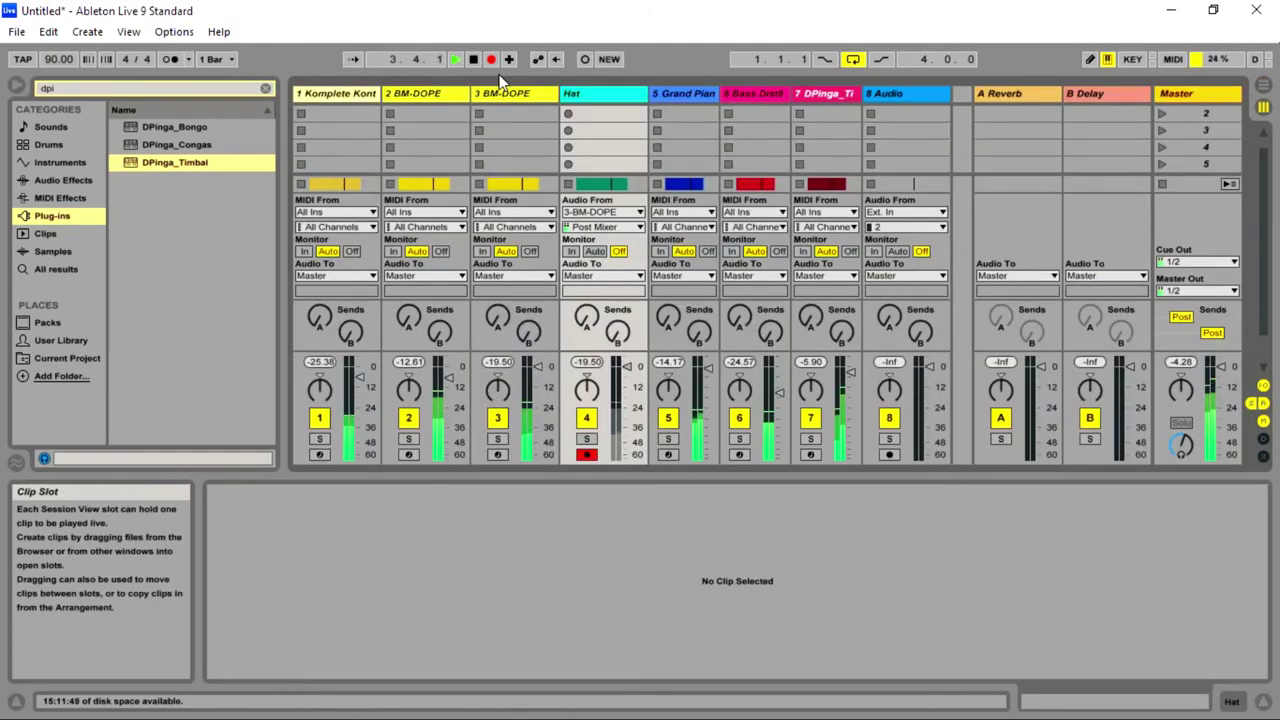
key("Tab")
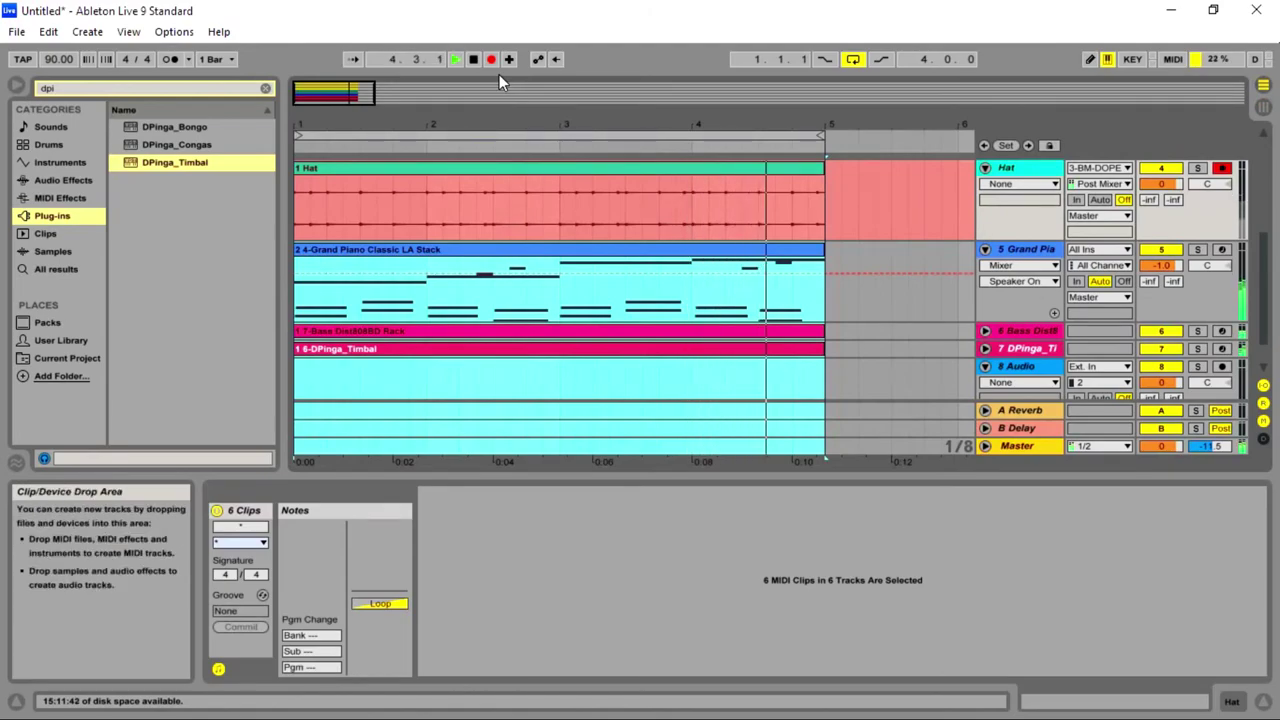
key("Tab")
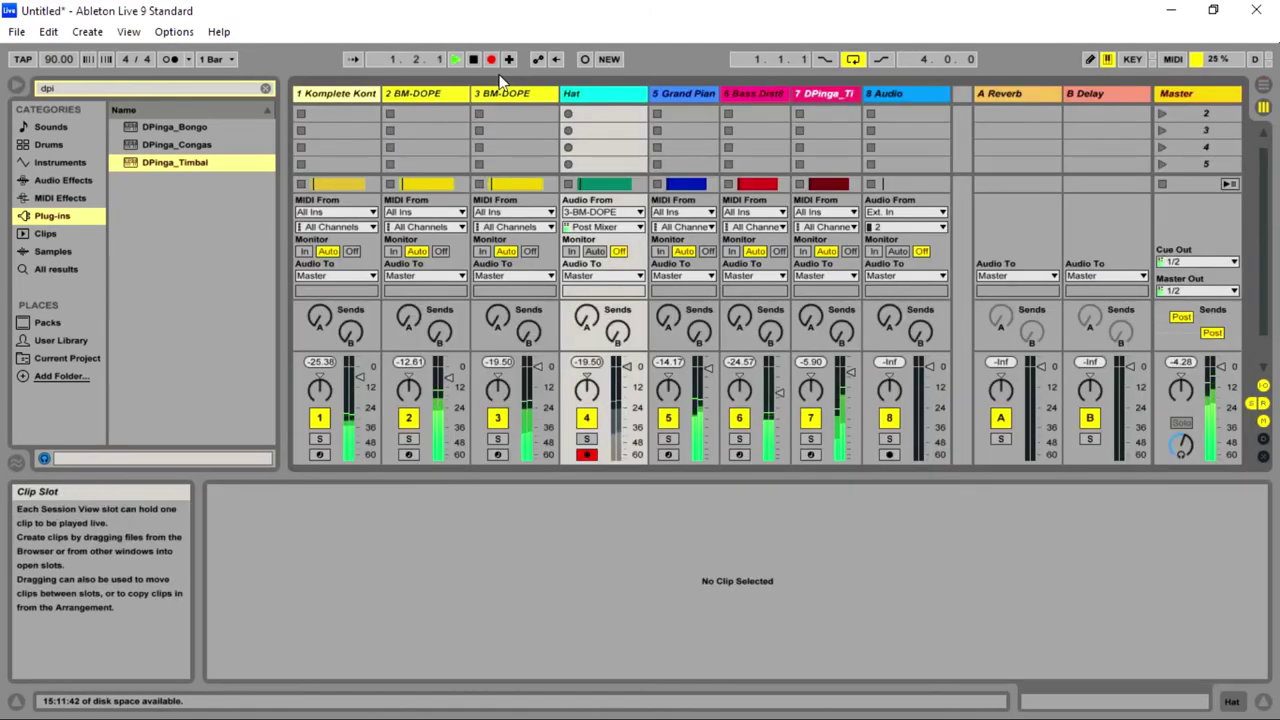
key("space")
- Delete the track 3 BM-DOPE and lower the volume of the Hat track slightly
right_click(520, 97)
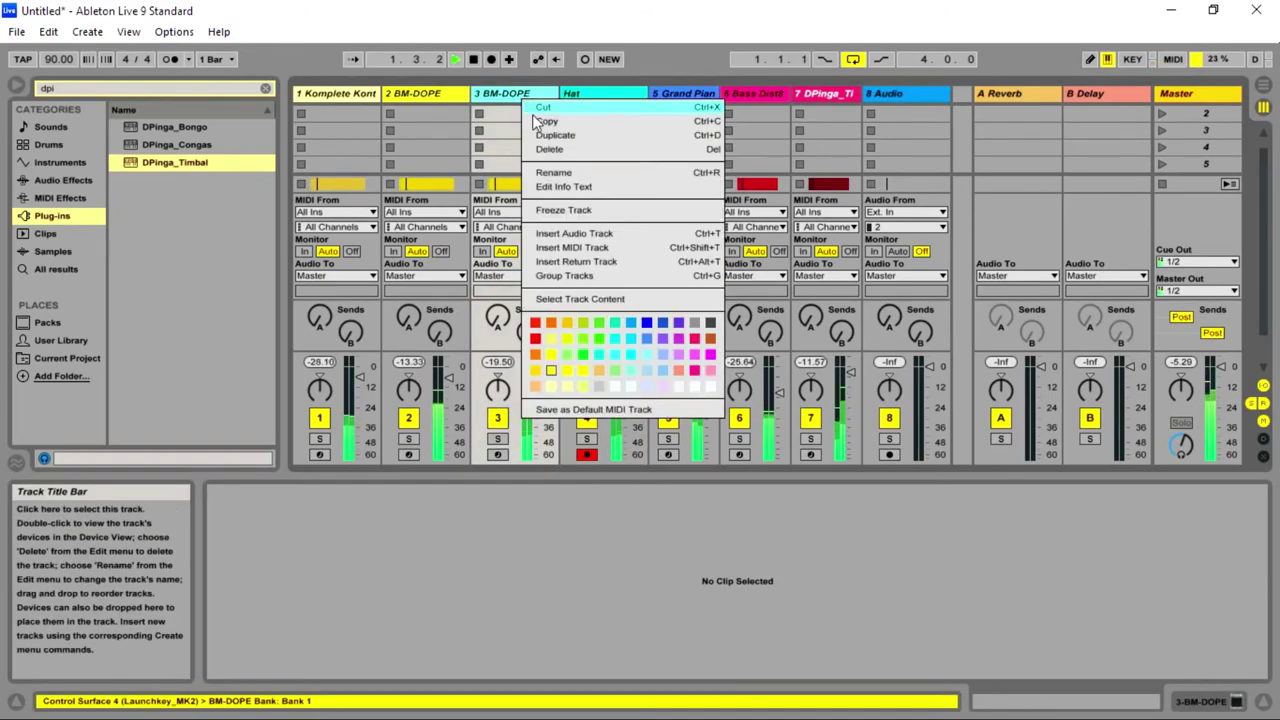
left_click(570, 149)
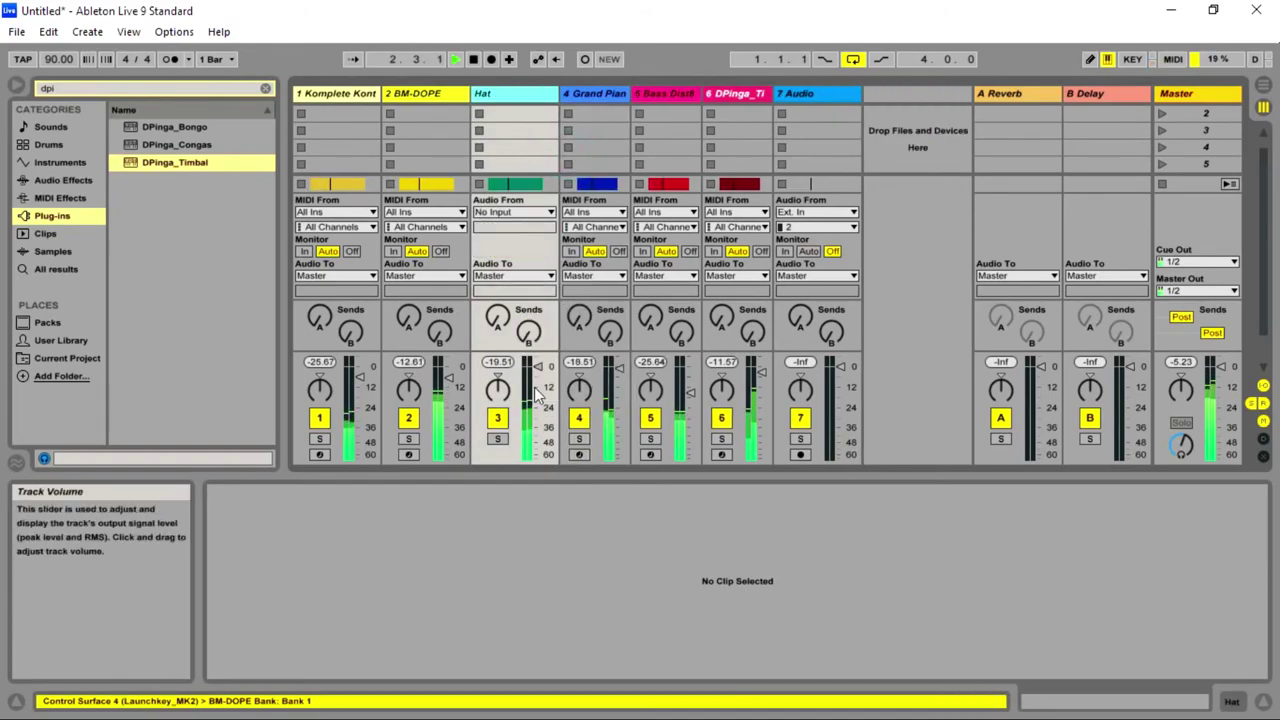
left_click_drag(541, 369, 537, 385)
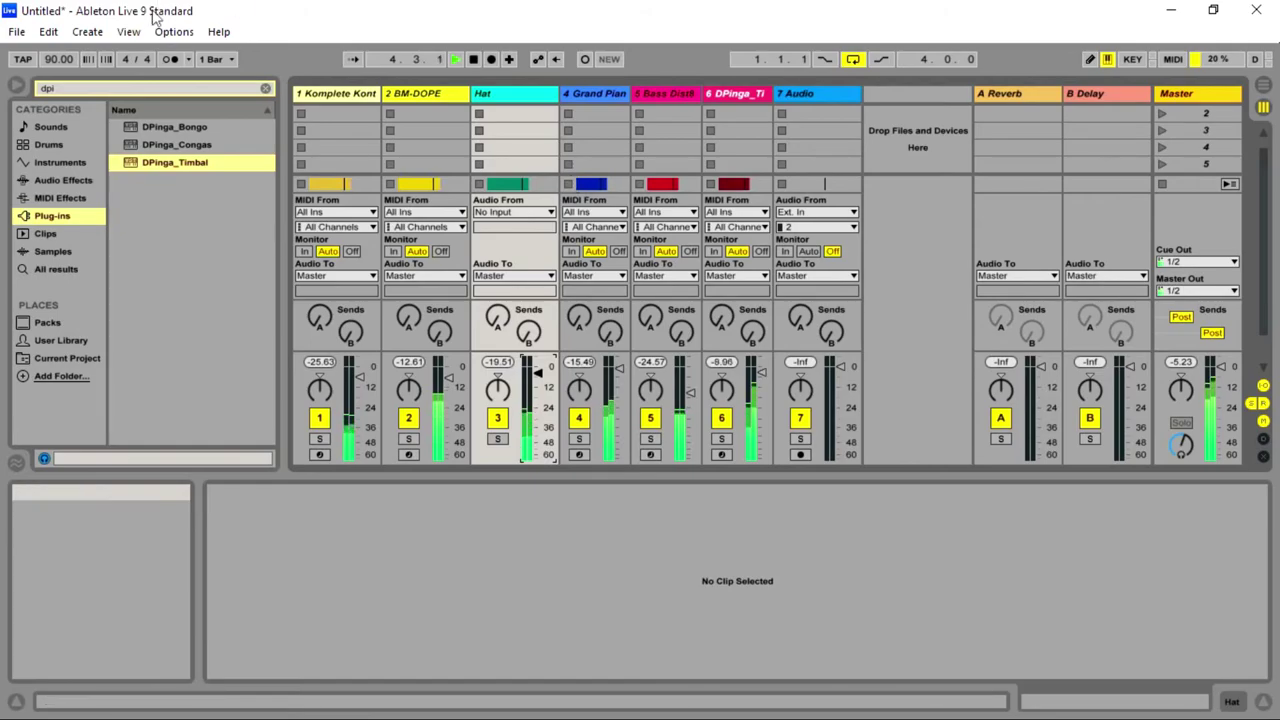
- Search the plug-ins for "perc" and load Percolate from the Steinberg VstPlugins folder onto the Hat track
left_click(265, 94)
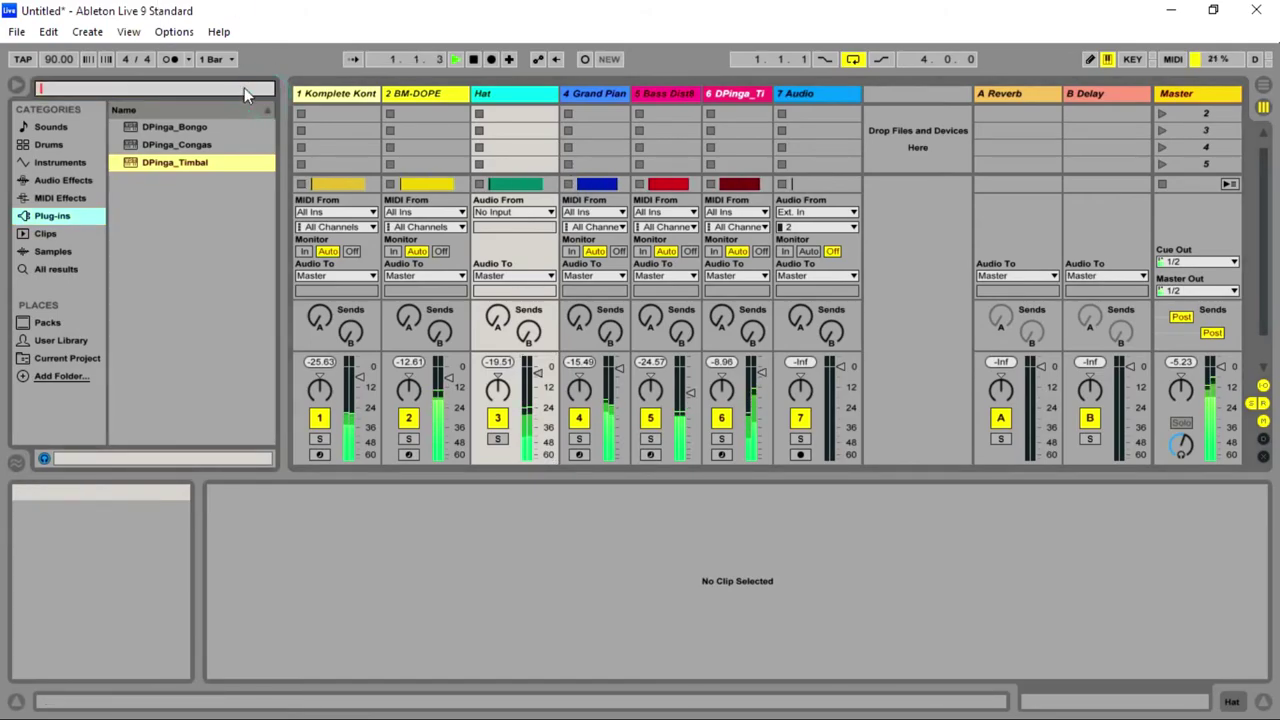
type("perc")
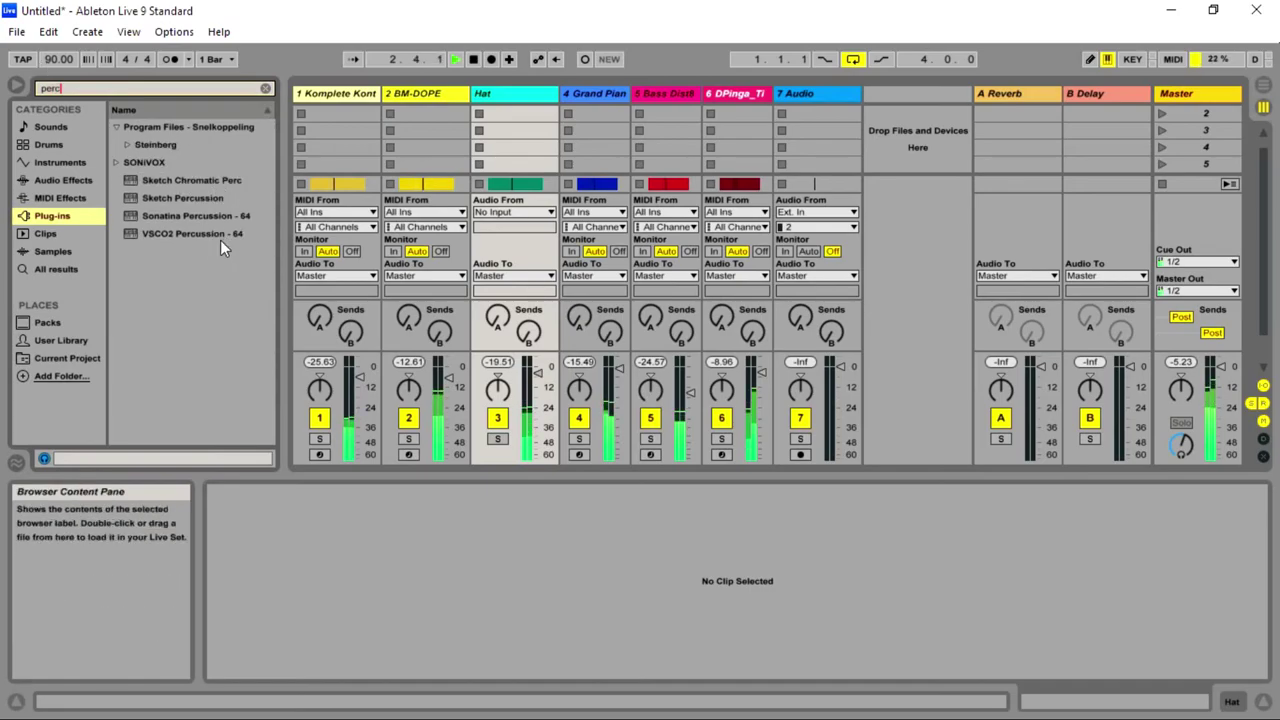
left_click(176, 141)
left_click(197, 165)
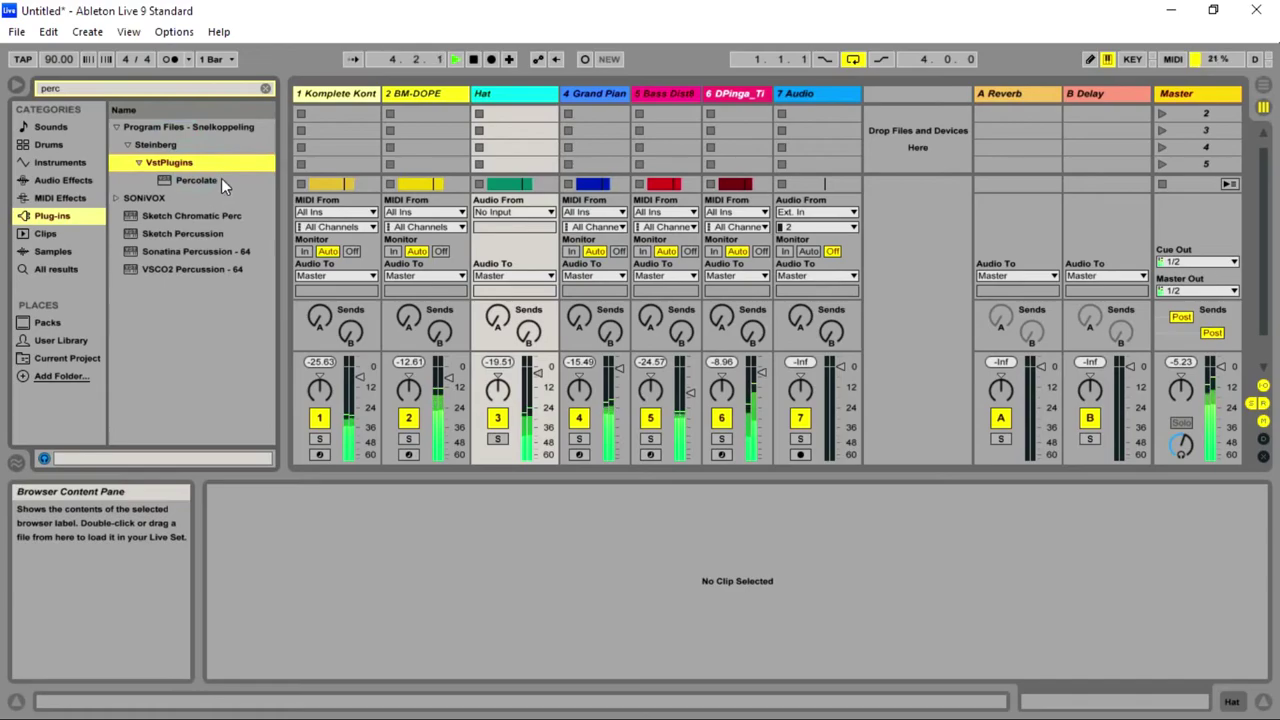
double_click(221, 178)
- Turn off Percolate's drum and mallet bands and set the cymbal band to +8 dB at 700 Hz with Q2
left_click(271, 200)
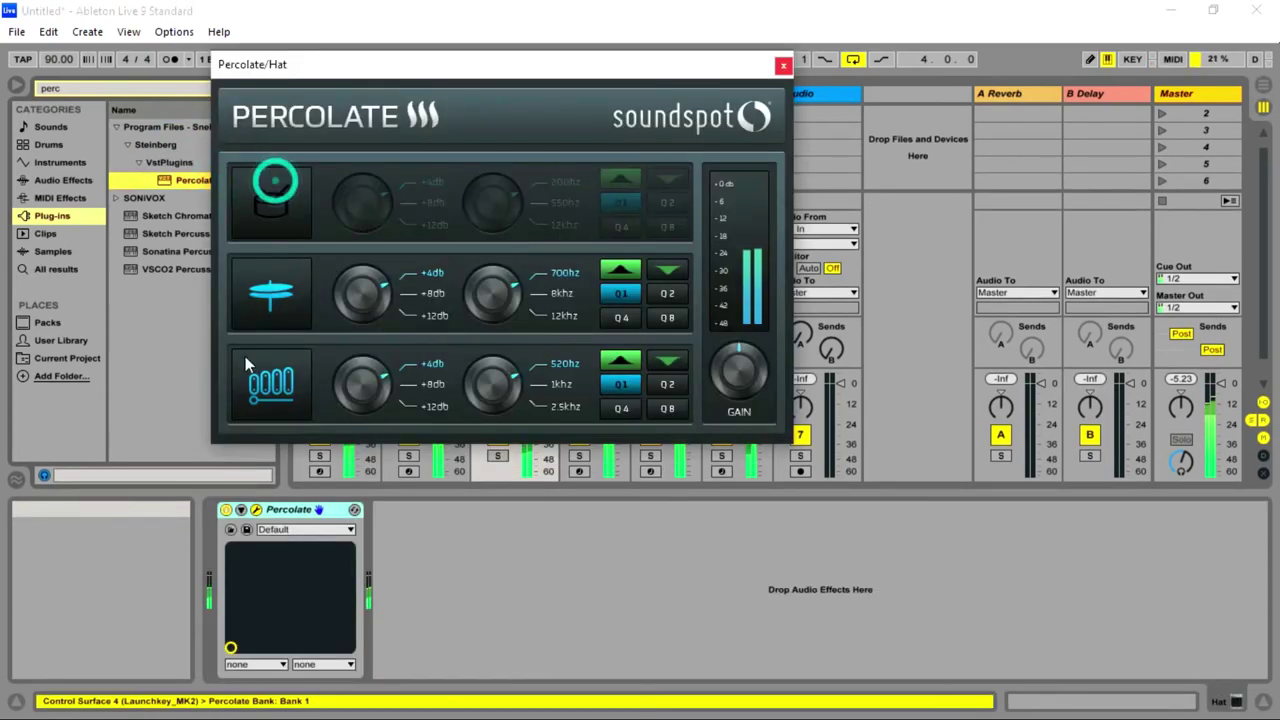
left_click(262, 381)
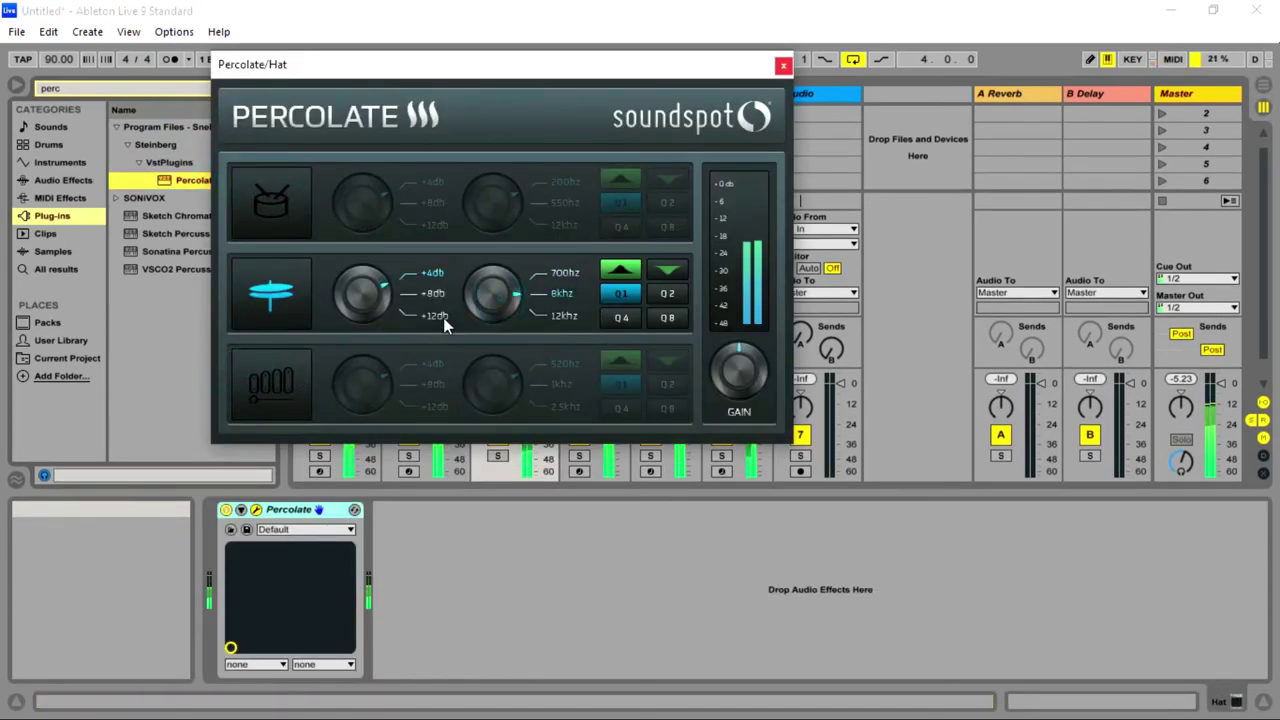
left_click_drag(405, 63, 536, 122)
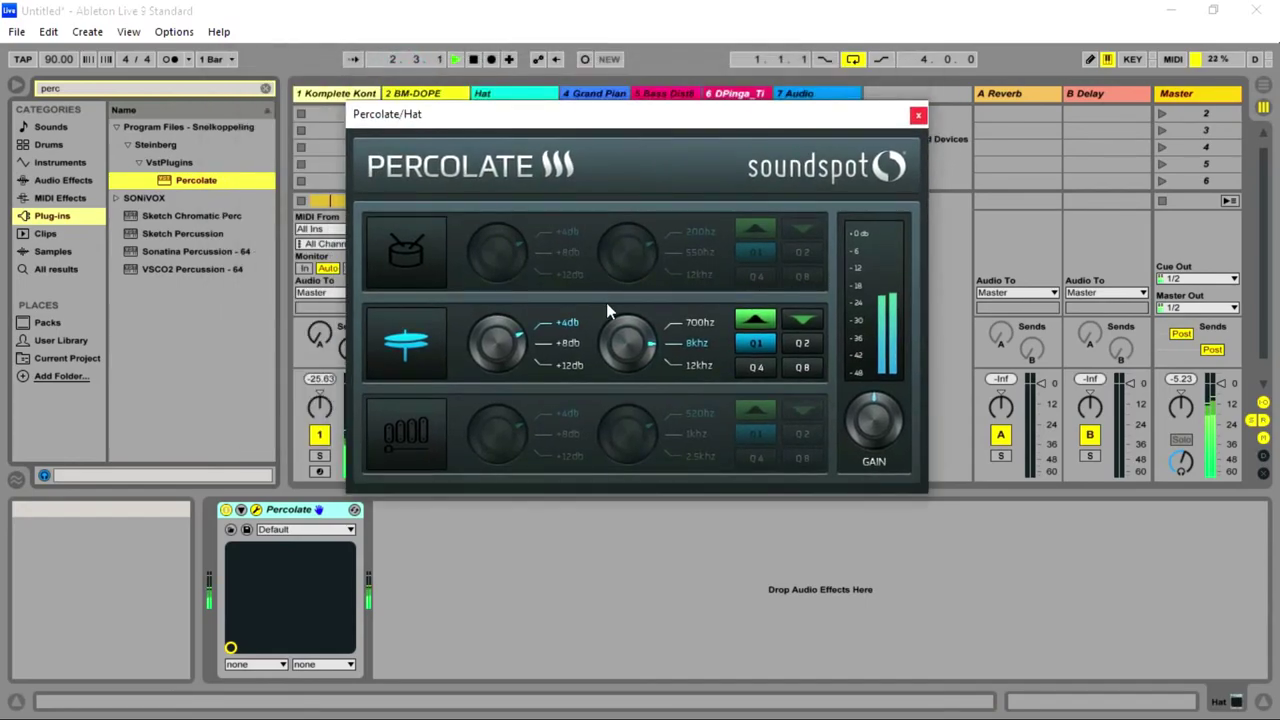
left_click(619, 325)
left_click(510, 345)
left_click(814, 352)
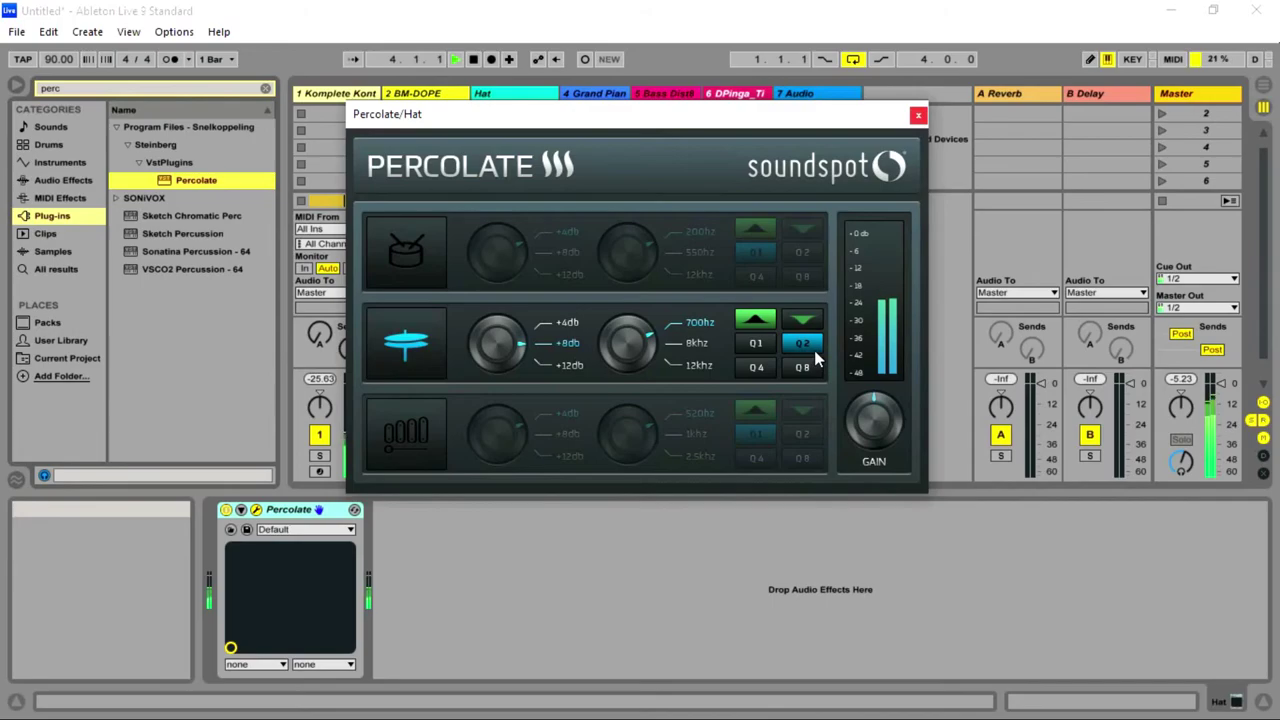
- Close the Percolate window and delete the effect from the Hat track
left_click(917, 114)
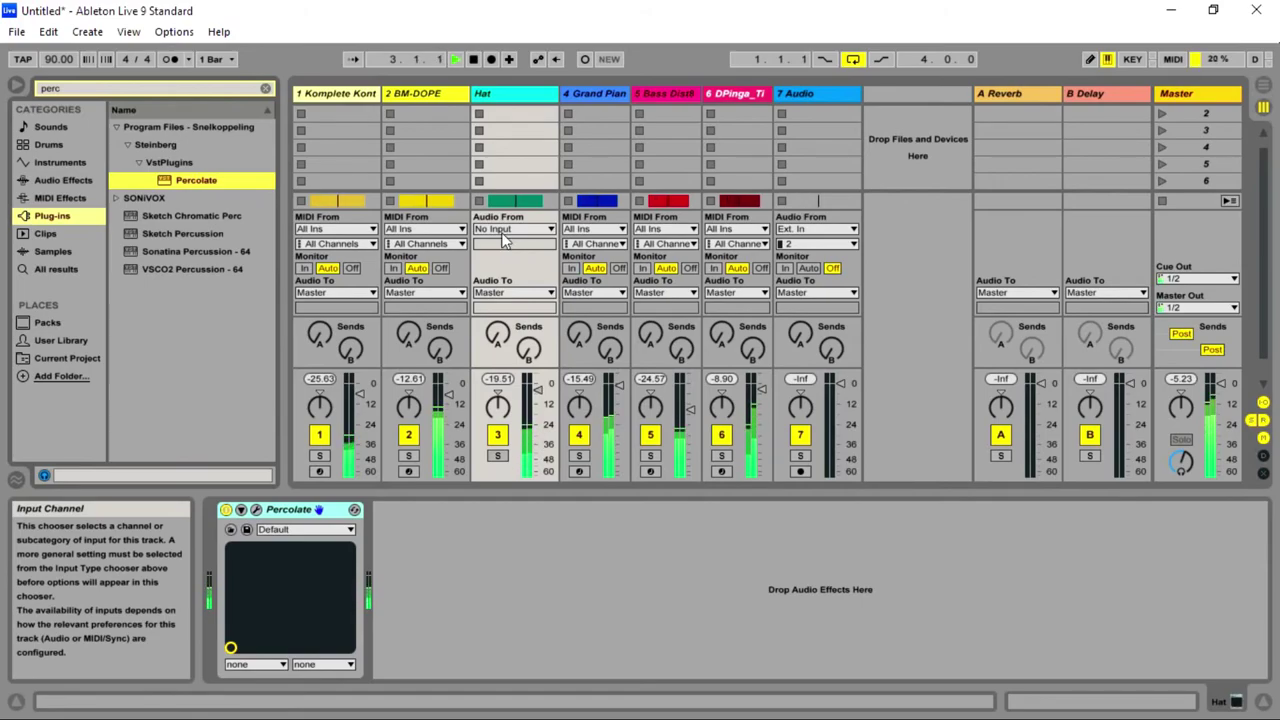
right_click(232, 510)
left_click(340, 612)
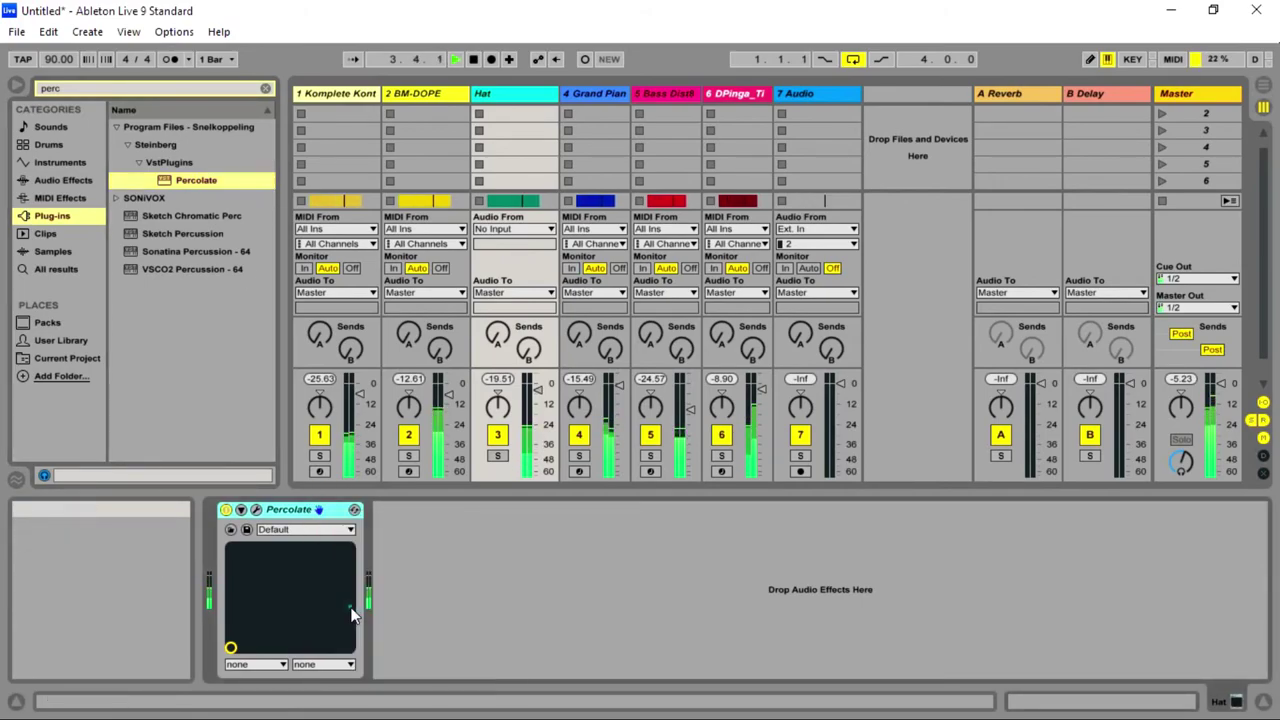
- Clear the browser search and load EQ Eight from the audio effects onto the Hat track
left_click(63, 180)
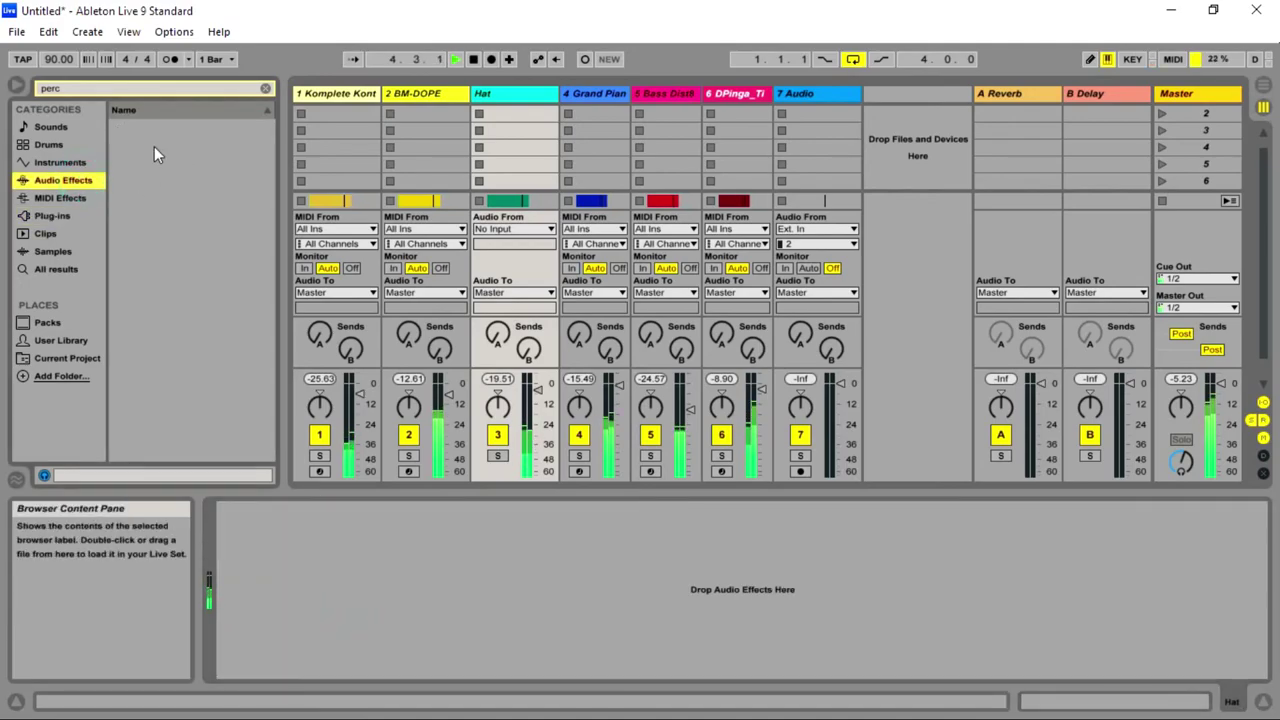
left_click(265, 88)
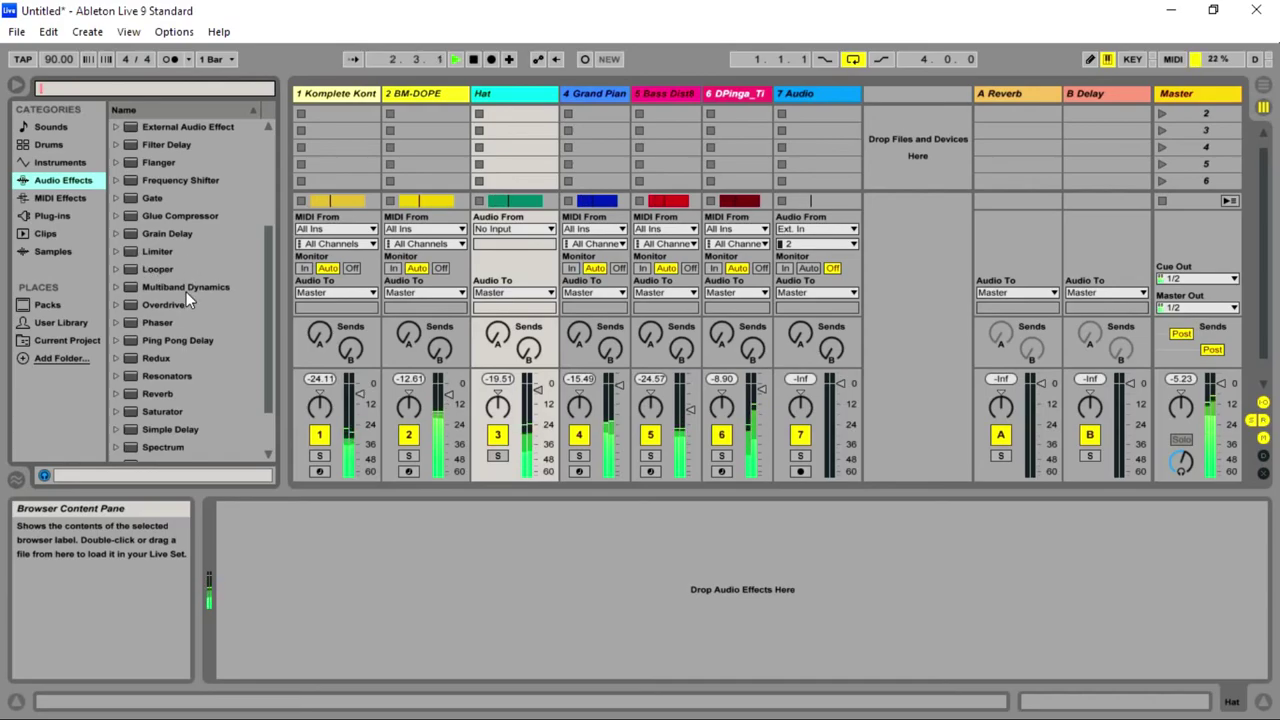
left_click(83, 197)
left_click(62, 180)
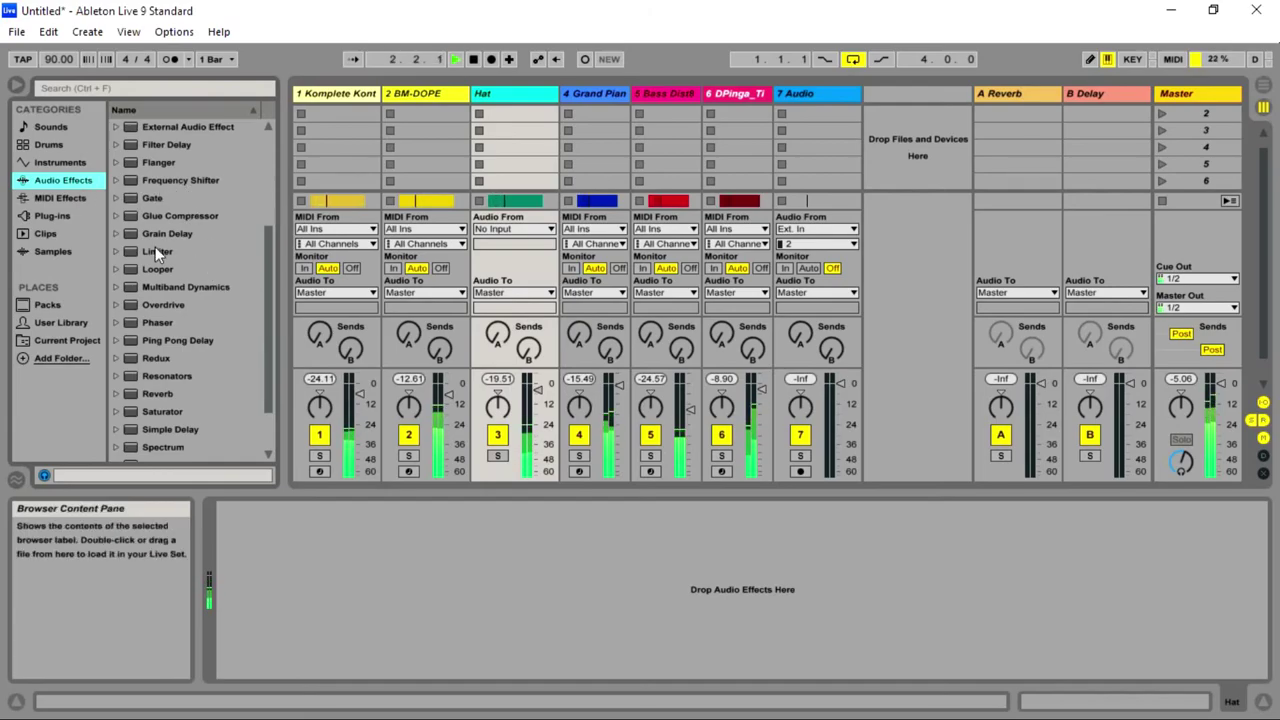
scroll(182, 381, "up", 5)
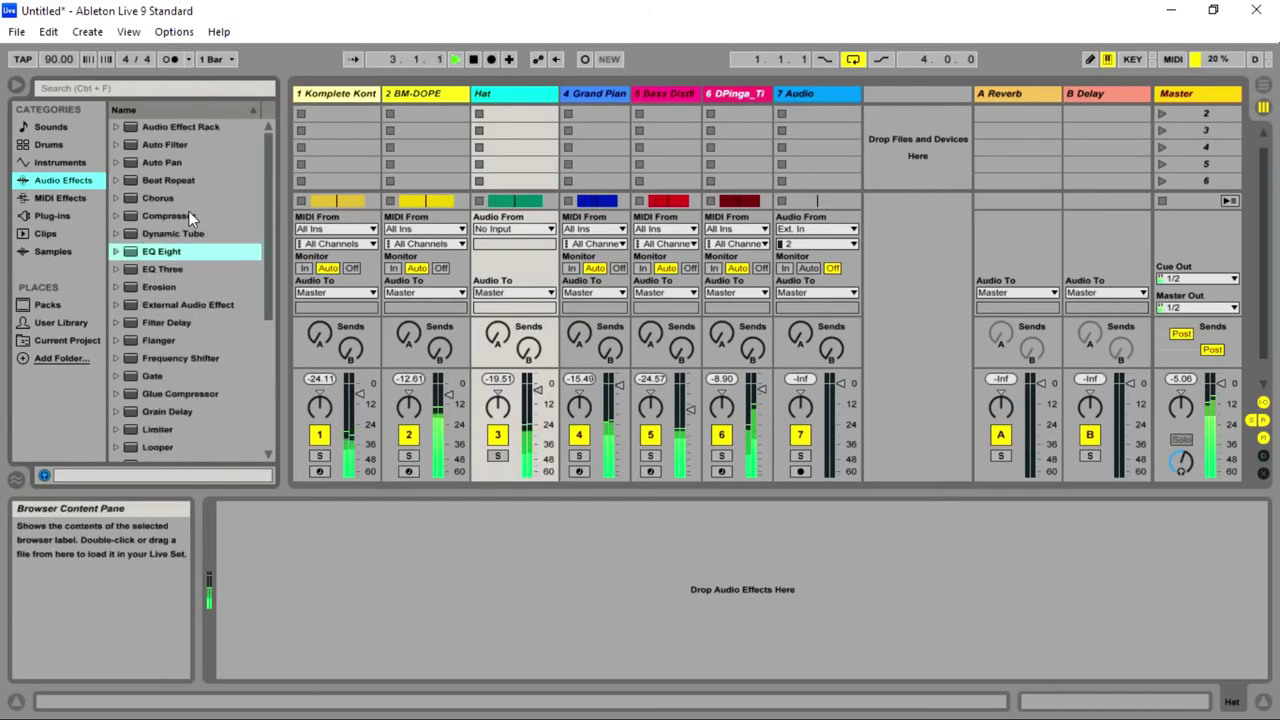
double_click(161, 250)
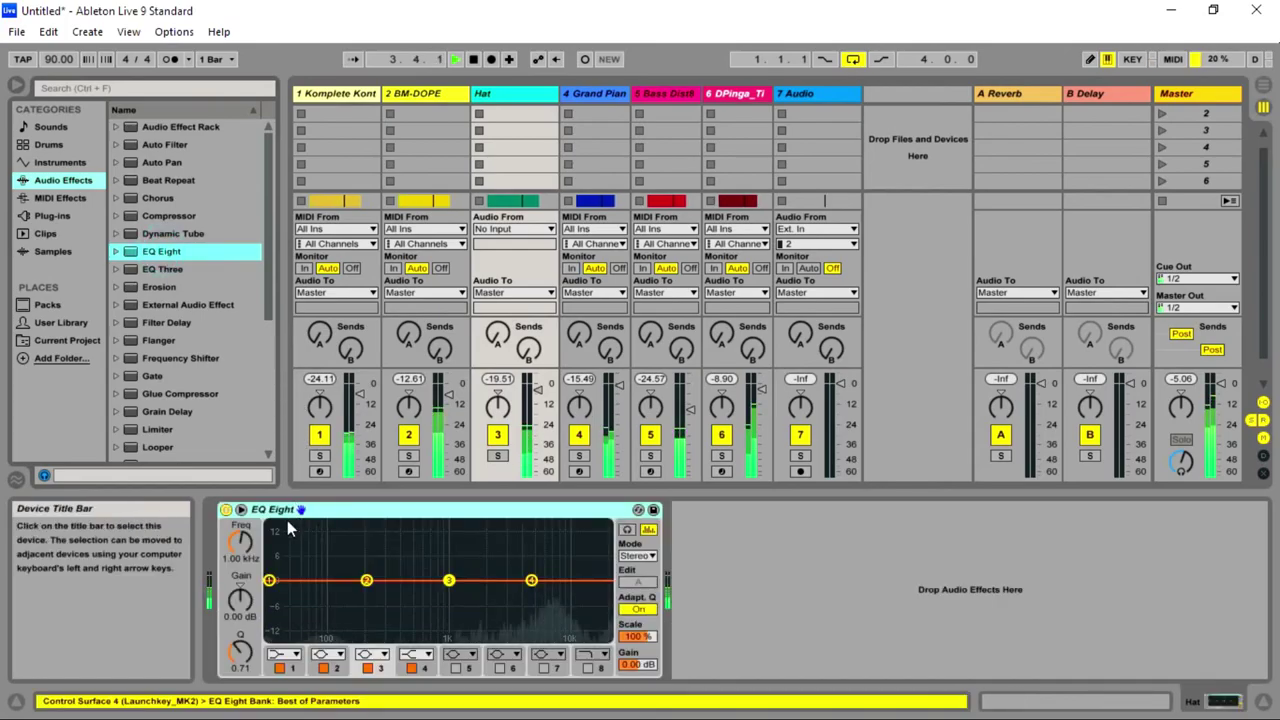
- Set EQ Eight's band 1 to about 966 Hz and -11 dB, and delete the effect from the Hat track
left_click_drag(269, 580, 444, 637)
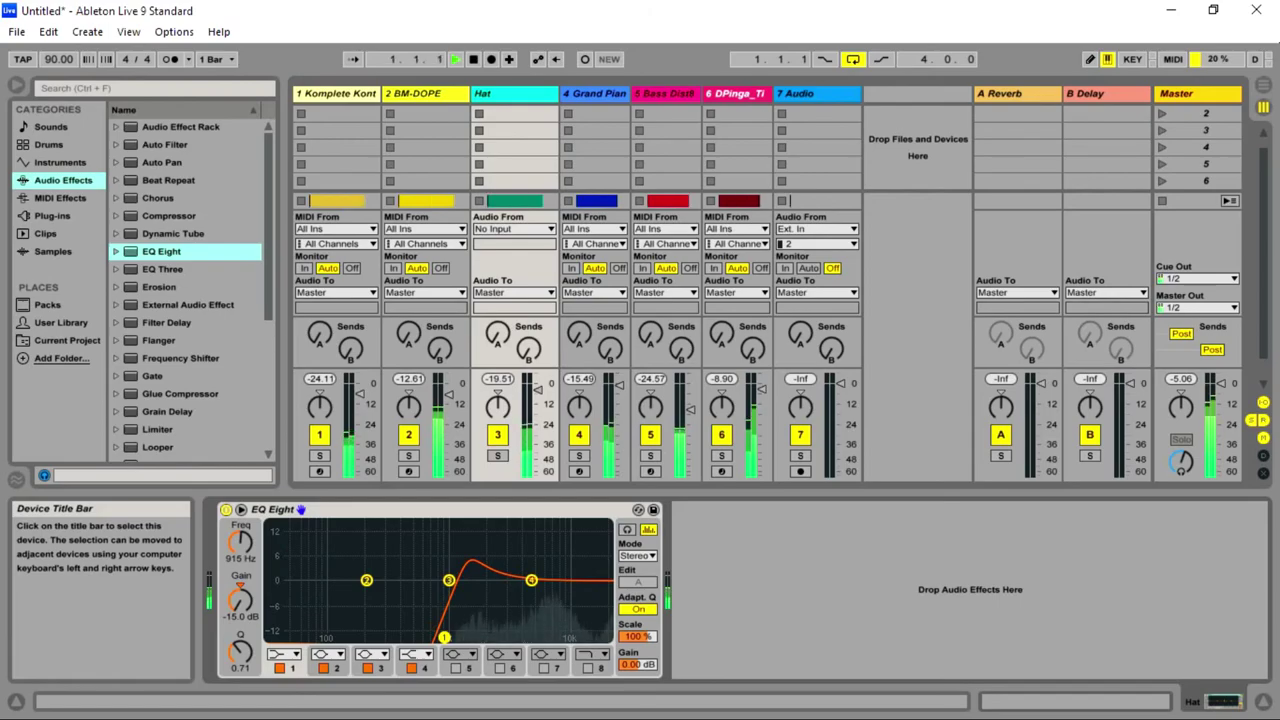
left_click_drag(444, 637, 447, 622)
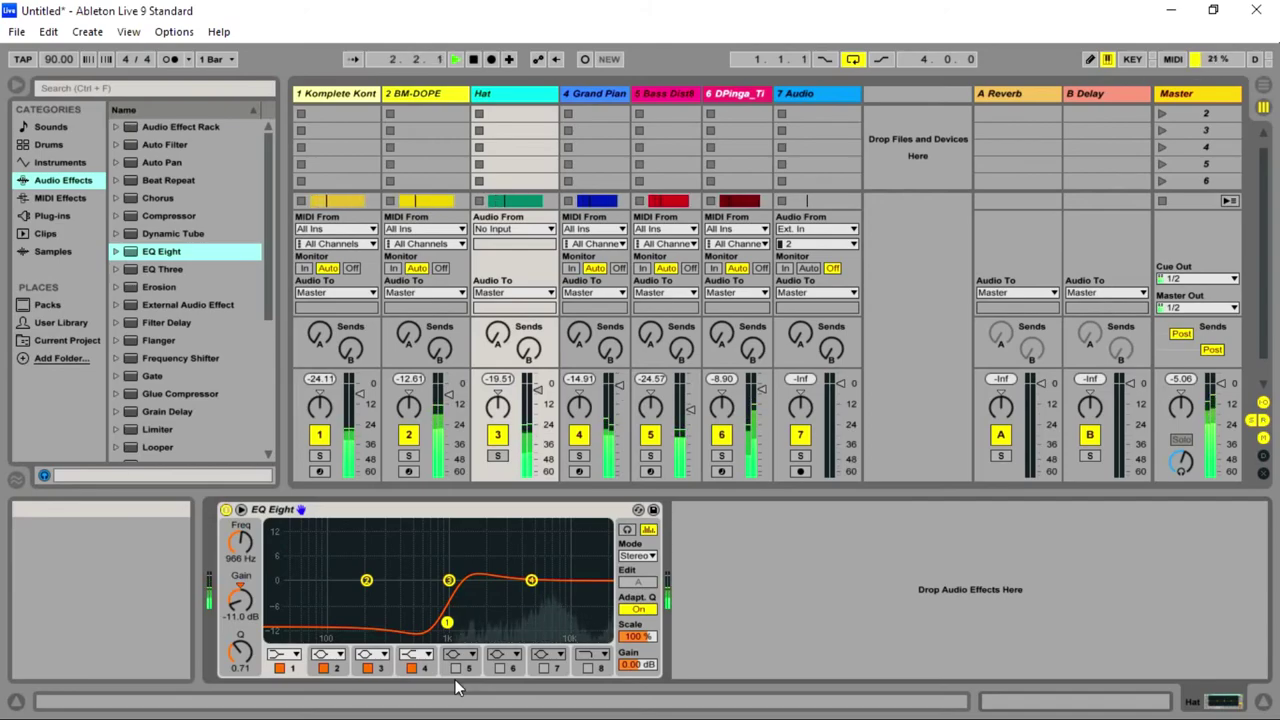
right_click(536, 509)
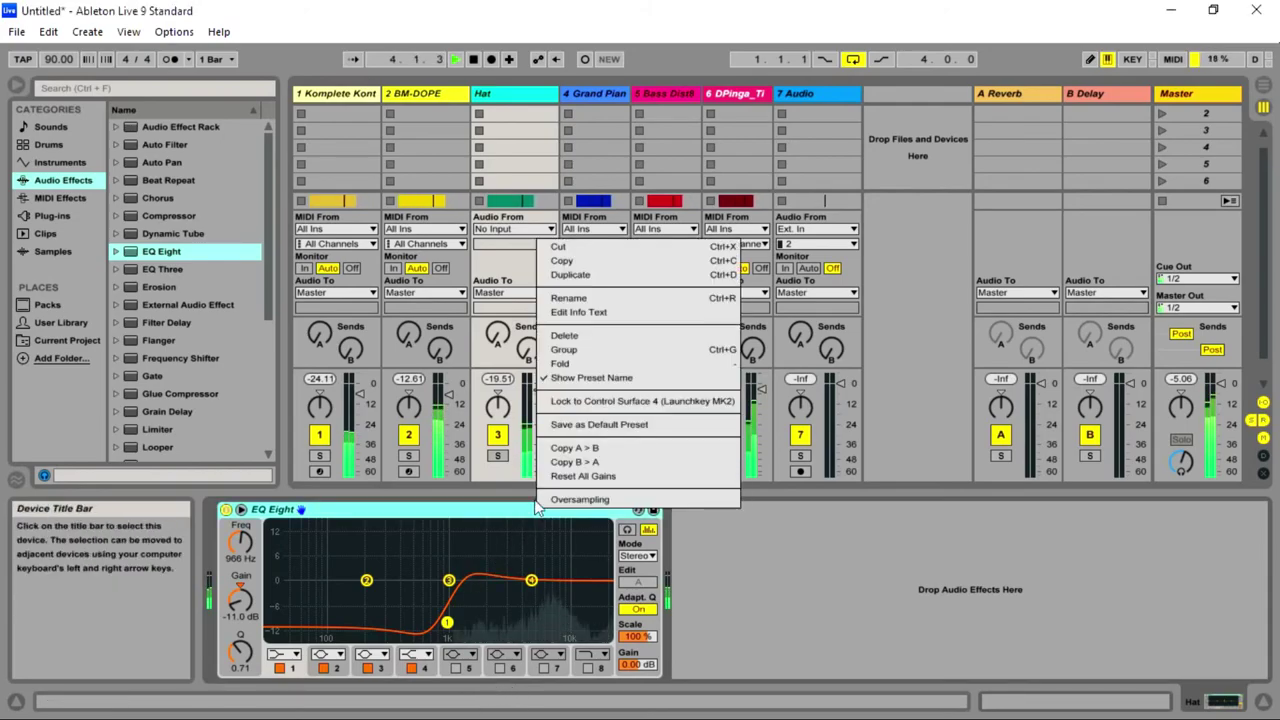
left_click(586, 336)
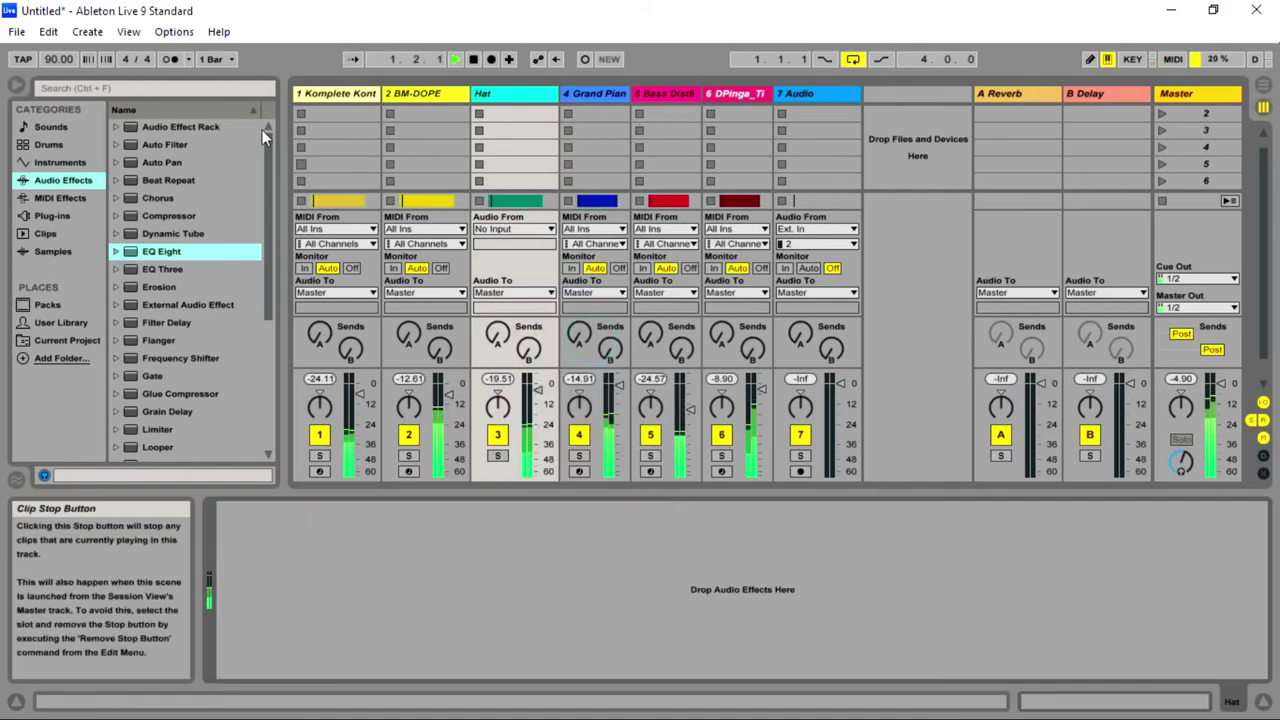
- Search the plug-ins for "stu"
left_click(149, 85)
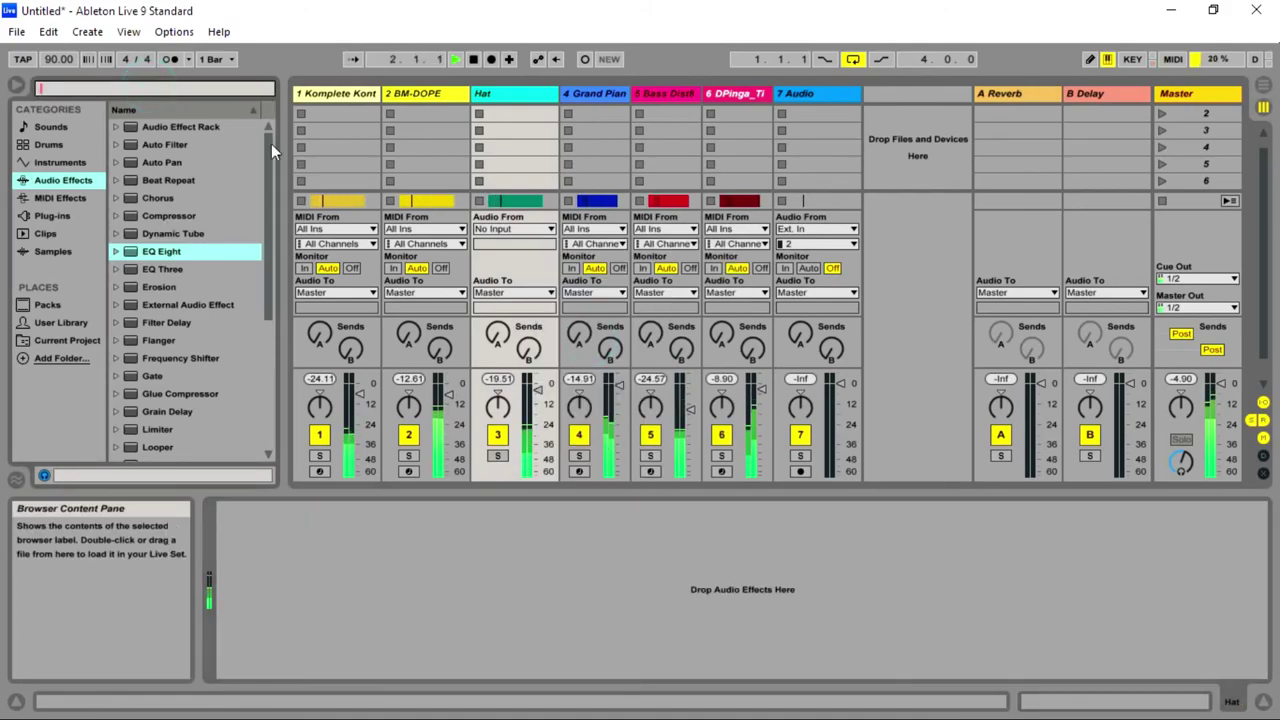
left_click(55, 199)
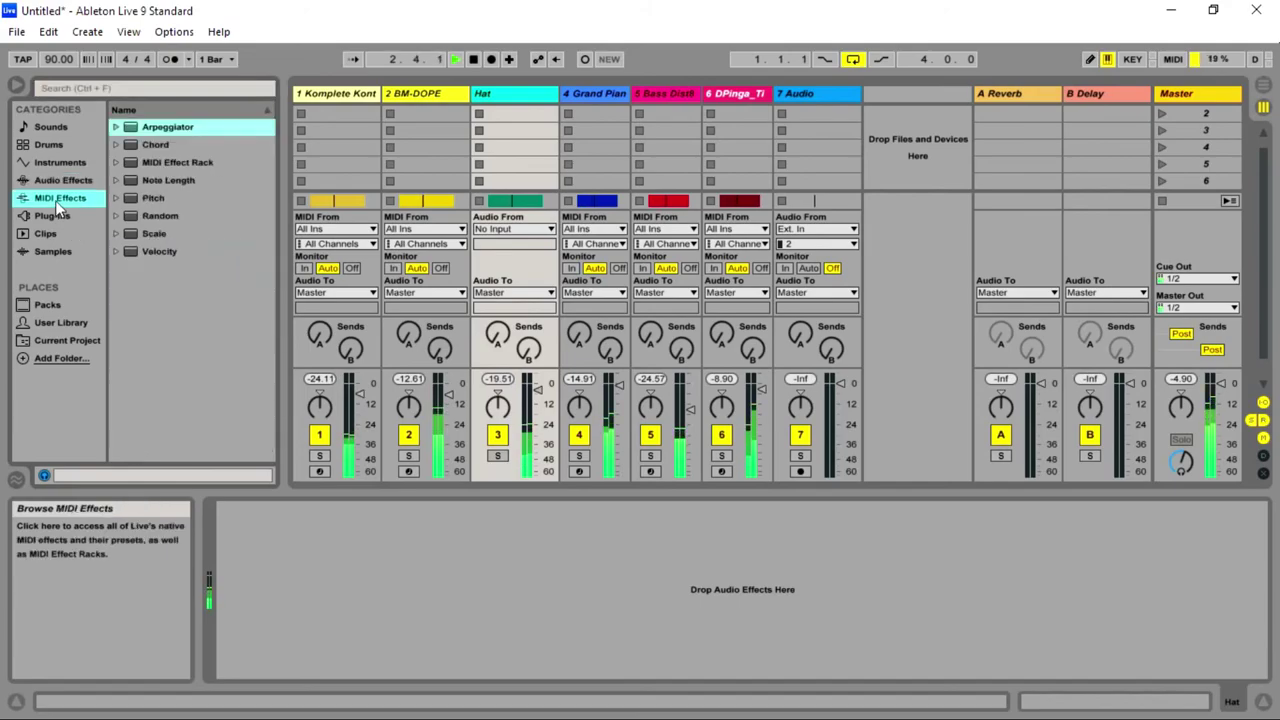
left_click(55, 216)
left_click(155, 88)
type("sy")
key("BackSpace")
type("tu")
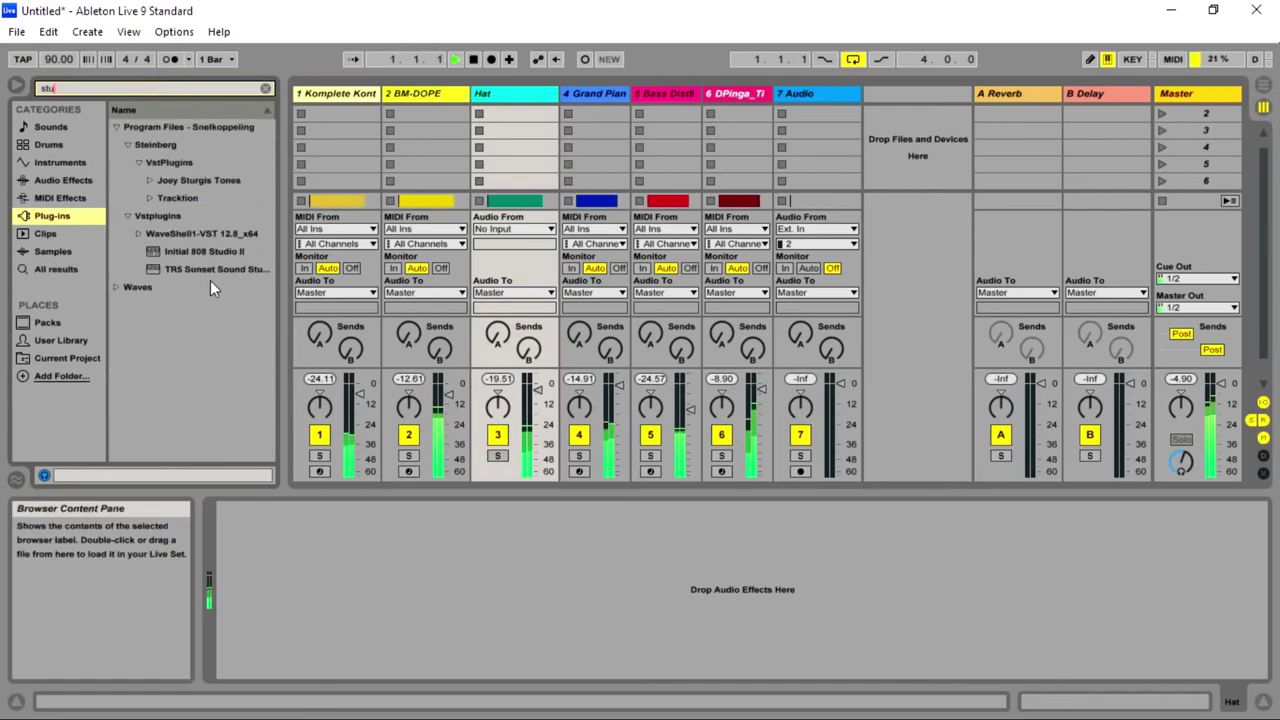
- Load StudioRack Stereo from the Waves WaveShell1-VST 12.8_x64 folder onto the Hat track
left_click(141, 292)
left_click(185, 164)
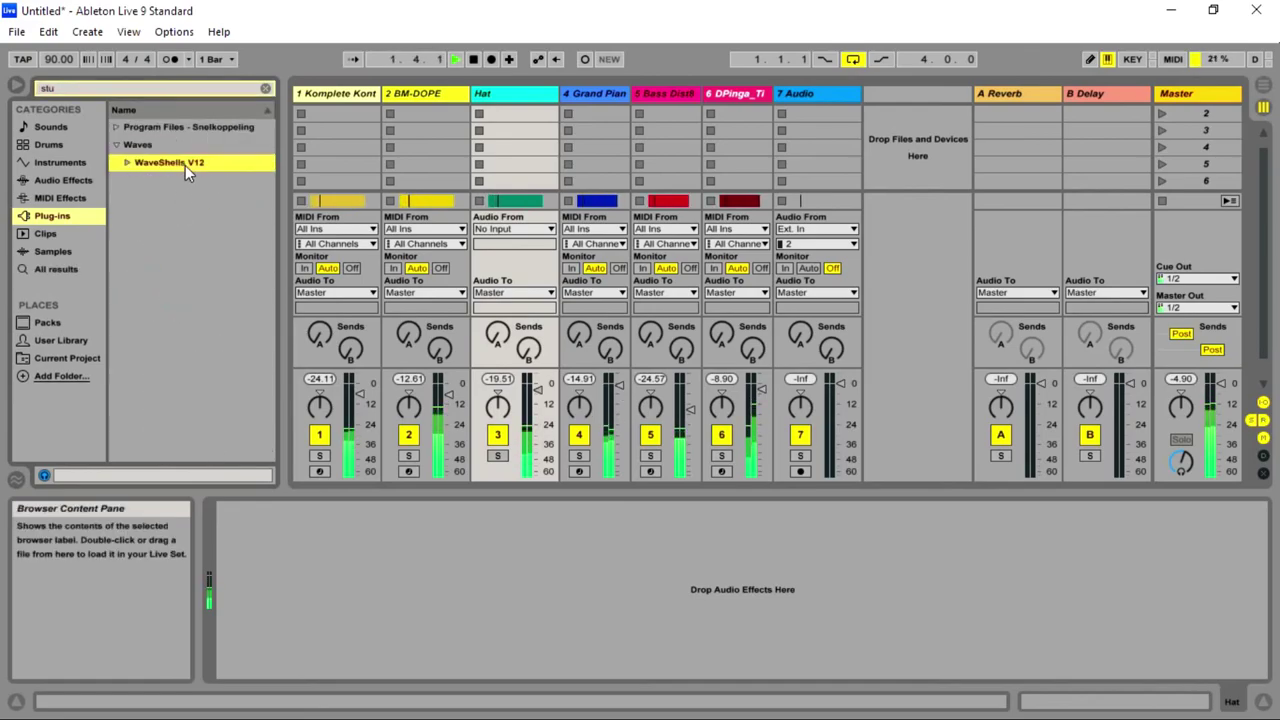
left_click(205, 180)
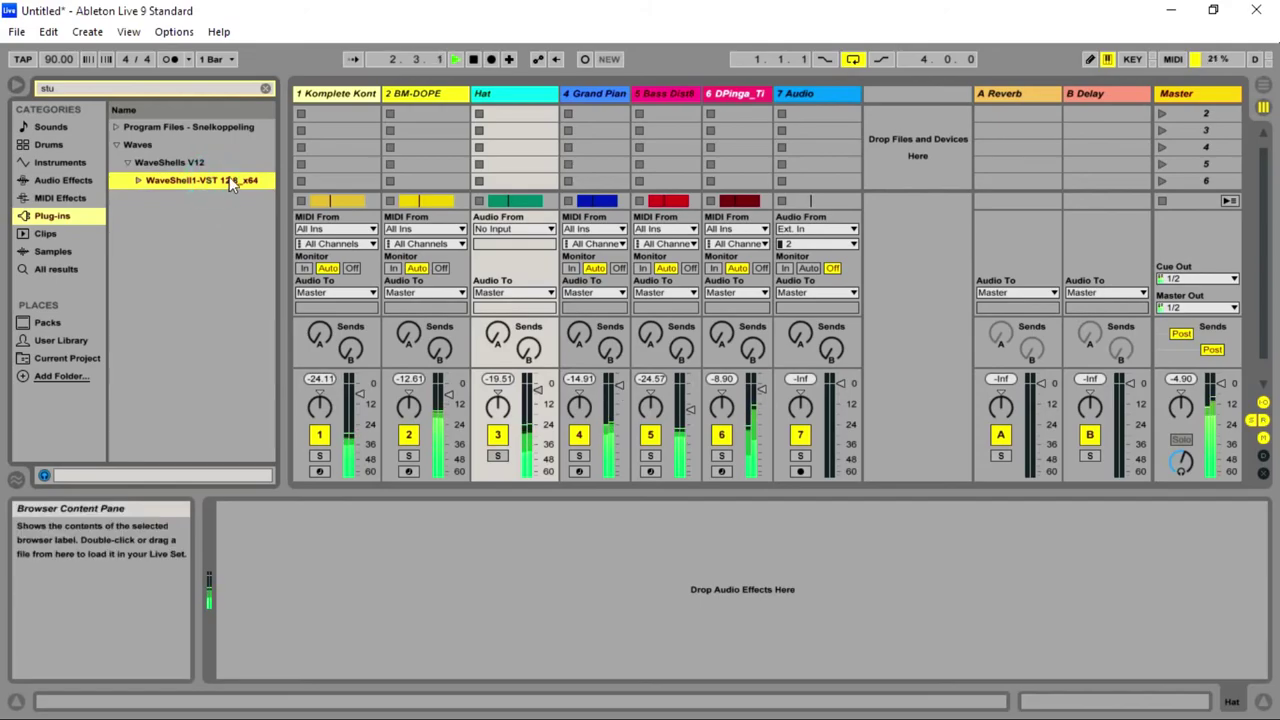
left_click(229, 180)
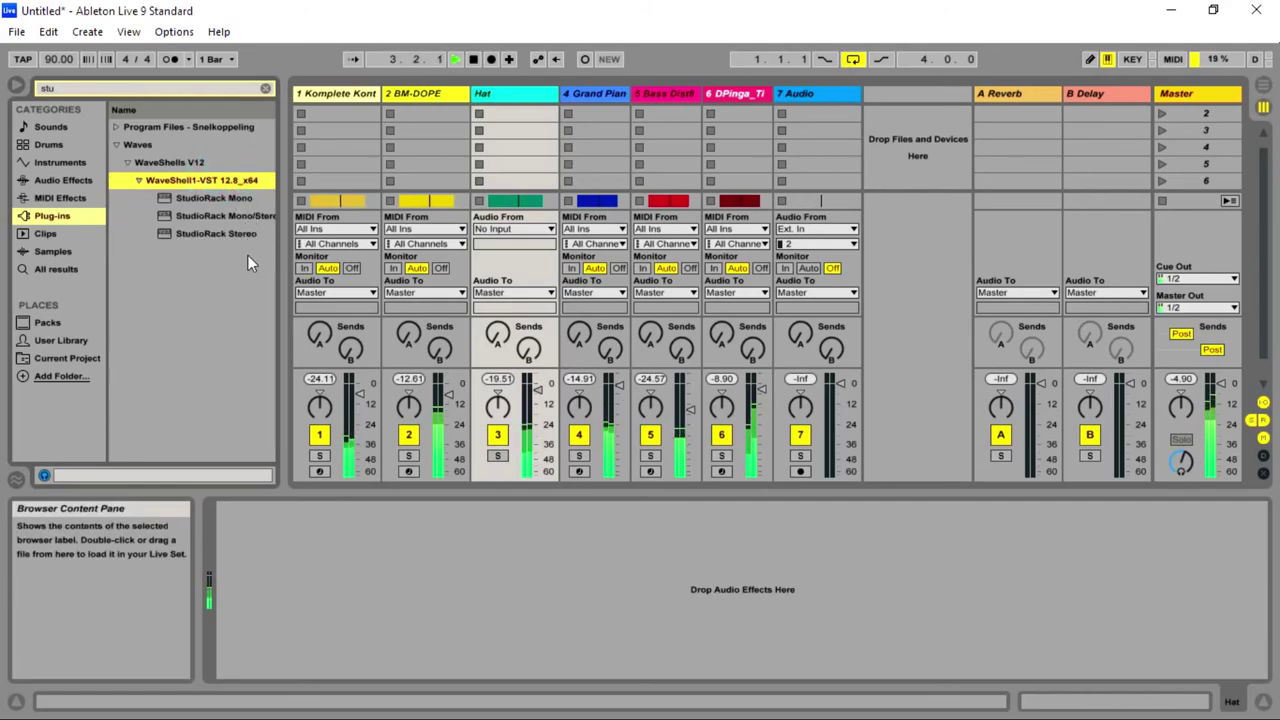
left_click_drag(247, 237, 355, 220)
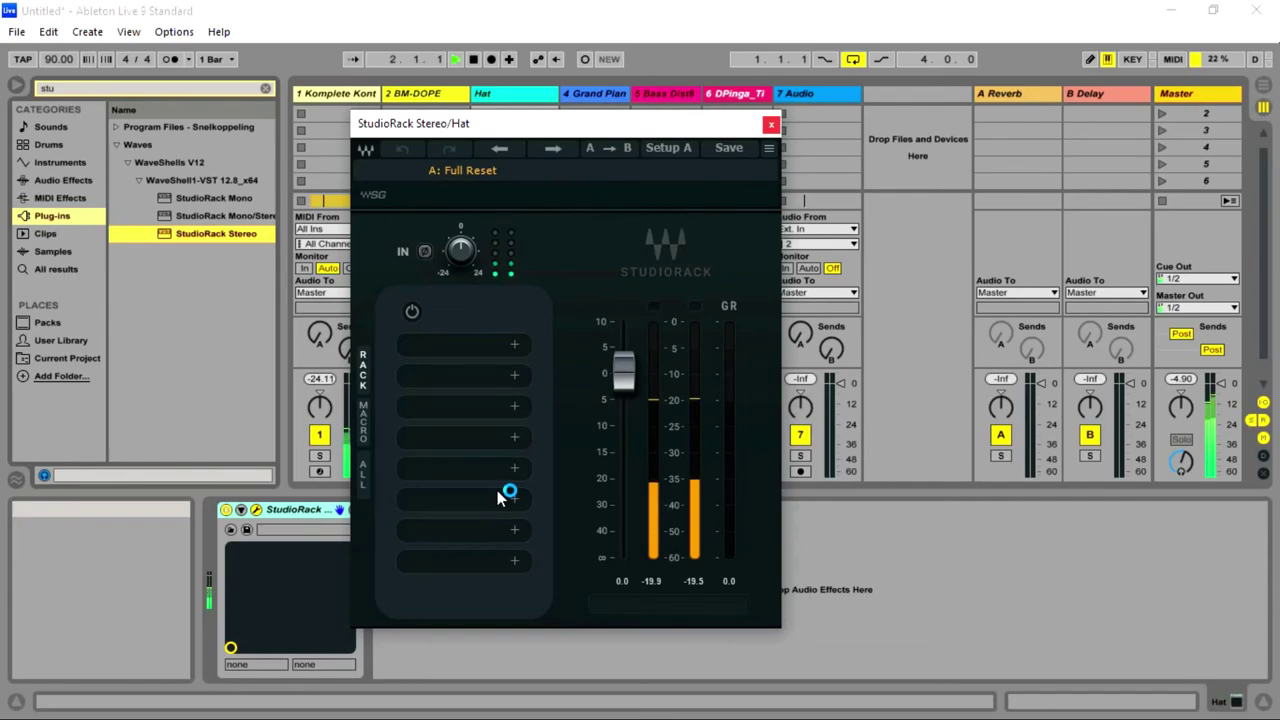
left_click_drag(594, 128, 621, 106)
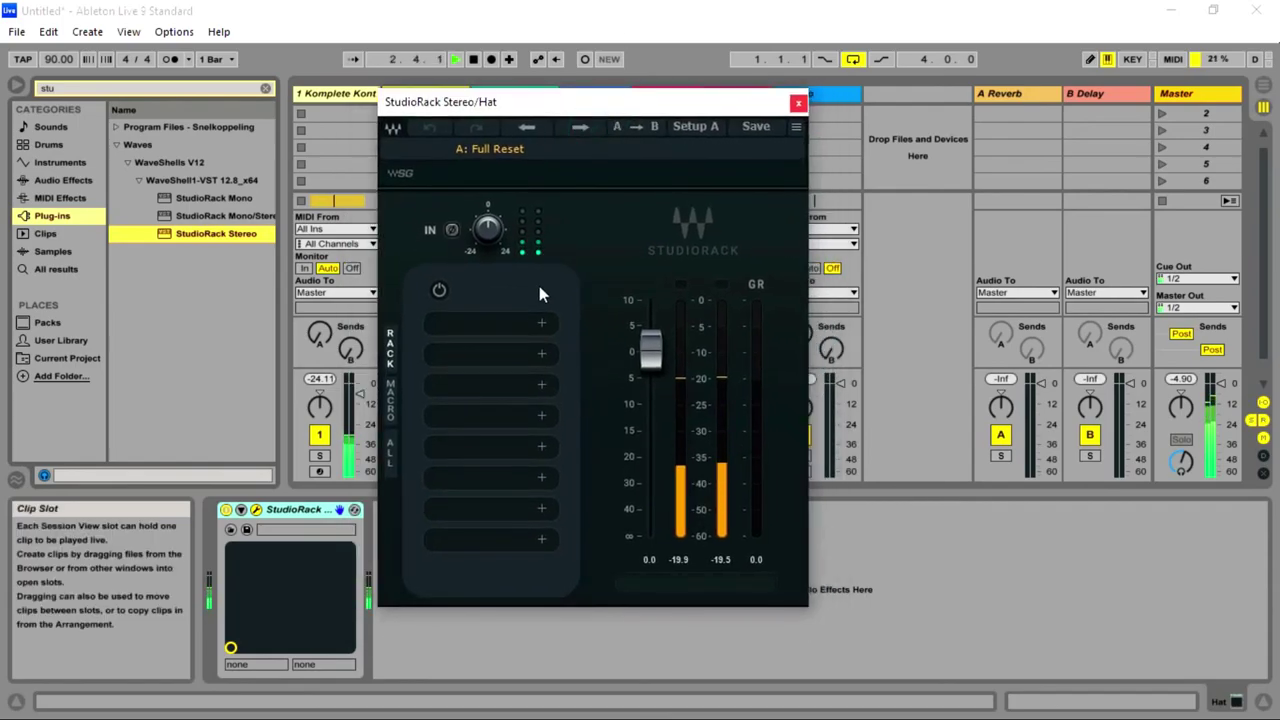
- Insert the Q1 equalizer from the EQ category into StudioRack's first slot
left_click(474, 324)
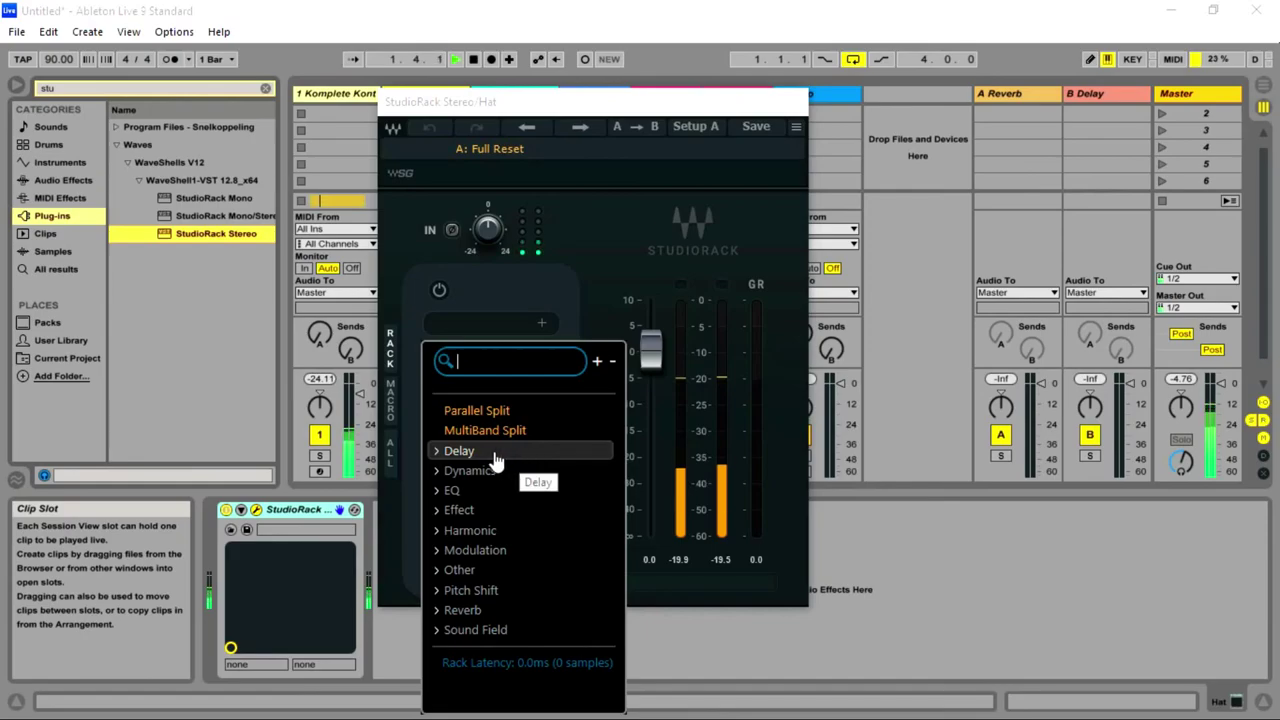
left_click(447, 488)
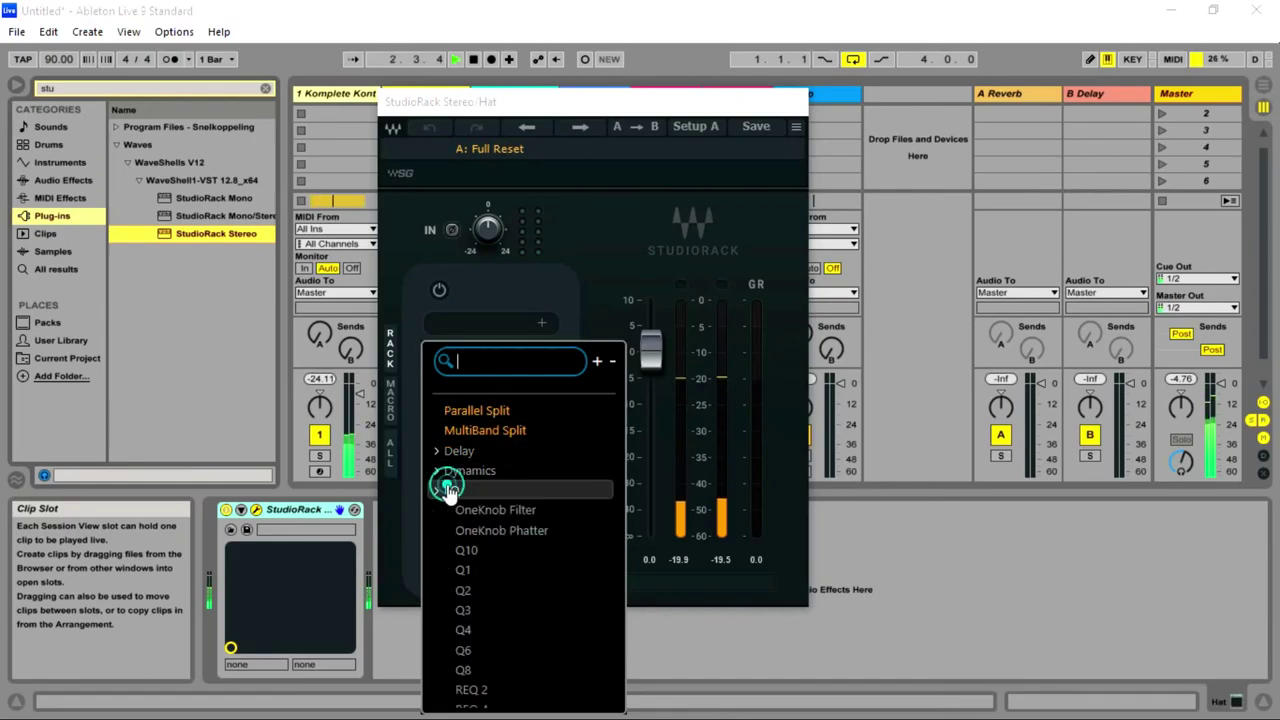
left_click(480, 570)
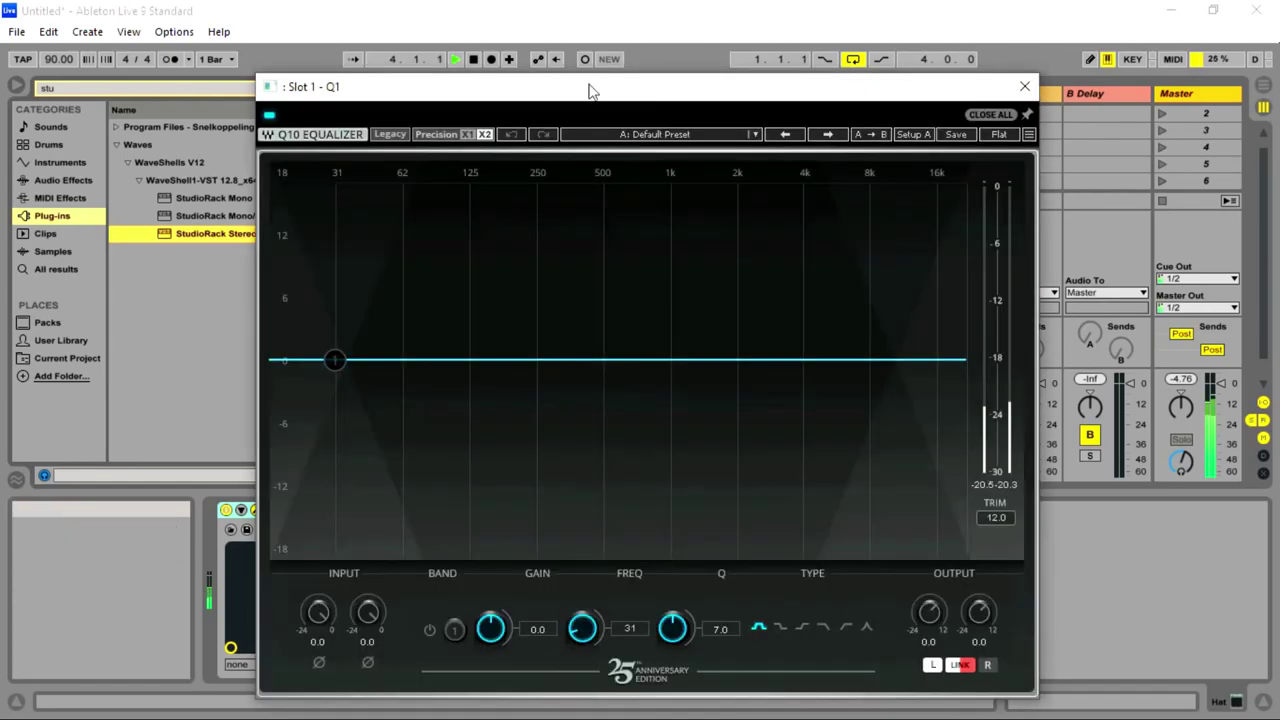
left_click_drag(572, 97, 532, 55)
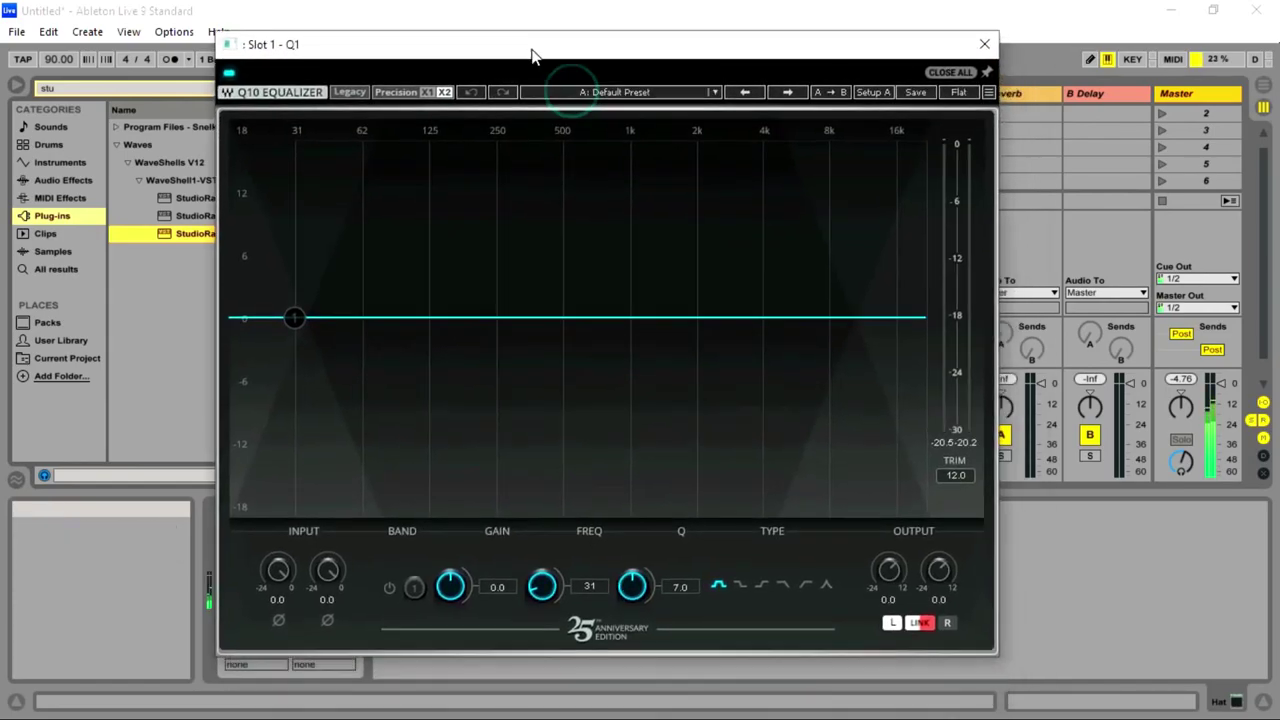
- Make the Q1 band a high-pass filter at about 988 Hz with a gain of -13.0
left_click(758, 584)
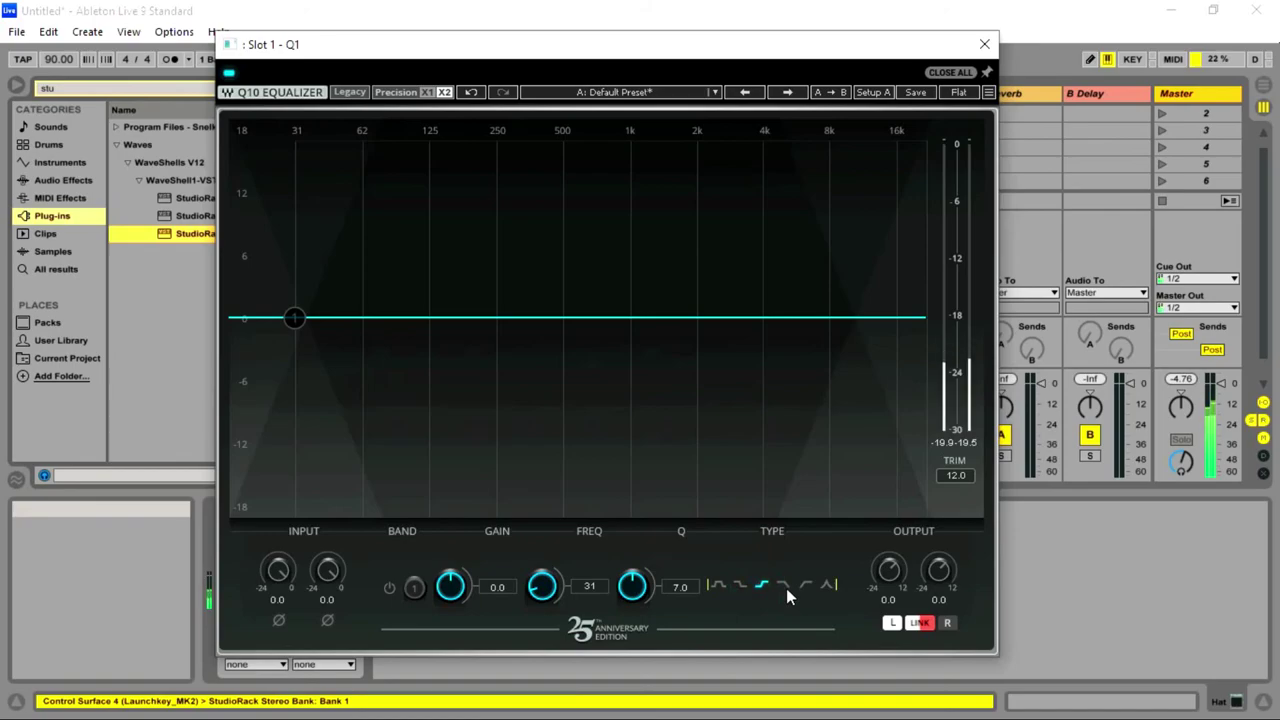
left_click(808, 585)
left_click_drag(294, 318, 562, 461)
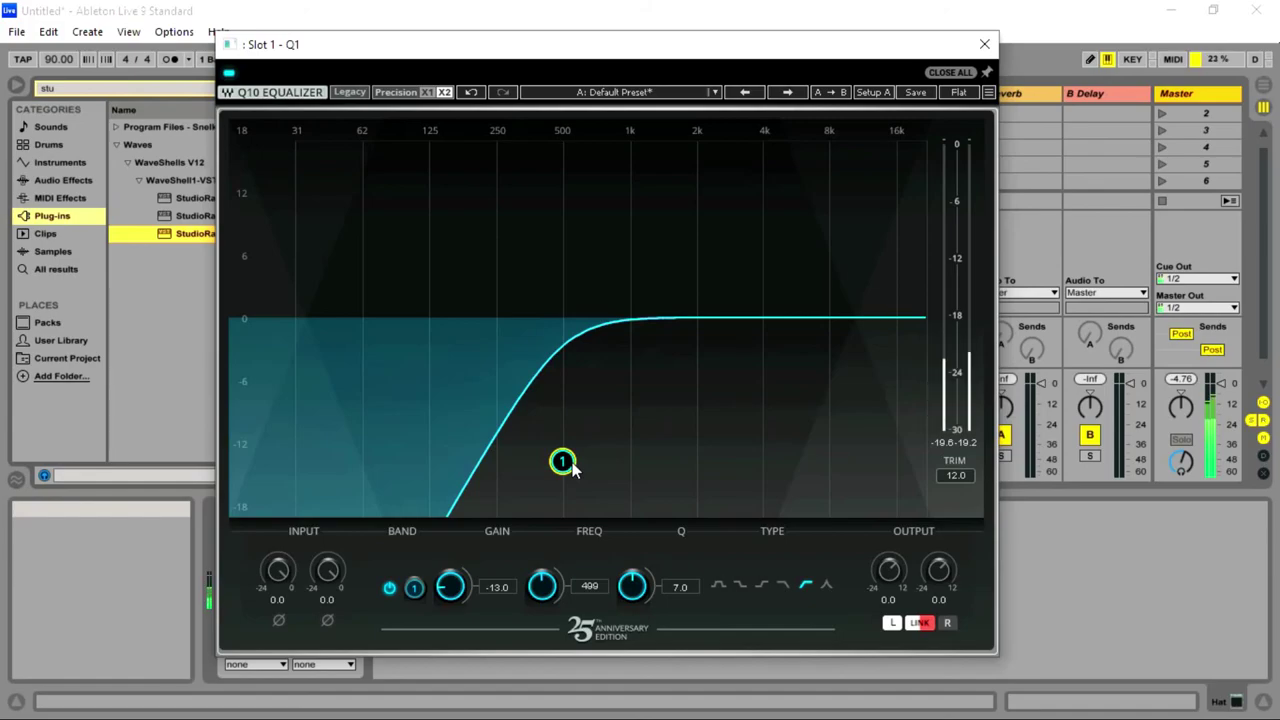
left_click_drag(563, 462, 628, 462)
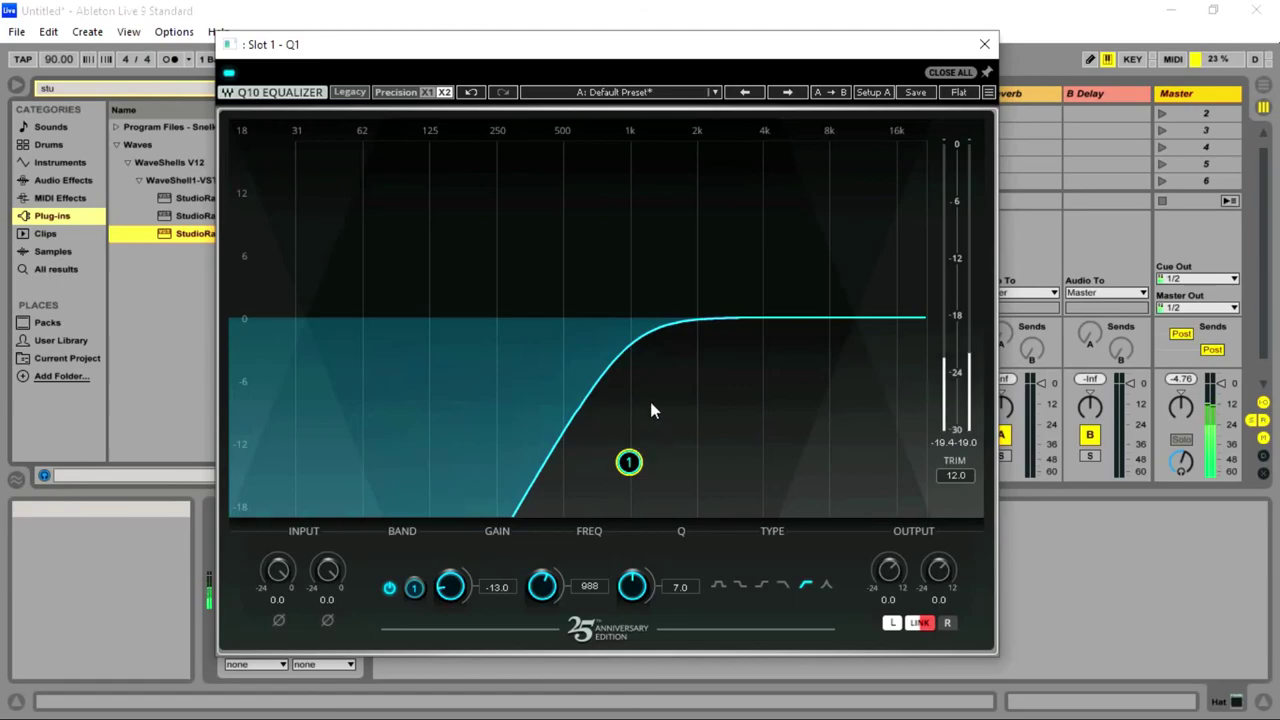
- Compare the Q1 filter types, choose the low shelf and move the band to about 1081 Hz at -13.2 gain
left_click(783, 586)
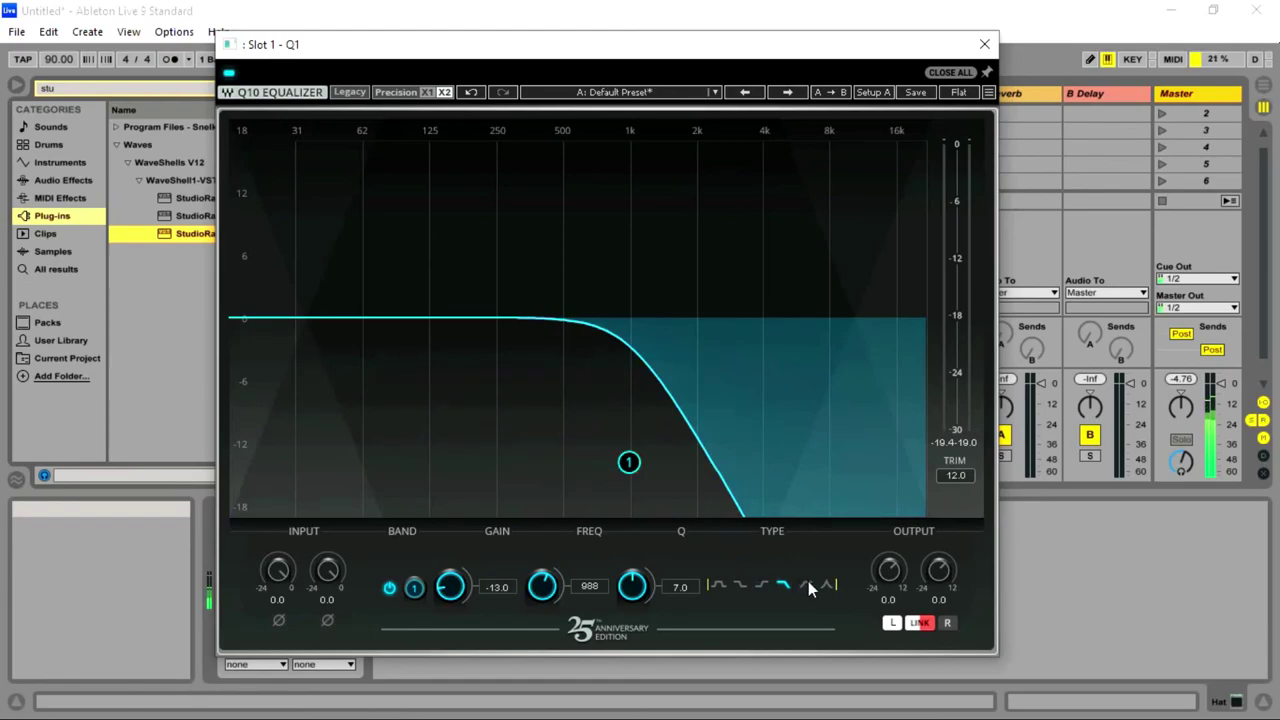
left_click(808, 584)
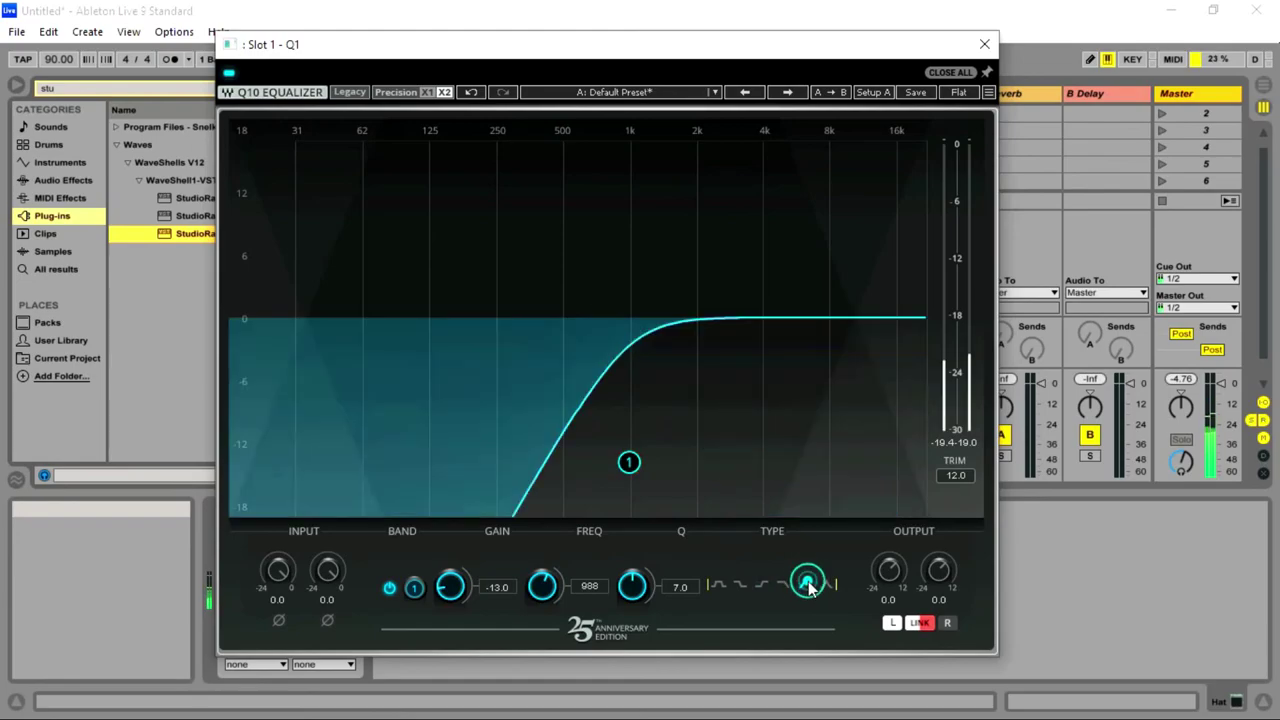
left_click(721, 584)
left_click(742, 583)
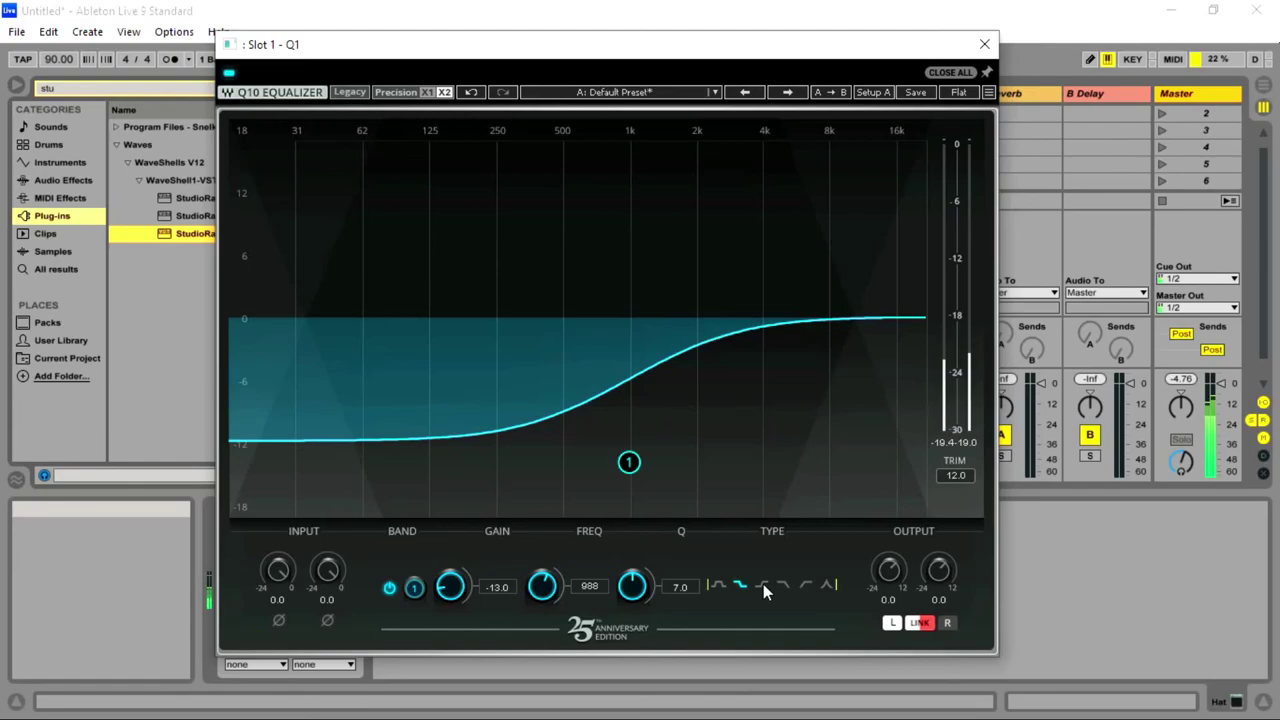
left_click(778, 585)
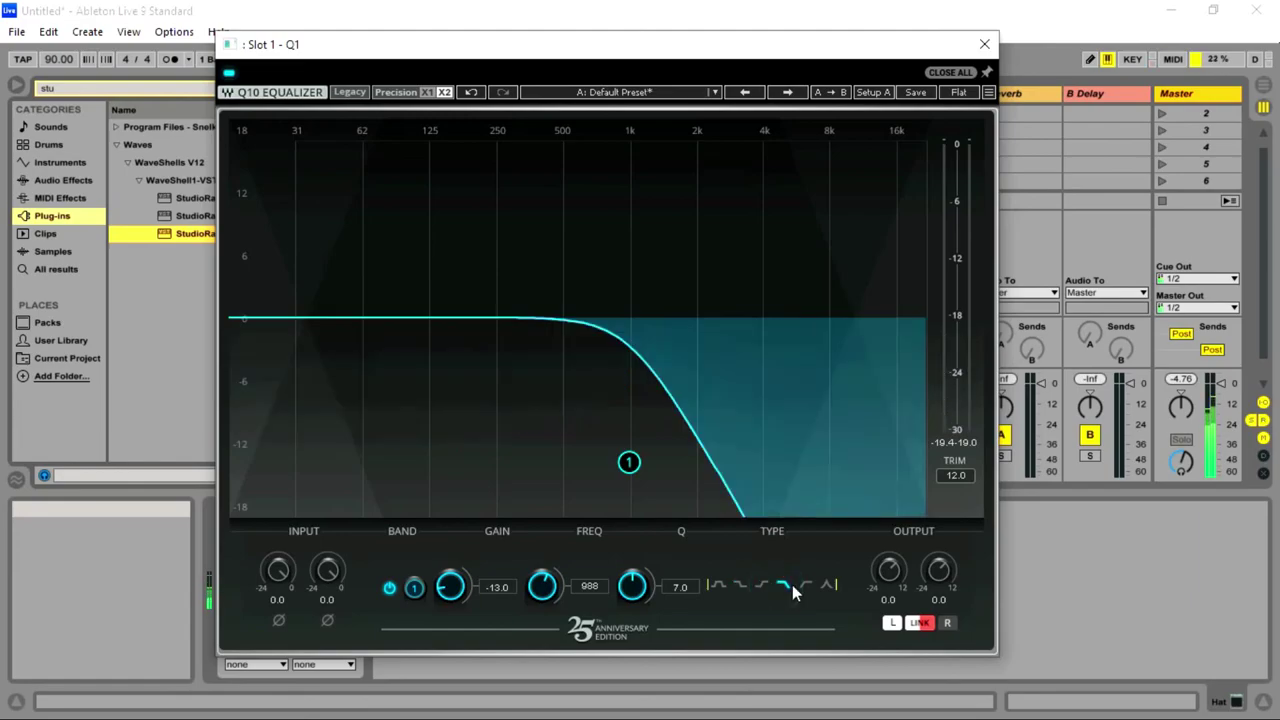
left_click(805, 587)
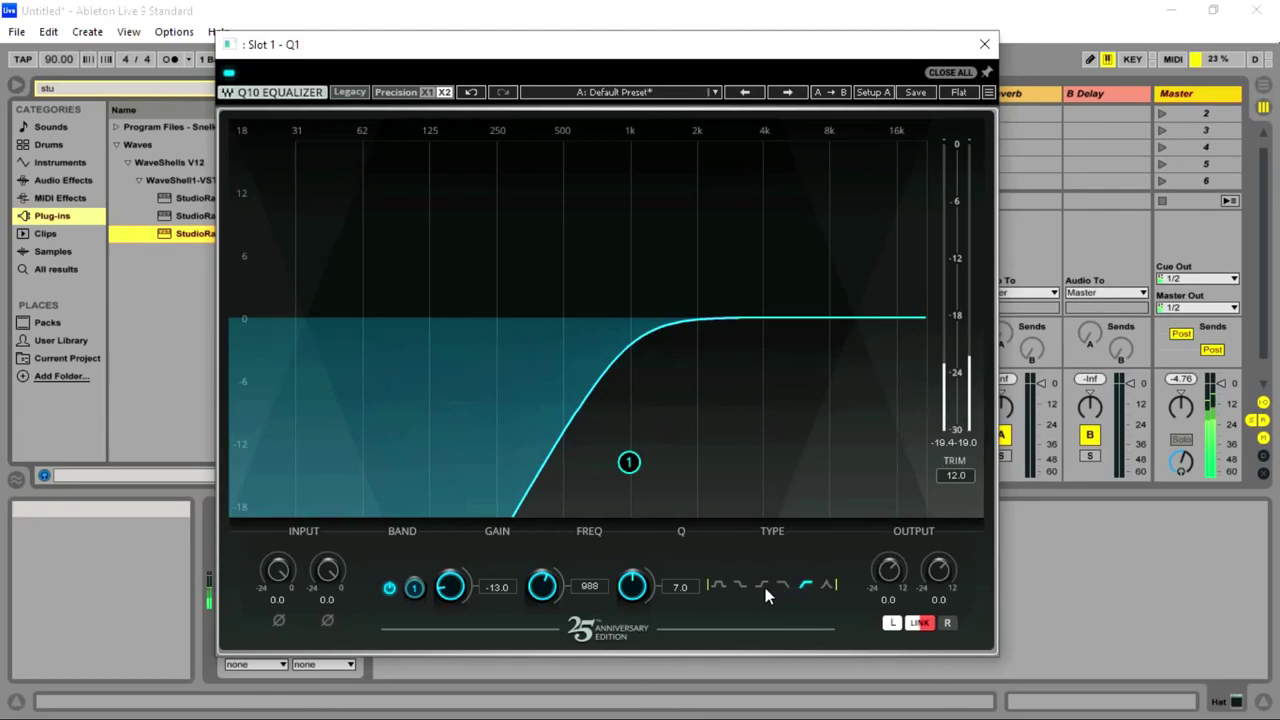
left_click(763, 586)
left_click(740, 587)
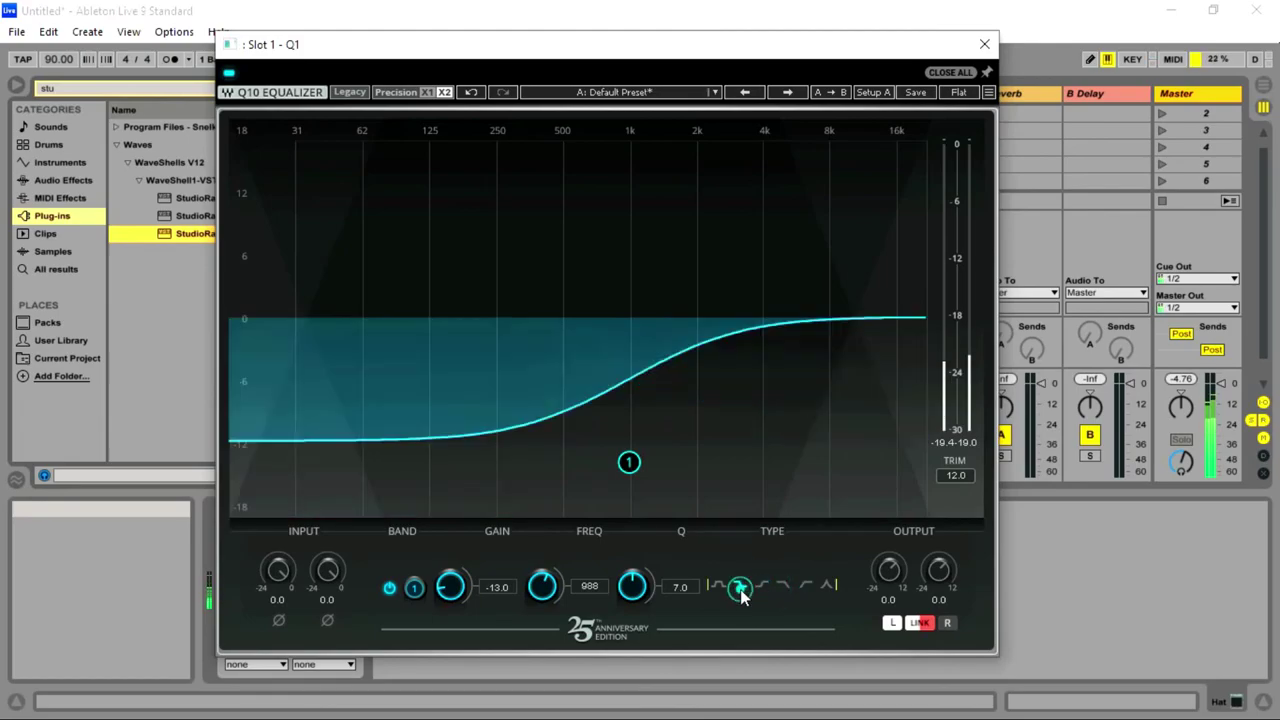
mouse_move(628, 461)
left_mouse_down()
mouse_move(577, 460)
mouse_move(637, 463)
left_mouse_up()
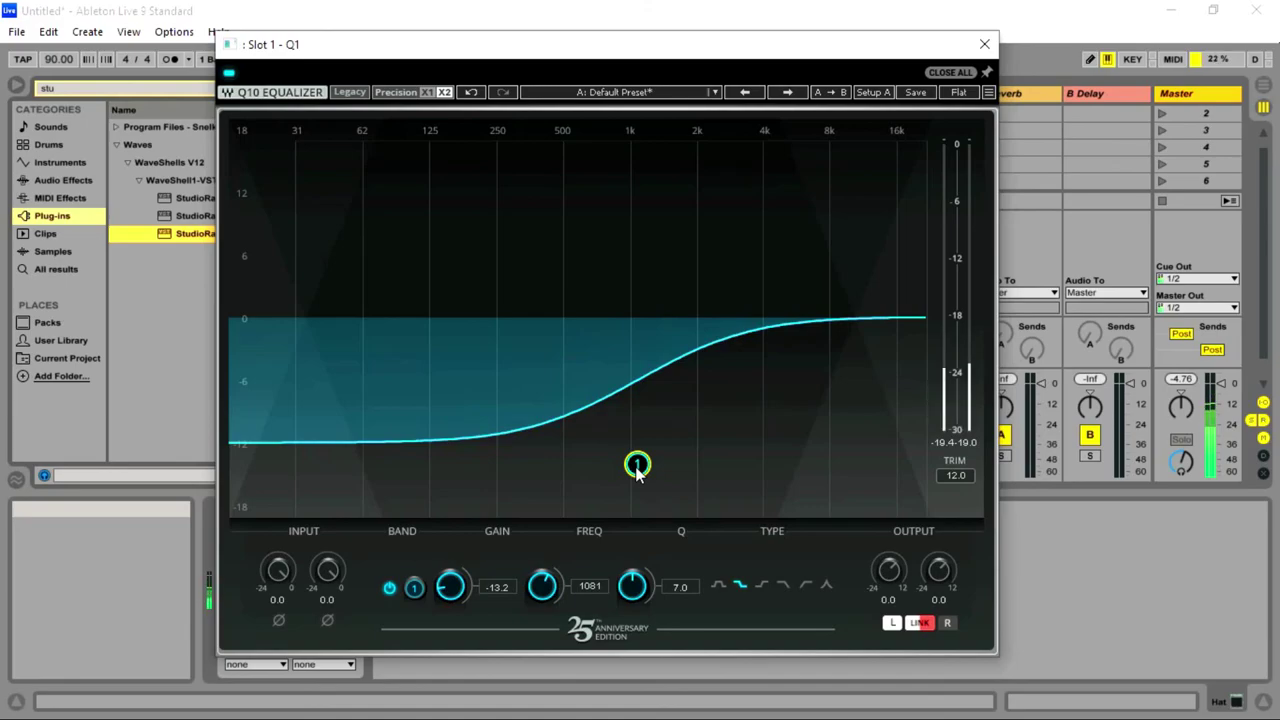
- Close the Q1 and StudioRack windows and lower the Hat track's volume slightly
left_click(995, 46)
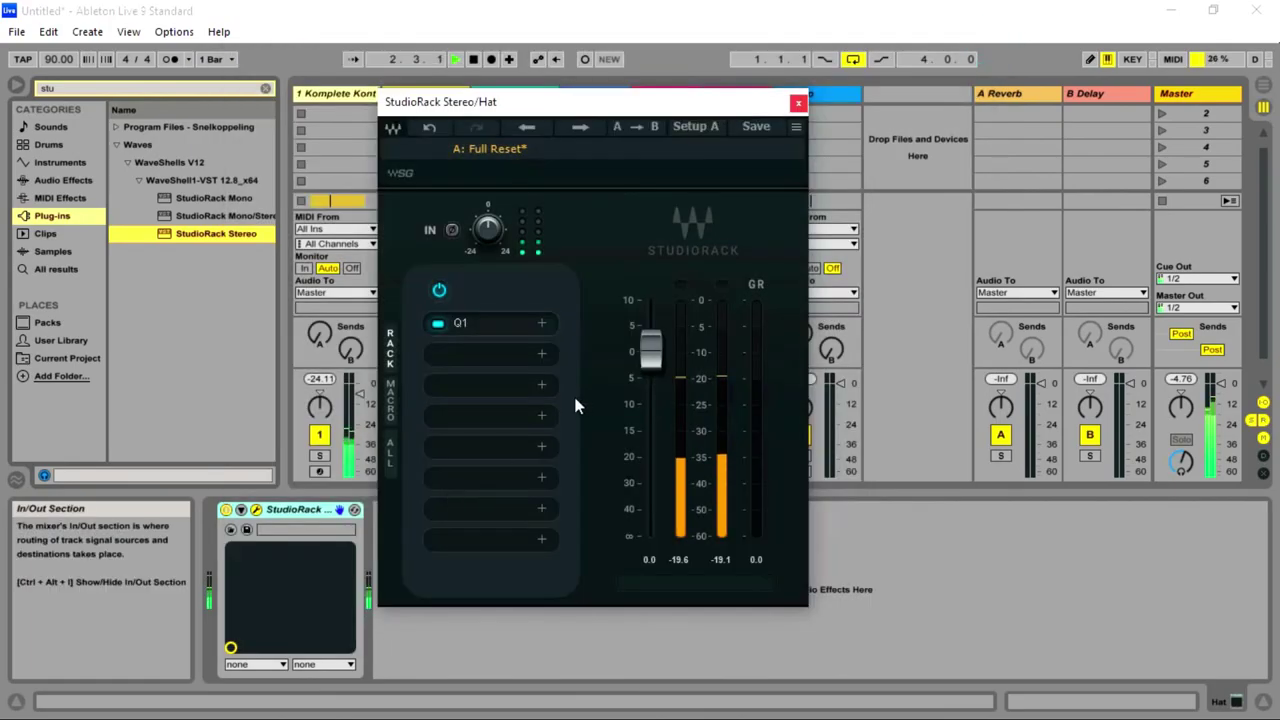
left_click(806, 103)
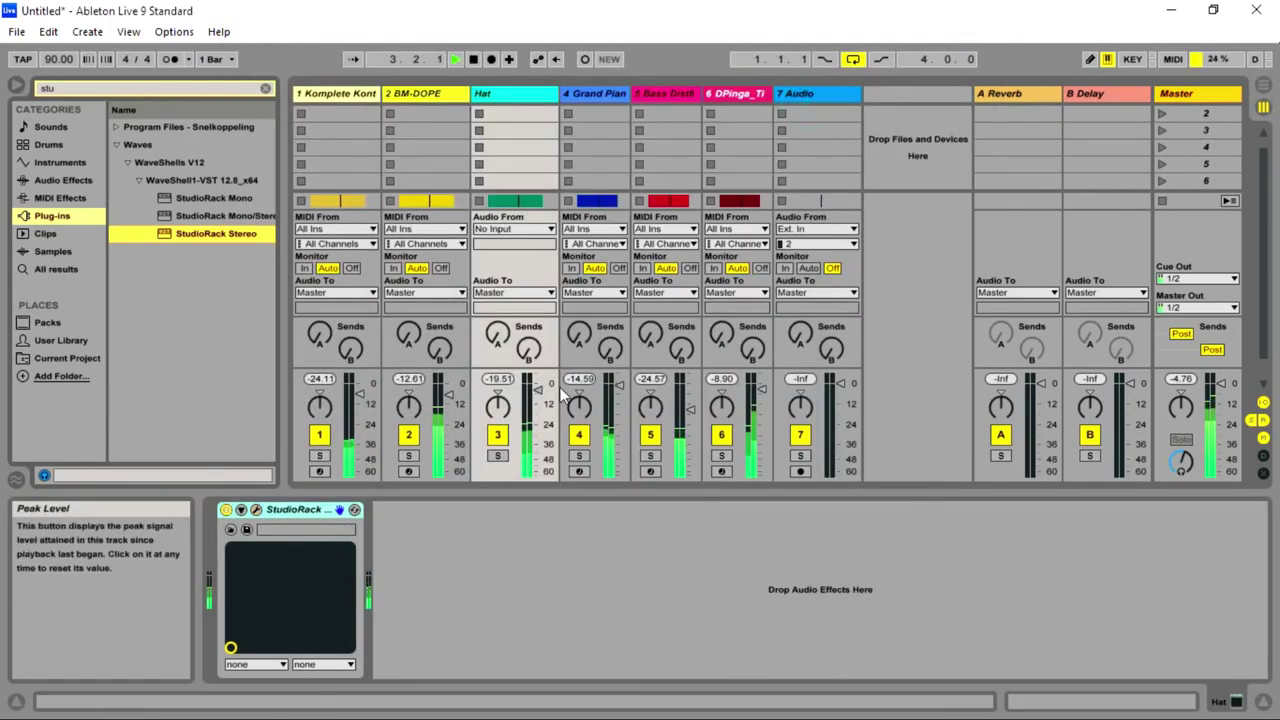
left_click_drag(543, 393, 537, 398)
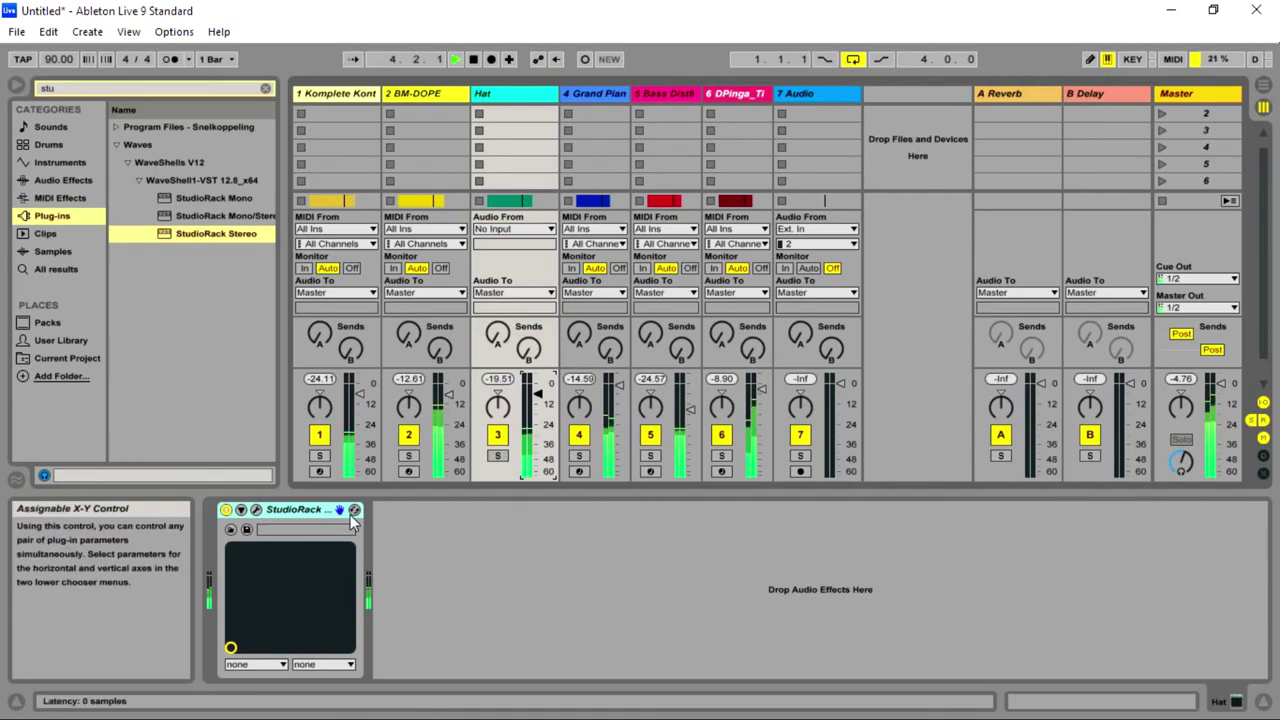
- Open the Komplete Kontrol instrument on the first track and move its window clear of the device chain
left_click(316, 92)
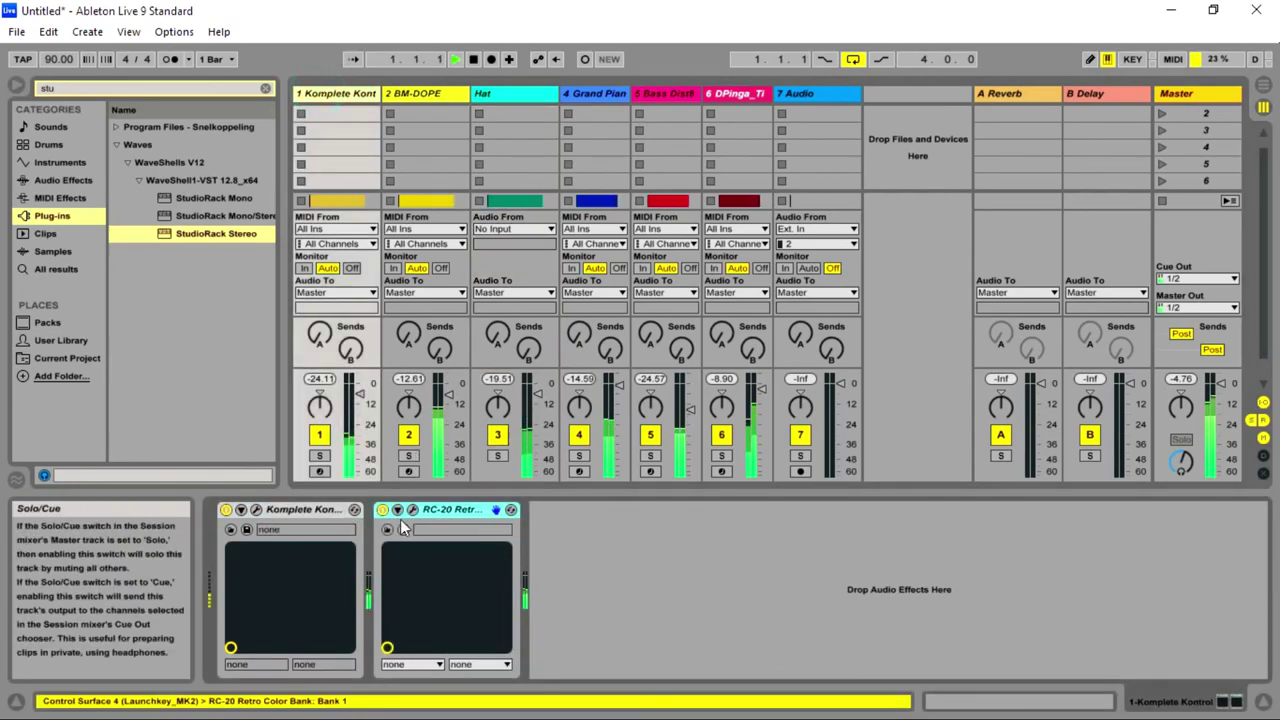
left_click(257, 510)
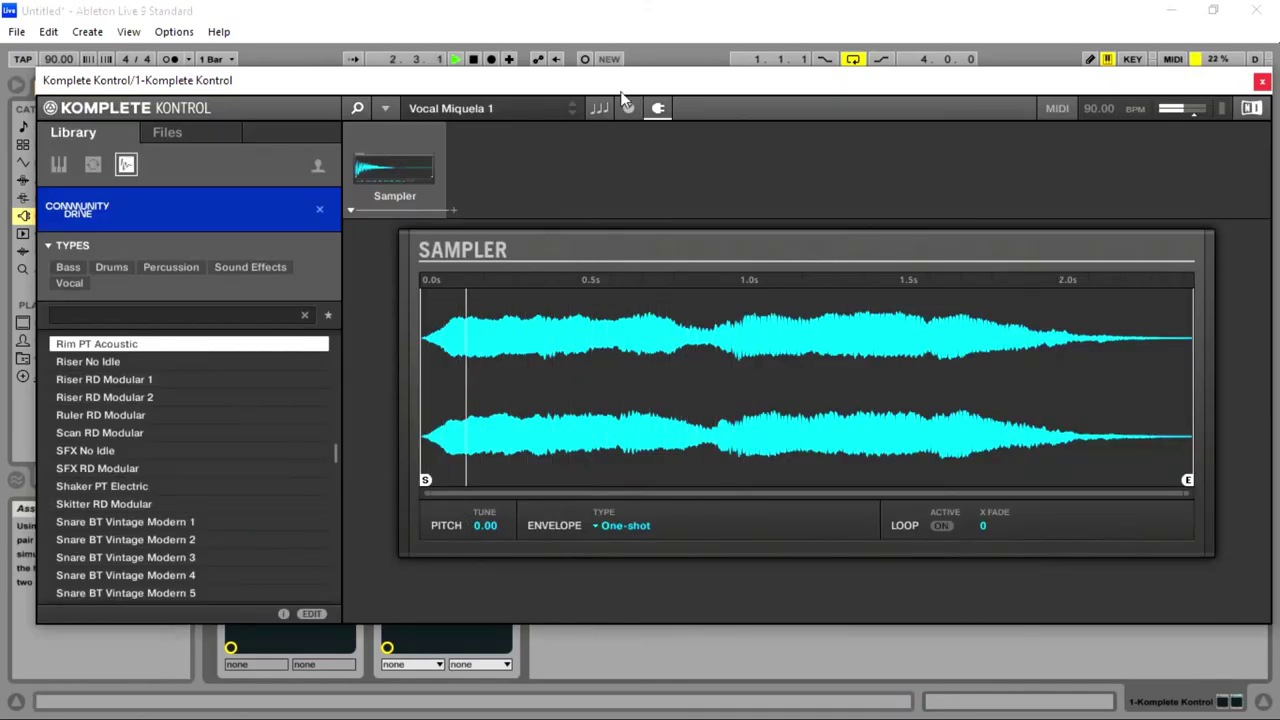
left_click_drag(623, 88, 622, 48)
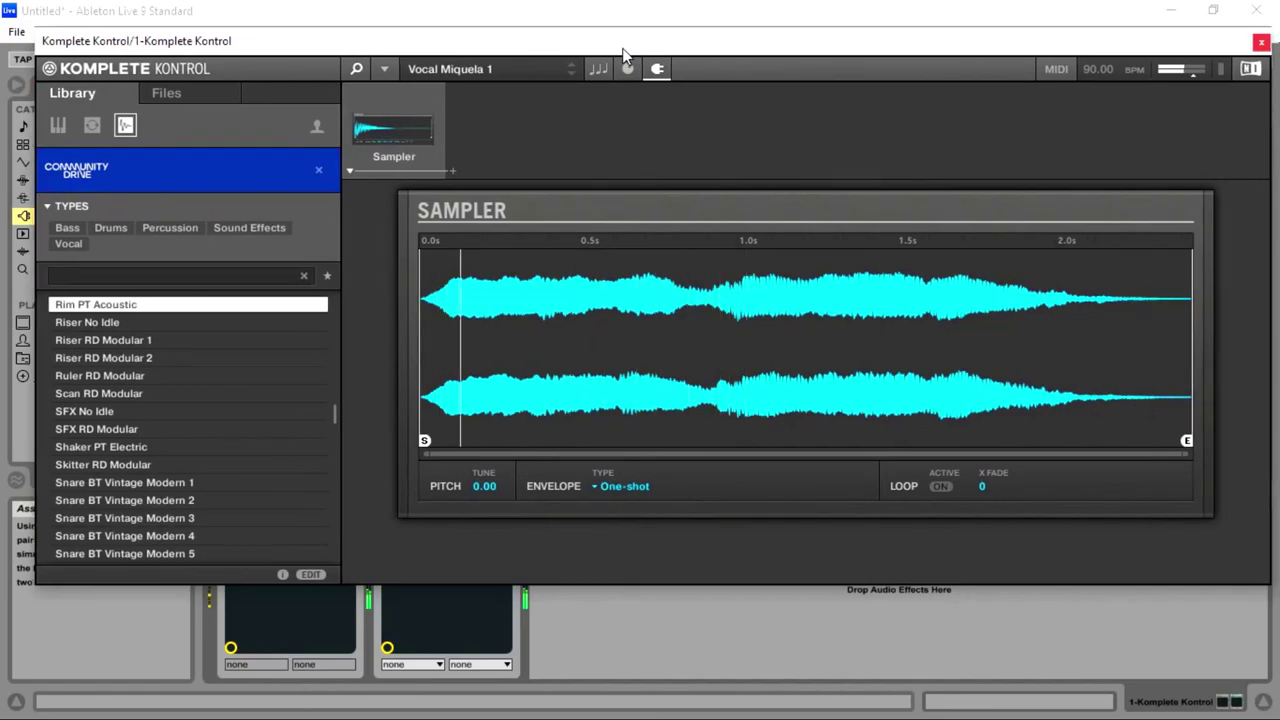